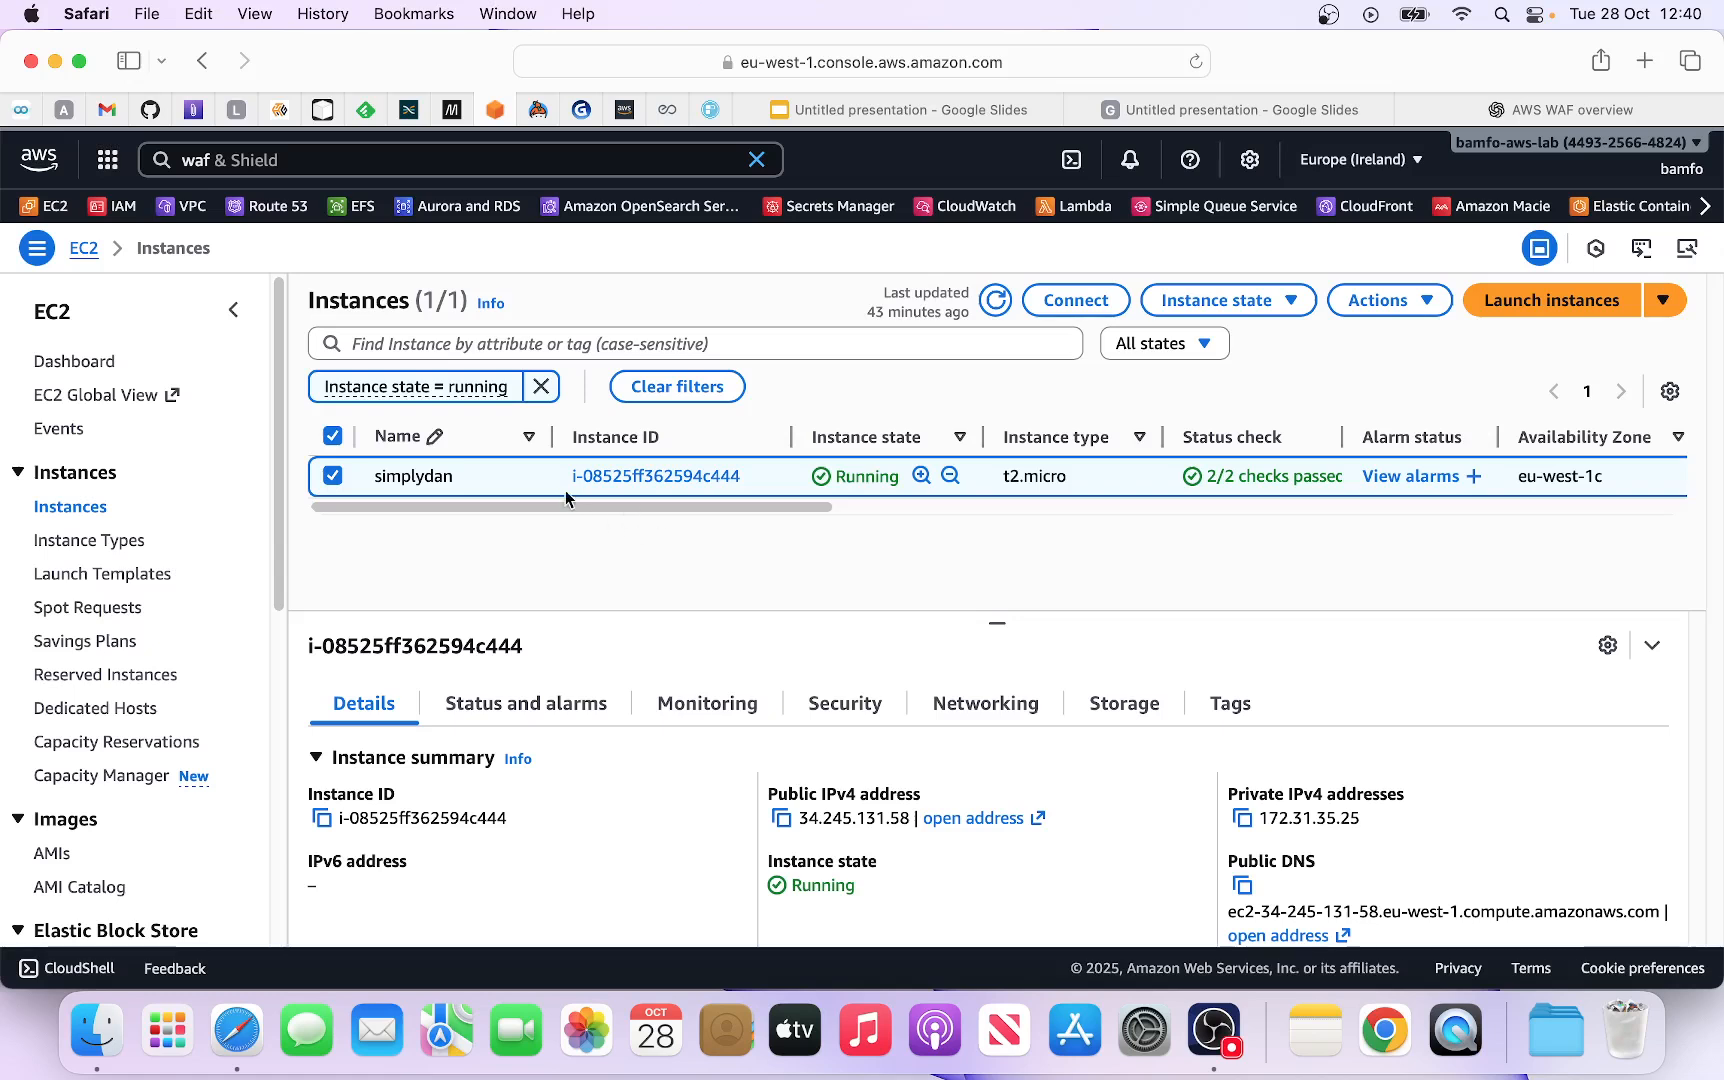
Step: Copy the public IPv4 address of the simplydan instance and load it in a new browser tab
scroll(974, 650, down, 1)
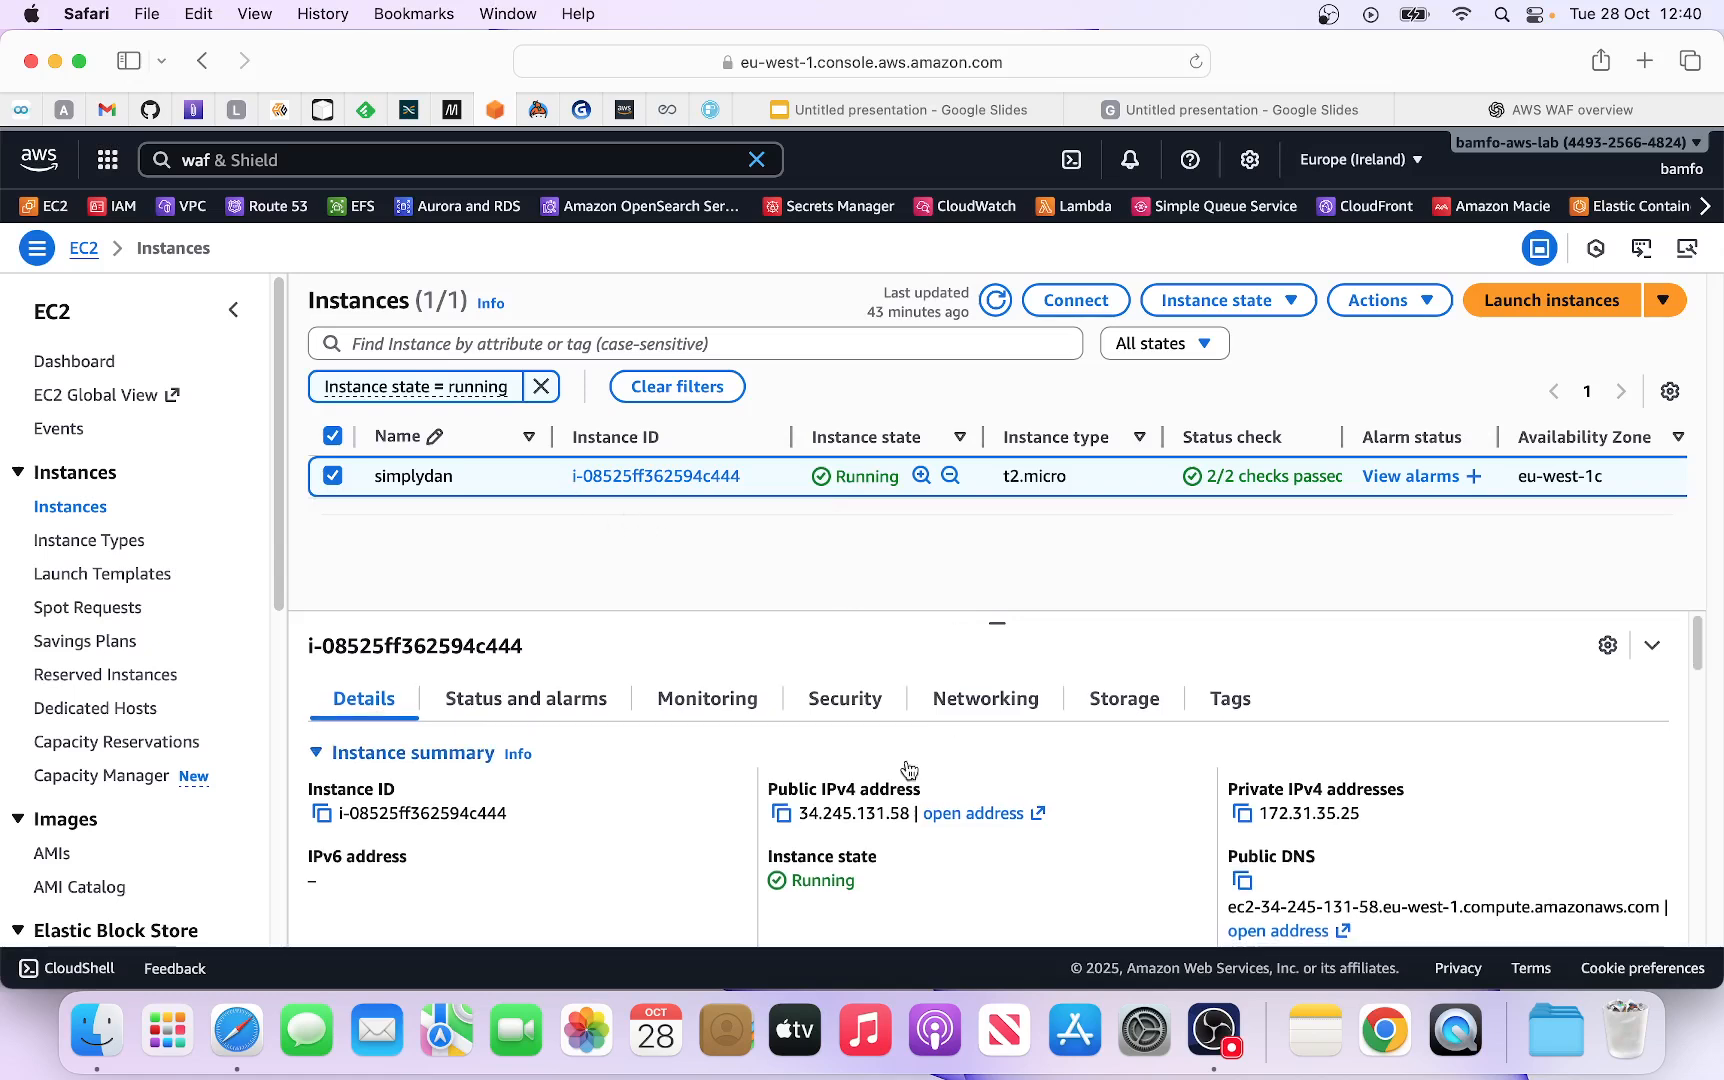
click(783, 814)
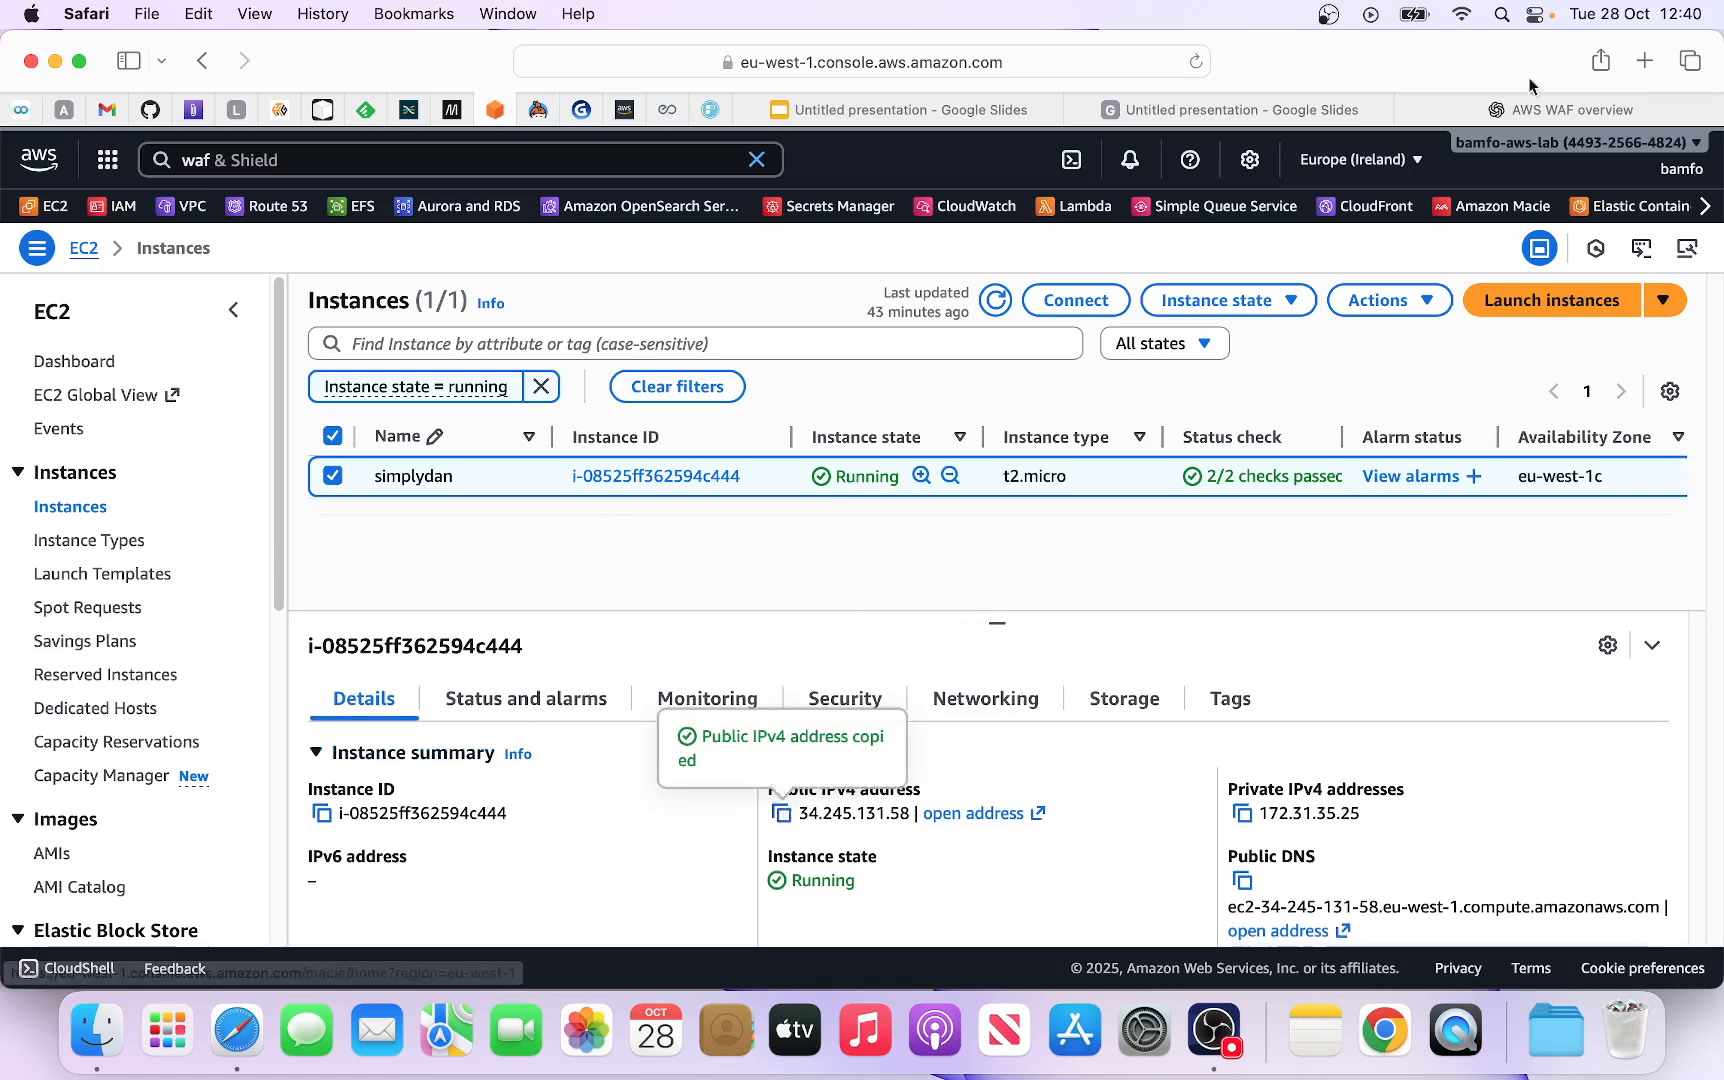
click(1643, 61)
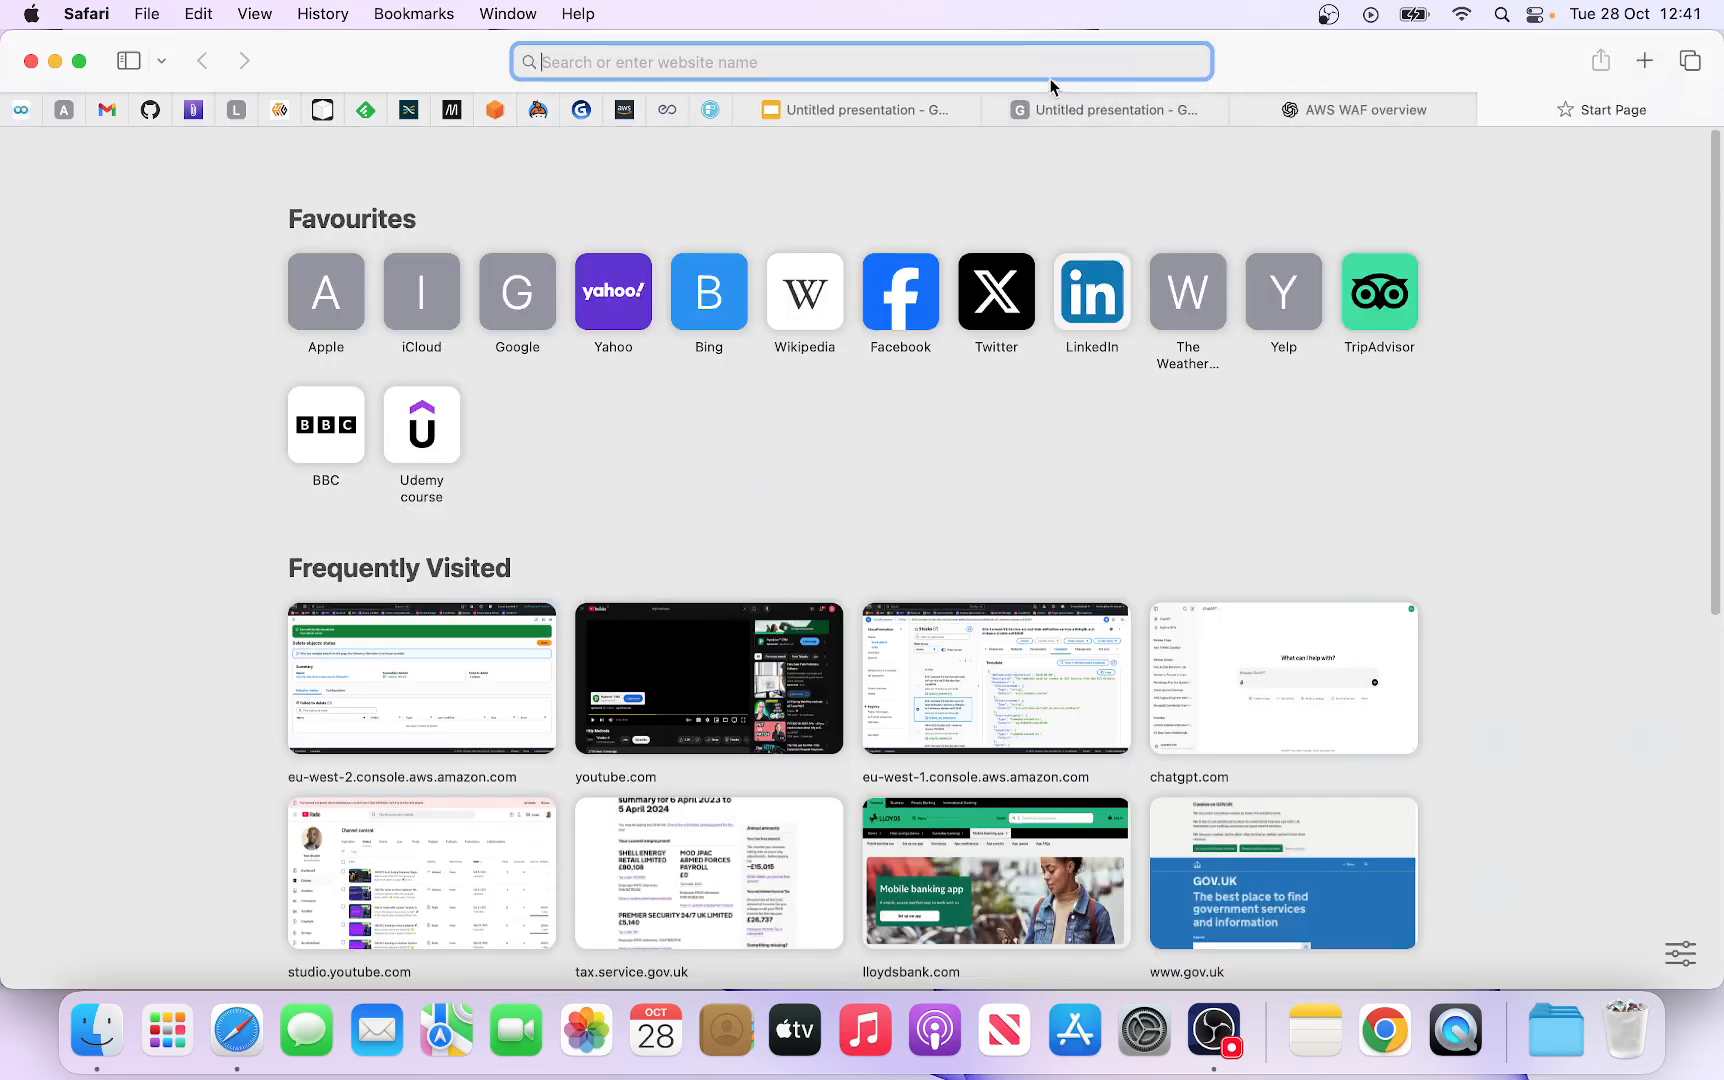
click(1245, 108)
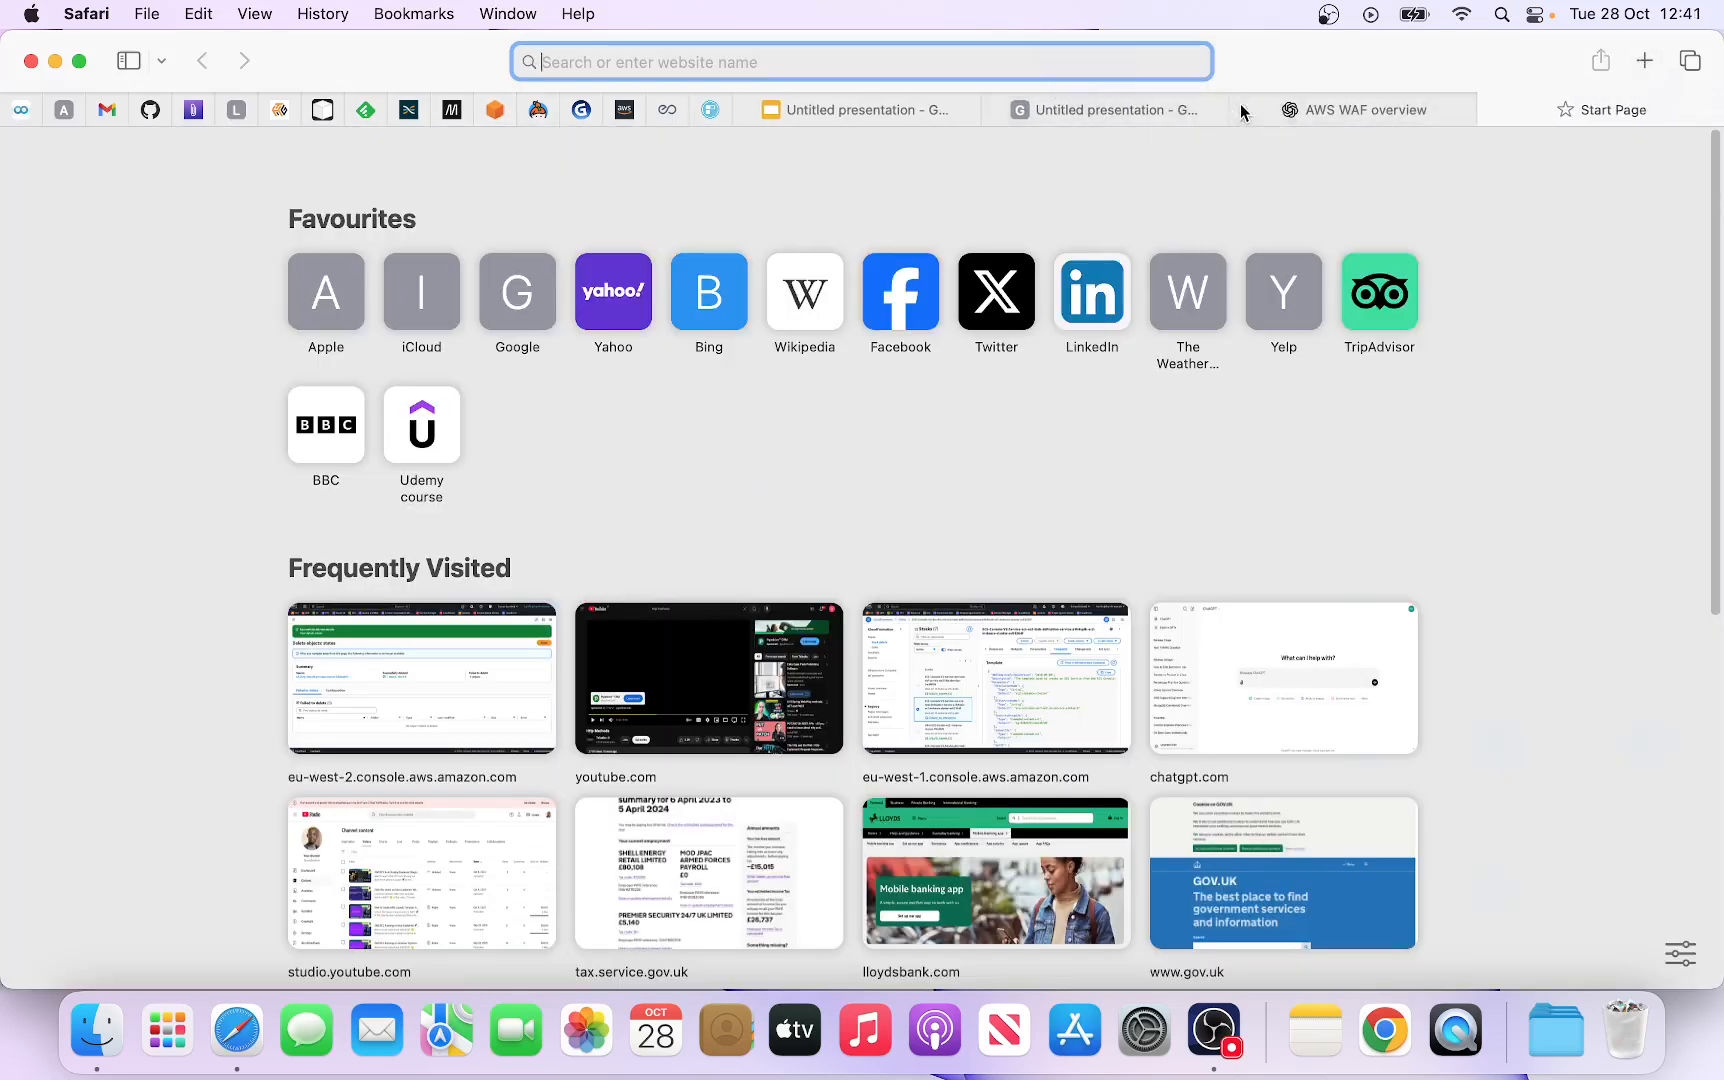
right_click(1061, 61)
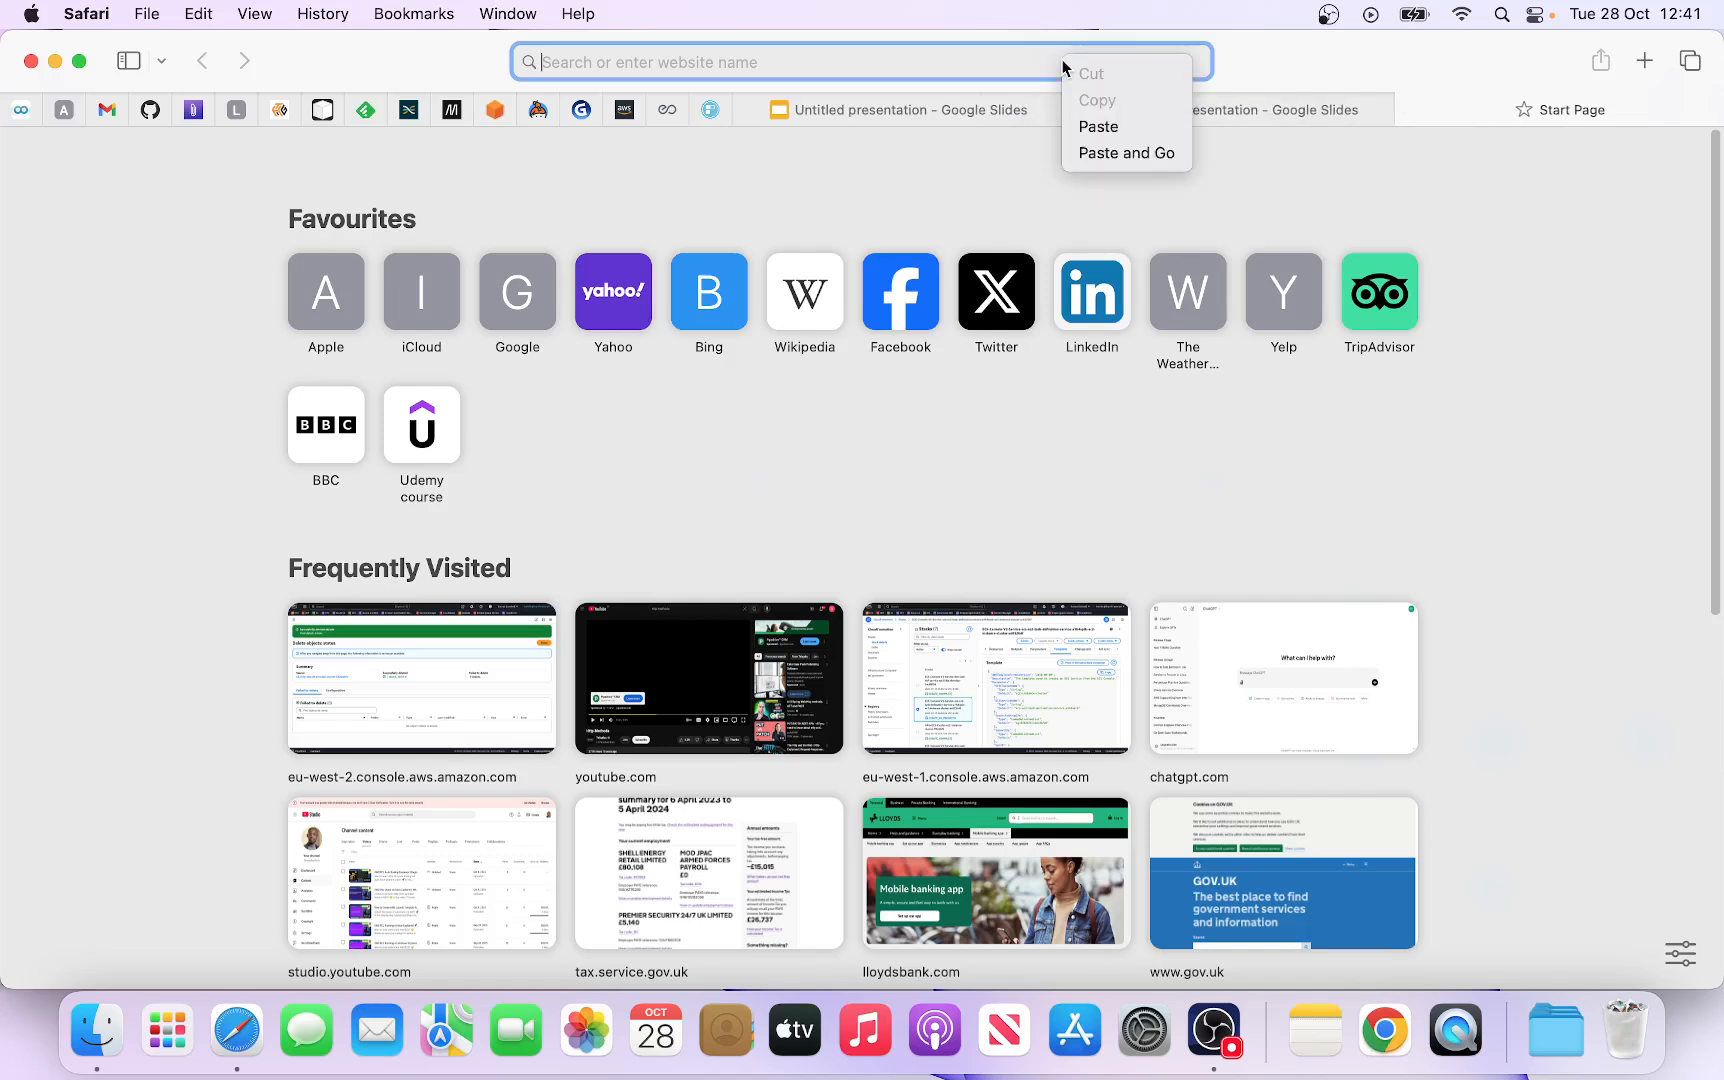
click(1100, 127)
key(Return)
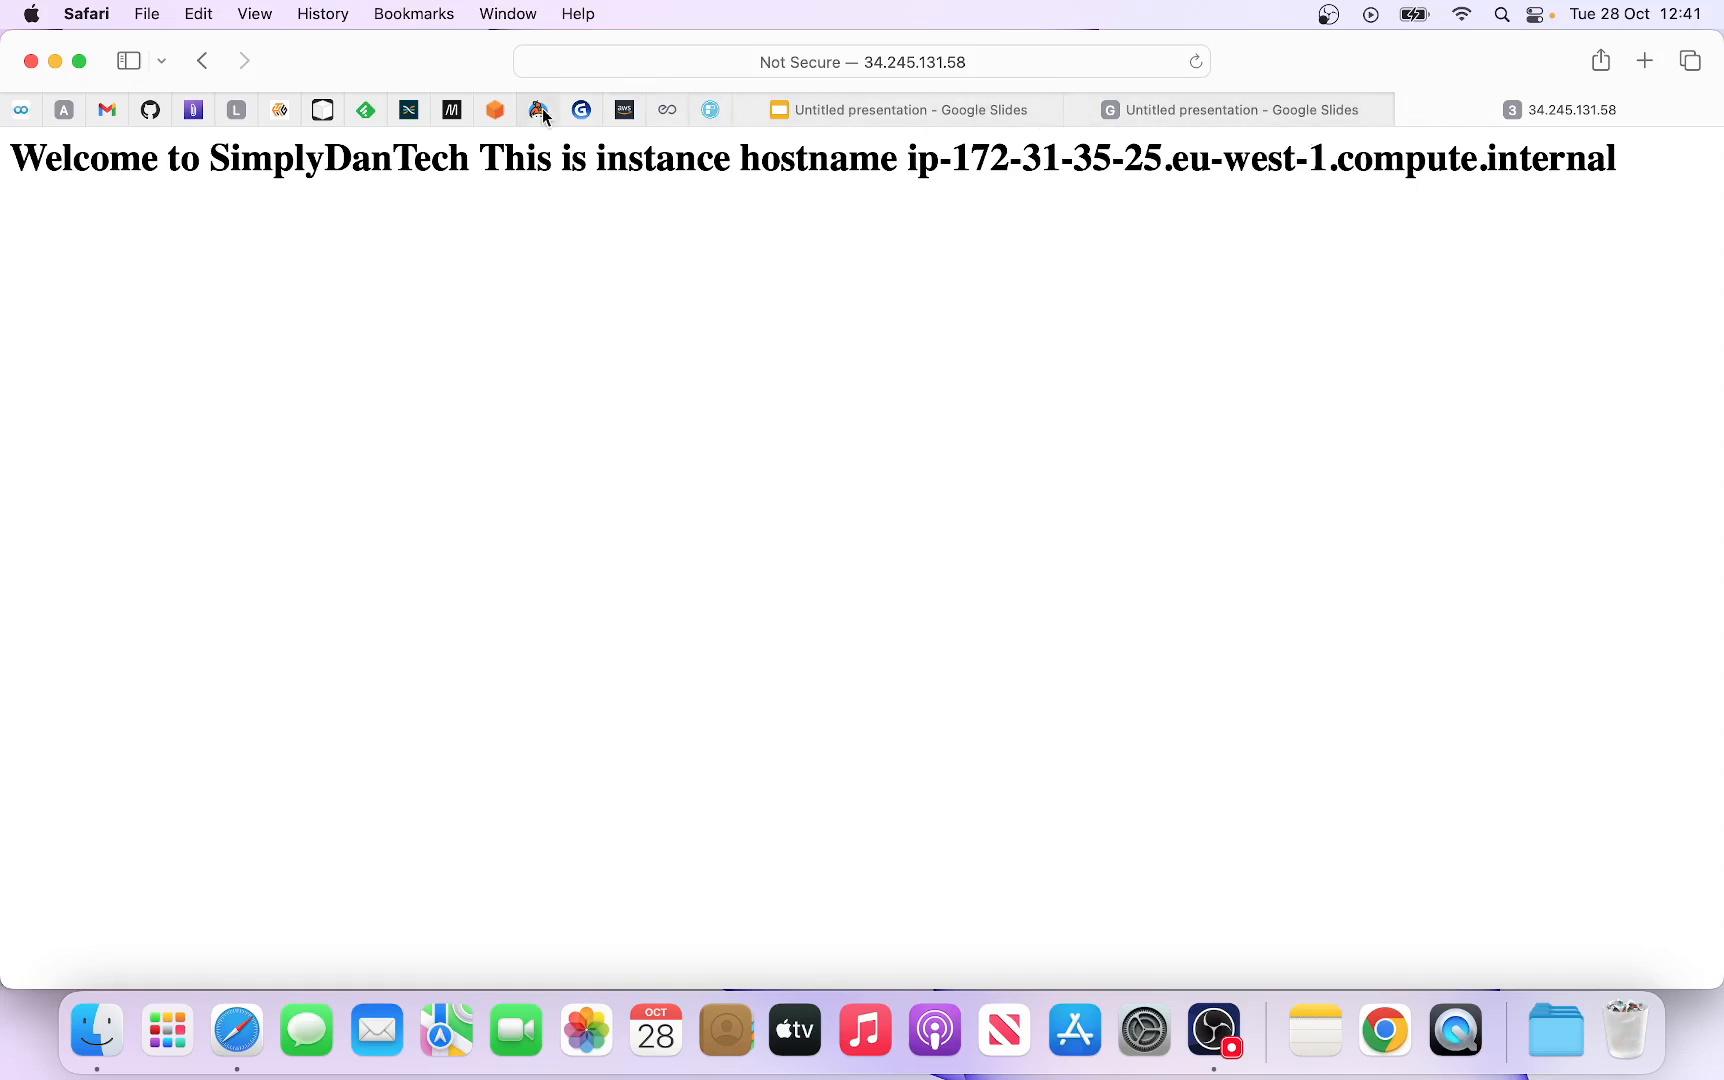
Step: Open the simplydan instance's launch-wizard-1 security group in a separate tab and examine its HTTP port 80 inbound rule
click(494, 112)
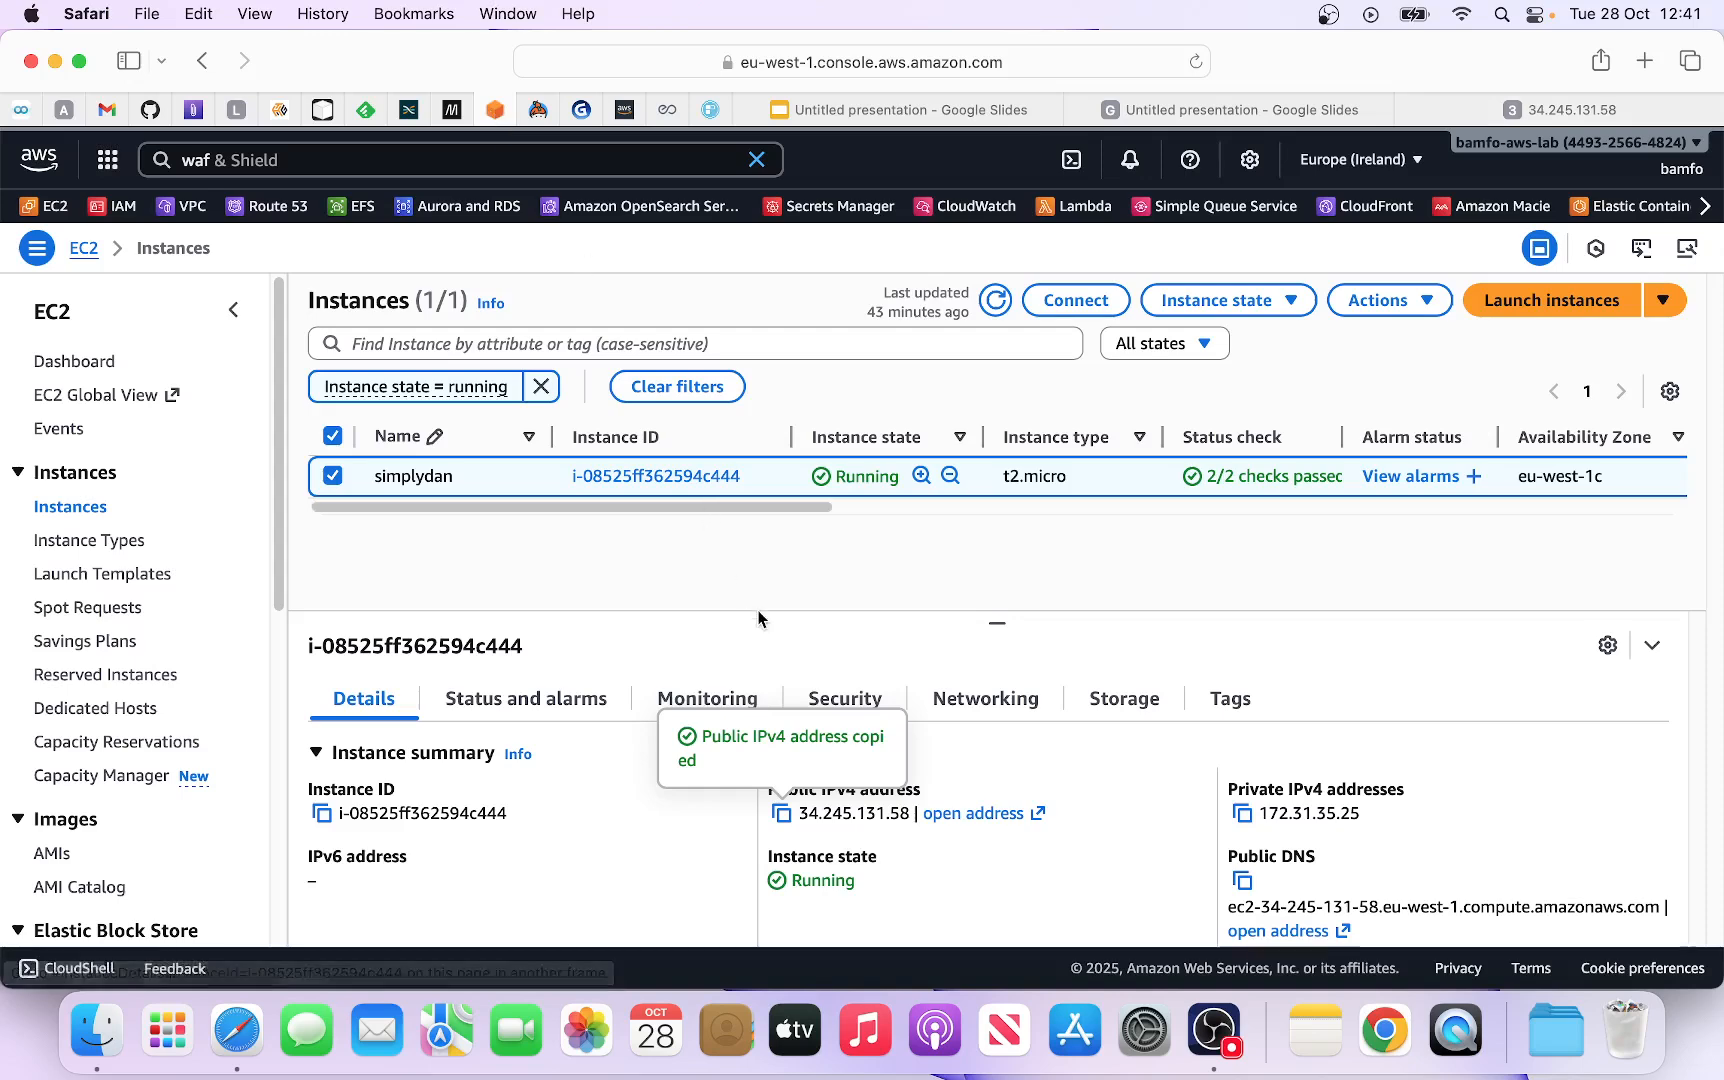
scroll(750, 600, down, 2)
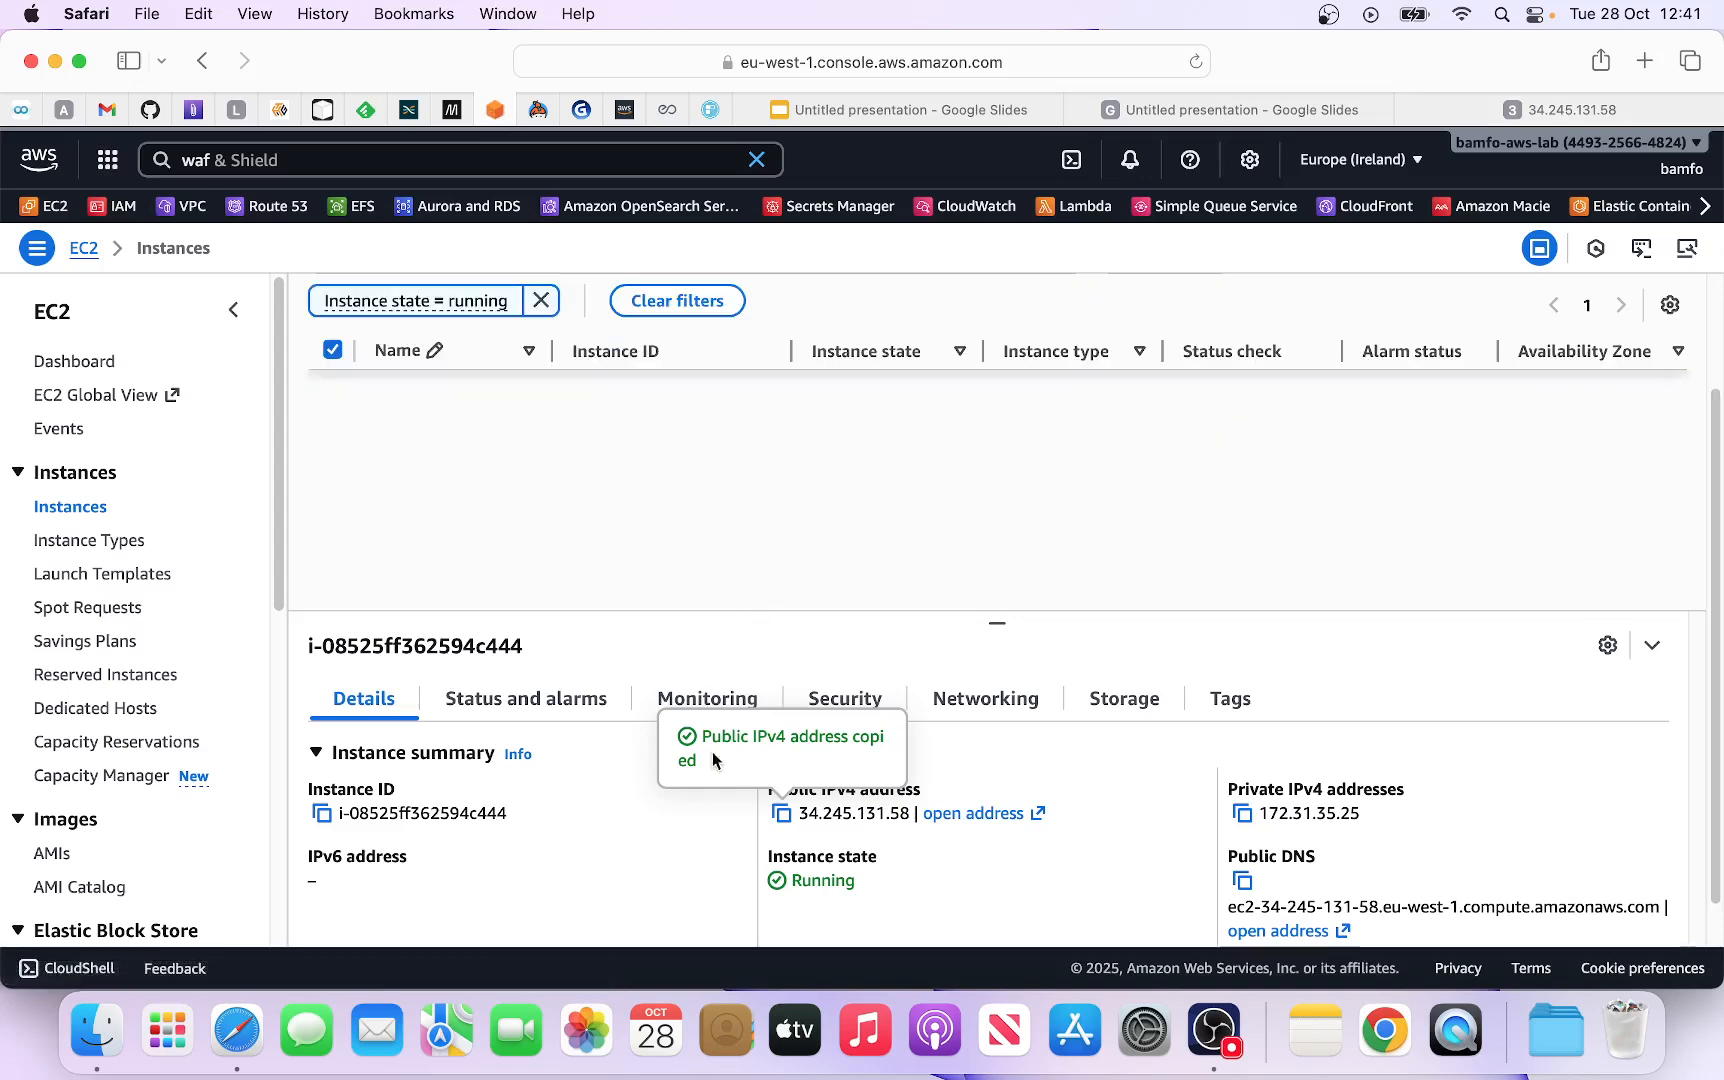
click(826, 704)
scroll(830, 707, down, 3)
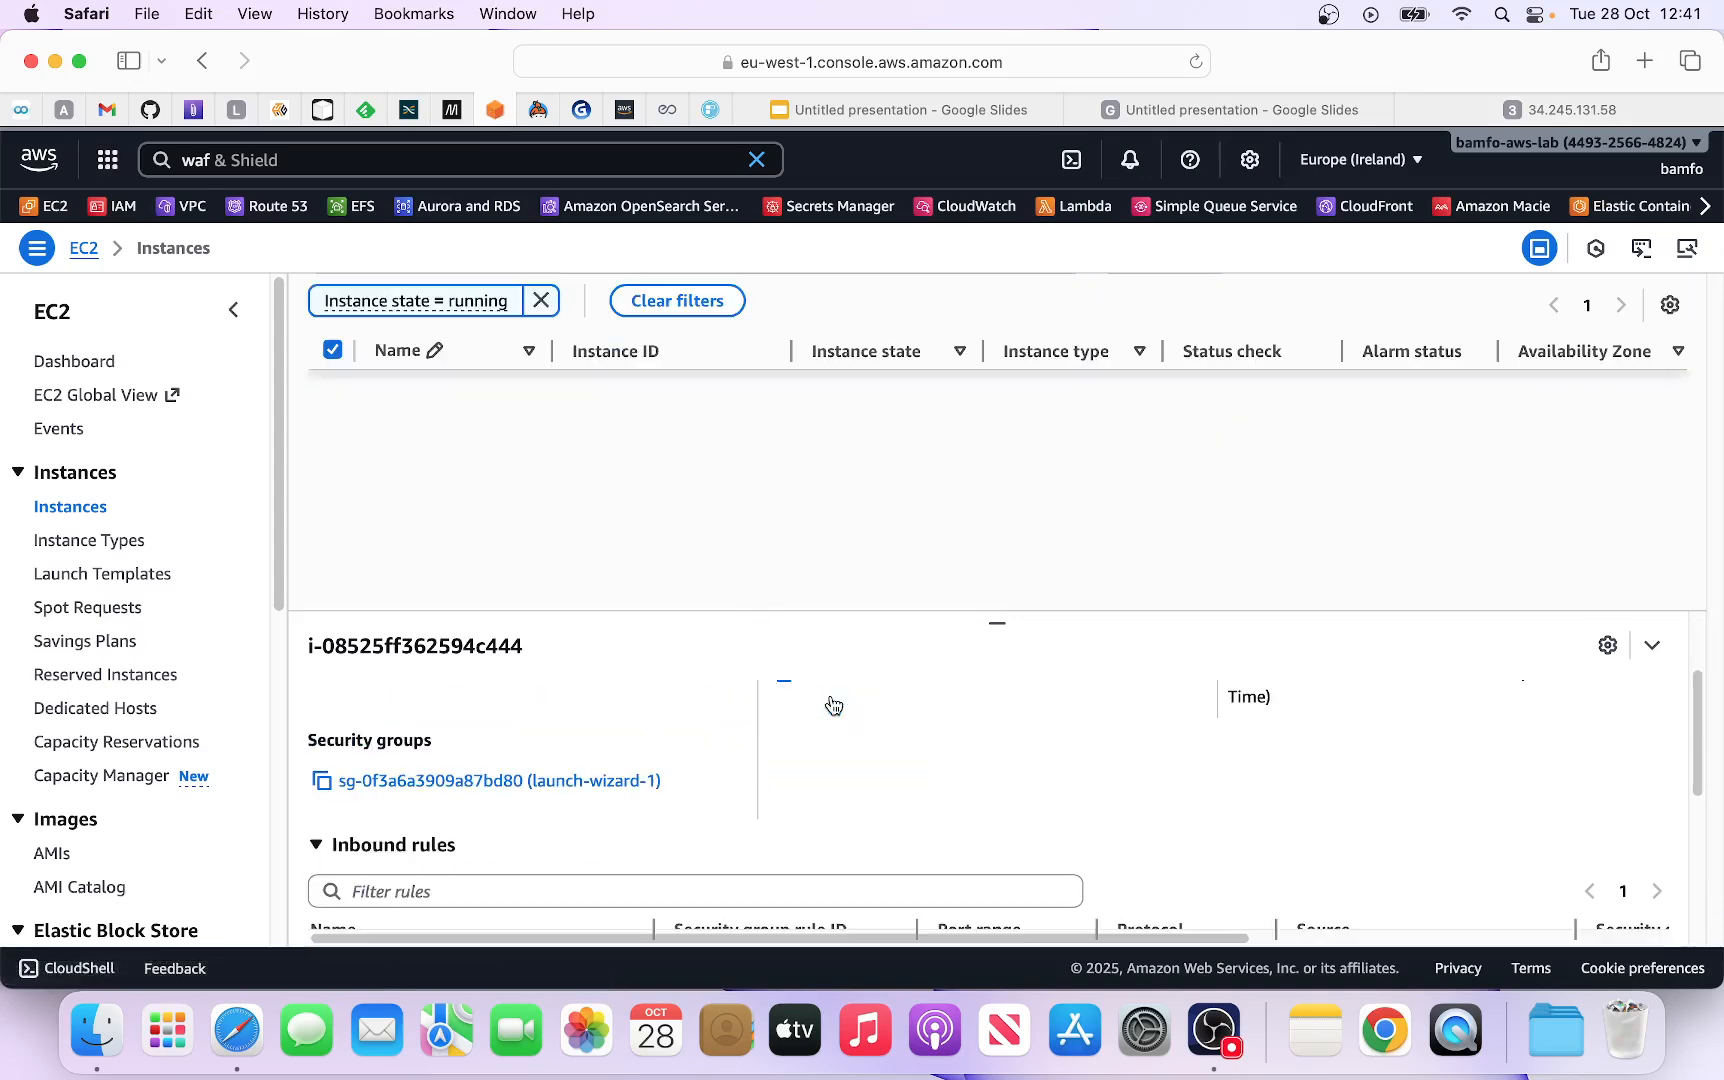
right_click(474, 785)
click(573, 686)
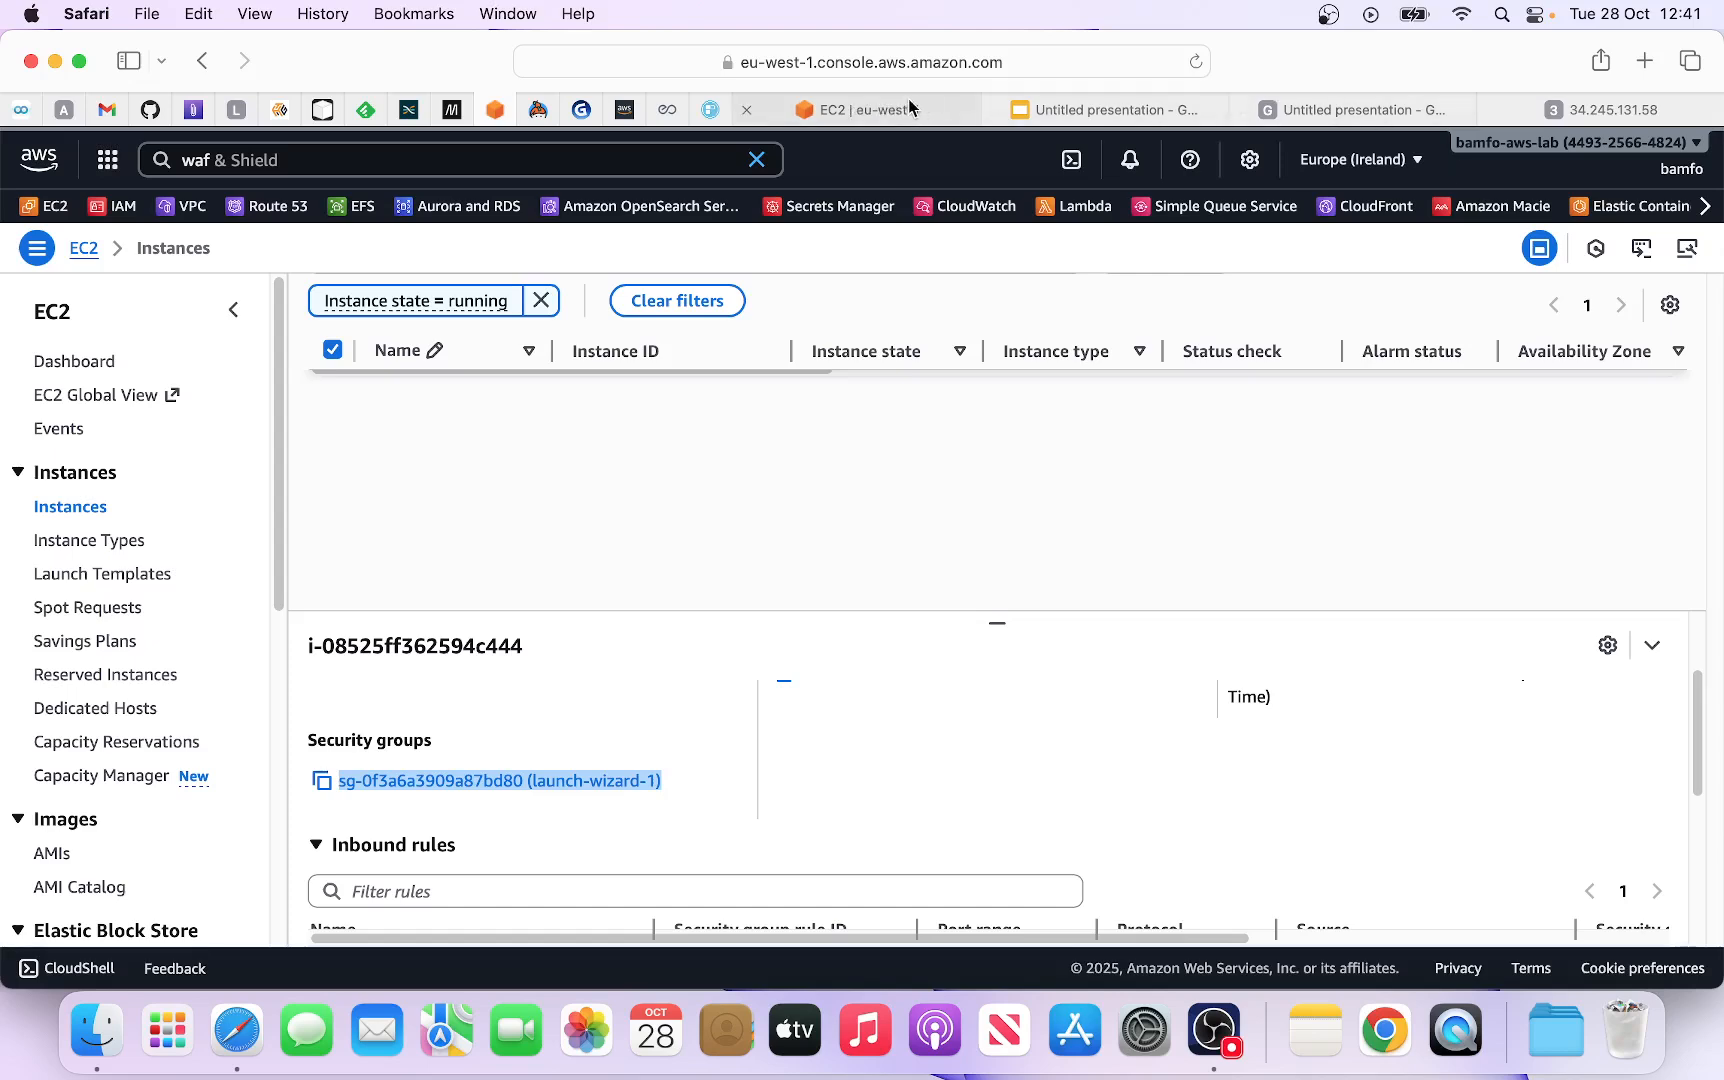
click(910, 104)
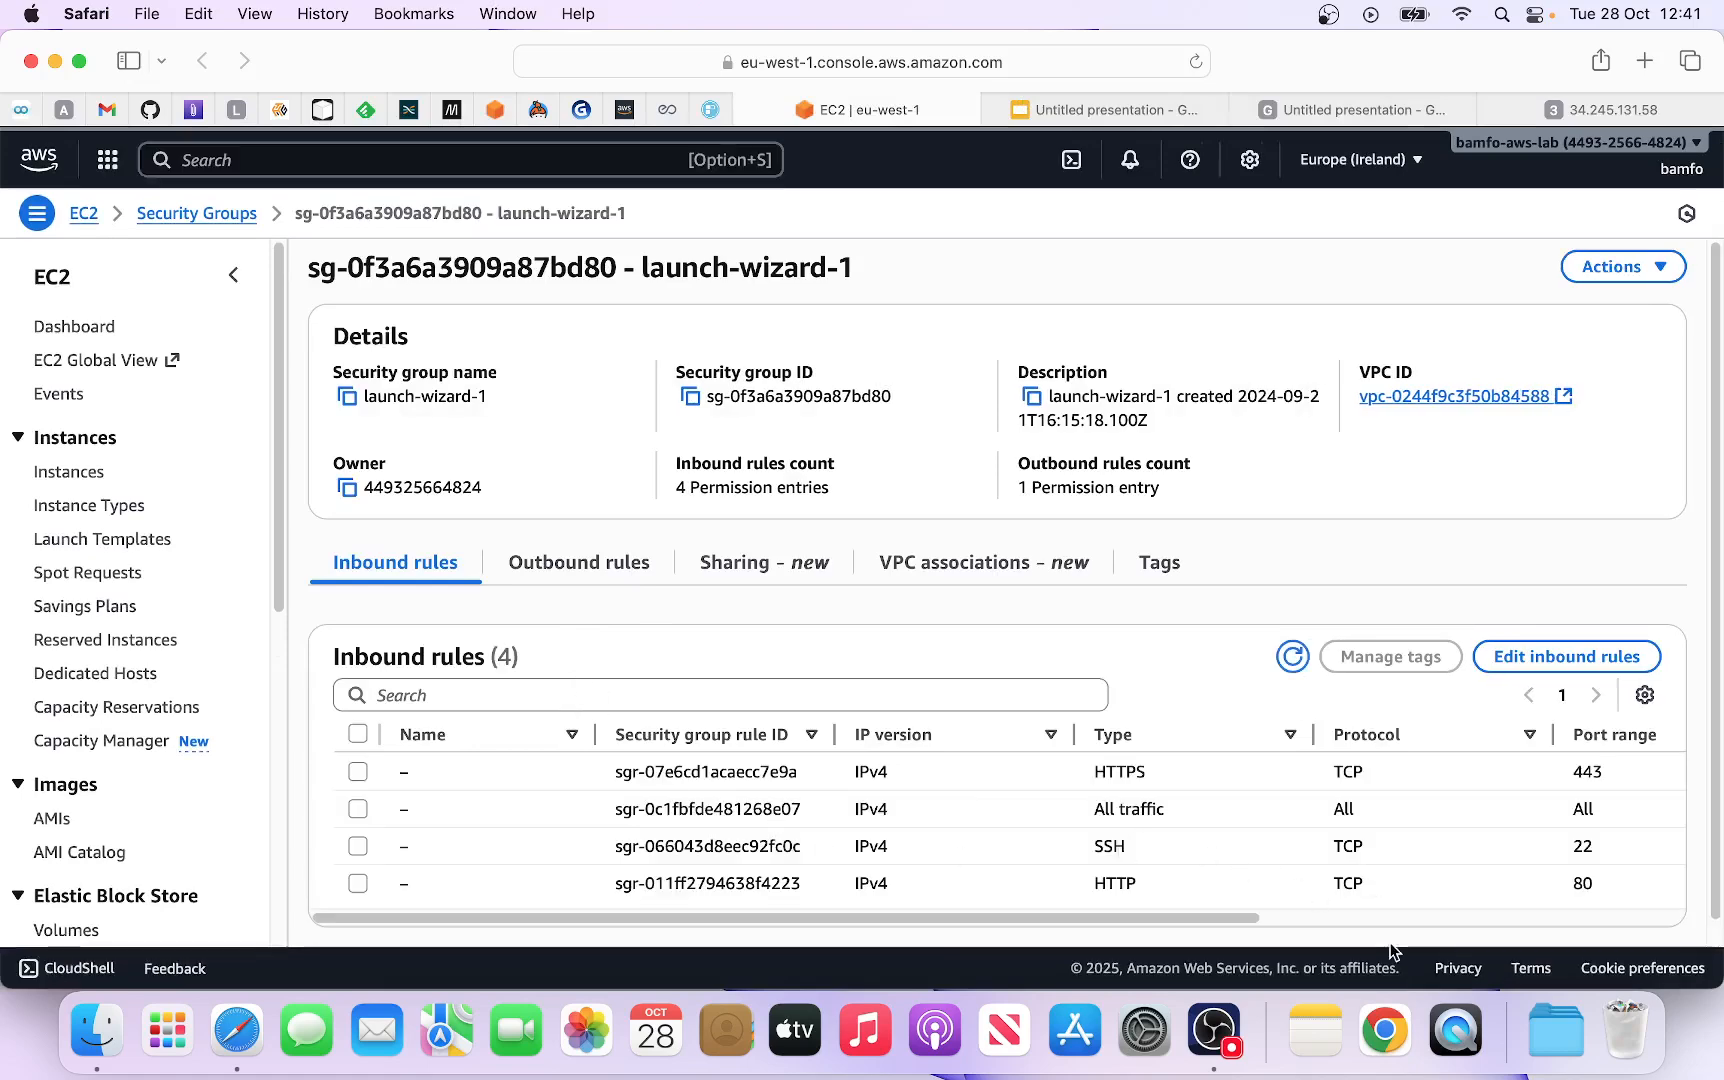
drag(1567, 922, 1592, 918)
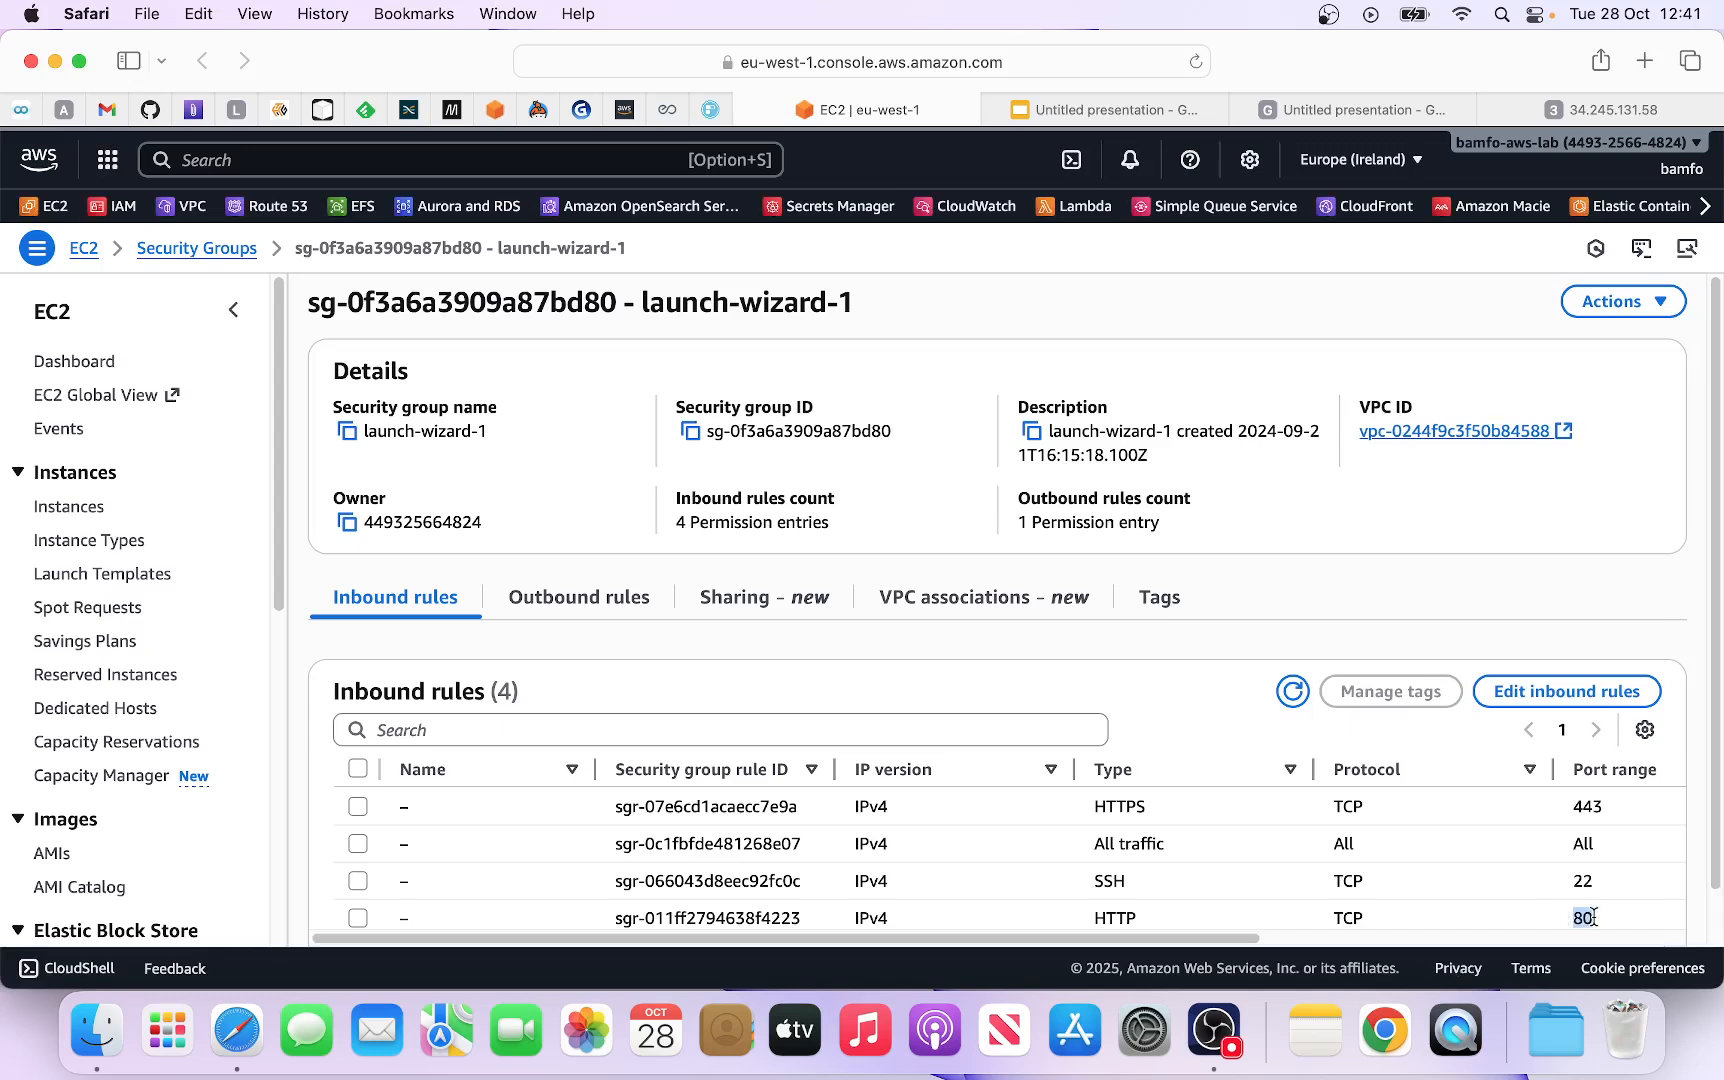
click(1593, 917)
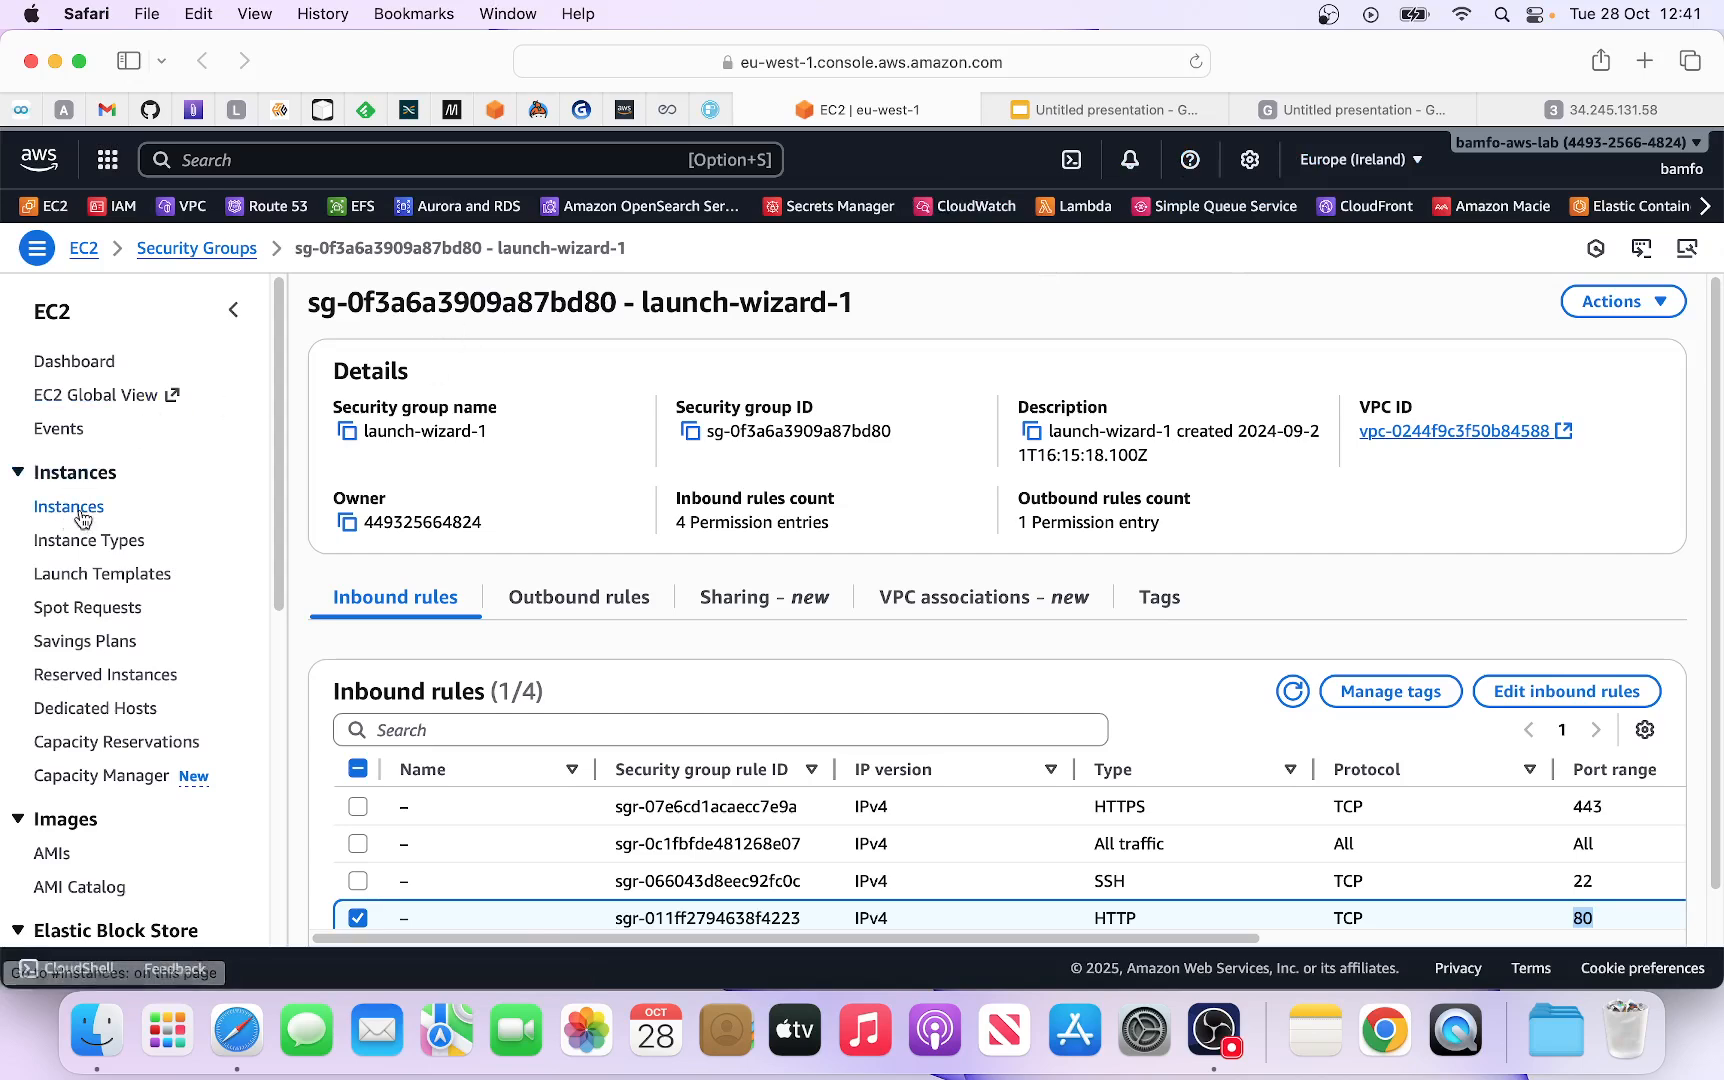
Step: Open the dev-template launch template and start modifying it as a new version
click(93, 578)
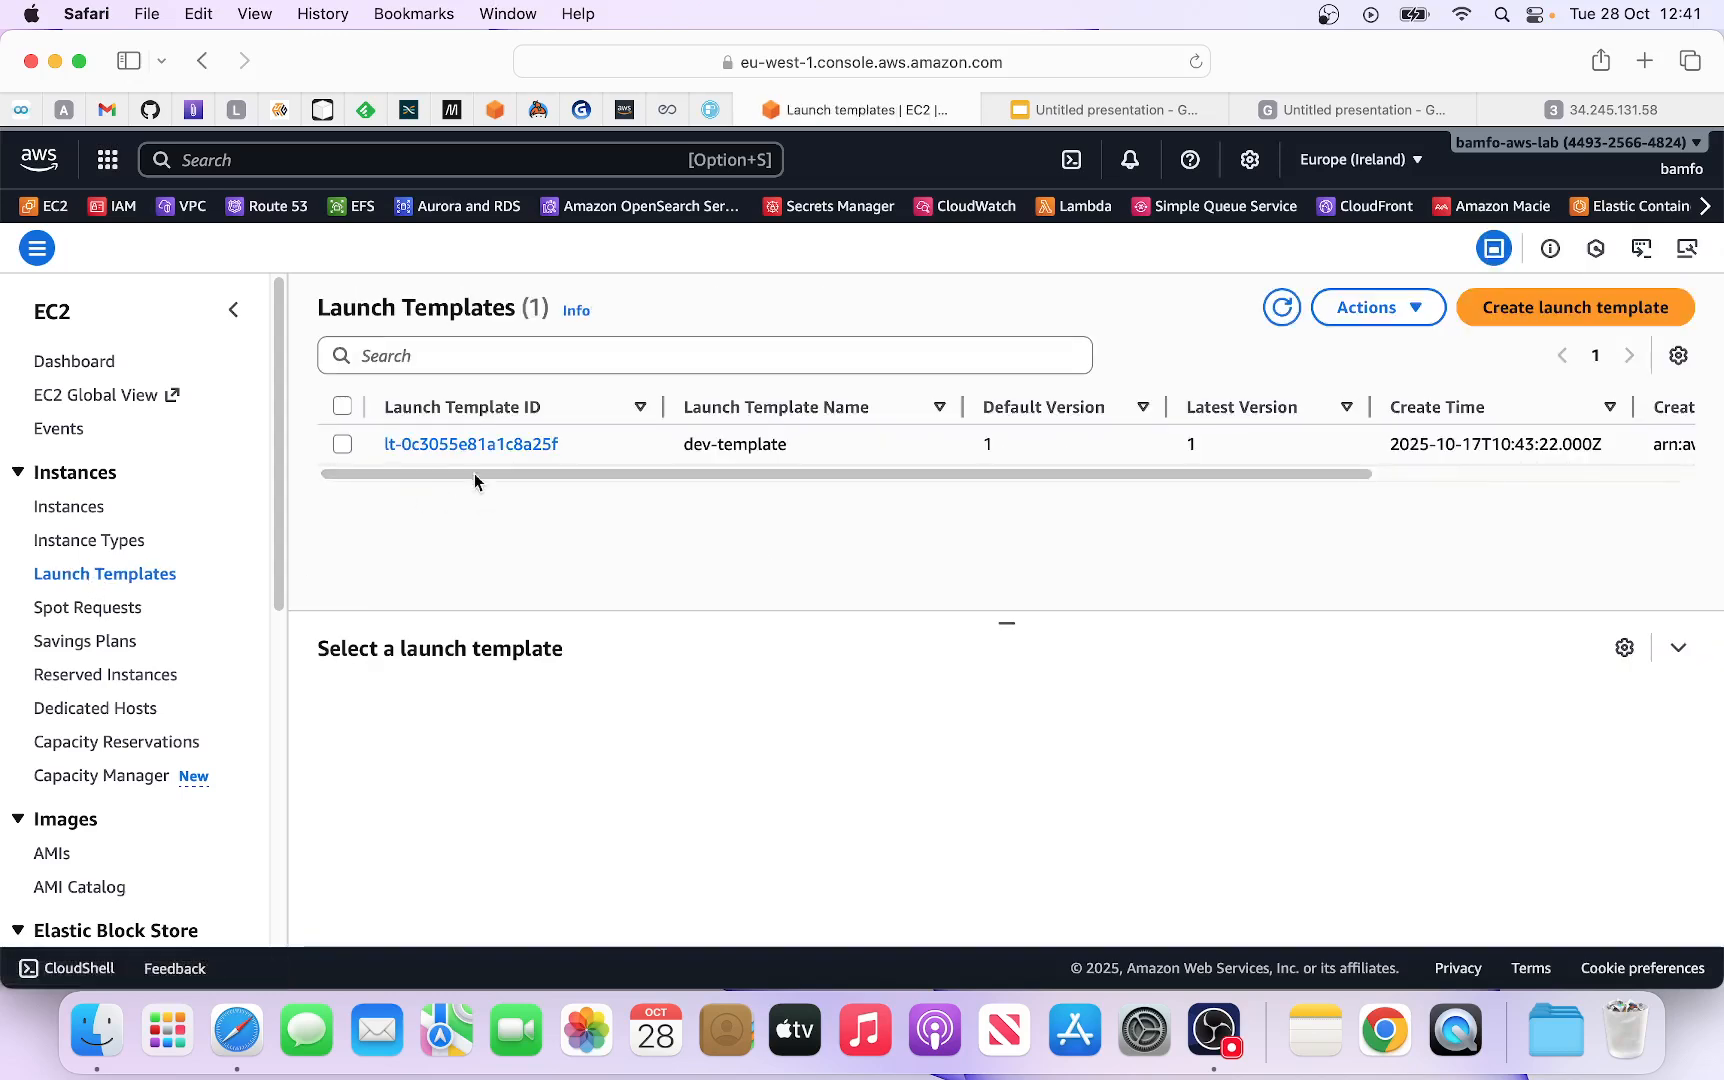
click(440, 446)
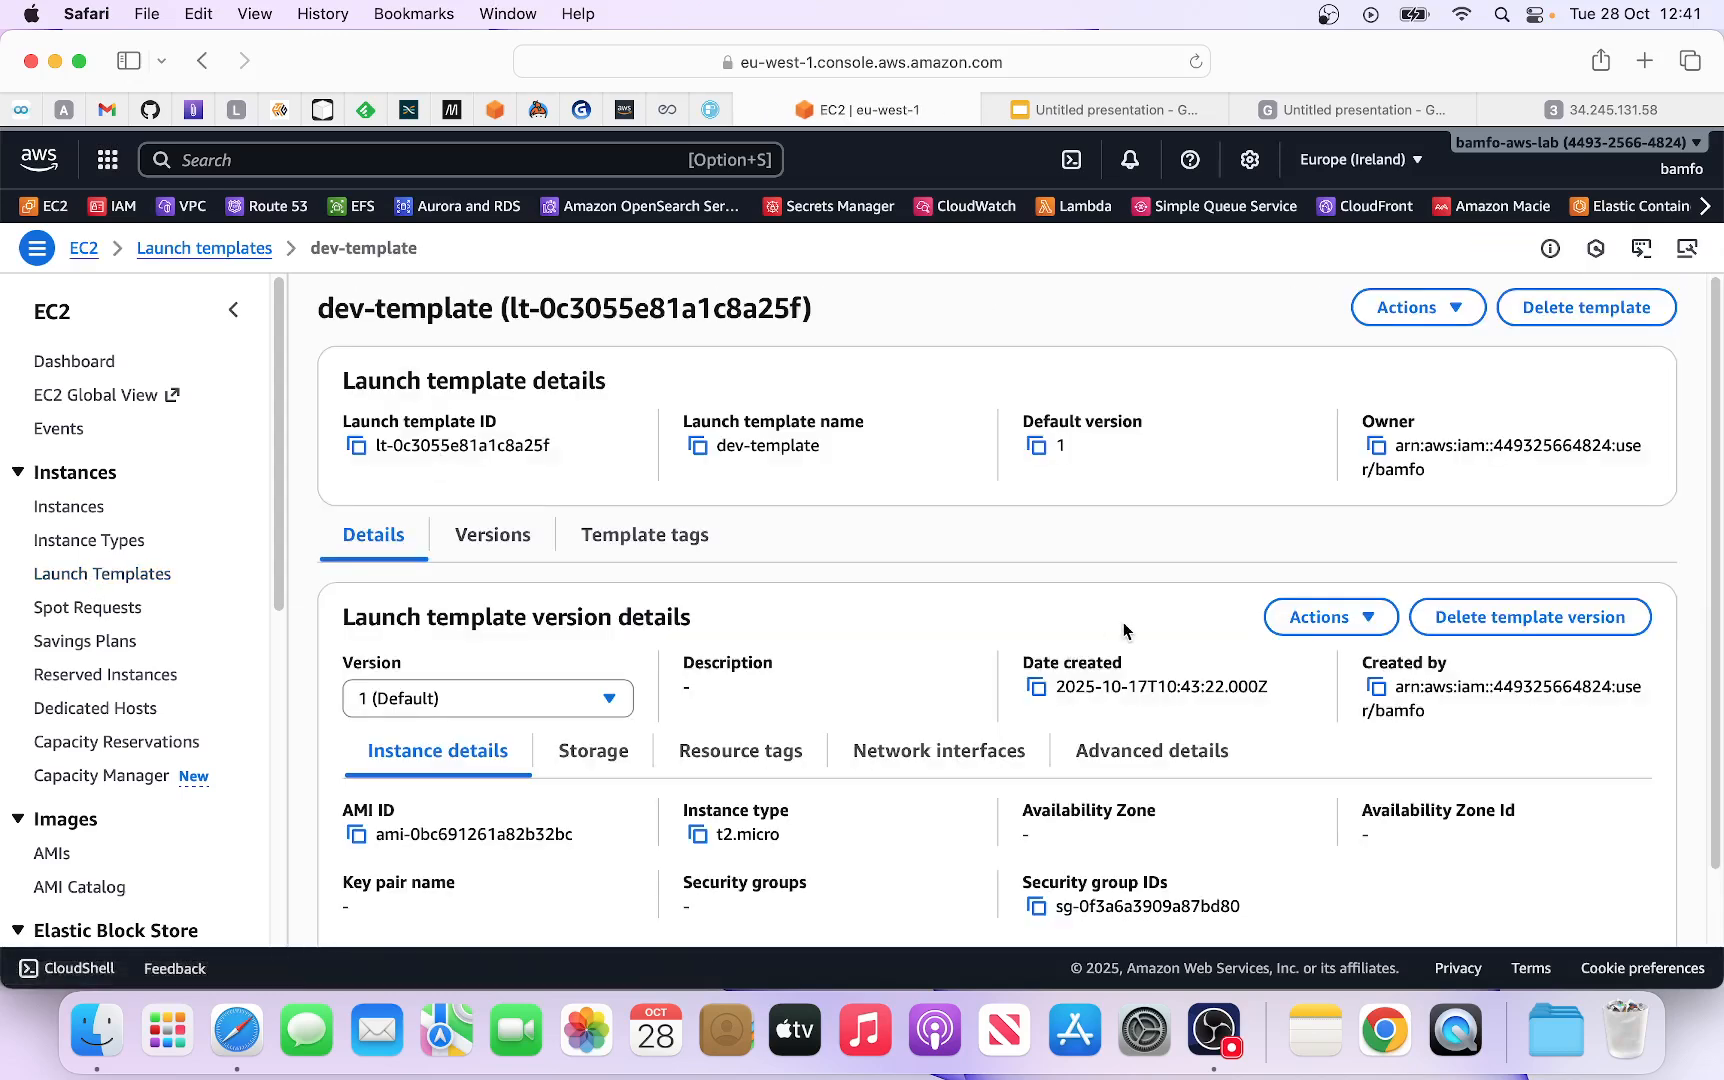
click(1368, 610)
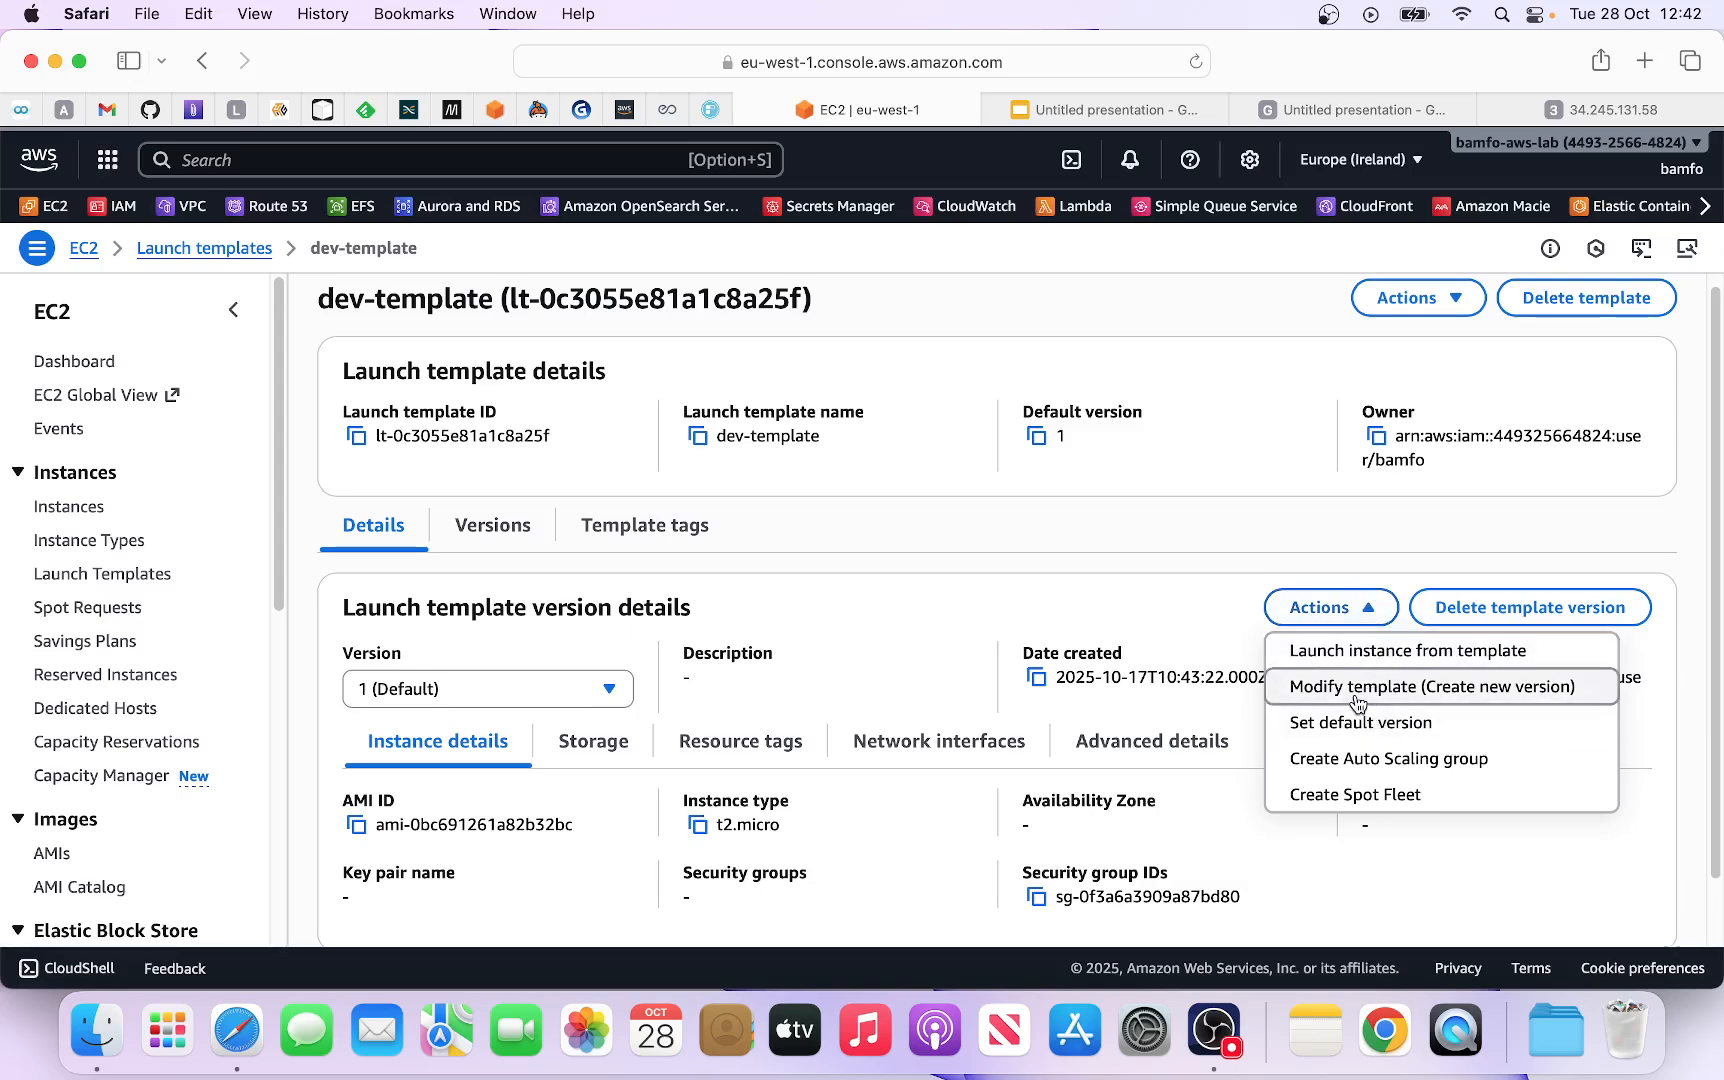
click(1357, 690)
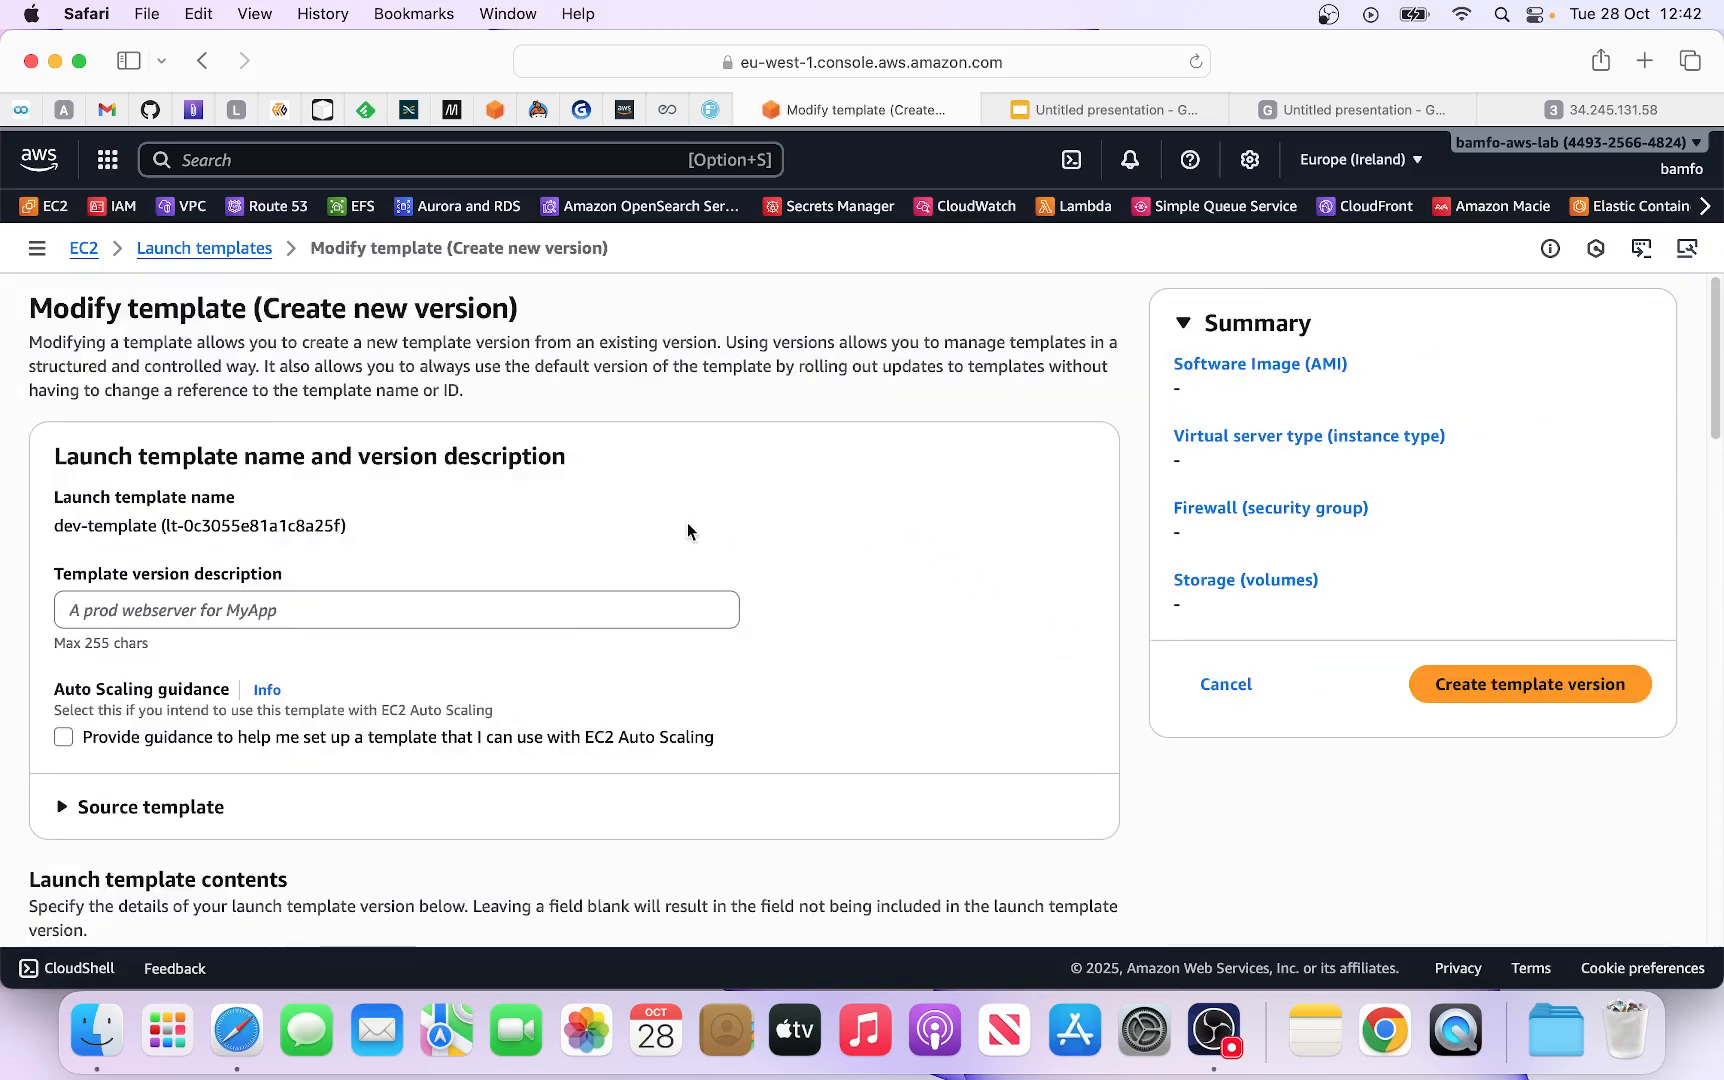
Step: Expand the template's advanced details and examine the user data script, including its welcome message and hostname command
scroll(687, 521, down, 5)
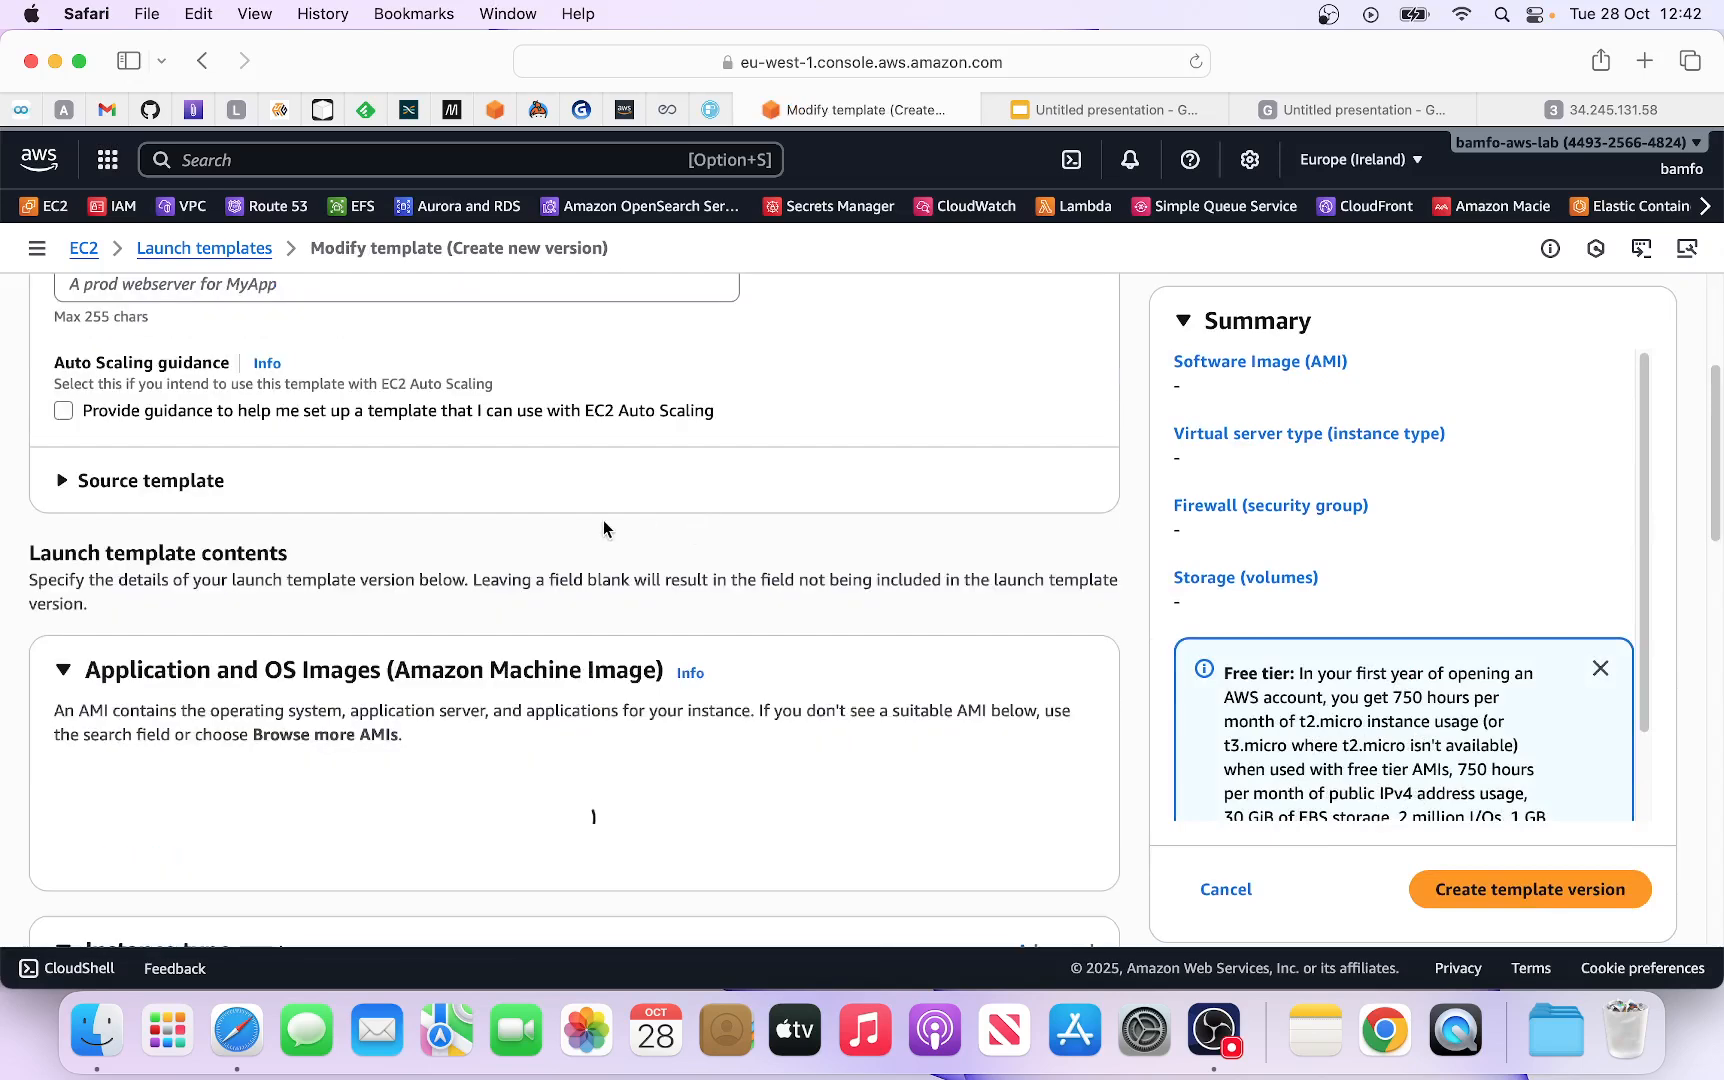
scroll(577, 527, down, 1)
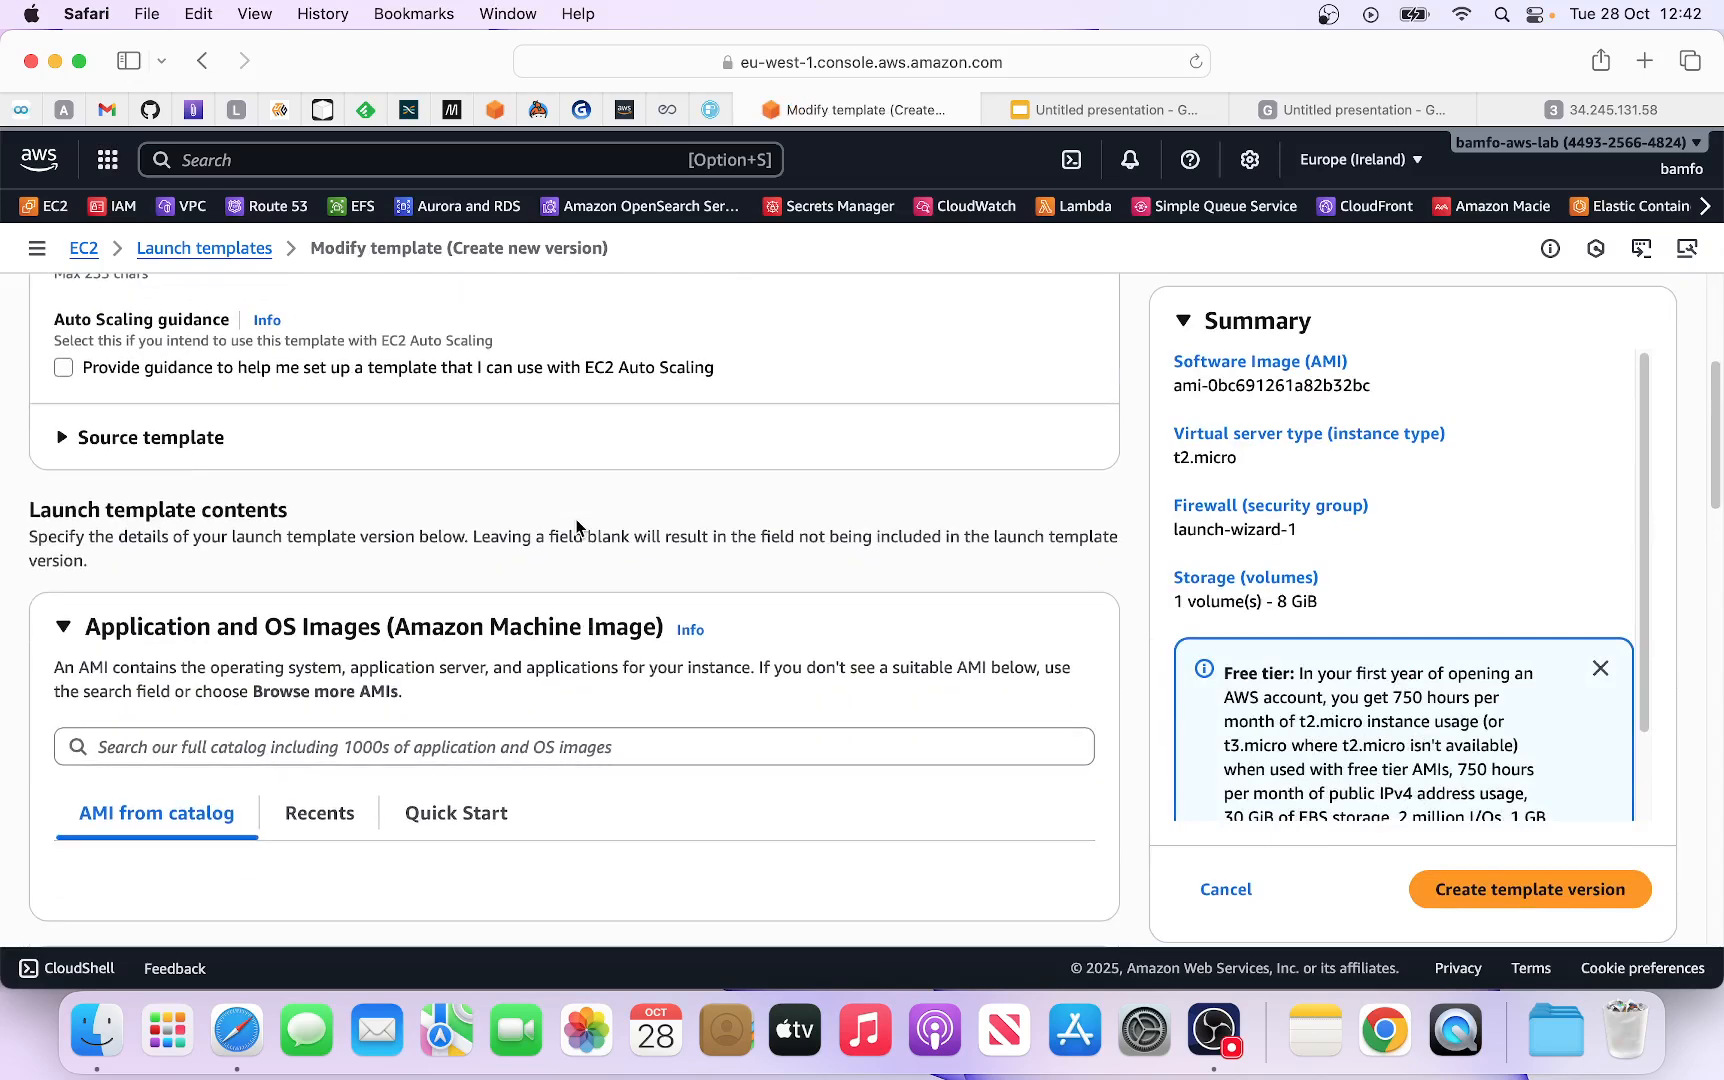
scroll(577, 527, down, 20)
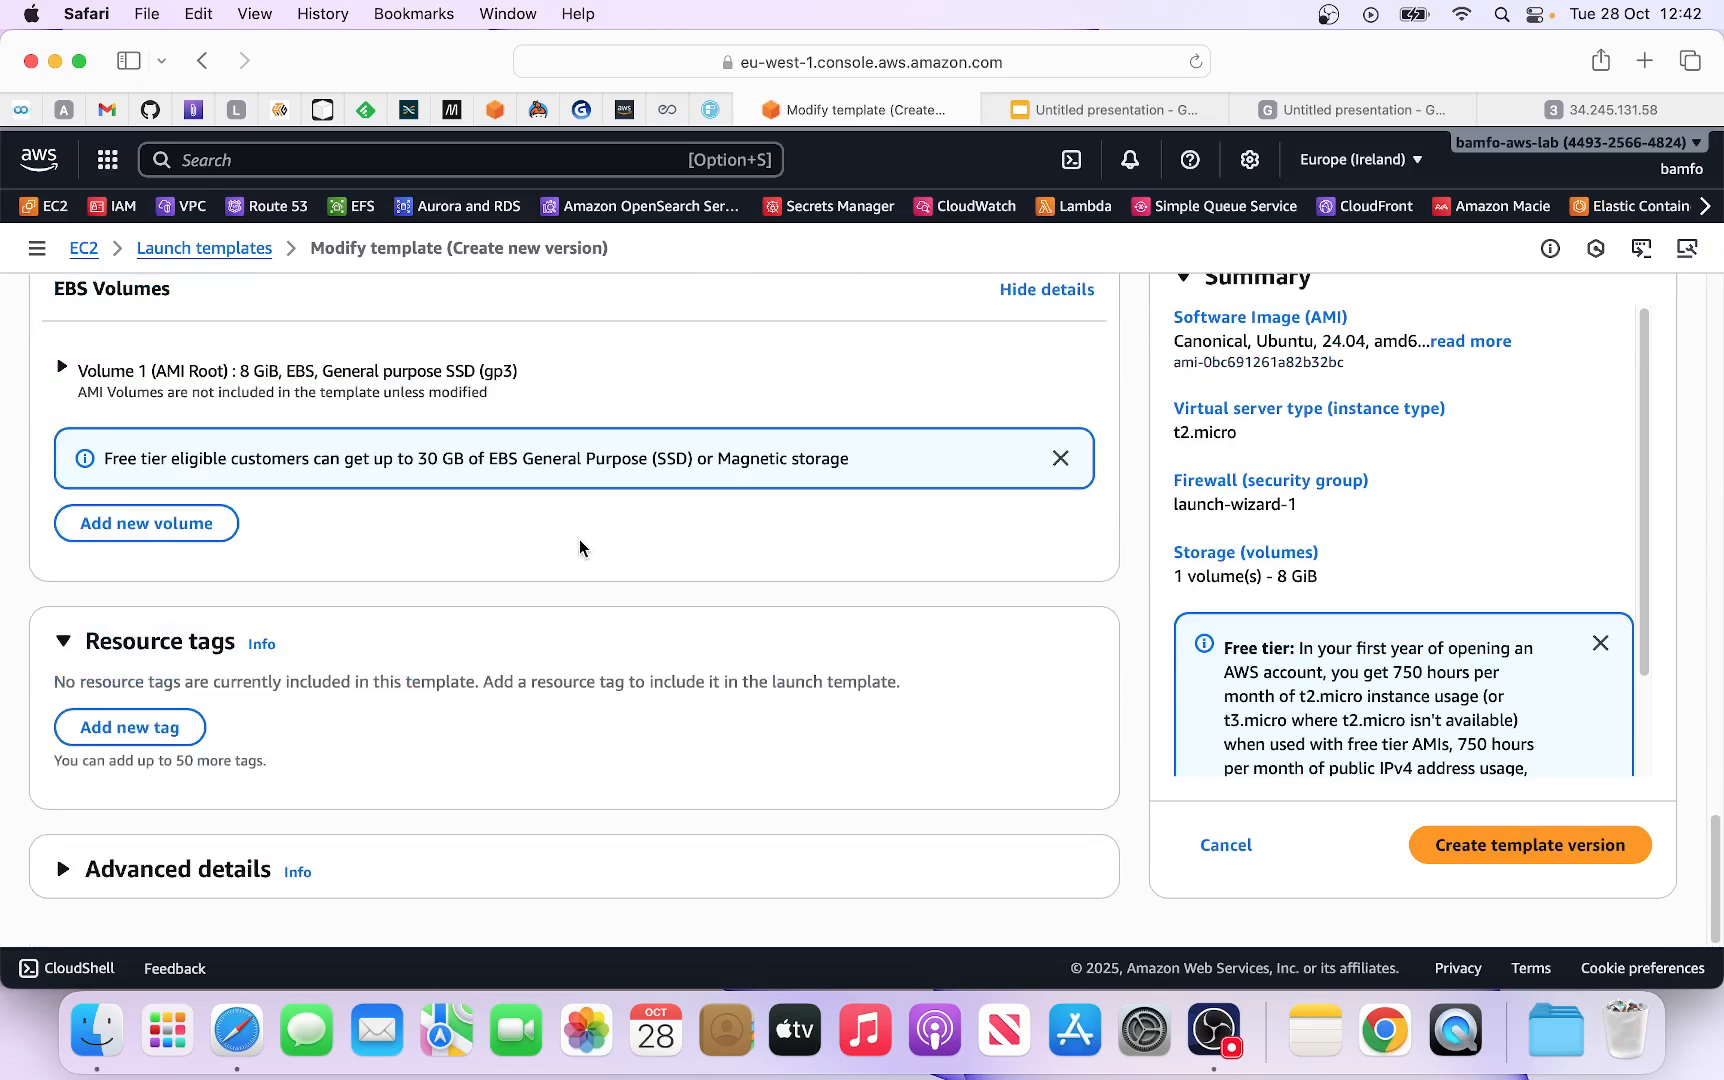
click(55, 872)
scroll(362, 761, down, 15)
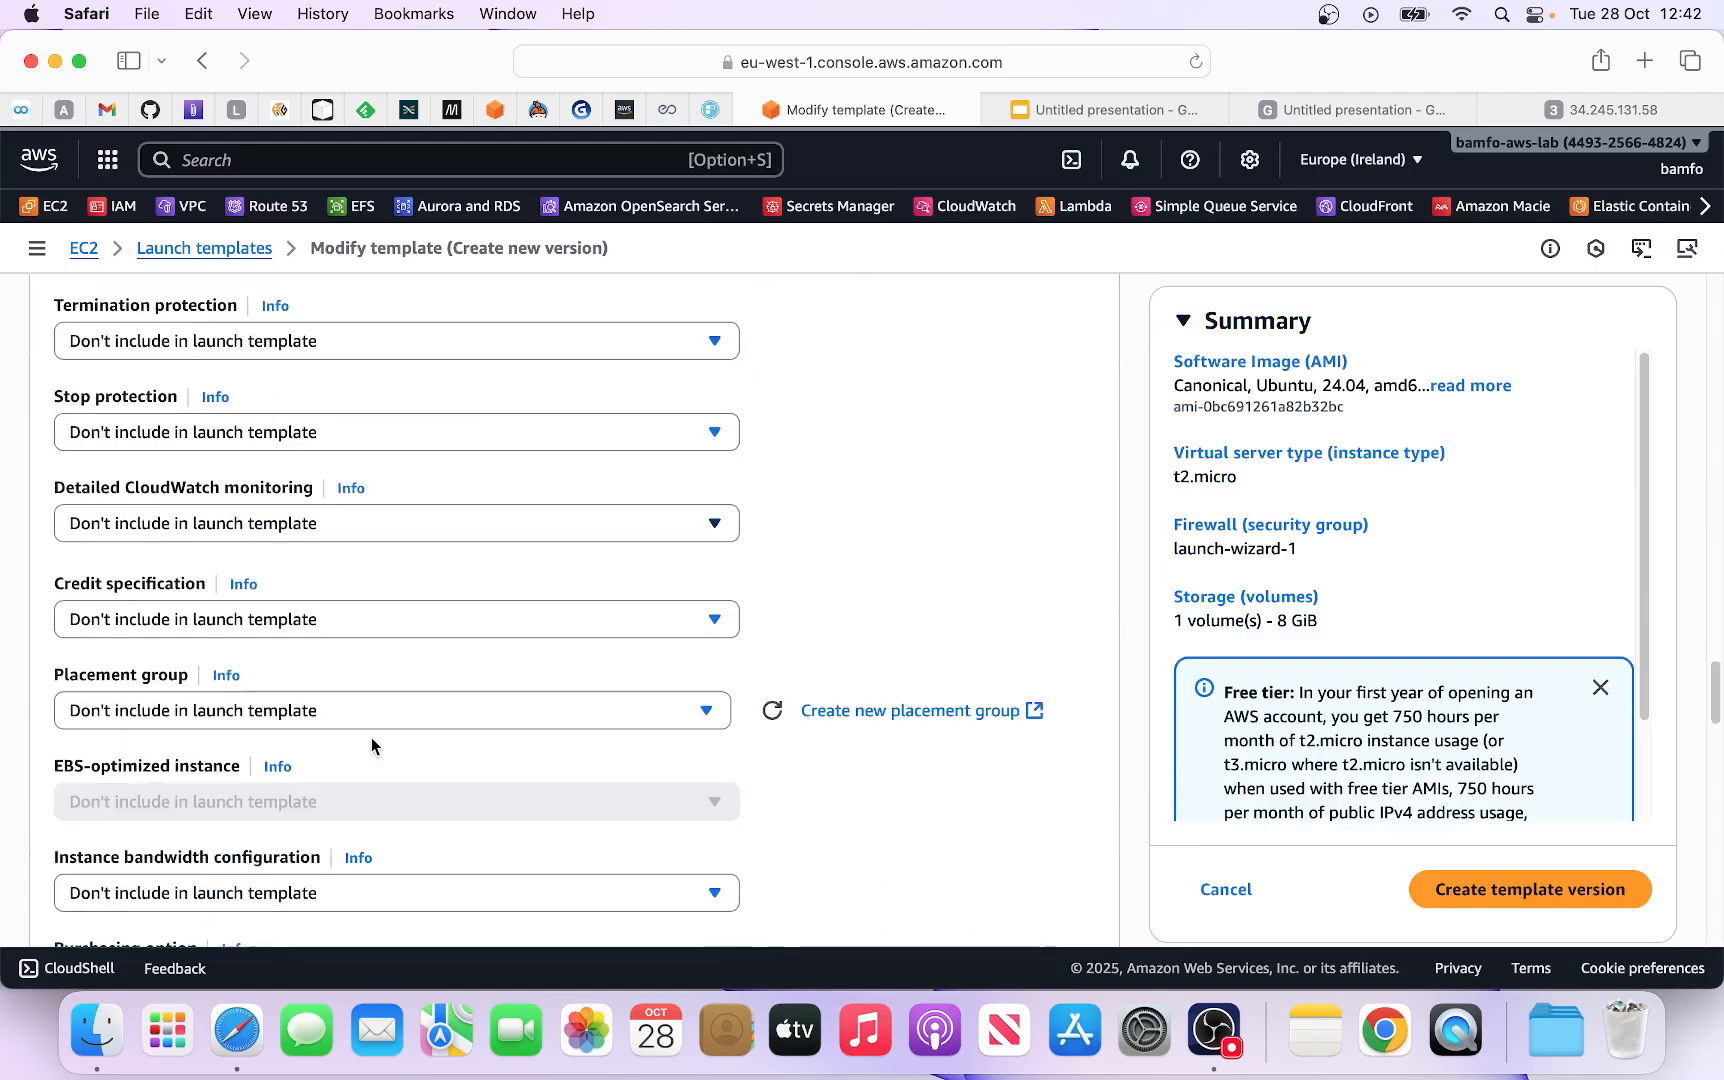
scroll(377, 735, down, 15)
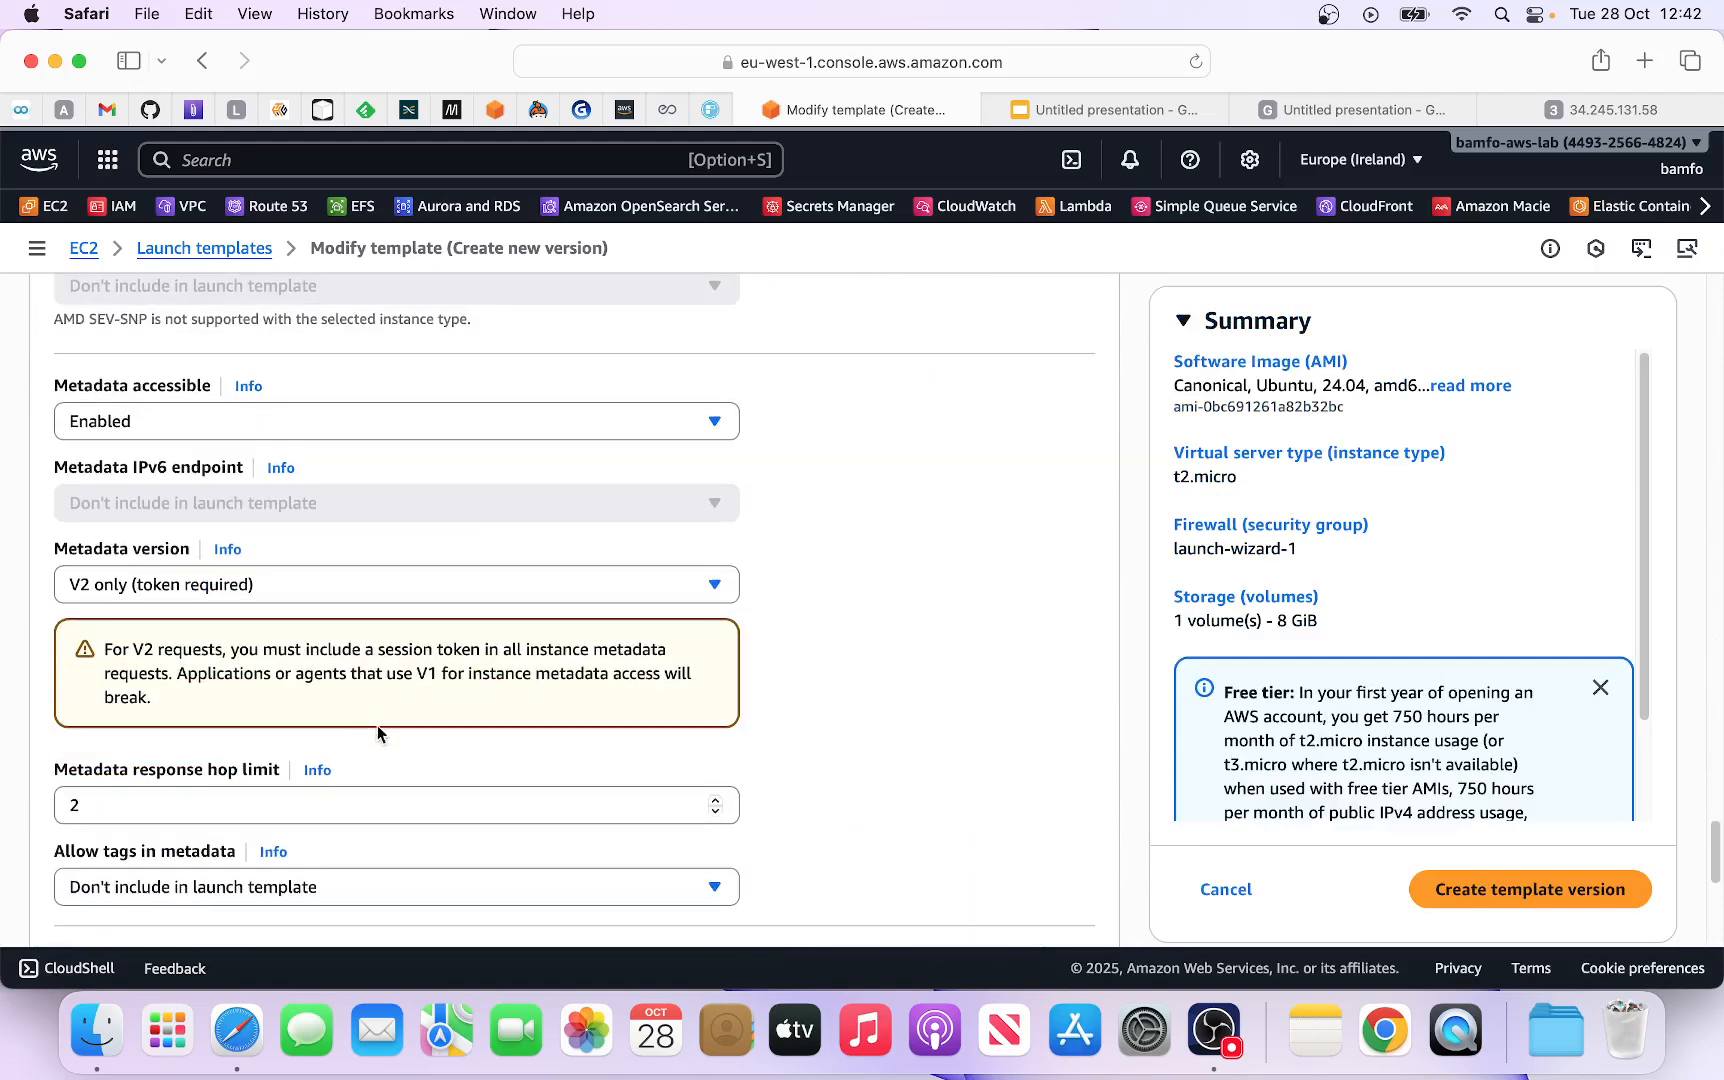
scroll(385, 721, down, 4)
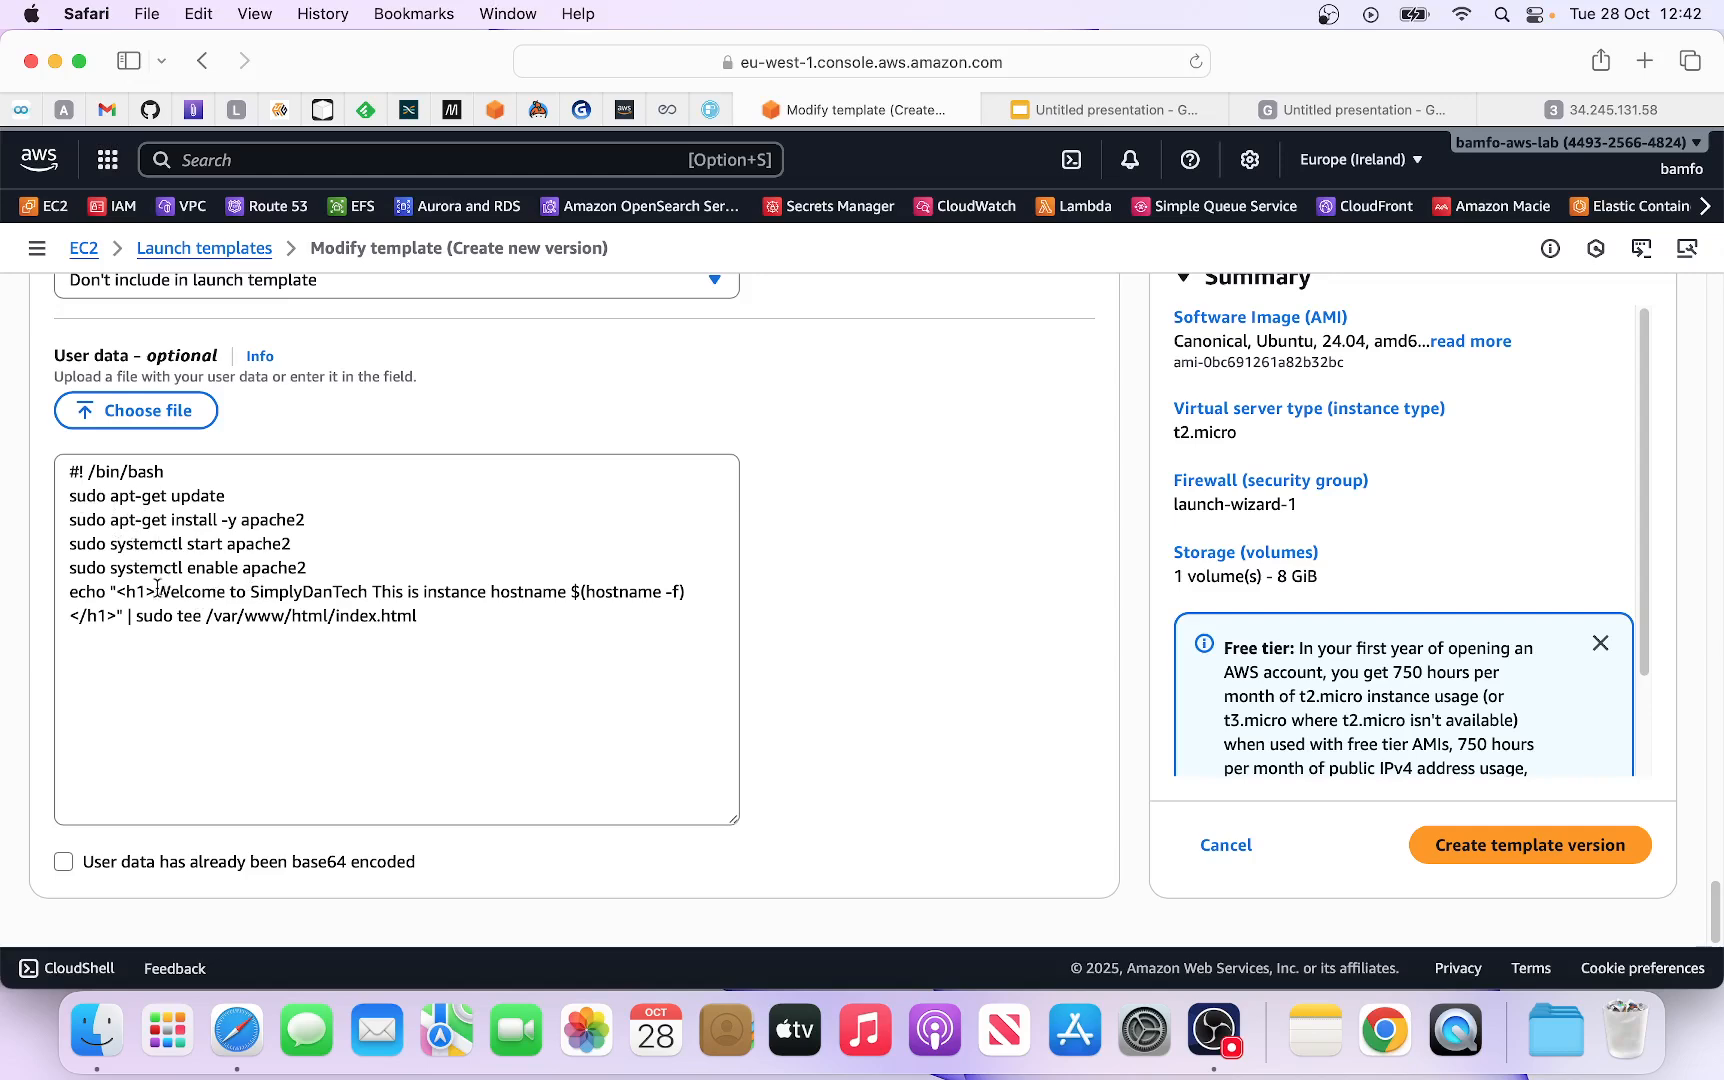
drag(155, 590, 640, 598)
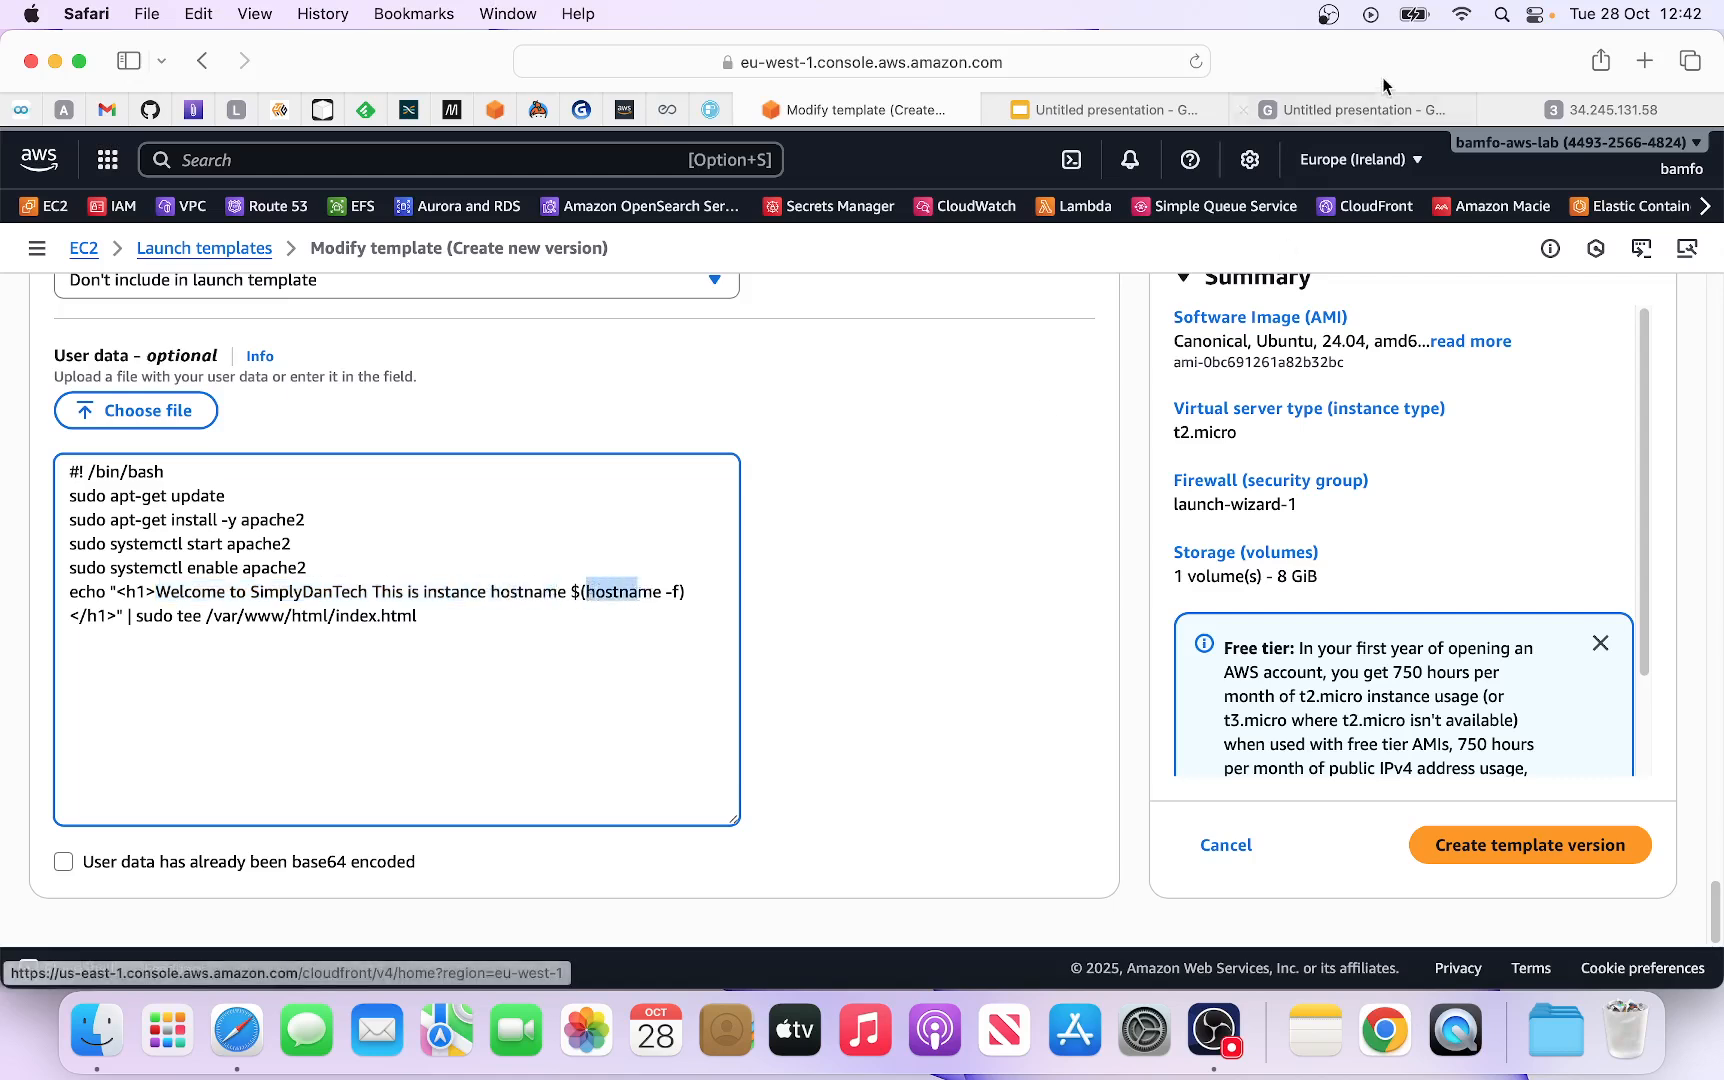
Step: Compare the web page served by the instance with the welcome line in the user data script
click(1370, 110)
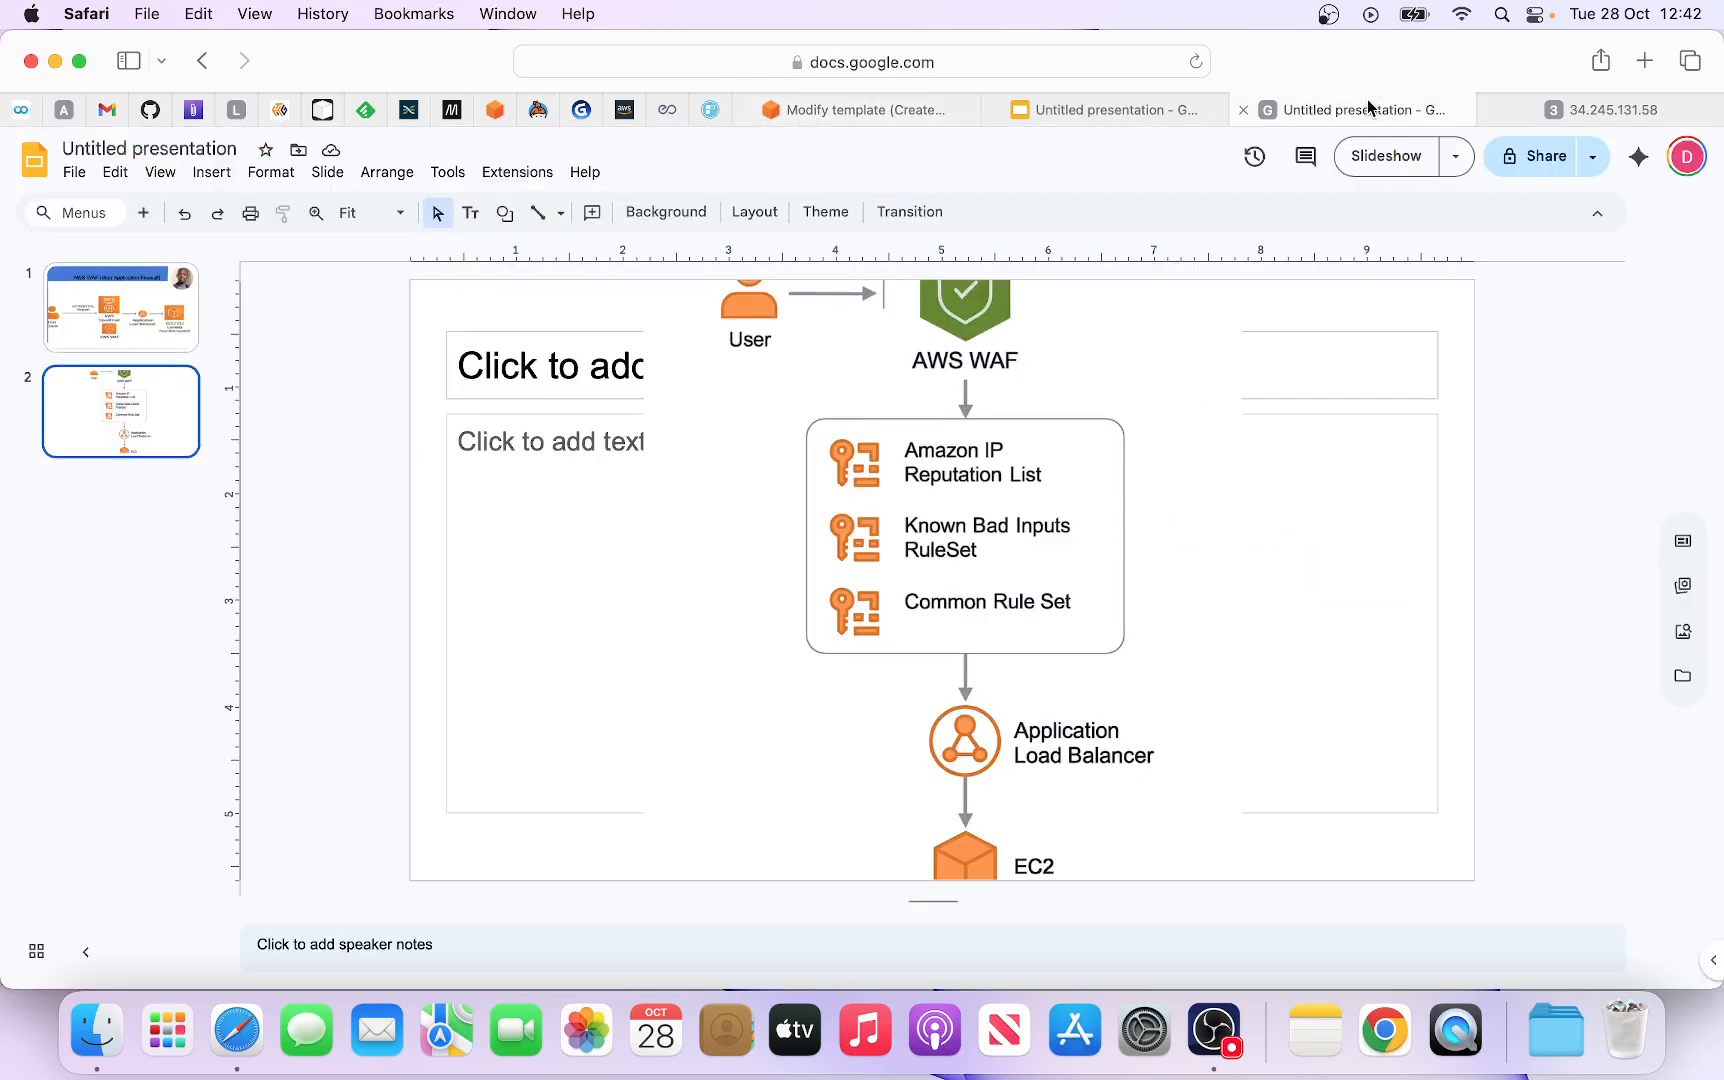
click(1600, 115)
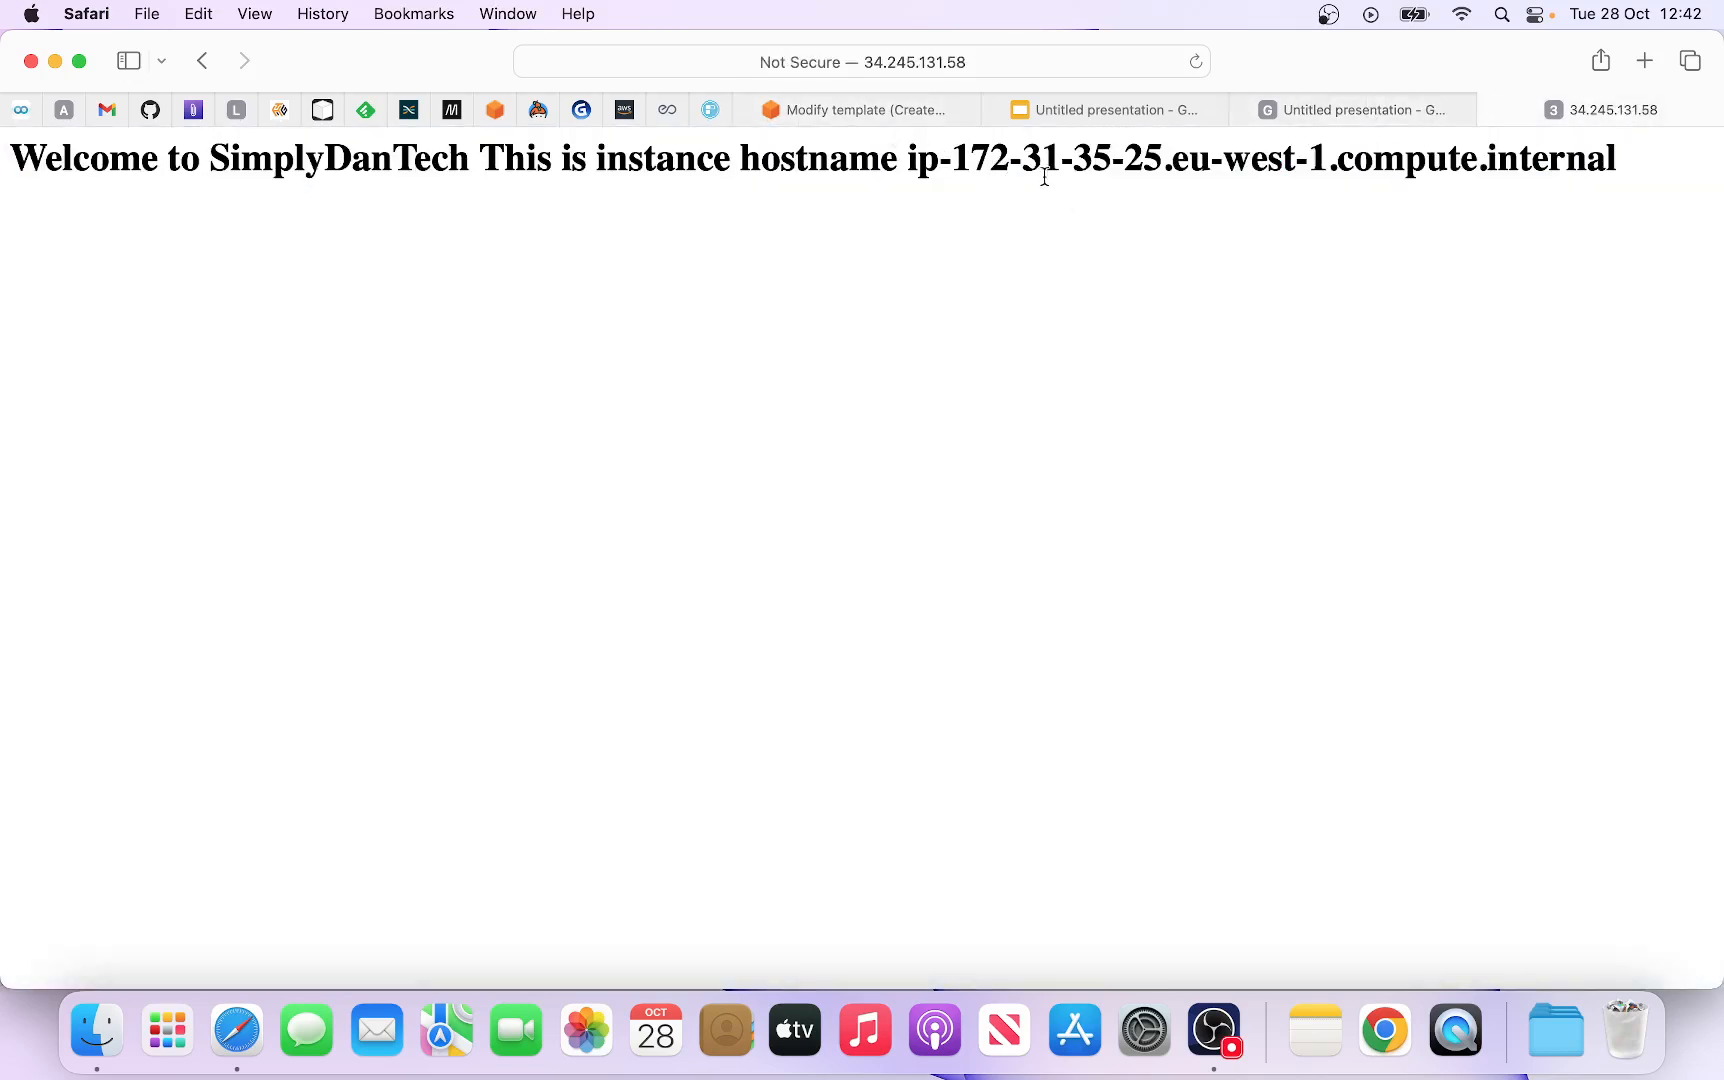
click(903, 110)
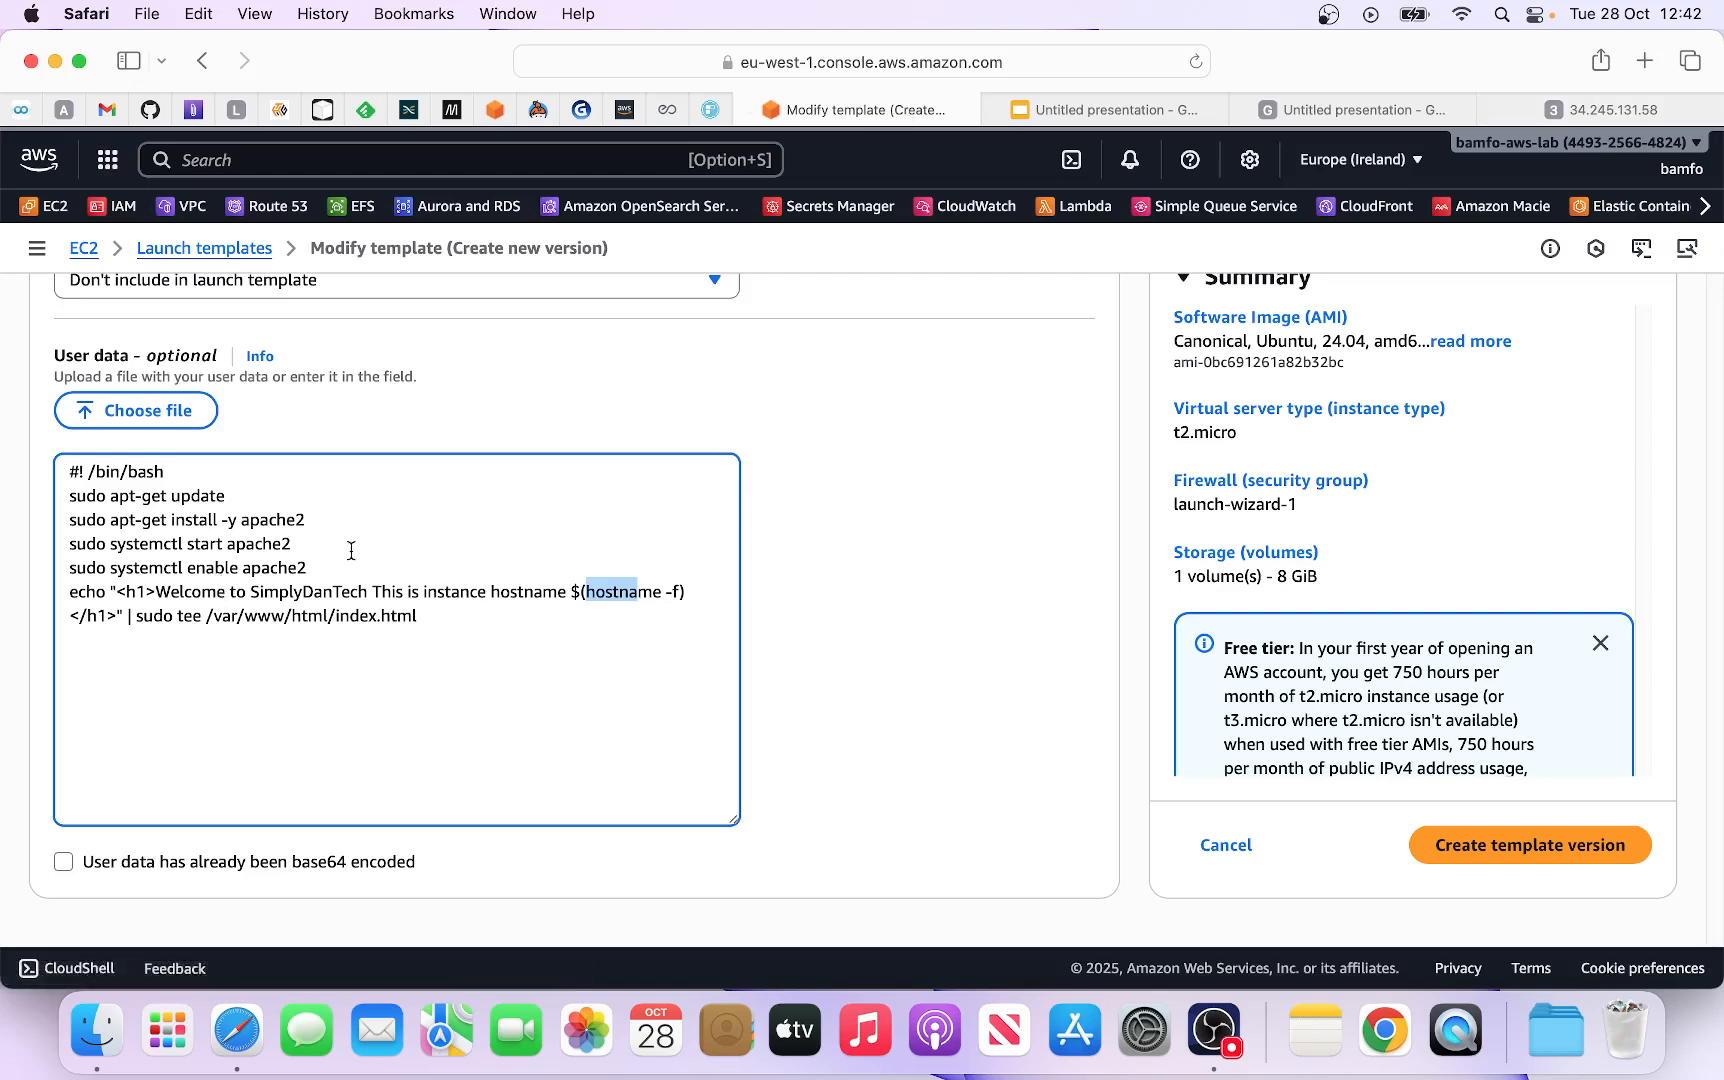
Step: Leave the template editor for the EC2 dashboard and review the WAF and load balancer architecture diagrams in both presentations
scroll(395, 489, up, 20)
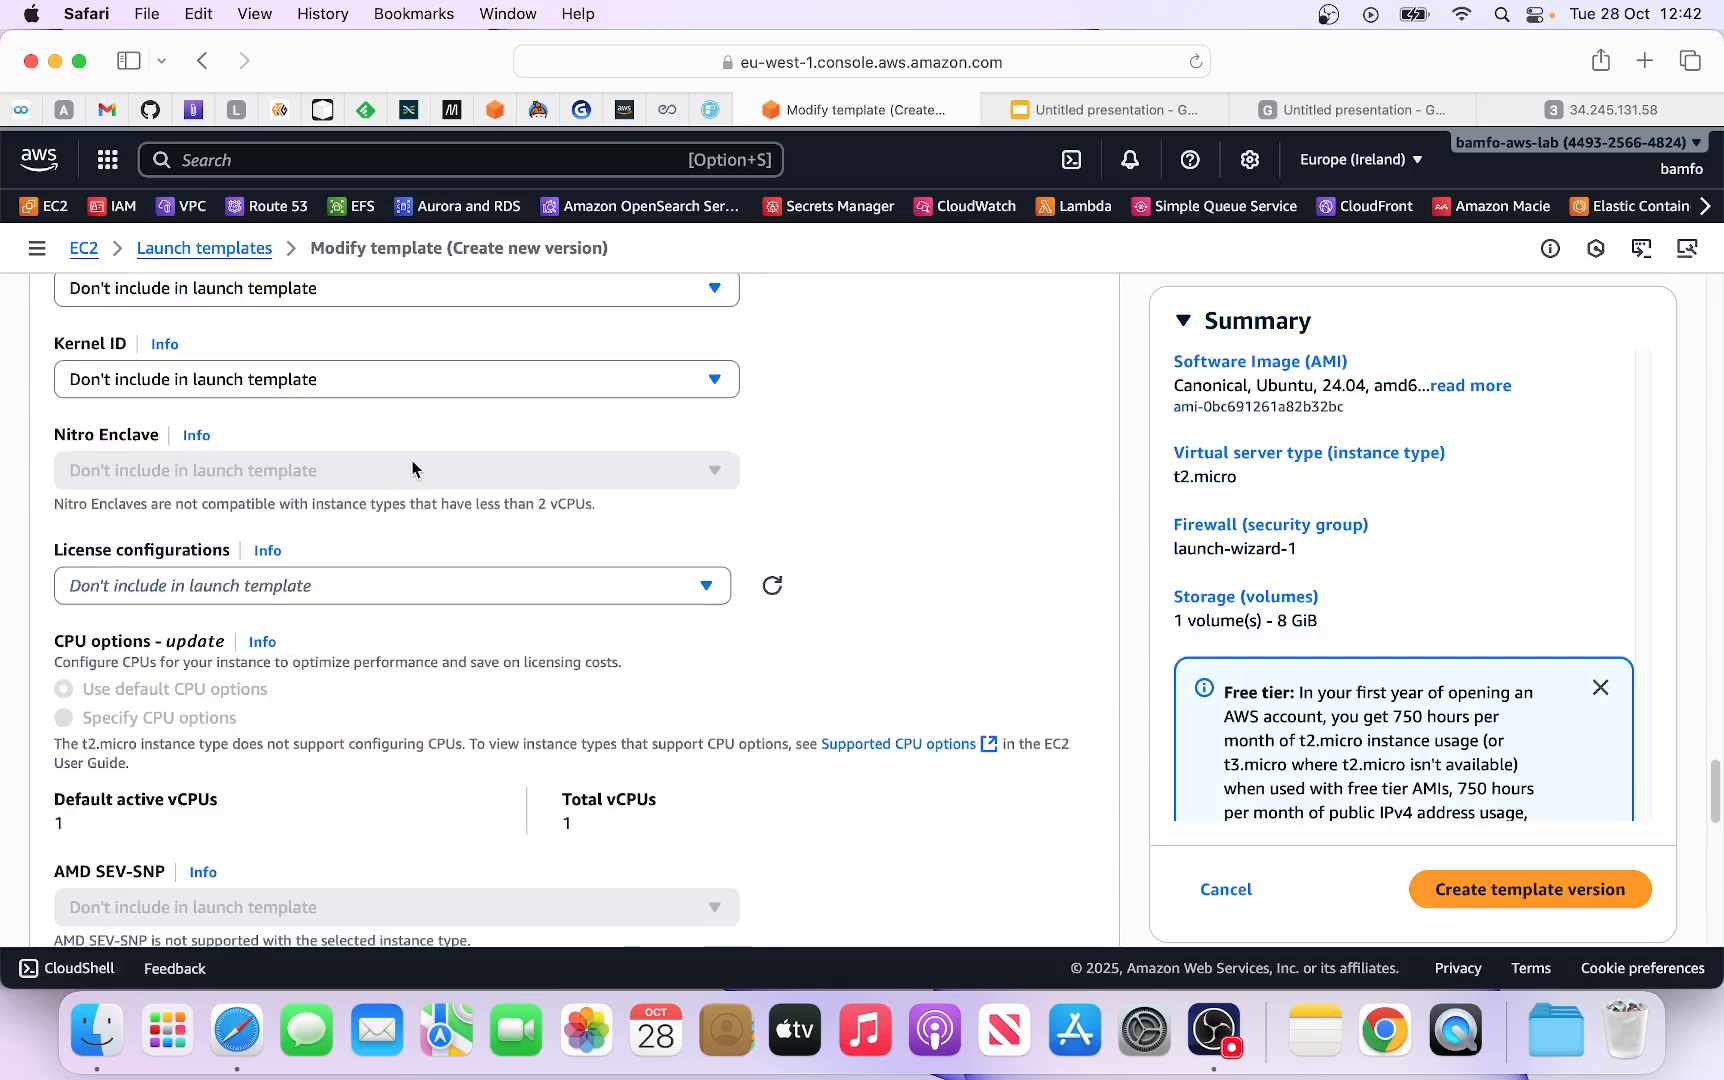
click(84, 249)
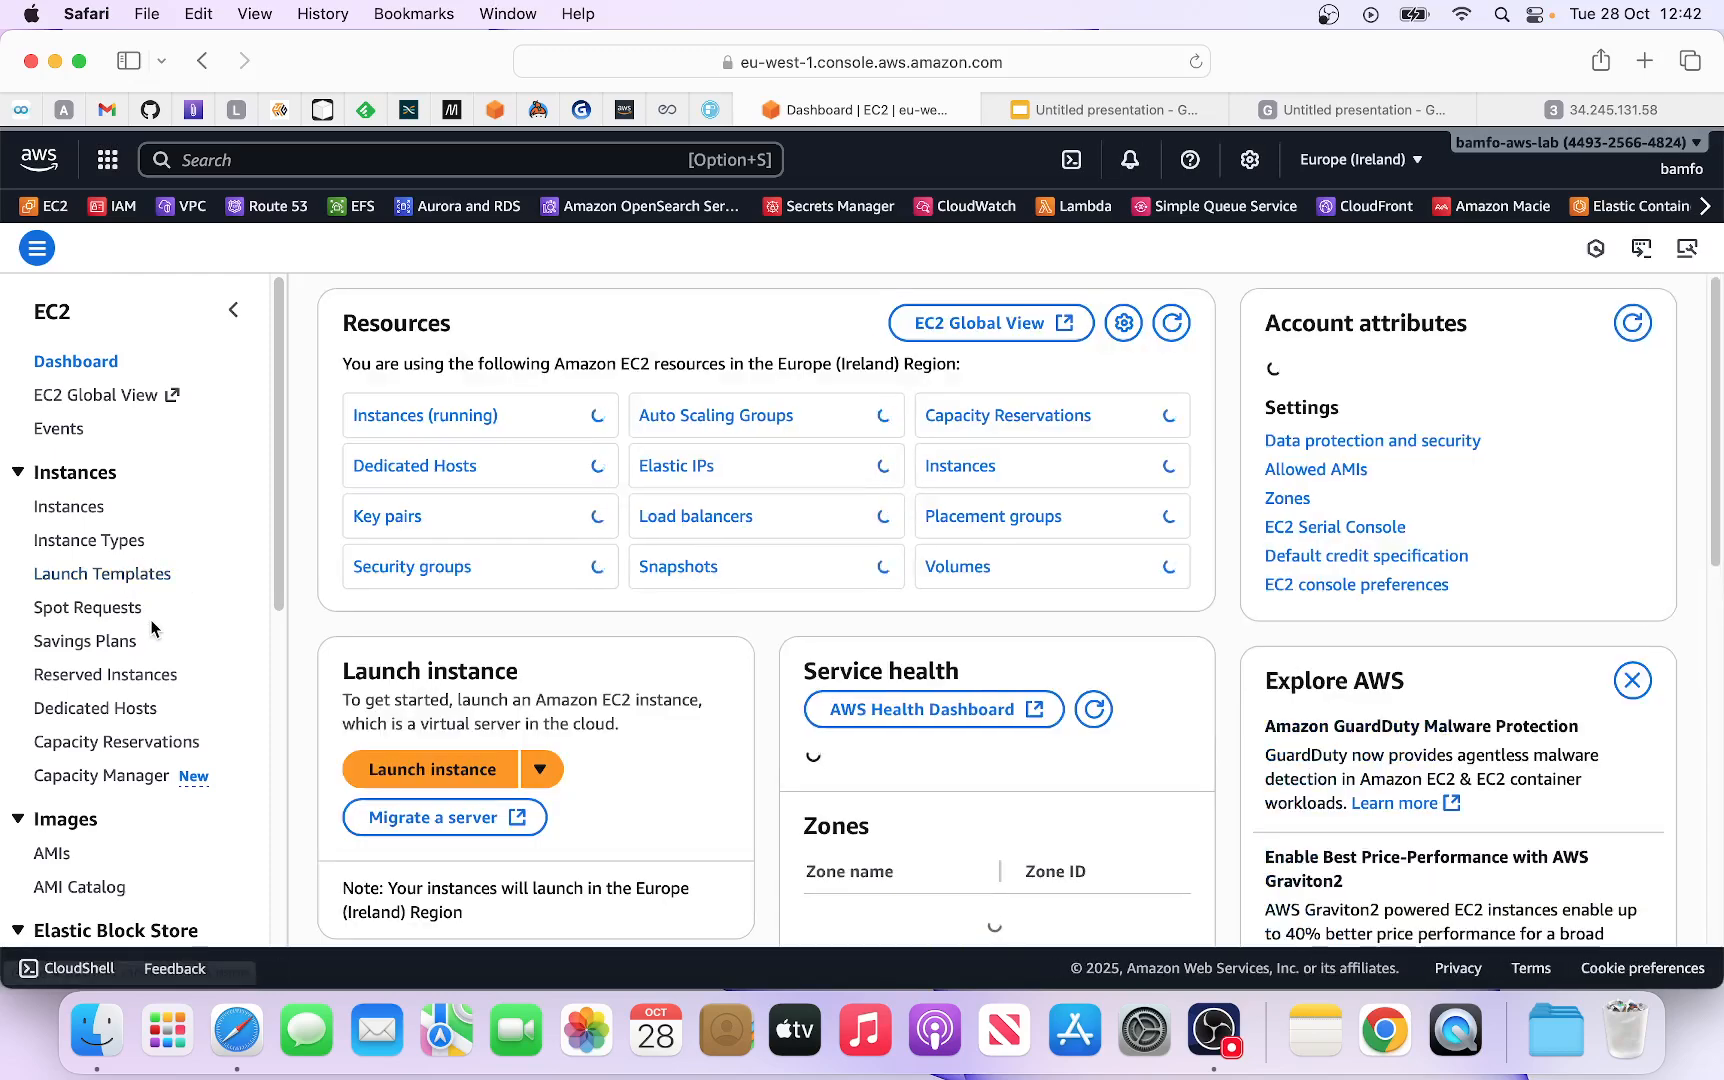
scroll(160, 610, down, 8)
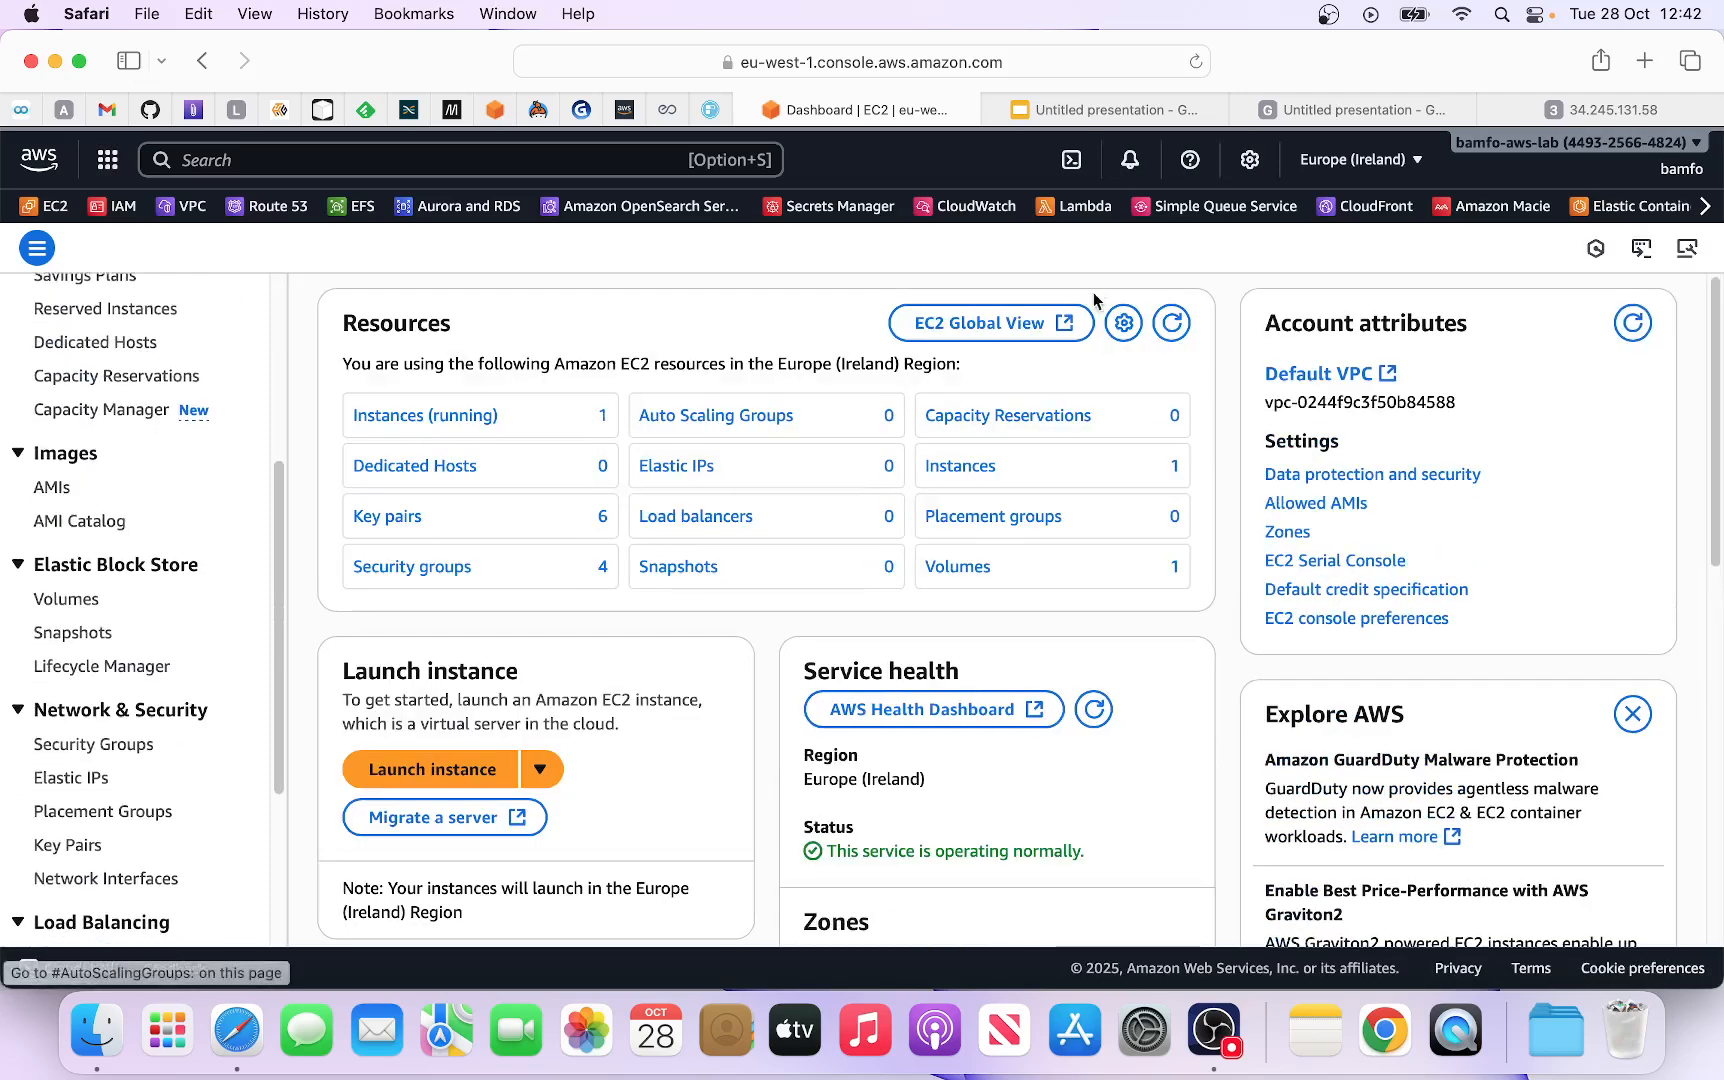
click(1137, 112)
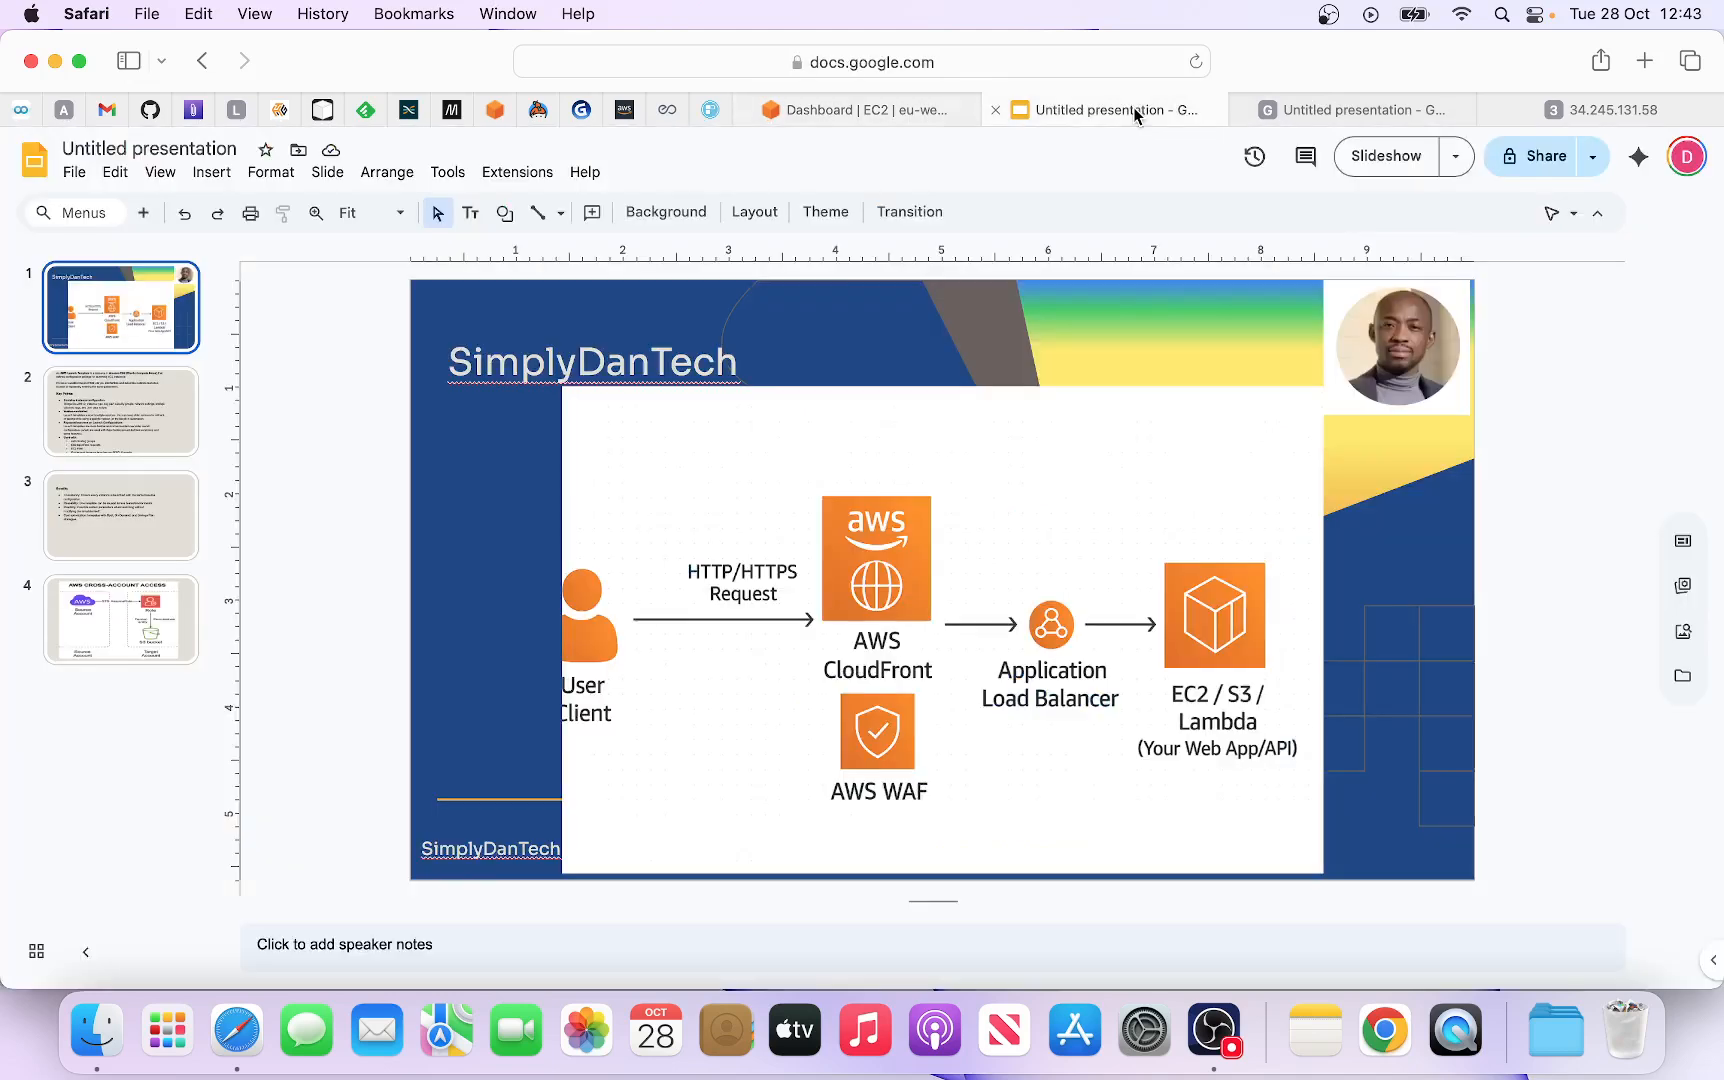
click(1316, 111)
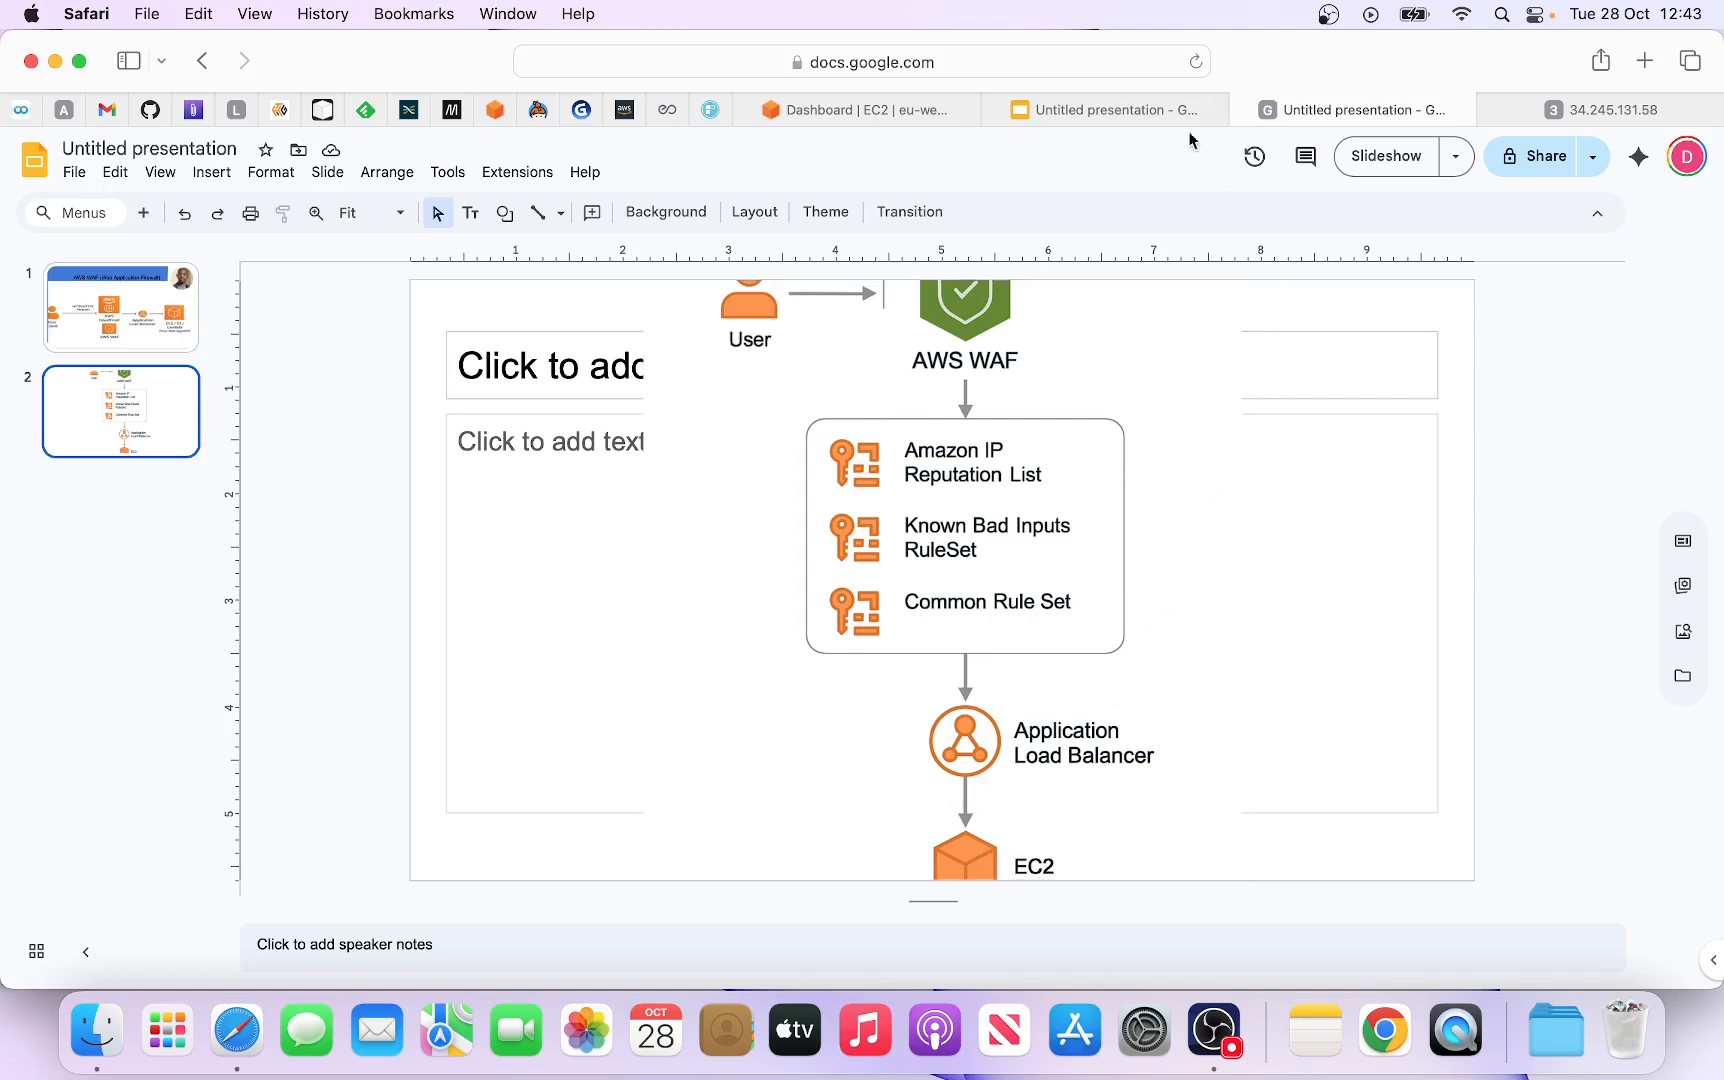
Step: Return to the EC2 console and open the Target Groups page for load balancing
click(842, 109)
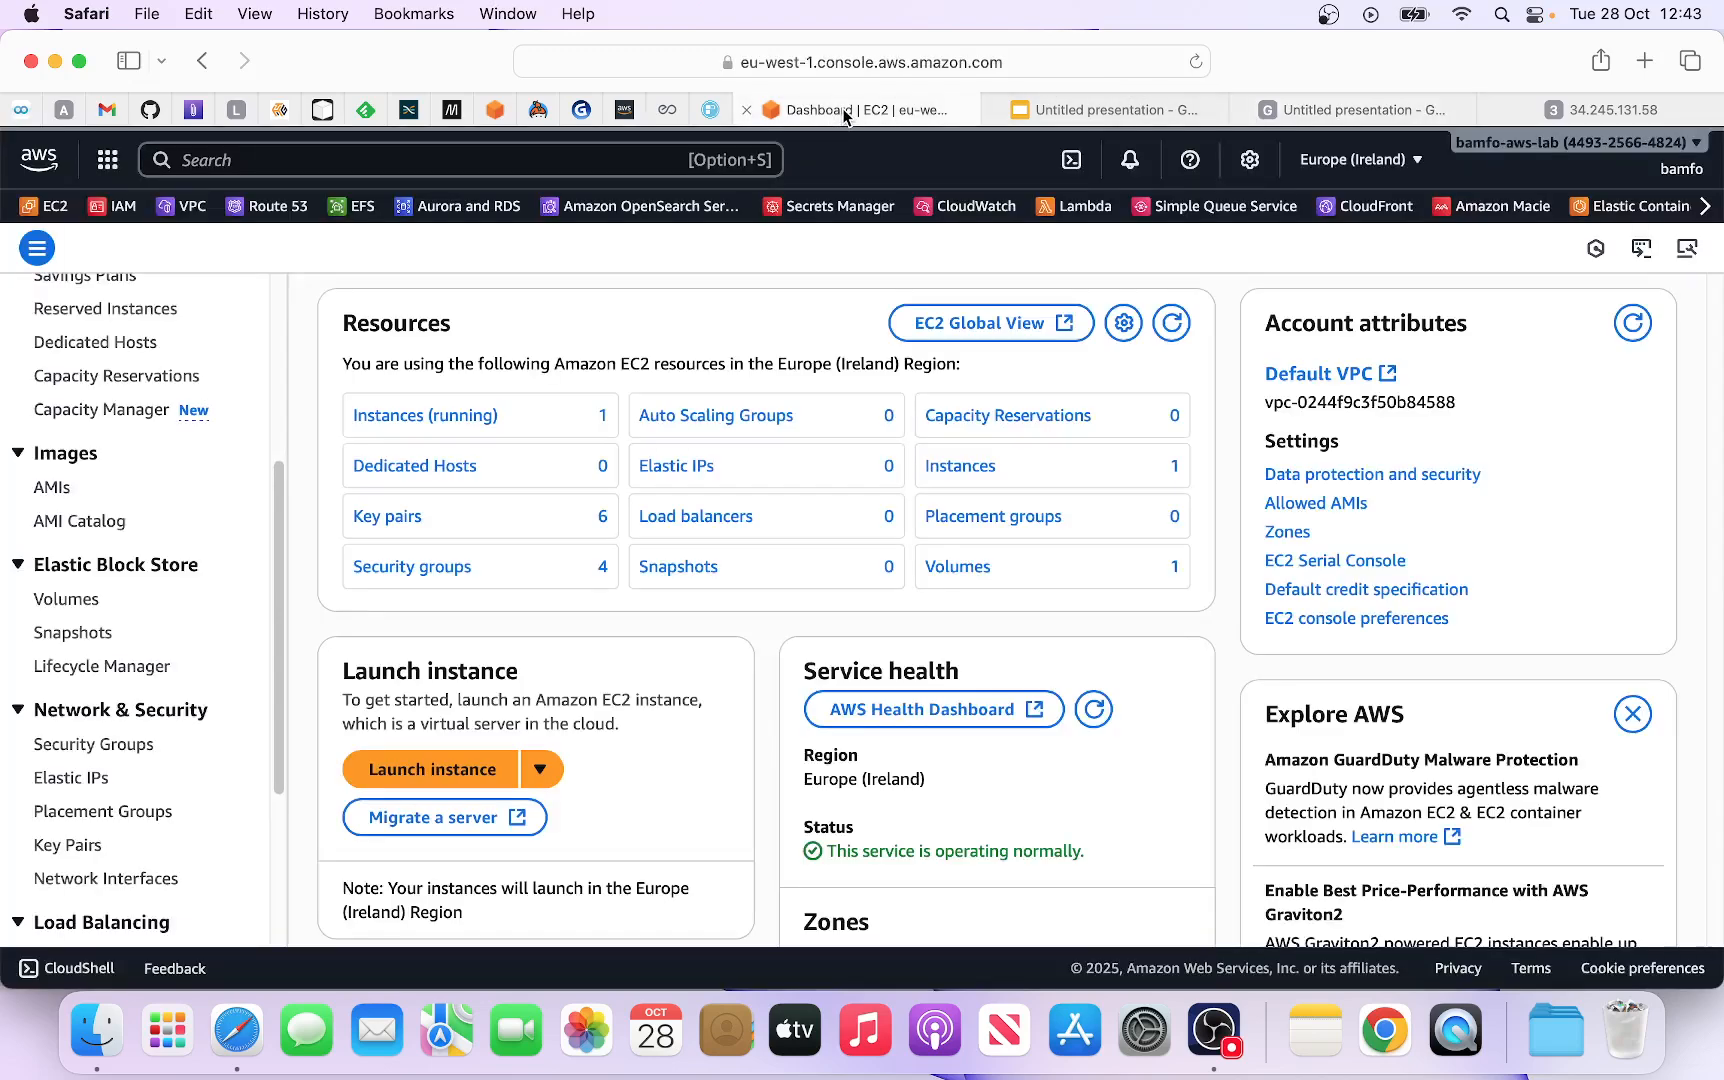
scroll(190, 690, down, 5)
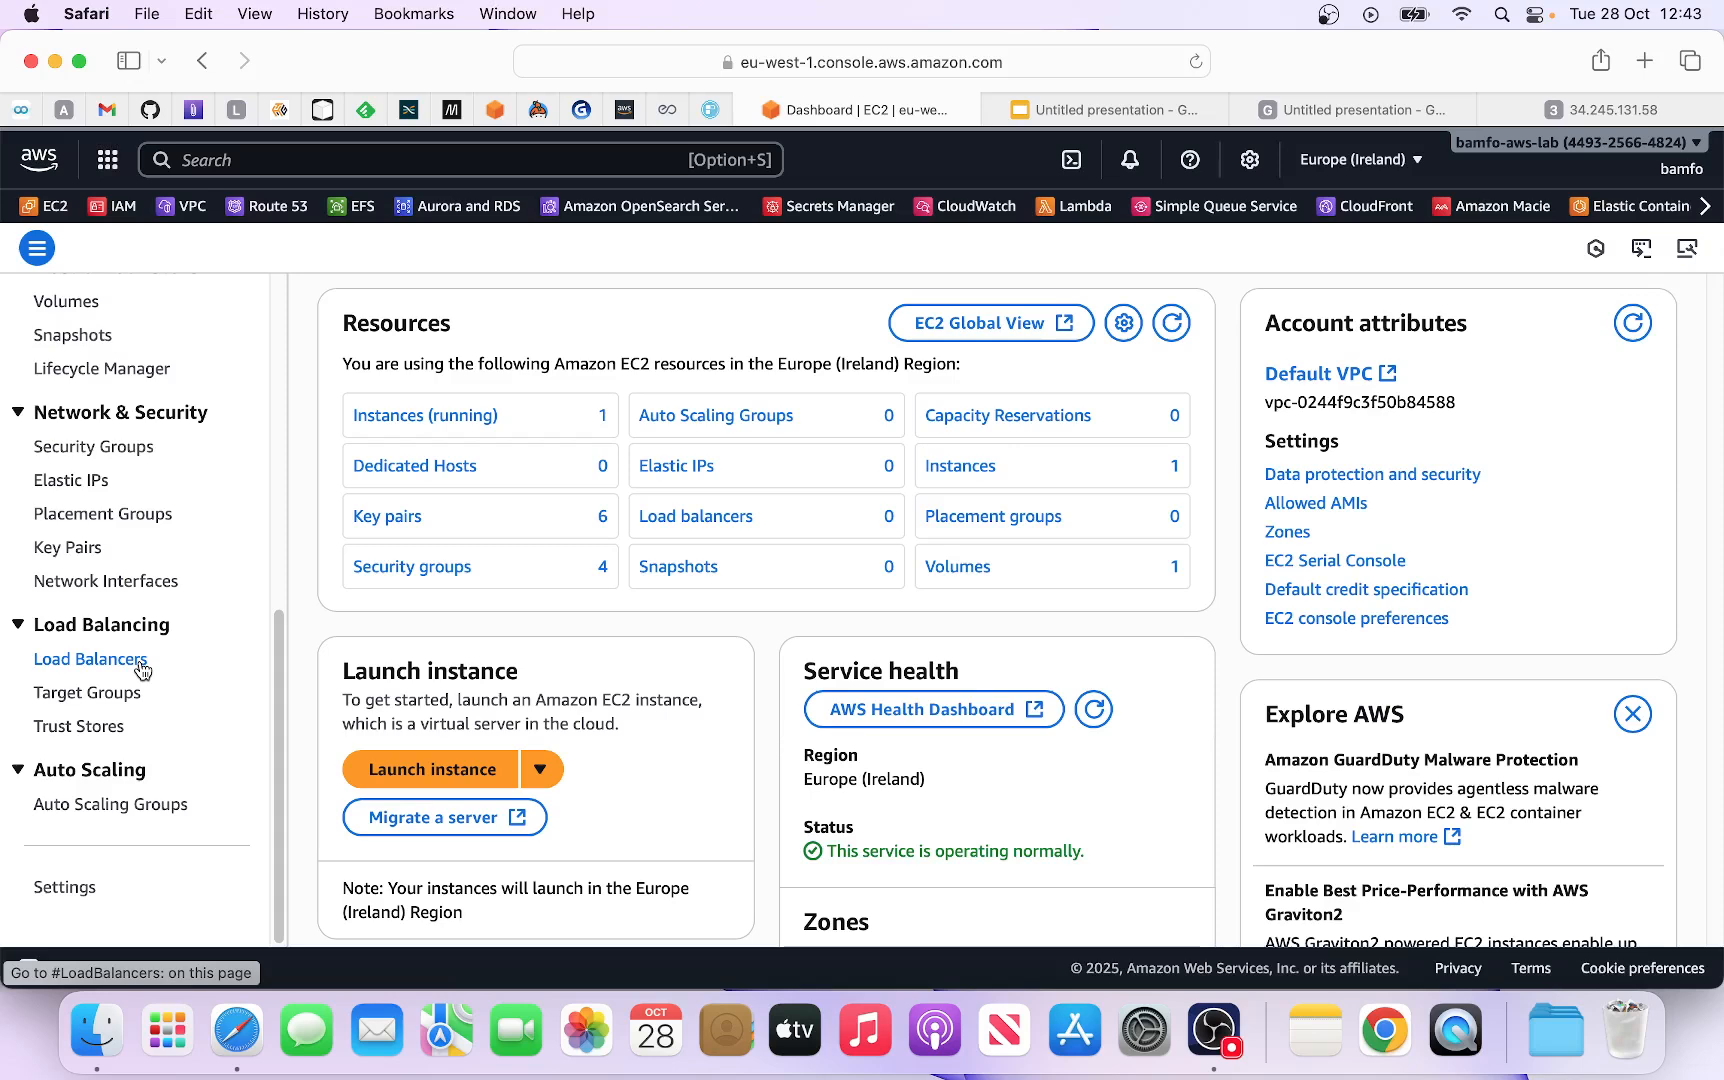
click(116, 695)
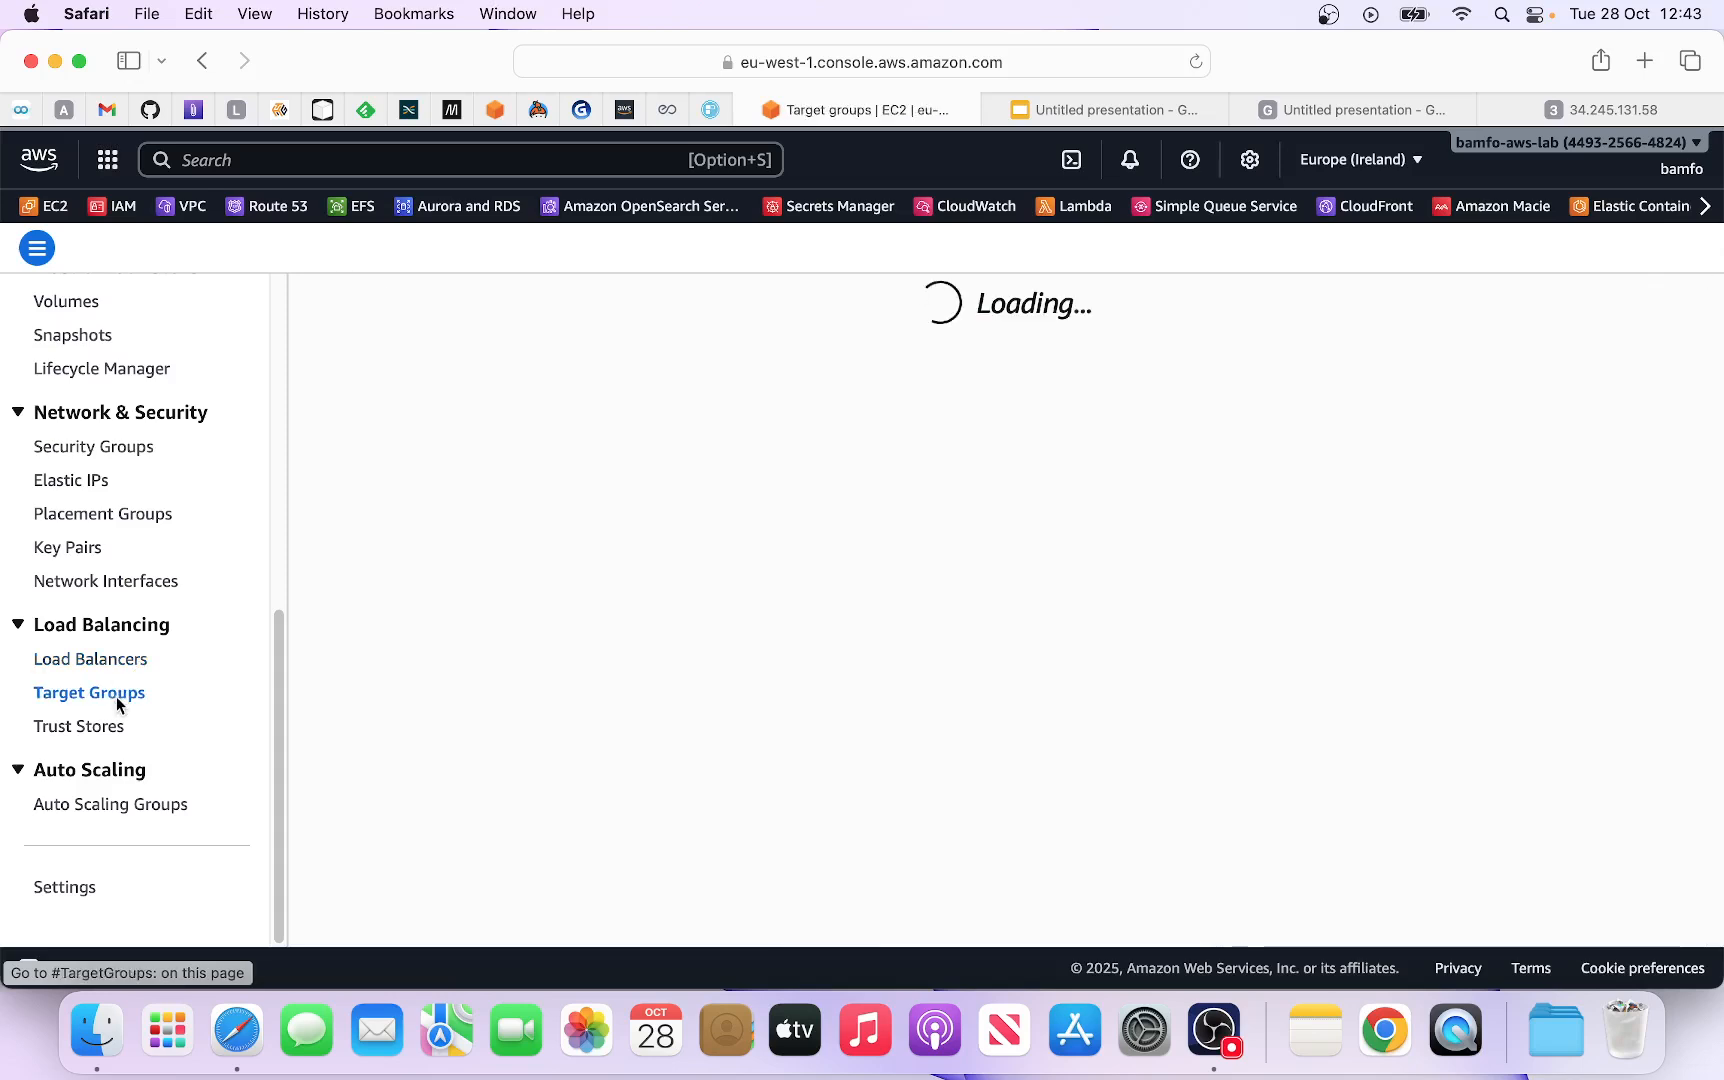
Step: Start a new target group with the Instances target type and name it ssimplydan-tg
click(1058, 522)
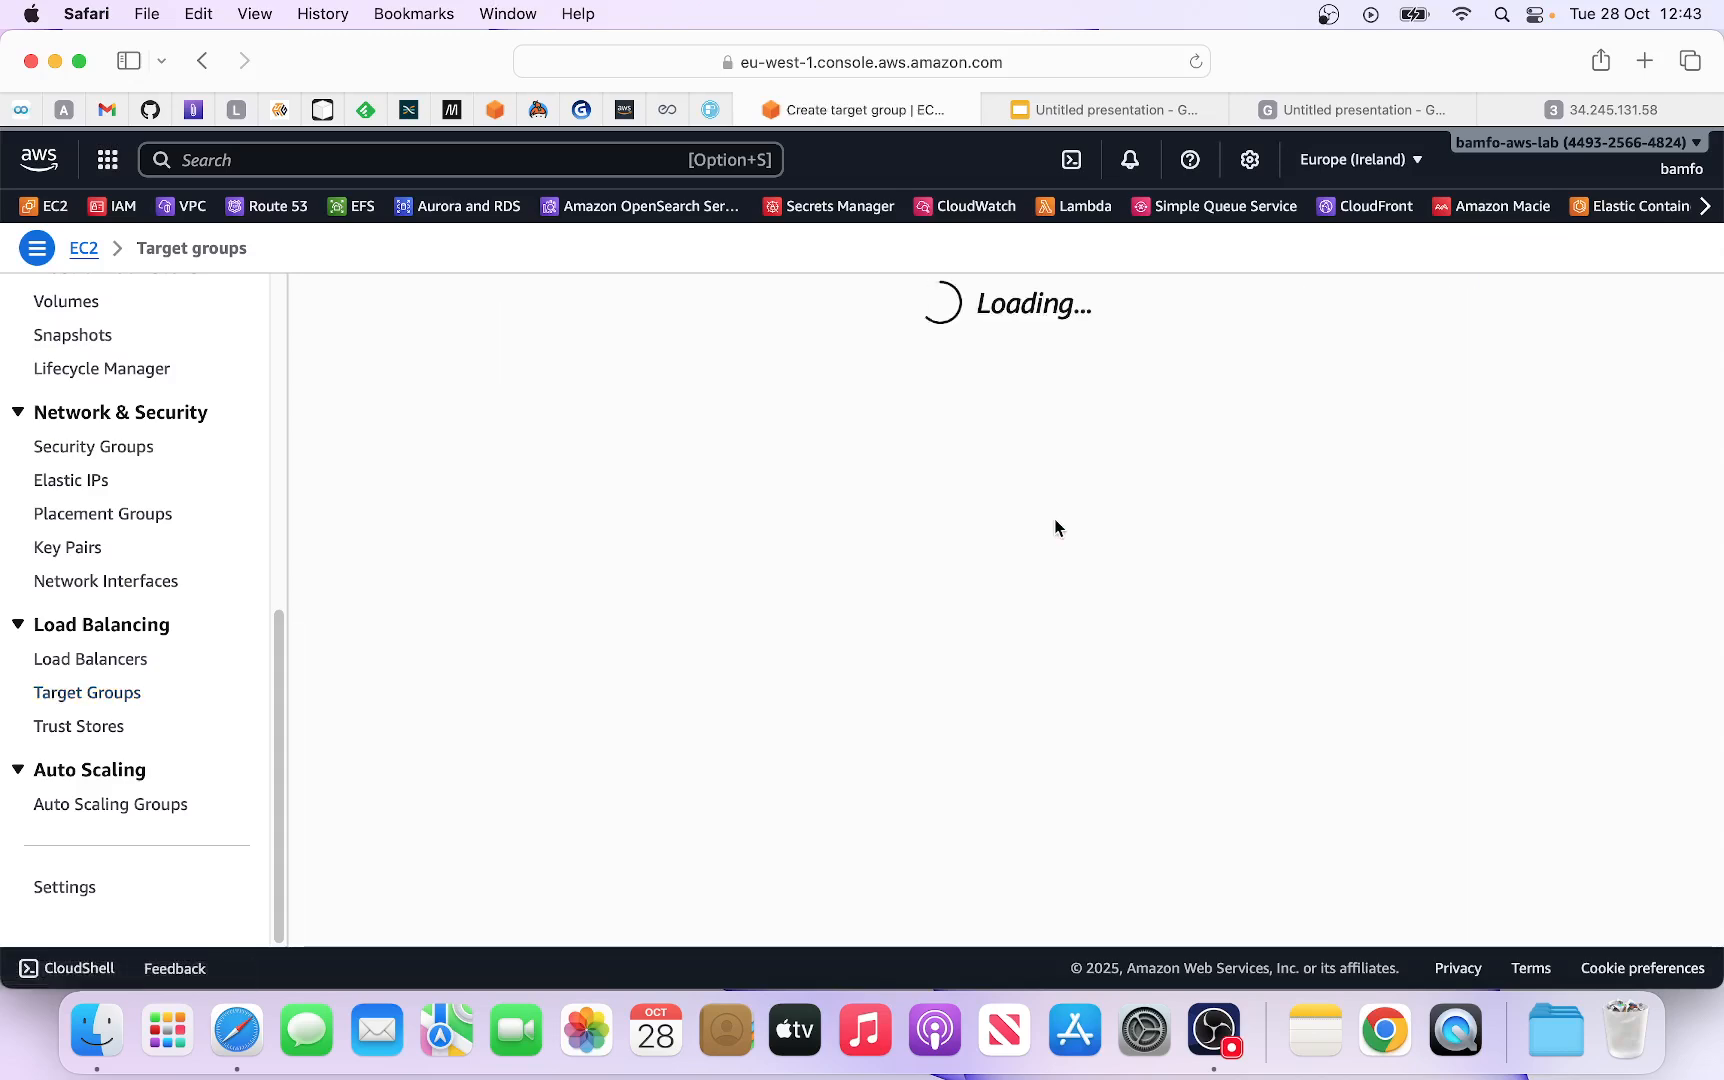
scroll(580, 585, down, 1)
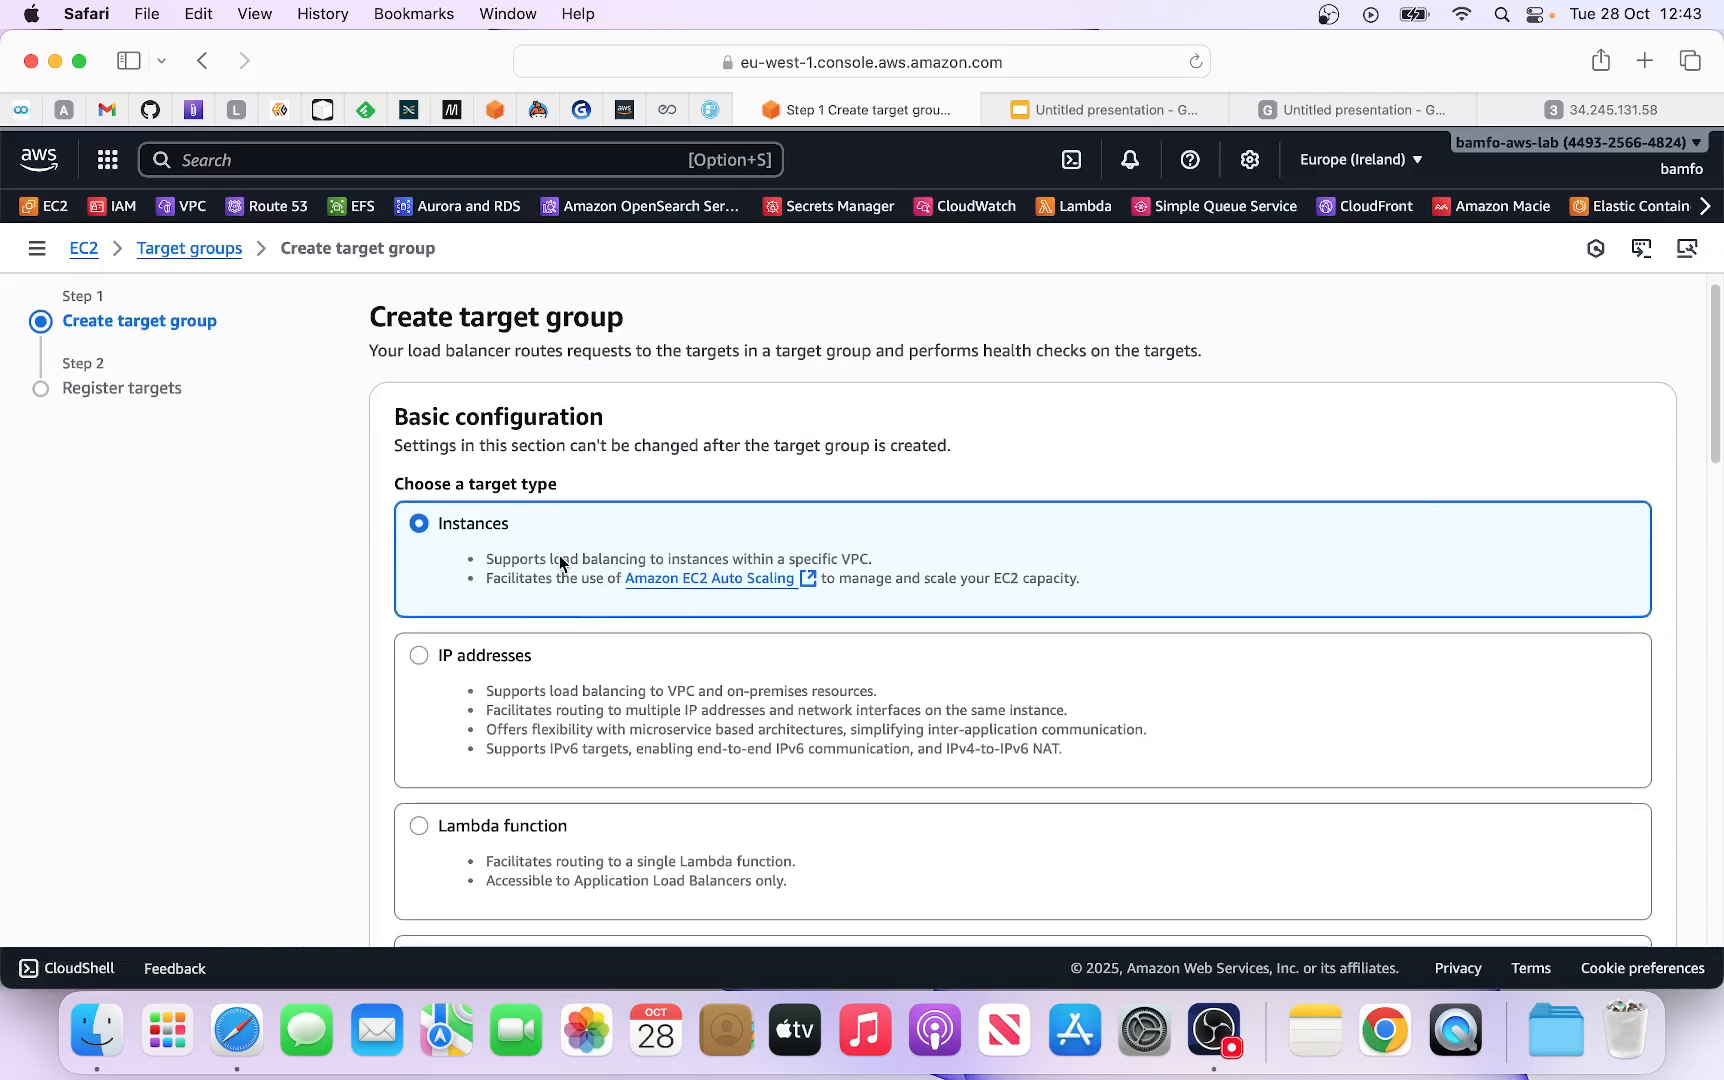
scroll(600, 555, down, 7)
scroll(665, 555, down, 14)
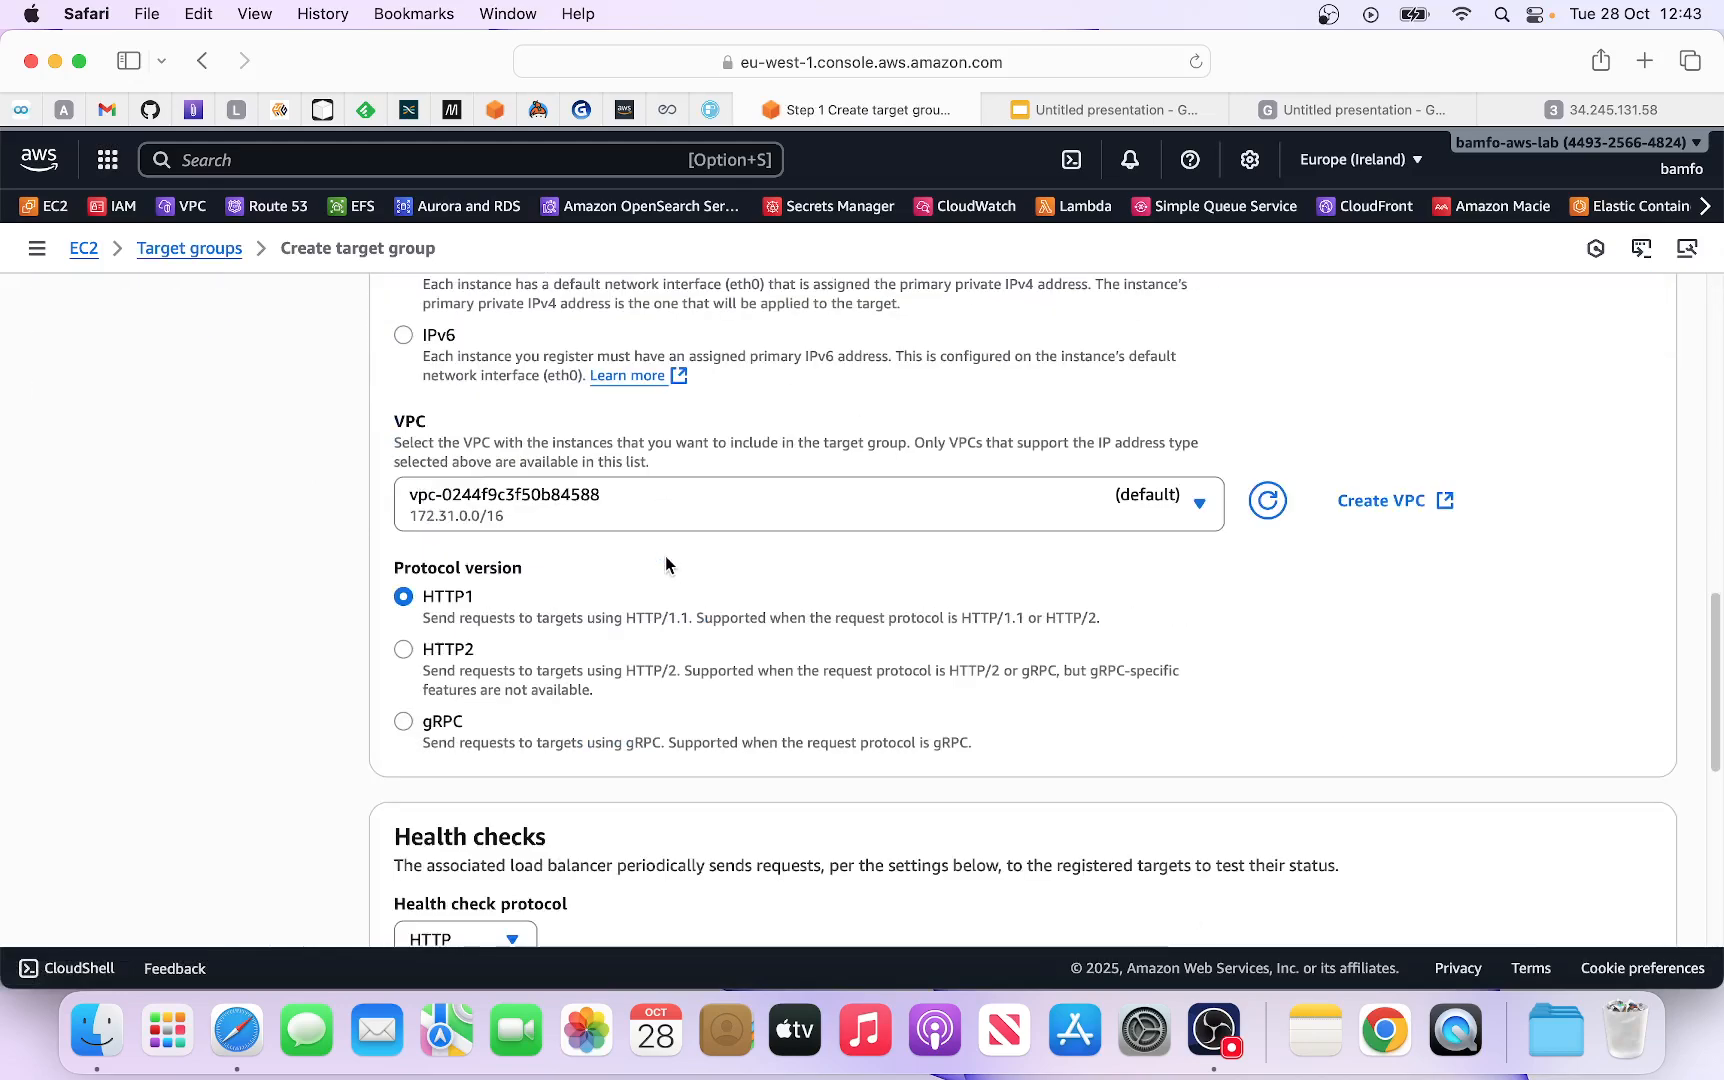
scroll(700, 567, down, 1)
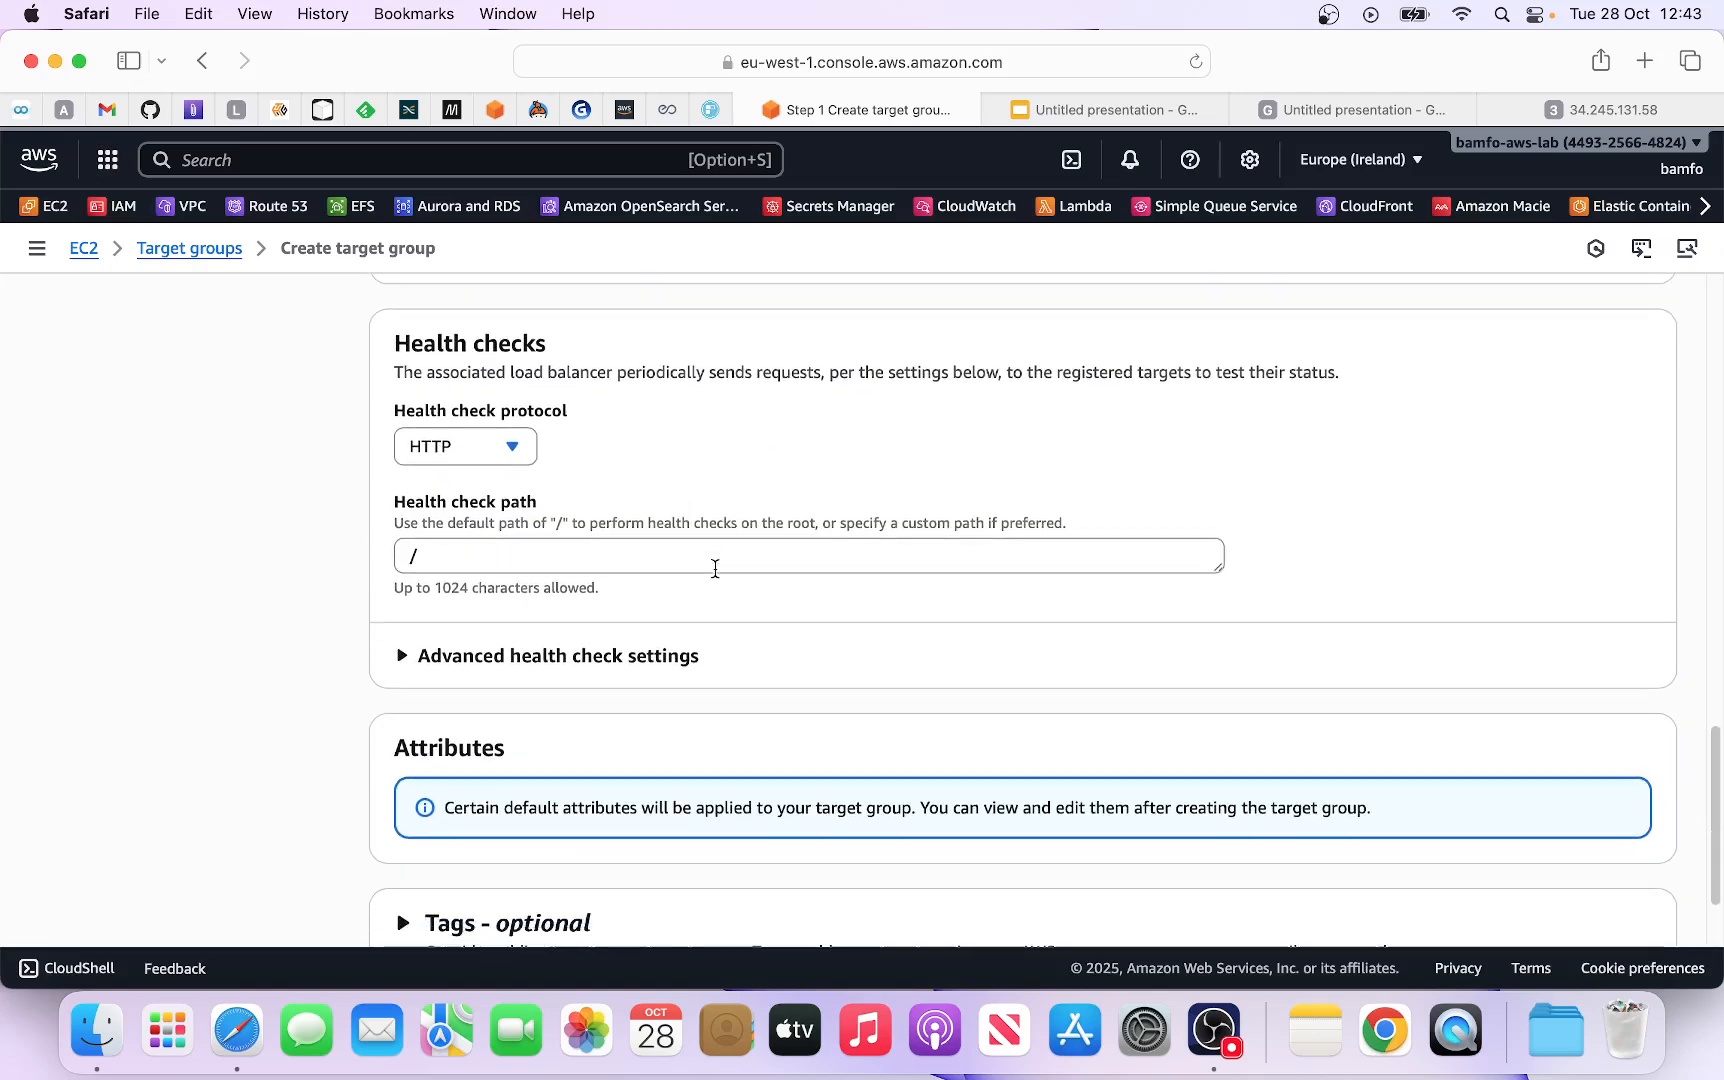
scroll(712, 569, up, 14)
scroll(715, 576, up, 8)
scroll(690, 545, down, 4)
scroll(690, 560, down, 1)
click(573, 647)
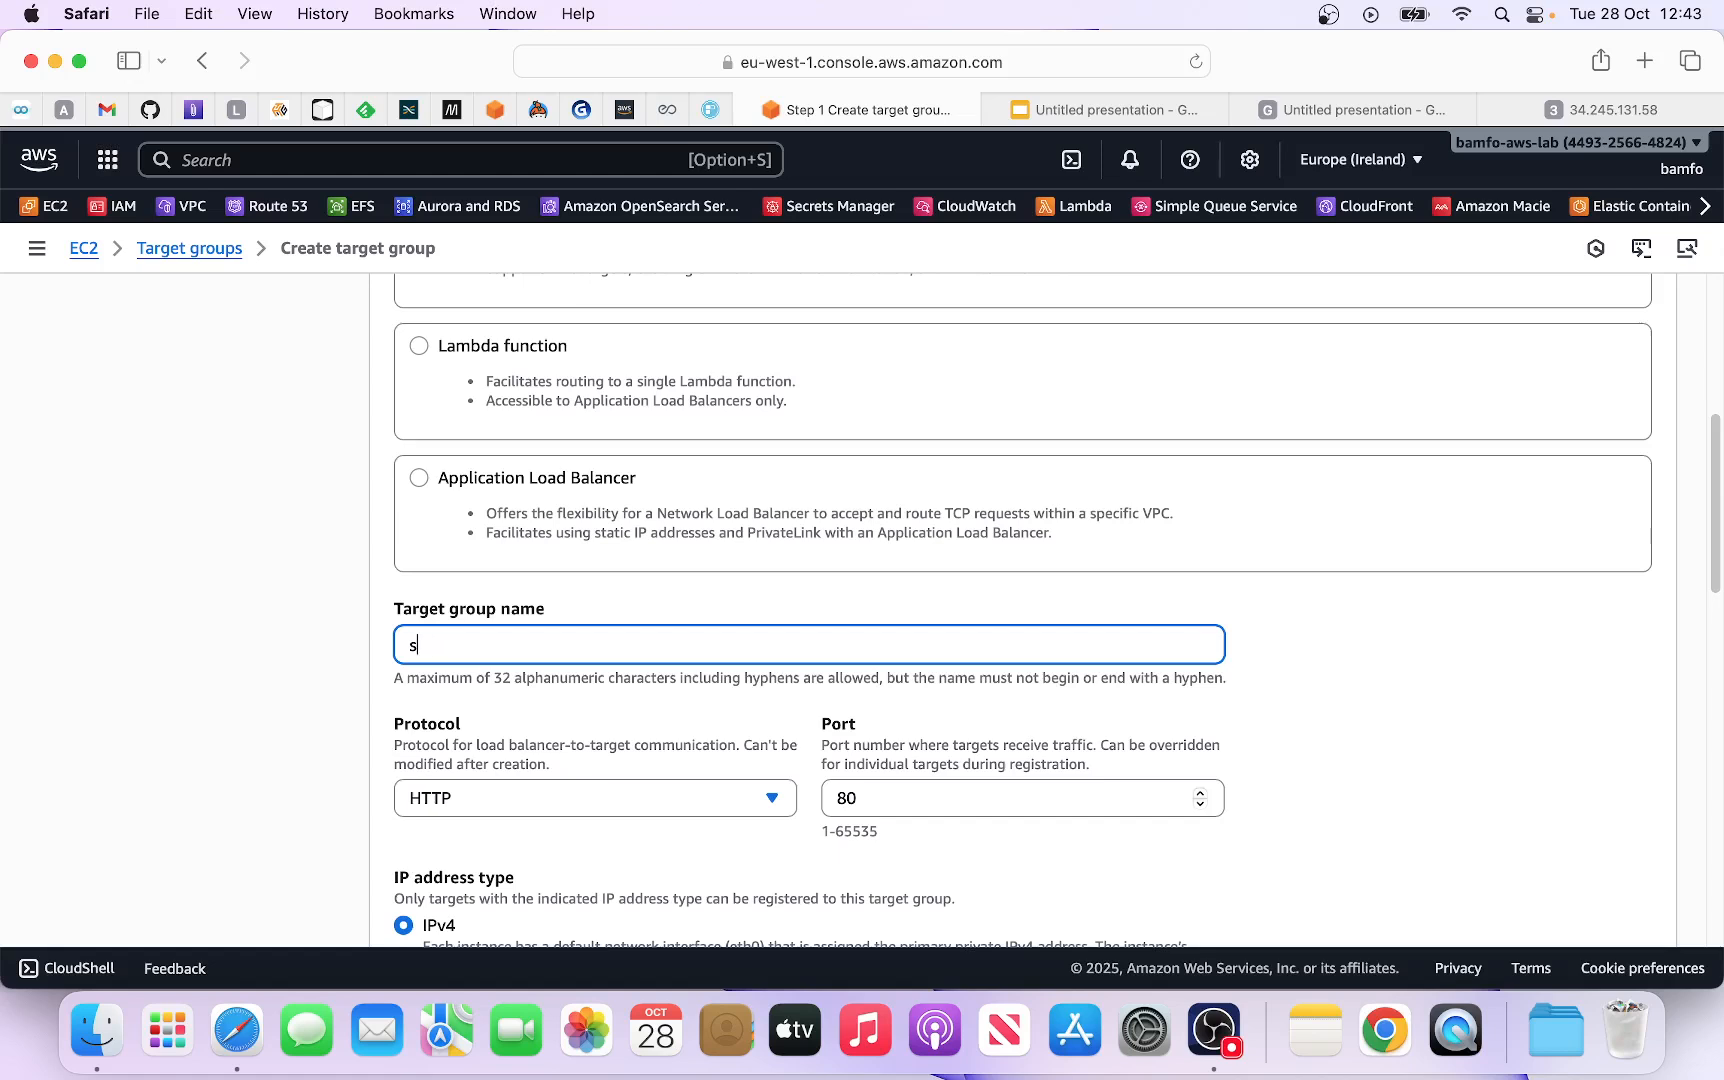
text(ssimplydan-tg)
Step: Keep the default protocol and health check settings, continue to target registration, and include the simplydan instance as pending on port 80
scroll(585, 616, down, 5)
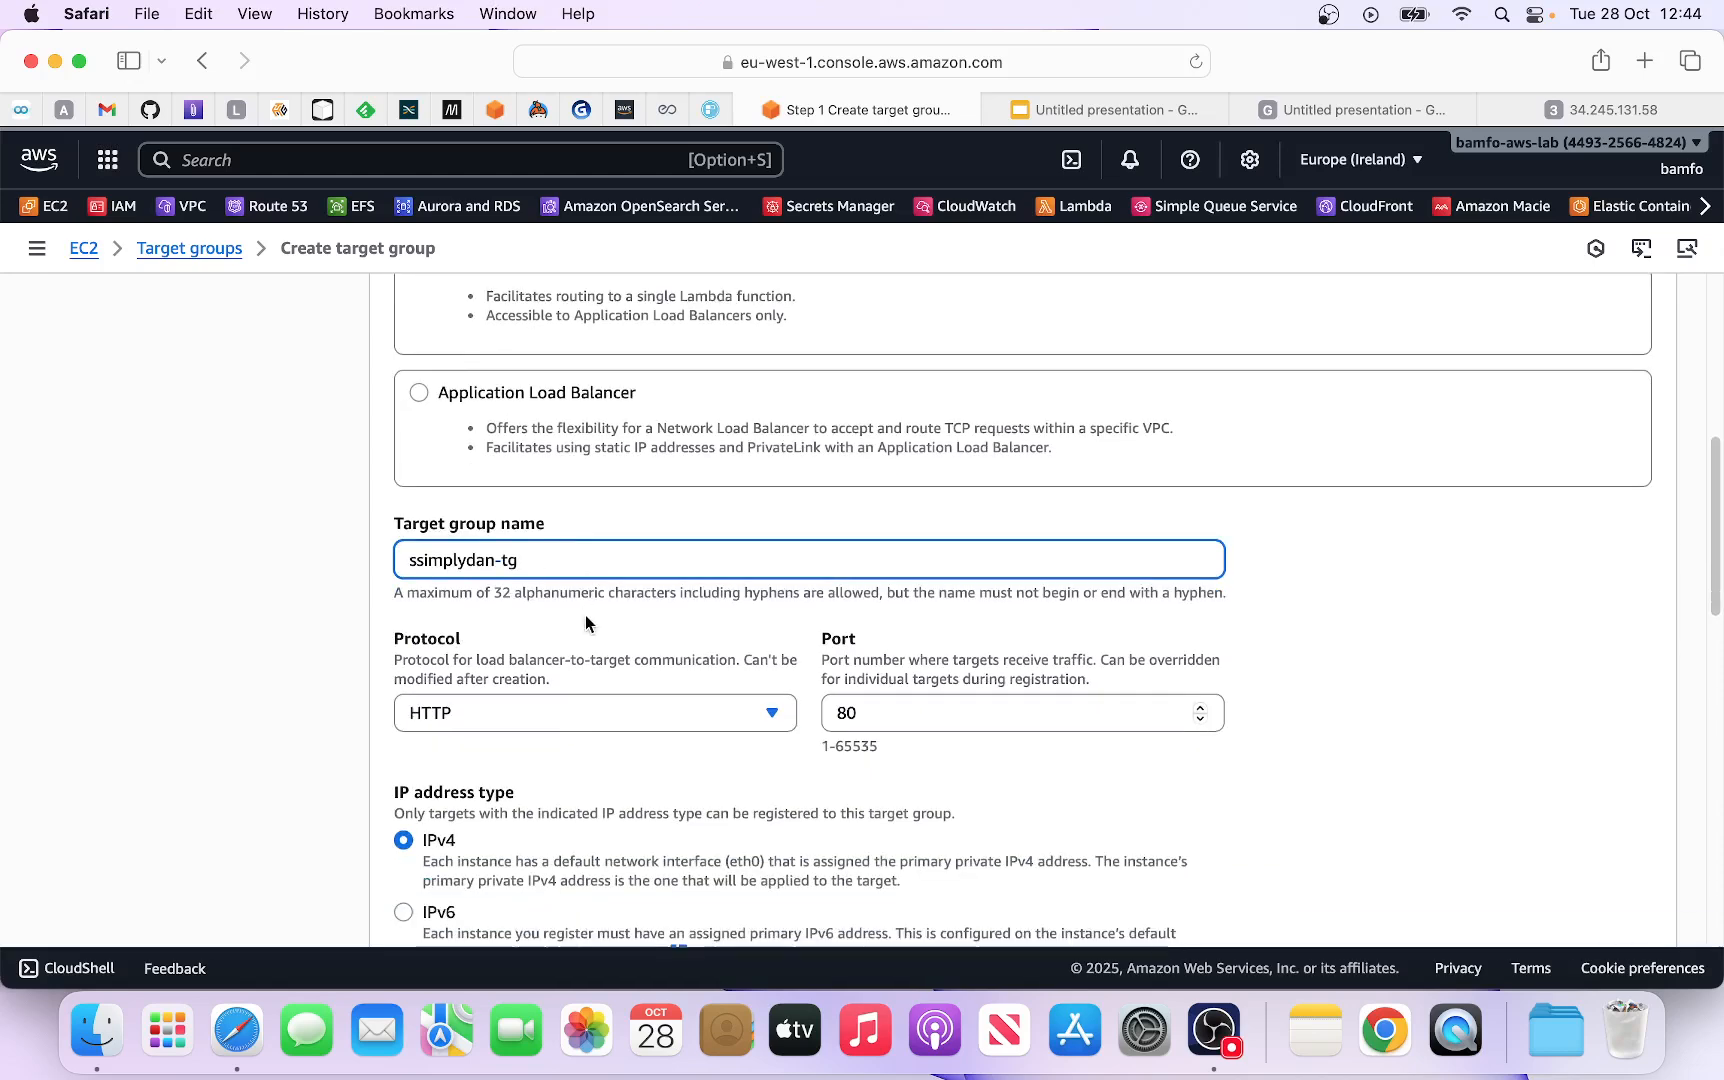
scroll(761, 645, down, 10)
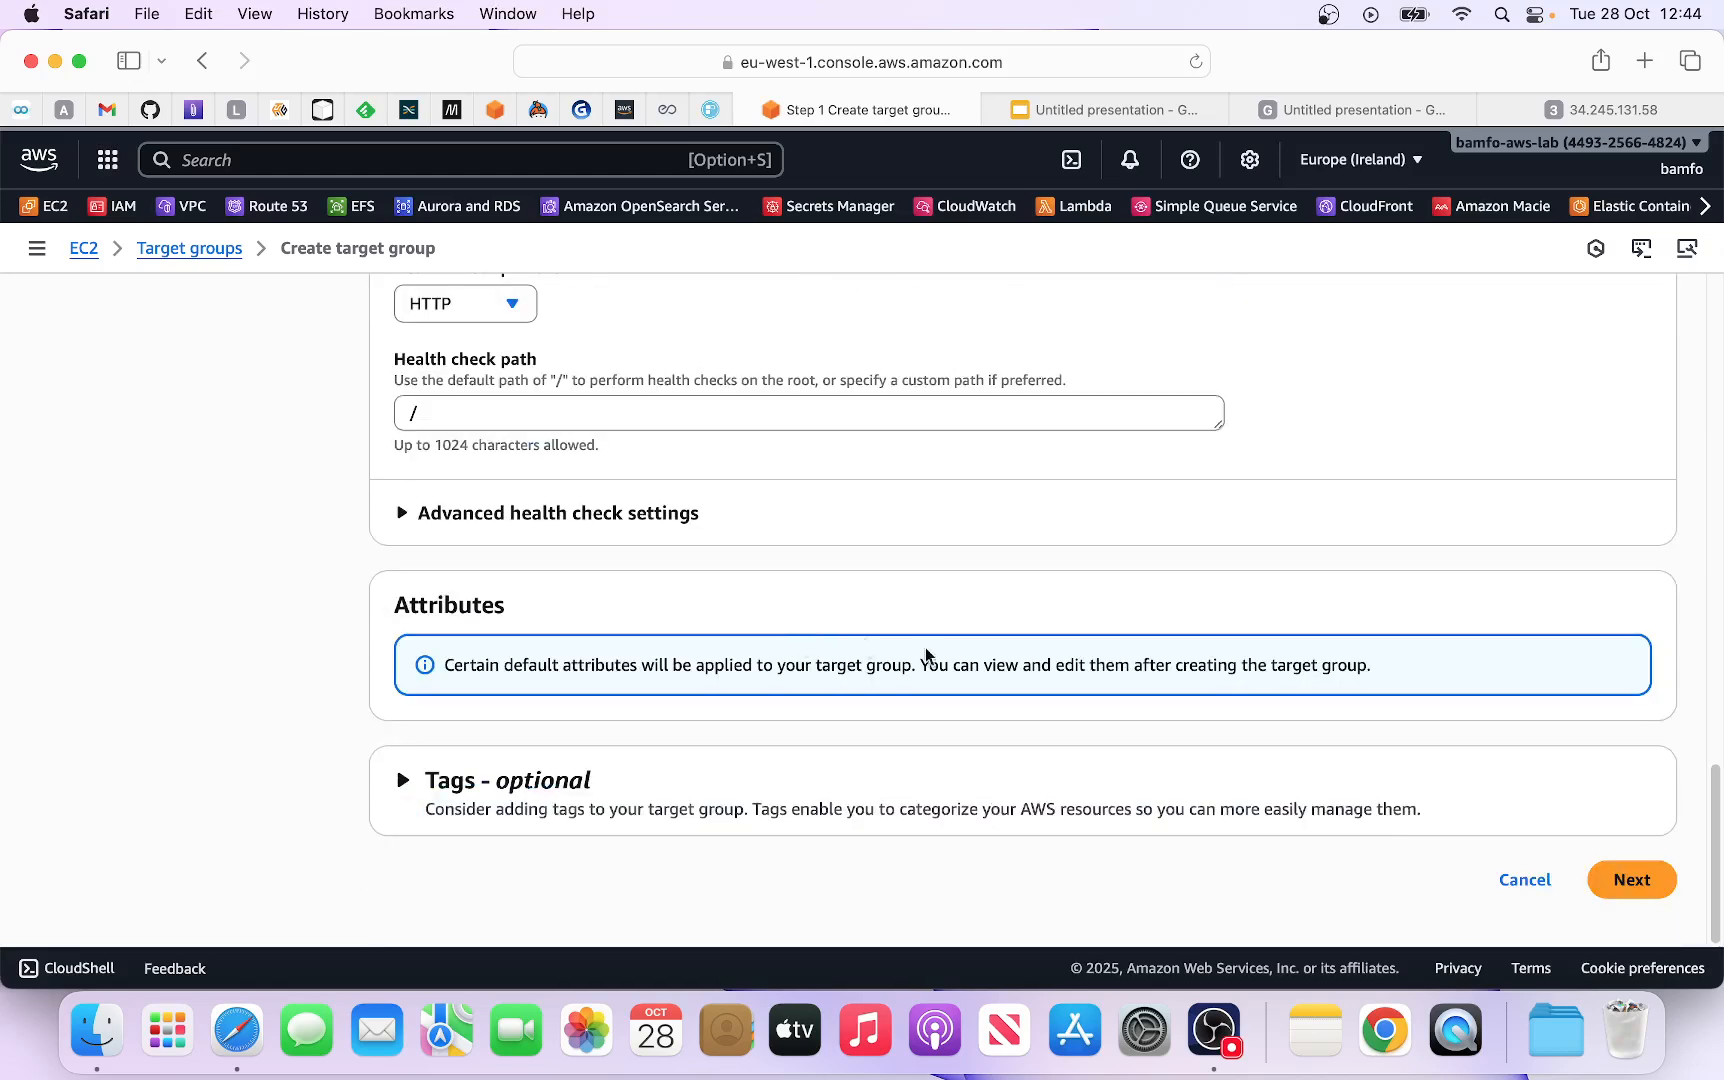
click(1632, 880)
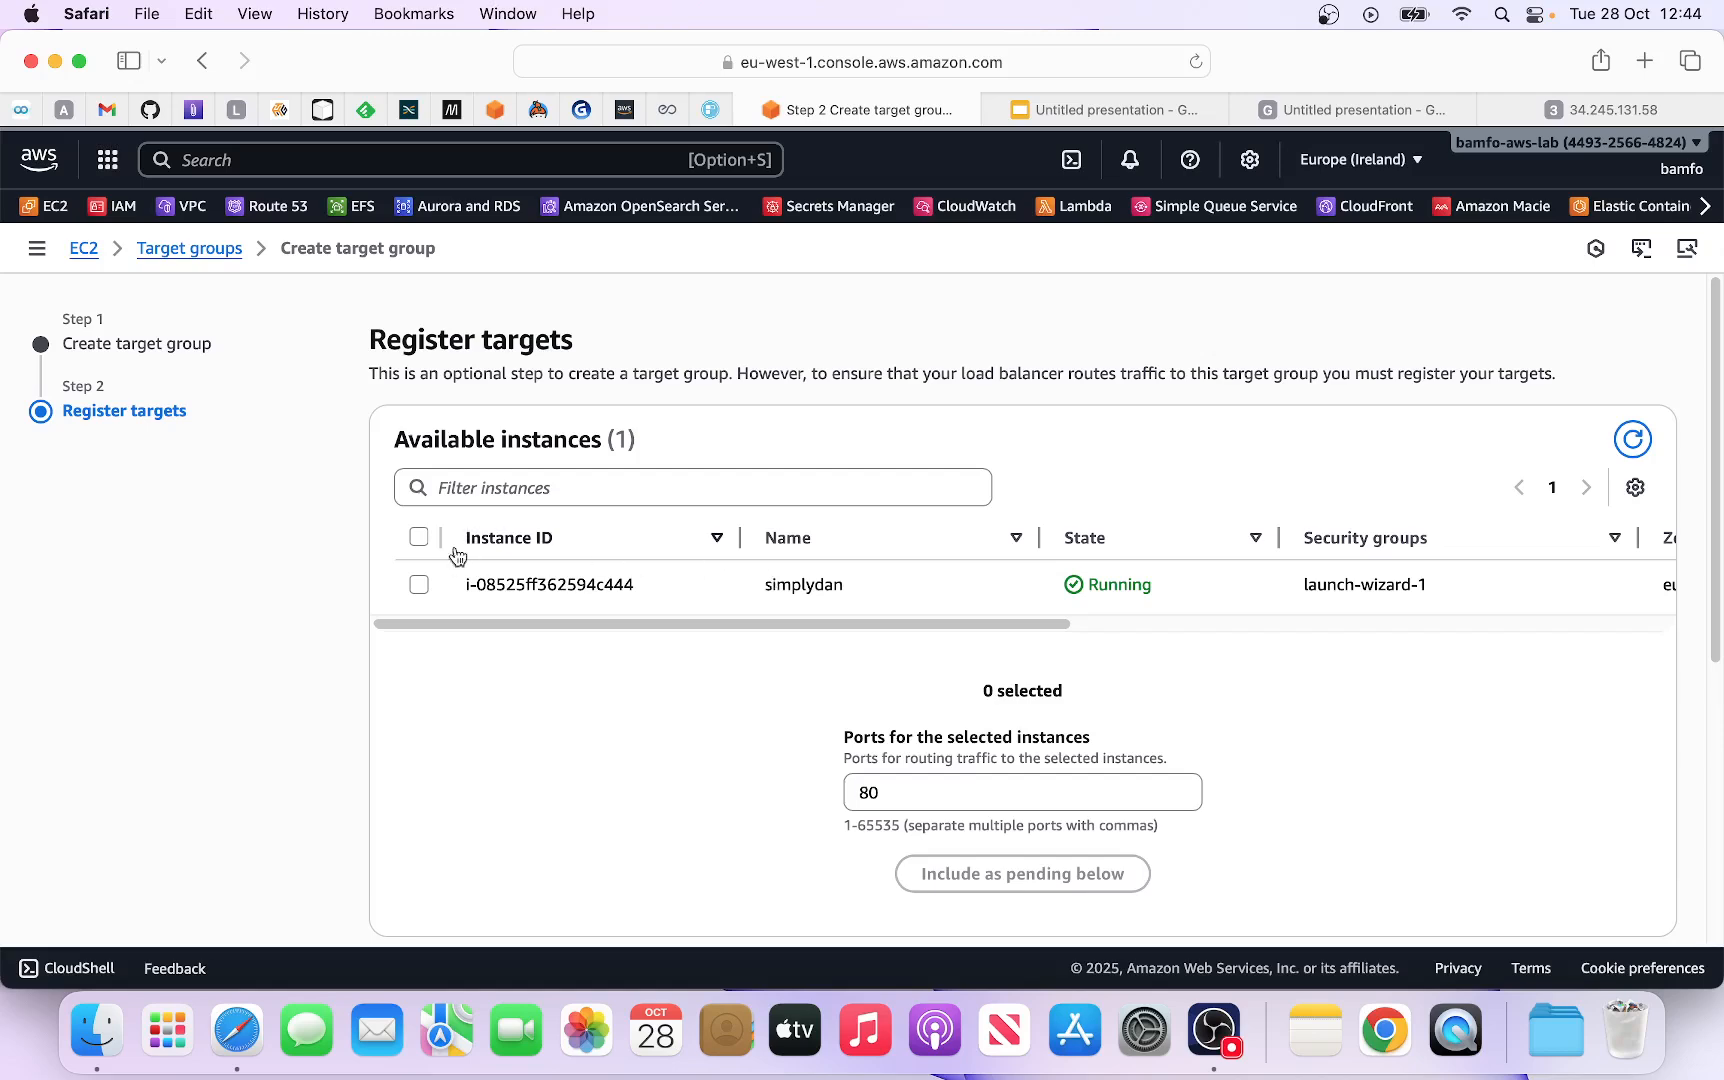
click(418, 585)
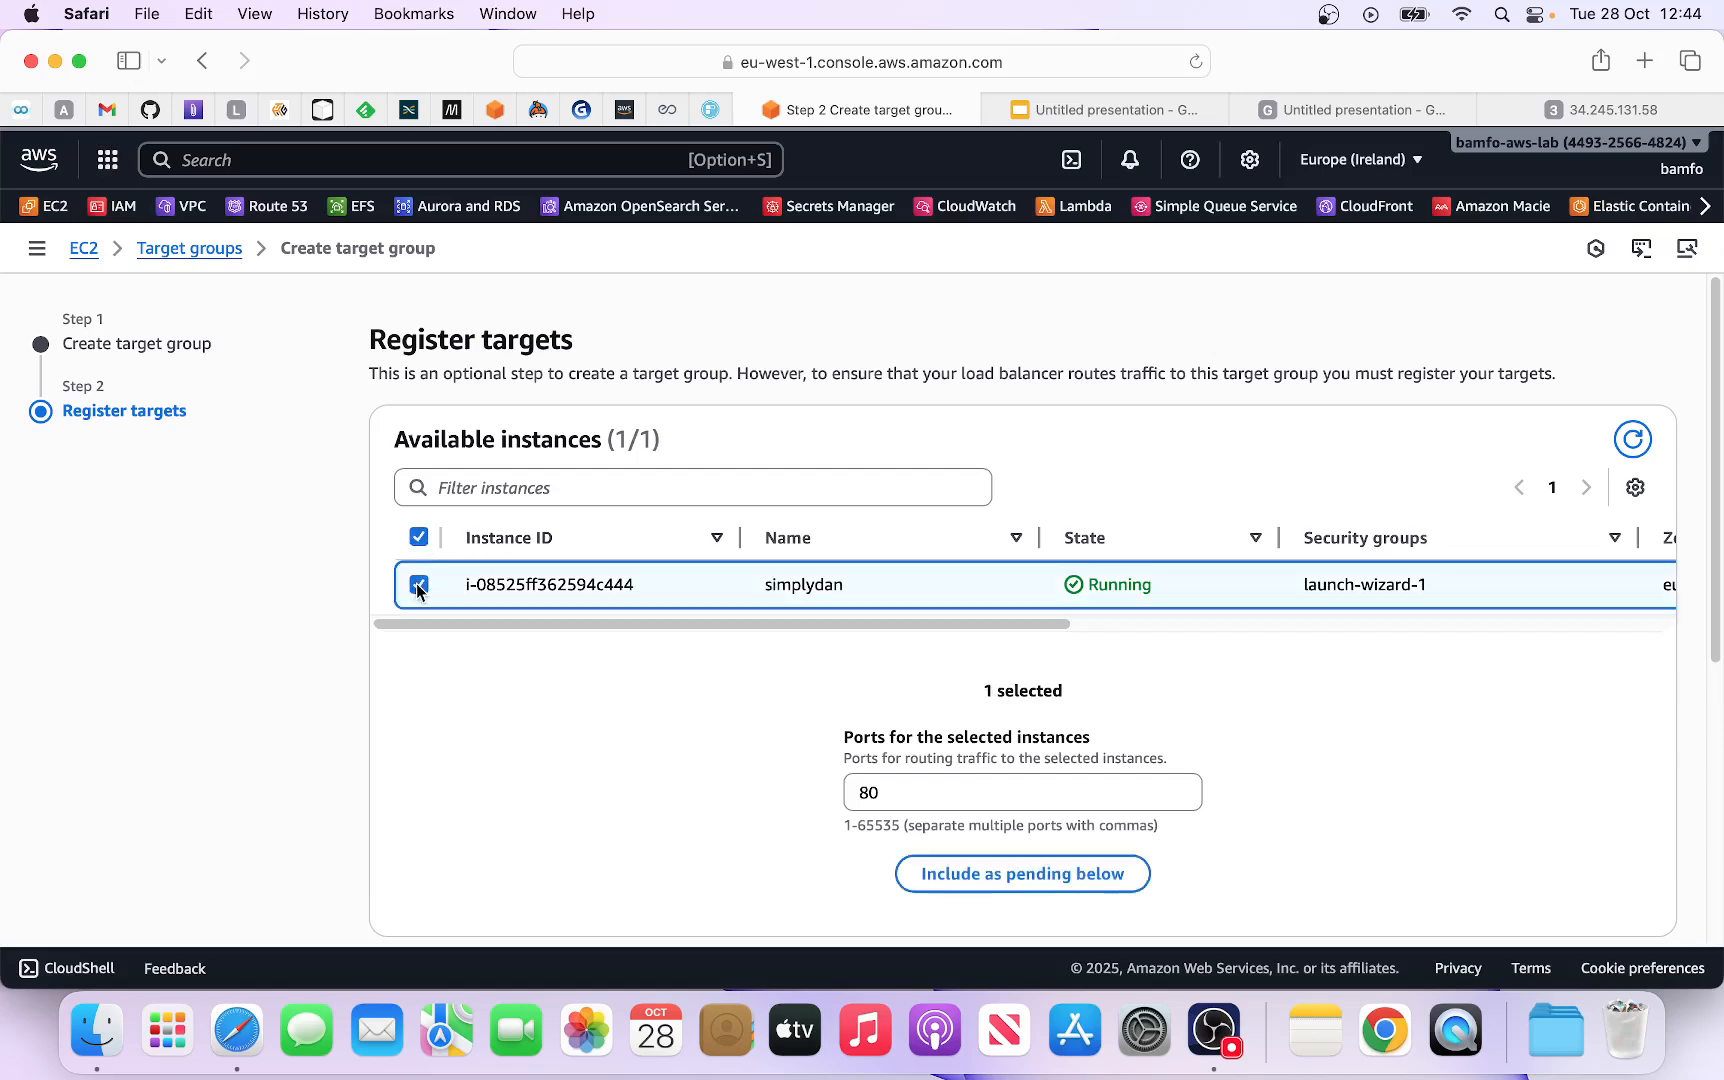
click(1003, 880)
scroll(1070, 755, down, 5)
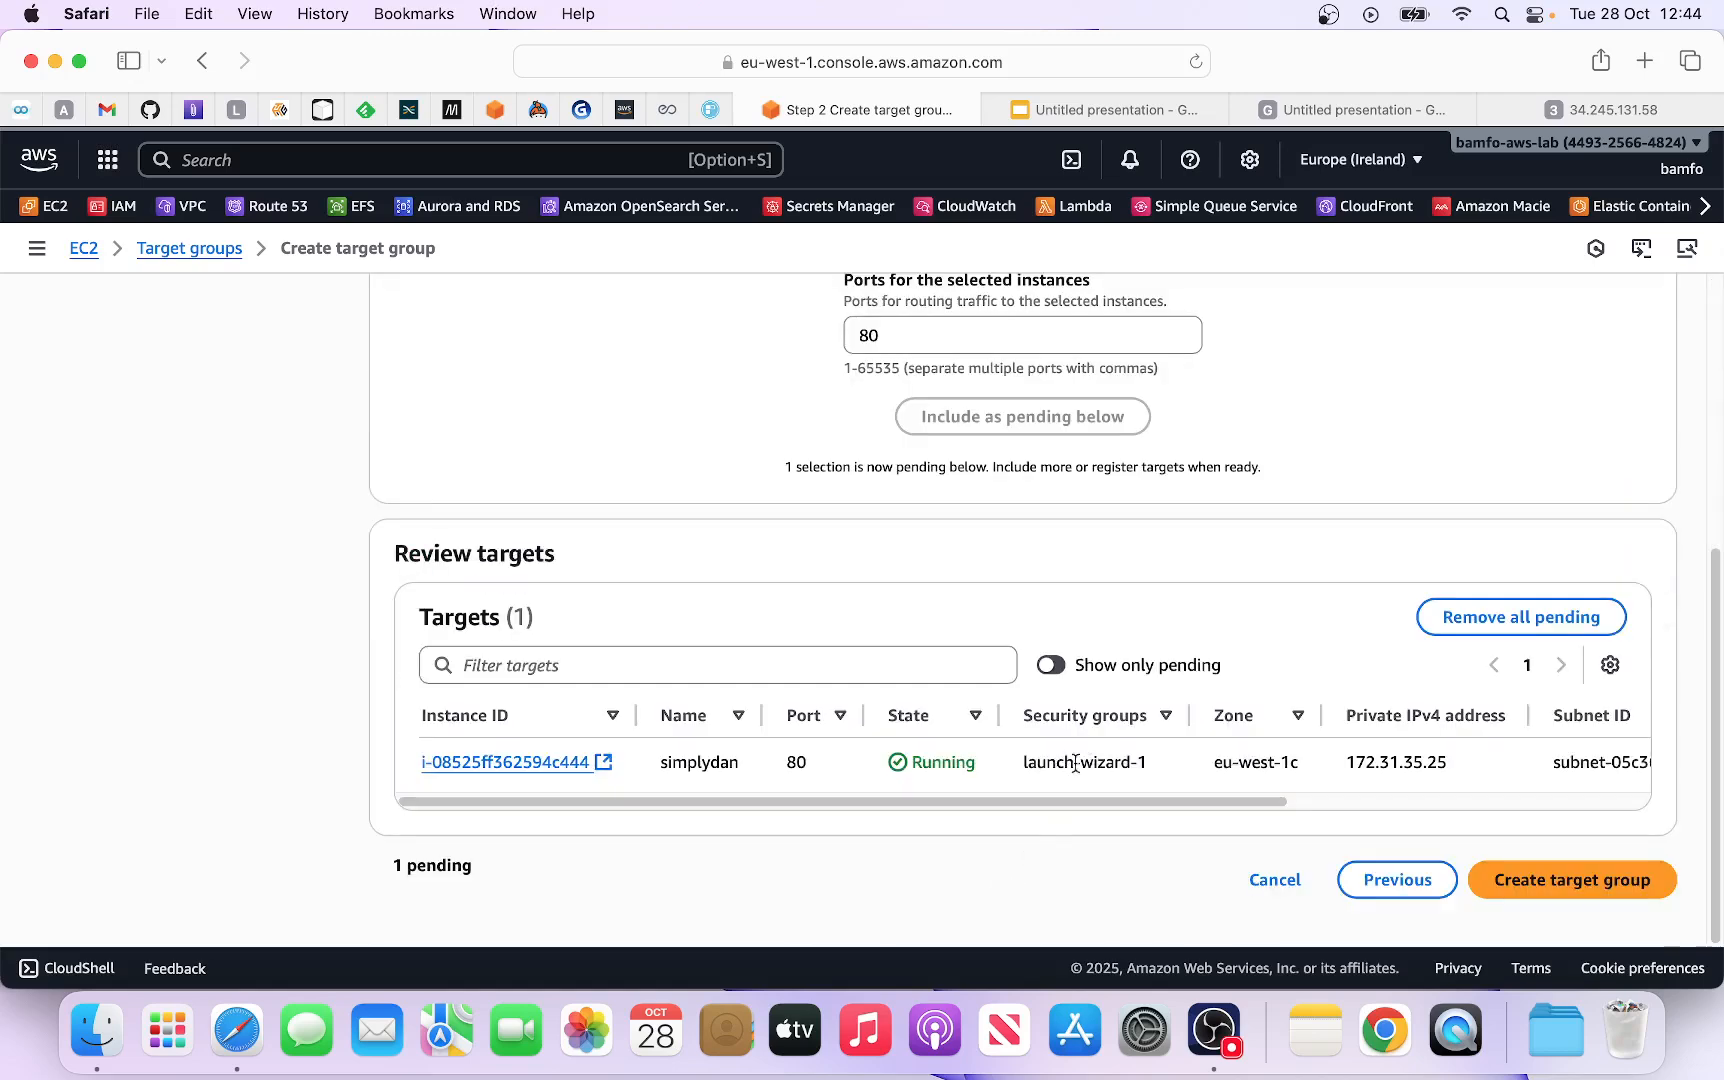
Step: Create the target group and filter its registered targets by unused health status
click(1573, 884)
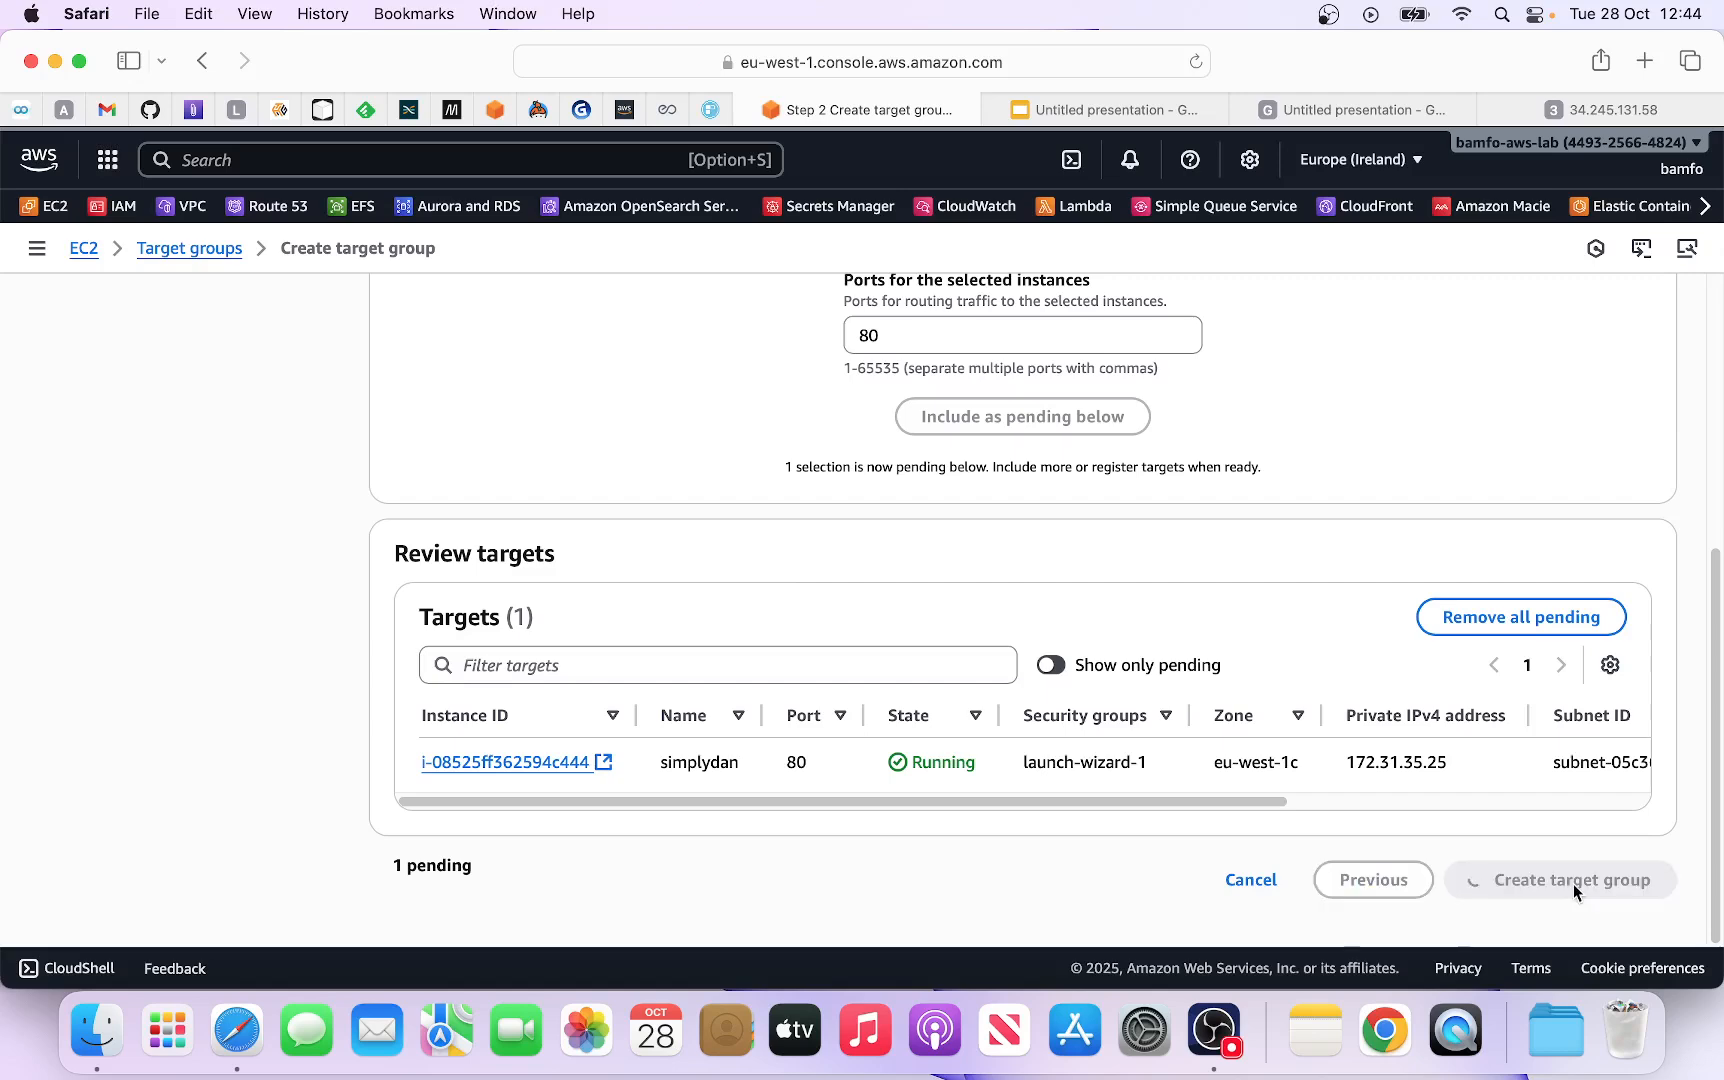
scroll(1162, 755, down, 4)
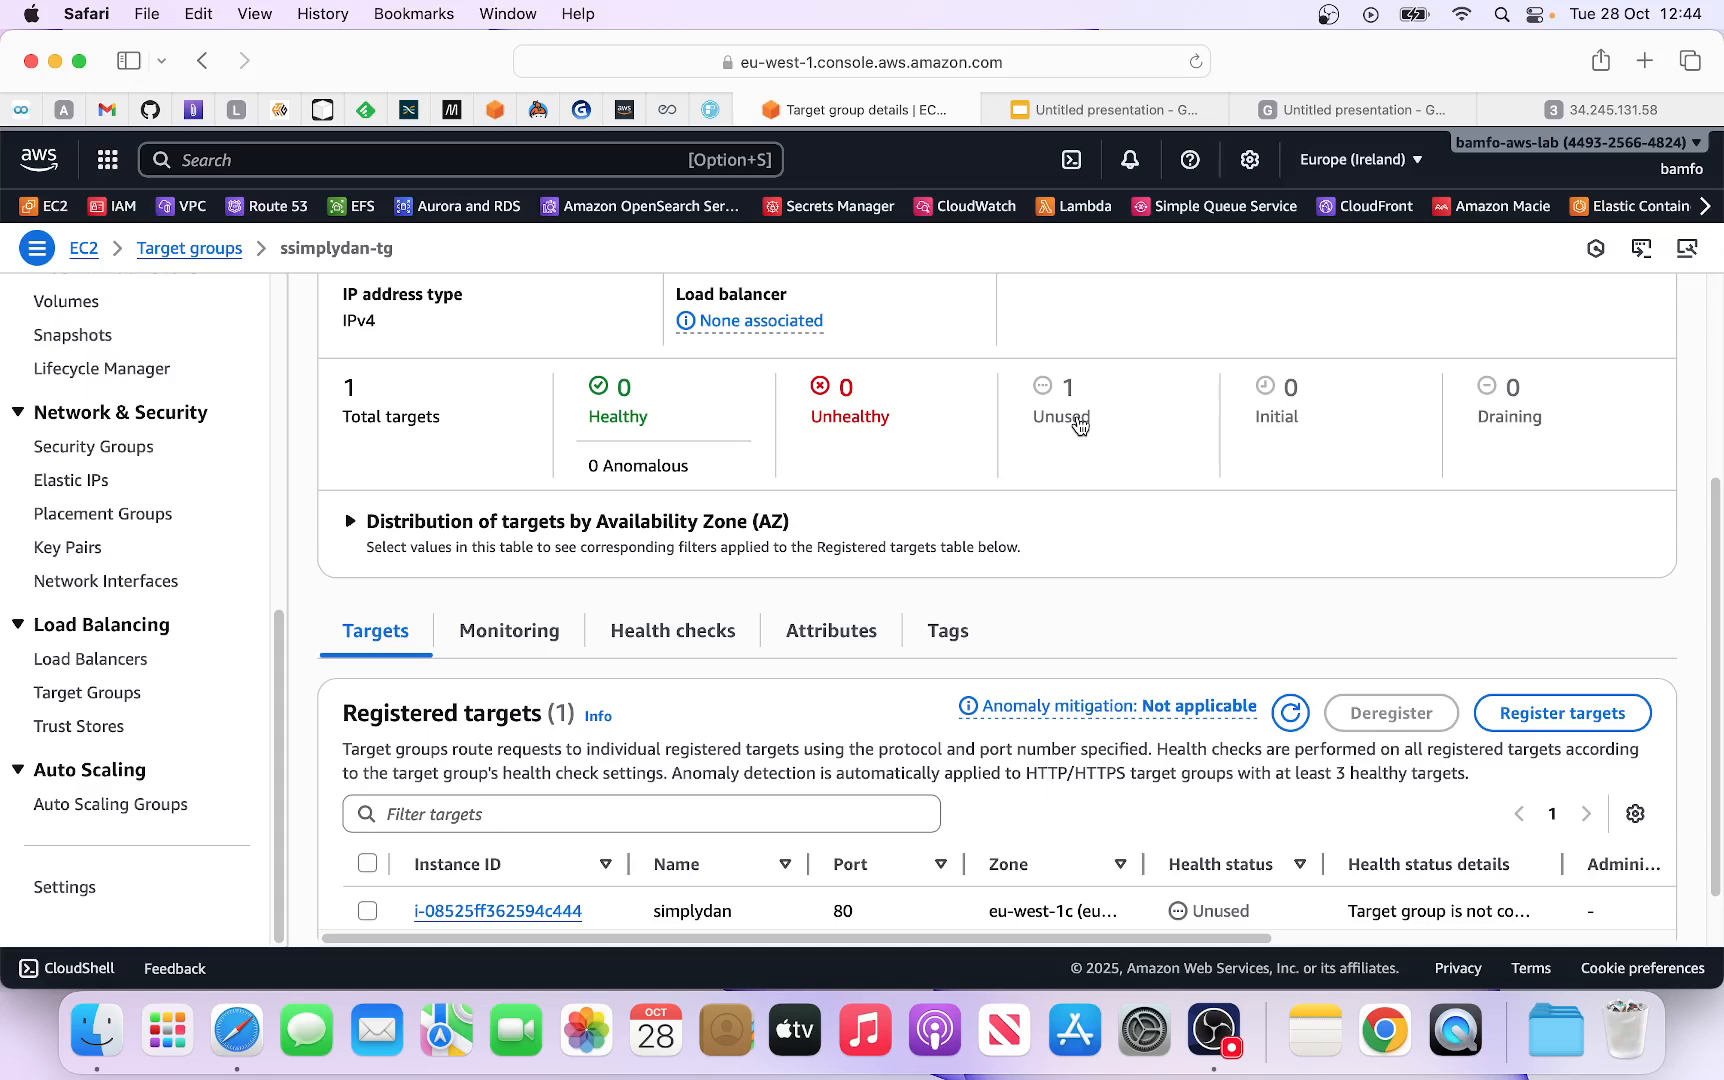
drag(1104, 424, 1037, 422)
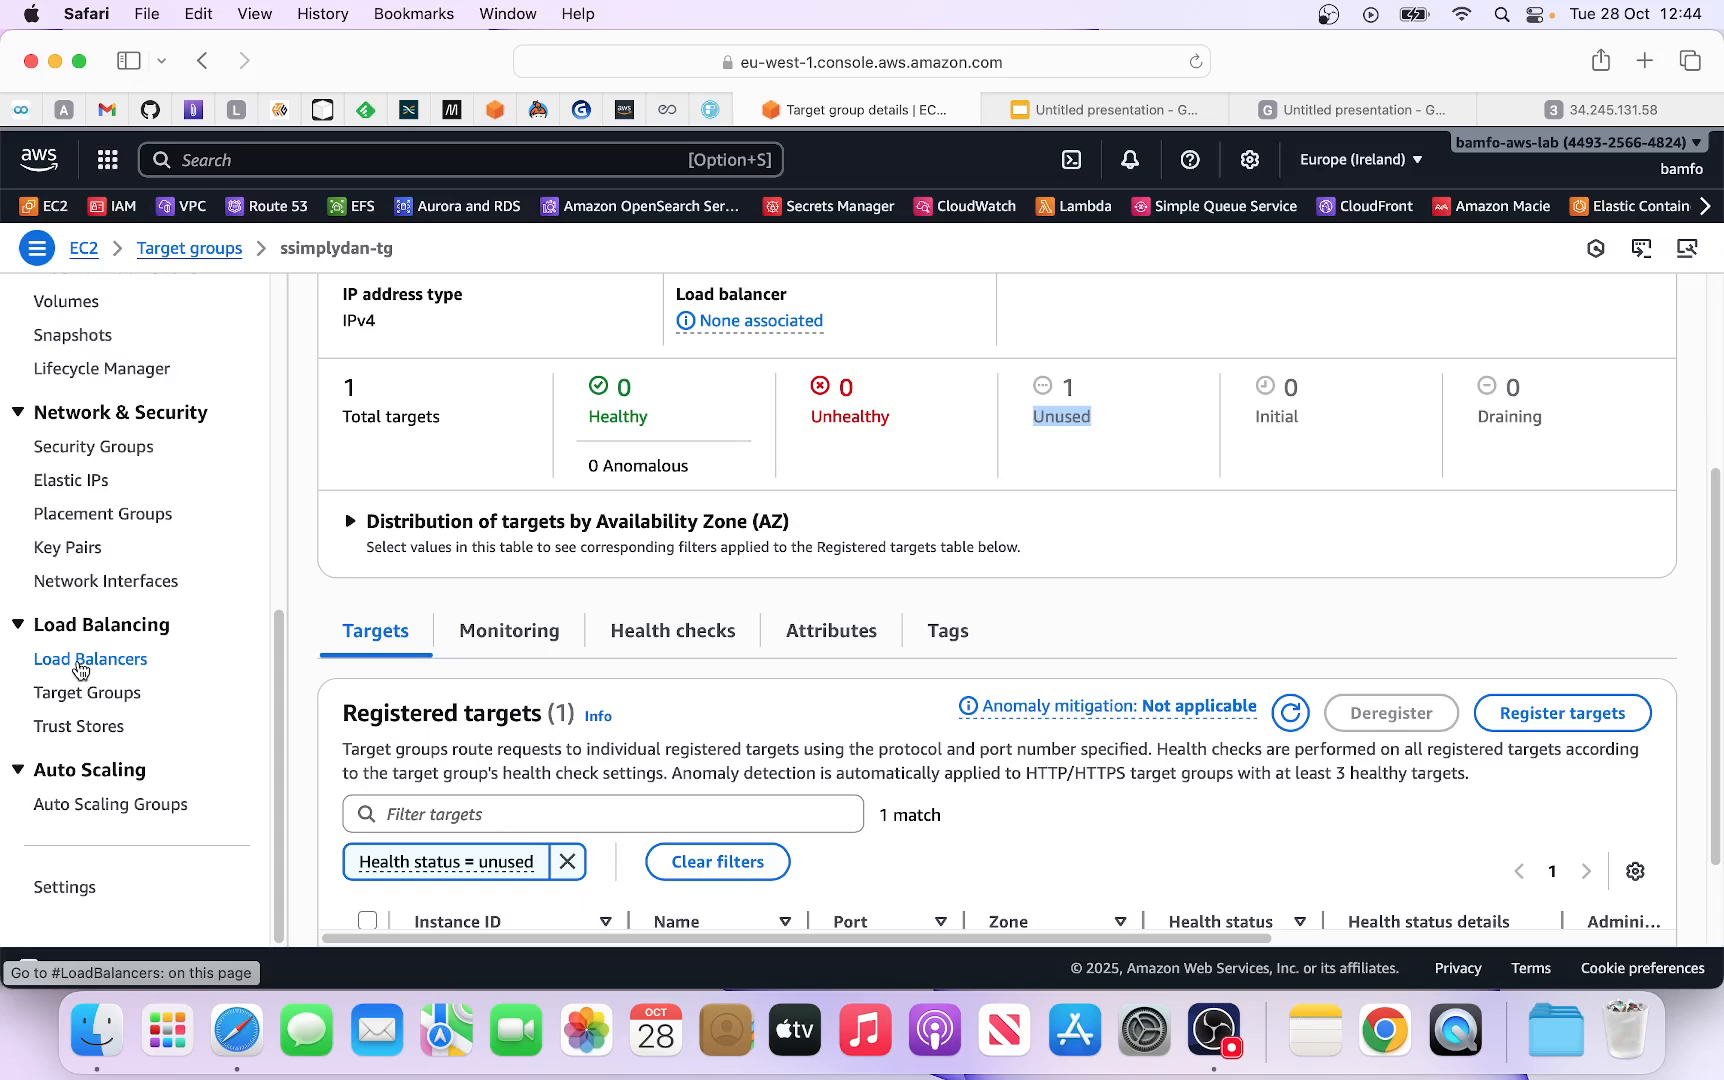
Step: Start a new Application Load Balancer from the Load Balancers page and name it simplydan-elb
click(81, 668)
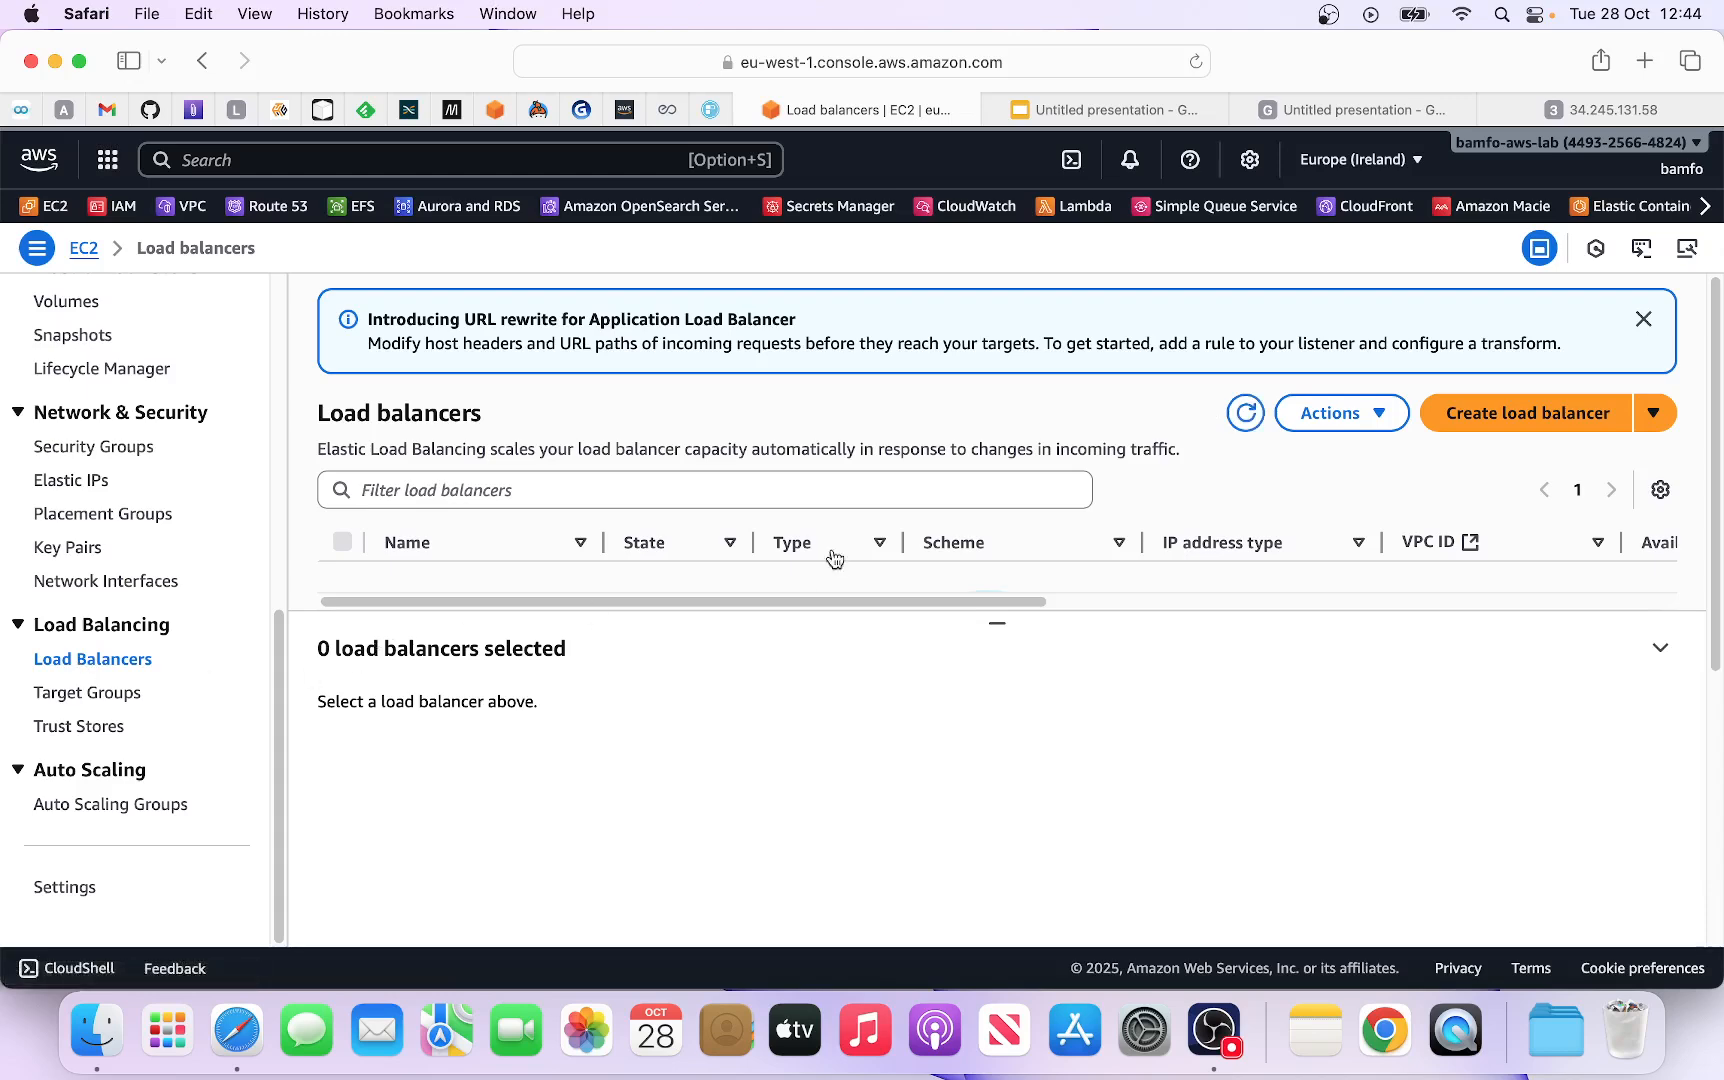
click(1561, 415)
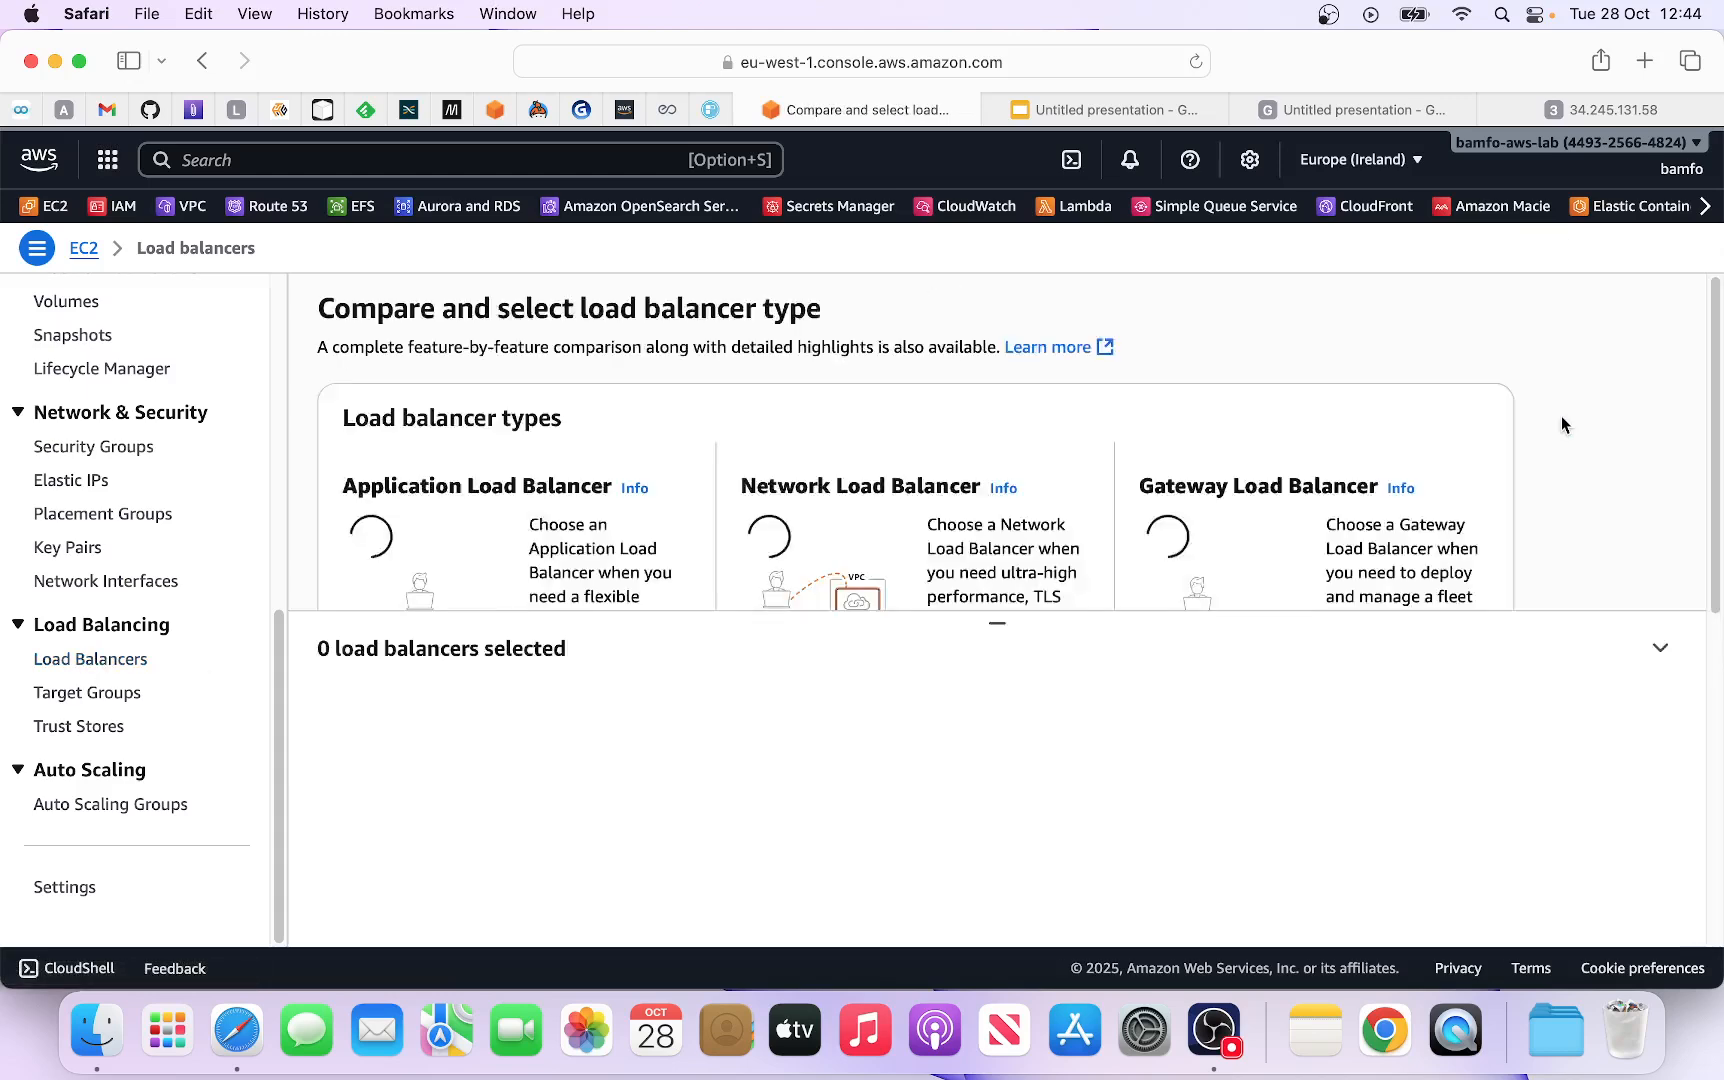
scroll(286, 727, down, 5)
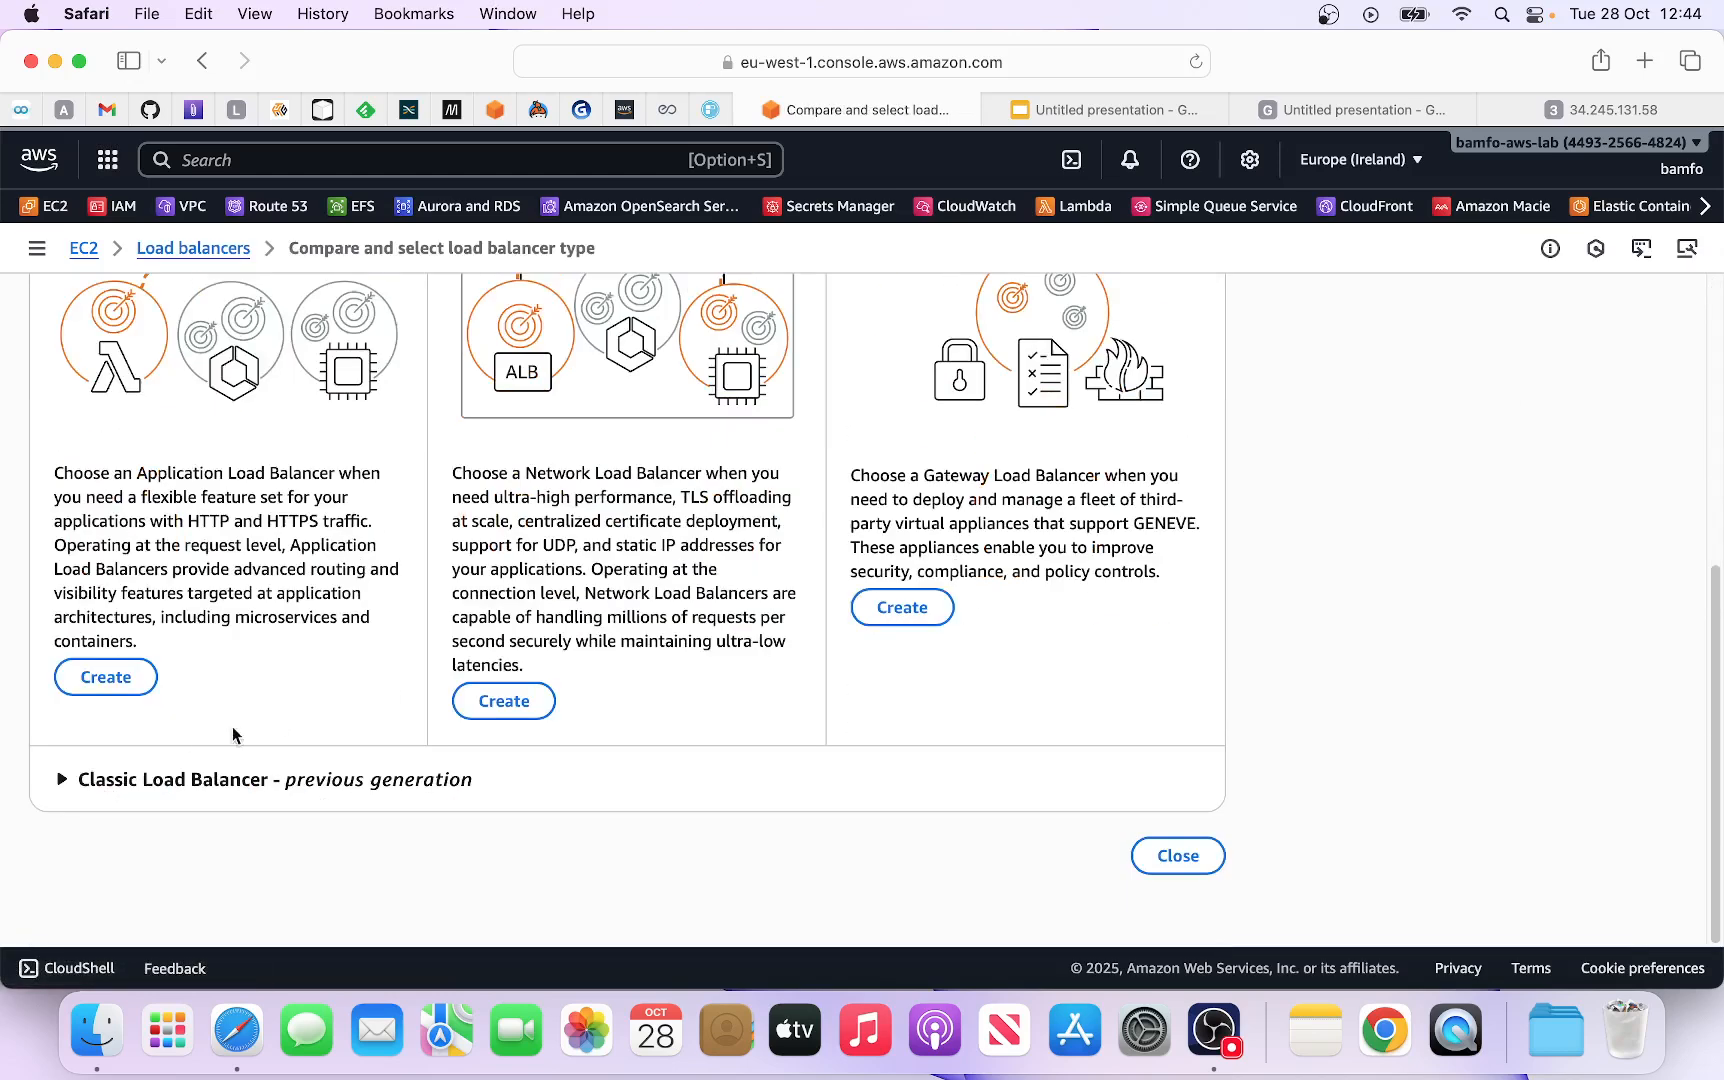
click(104, 684)
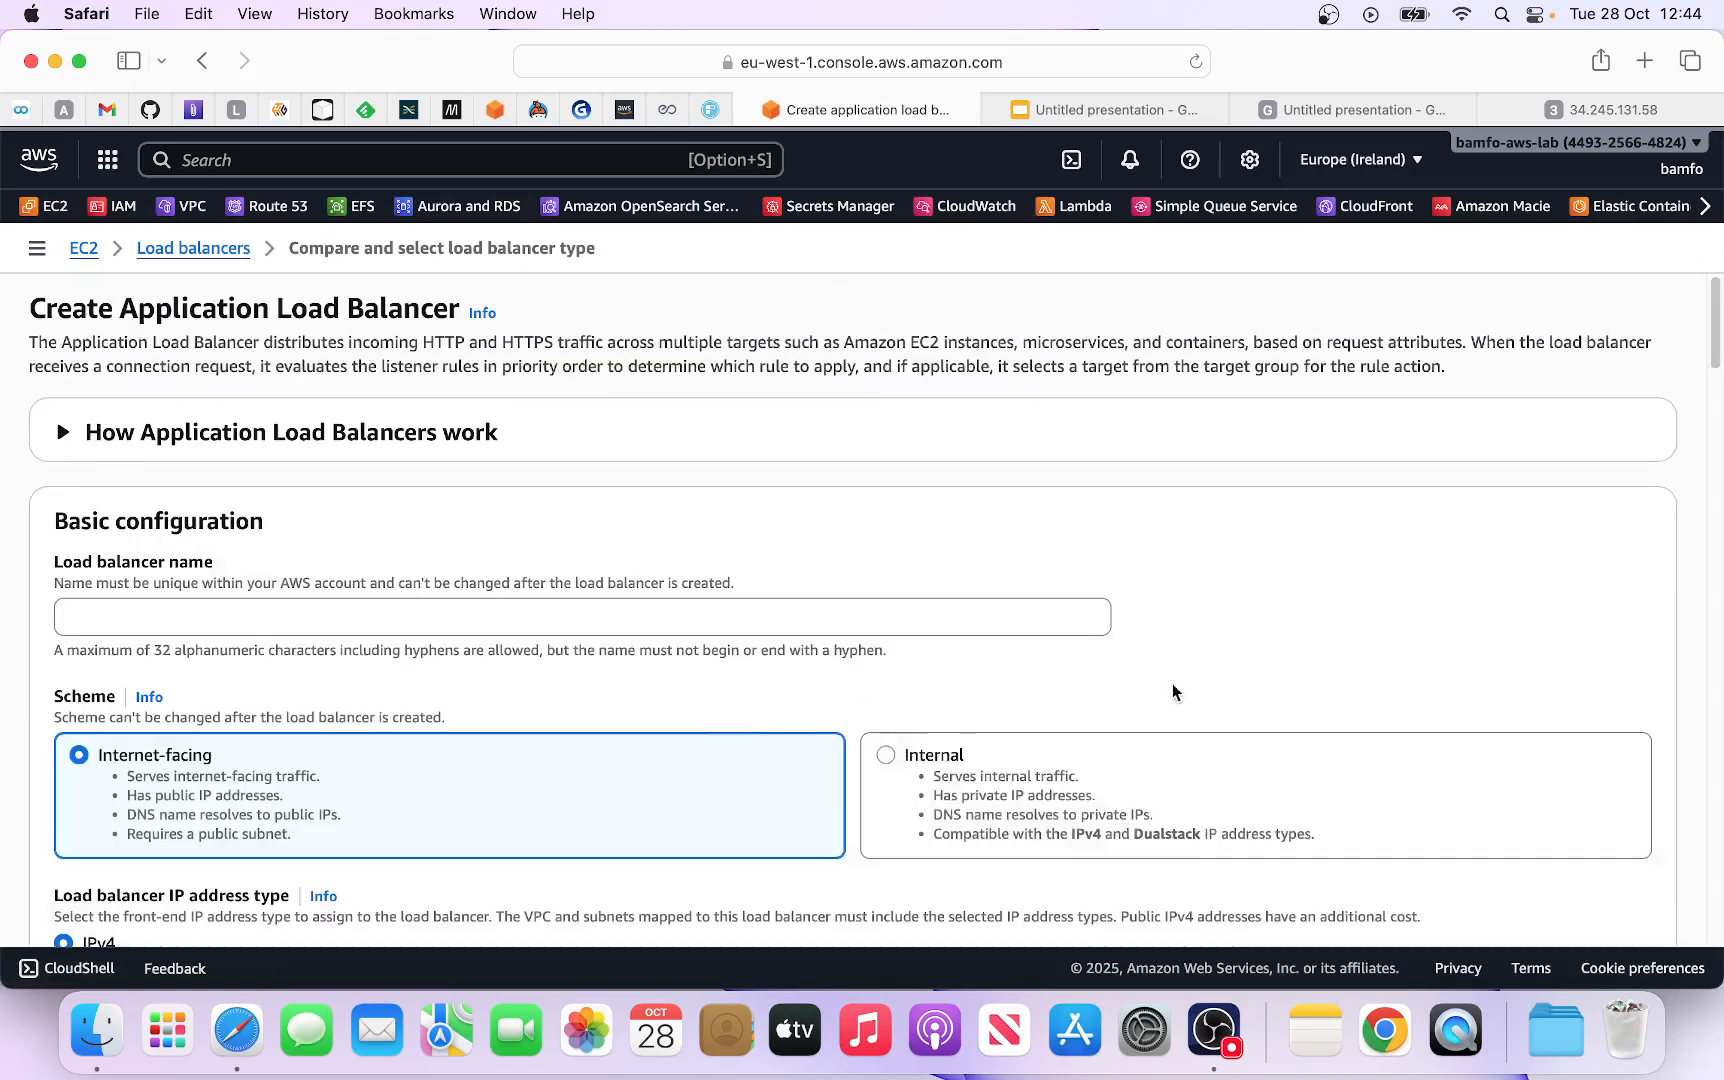
click(200, 614)
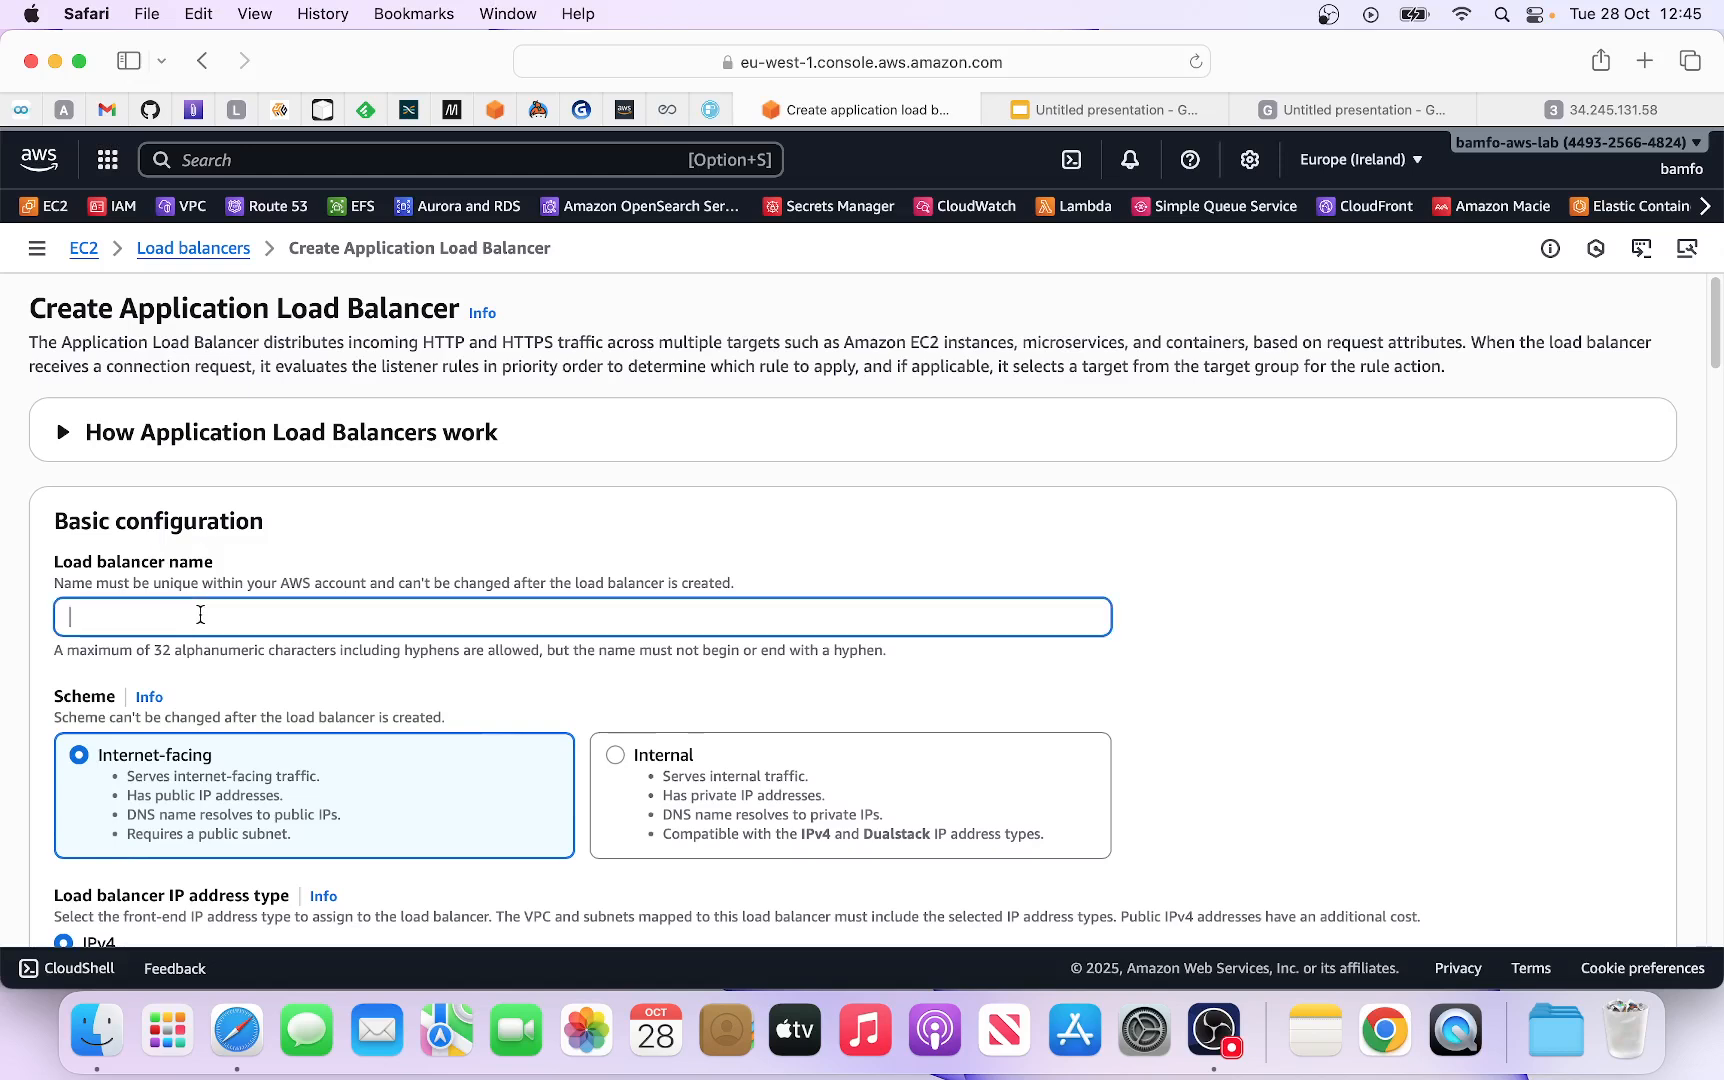
text(simplydan-elb)
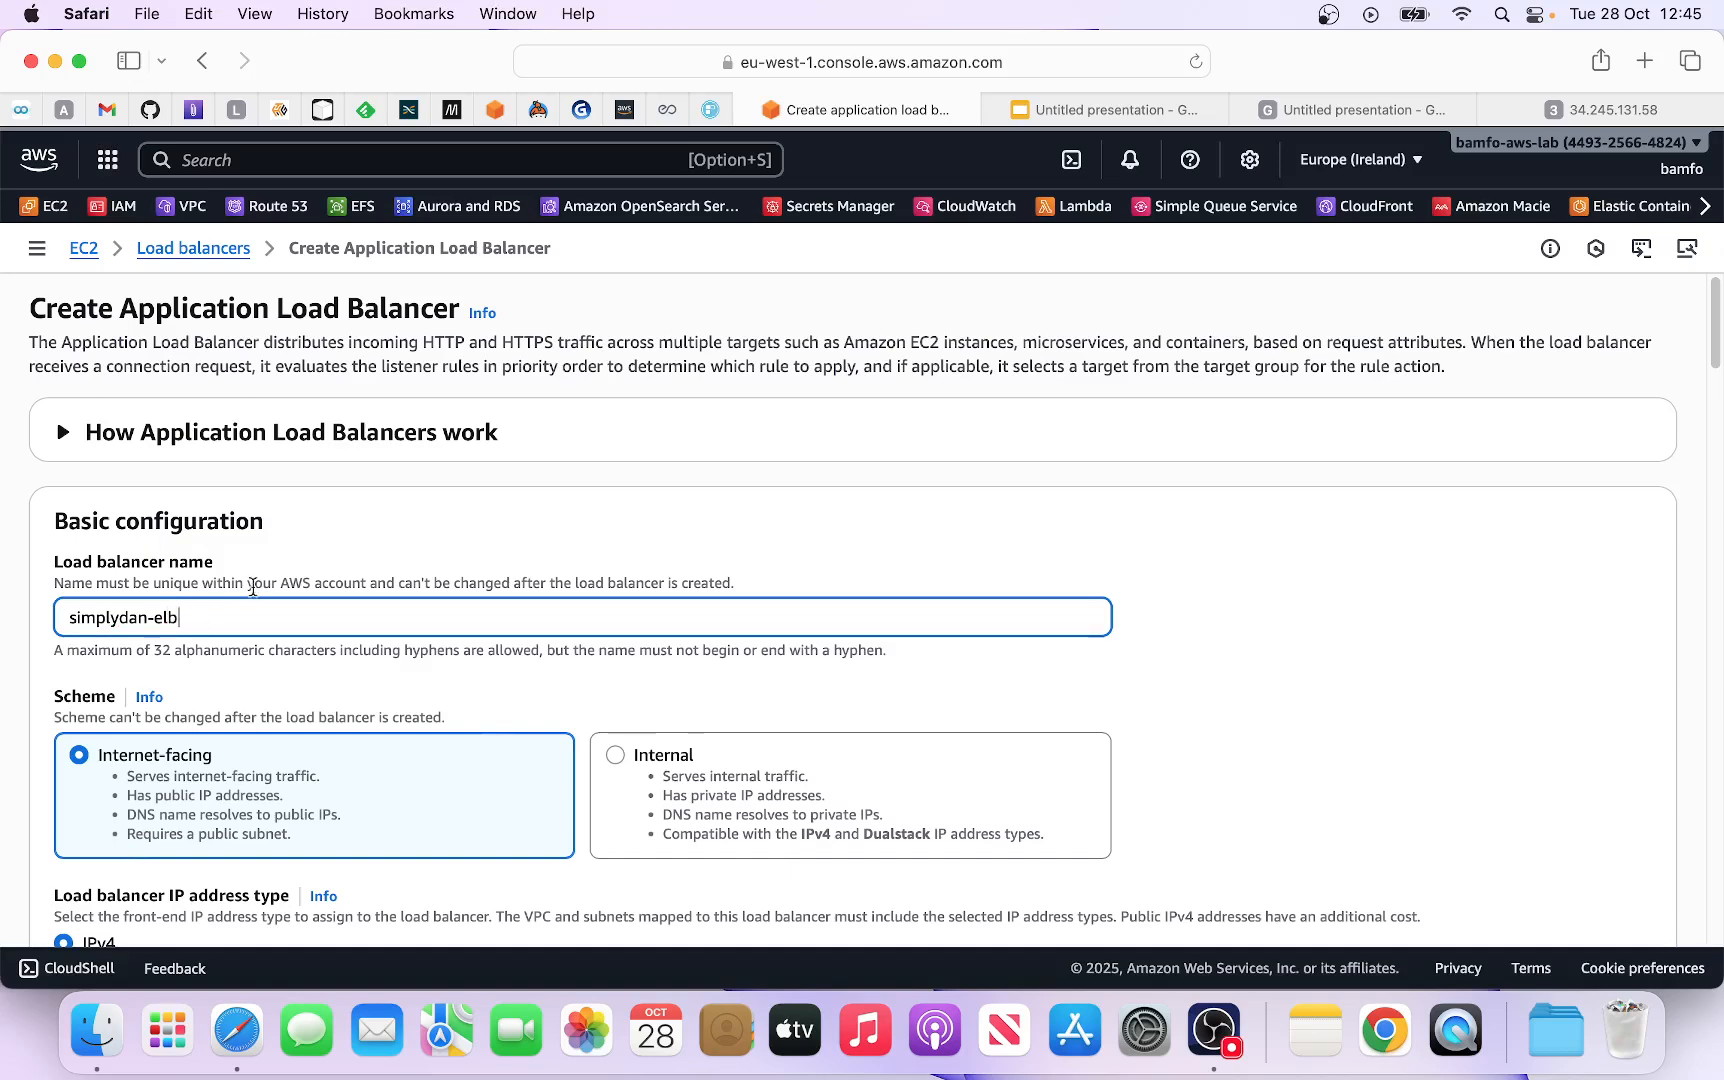
Step: Map the load balancer to the eu-west-1a, eu-west-1b and eu-west-1c Availability Zones in the default VPC
scroll(298, 566, down, 2)
scroll(305, 590, down, 5)
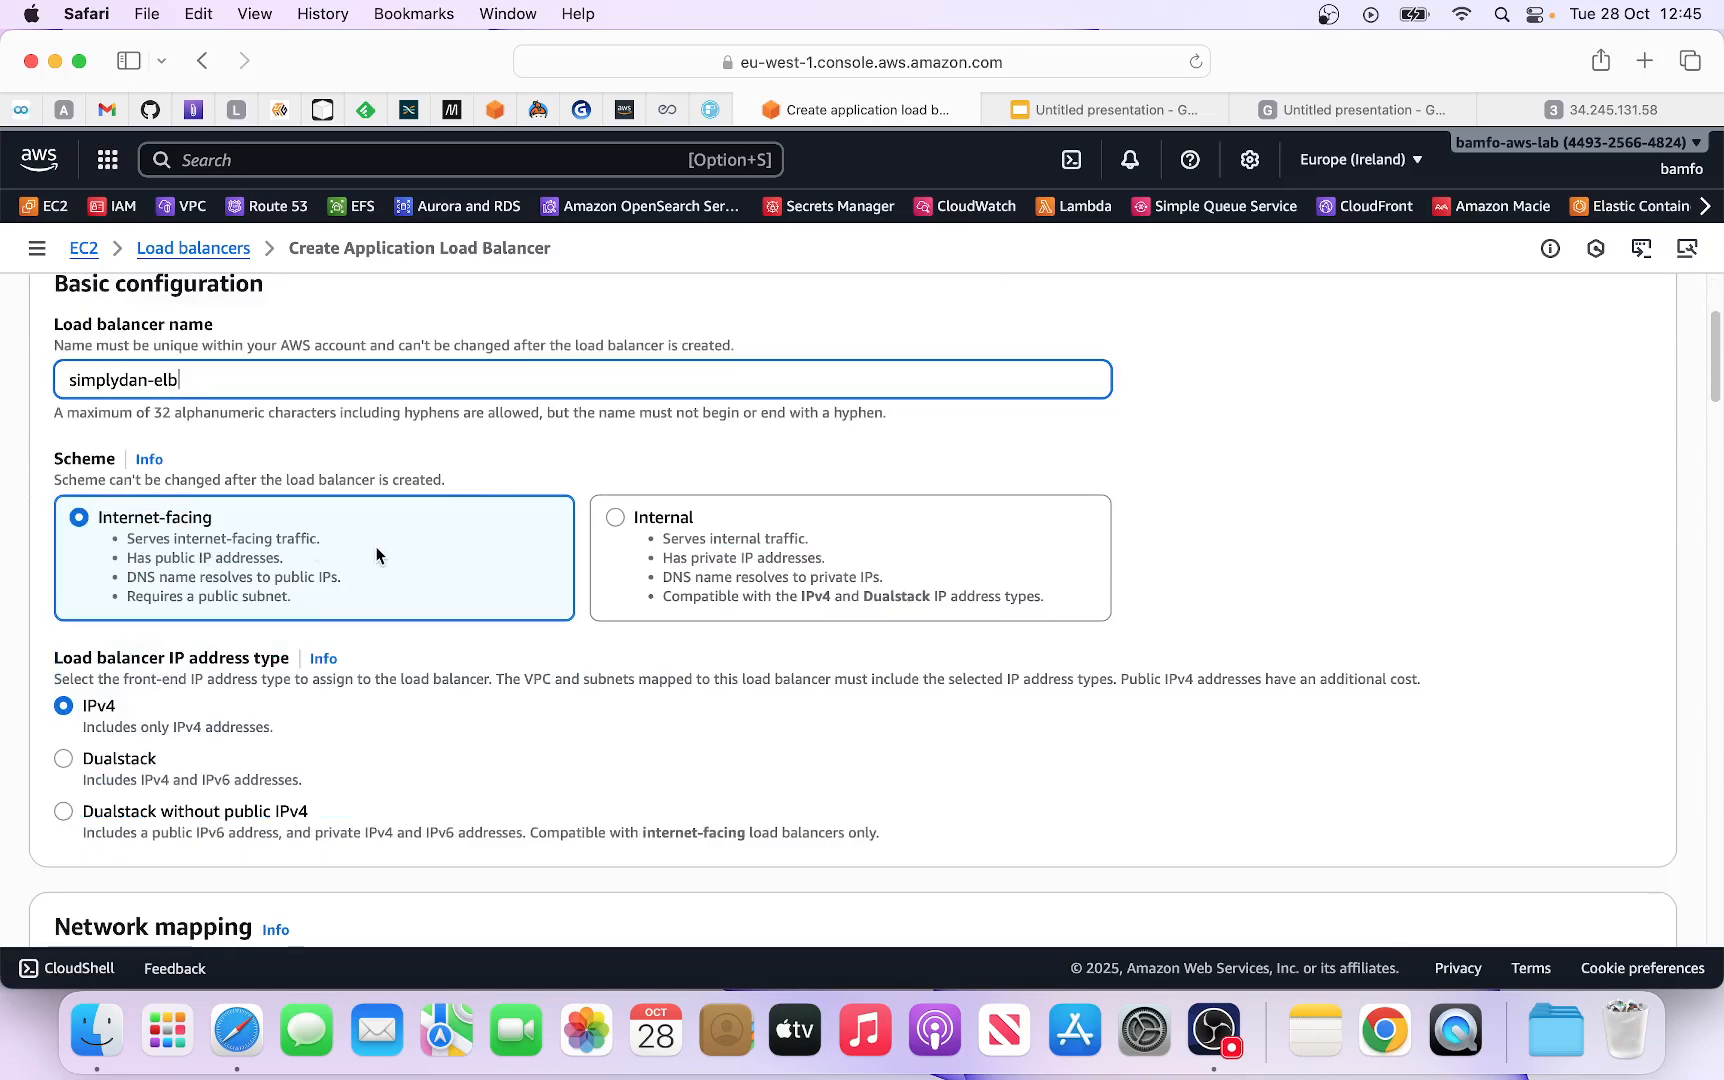
scroll(372, 556, down, 5)
scroll(372, 561, down, 4)
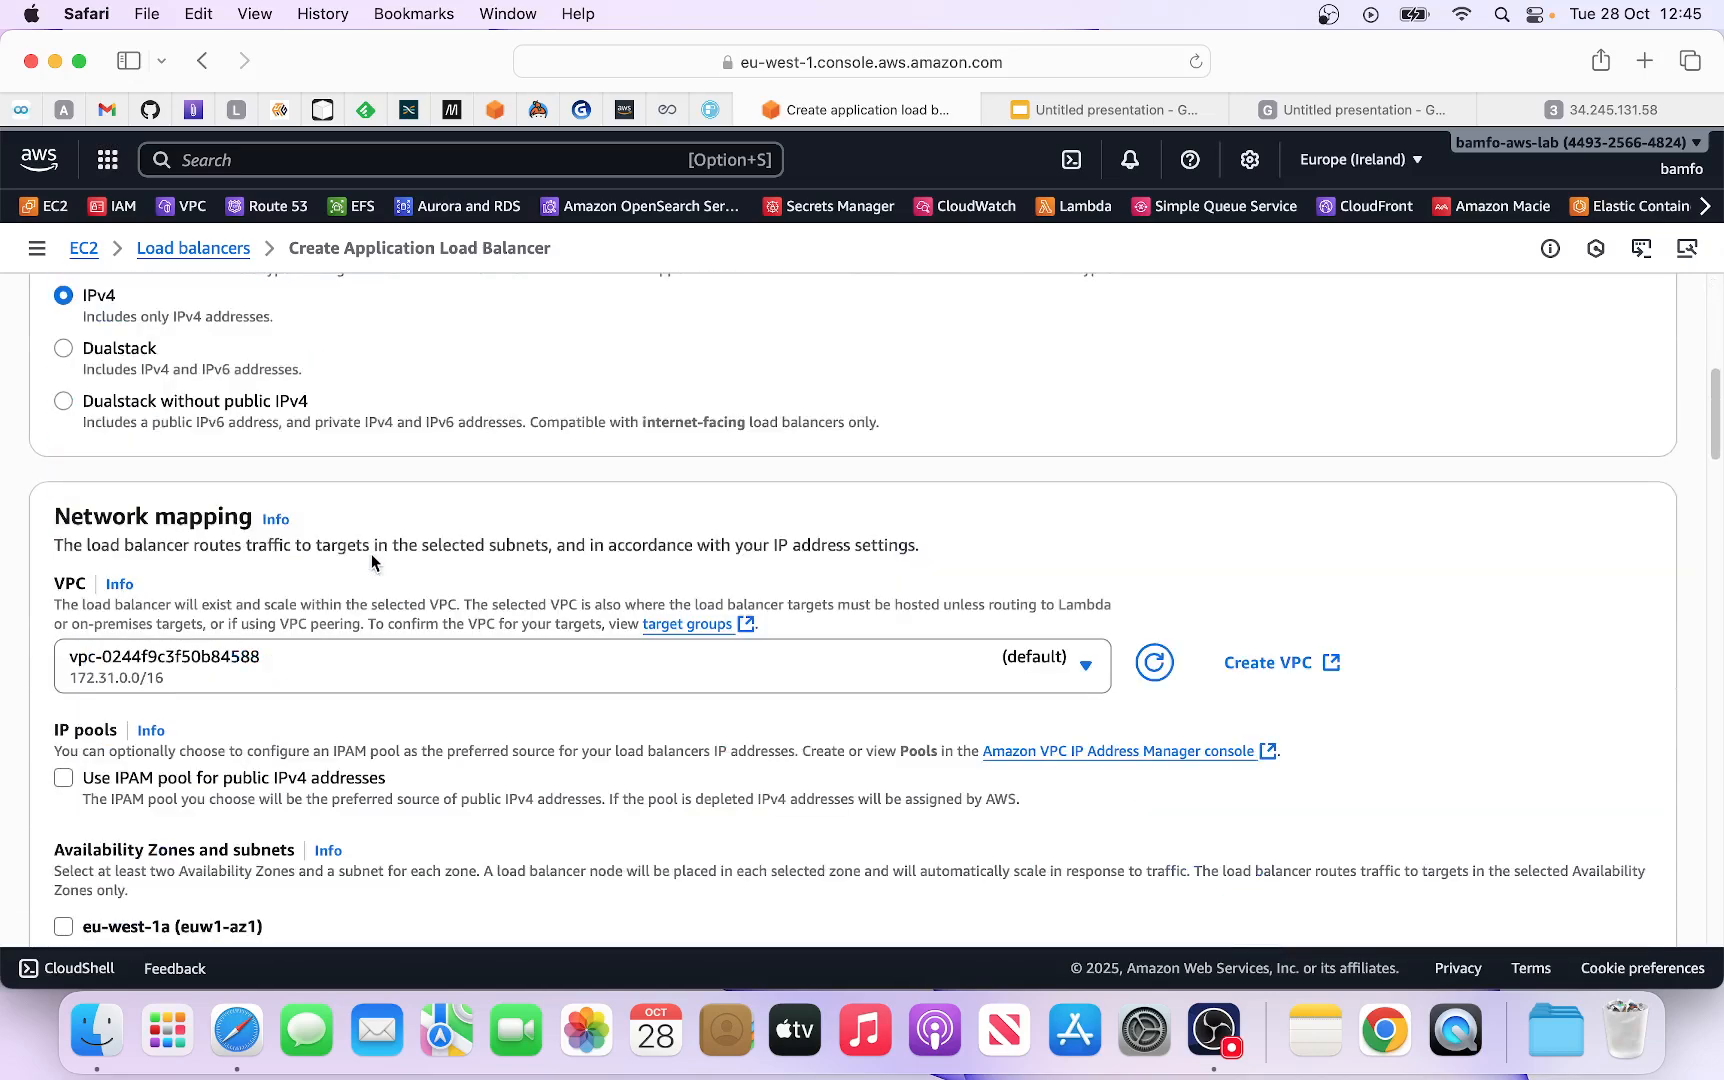
scroll(242, 624, down, 3)
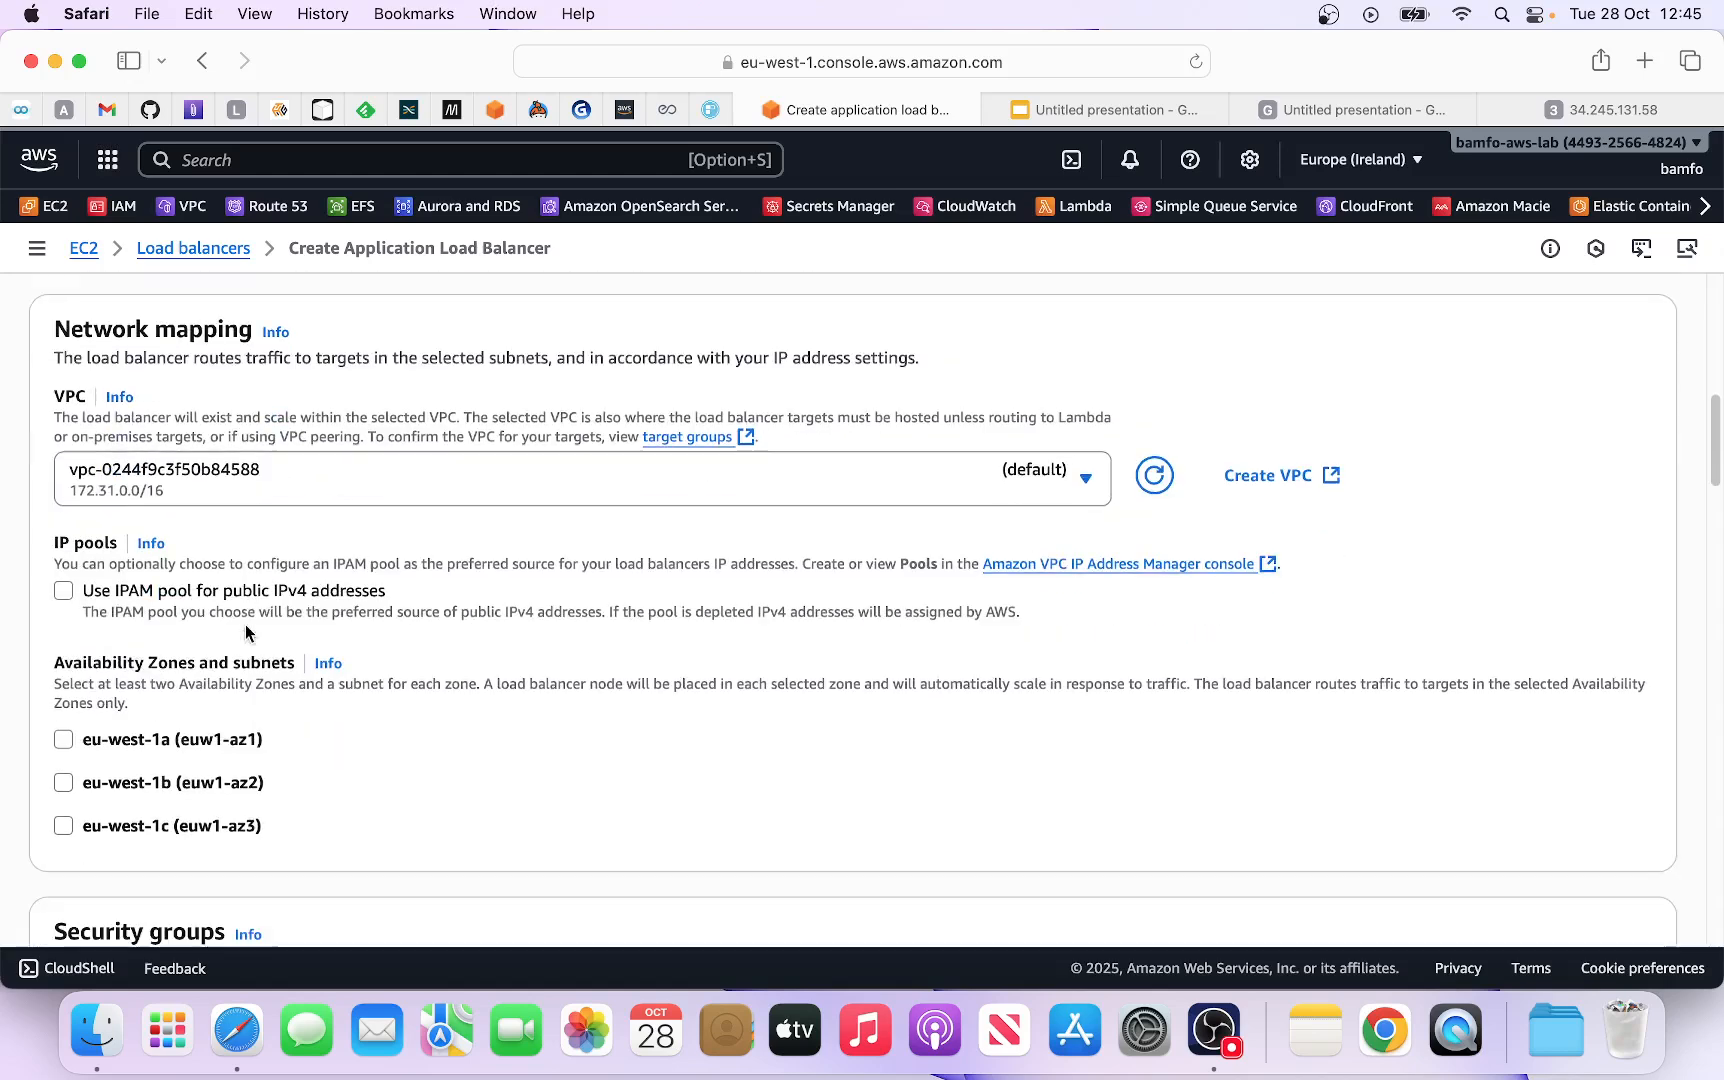
click(63, 736)
scroll(63, 742, down, 4)
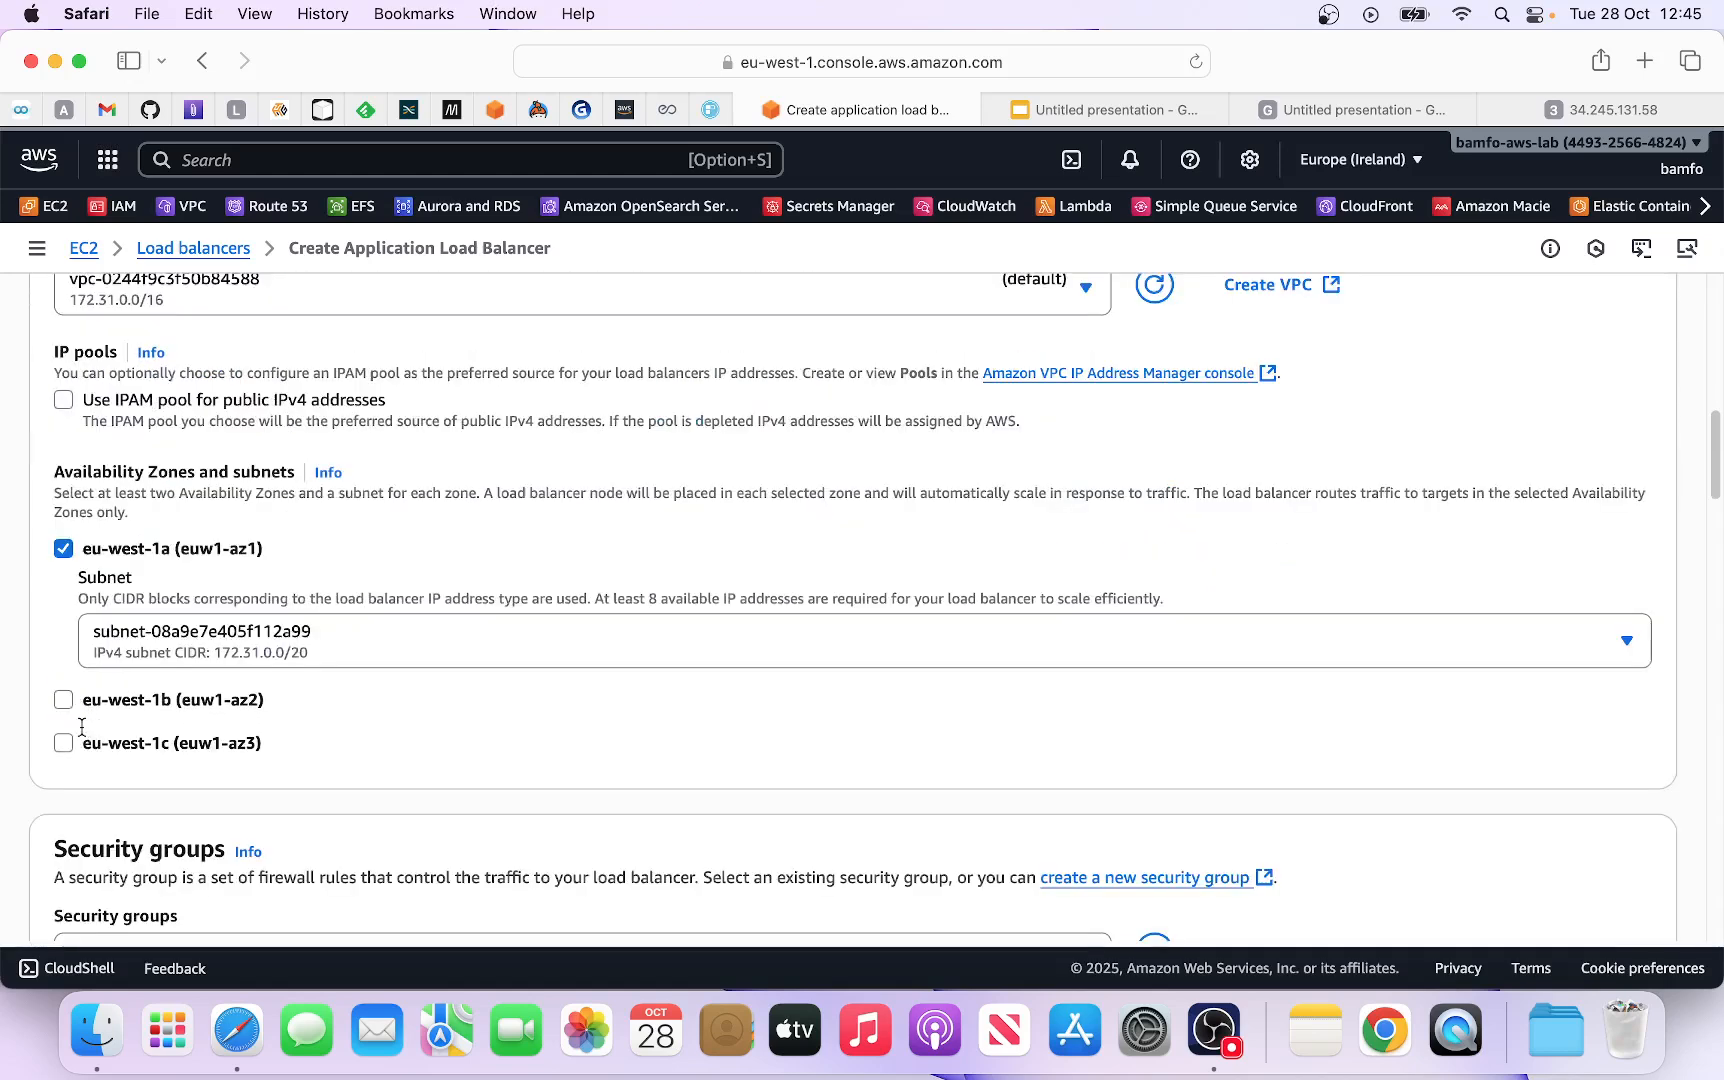
click(64, 704)
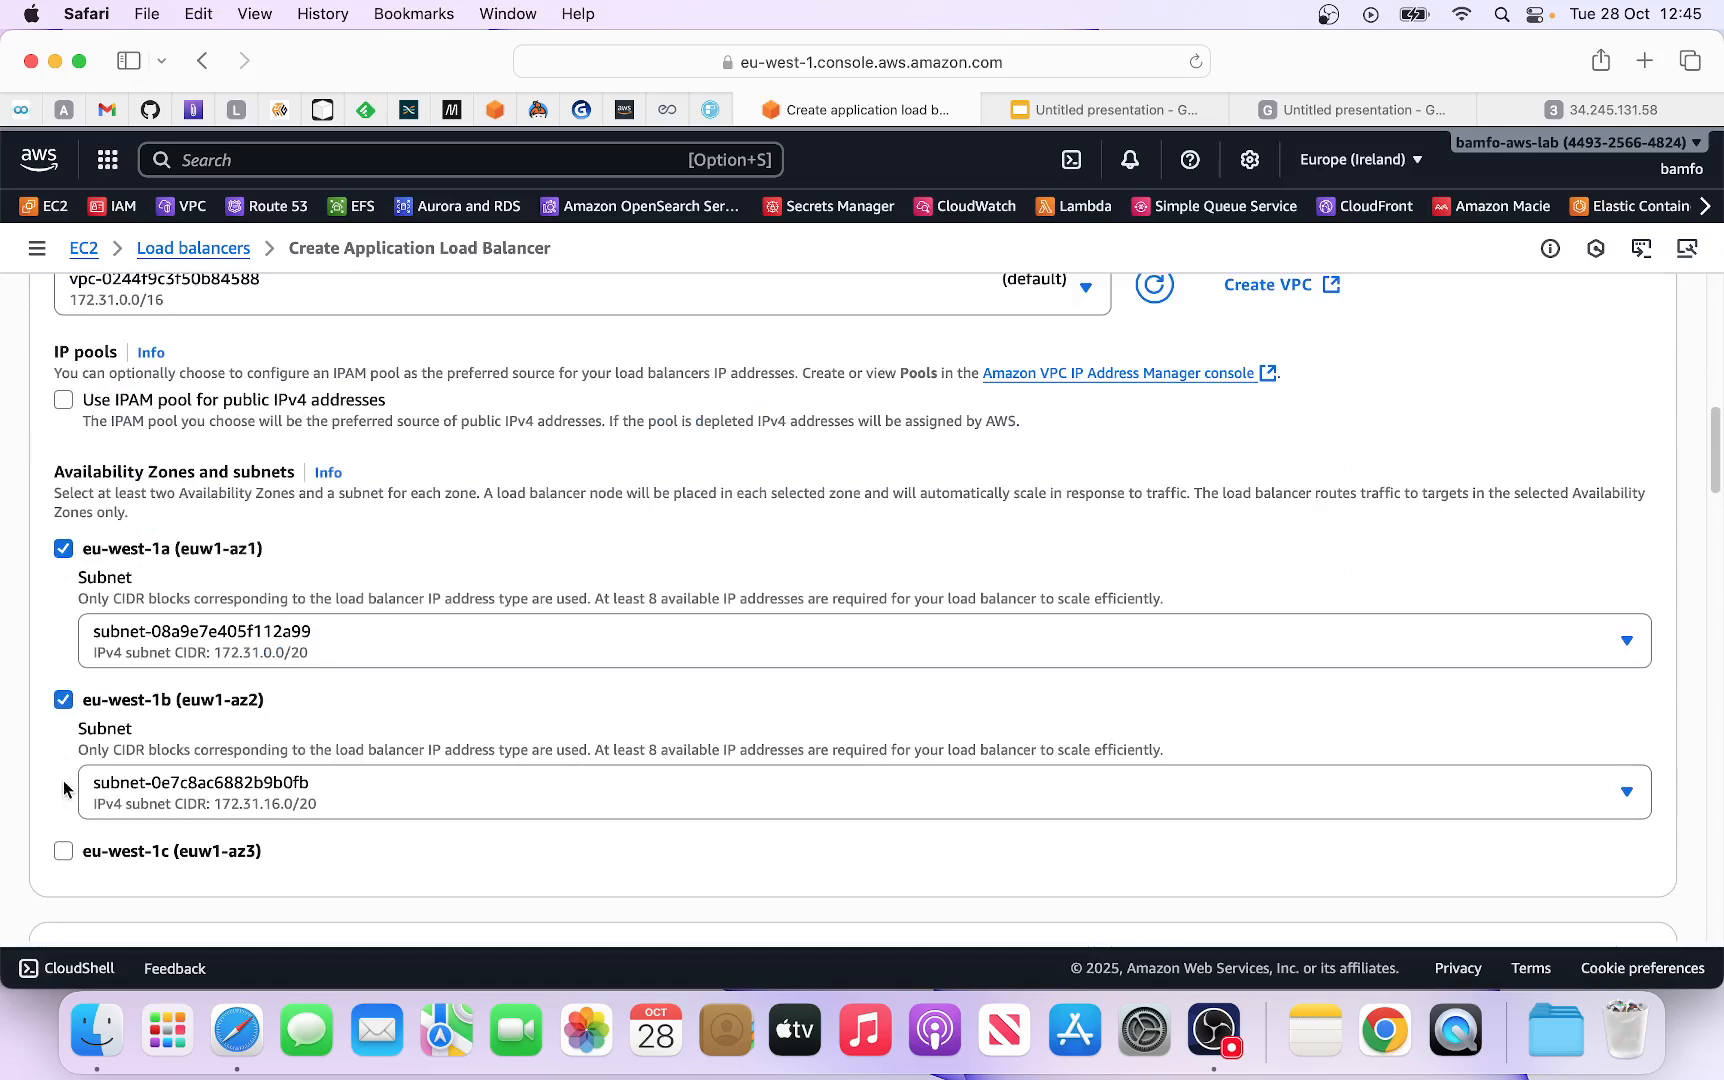
click(63, 850)
scroll(268, 657, down, 2)
scroll(268, 657, down, 3)
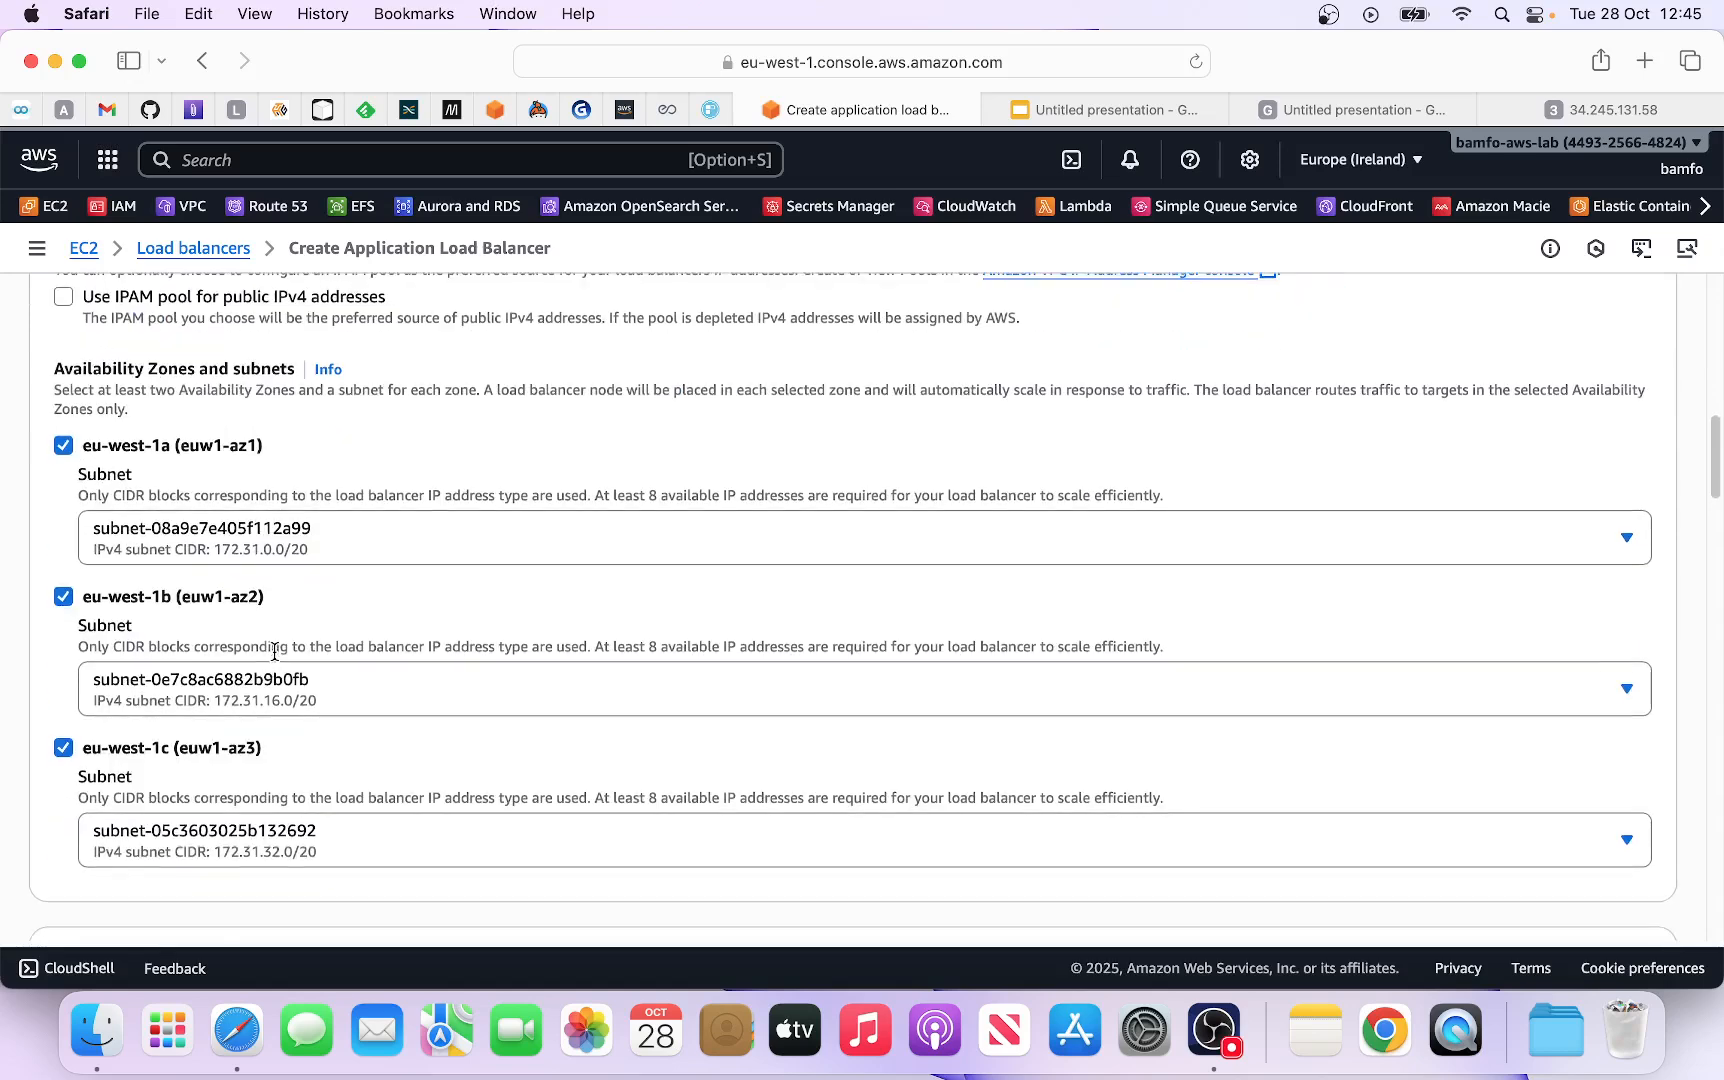
scroll(279, 655, down, 1)
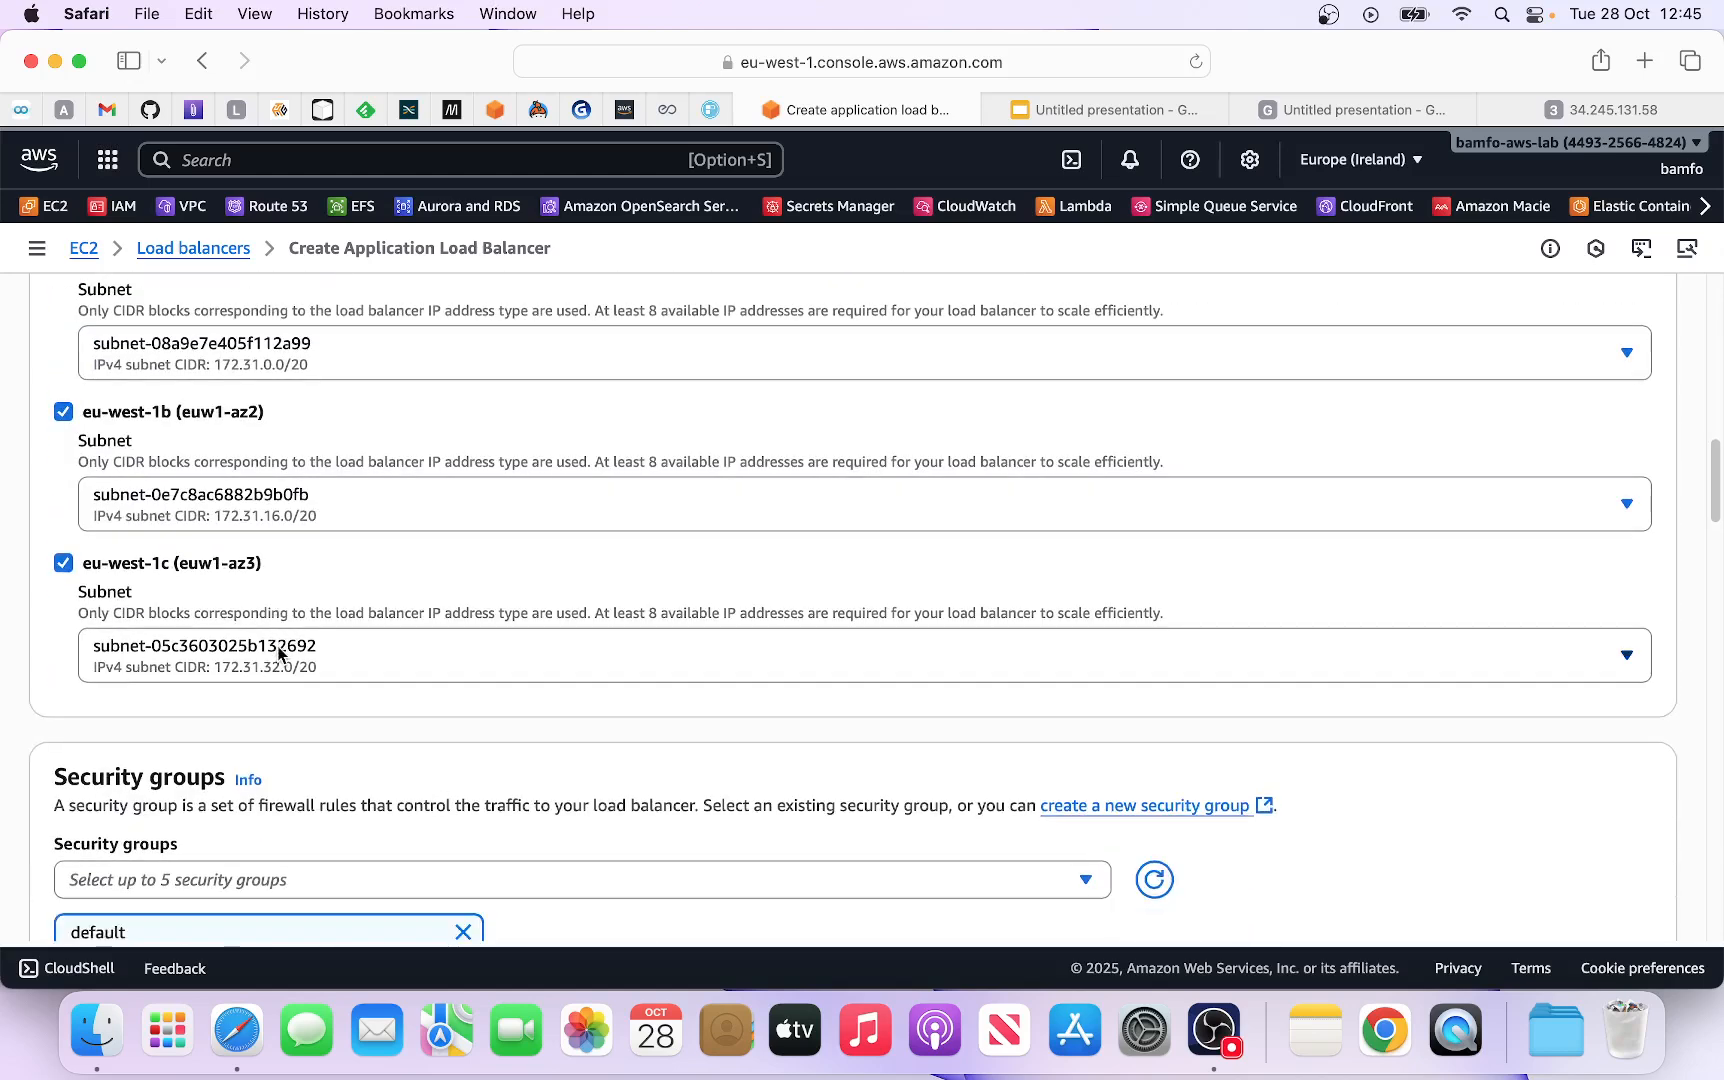
Step: Replace the load balancer's default security group with elb-sg
scroll(280, 650, down, 4)
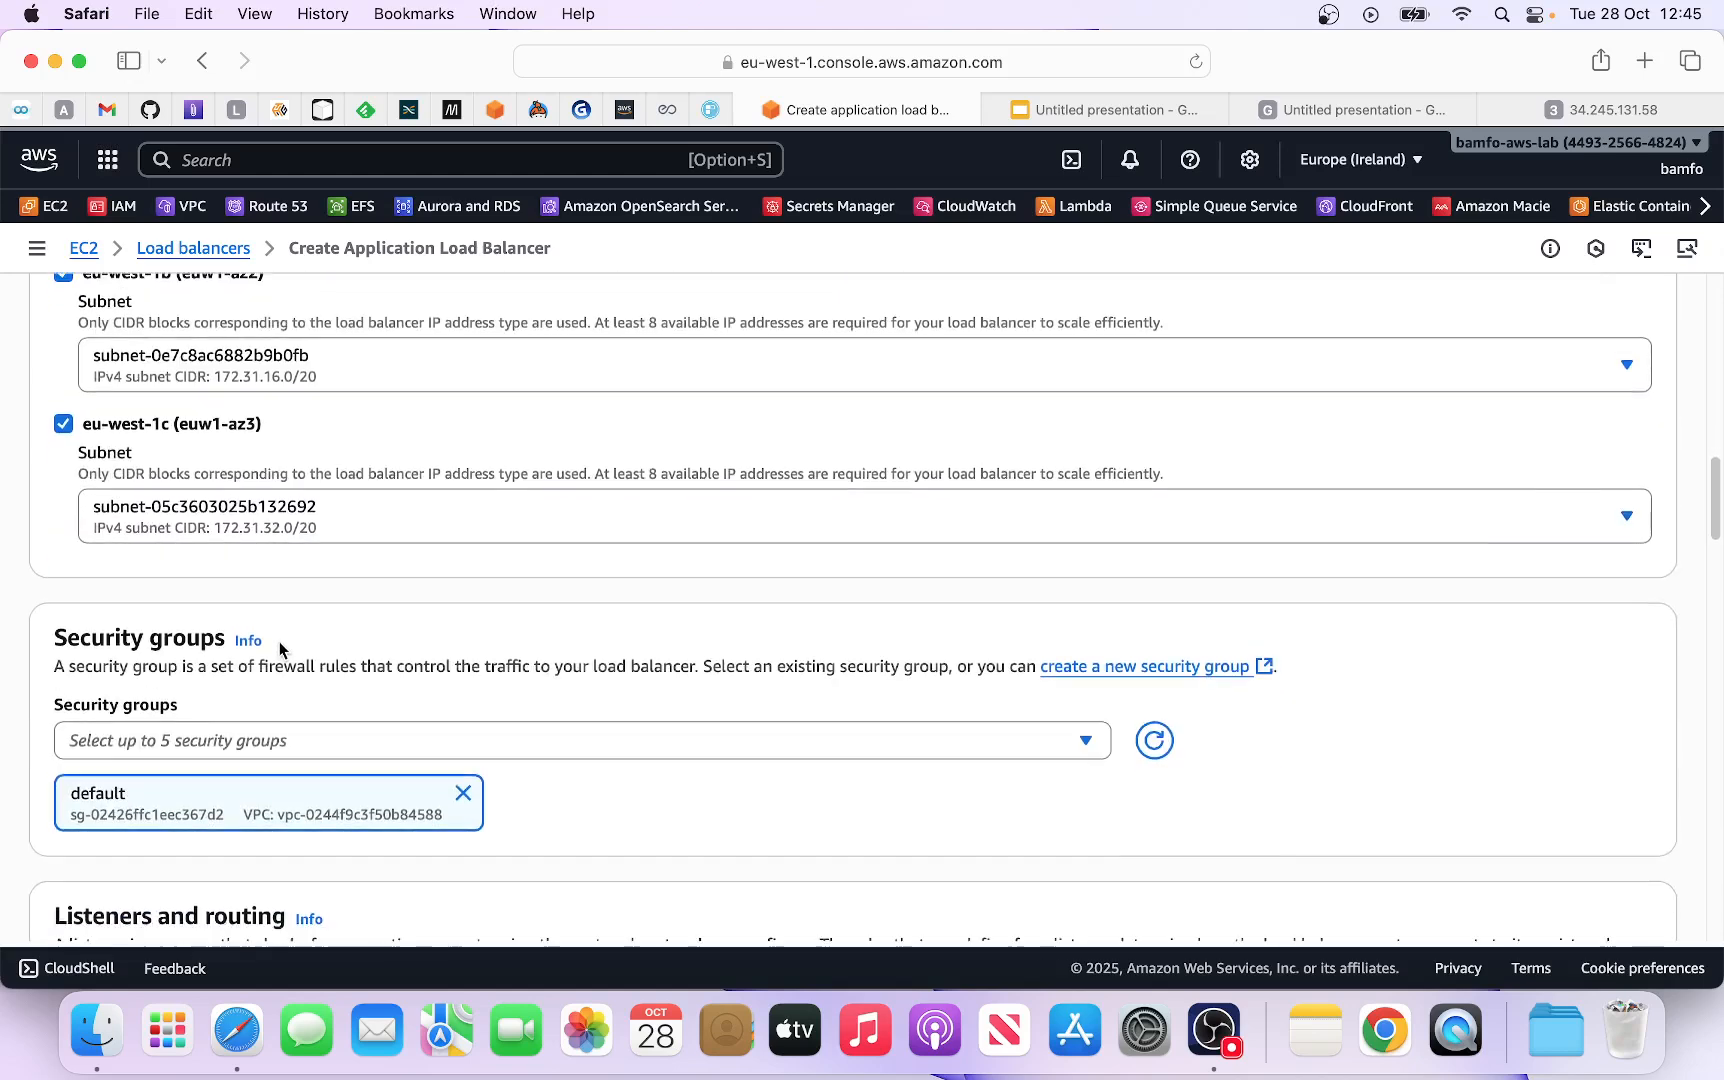
scroll(280, 640, down, 1)
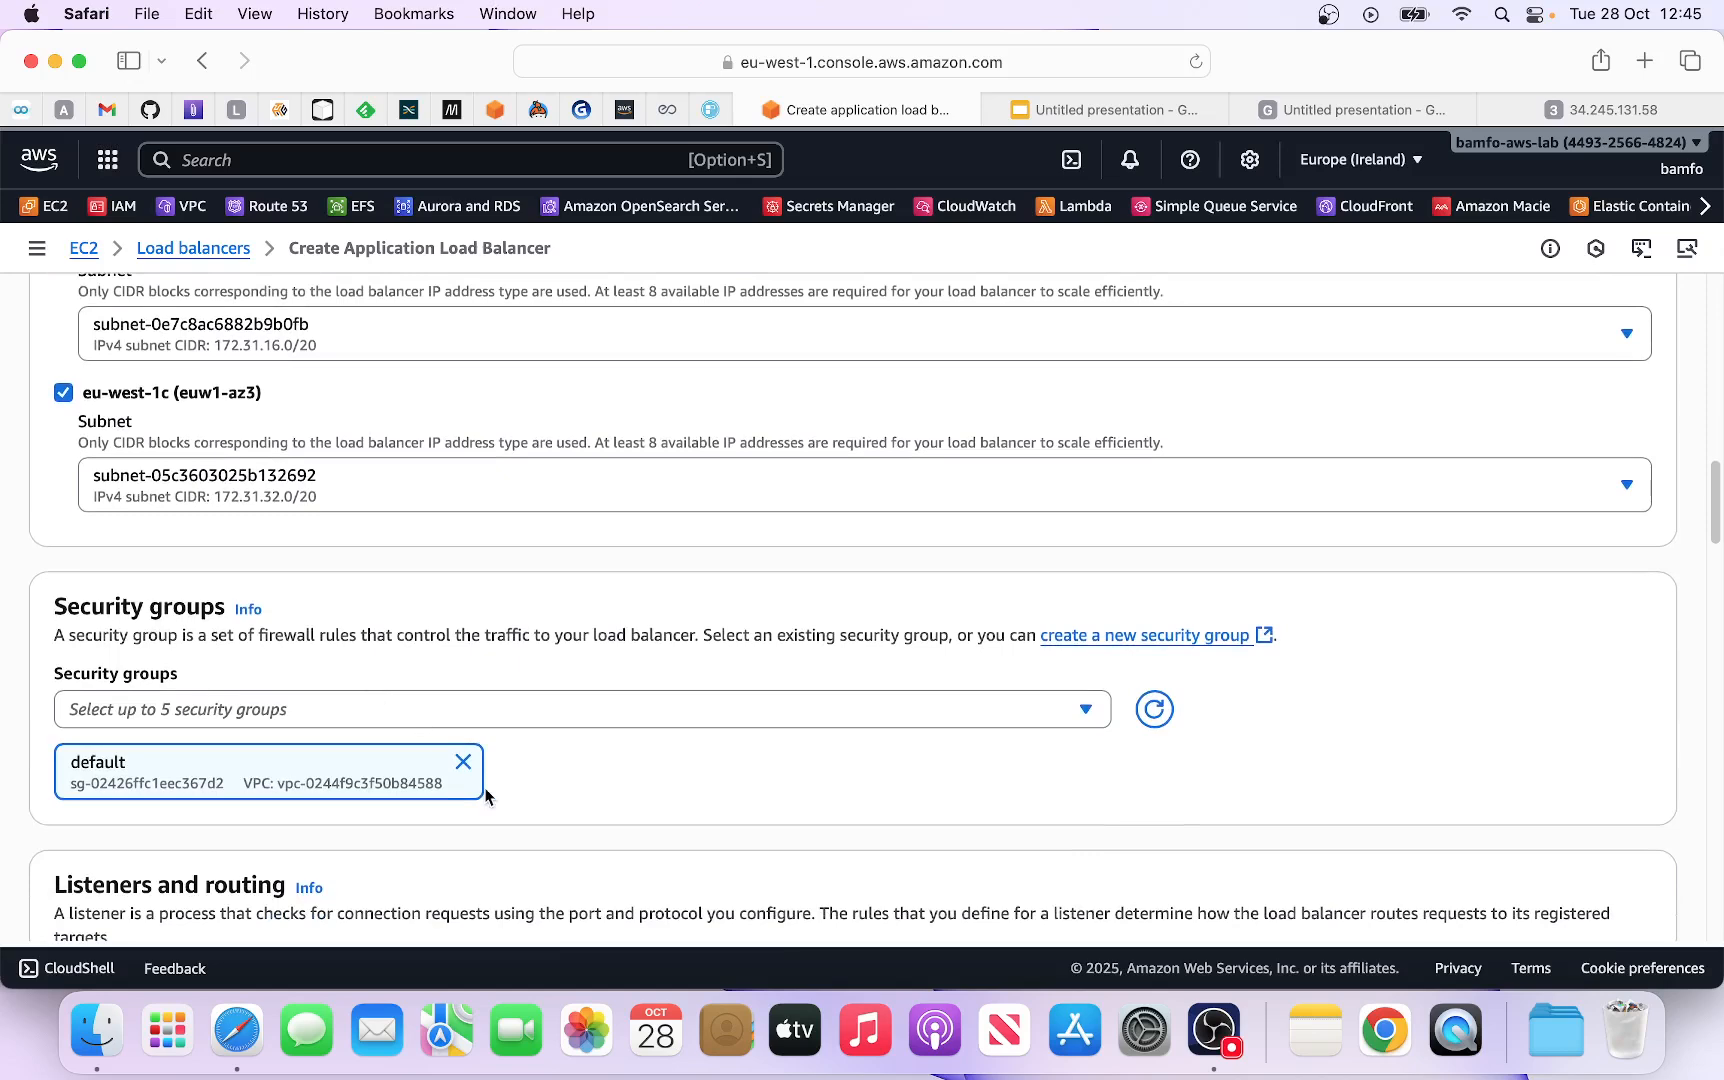
click(463, 763)
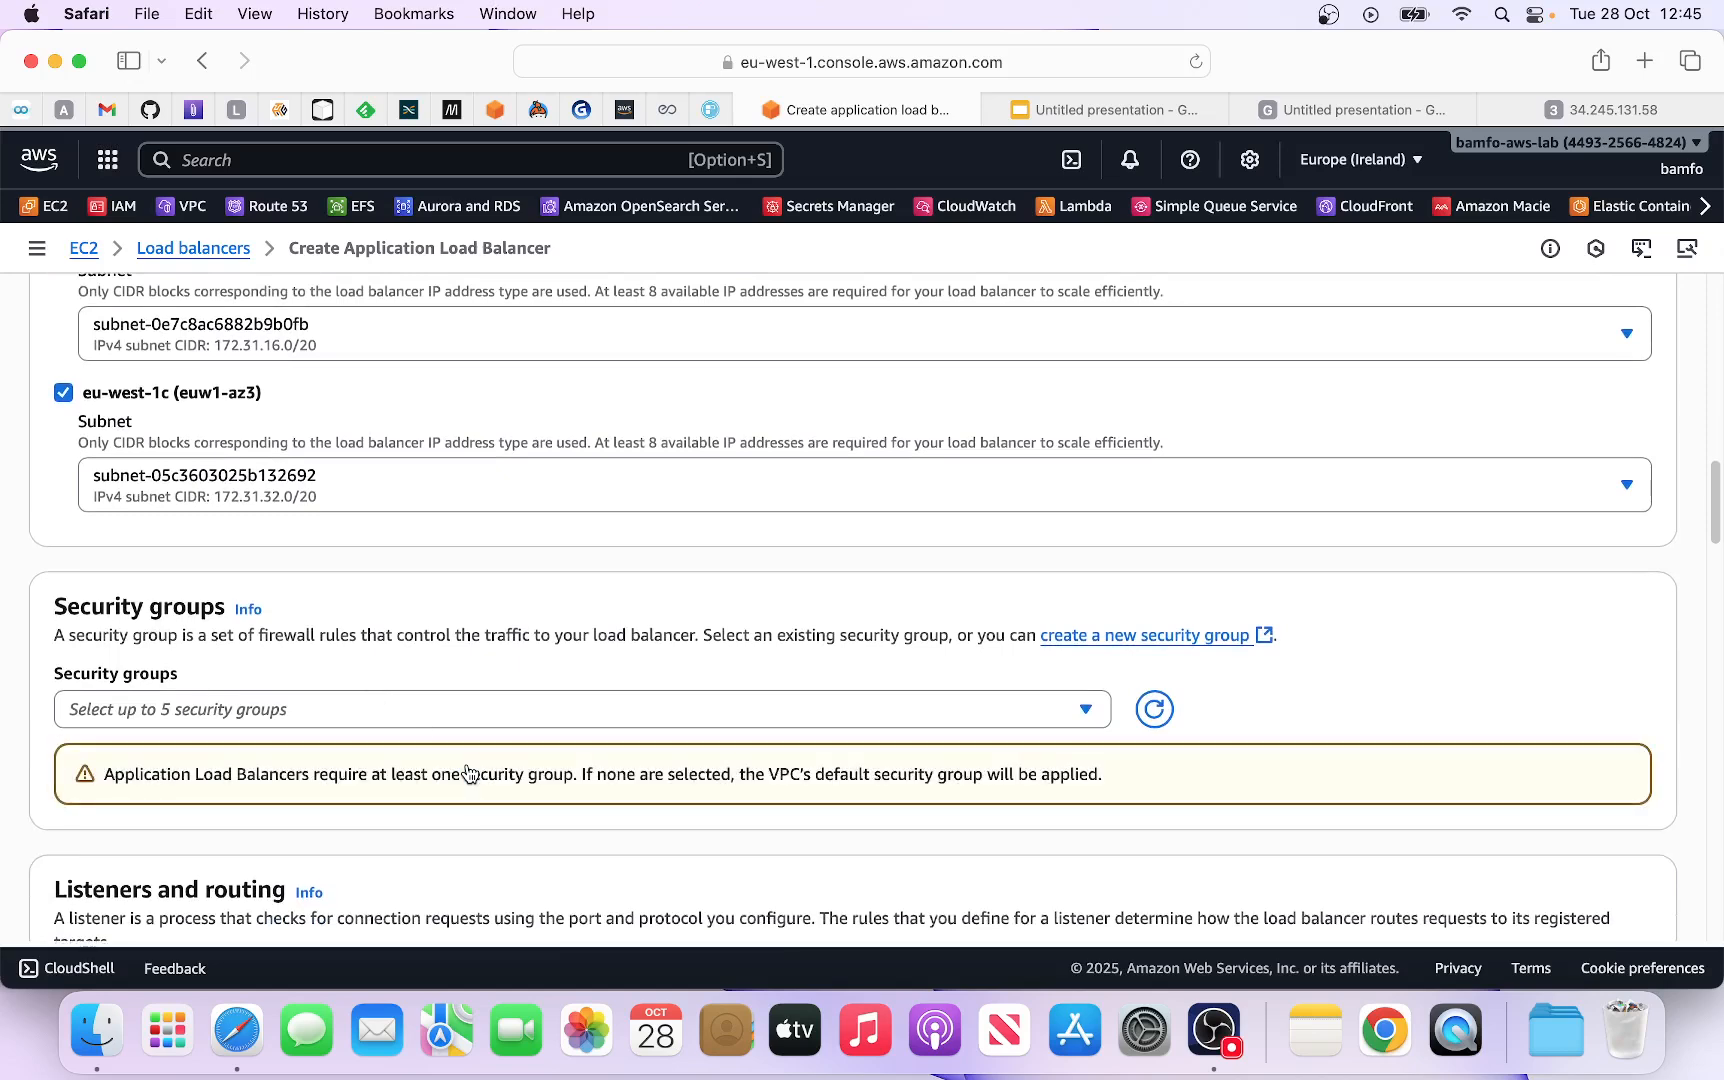
click(418, 712)
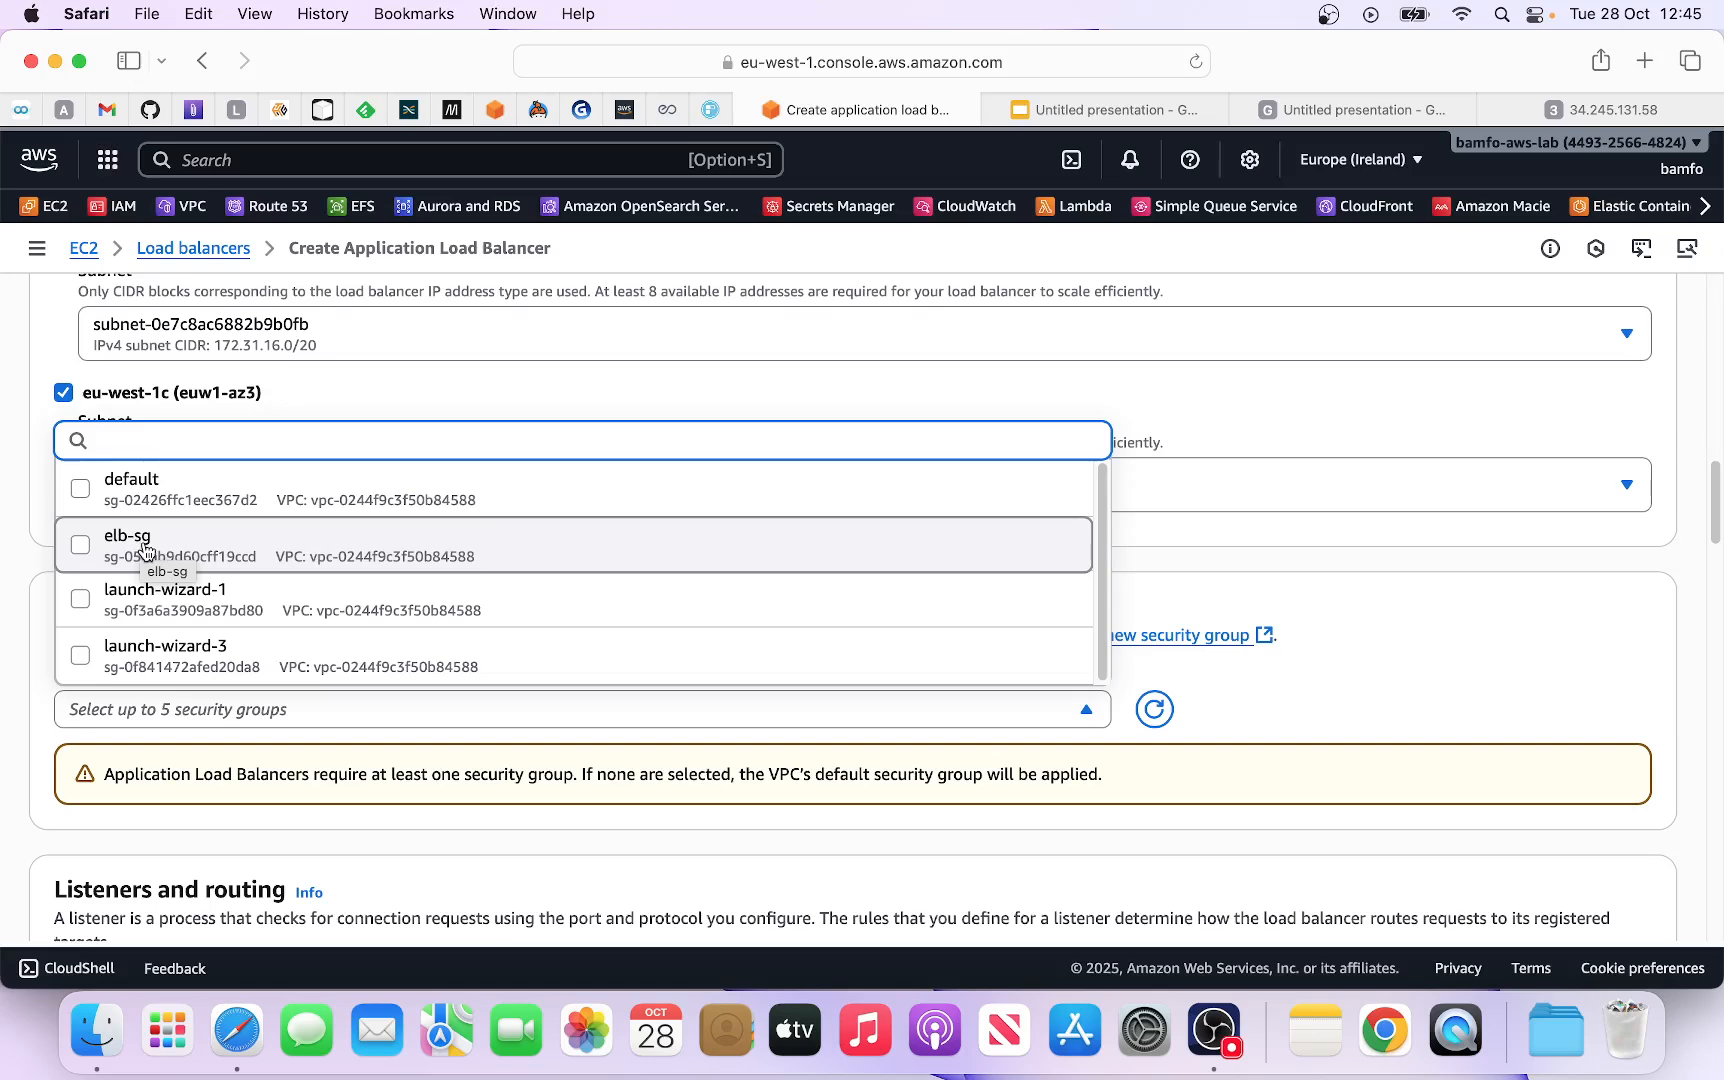
click(145, 546)
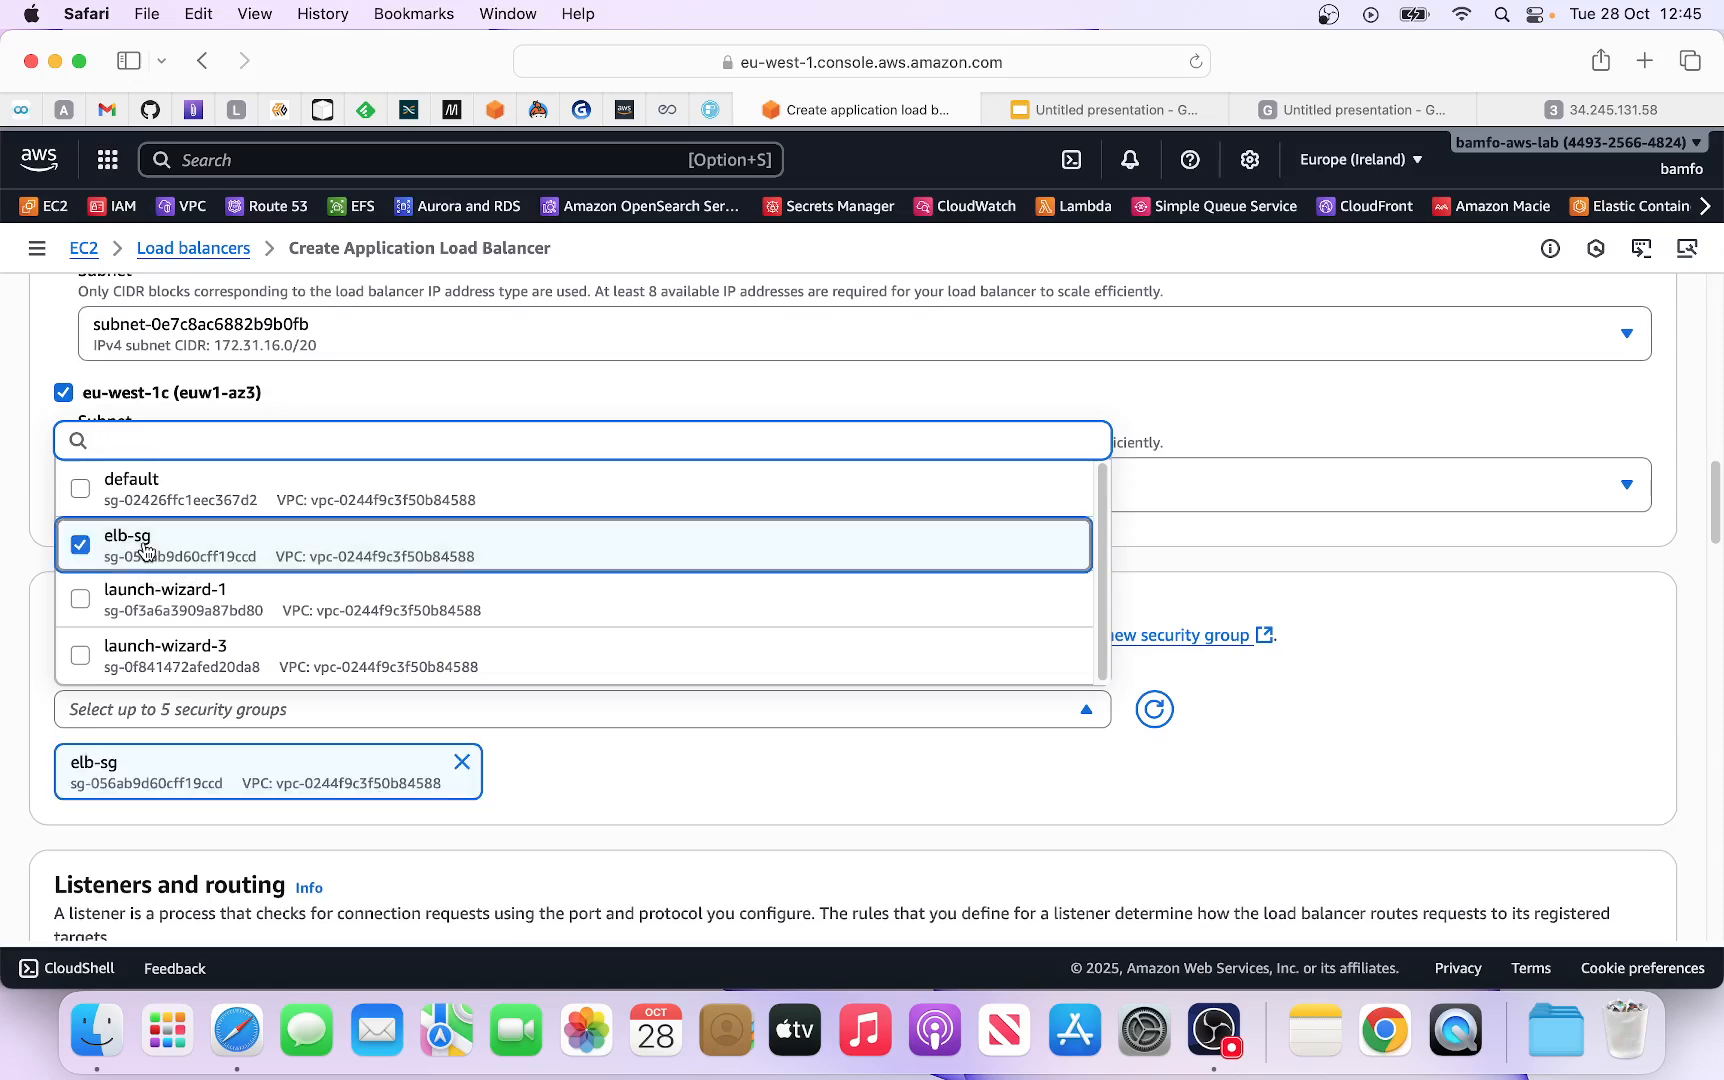
click(714, 800)
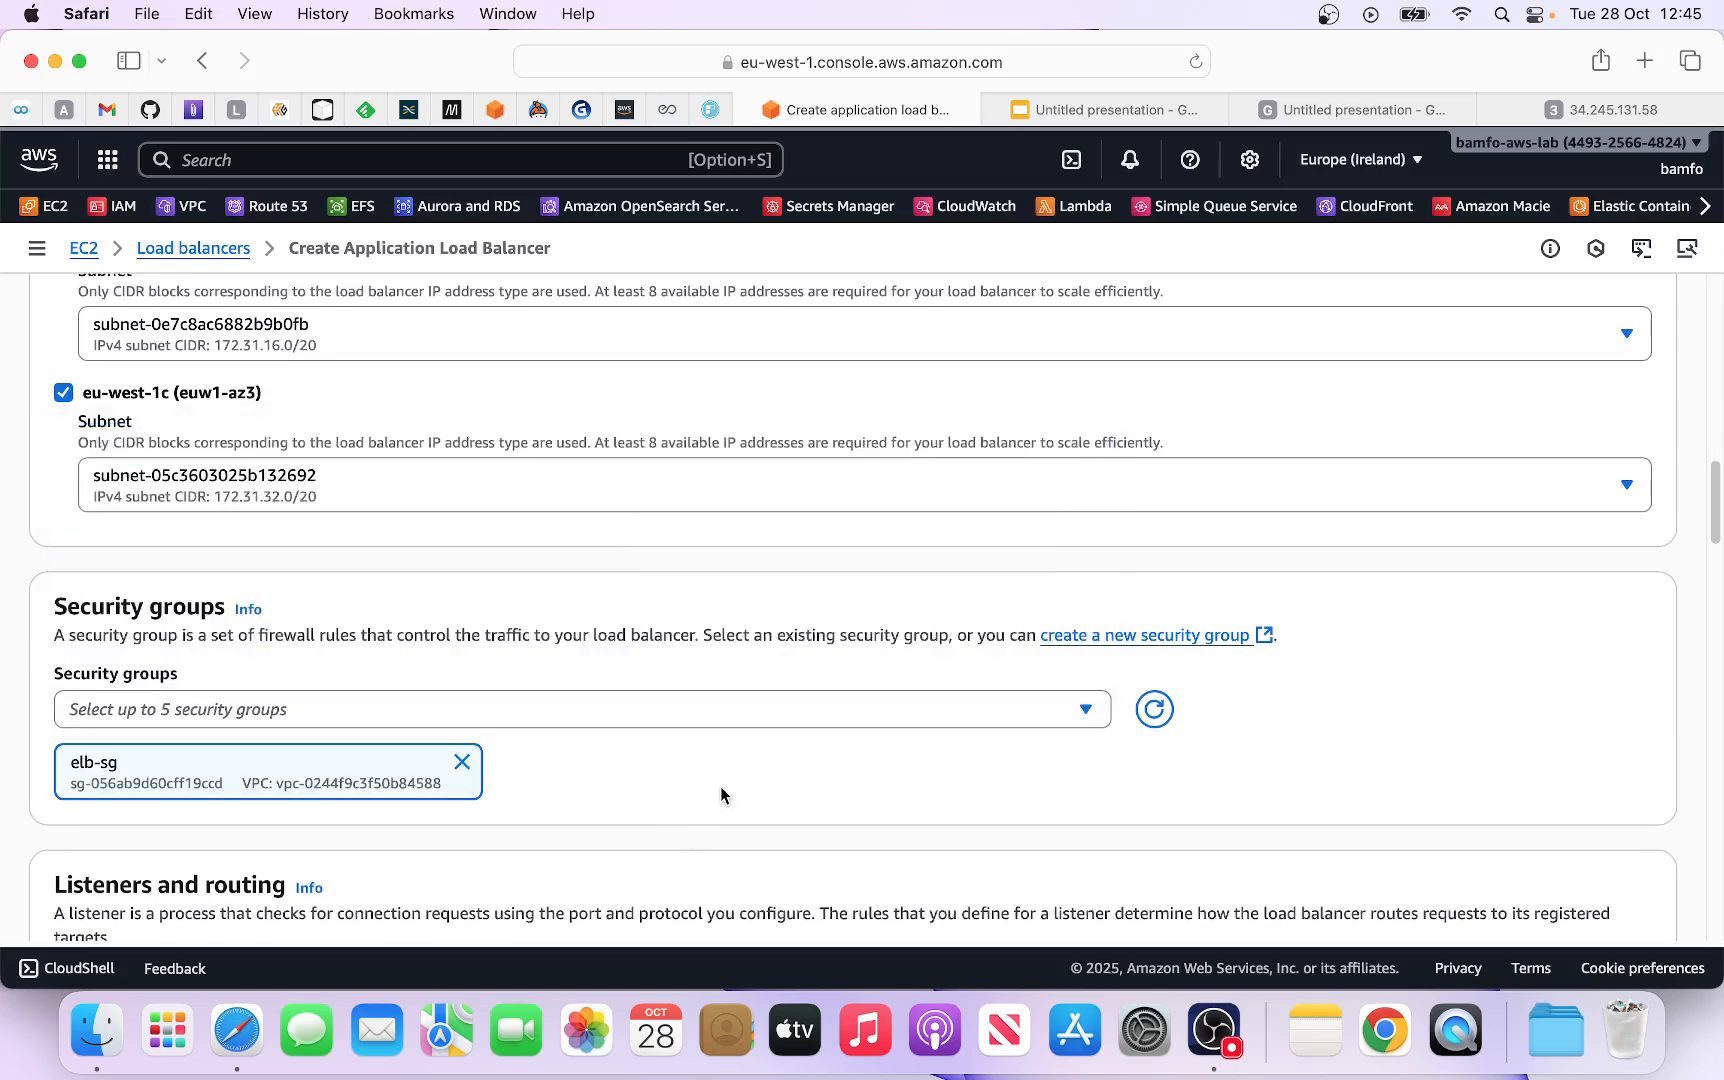
Step: Forward the load balancer's HTTP:80 listener to the ssimplydan-tg target group
scroll(720, 797, down, 5)
scroll(273, 665, down, 2)
scroll(704, 585, down, 4)
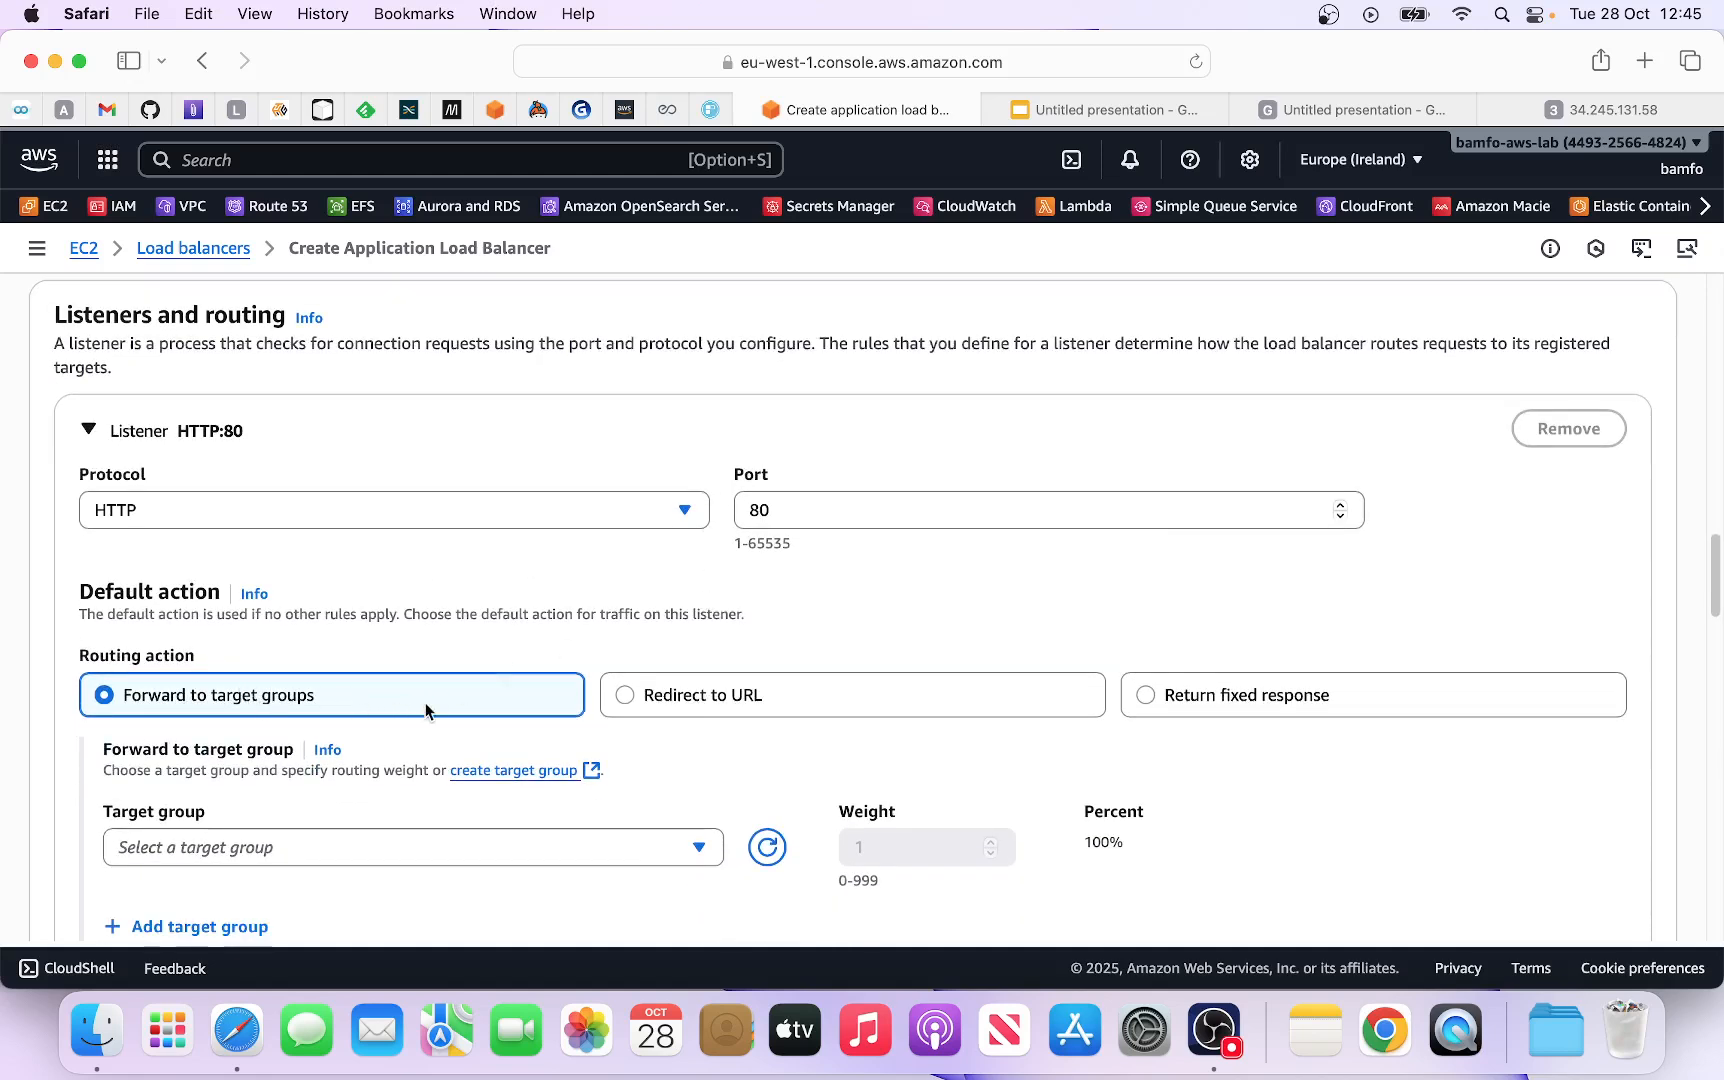
scroll(487, 718, down, 2)
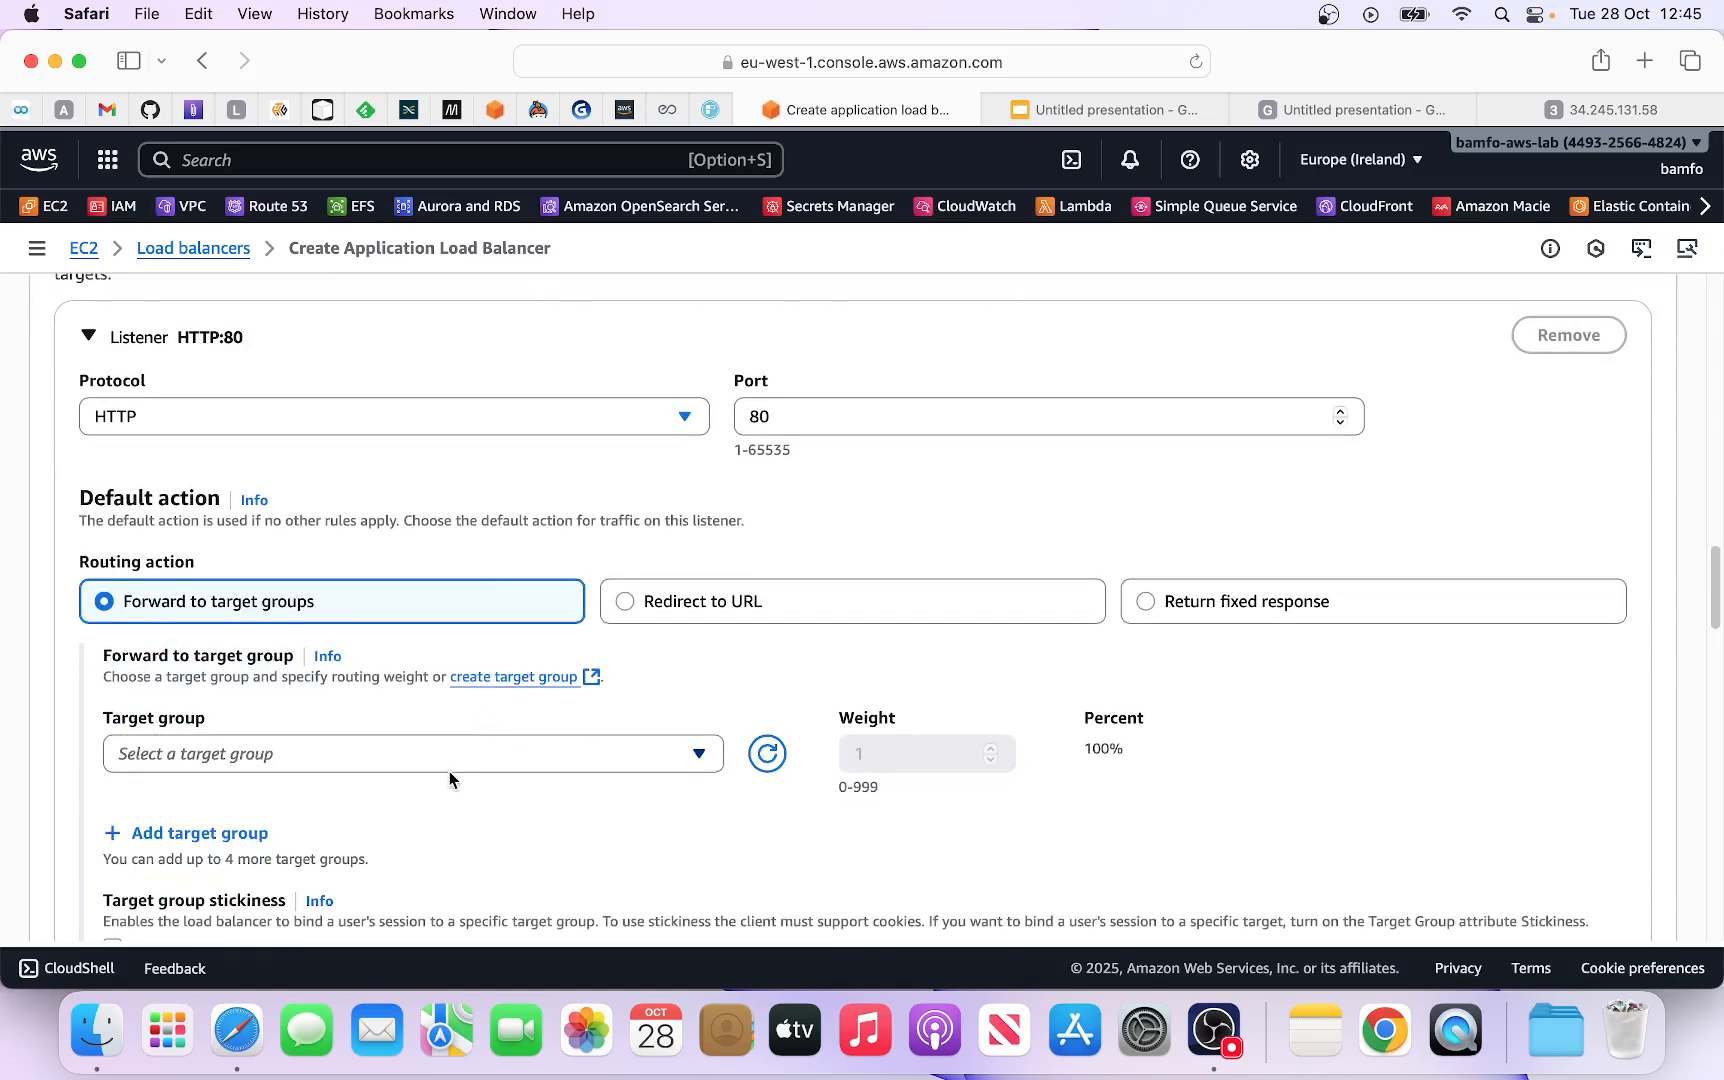
click(171, 755)
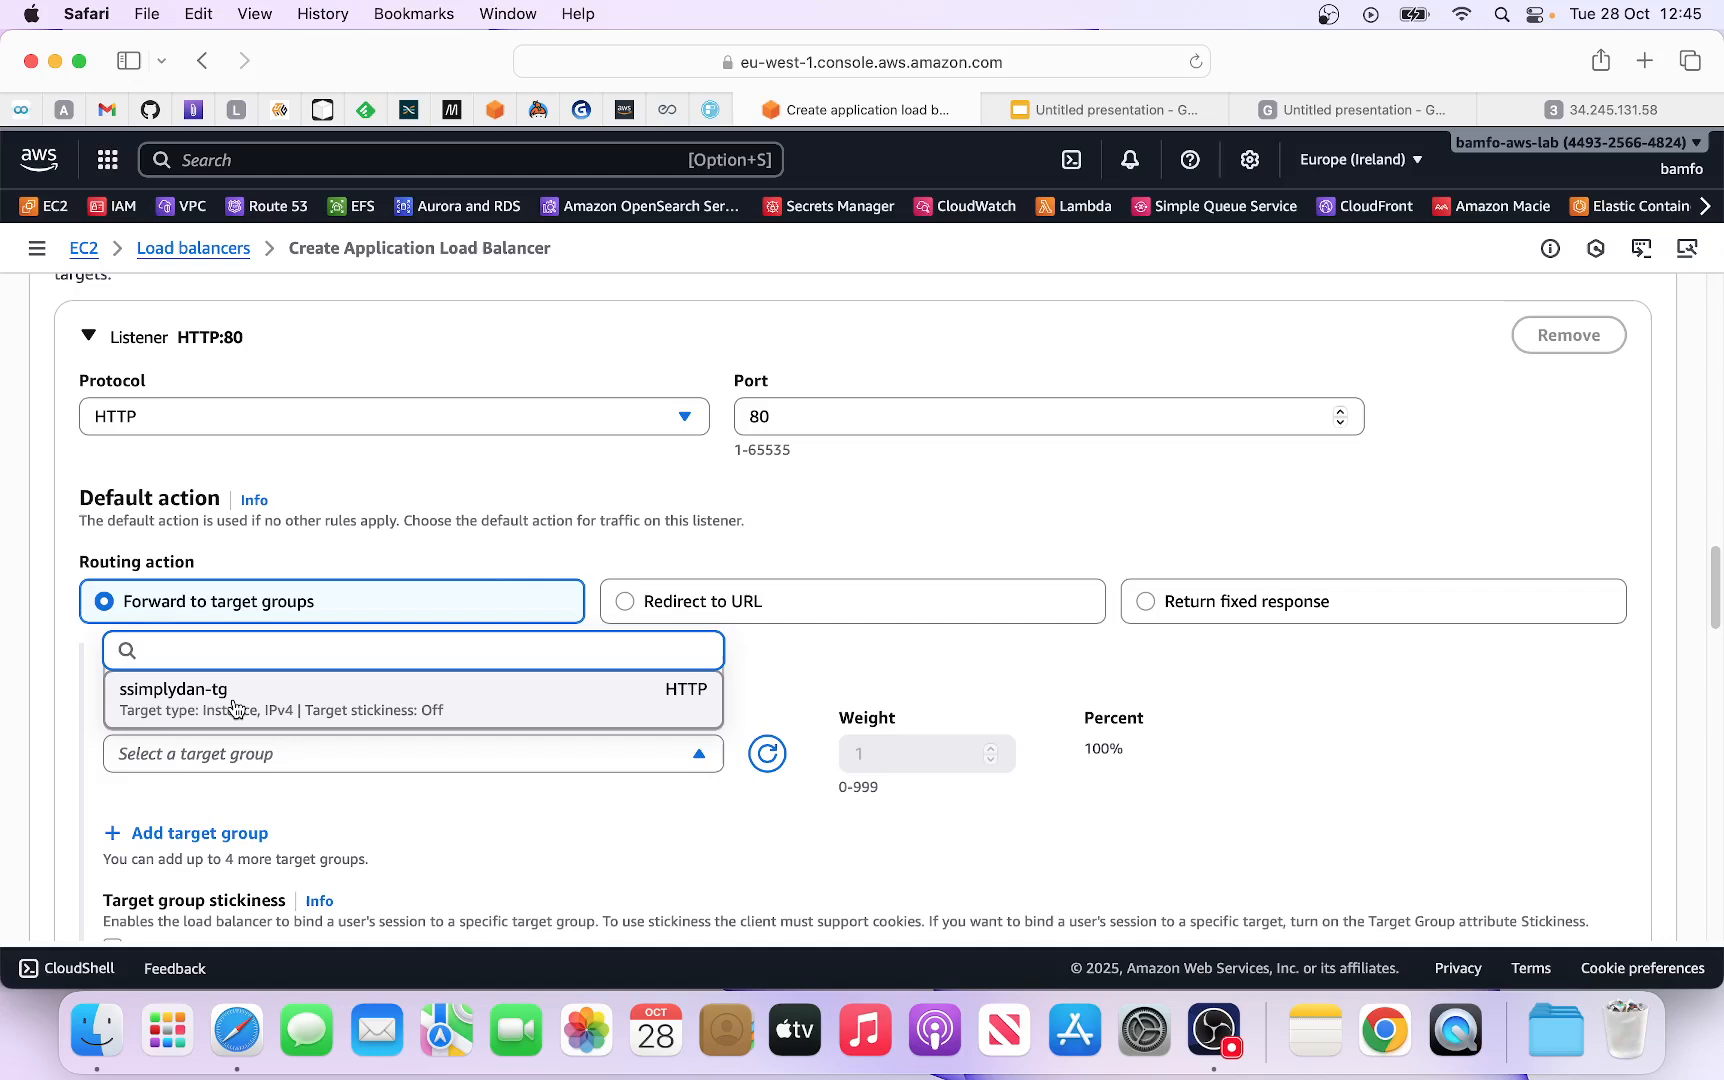
click(172, 703)
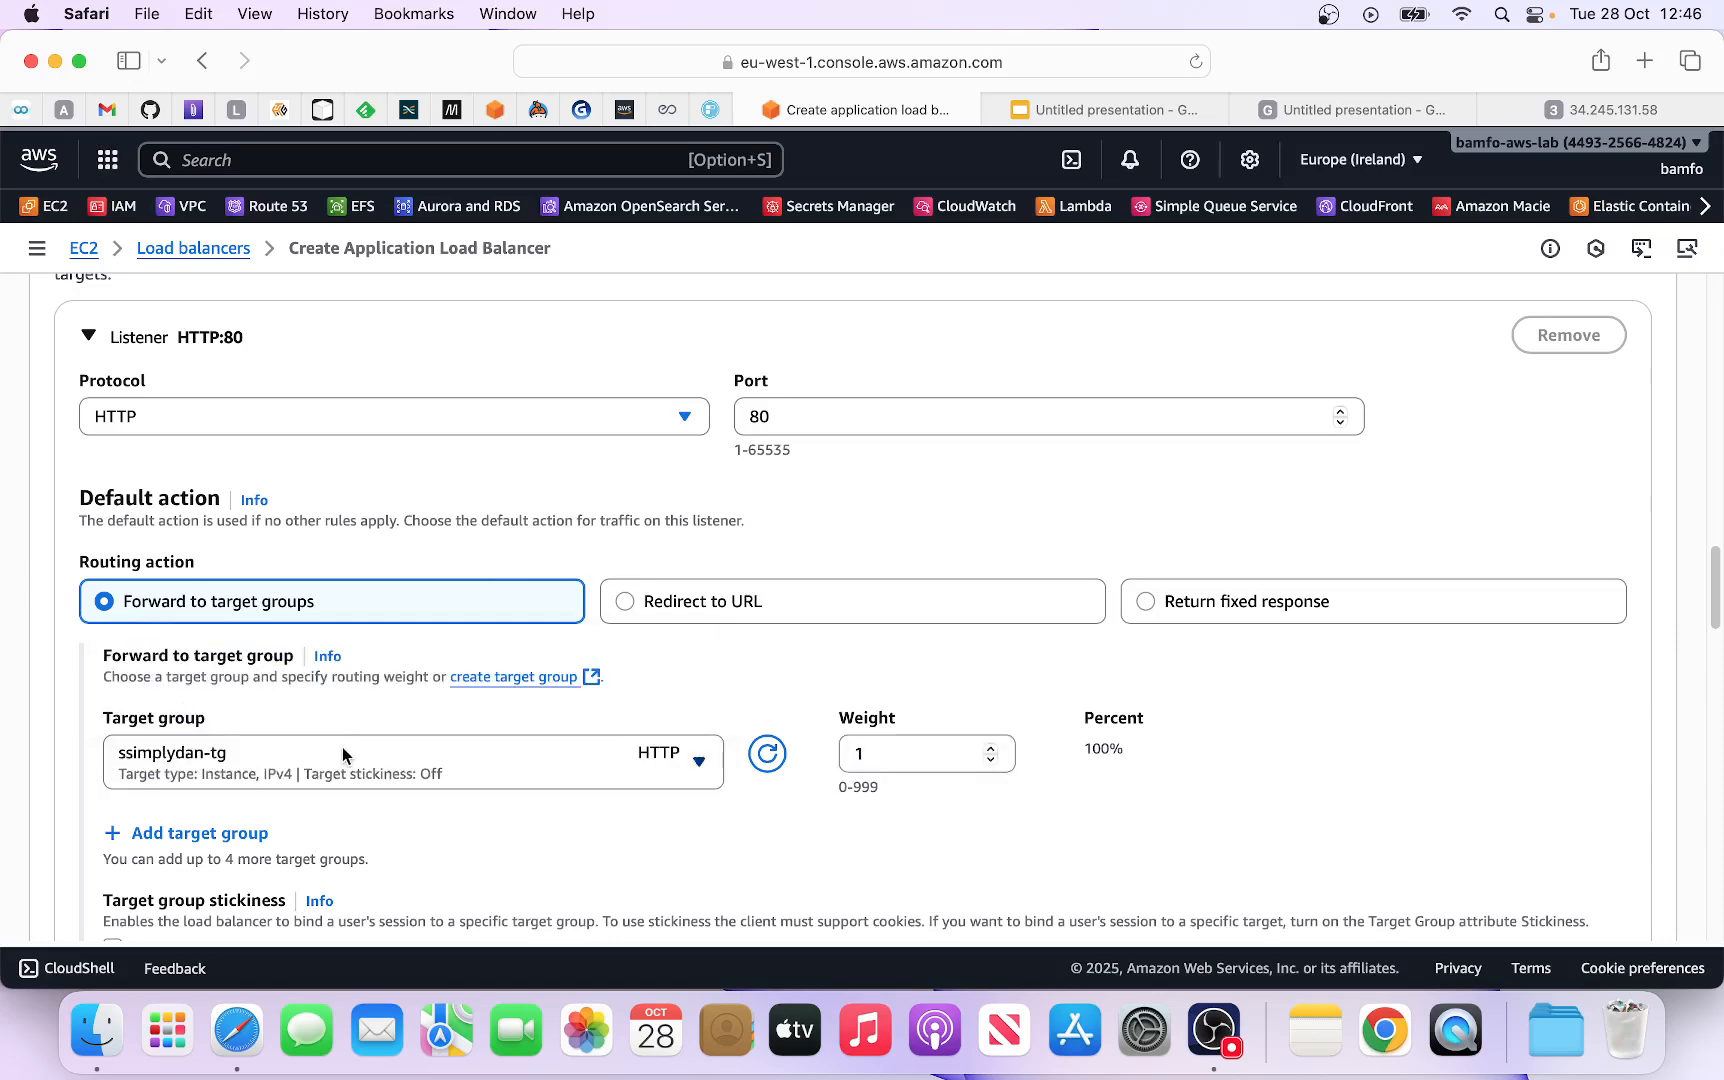
Step: Enable AWS WAF application layer security protections in front of the targets, keeping the auto-created pre-defined WAF
scroll(381, 723, down, 4)
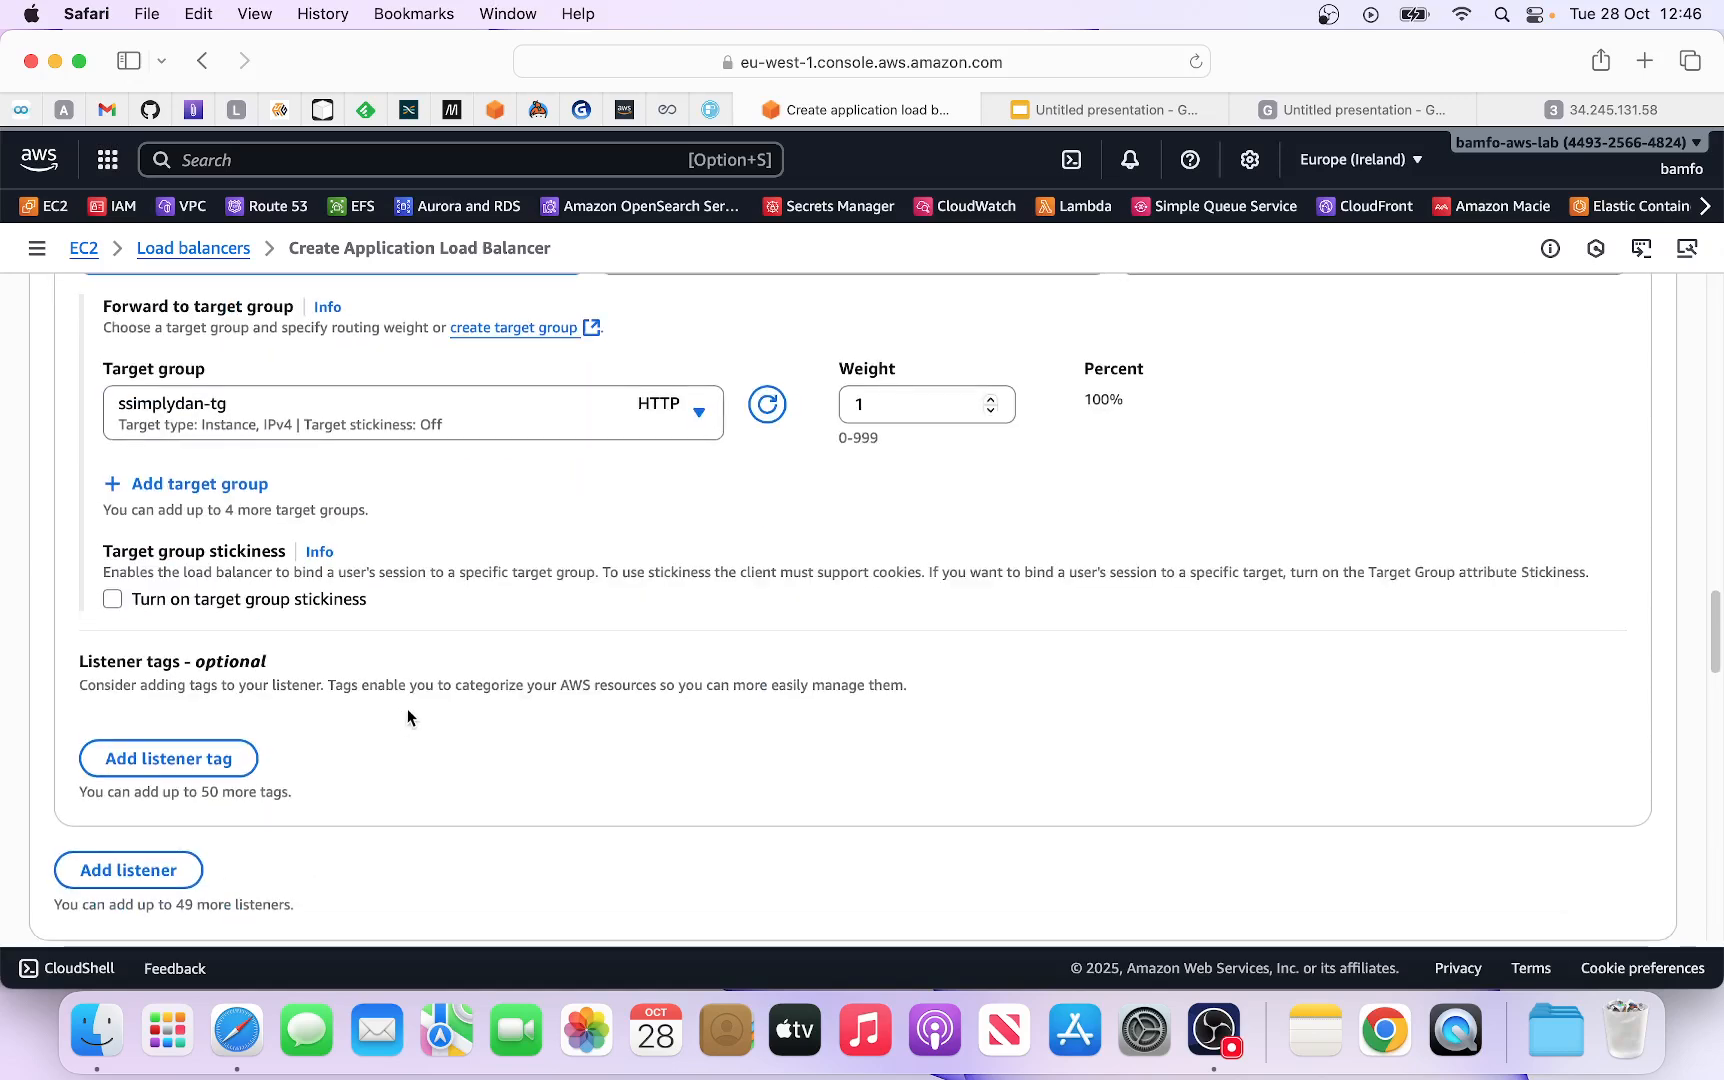
scroll(407, 712, down, 5)
scroll(482, 708, down, 1)
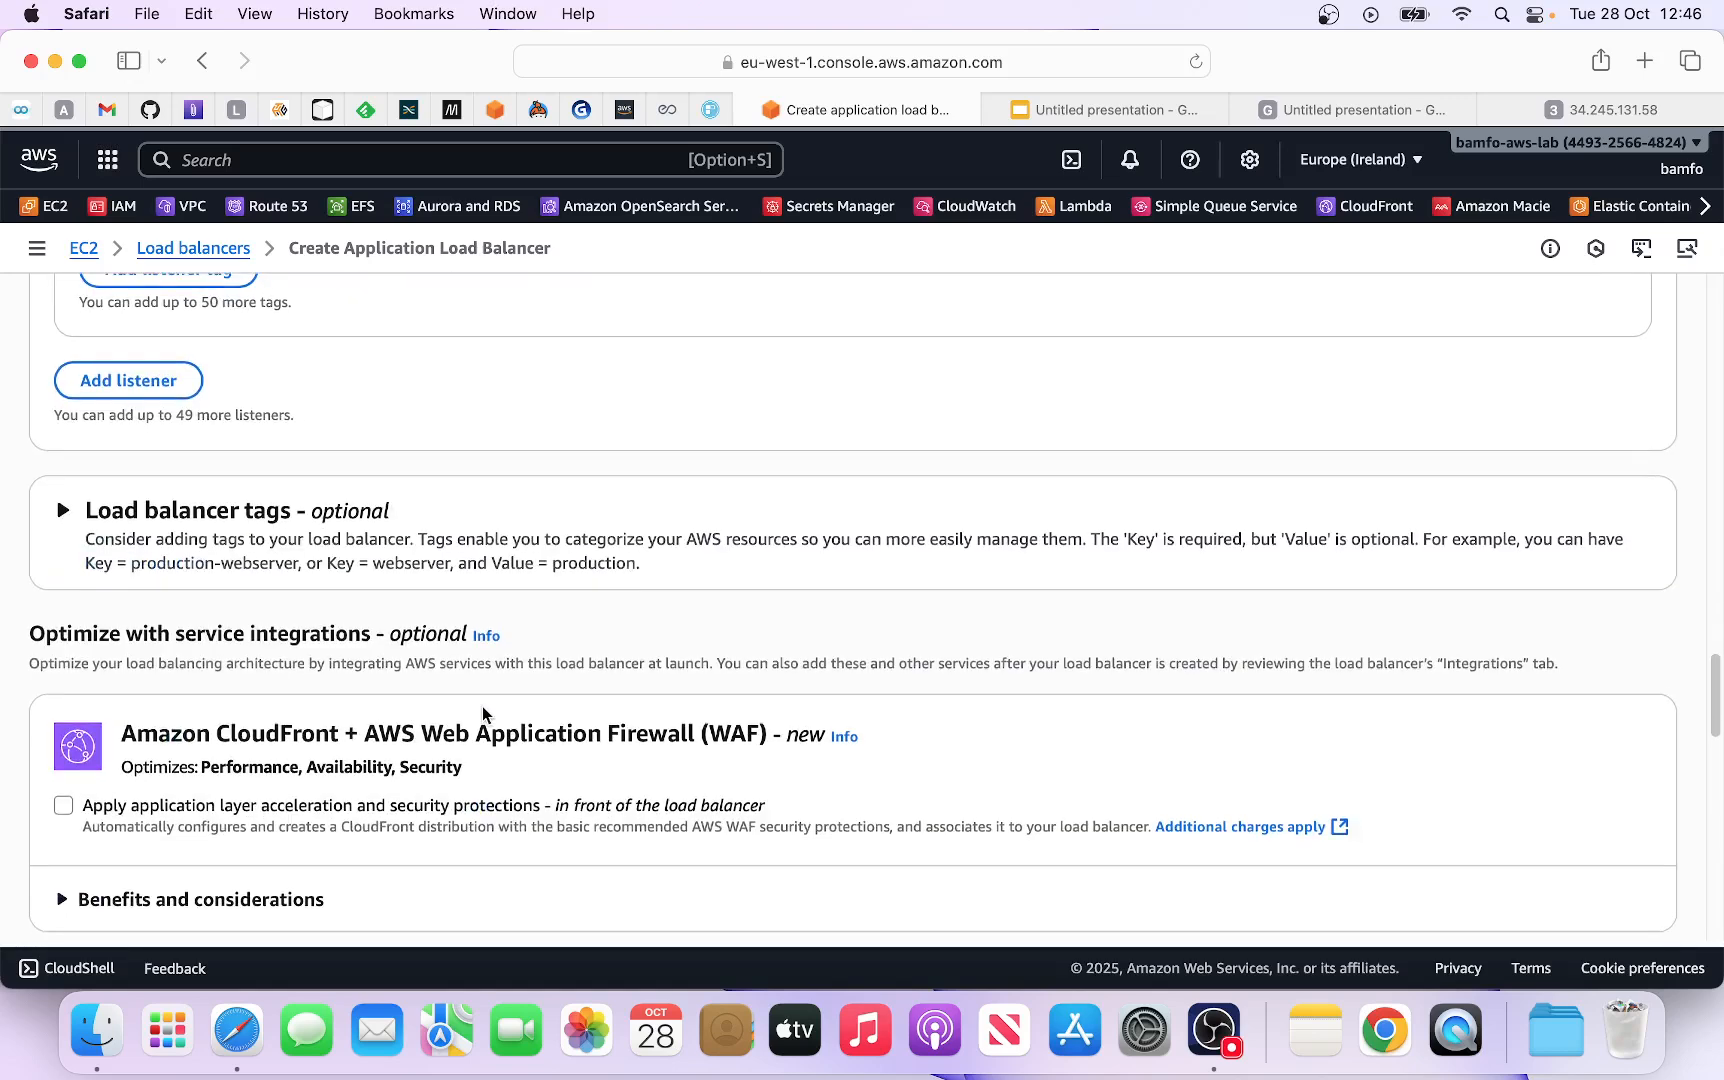
scroll(483, 712, down, 1)
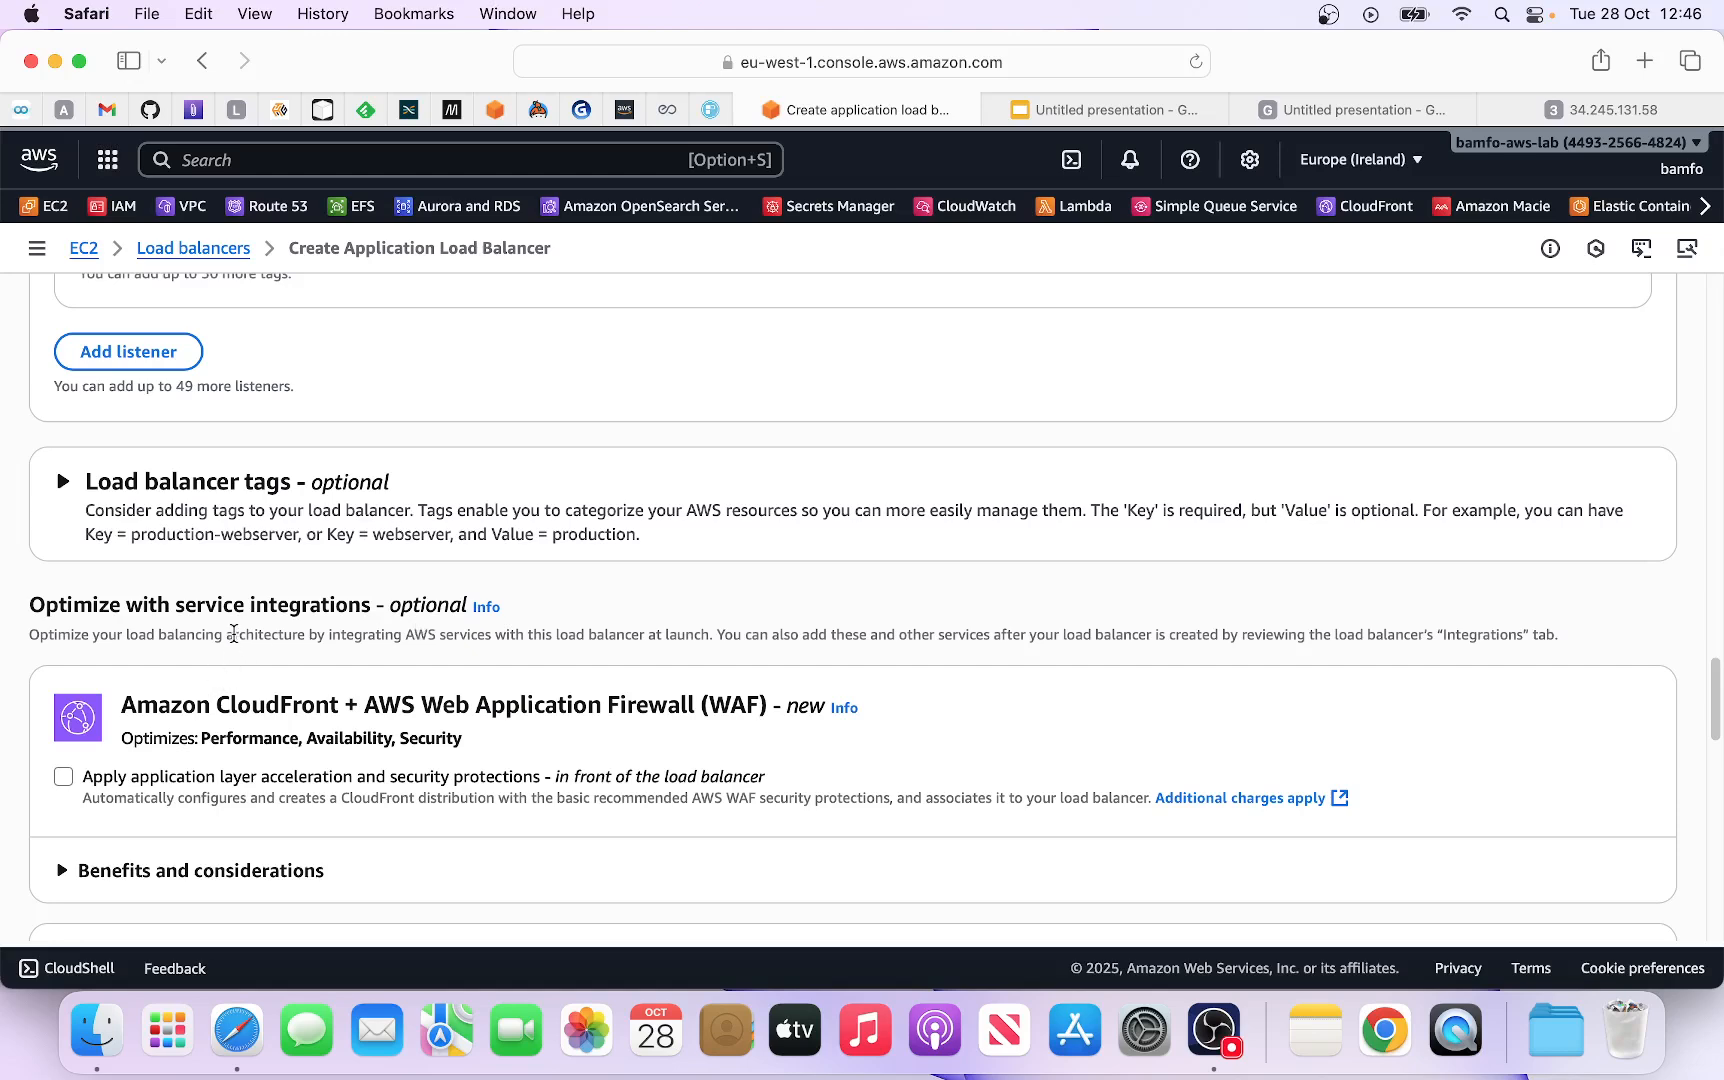
scroll(240, 627, down, 1)
scroll(228, 650, down, 2)
scroll(215, 677, down, 2)
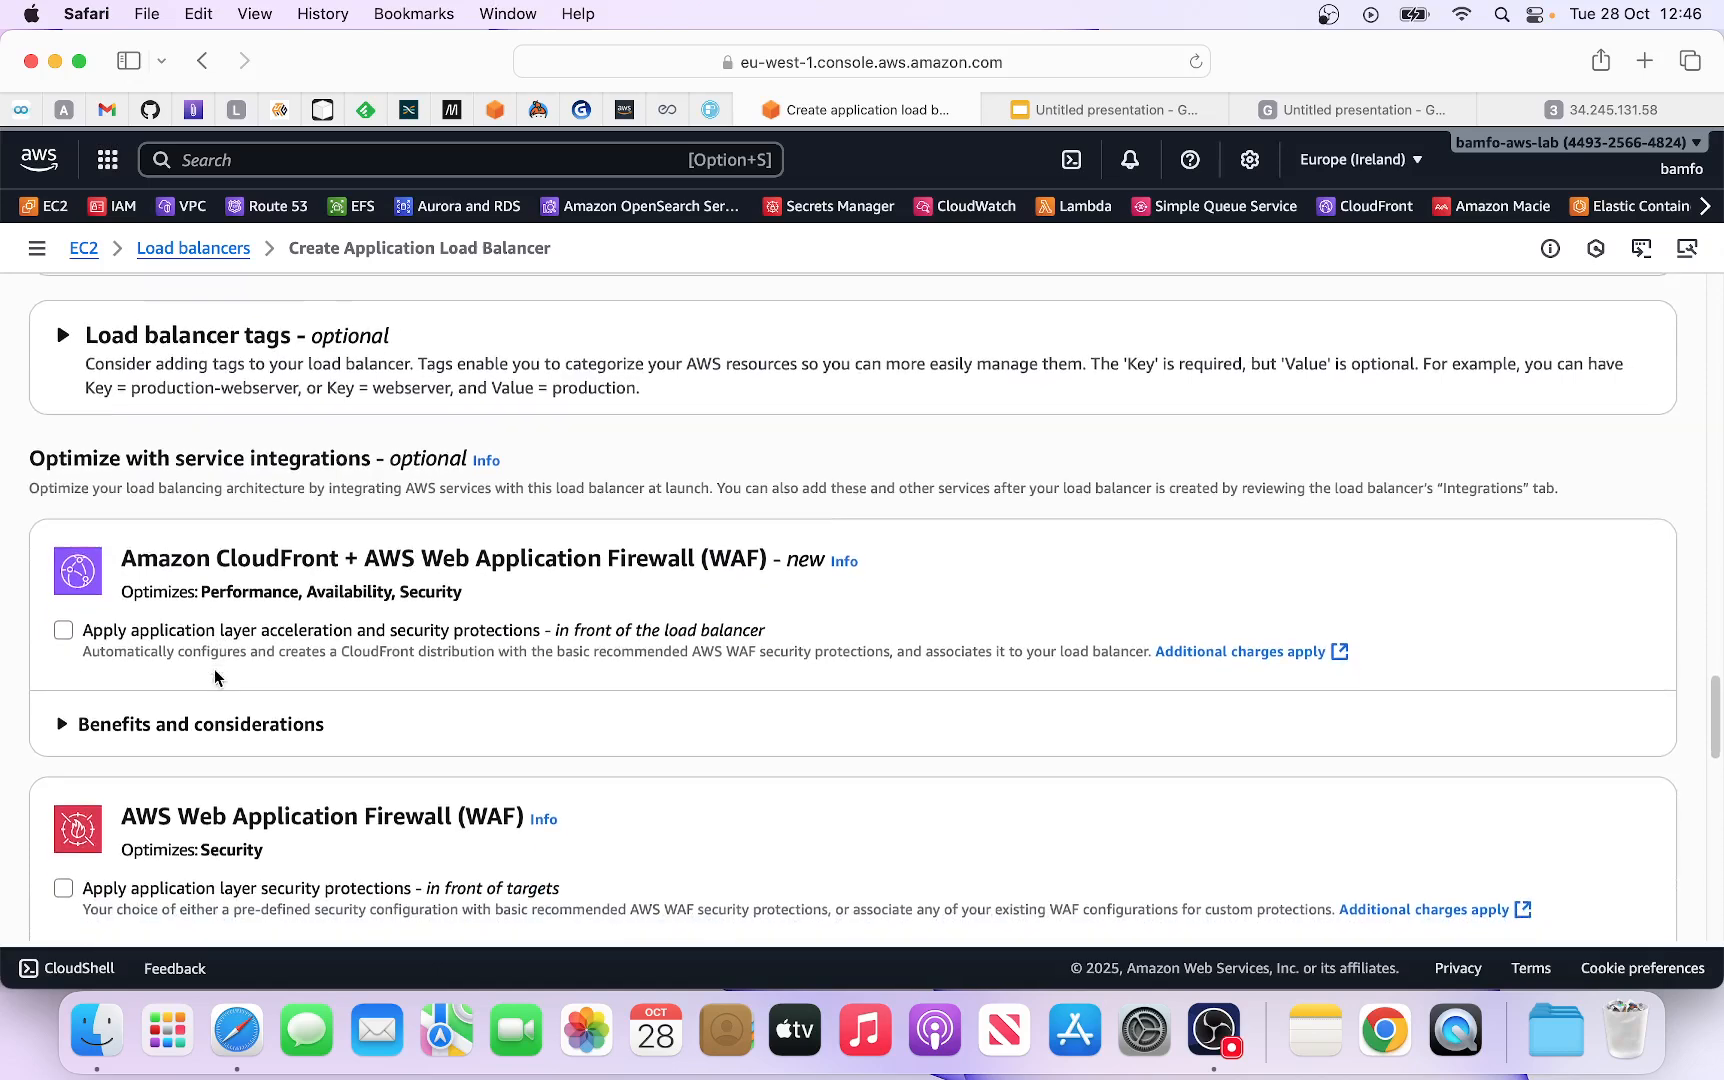
scroll(215, 677, down, 3)
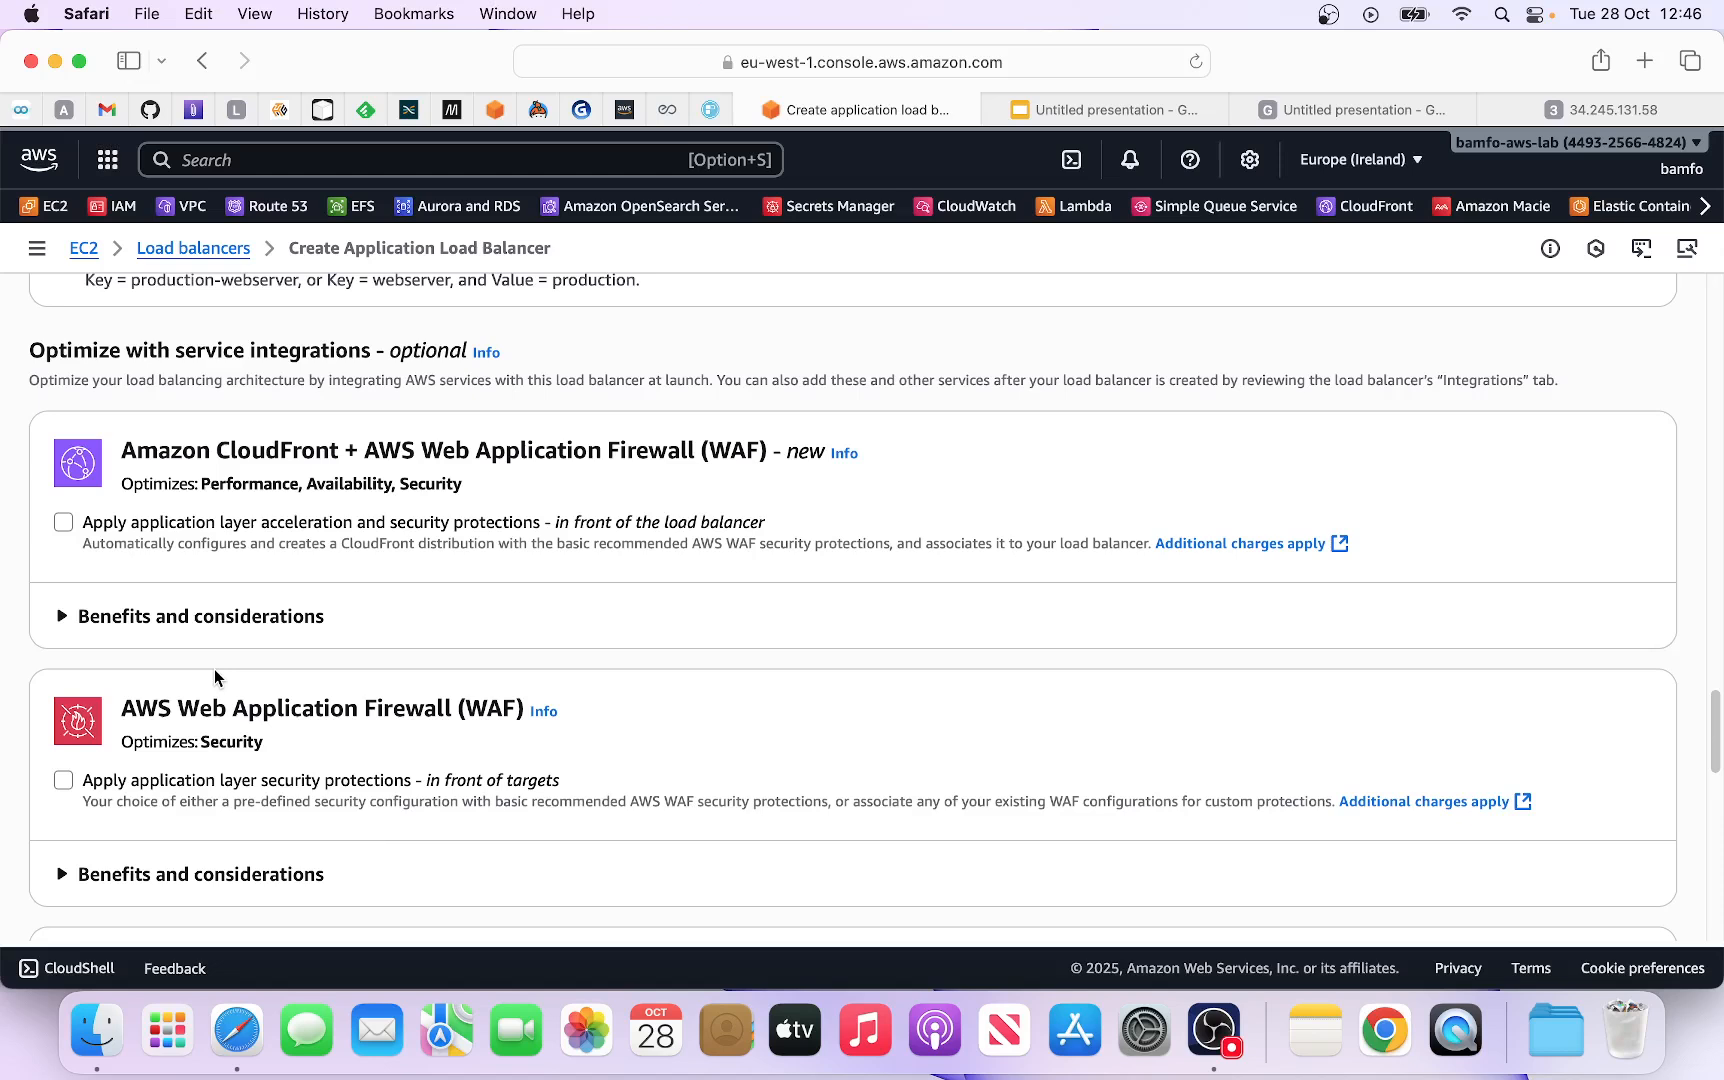
scroll(215, 677, down, 2)
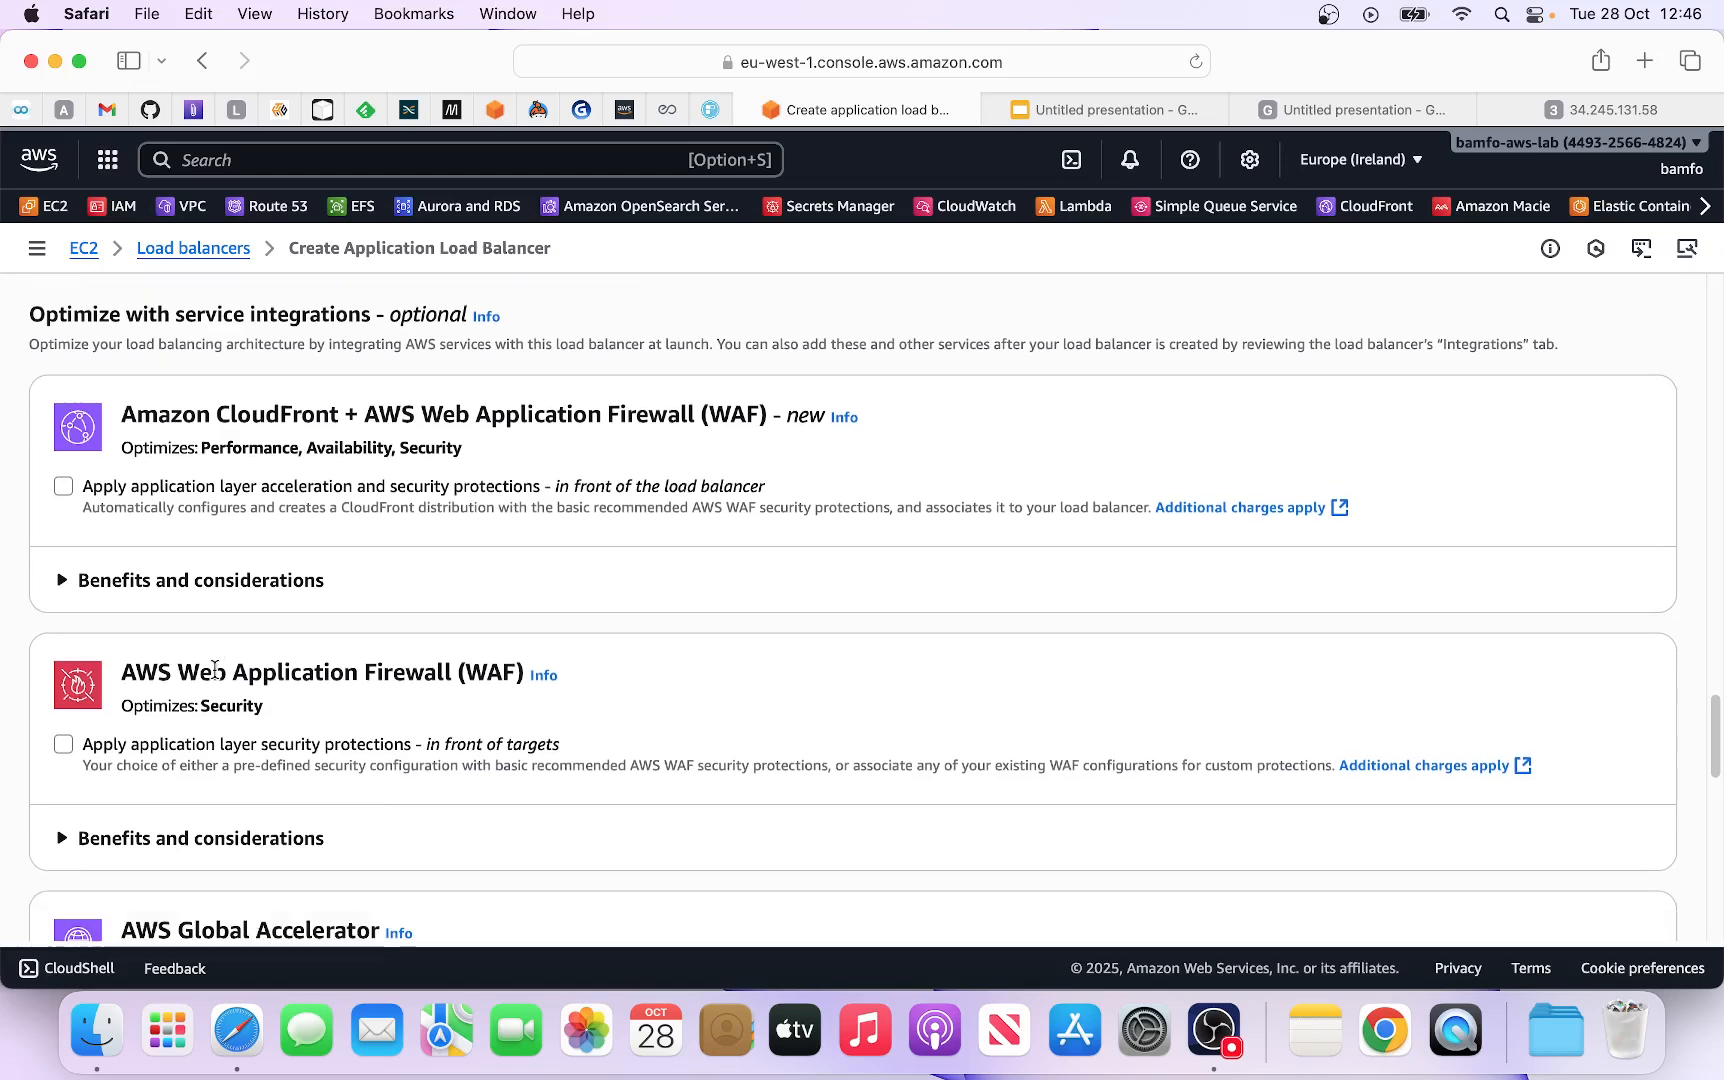
click(63, 716)
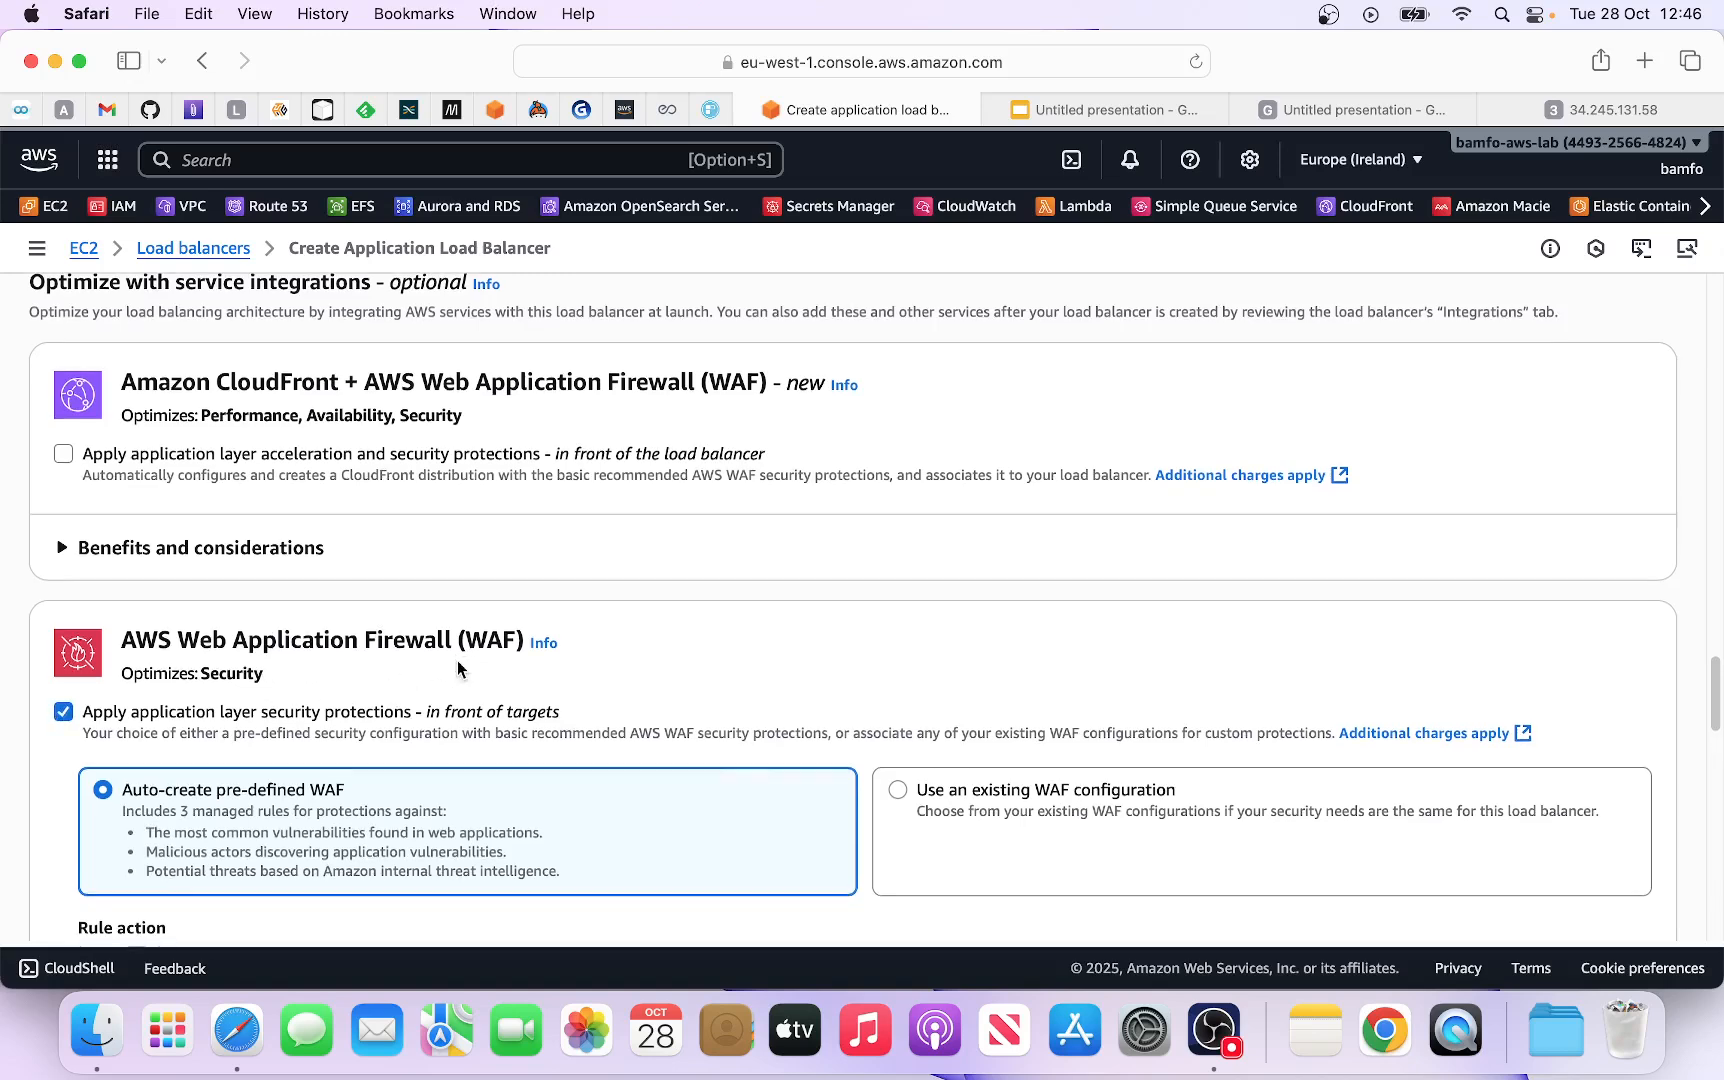
scroll(458, 668, down, 1)
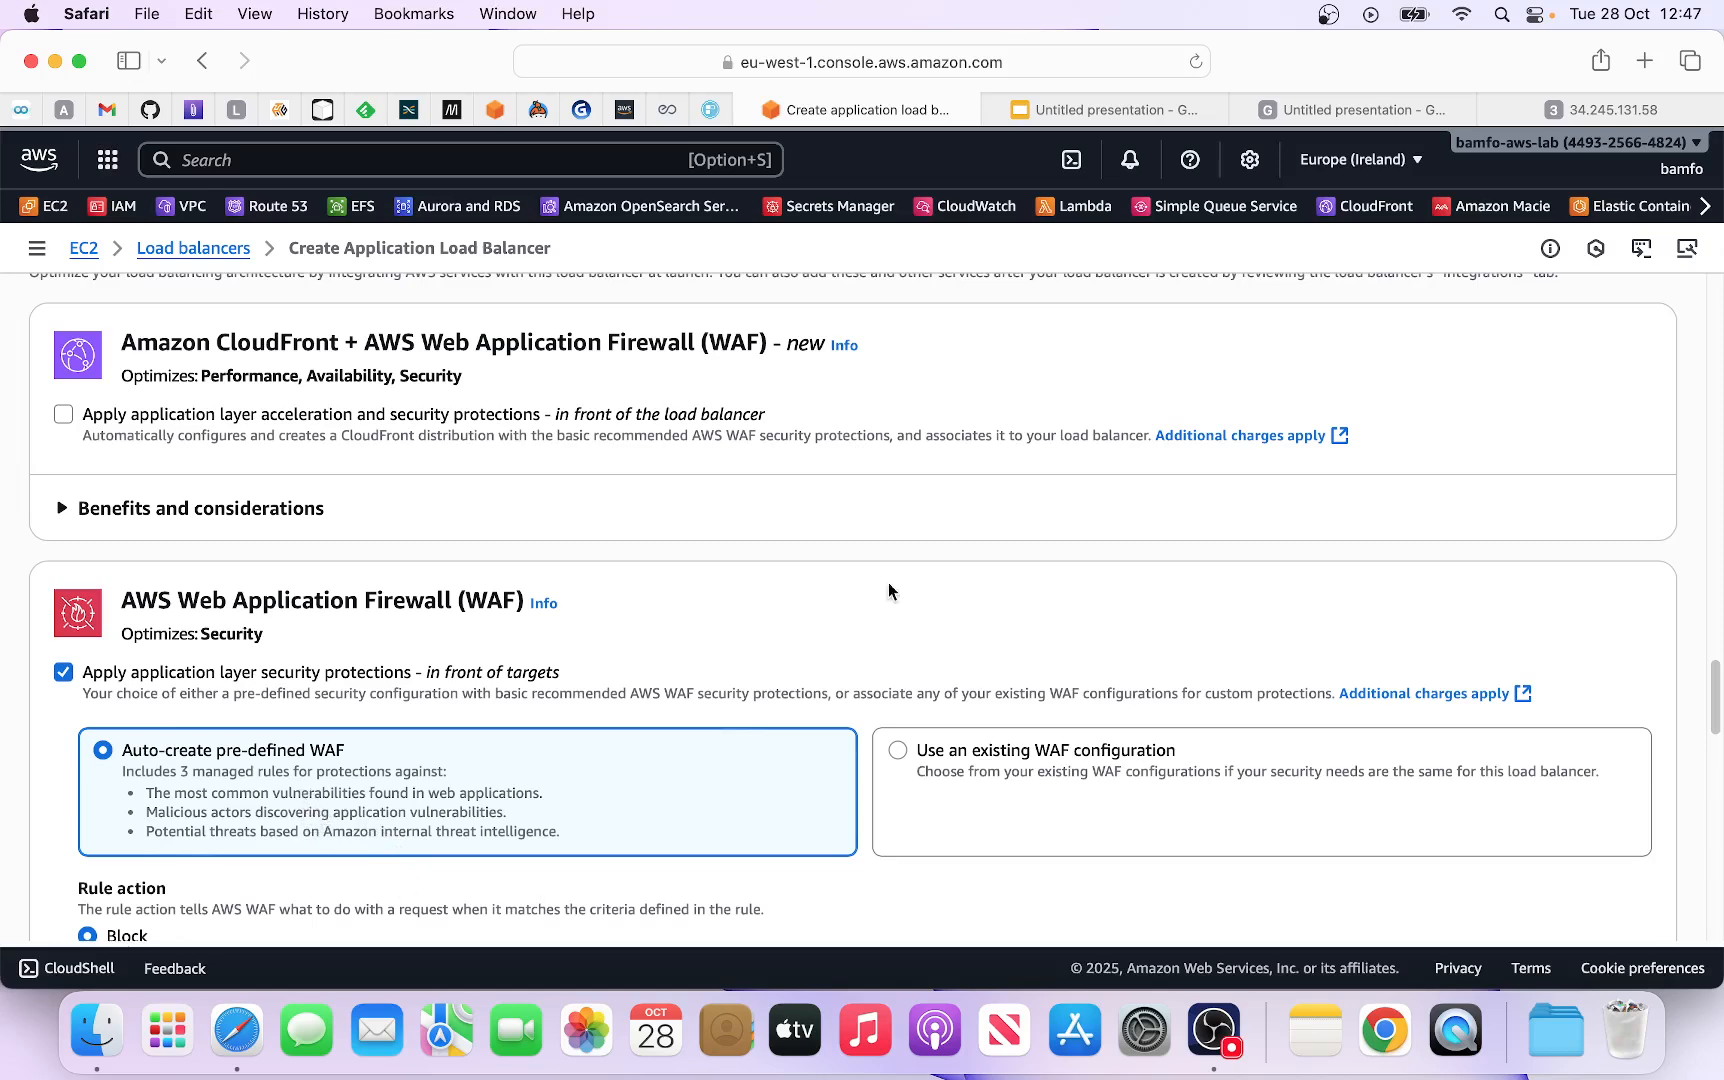
Step: Switch to Google Slides, view the AWS WAF rule set diagram as a full-screen slideshow, and return to the load balancer form
click(1368, 110)
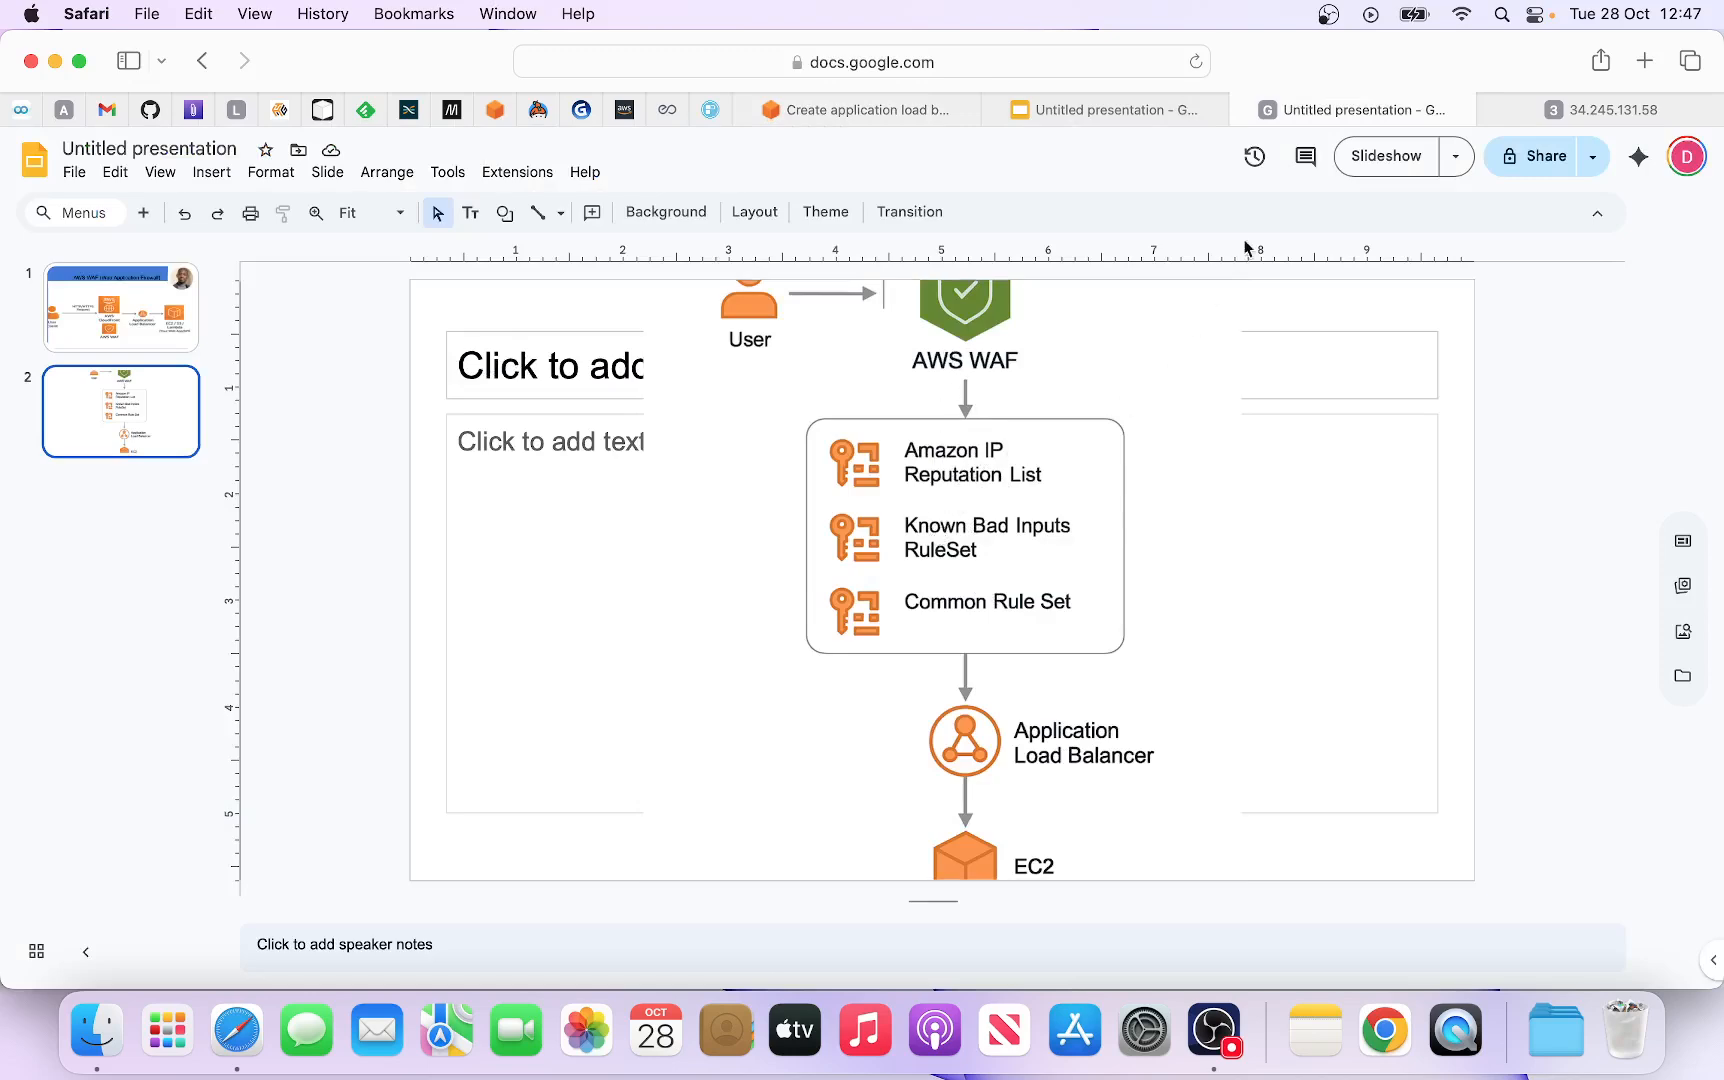
click(1386, 156)
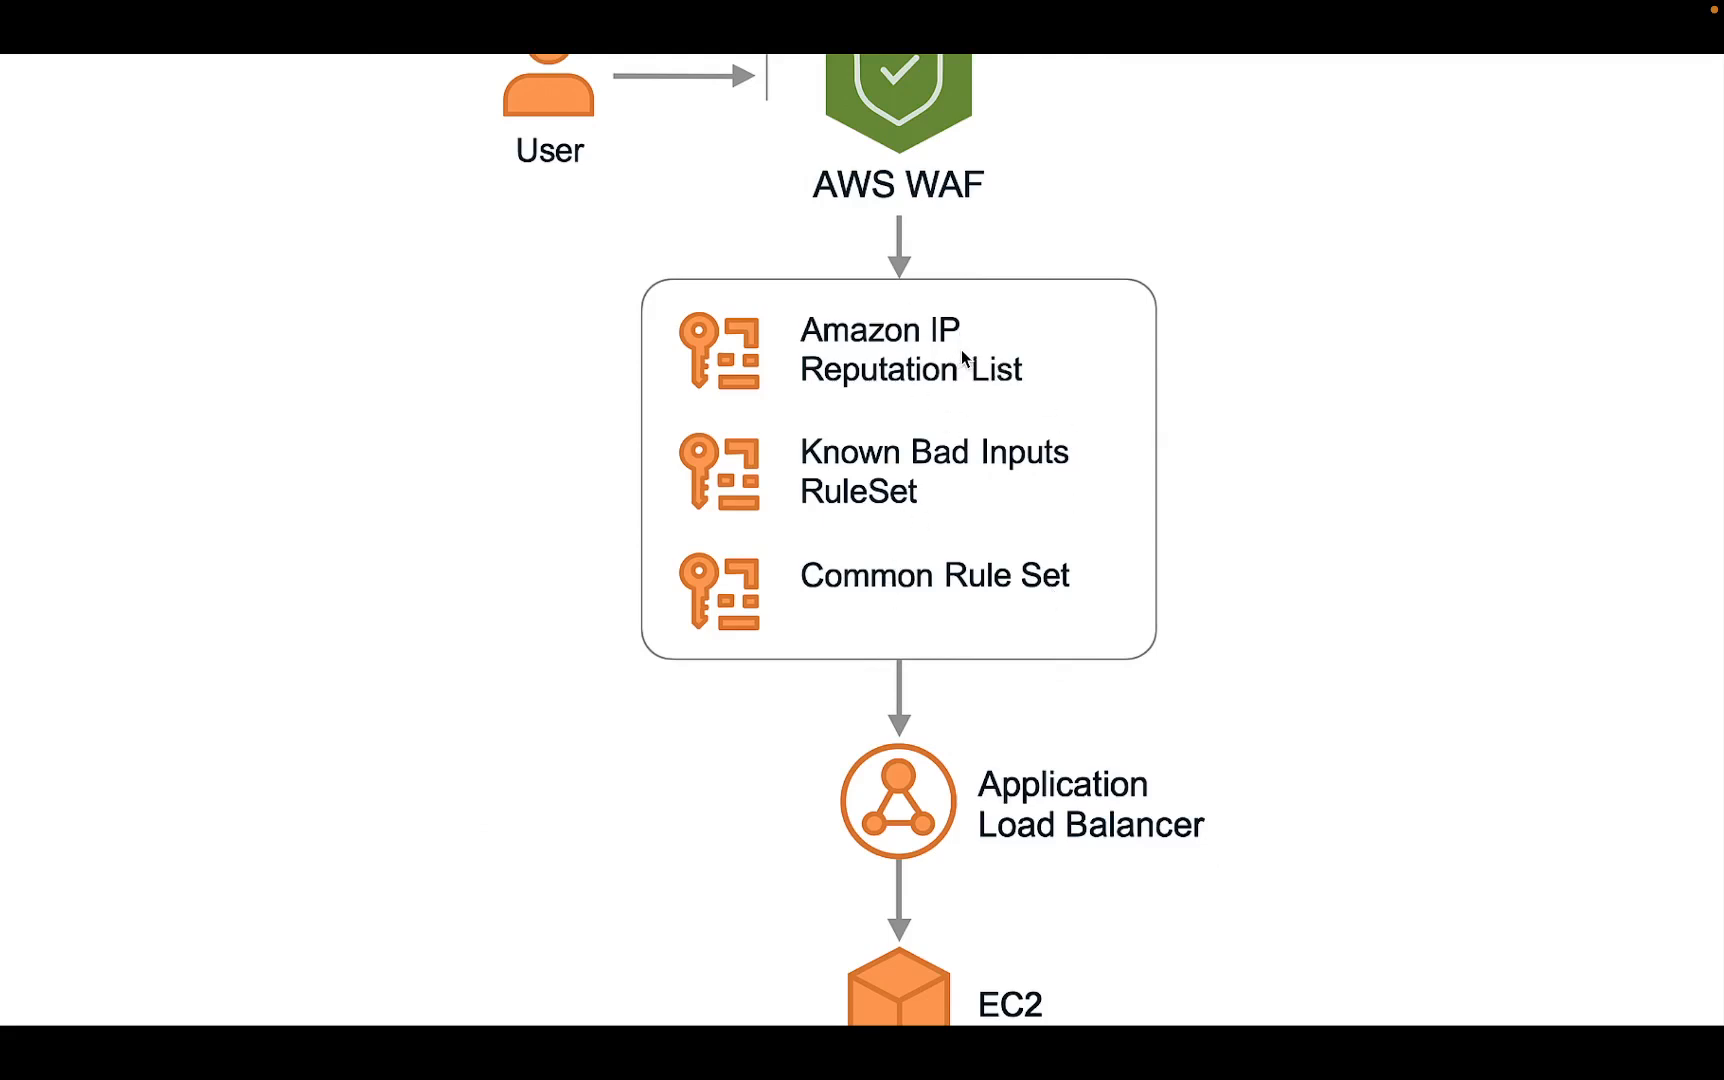
key(Escape)
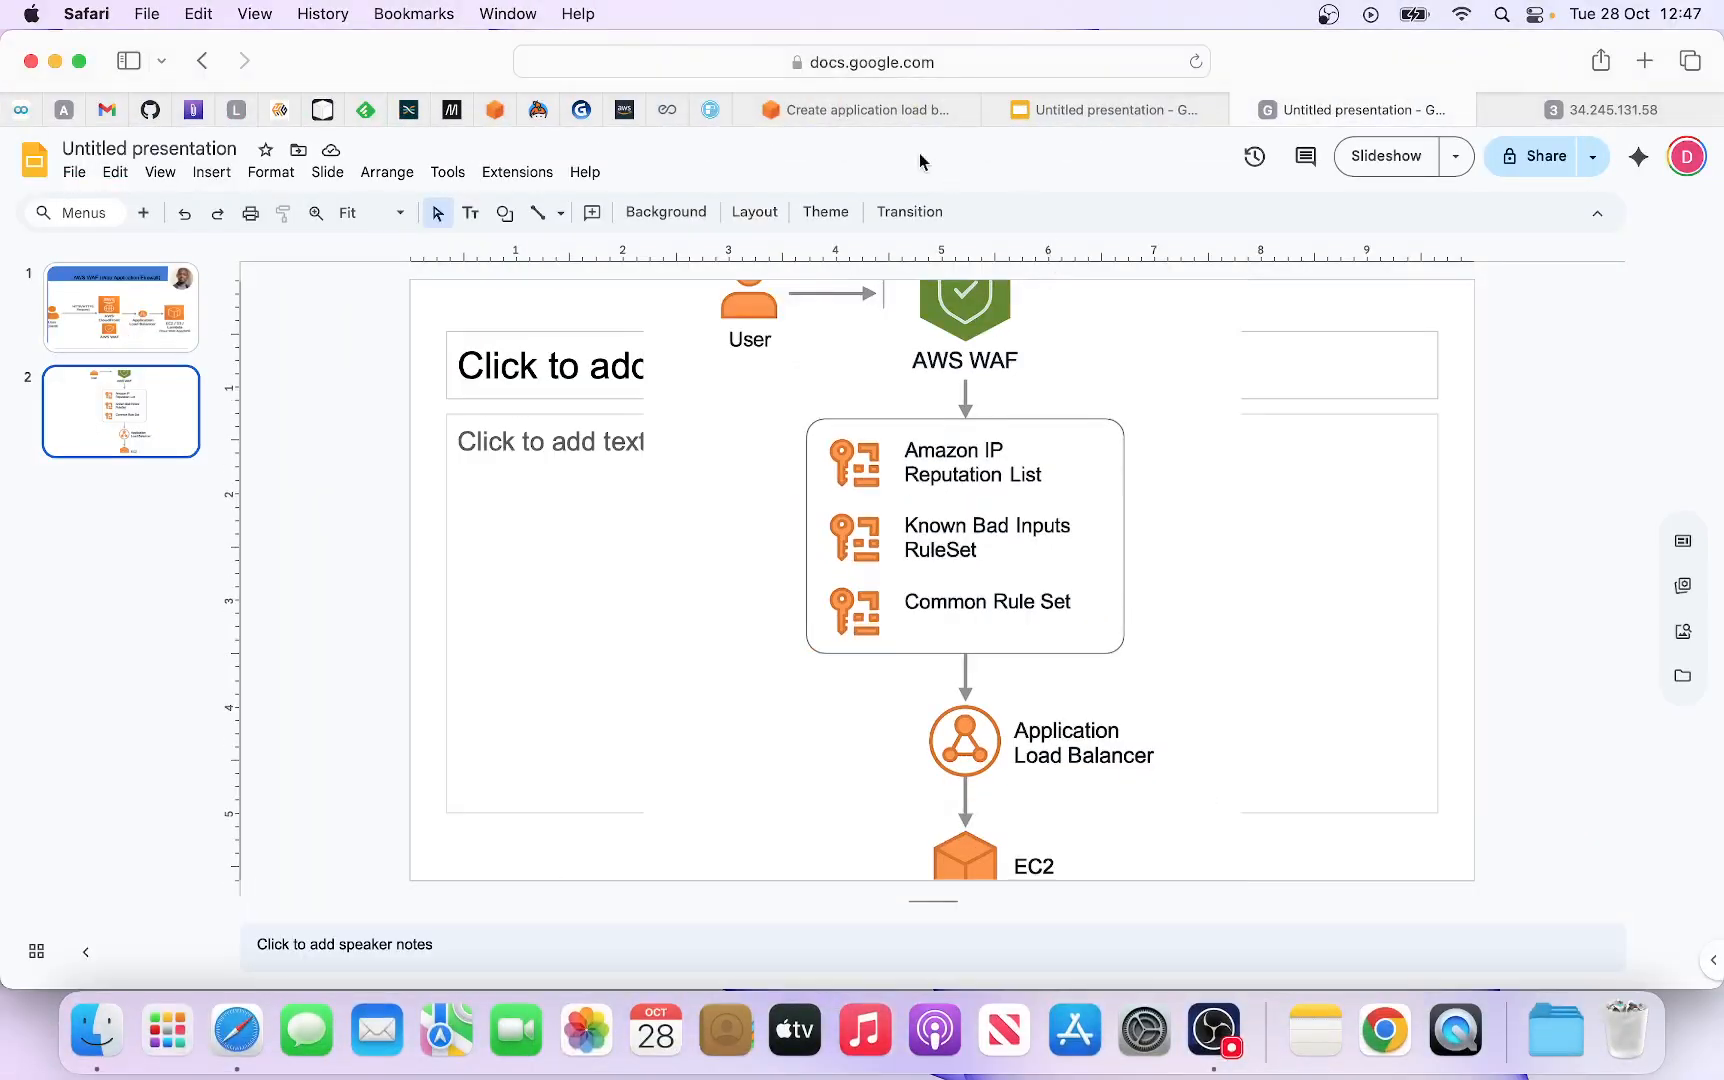
click(875, 115)
Step: Examine the pre-defined WAF's rule action and resource name options, and expand its benefits and considerations
scroll(533, 675, down, 1)
scroll(533, 675, down, 3)
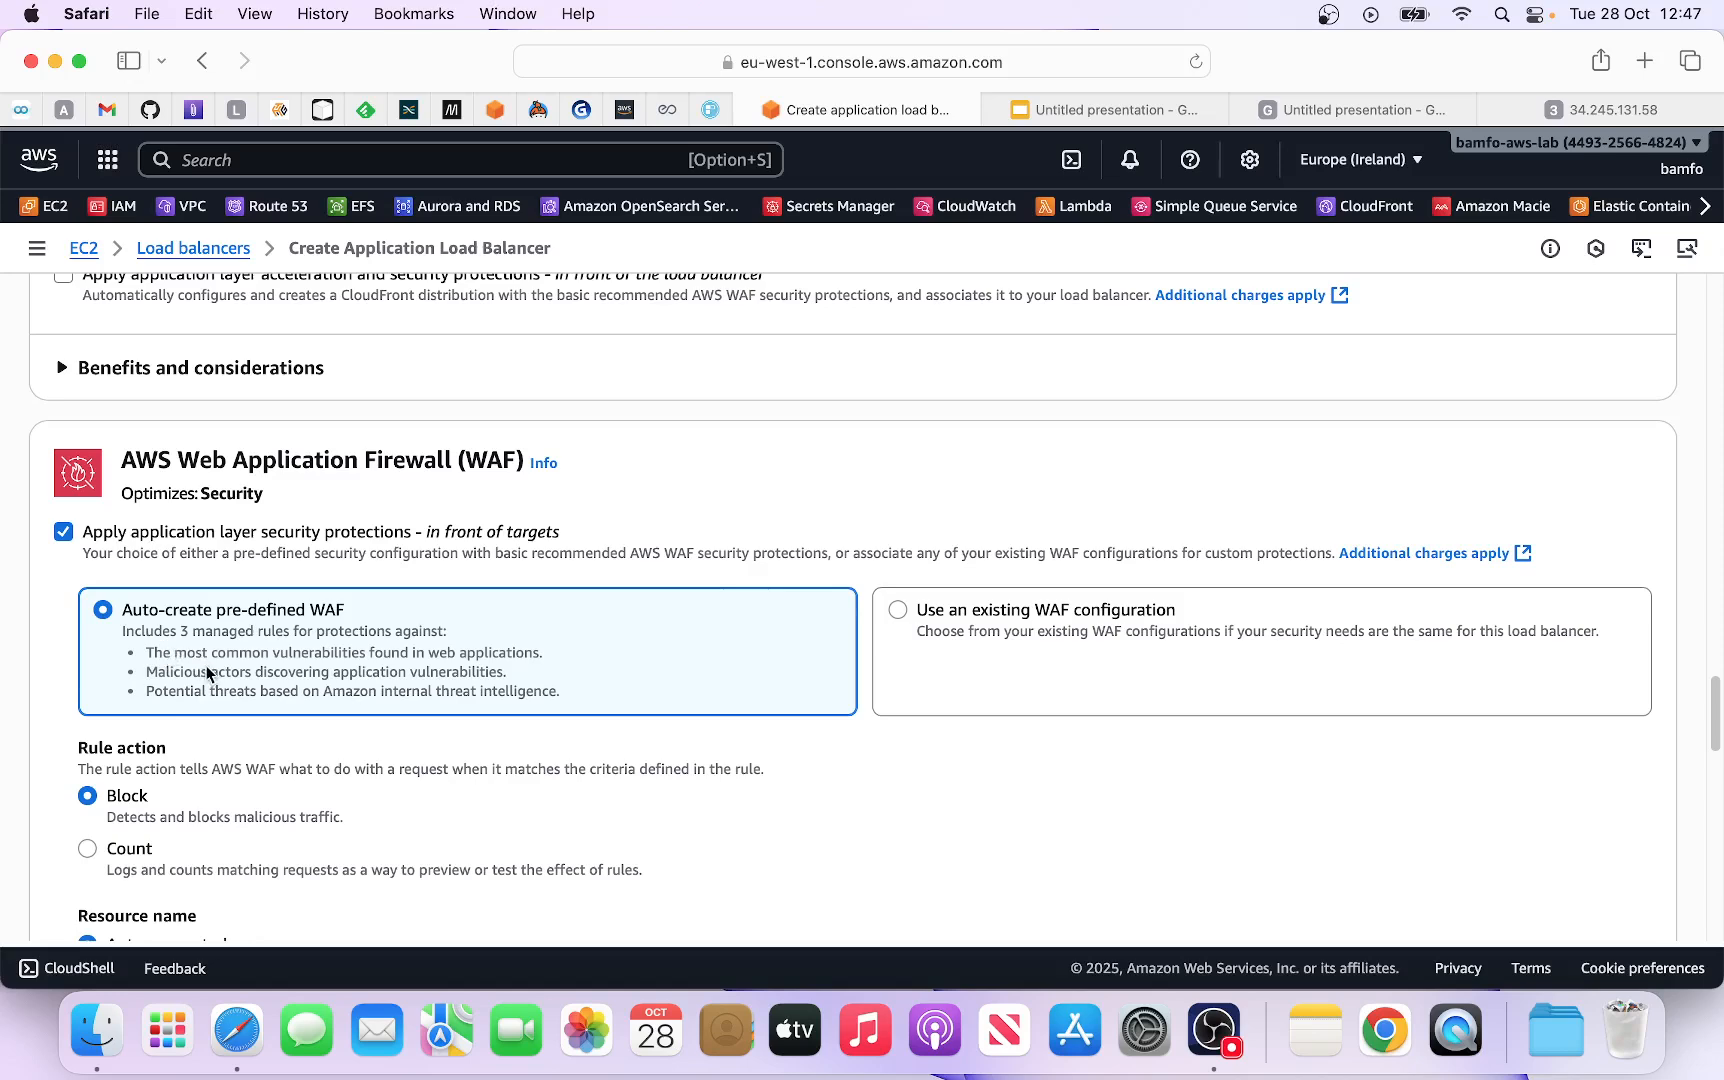
scroll(190, 715, down, 1)
scroll(194, 716, down, 2)
scroll(197, 706, down, 2)
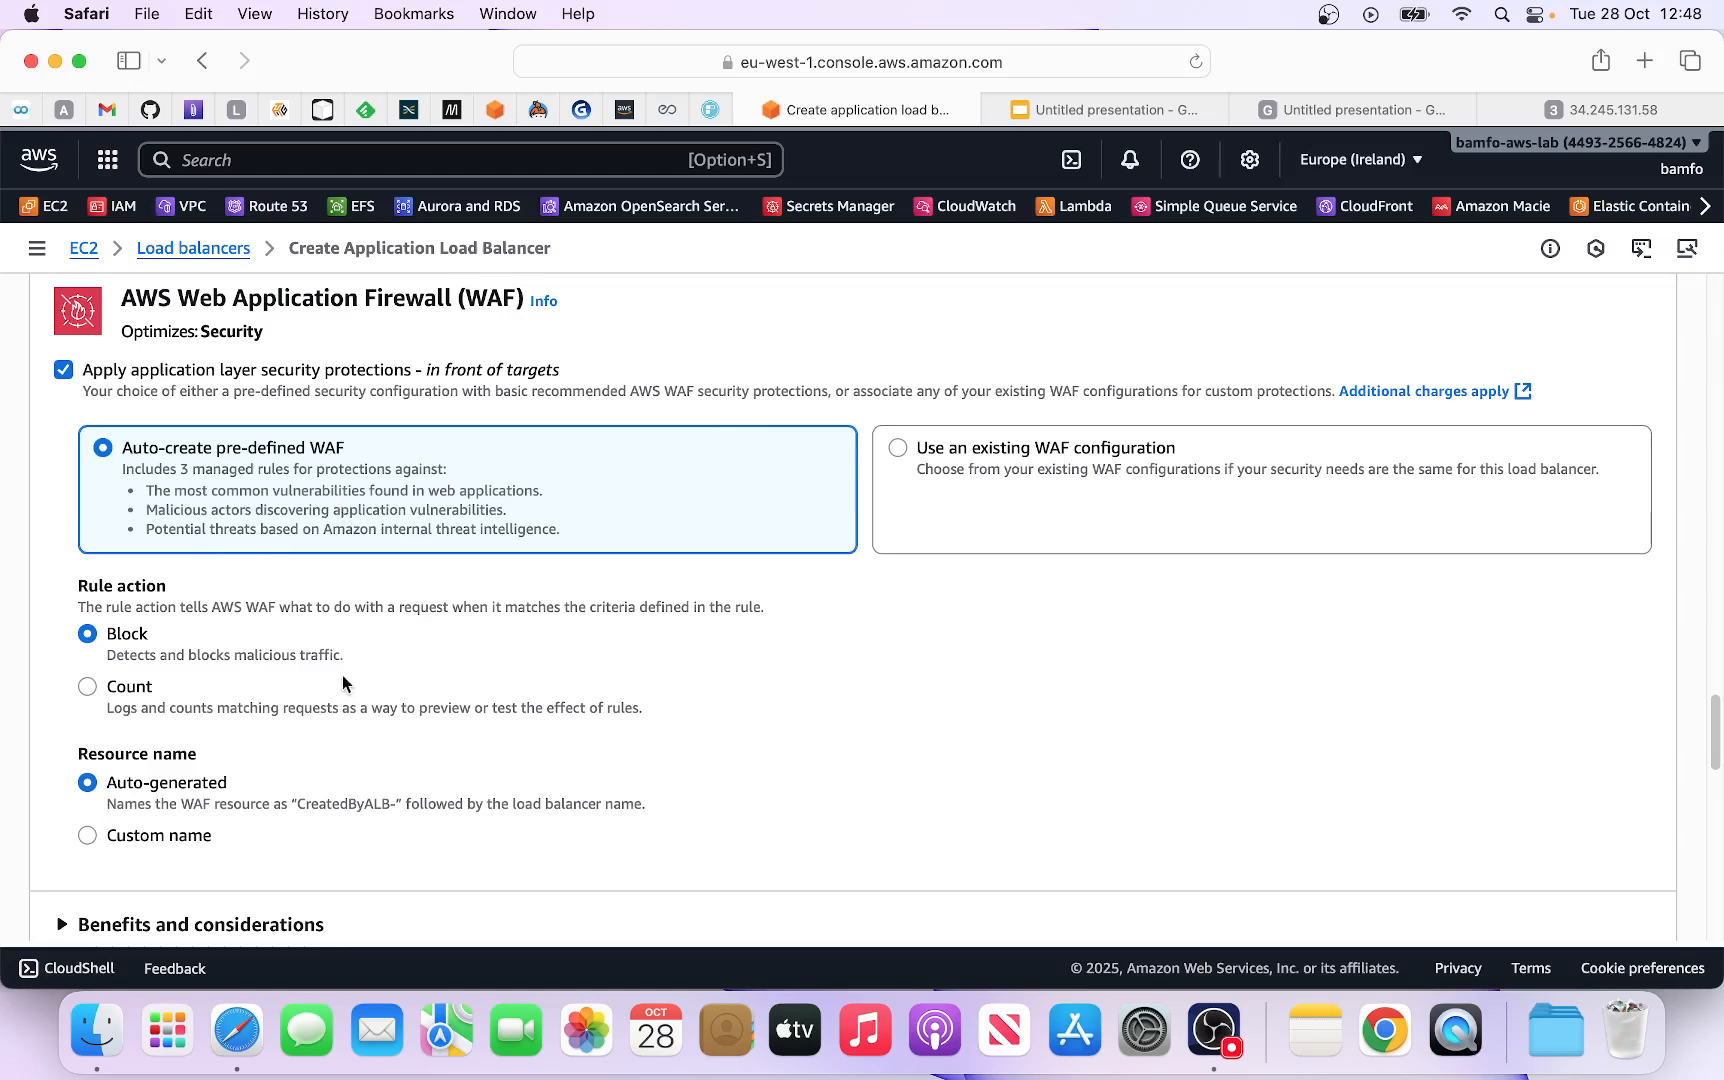
scroll(340, 700, down, 1)
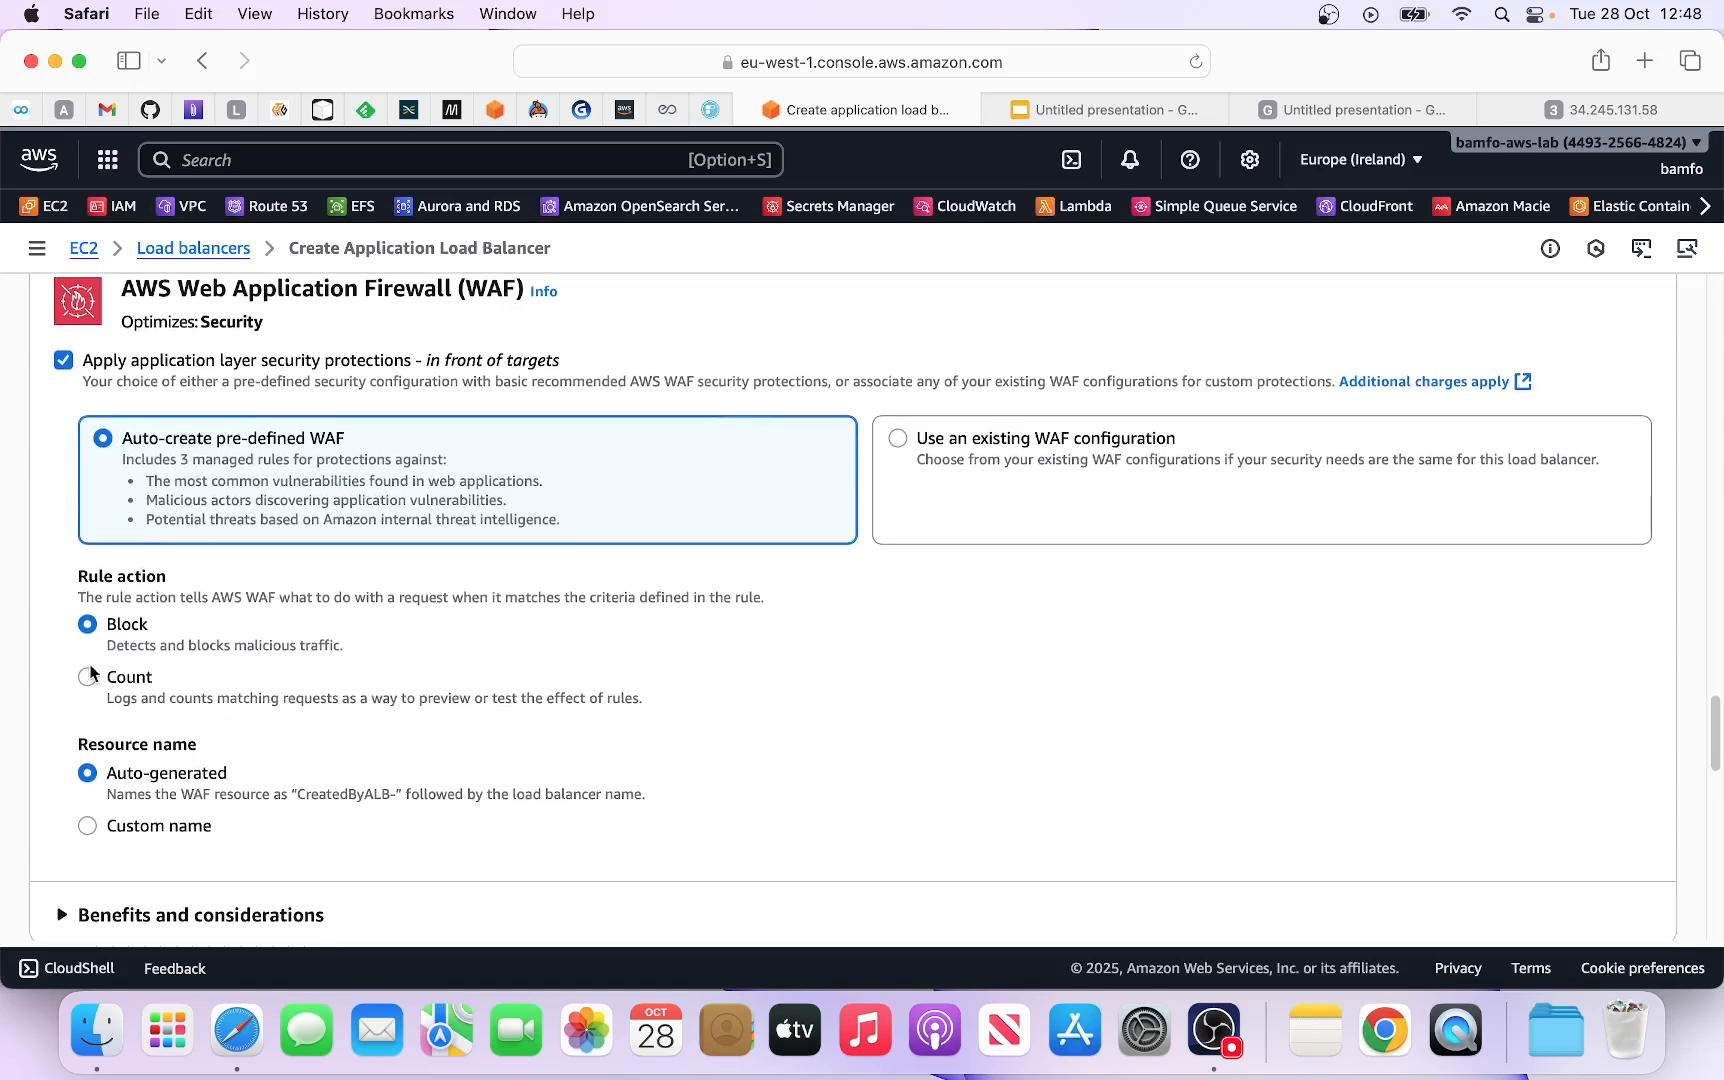
scroll(155, 570, down, 2)
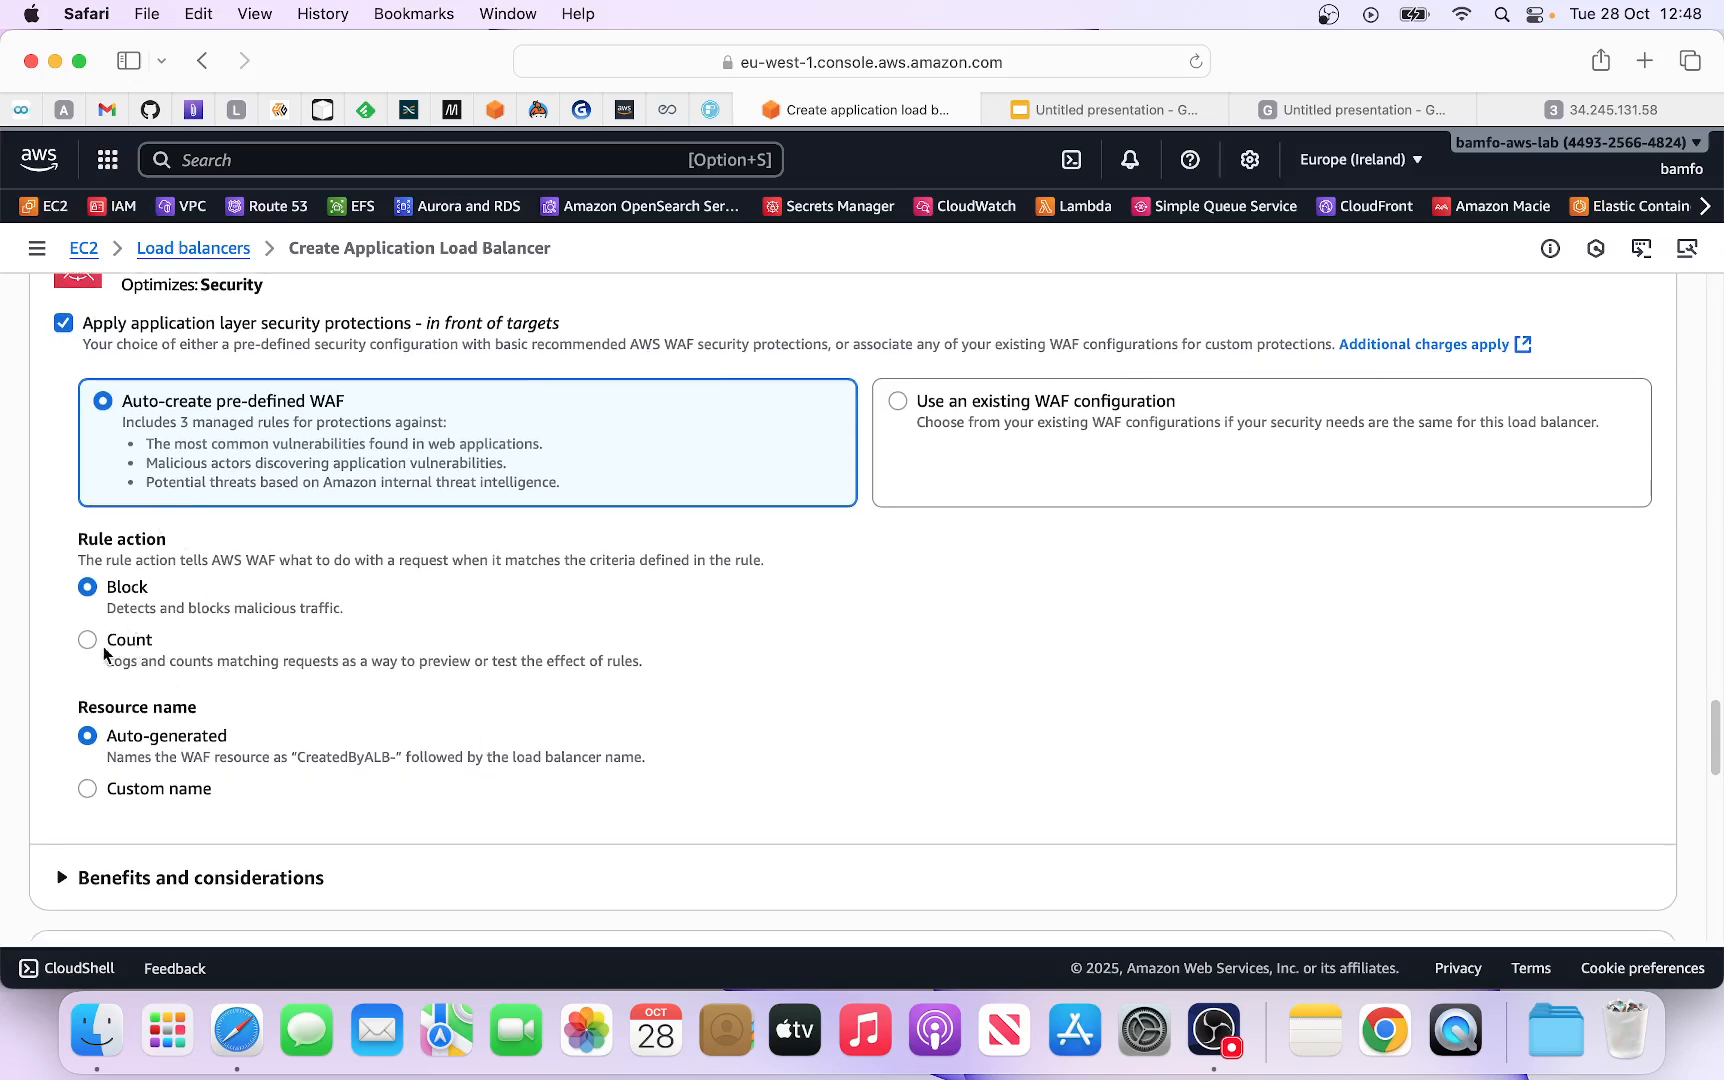
scroll(370, 665, down, 1)
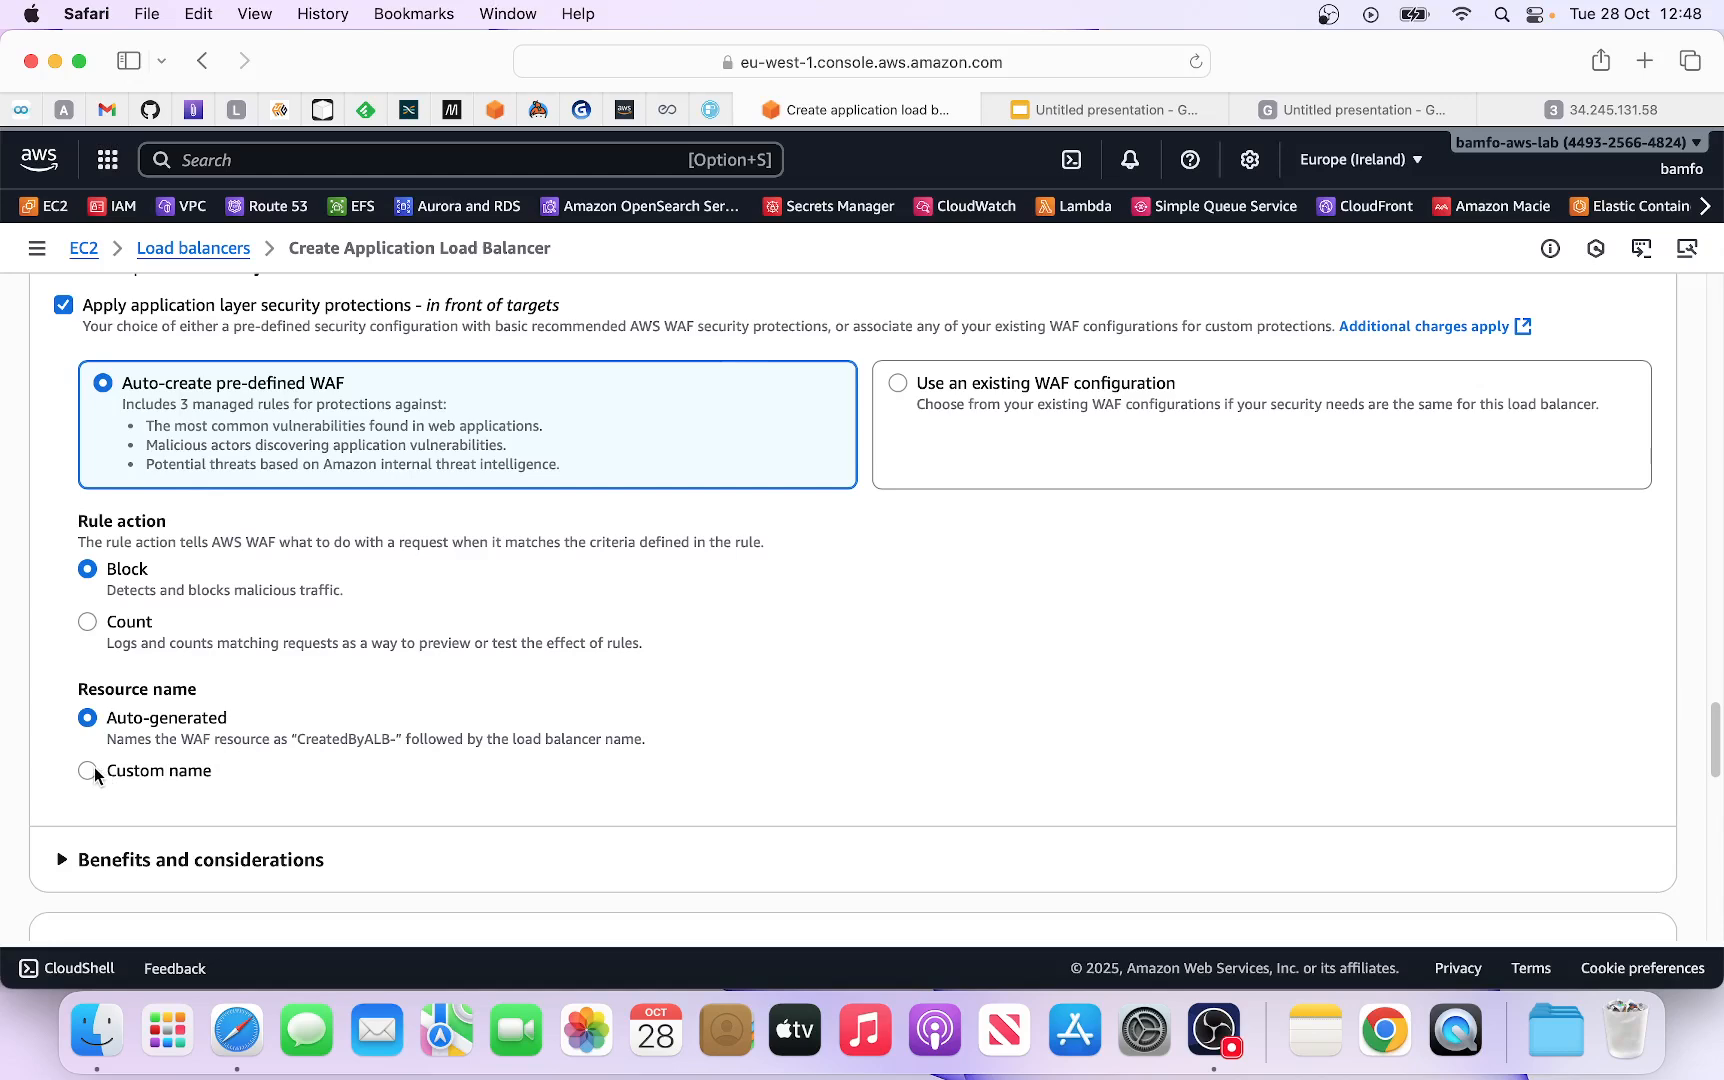
scroll(316, 758, down, 4)
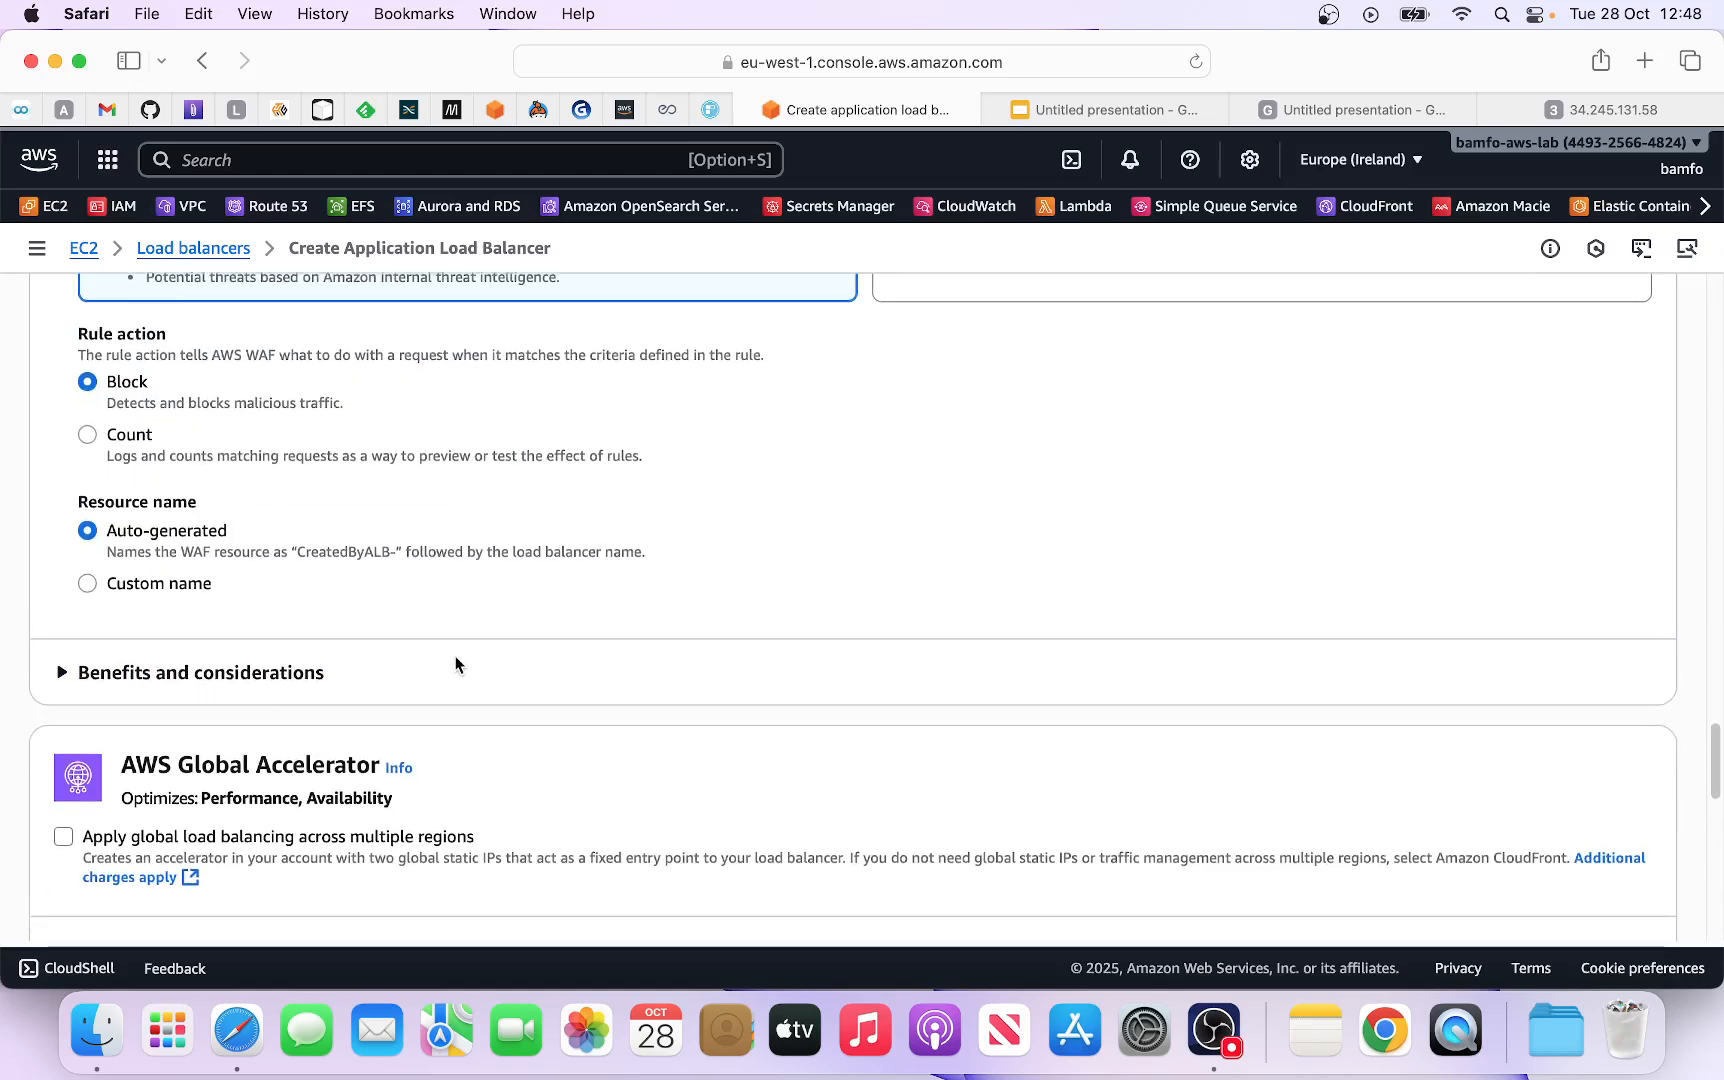
click(68, 658)
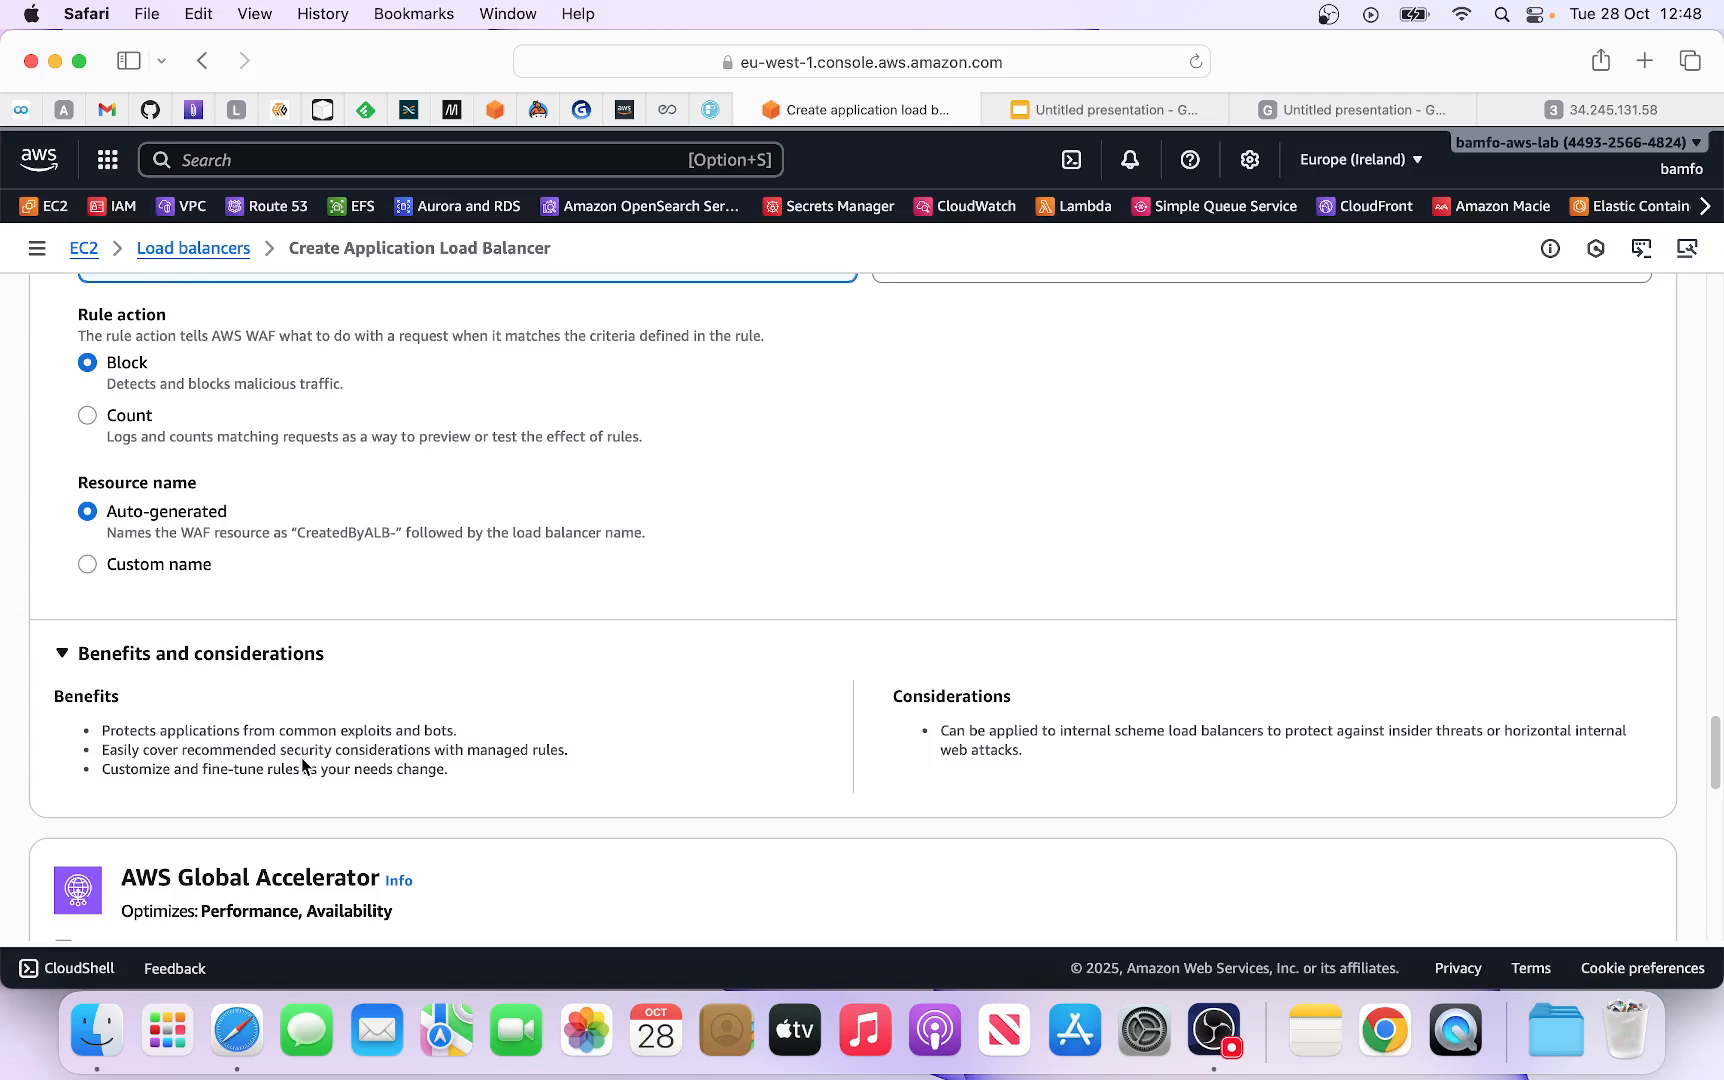
Step: Create the simplydan-elb load balancer with the configured WAF integration and look over its details and listener
scroll(304, 760, down, 5)
scroll(354, 688, down, 15)
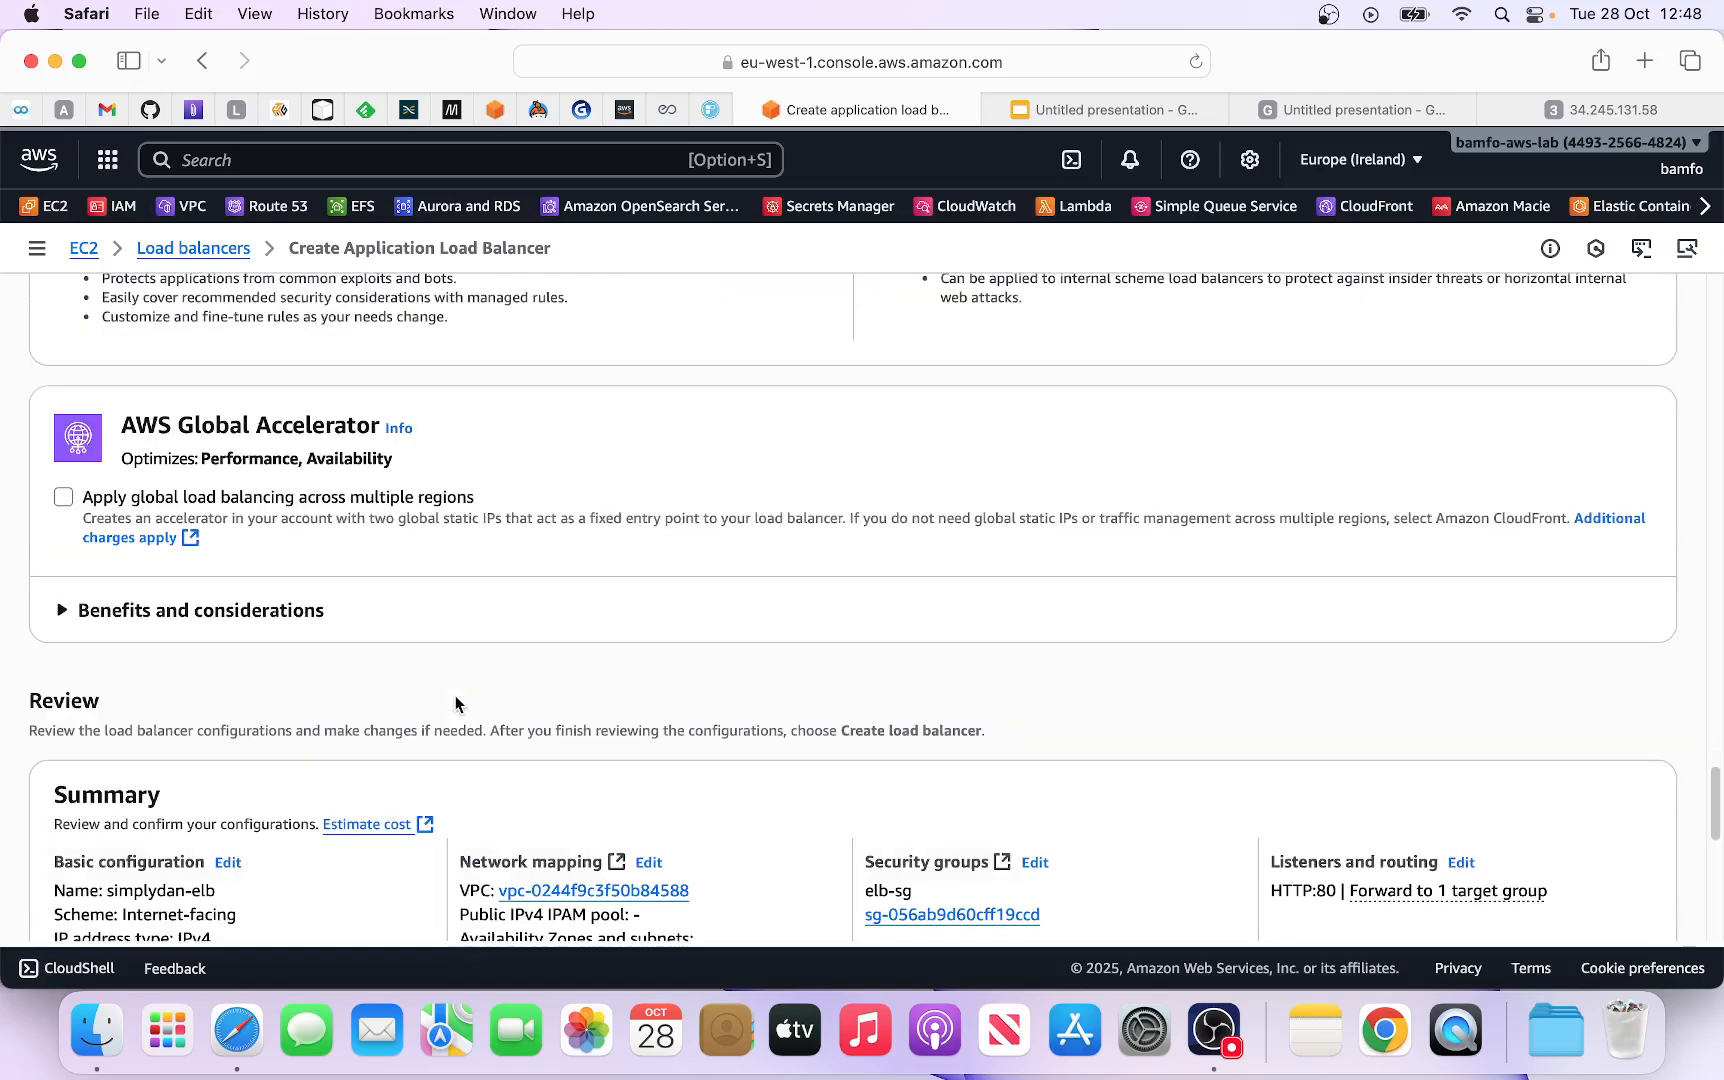
scroll(471, 720, down, 3)
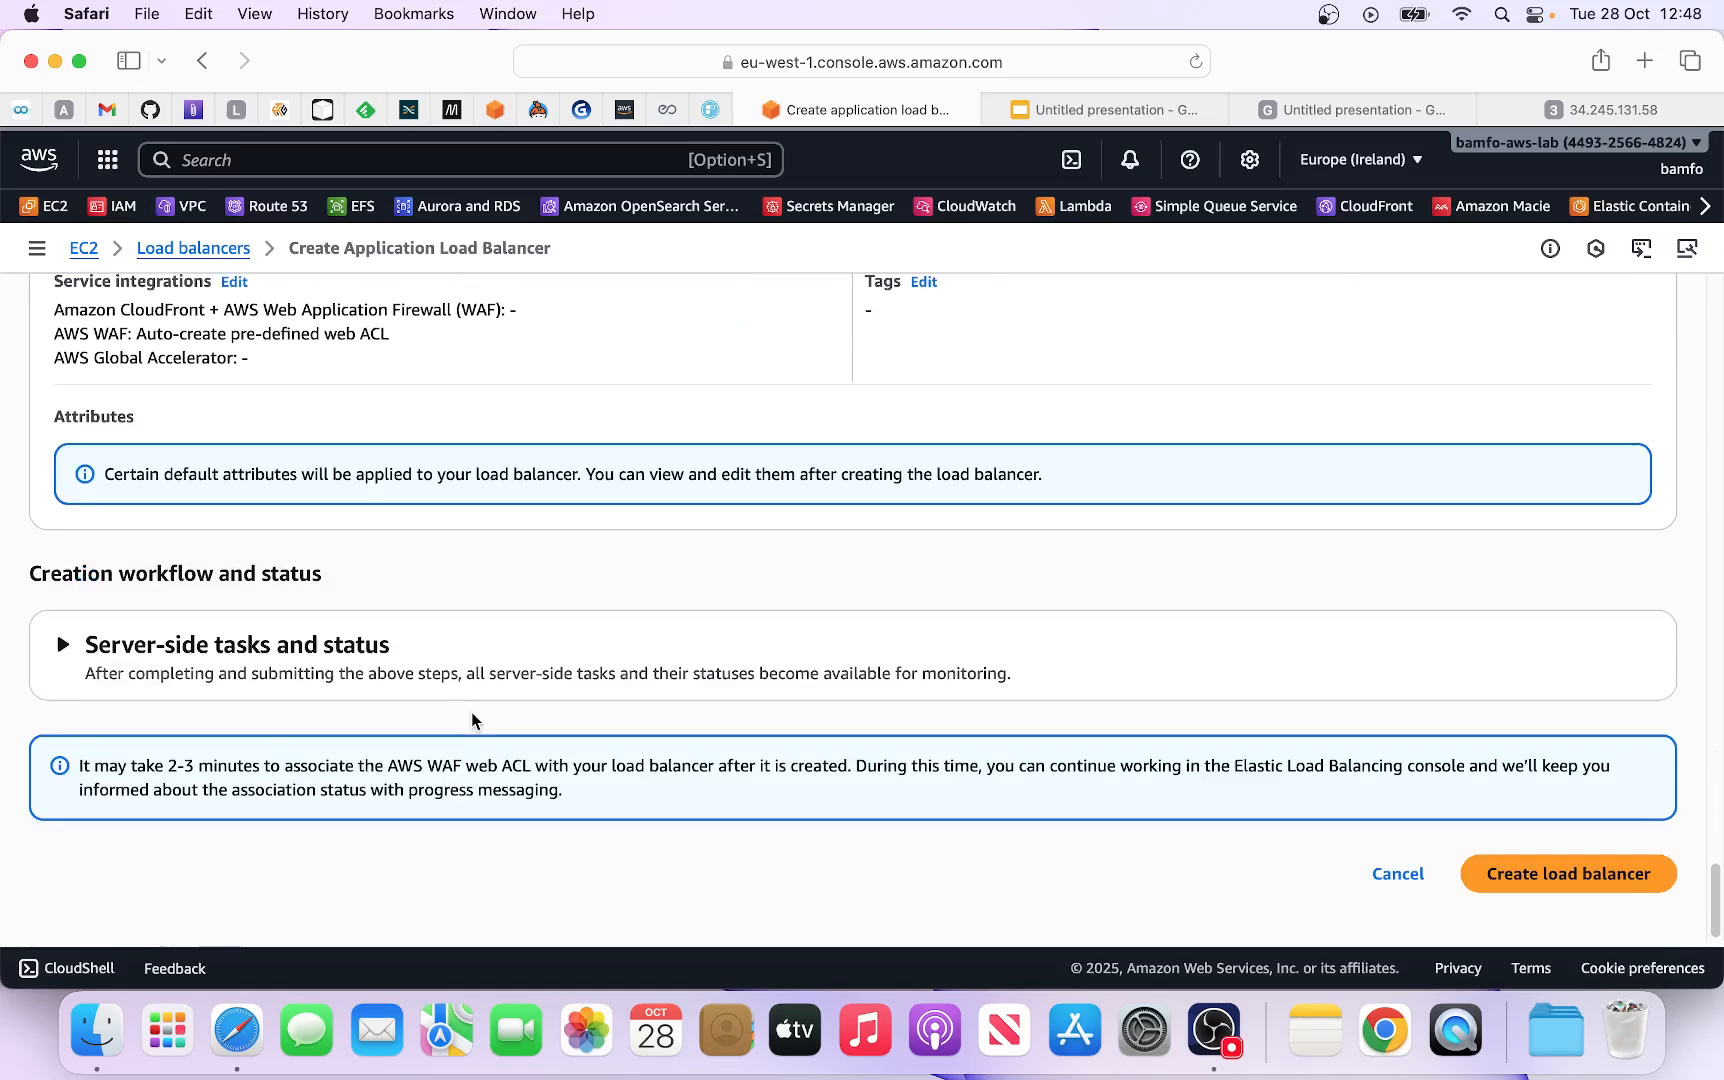
click(1575, 881)
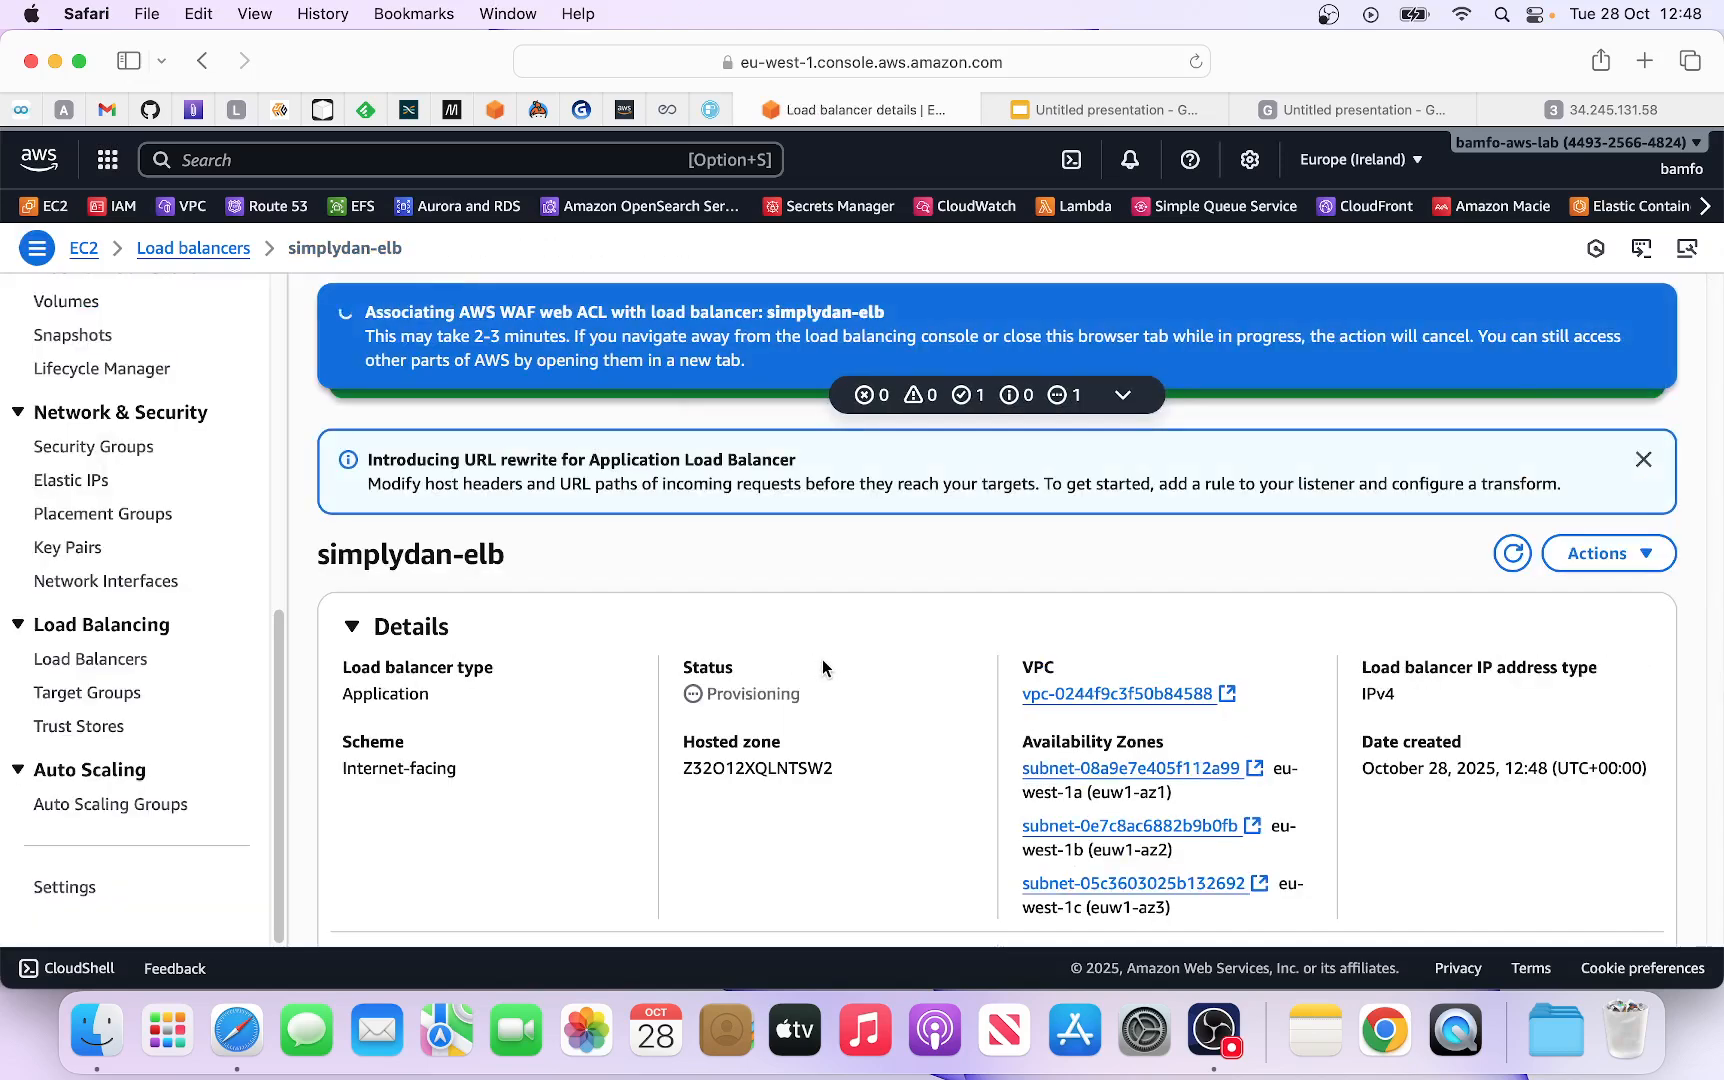
scroll(822, 659, down, 5)
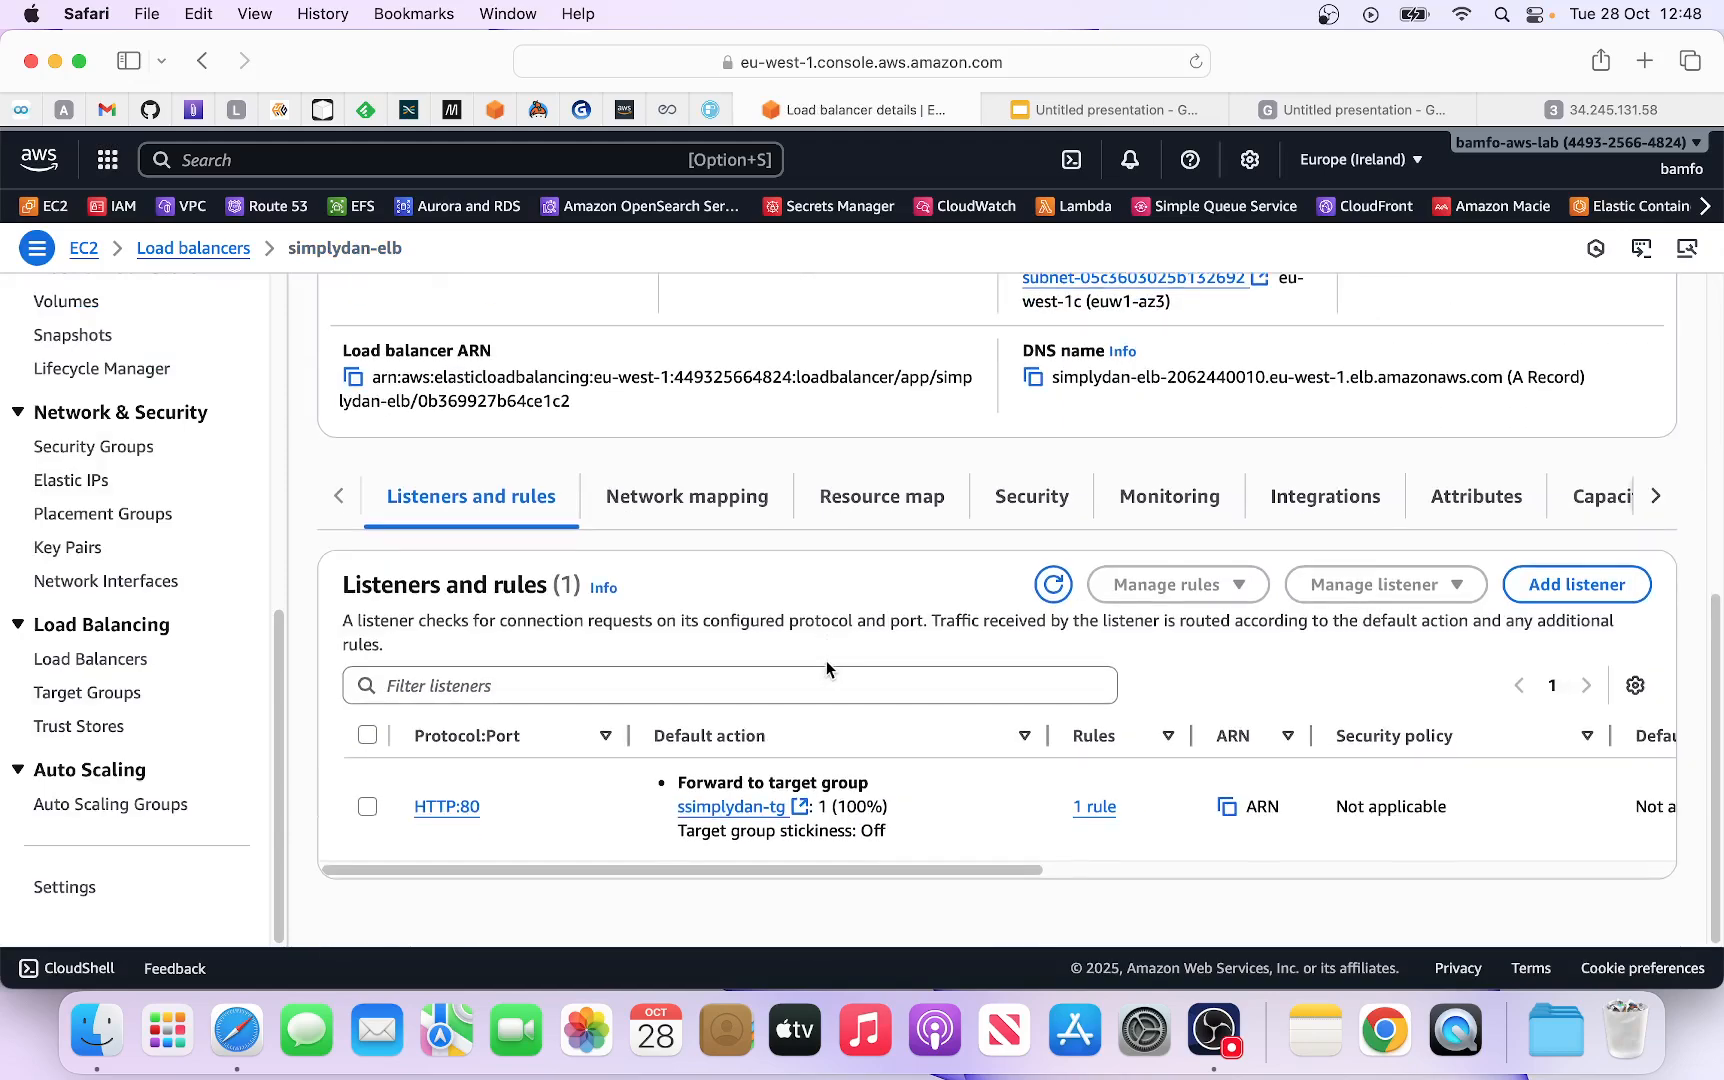
scroll(822, 651, up, 6)
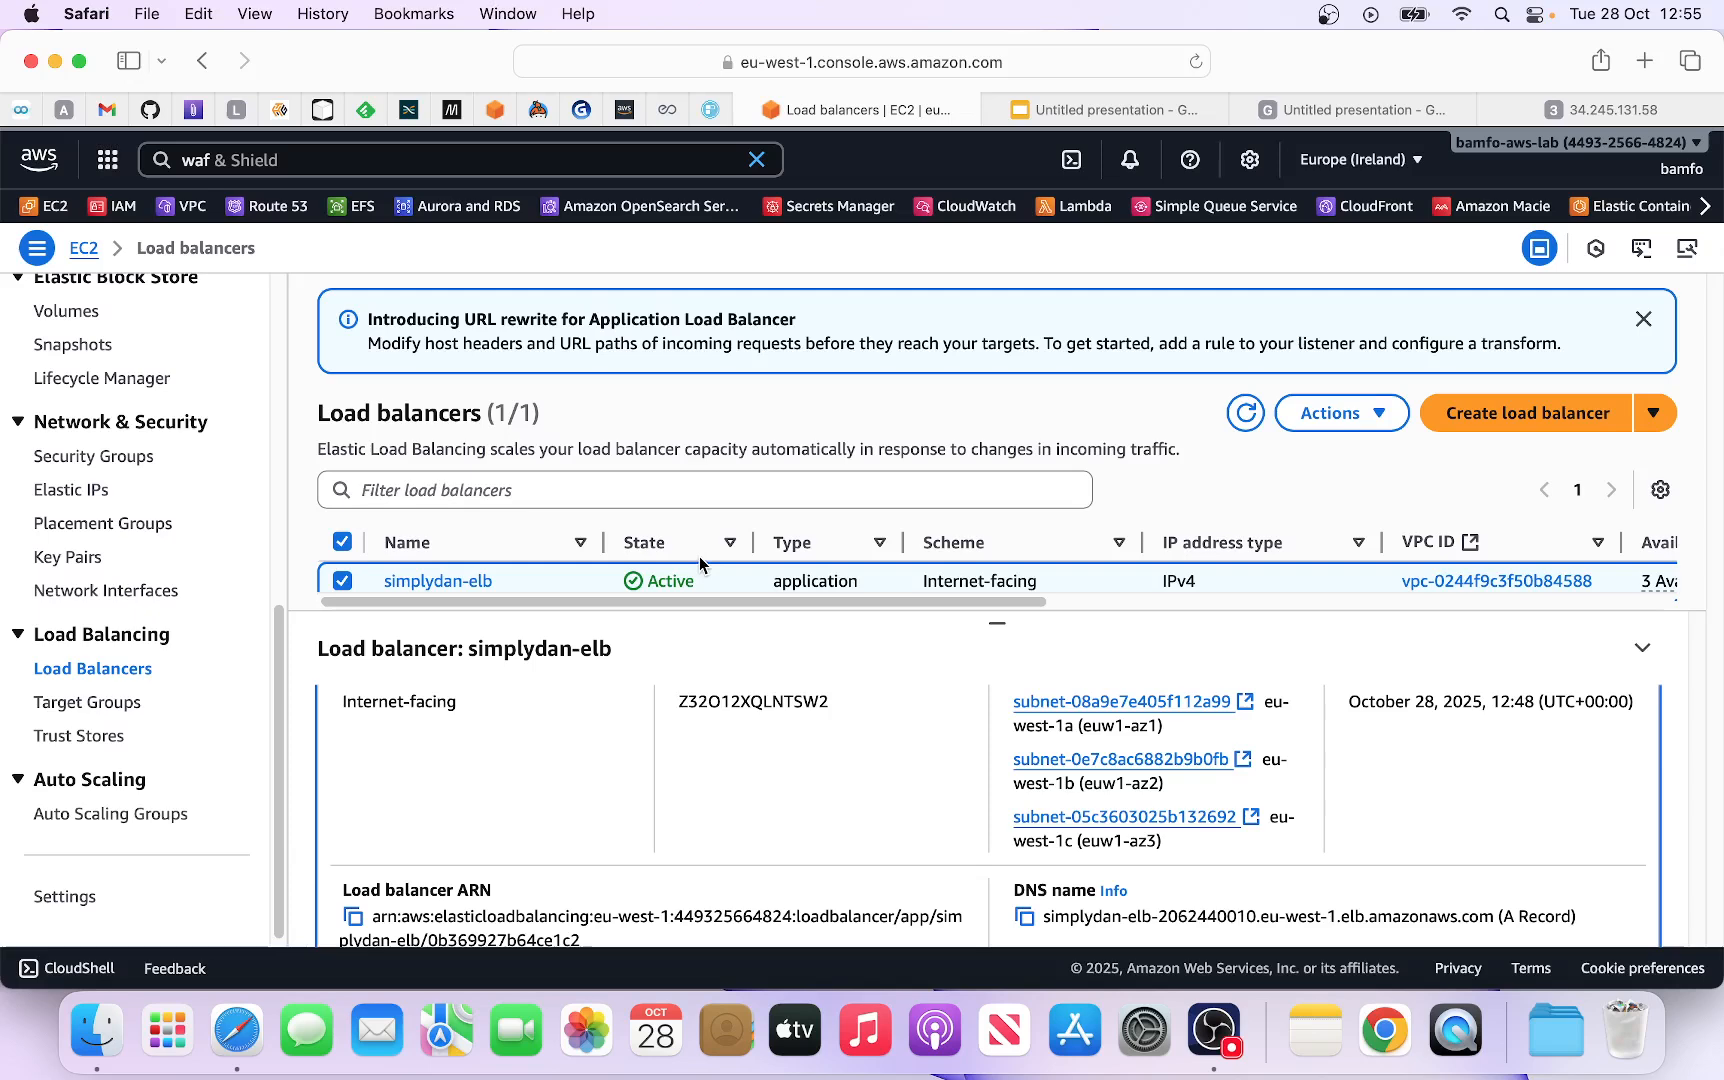
Step: Copy the simplydan-elb DNS name, load it in a new browser tab to test the site, and close that tab
scroll(1115, 665, down, 1)
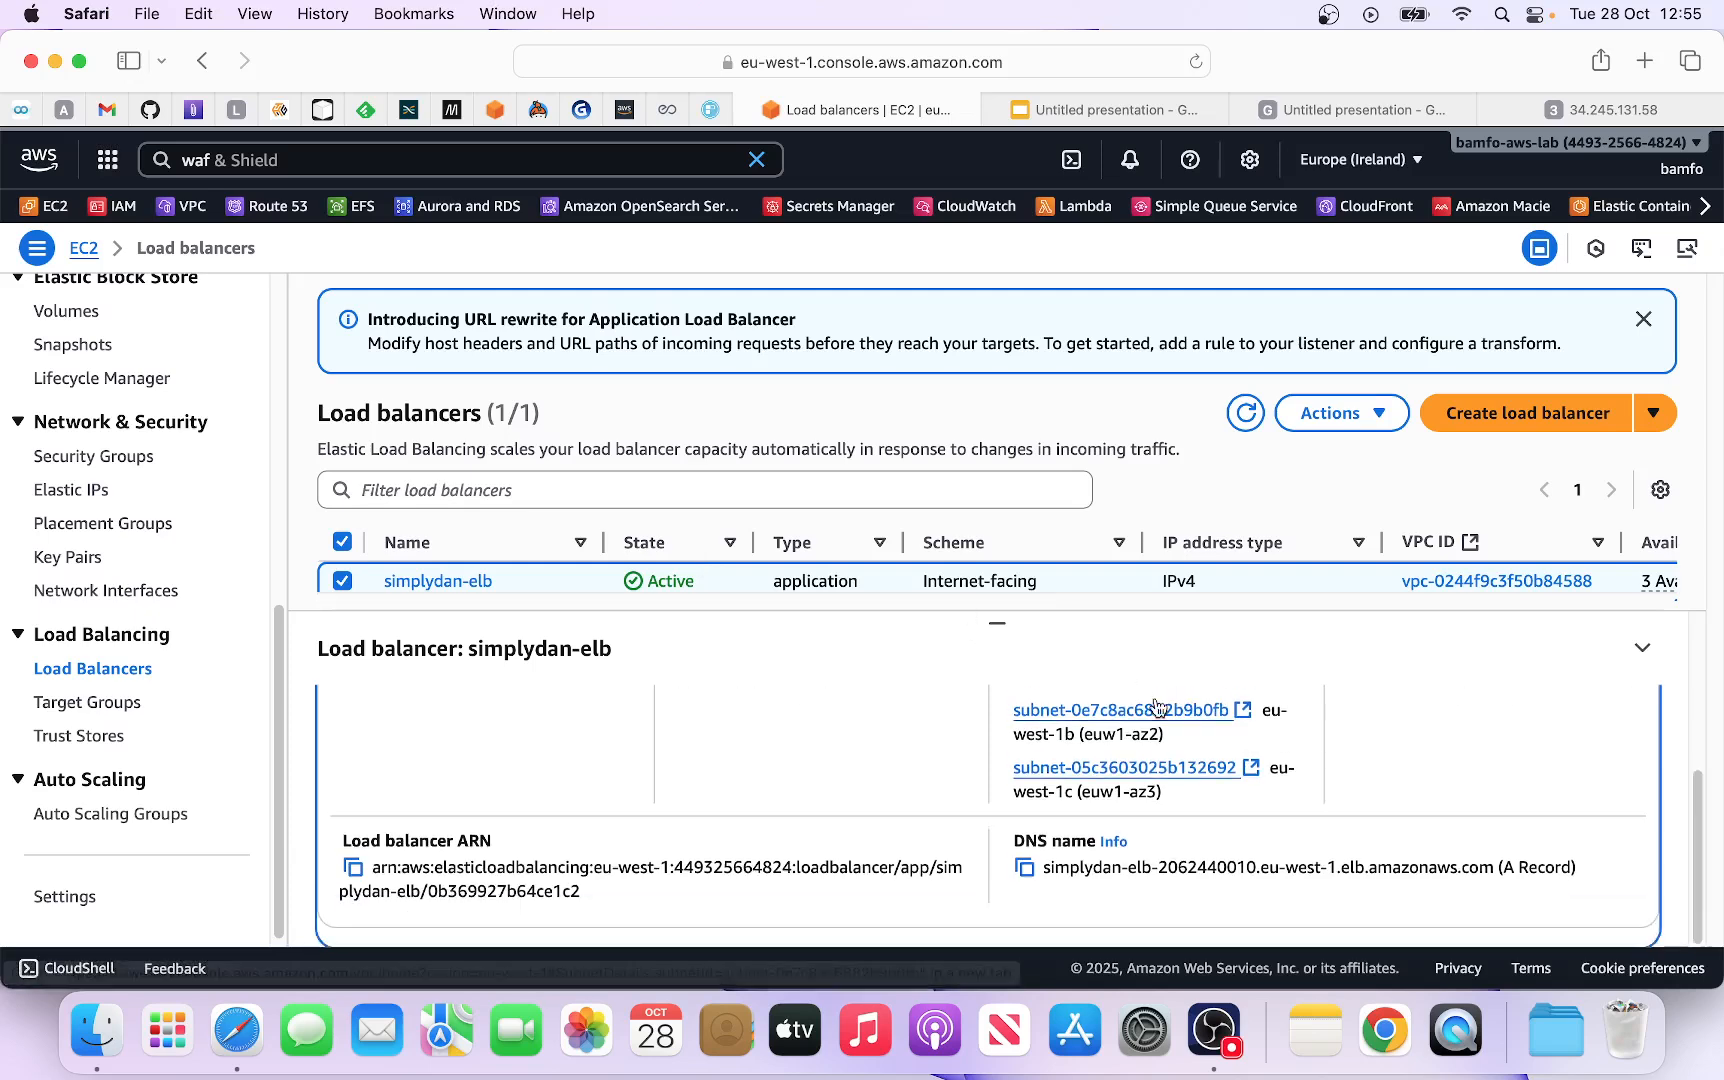
click(1022, 867)
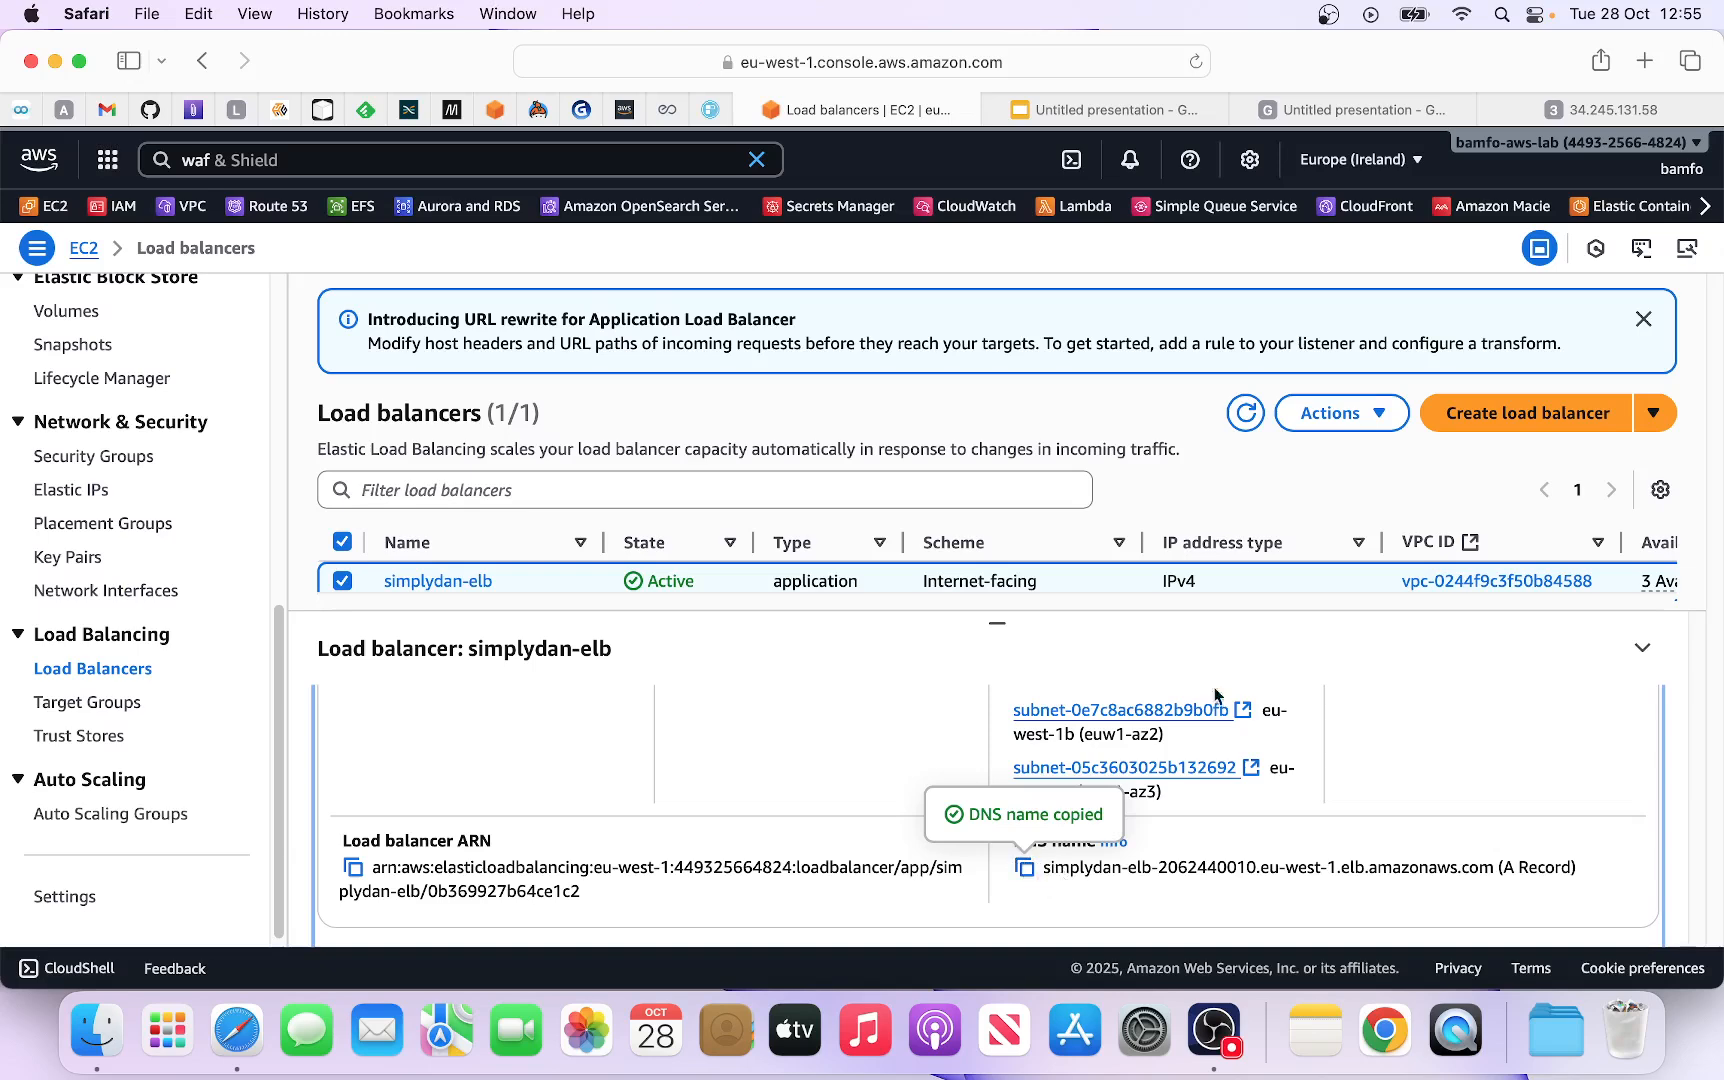
click(1644, 61)
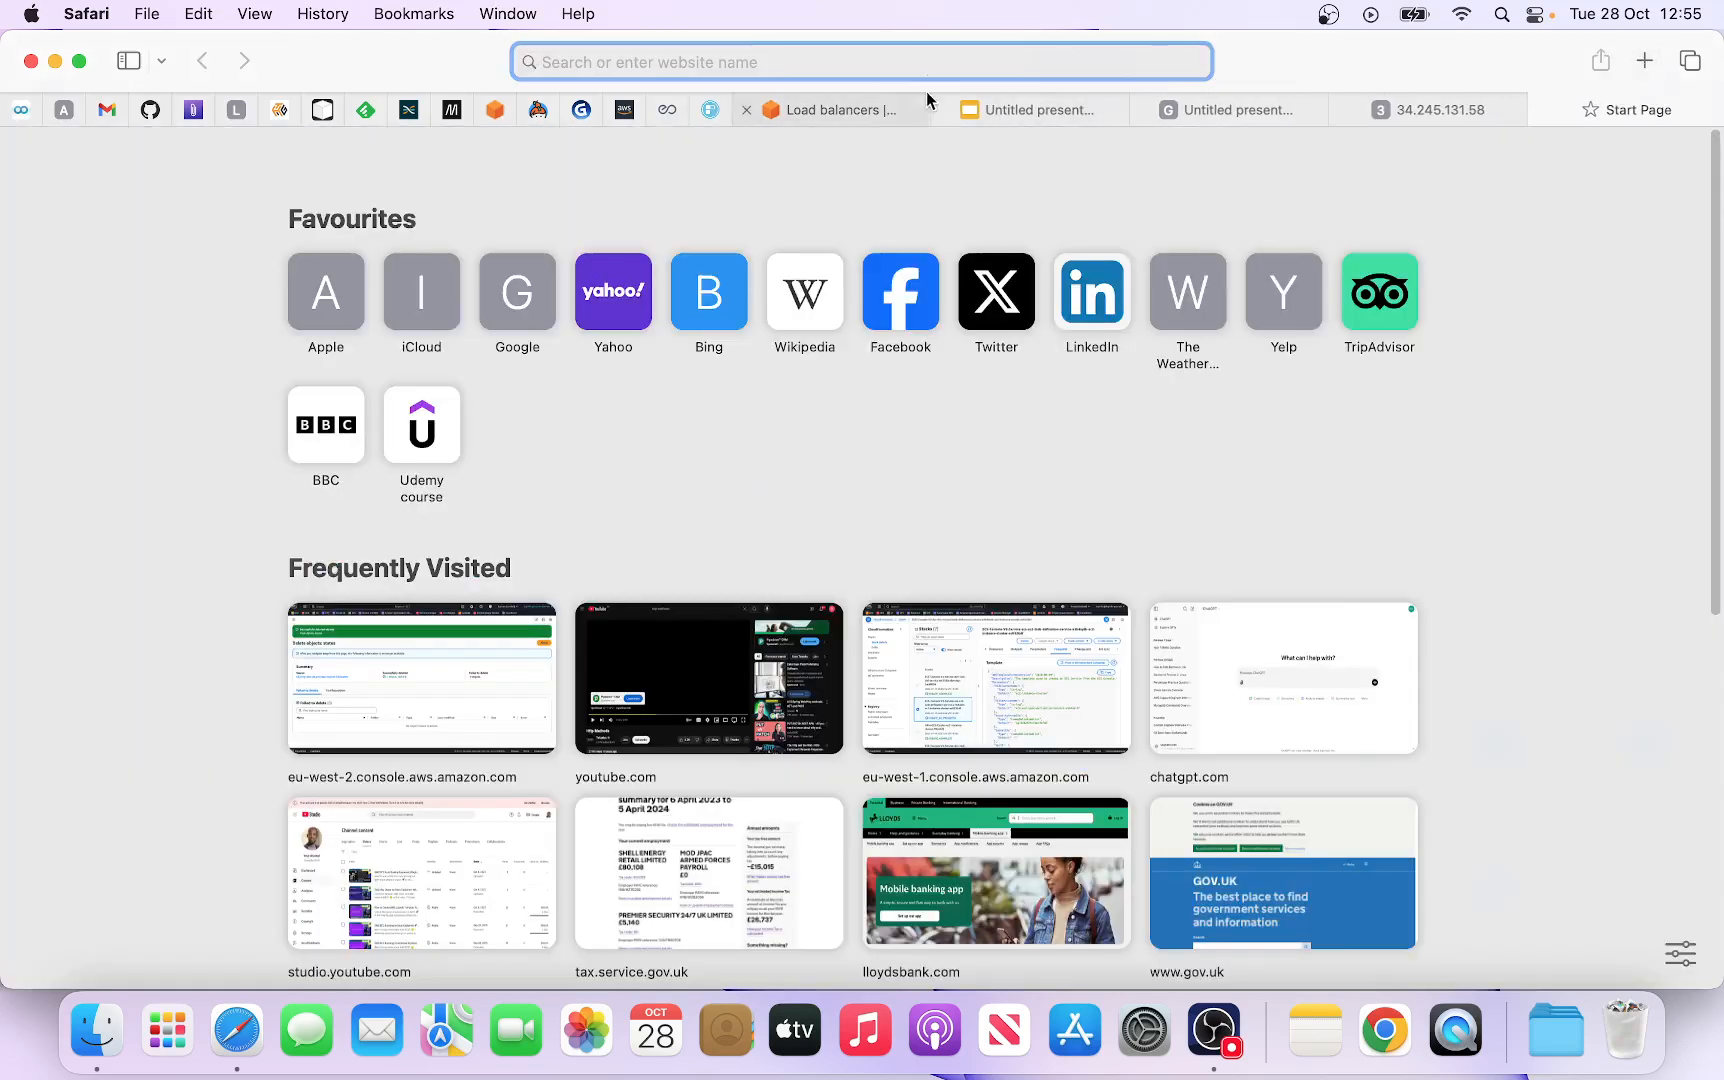
right_click(932, 60)
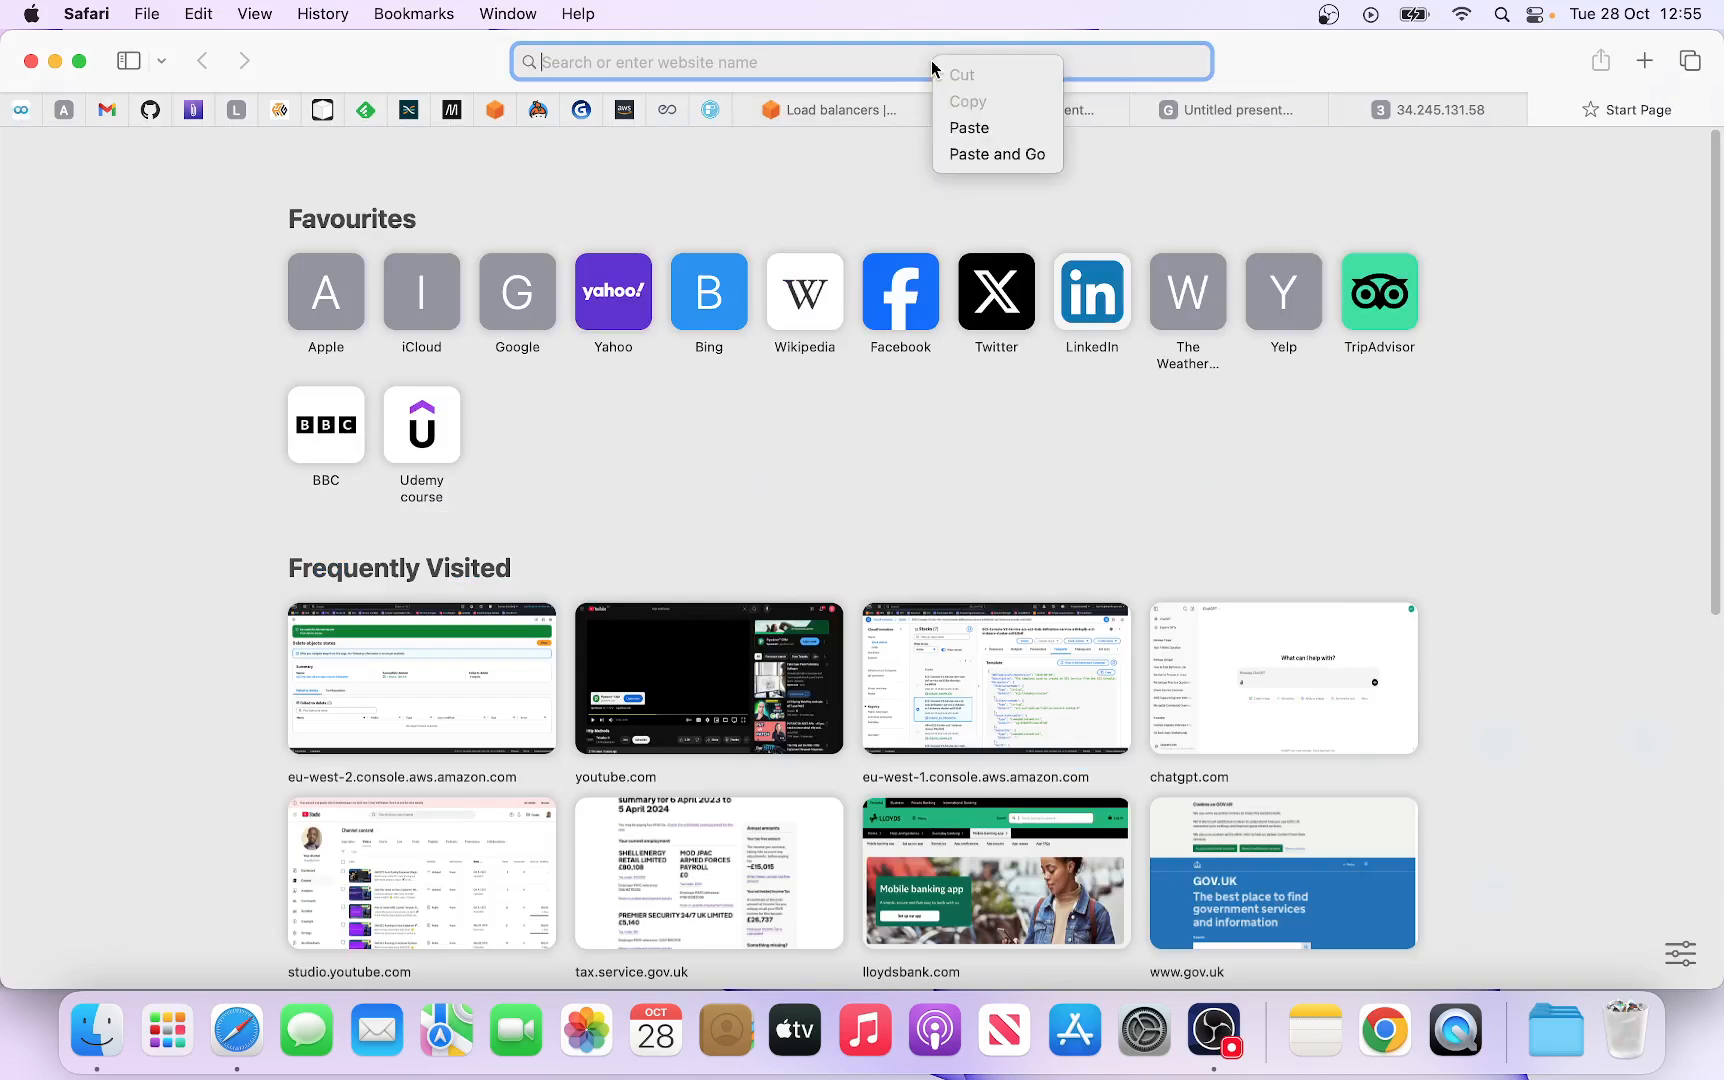
click(979, 127)
key(Return)
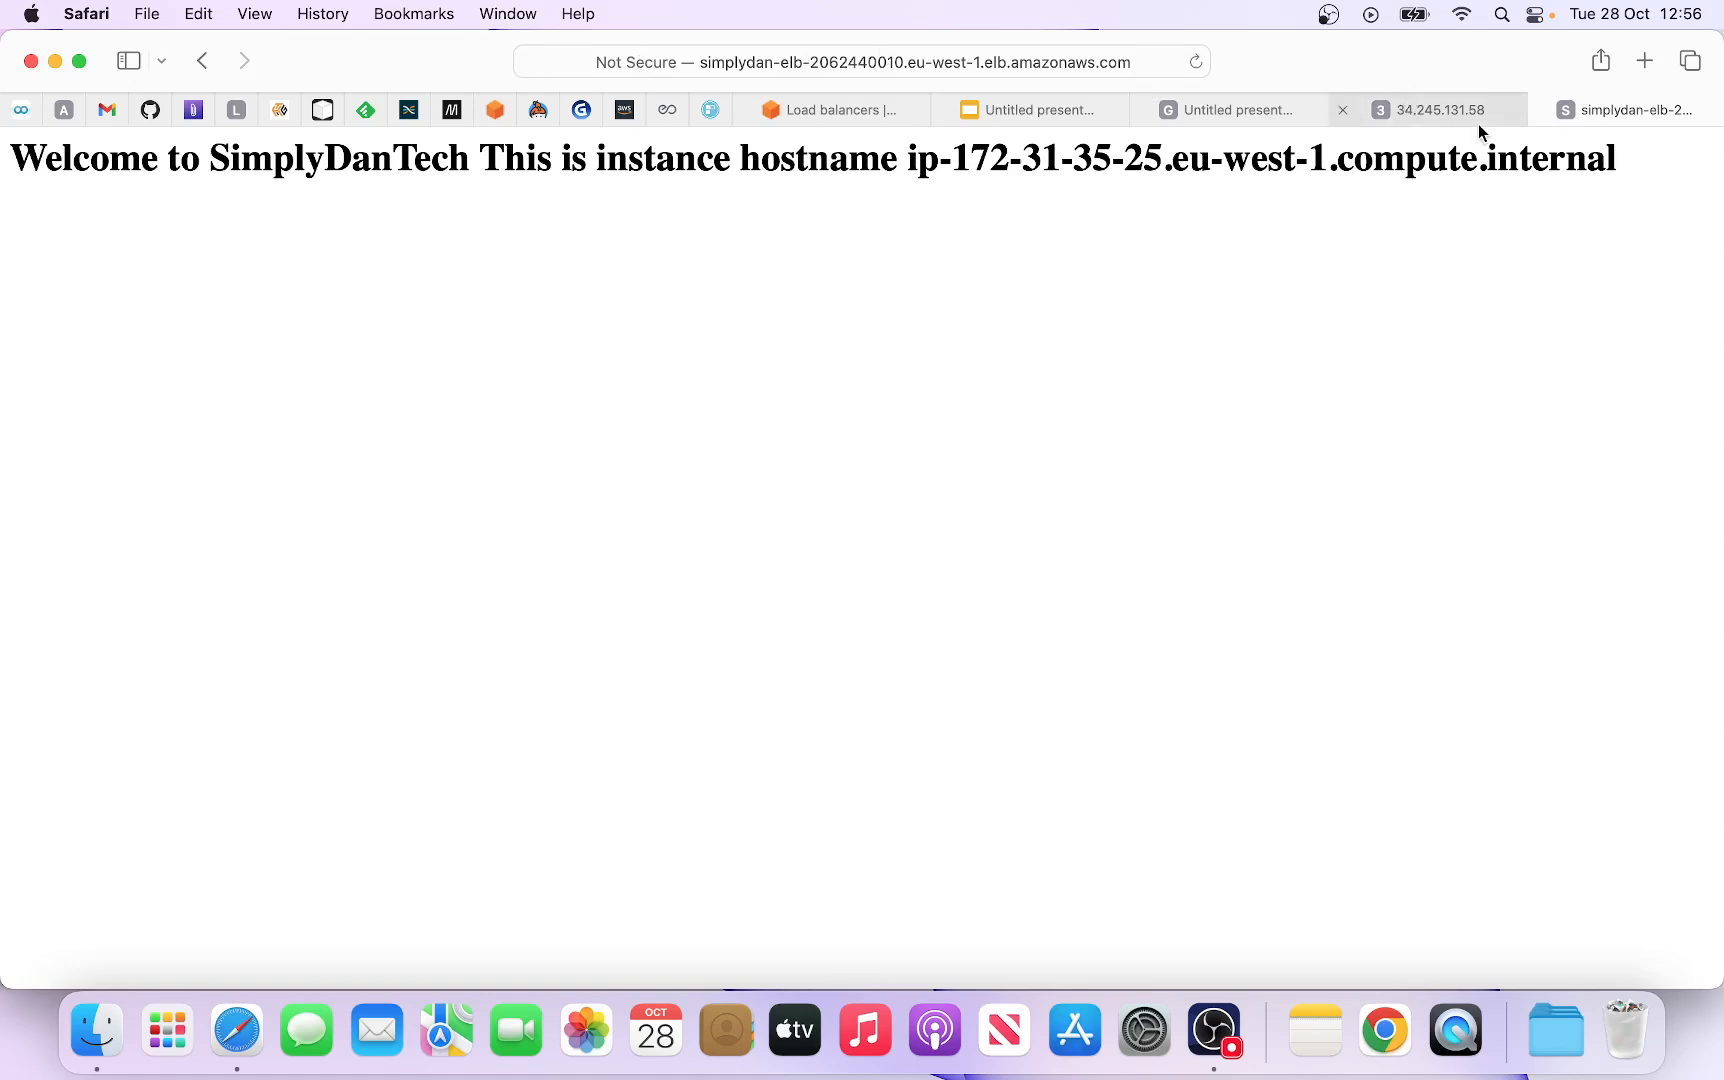
click(850, 111)
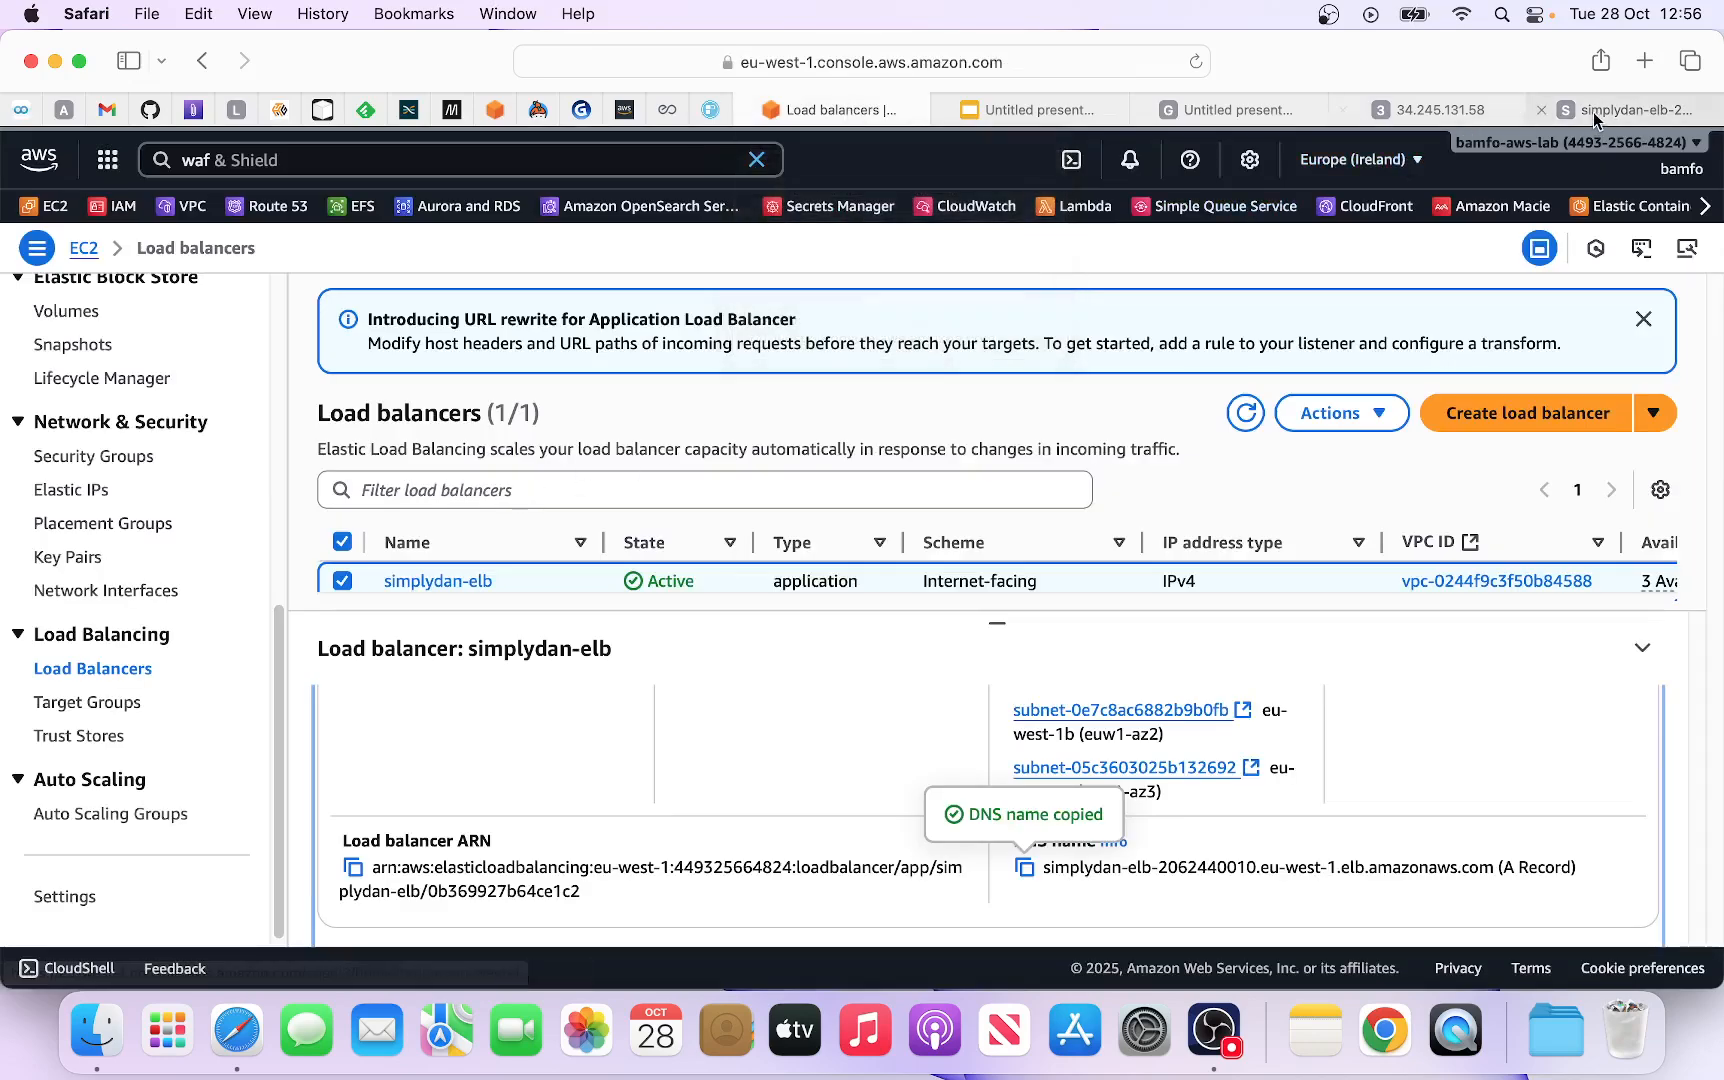
click(1541, 110)
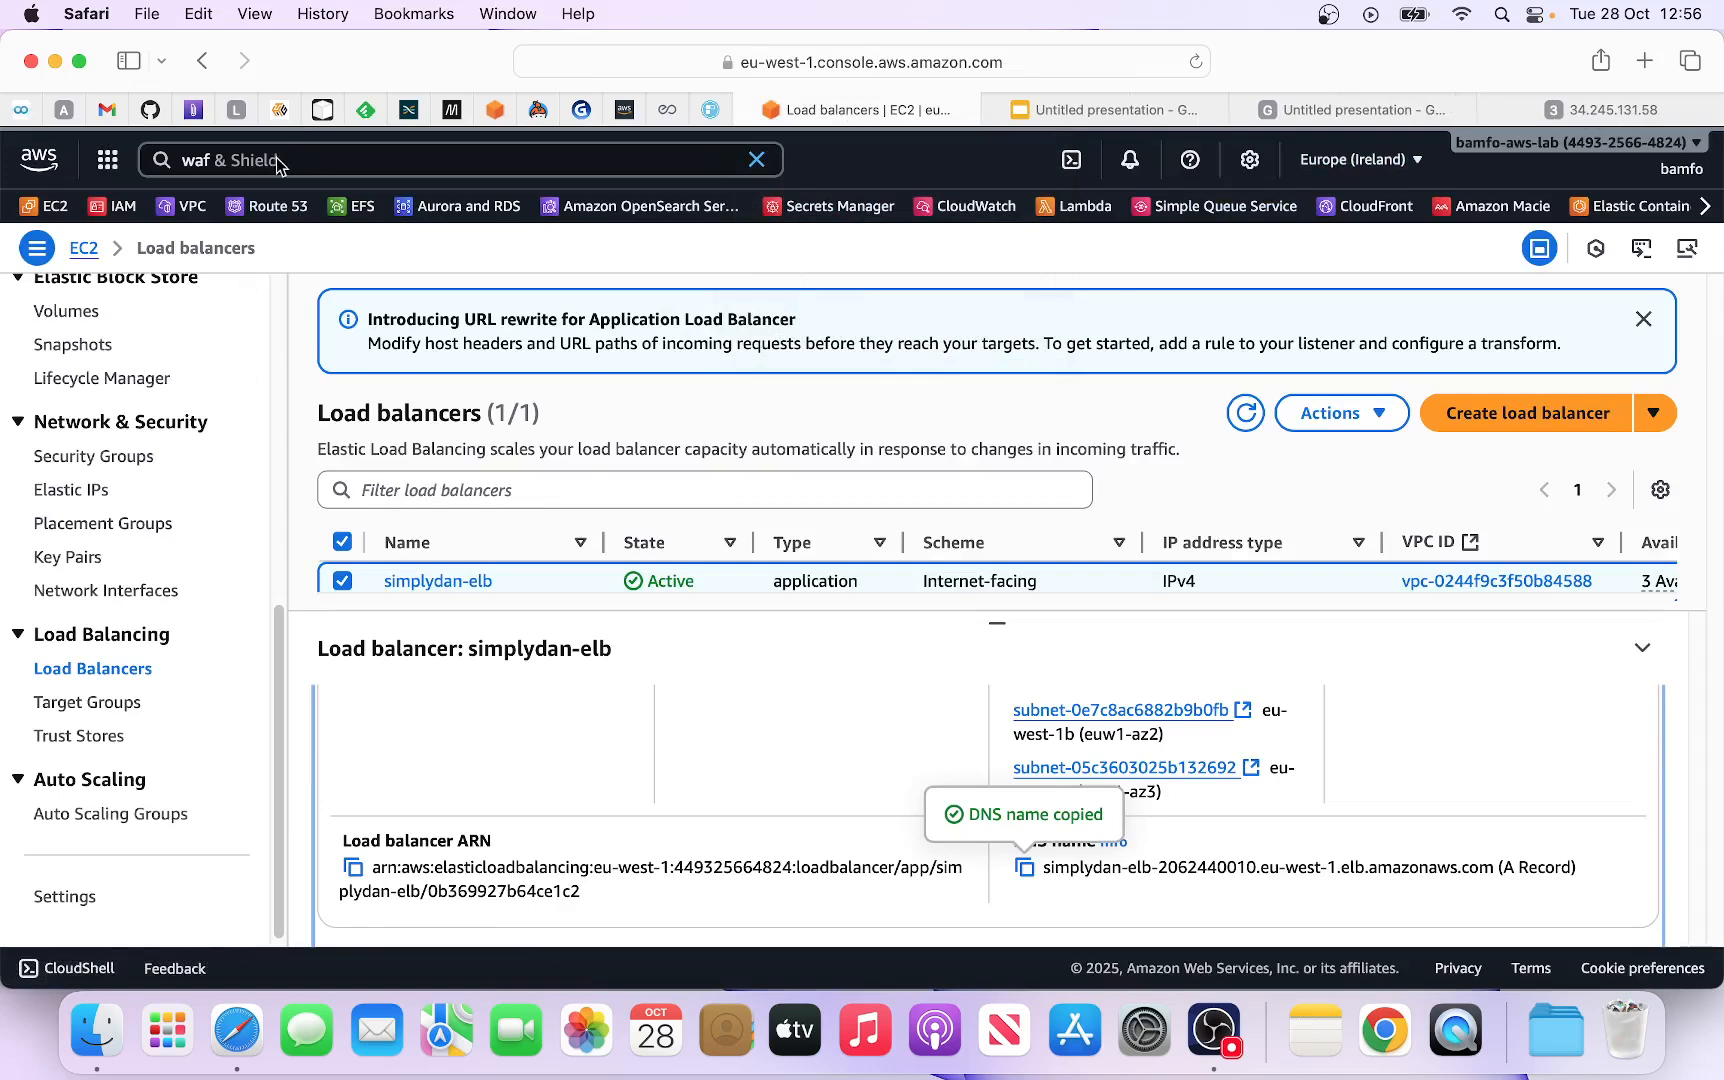
Step: Search the console's services for waf and open WAF & Shield in a new browser tab, switching to it
click(228, 158)
key(BackSpace)
key(BackSpace)
key(BackSpace)
key(BackSpace)
key(BackSpace)
key(BackSpace)
key(BackSpace)
key(BackSpace)
key(BackSpace)
key(BackSpace)
key(BackSpace)
key(BackSpace)
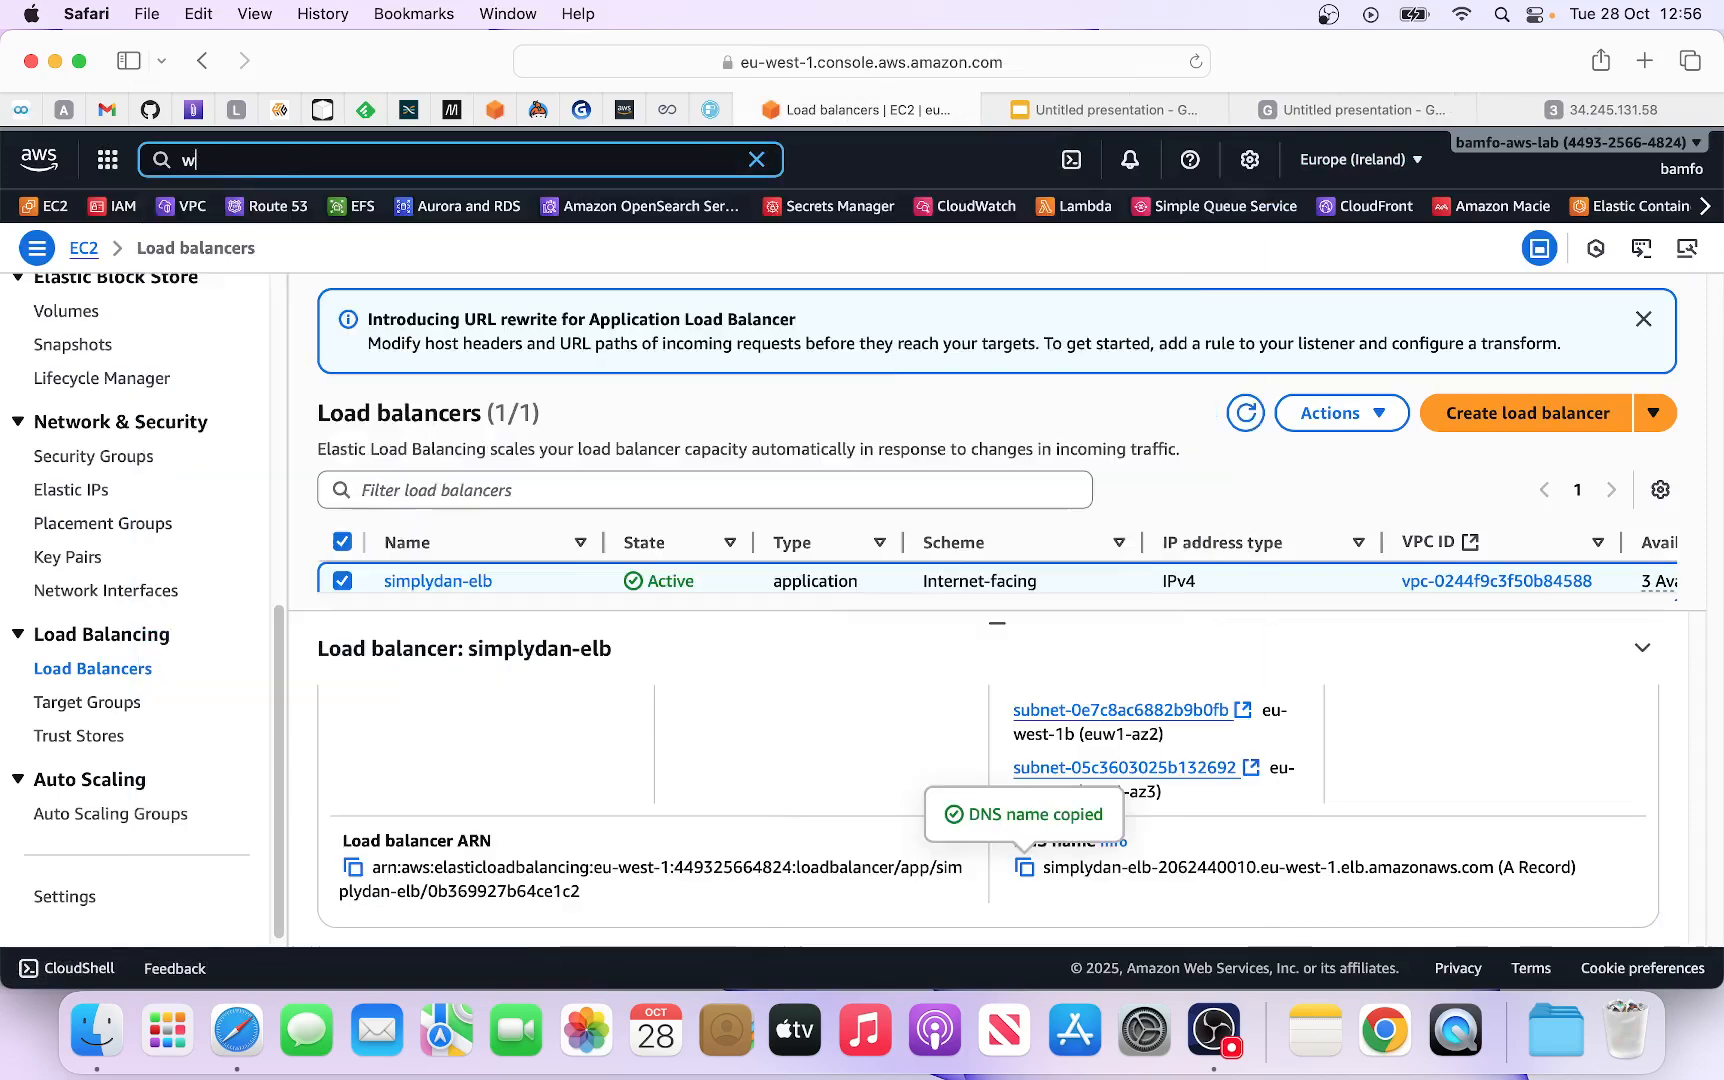
text(wa)
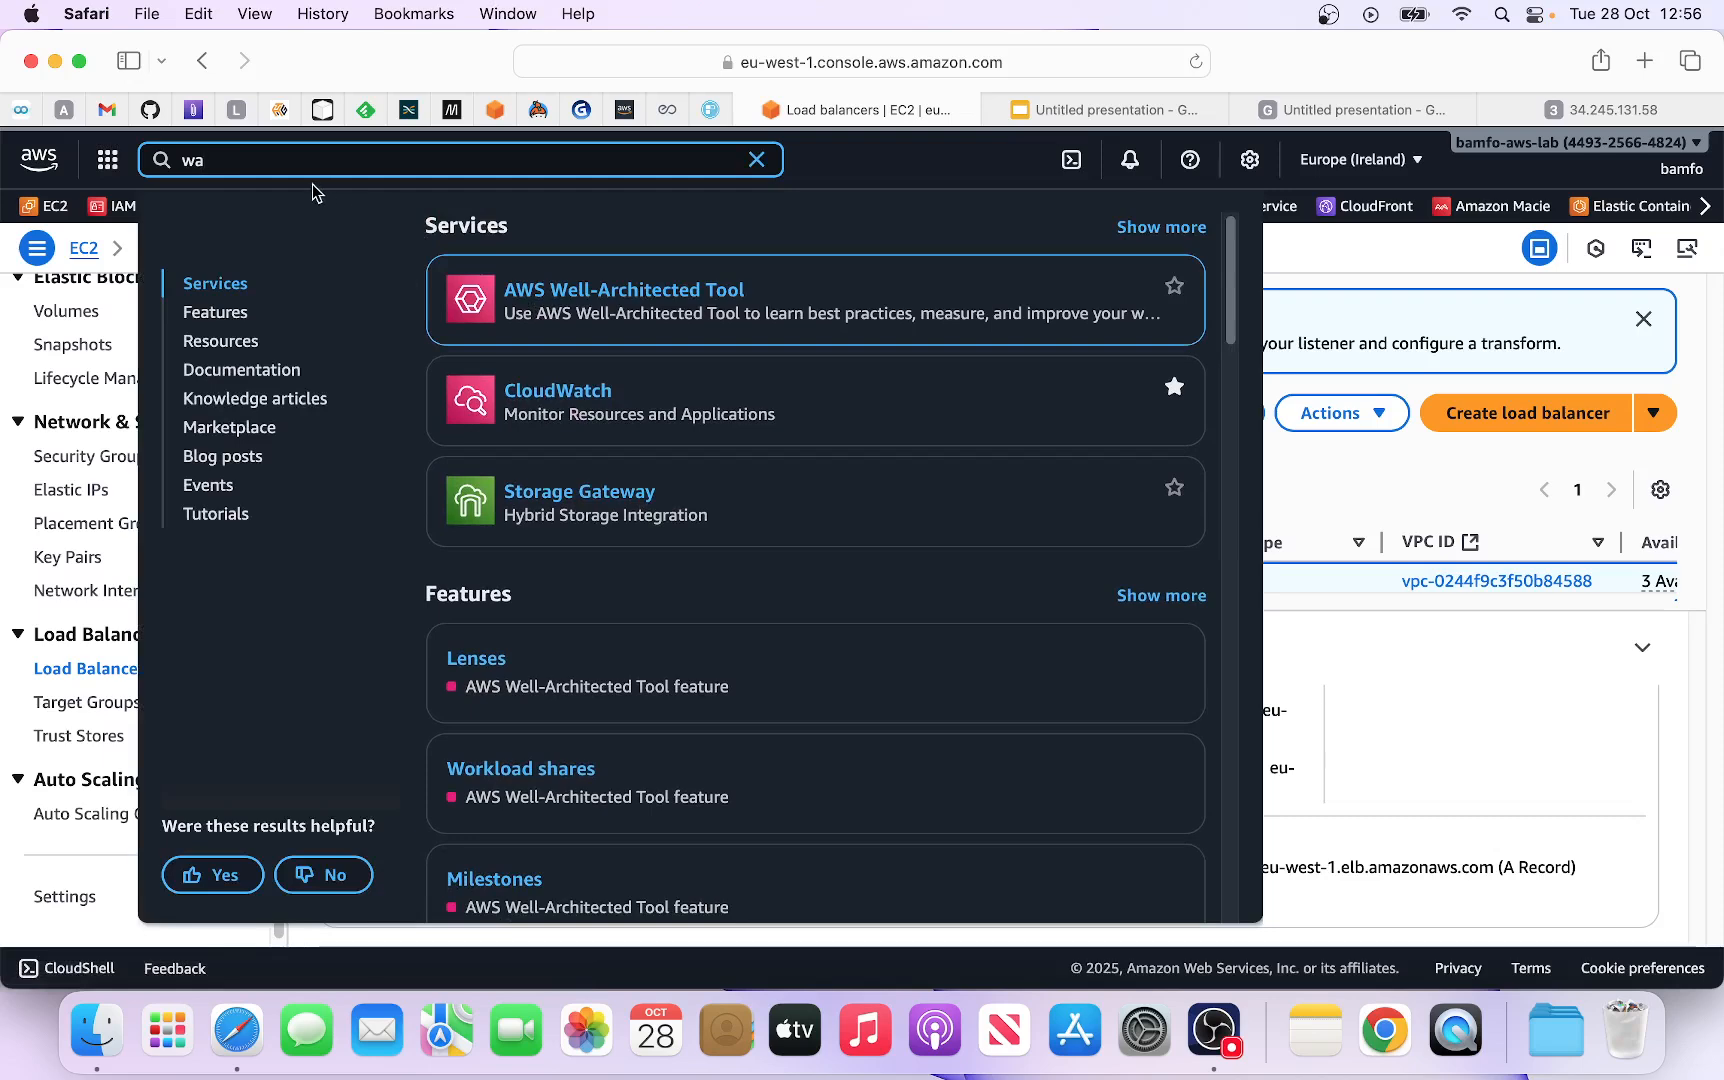
text(f)
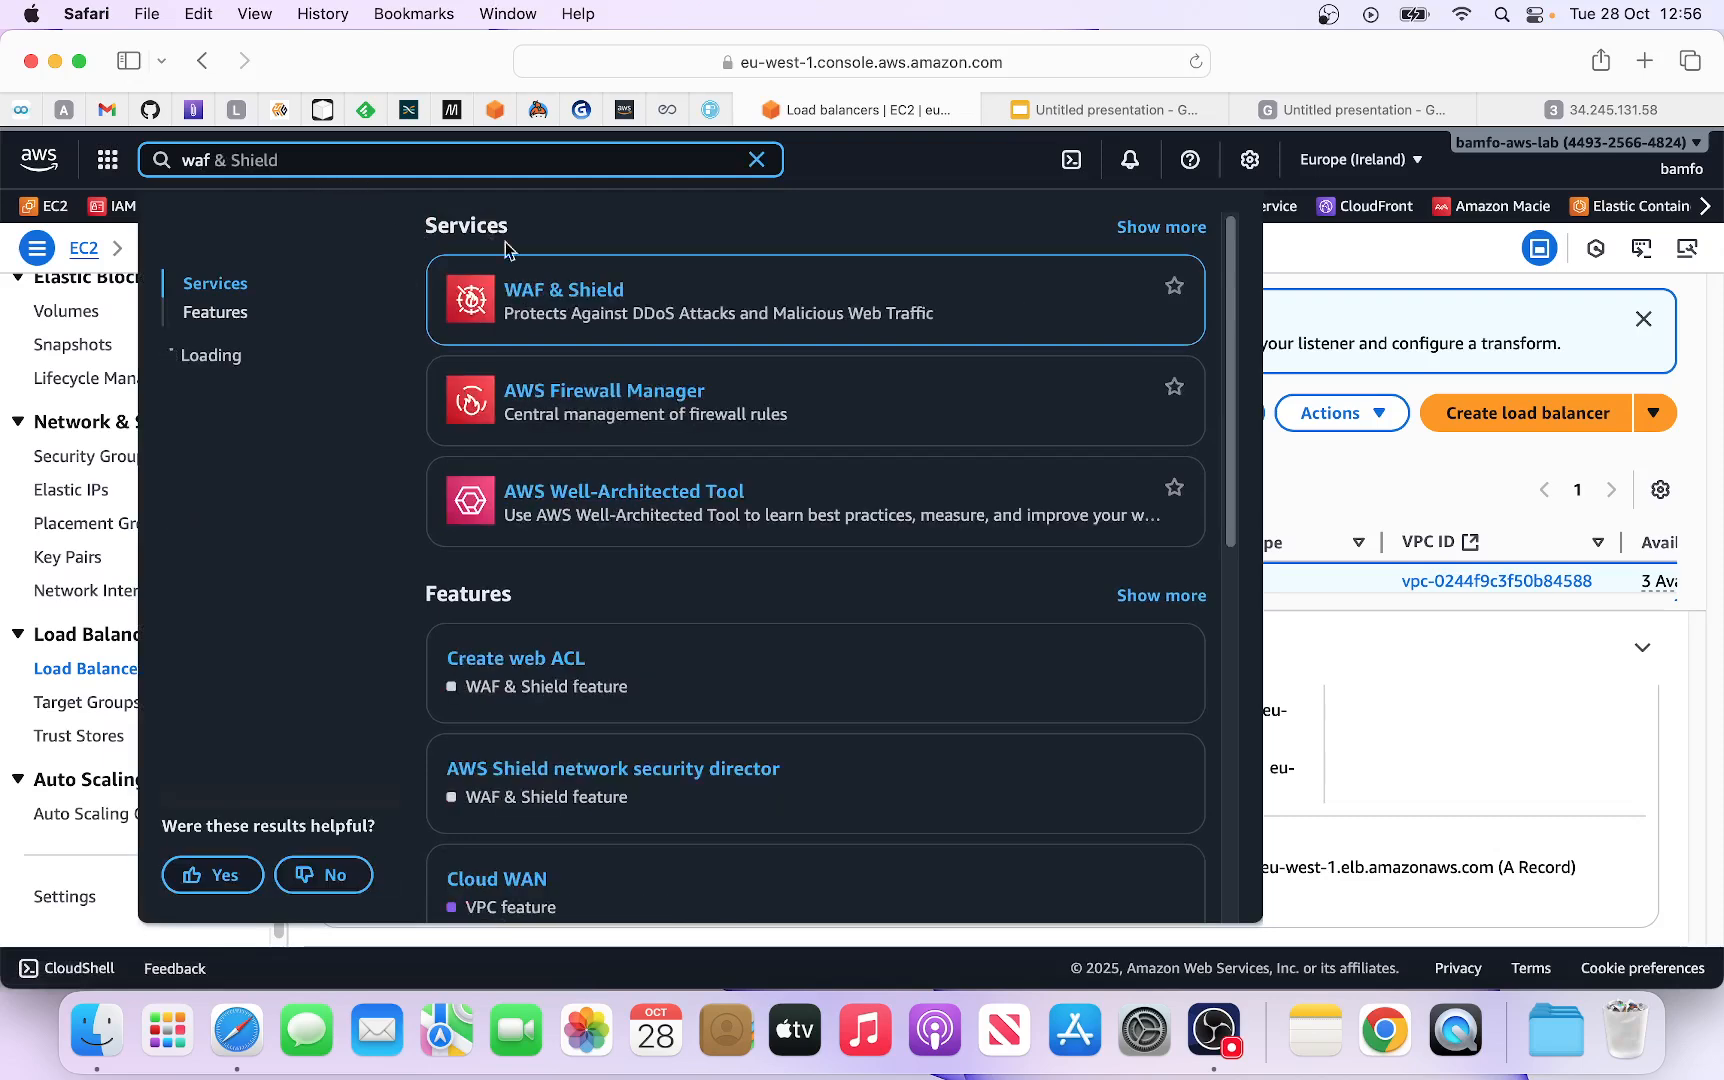
right_click(579, 290)
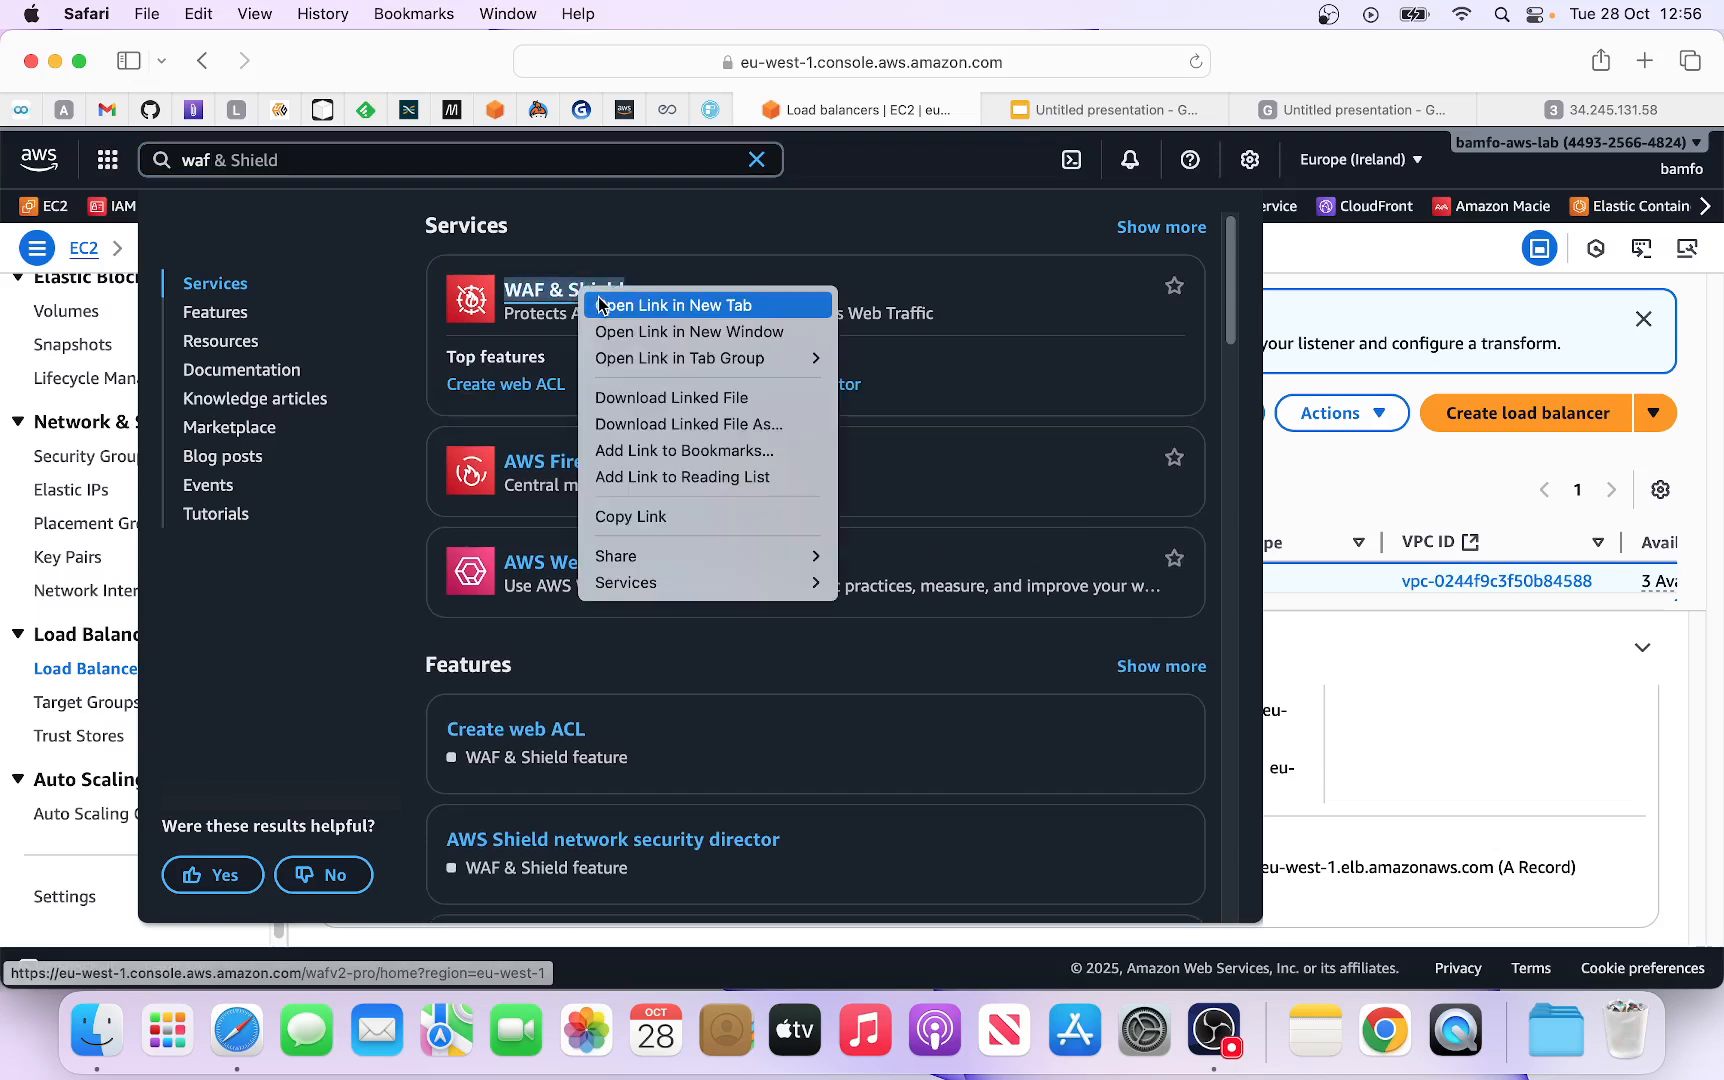
click(672, 305)
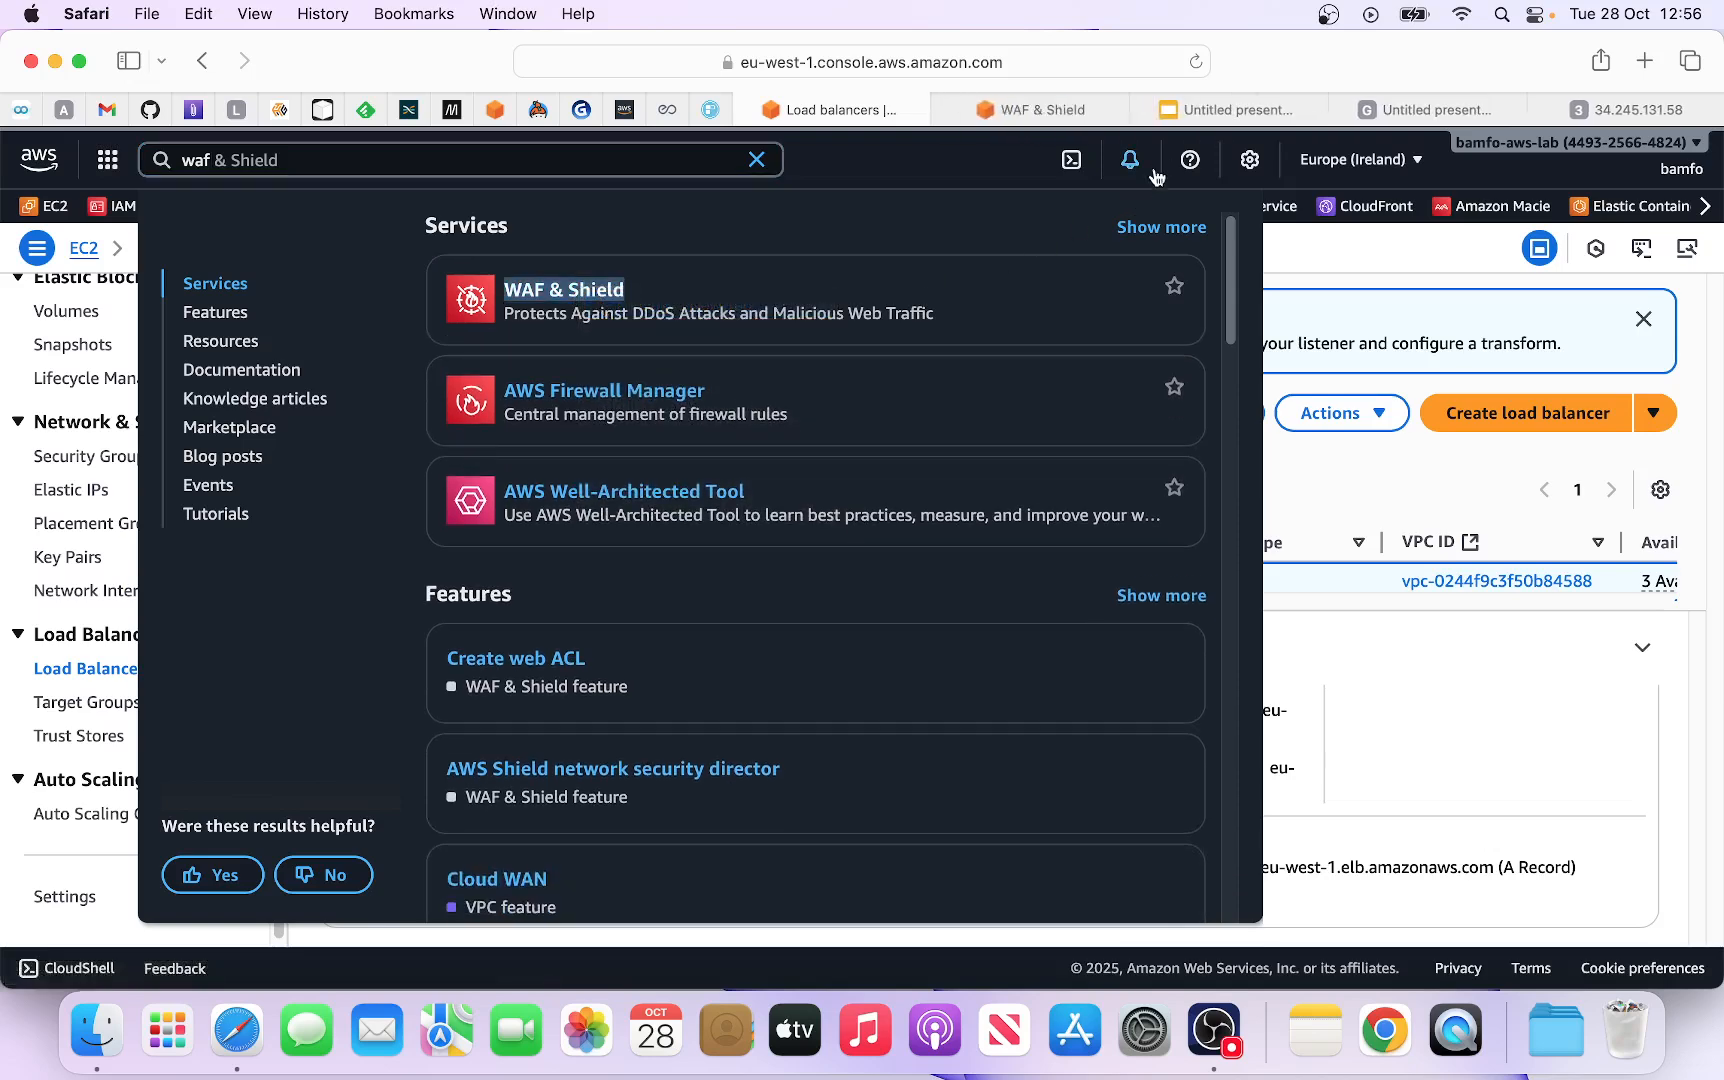
click(1031, 110)
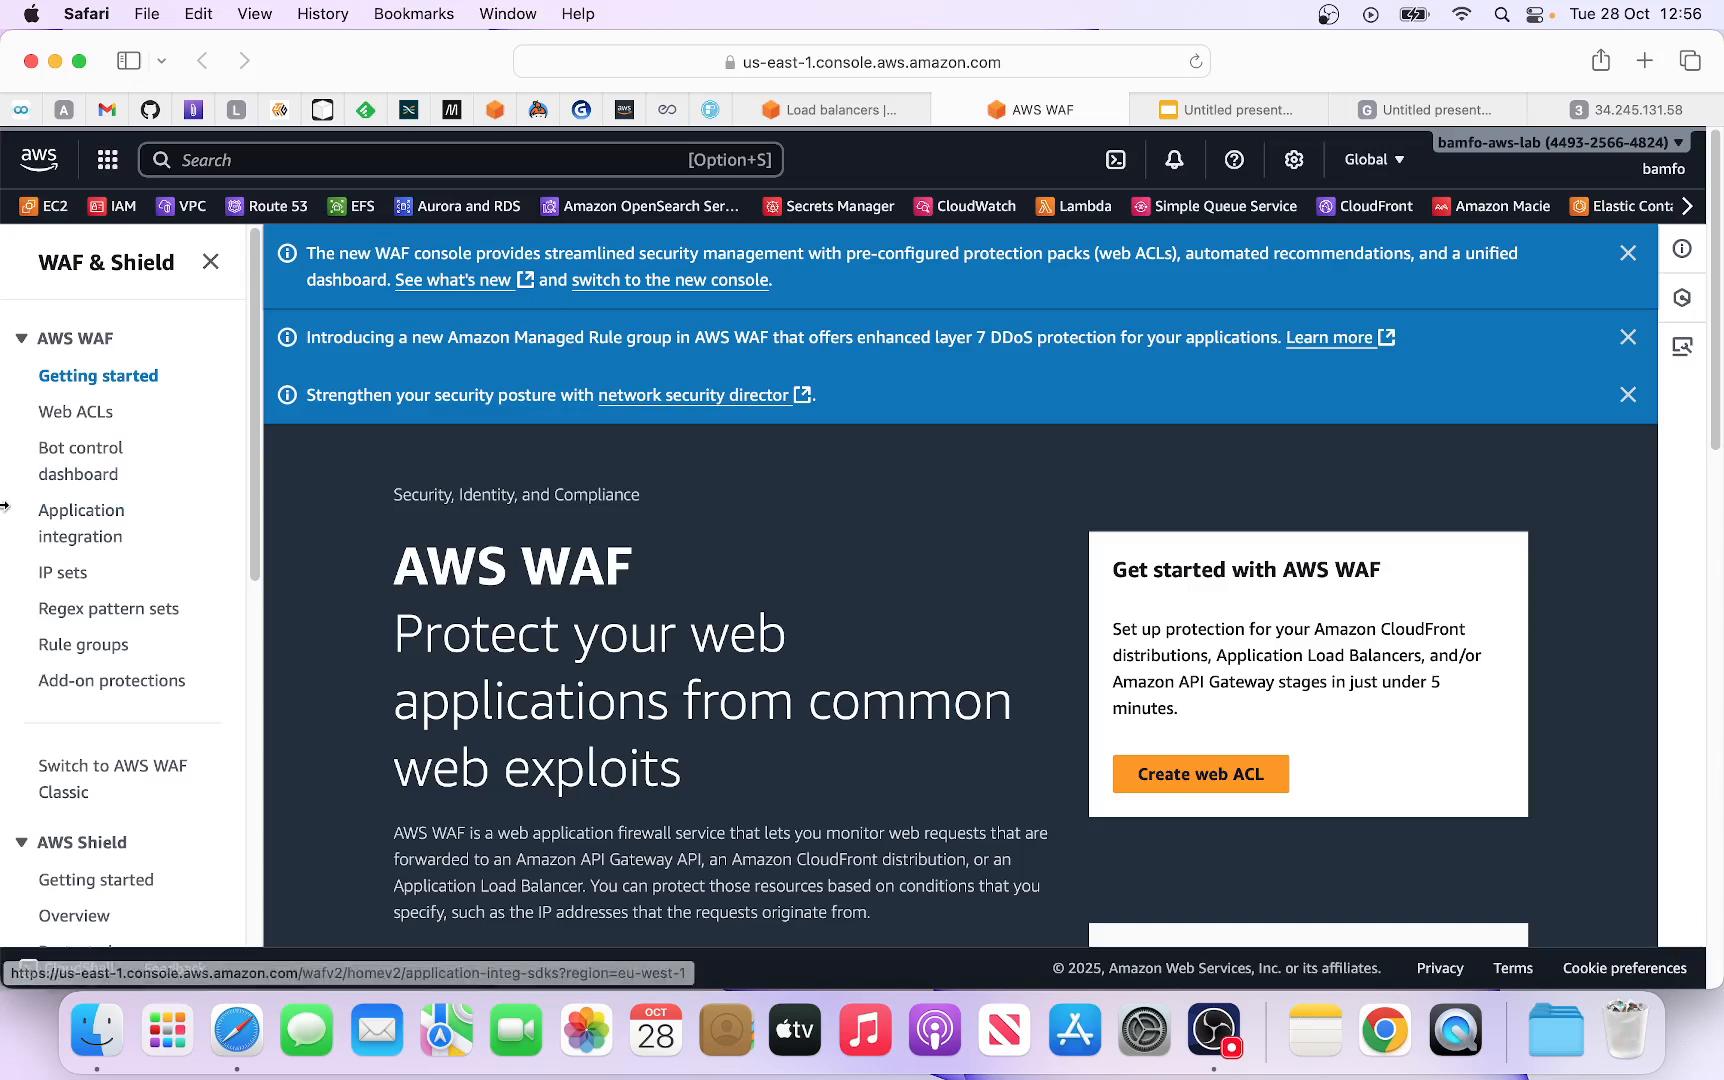
Step: List the web ACLs and open the details of CreatedByALB-simplydan-elb
click(93, 422)
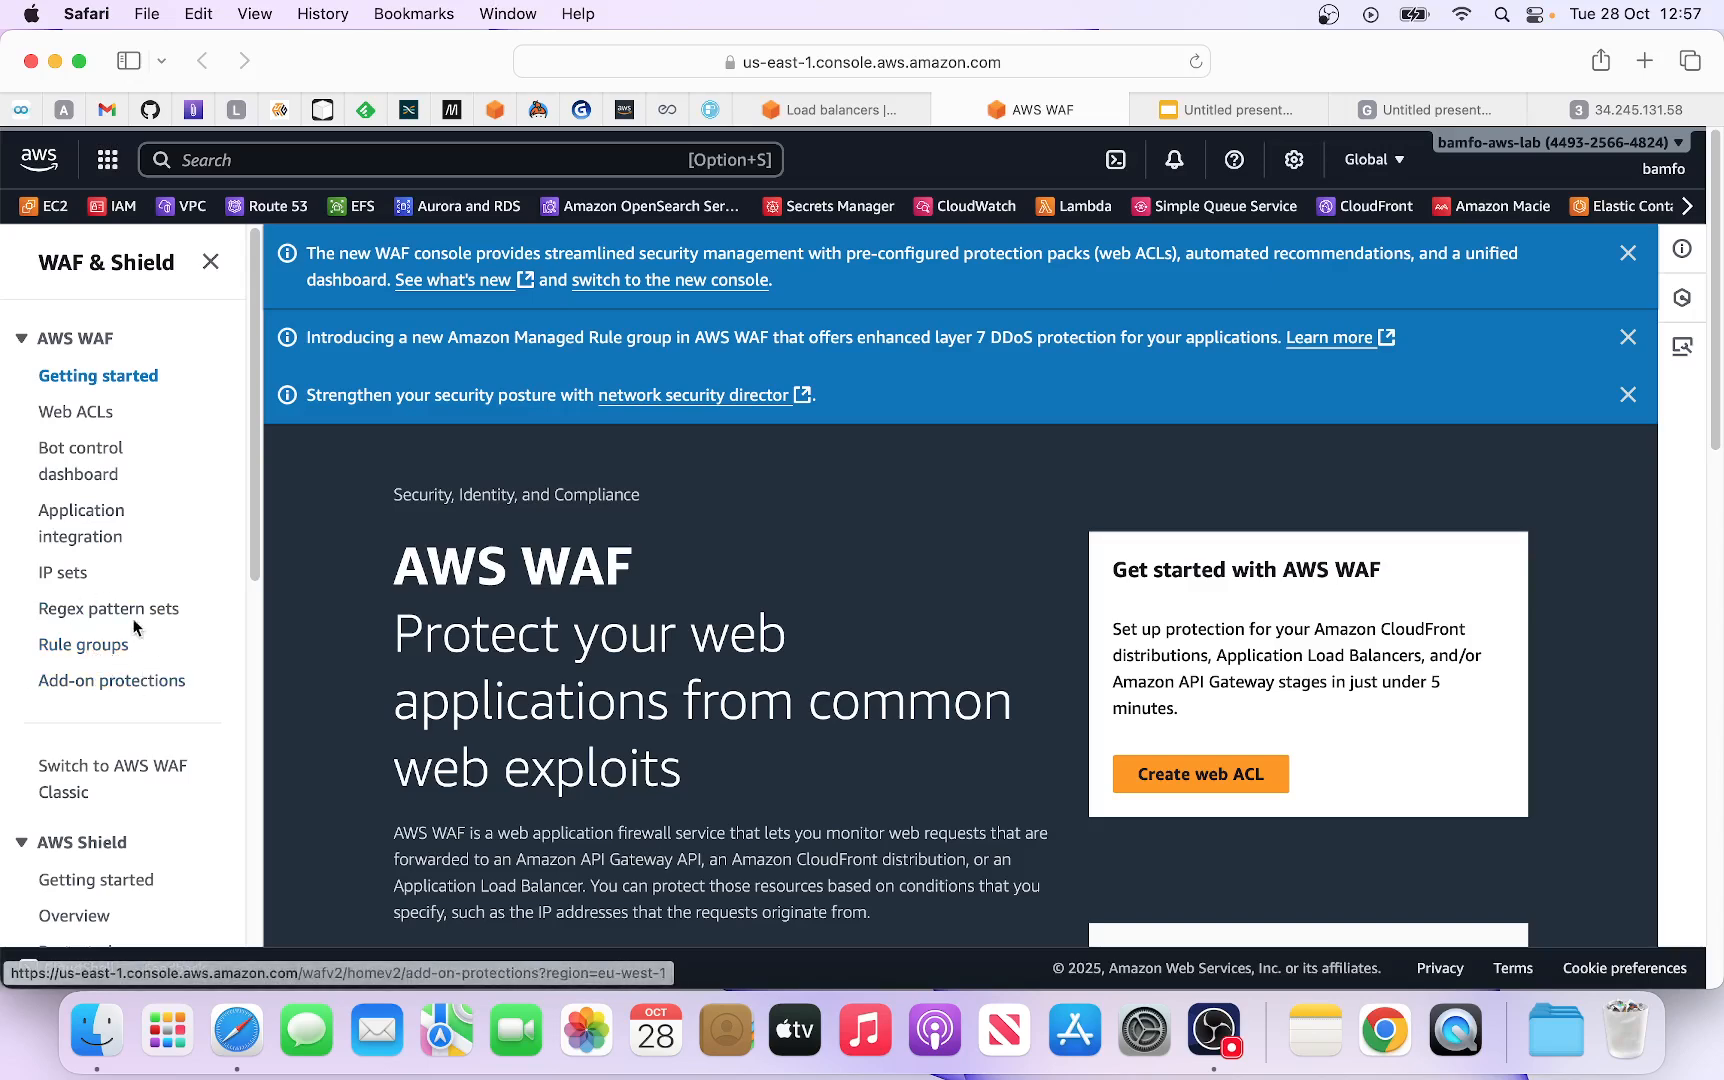
click(92, 416)
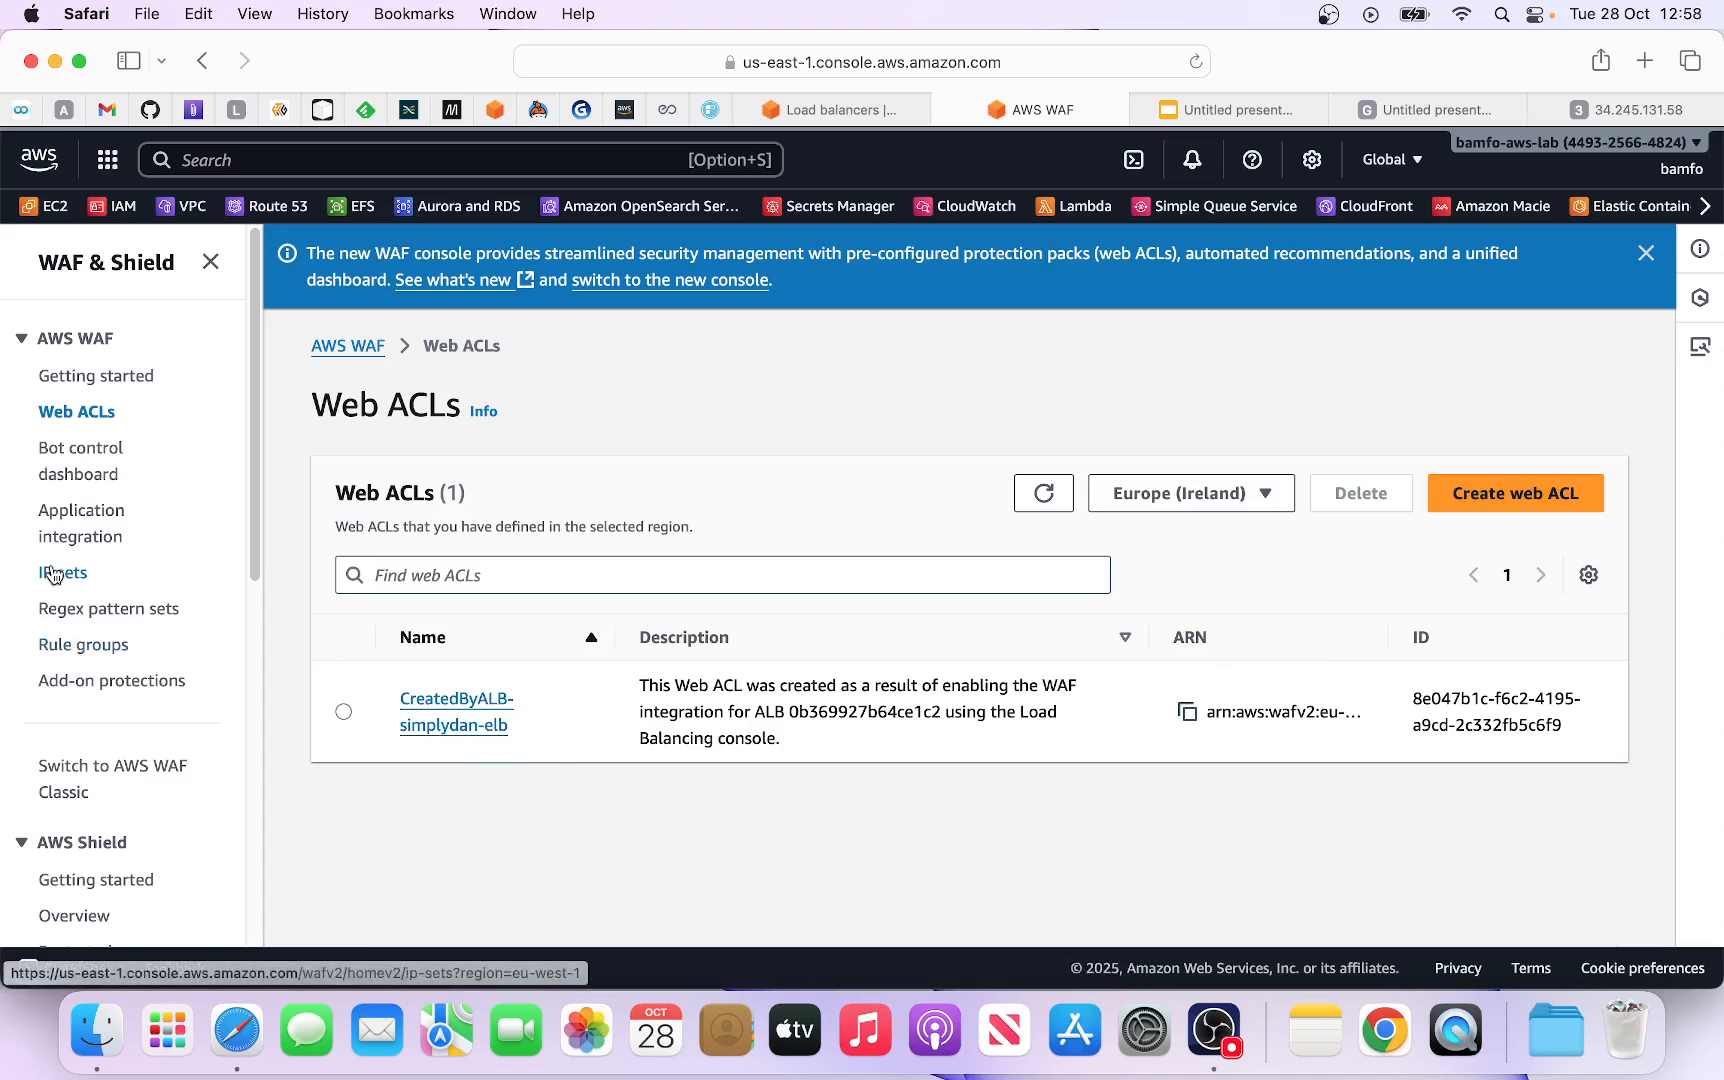
click(457, 712)
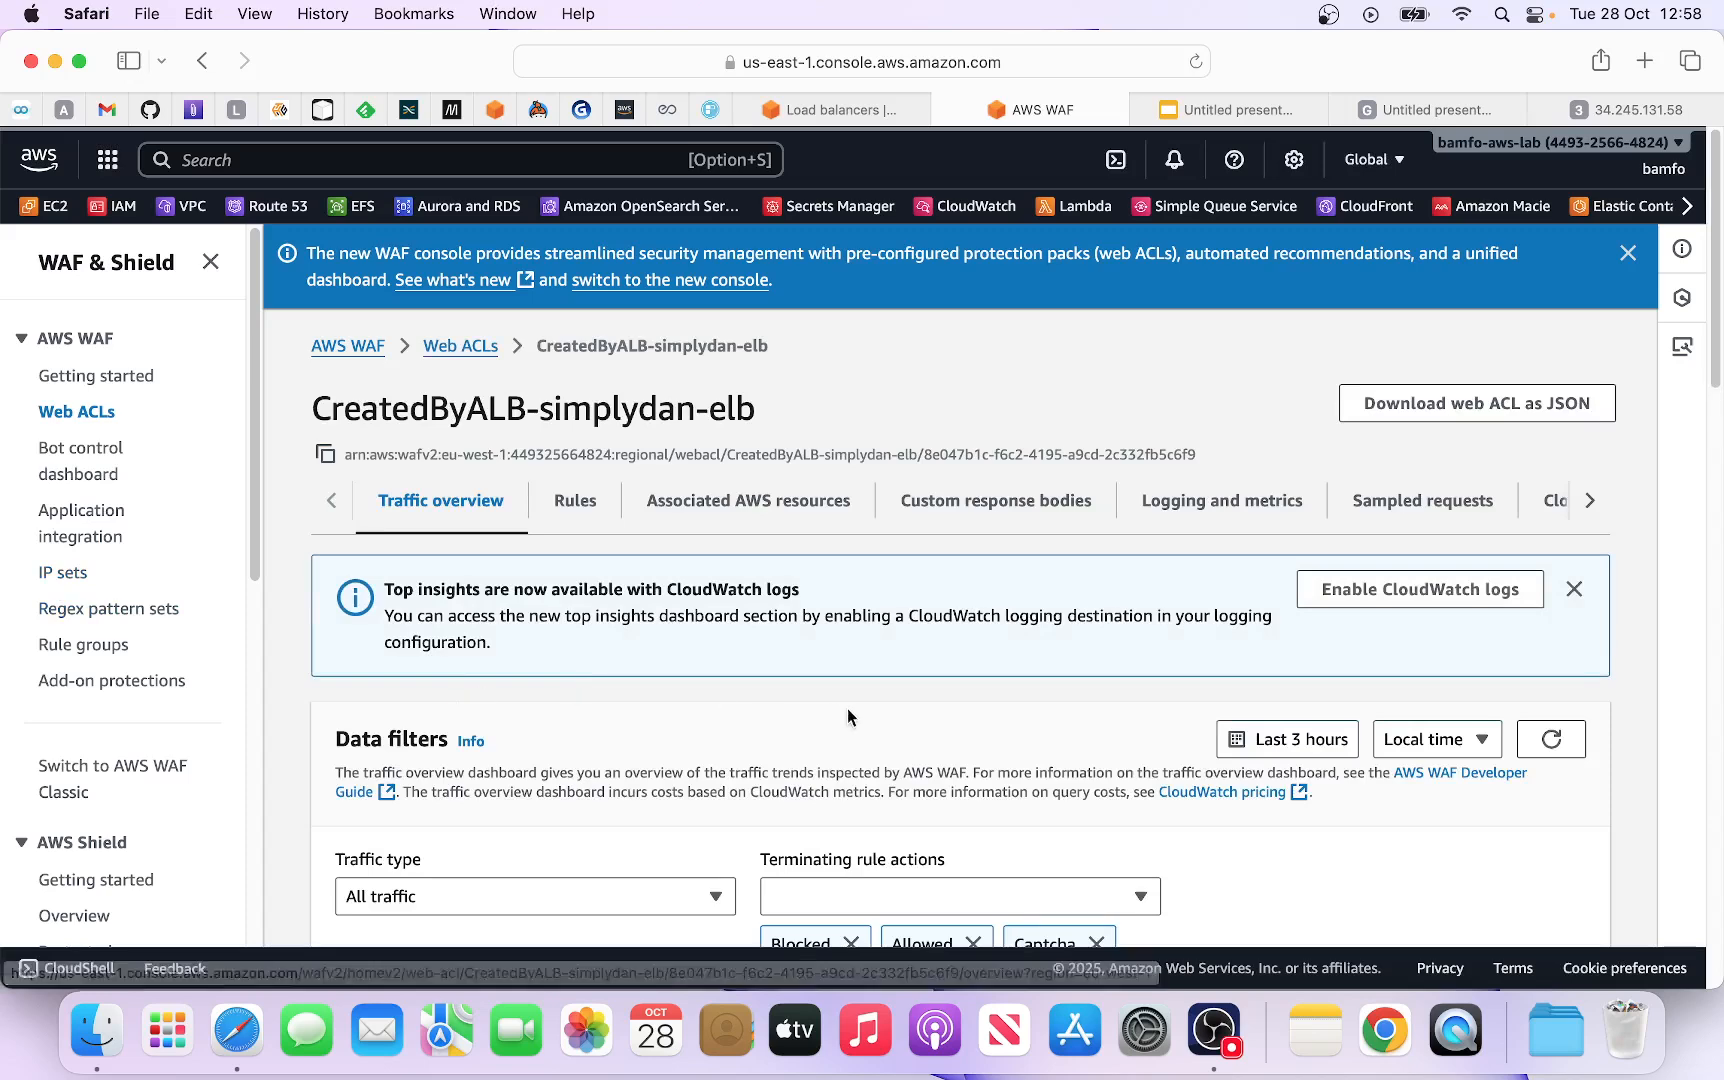
Step: Examine the web ACL's managed rules and the options for adding more rules
click(573, 512)
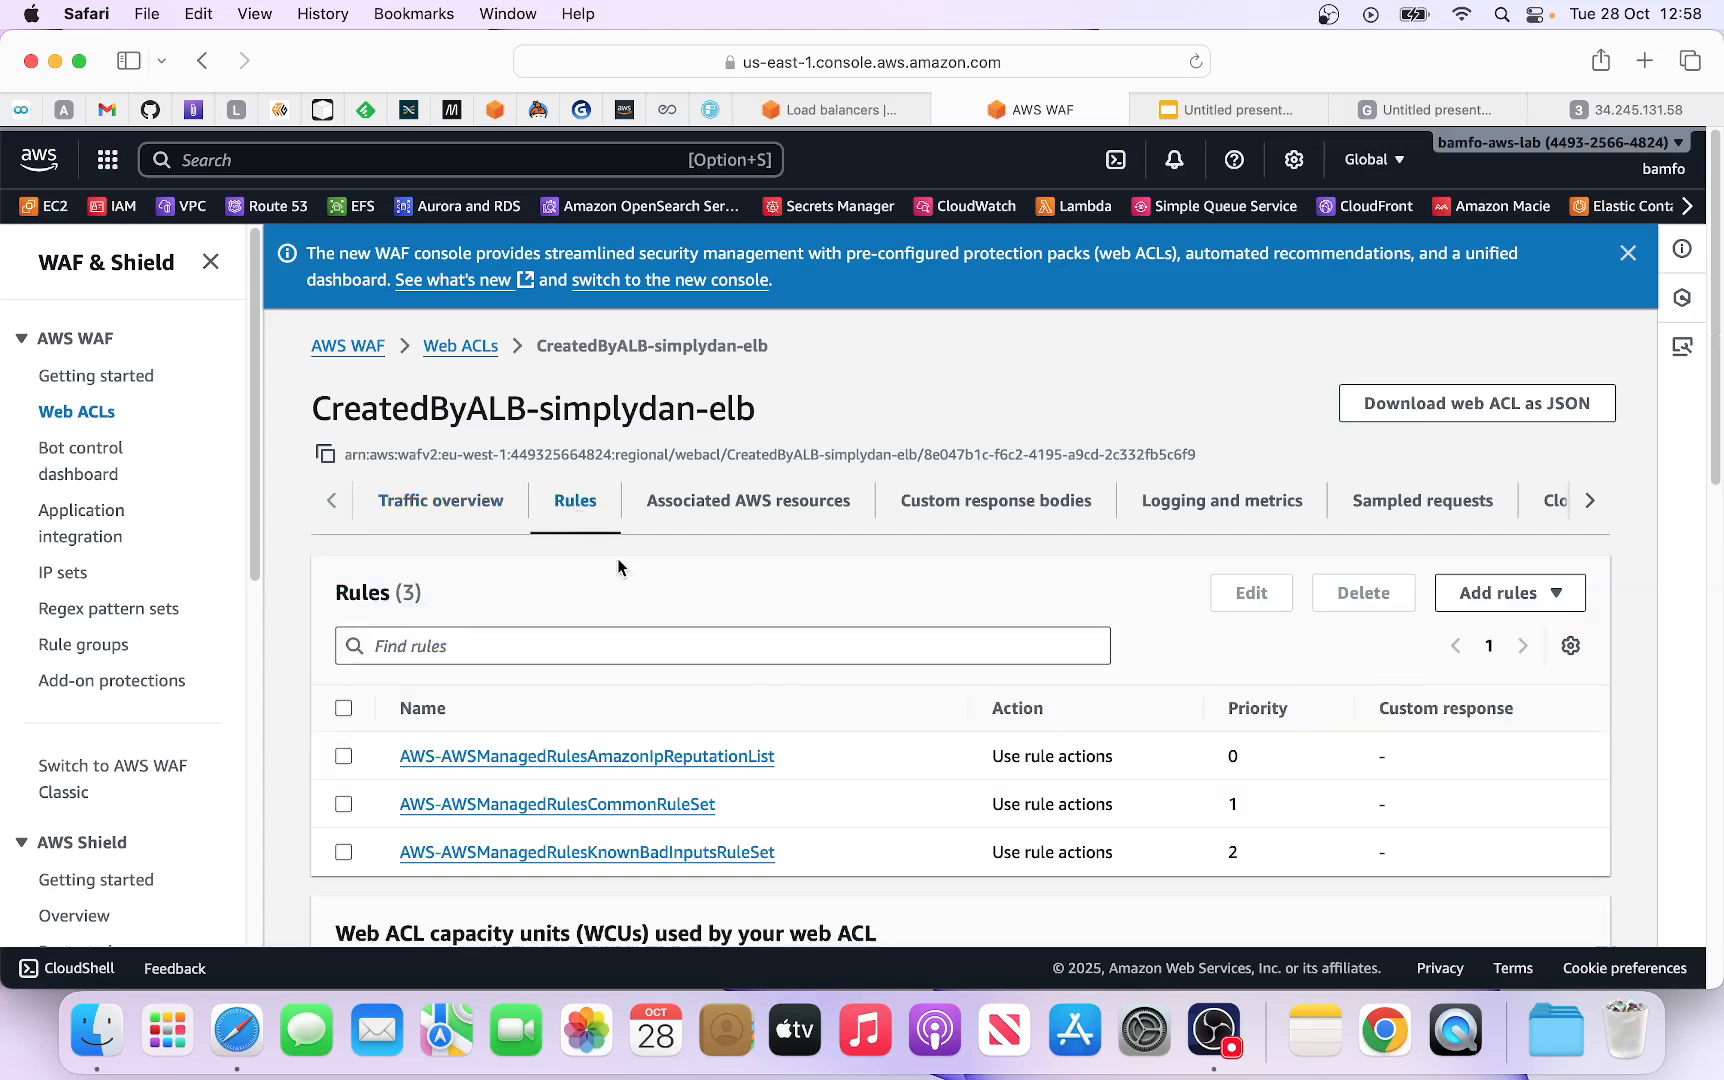
scroll(777, 662, down, 1)
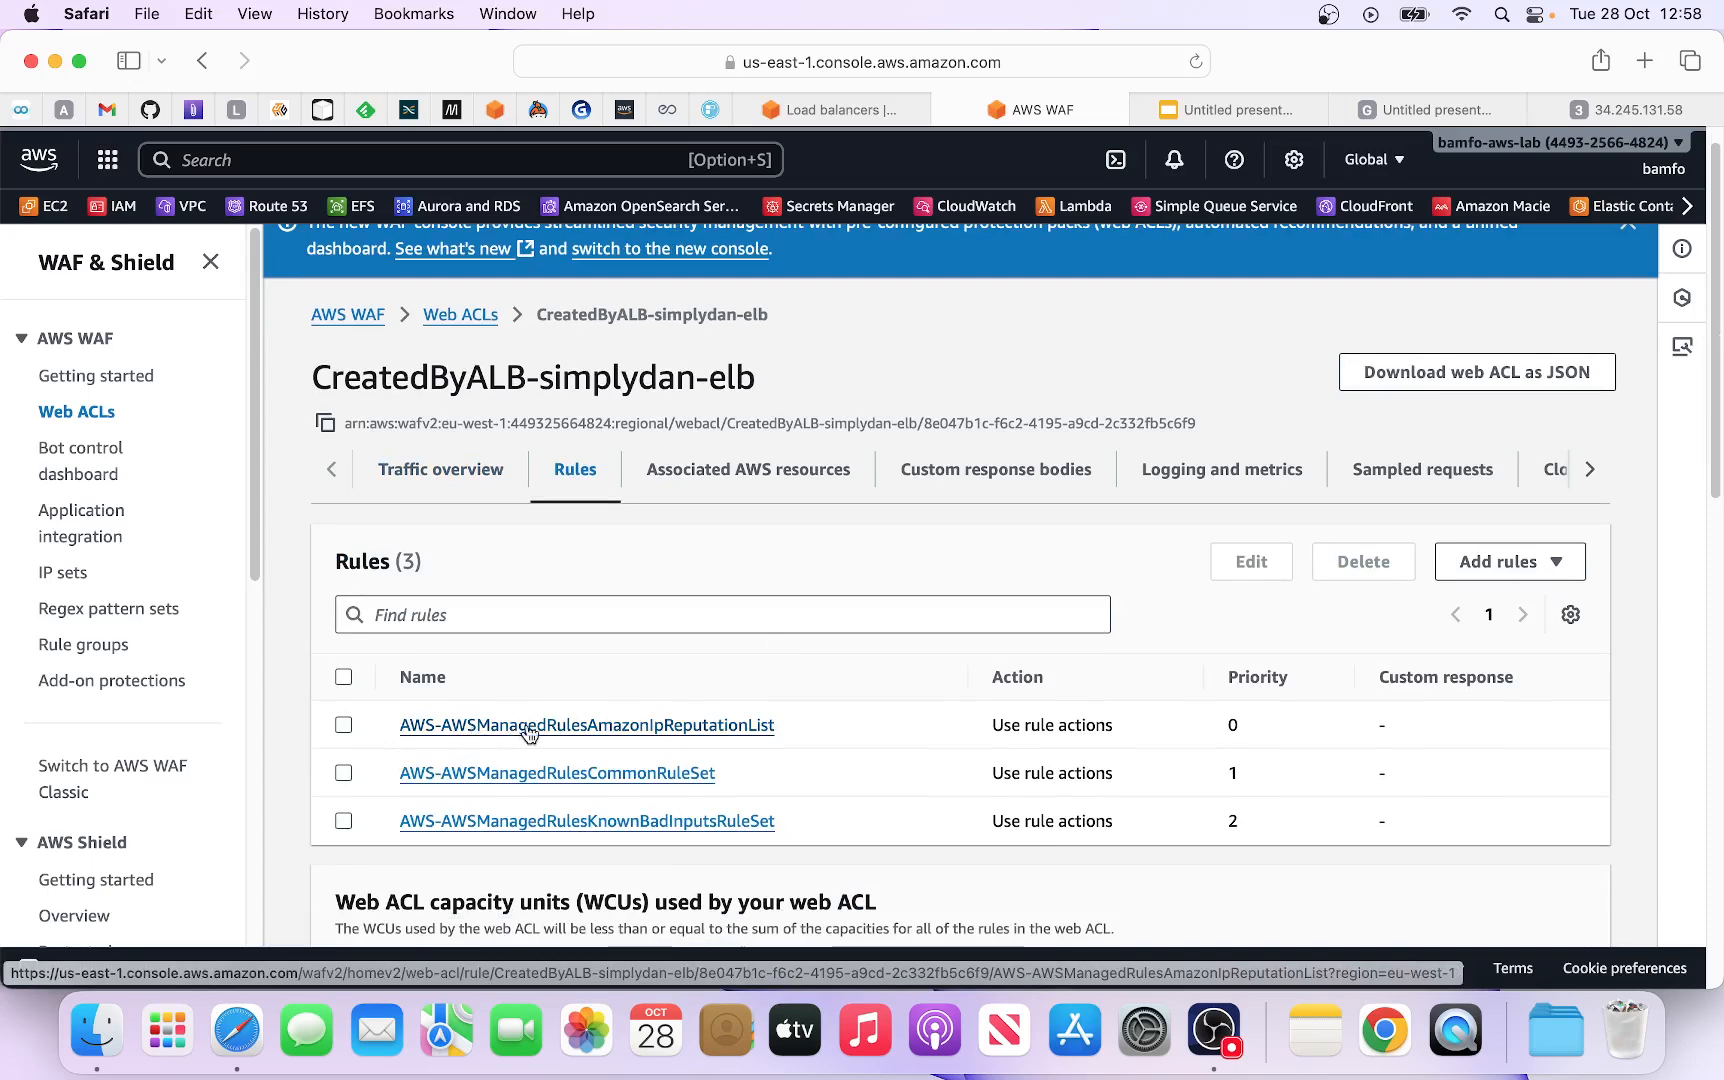
click(655, 779)
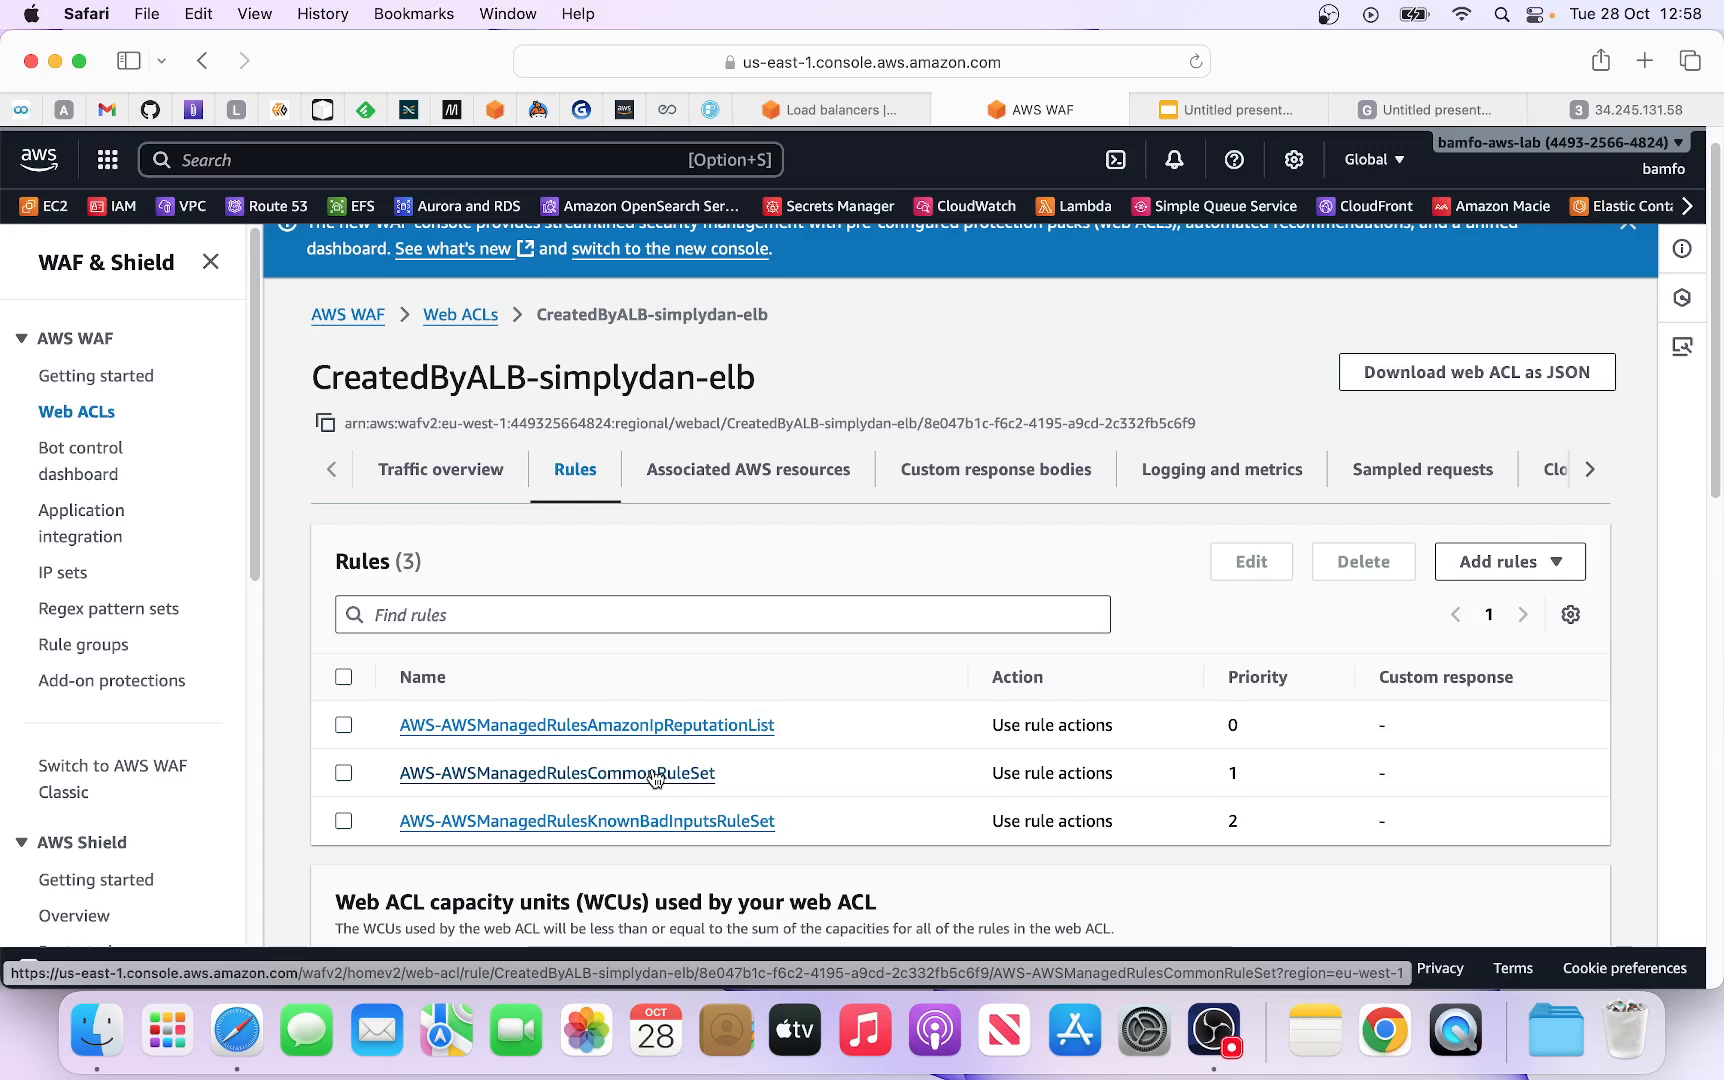
click(1563, 574)
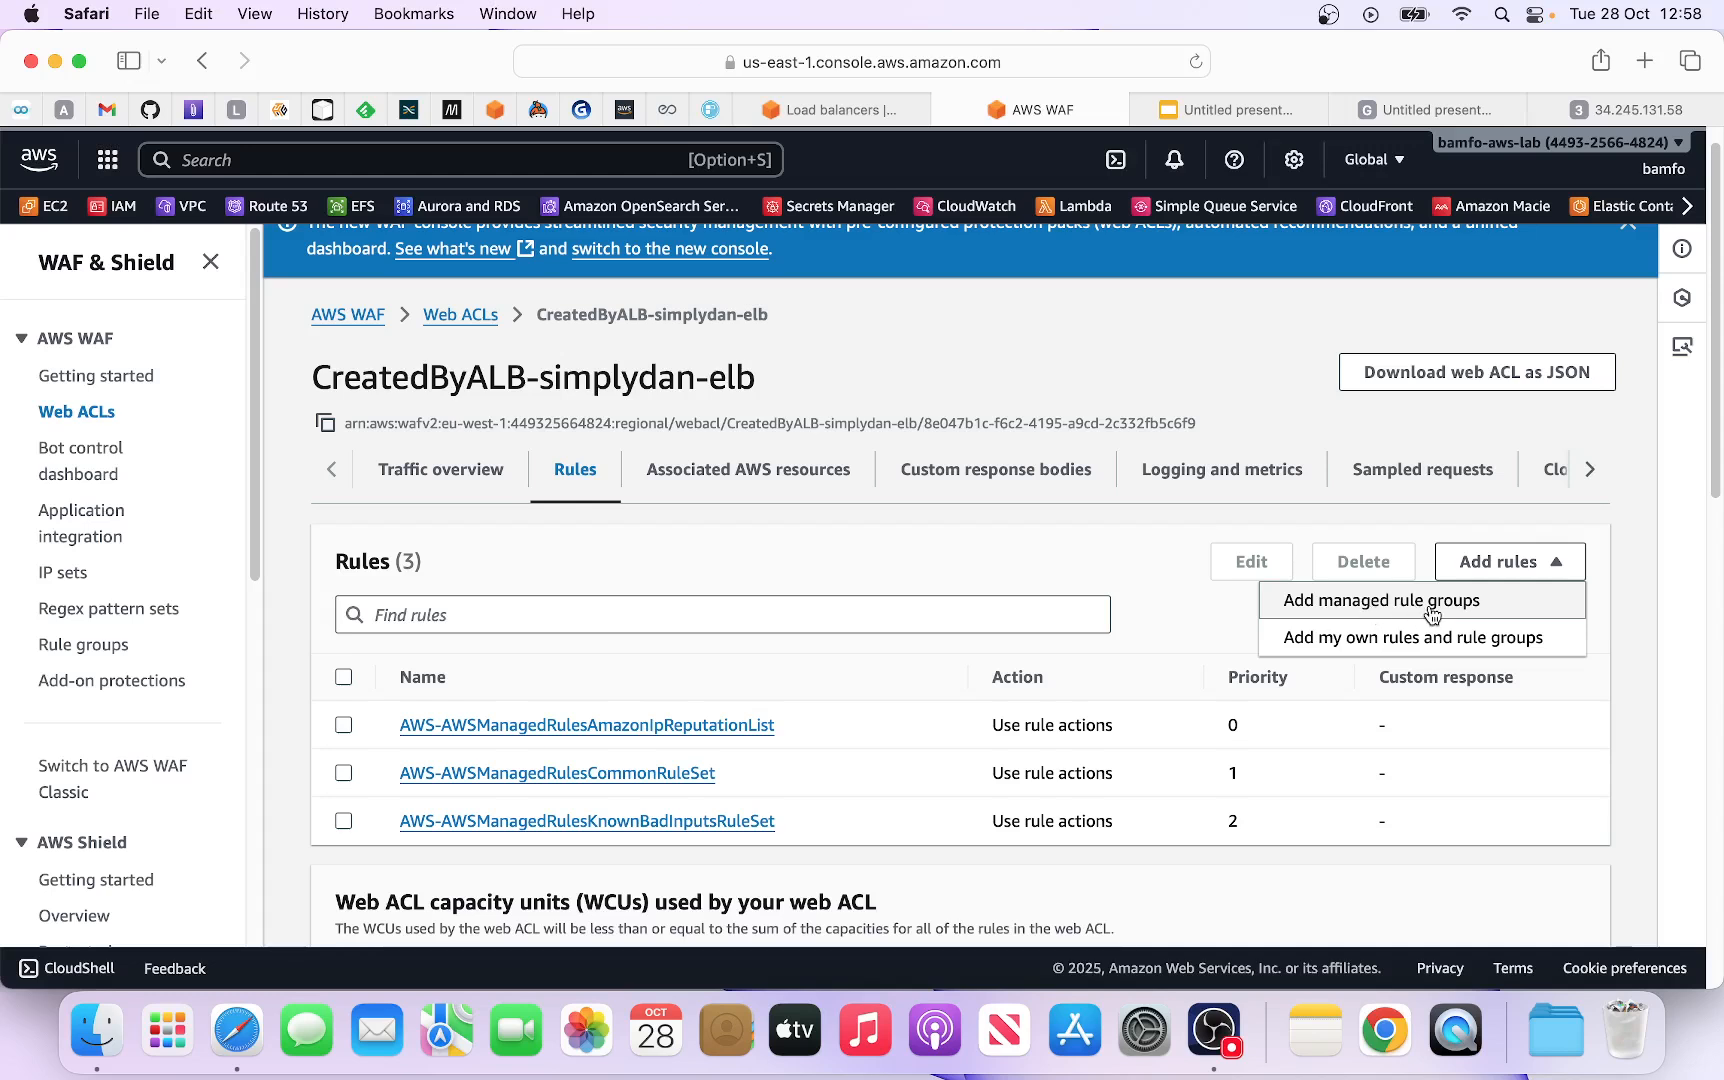
Step: Review the web ACL's associated AWS resources, the resource types that can be added, and its resource level DDoS protection
click(736, 476)
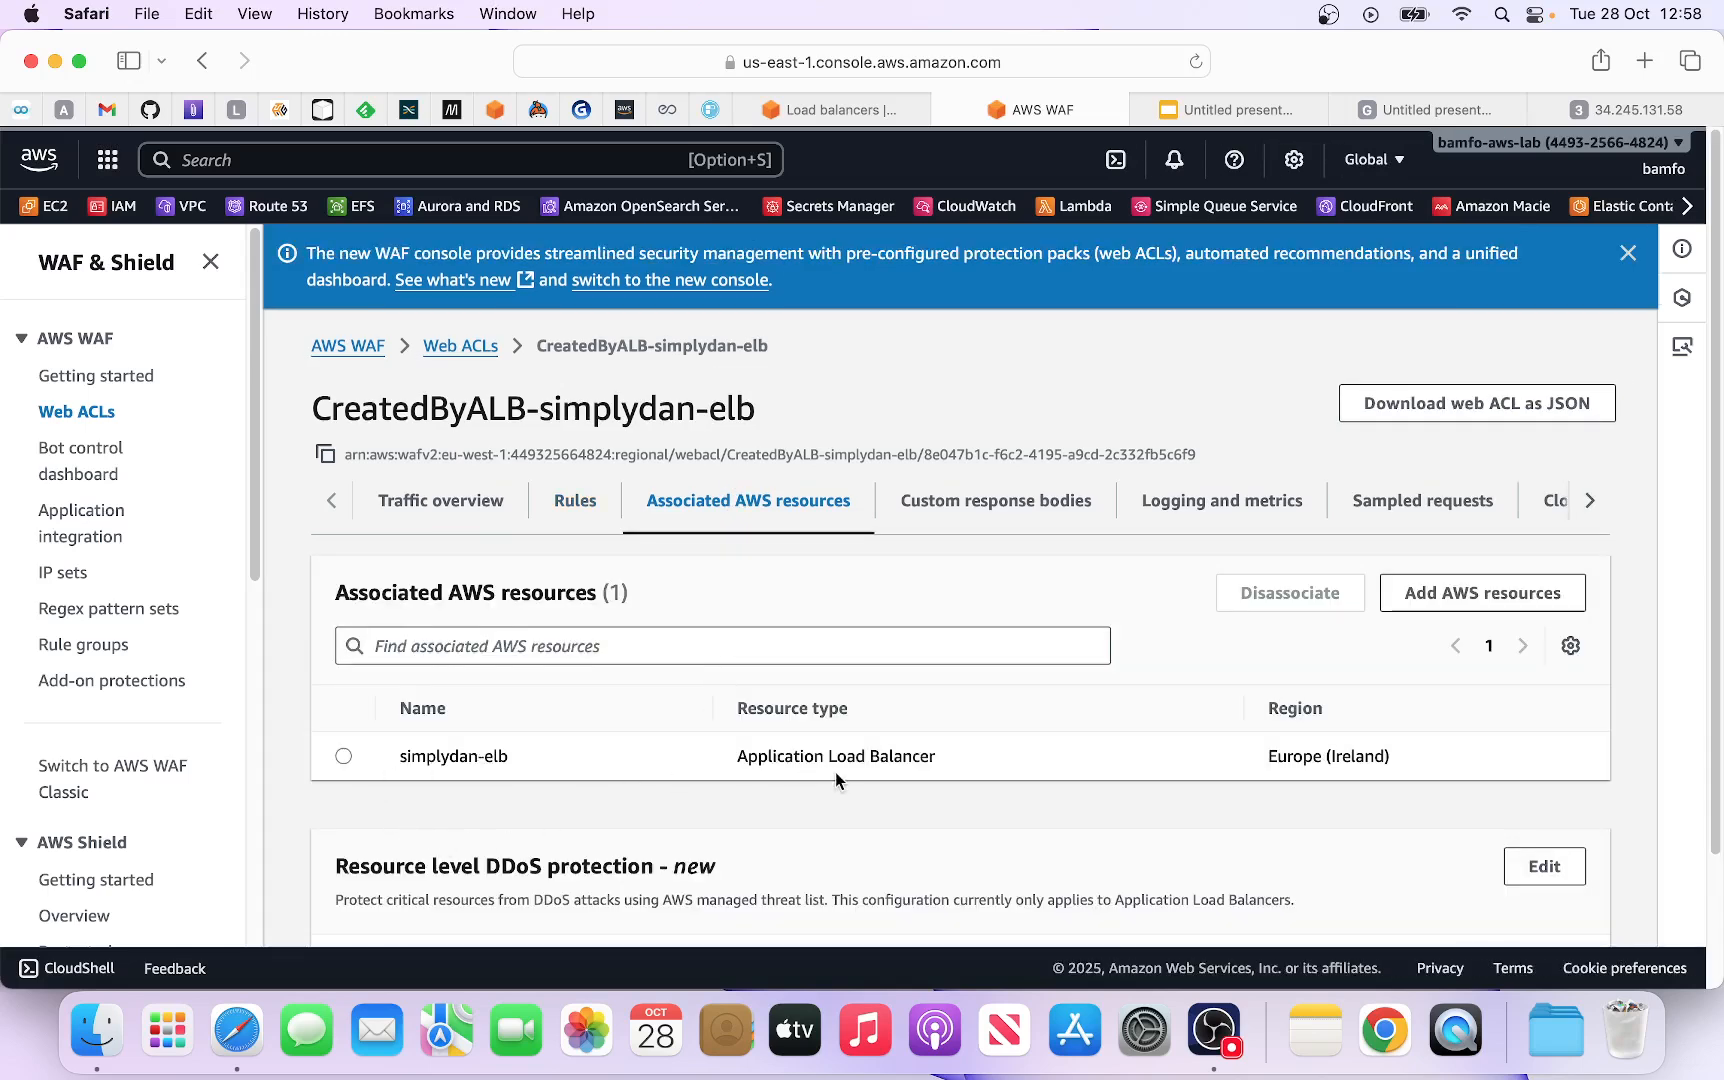
click(1540, 593)
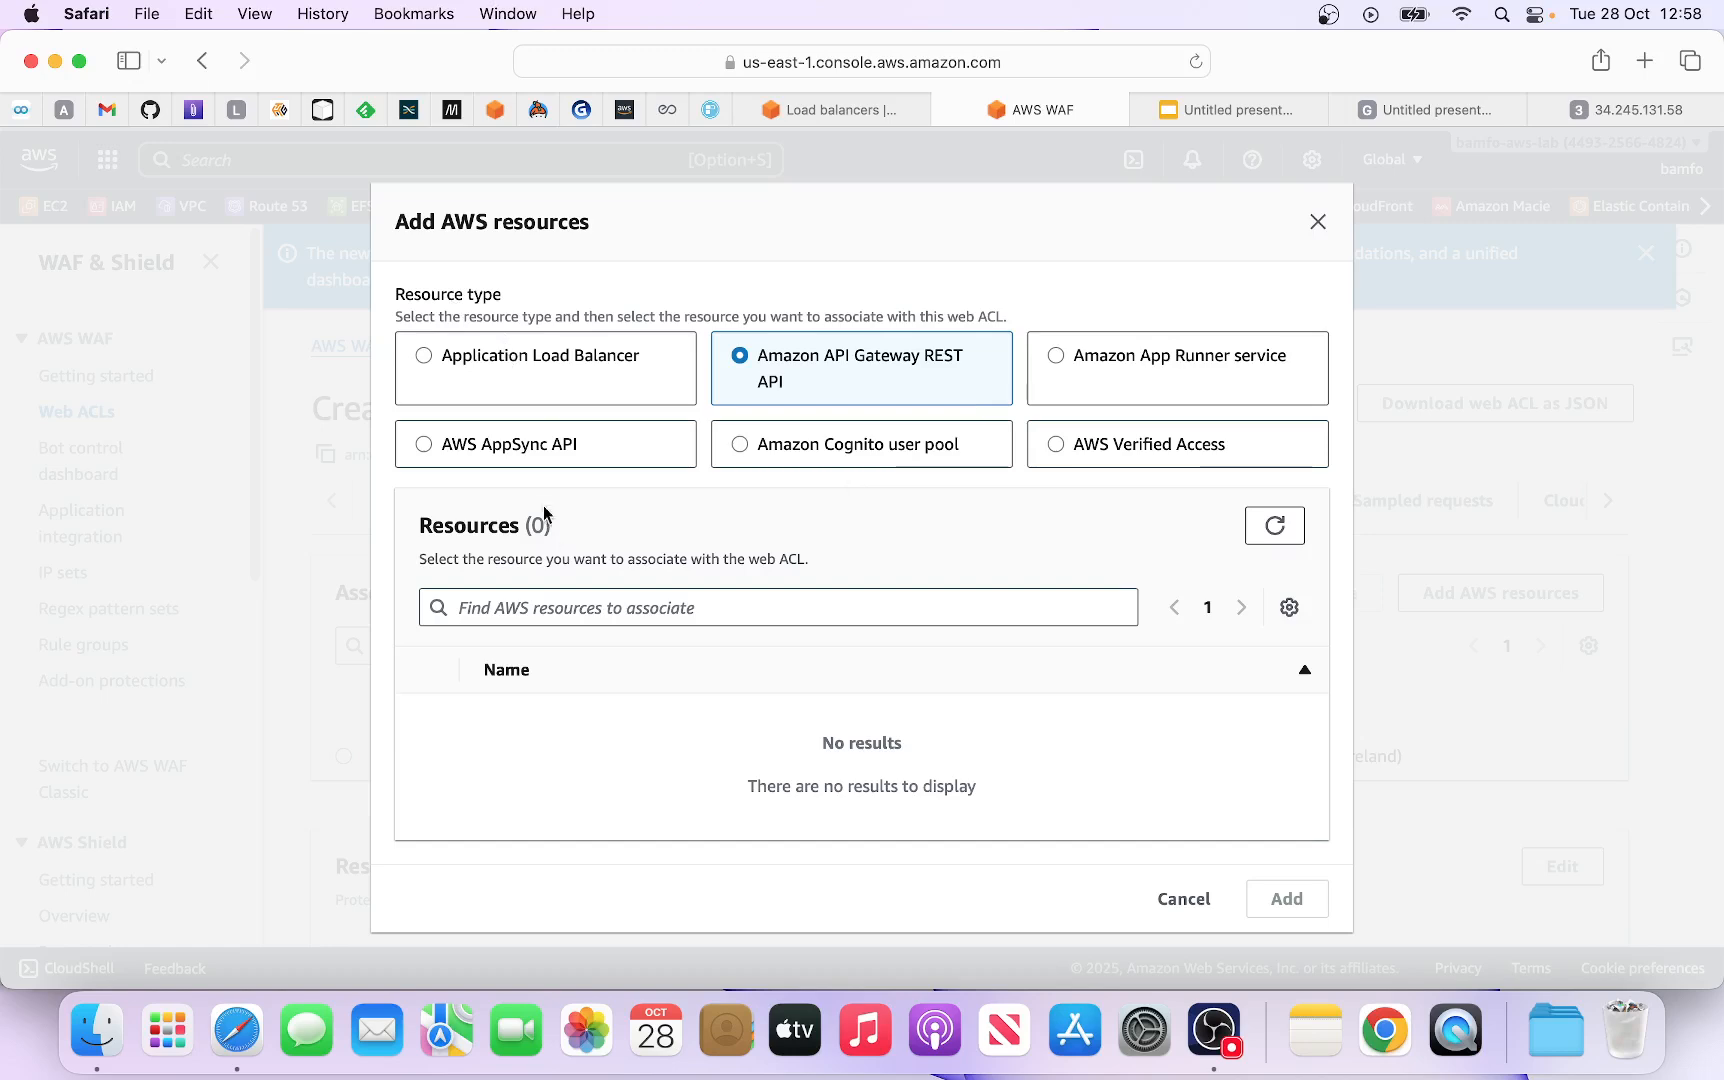
click(1178, 910)
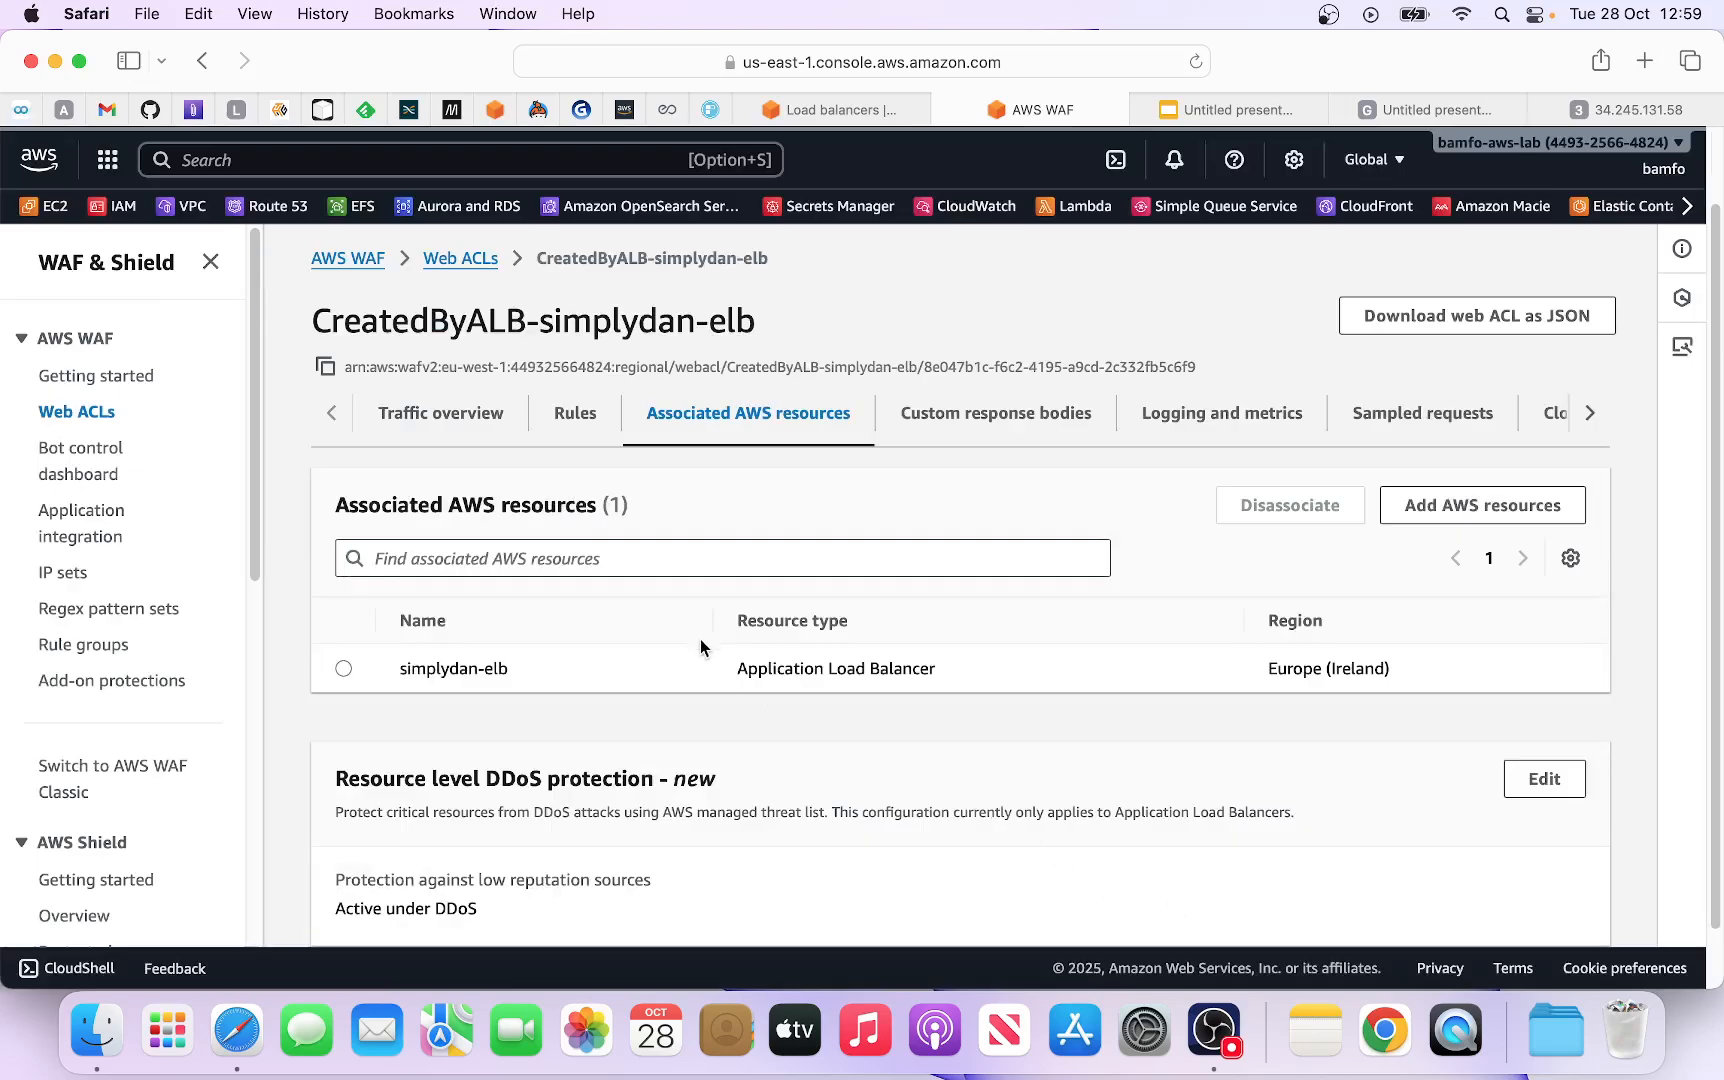
scroll(893, 635, down, 2)
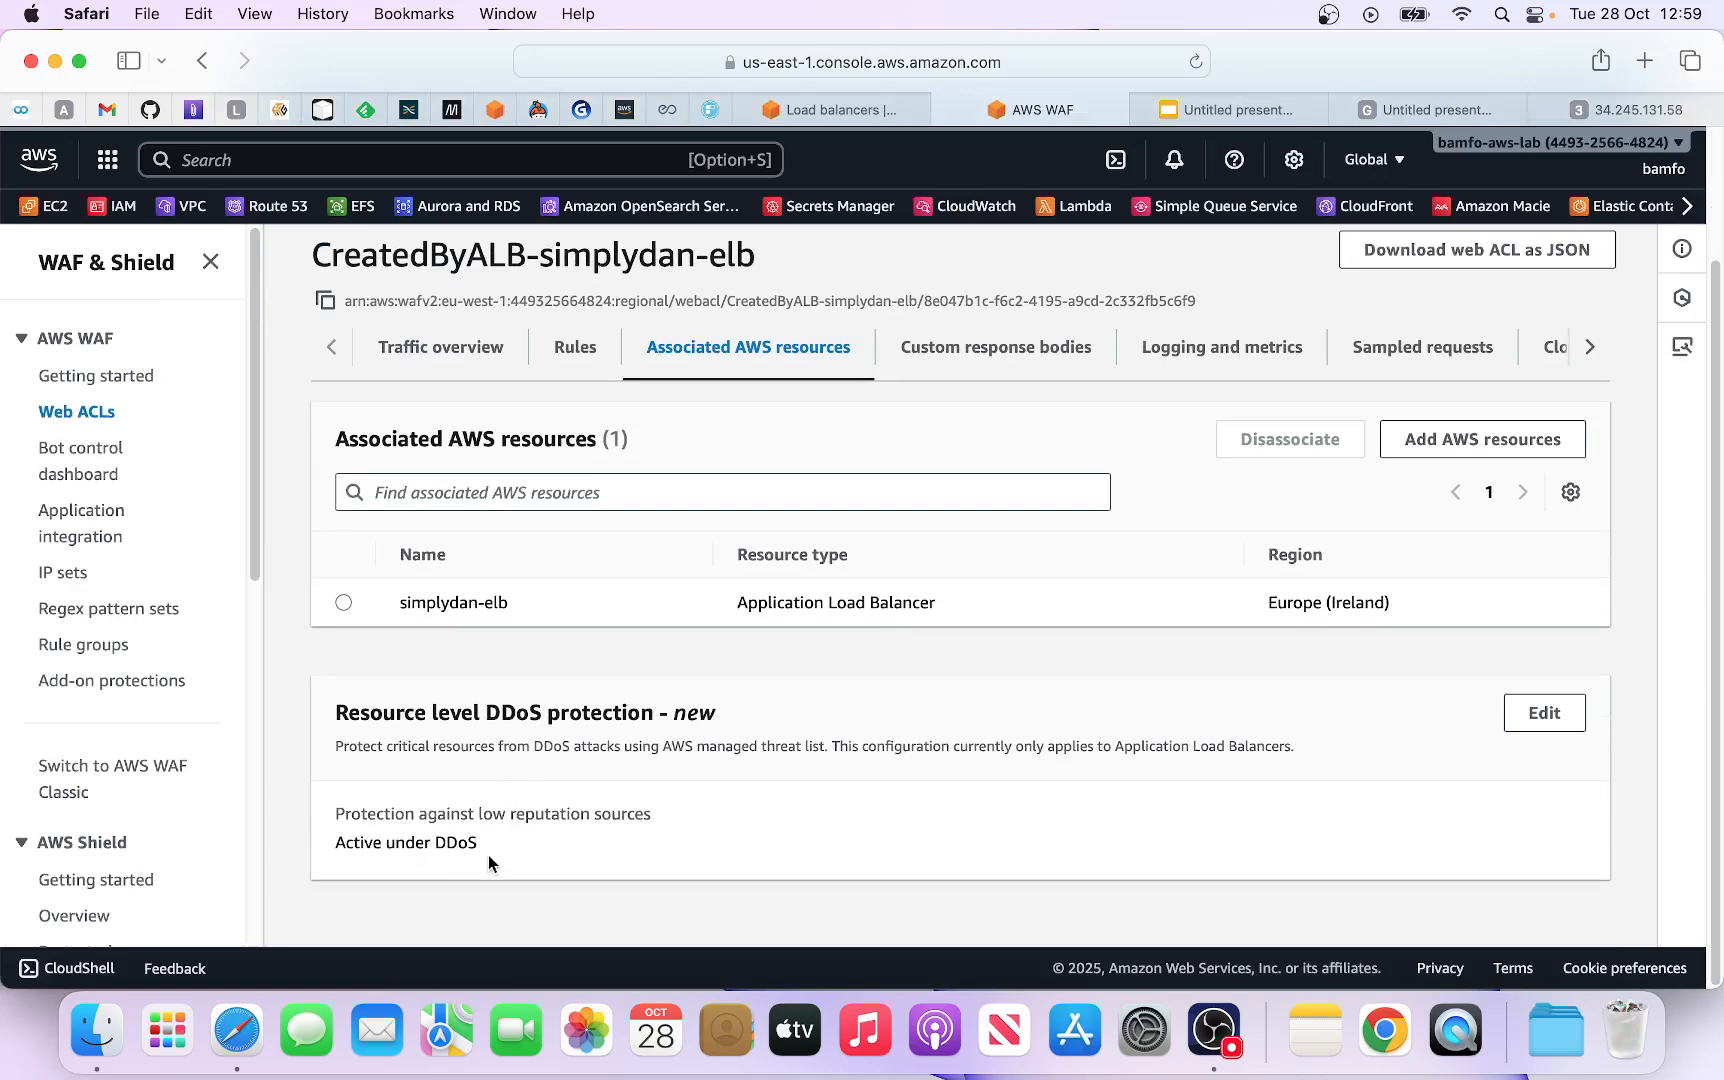
Step: Look over the web ACL's custom response bodies and its logging and metrics settings
click(971, 368)
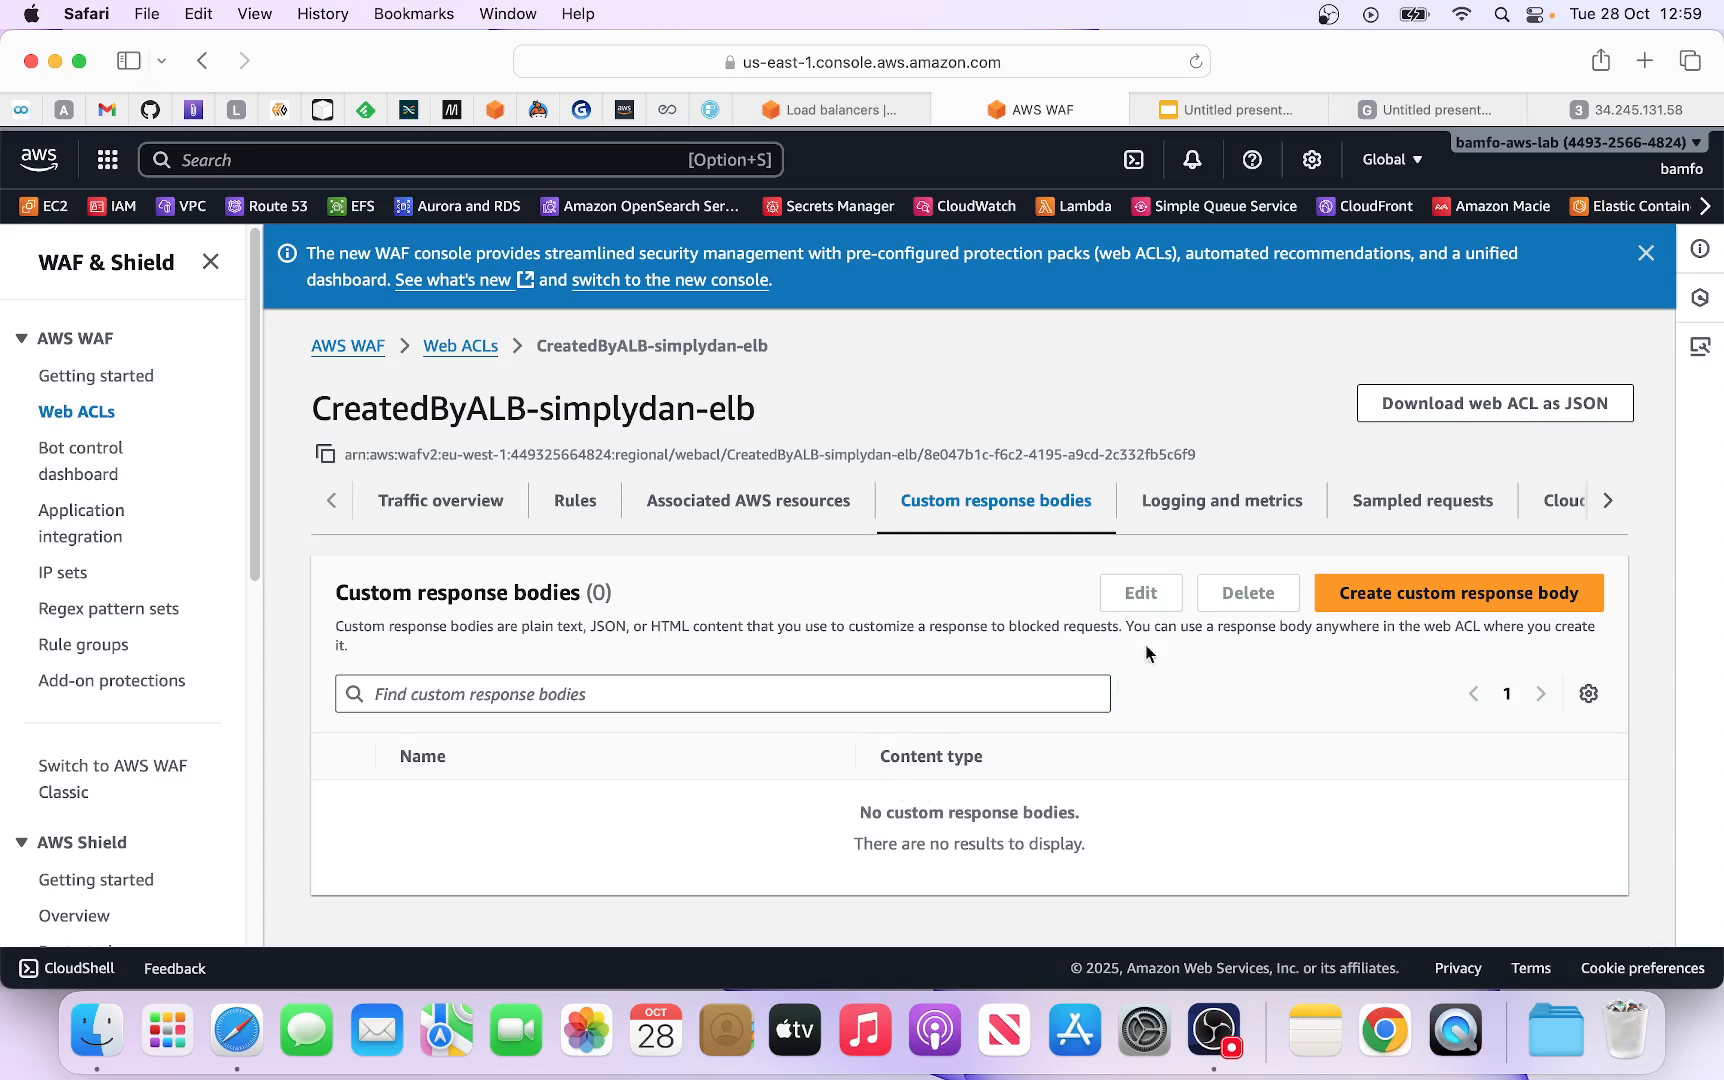
click(1229, 520)
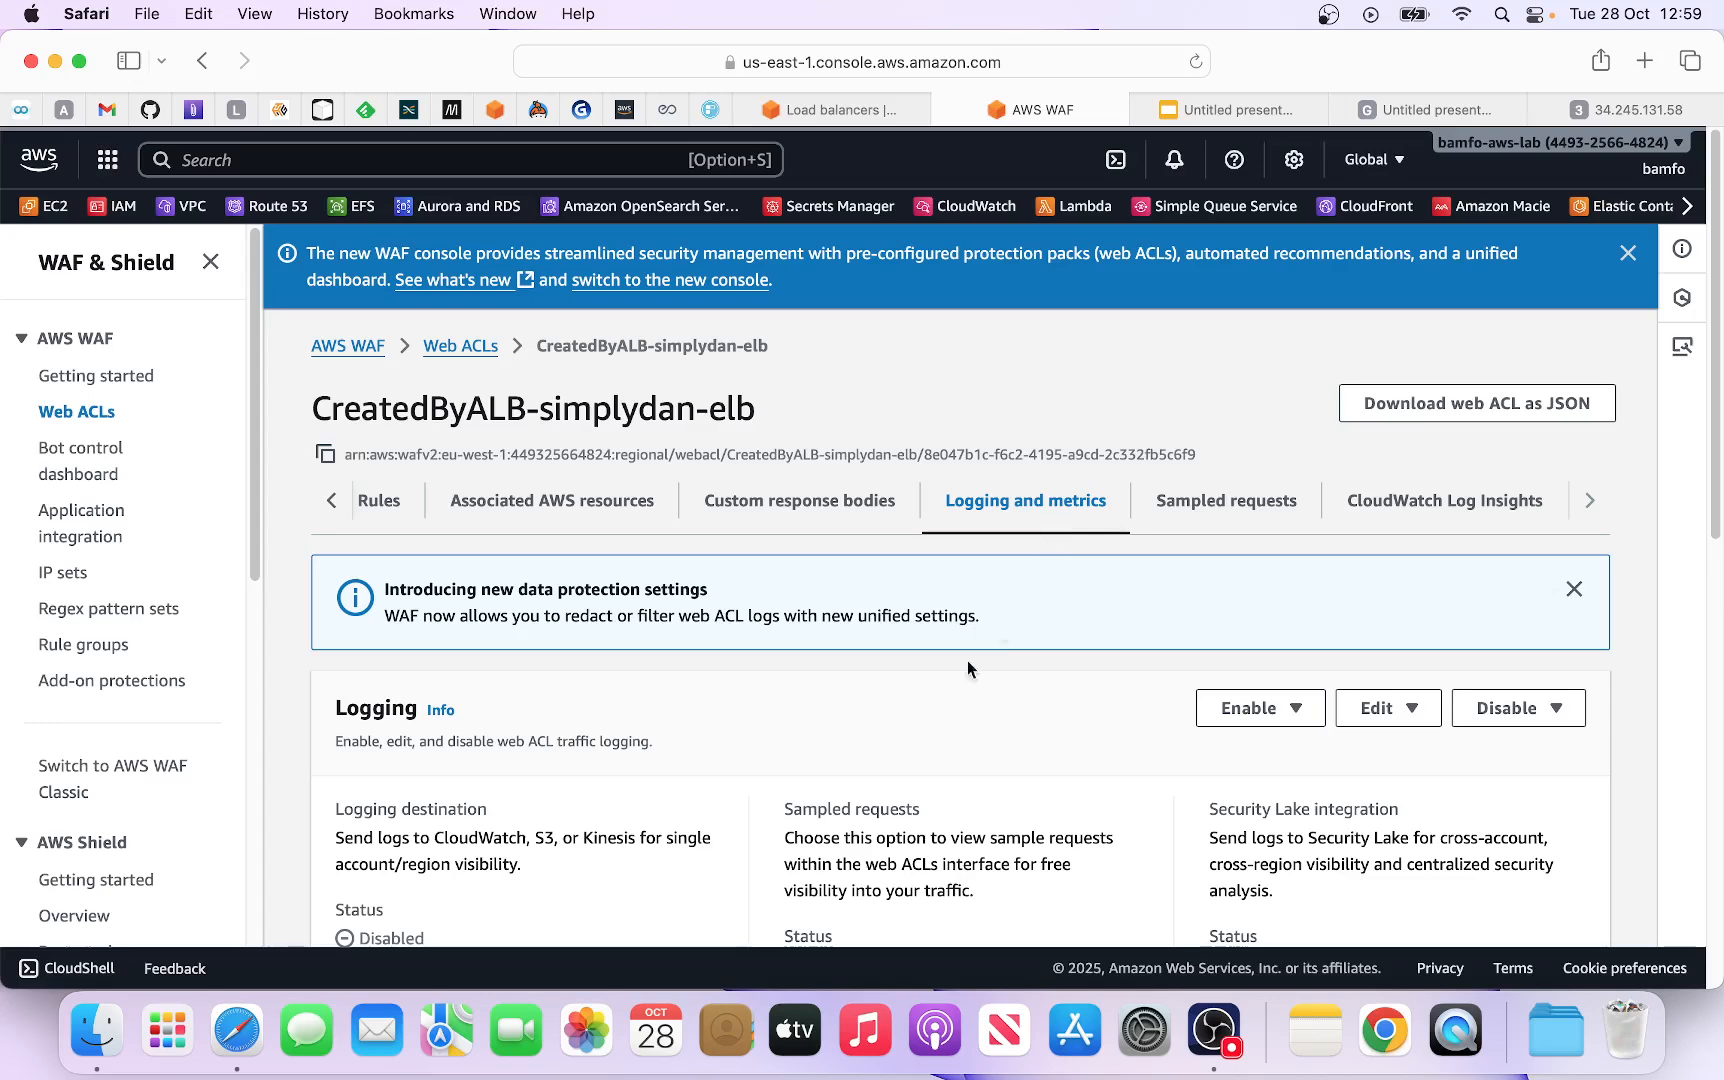
scroll(823, 743, down, 1)
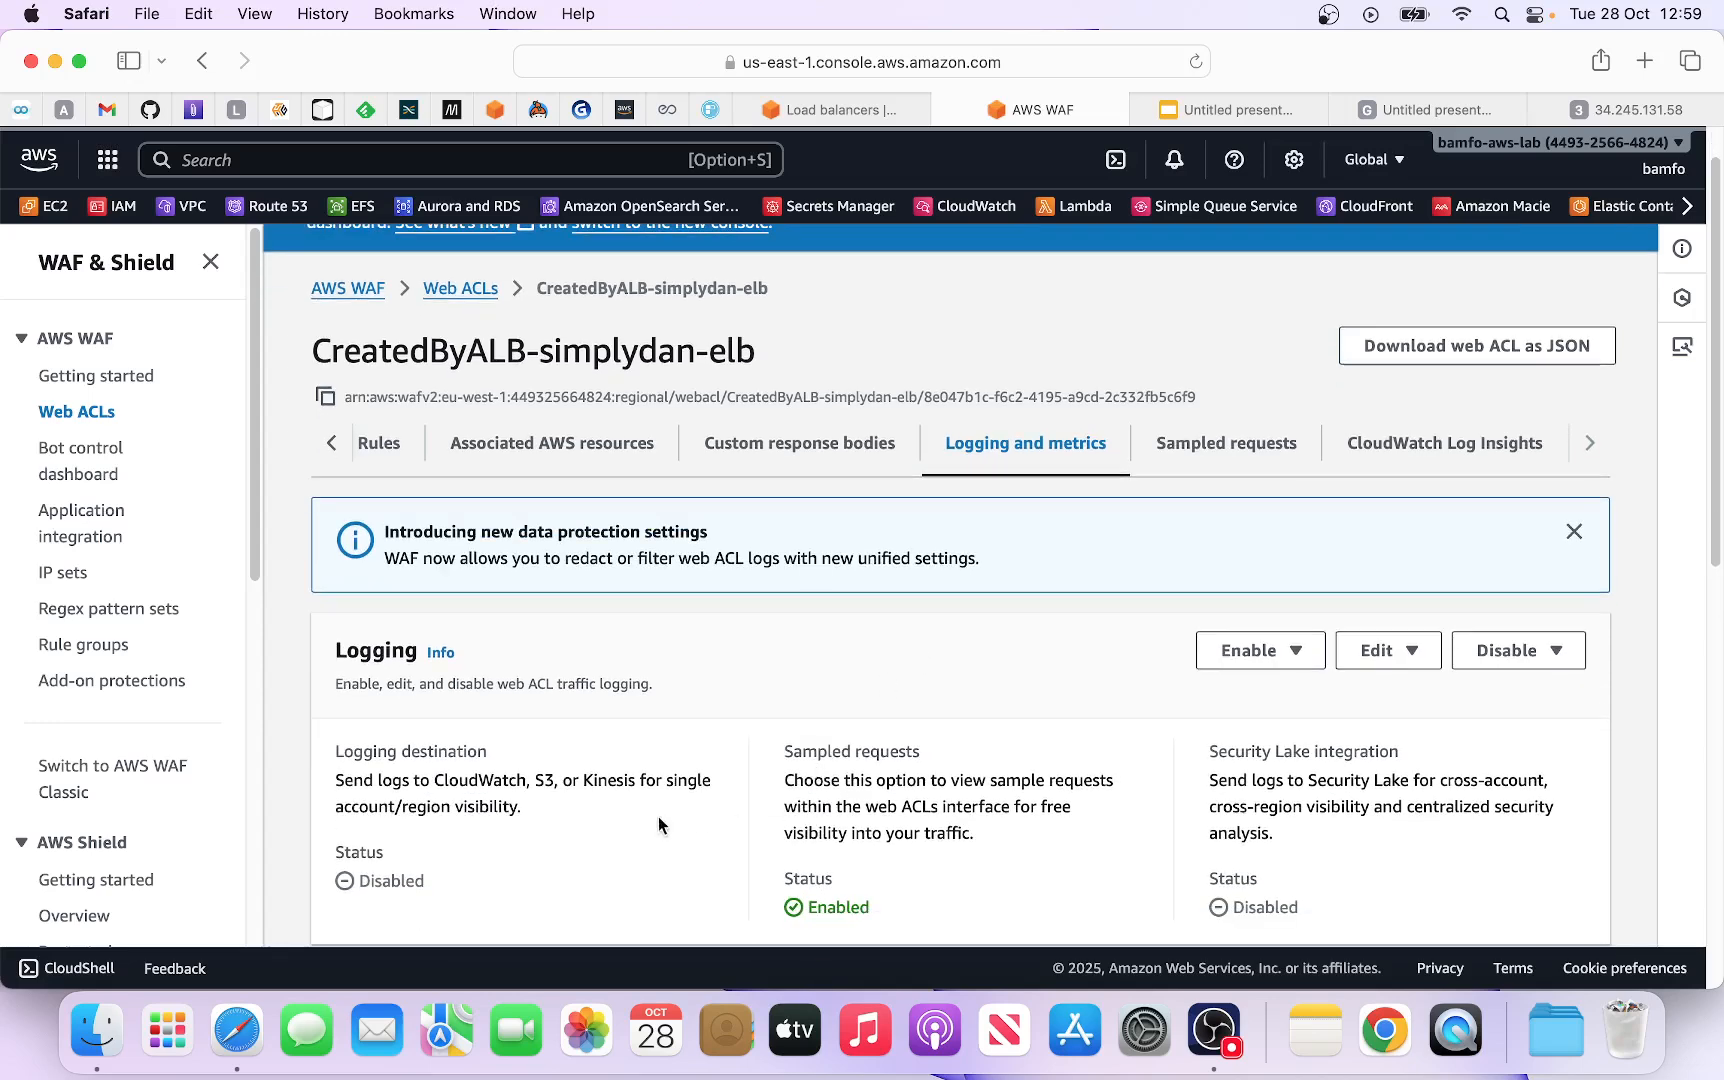
scroll(824, 857, down, 1)
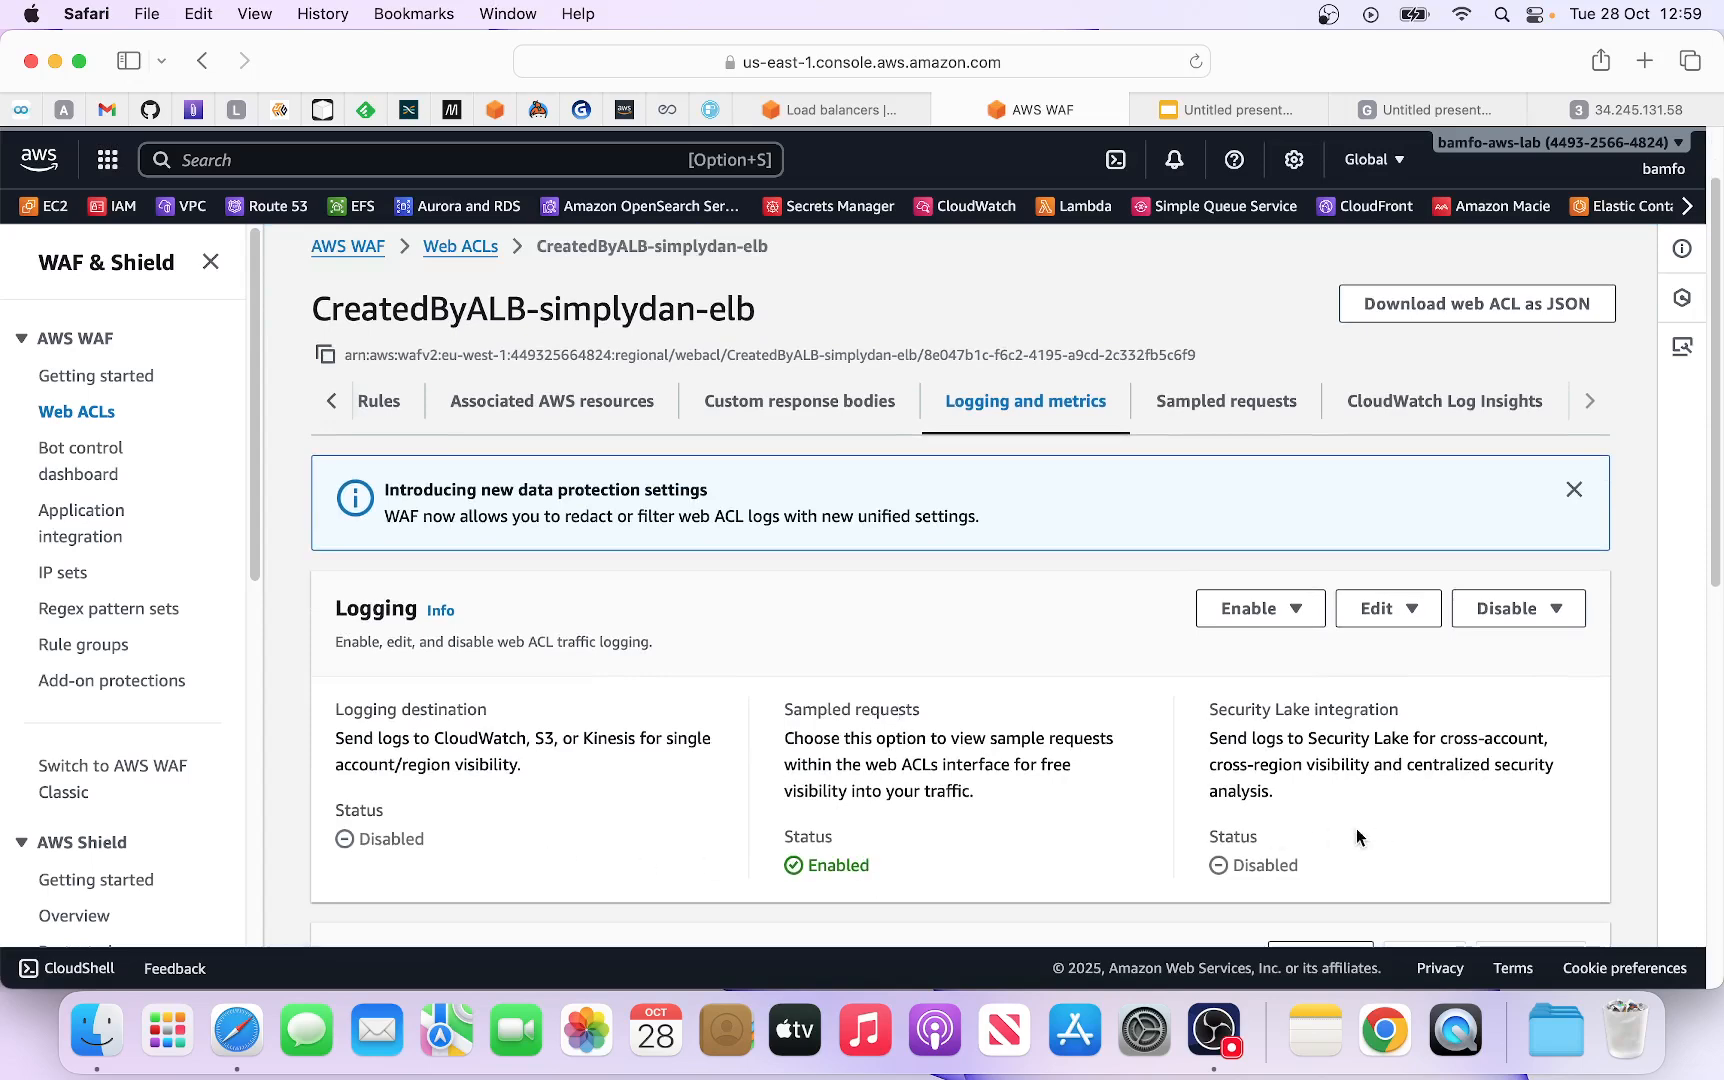
Step: Examine the web ACL's sampled requests graph for all rules and check its CloudWatch Log Insights
click(1245, 404)
scroll(905, 797, down, 2)
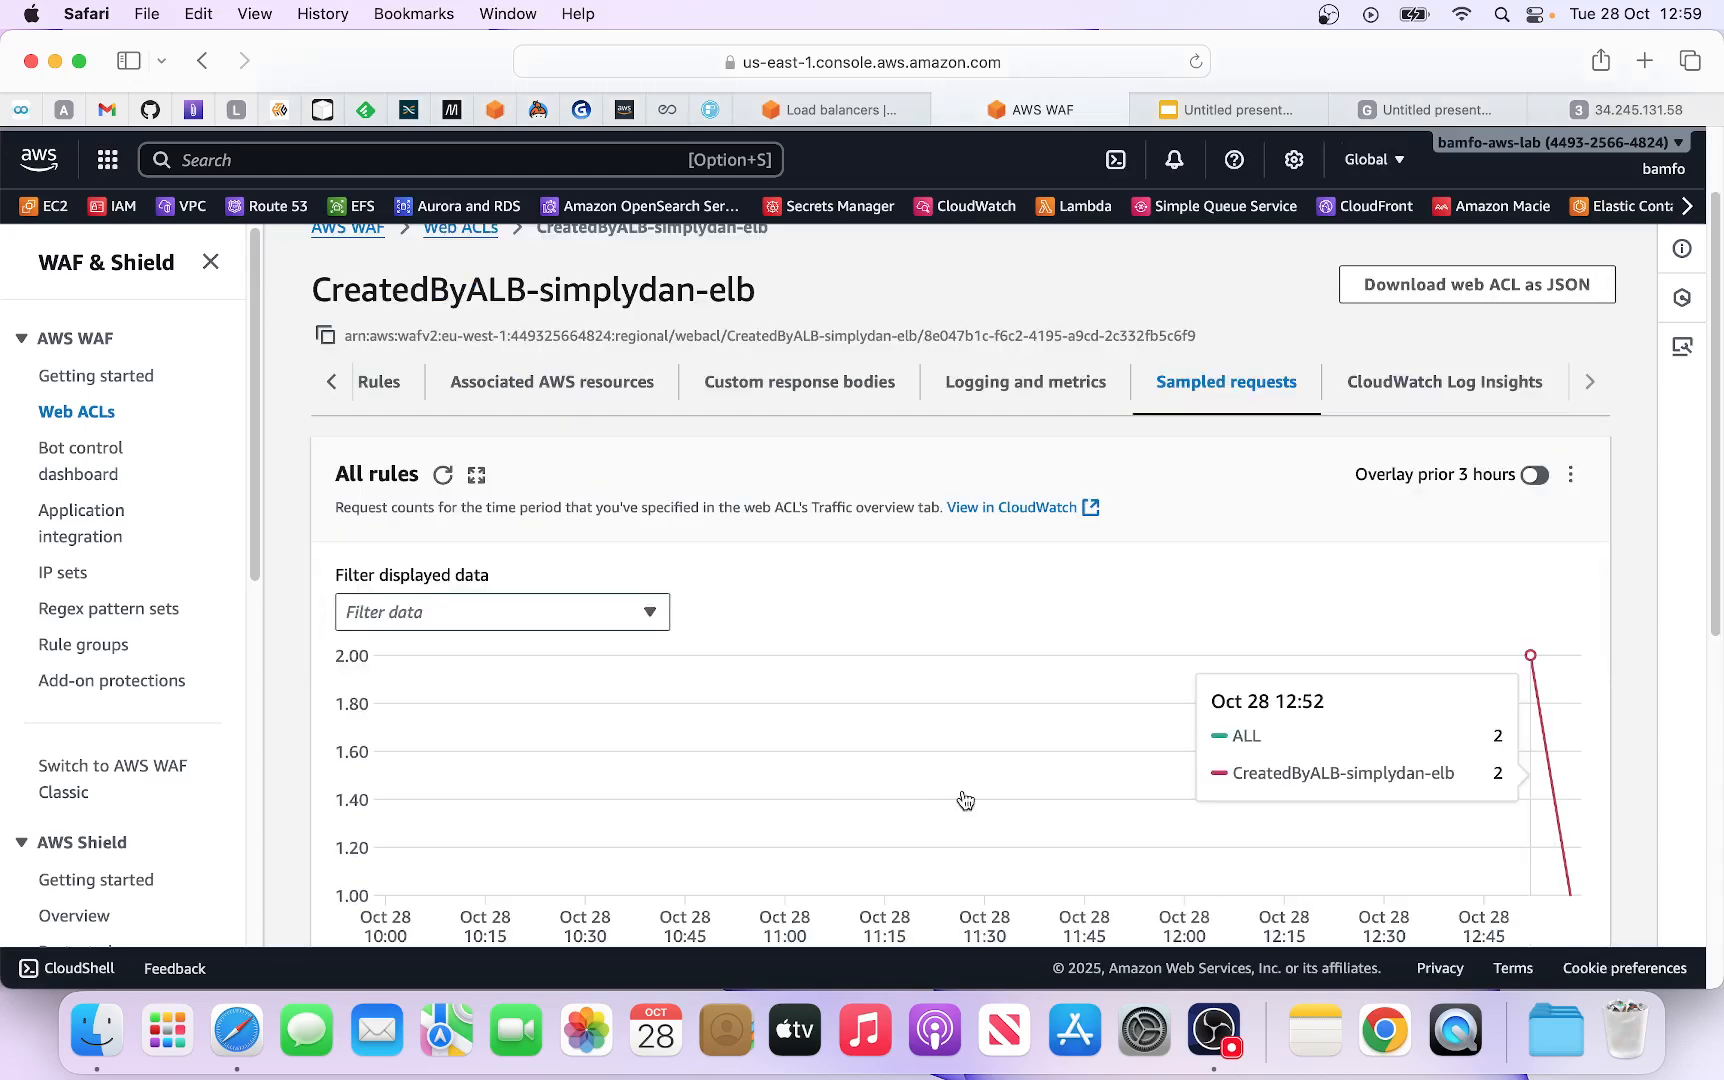
scroll(1064, 762, down, 2)
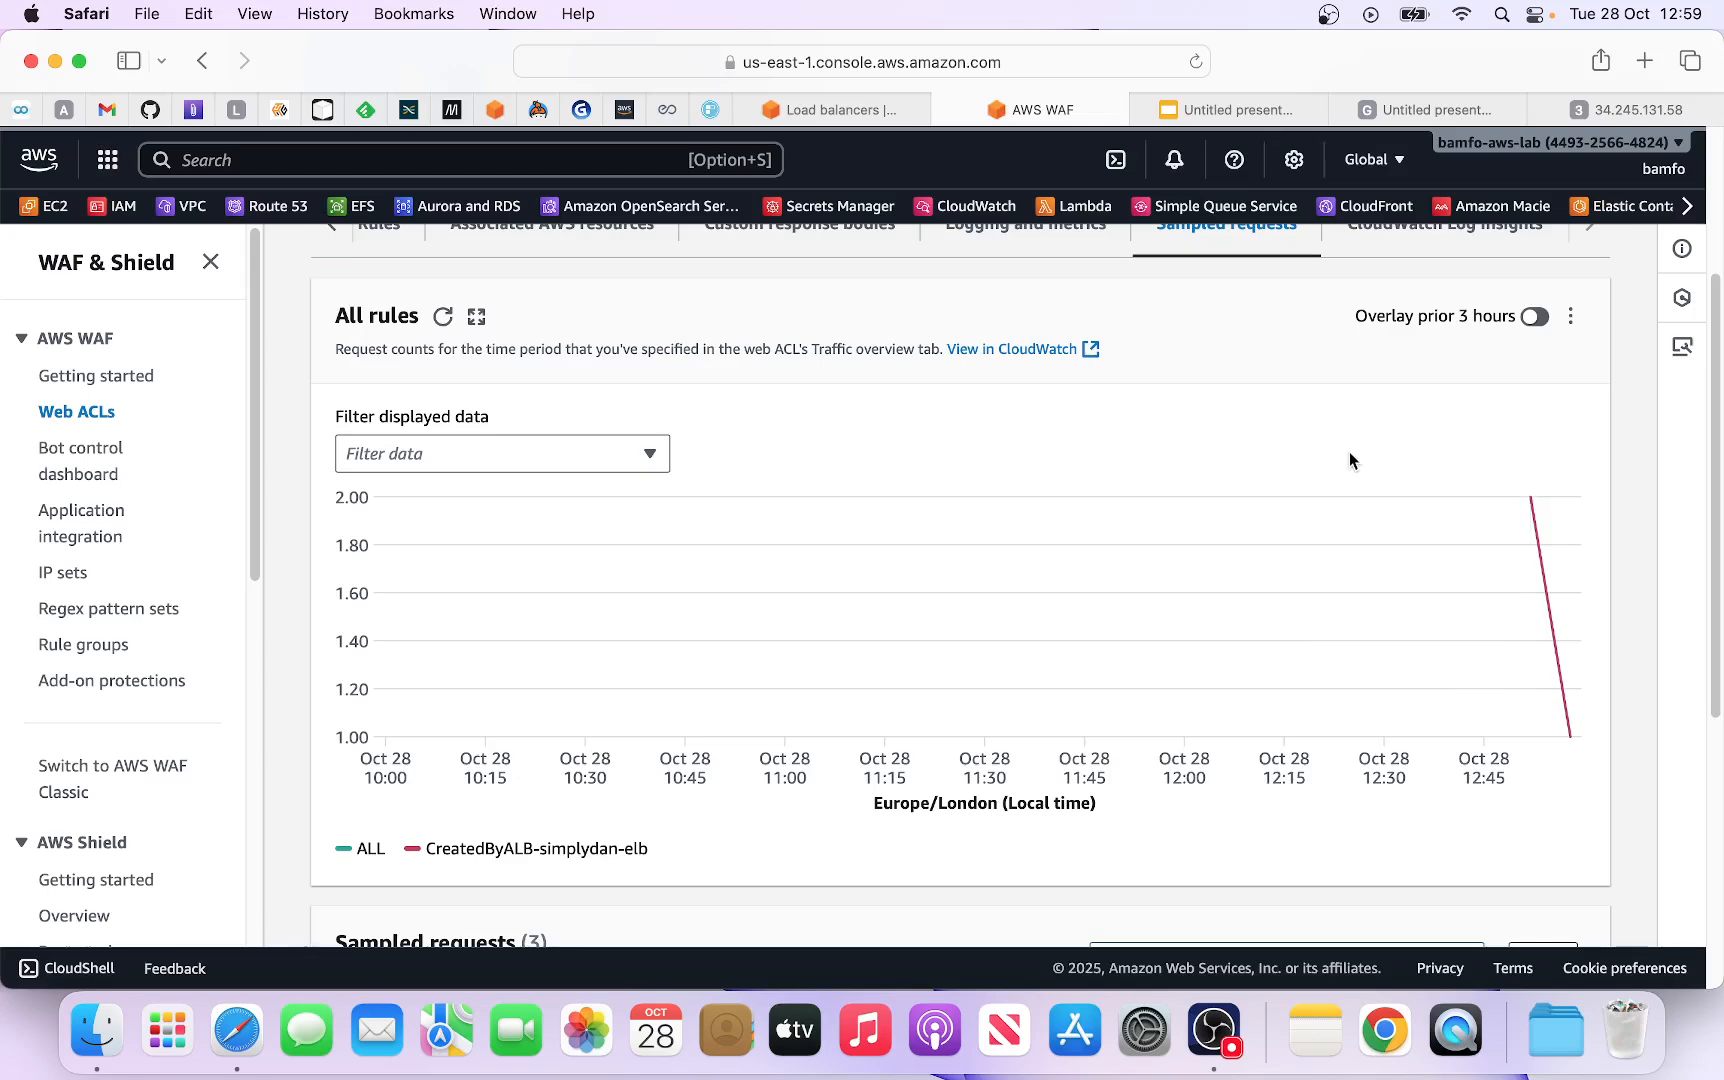
scroll(1170, 531, up, 4)
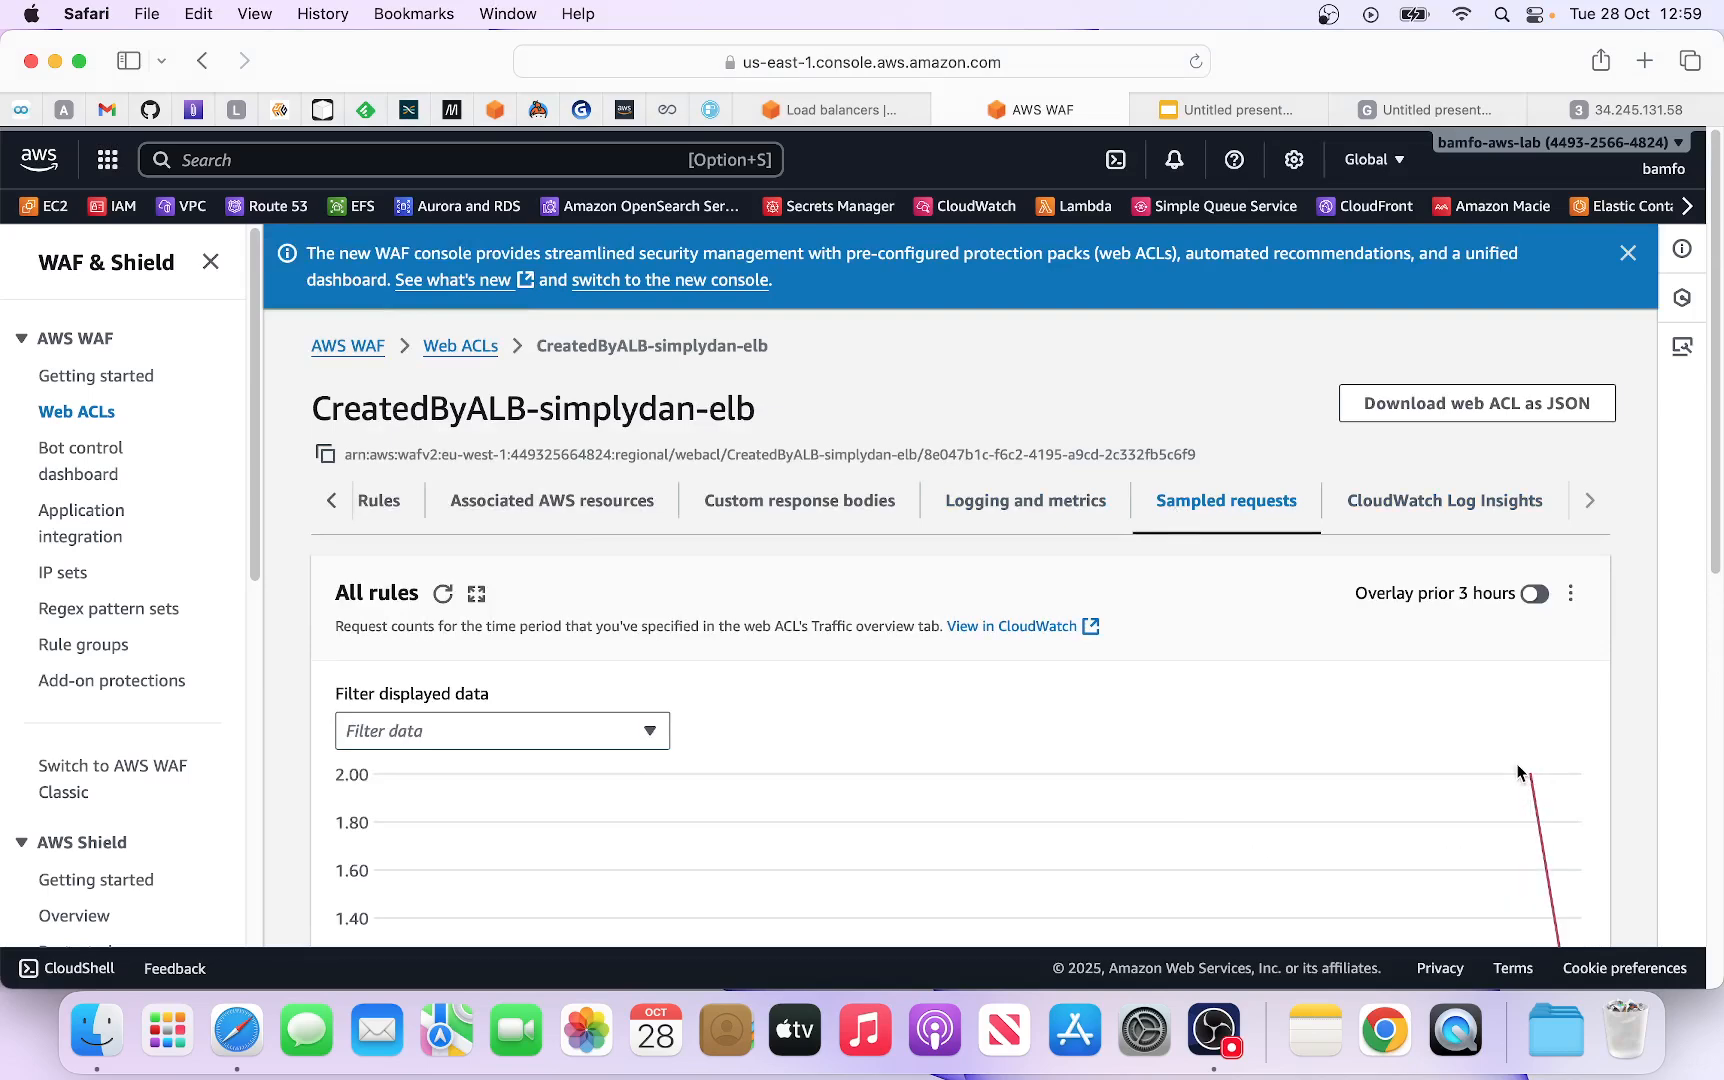
scroll(1515, 775, down, 2)
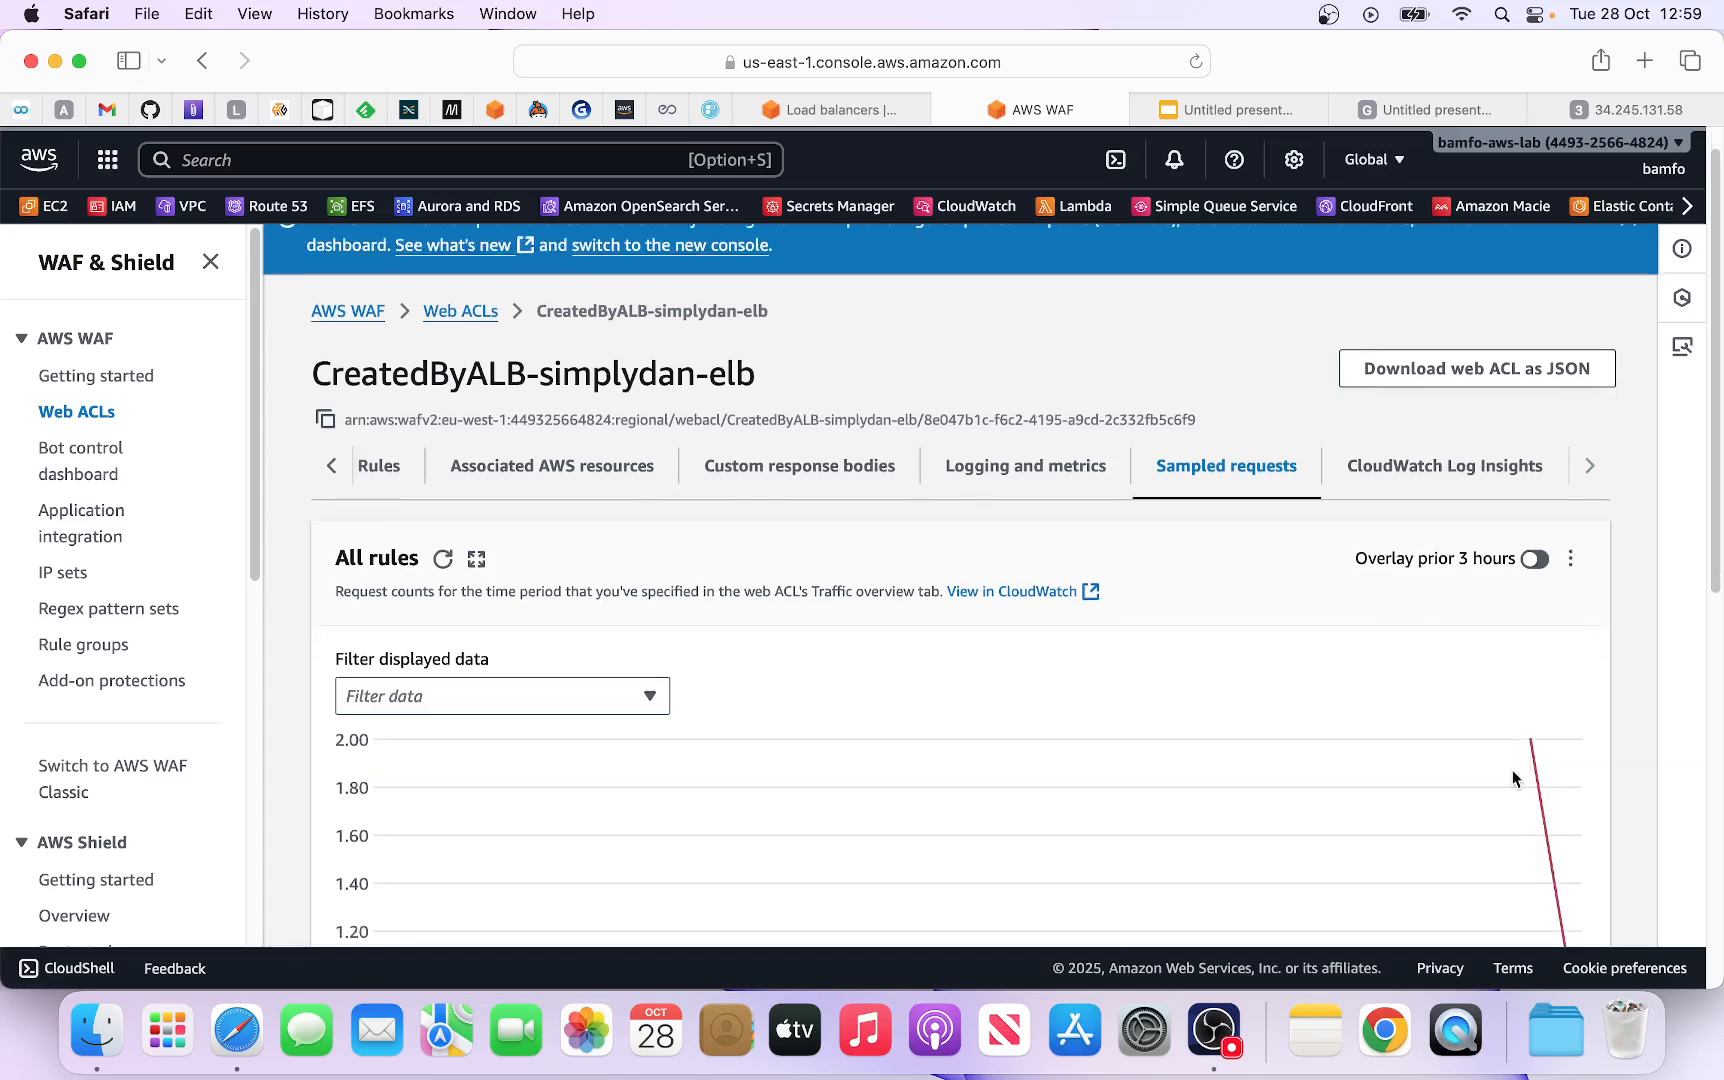
mouse_move(1543, 689)
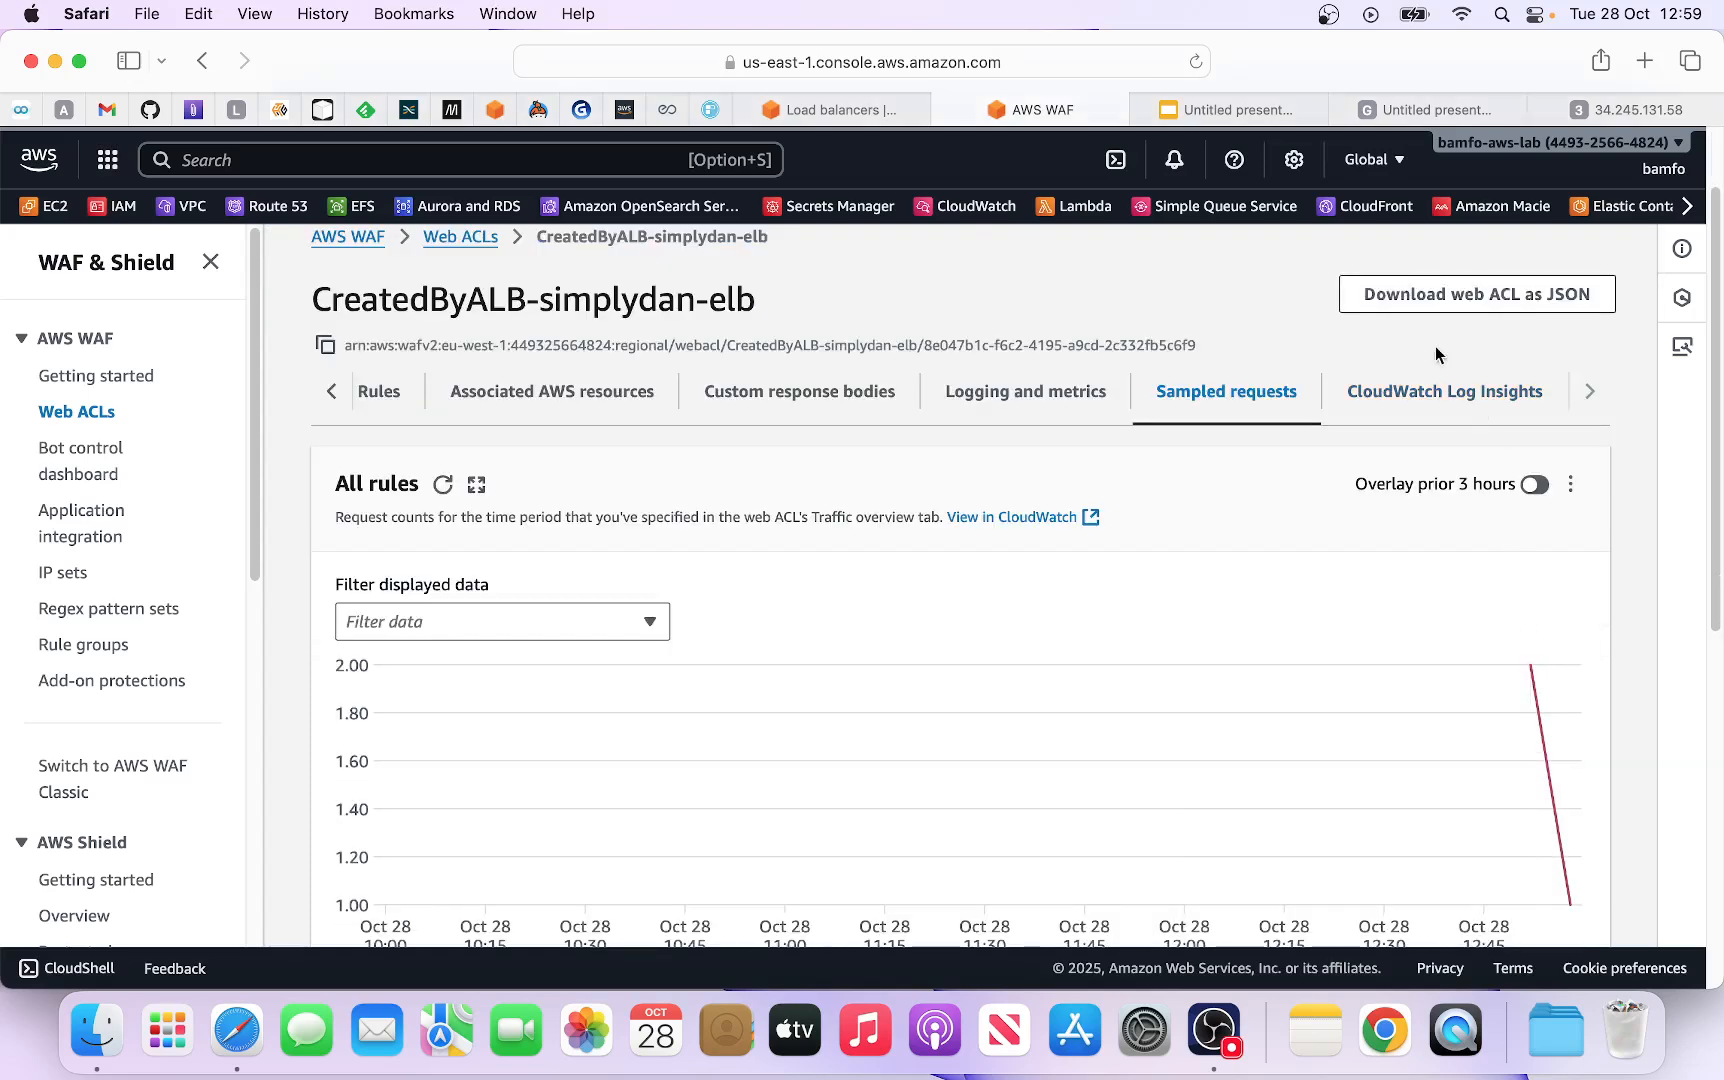
click(1422, 402)
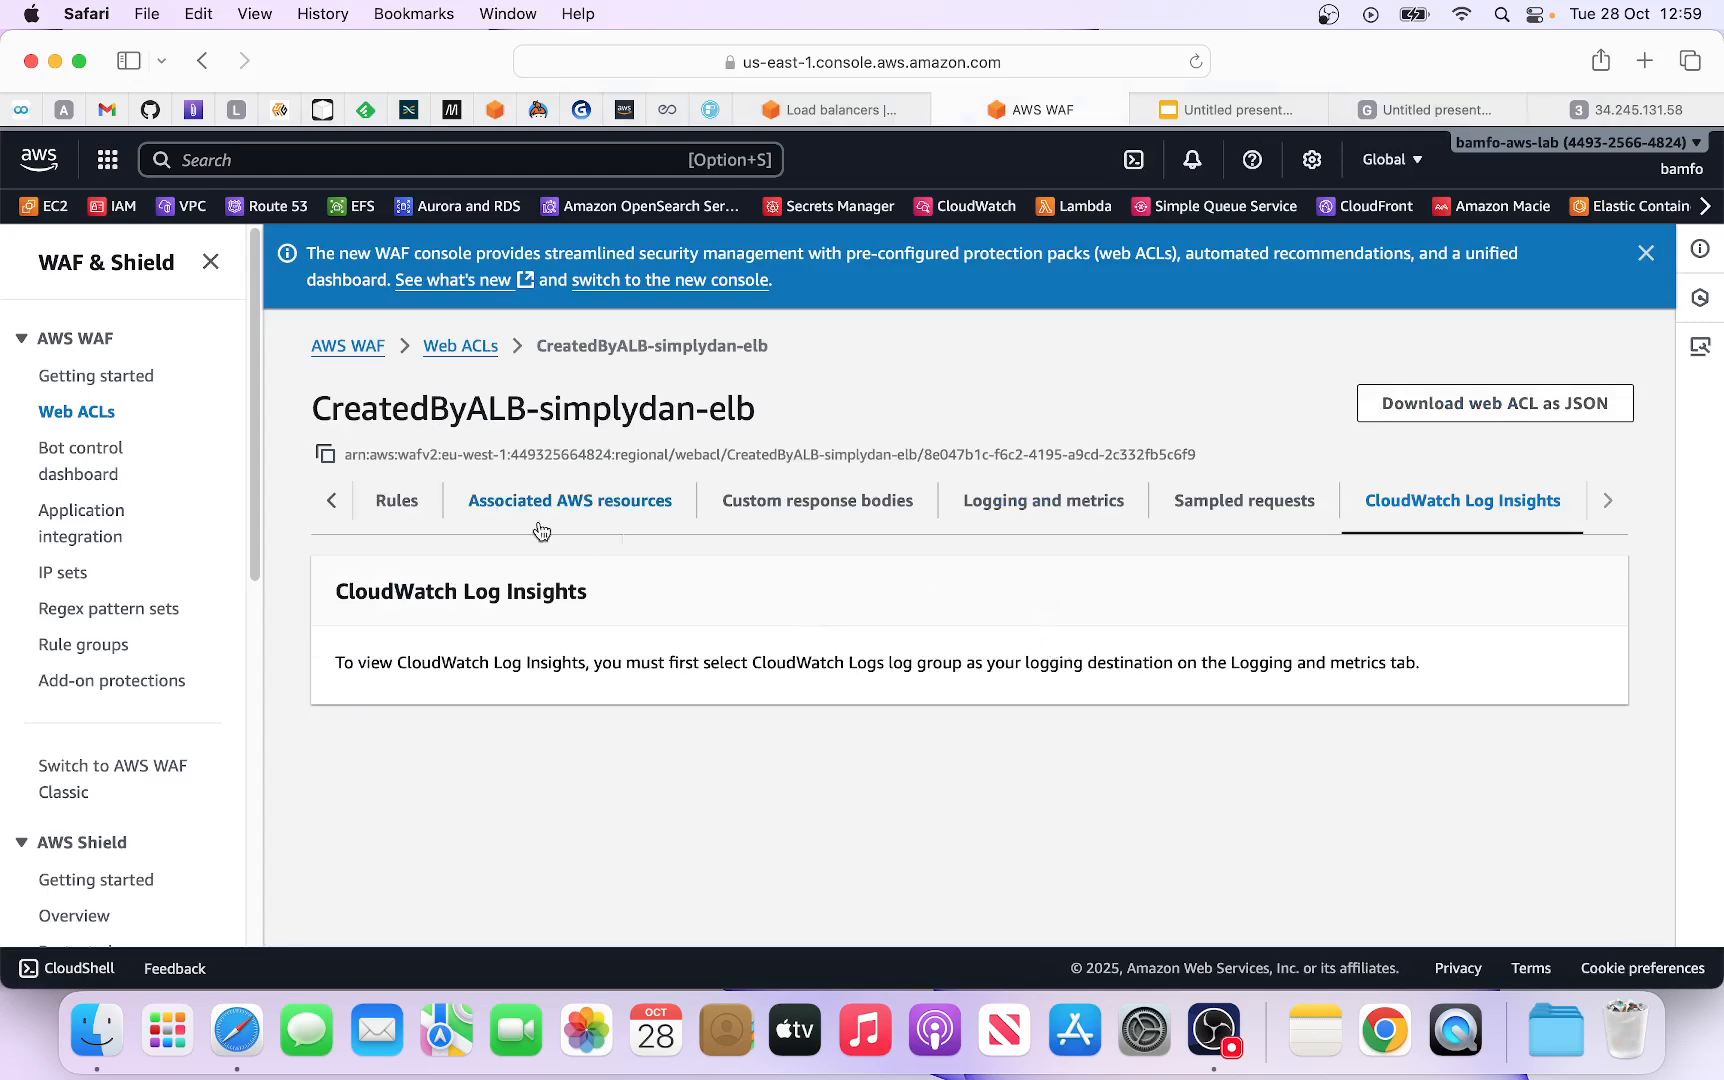
Step: Return to the web ACL's rules, start adding managed rule groups, and look over the available providers
click(403, 508)
scroll(536, 613, down, 3)
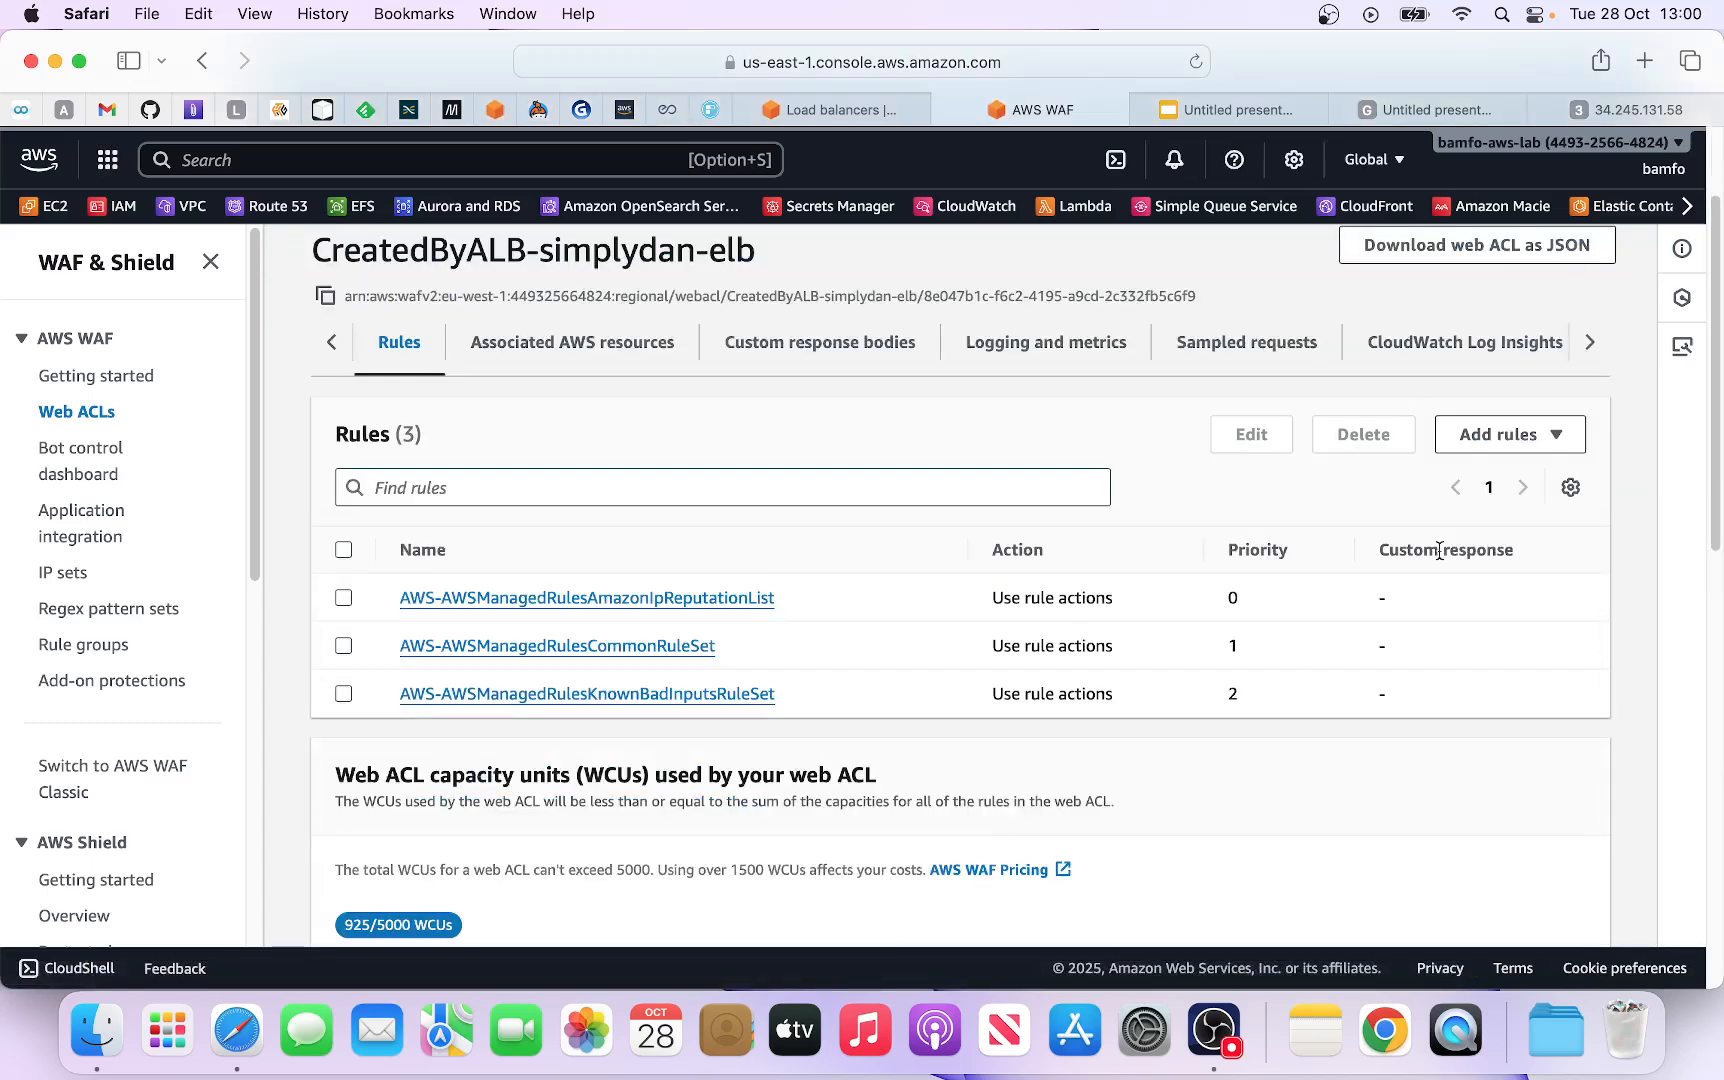
click(1577, 458)
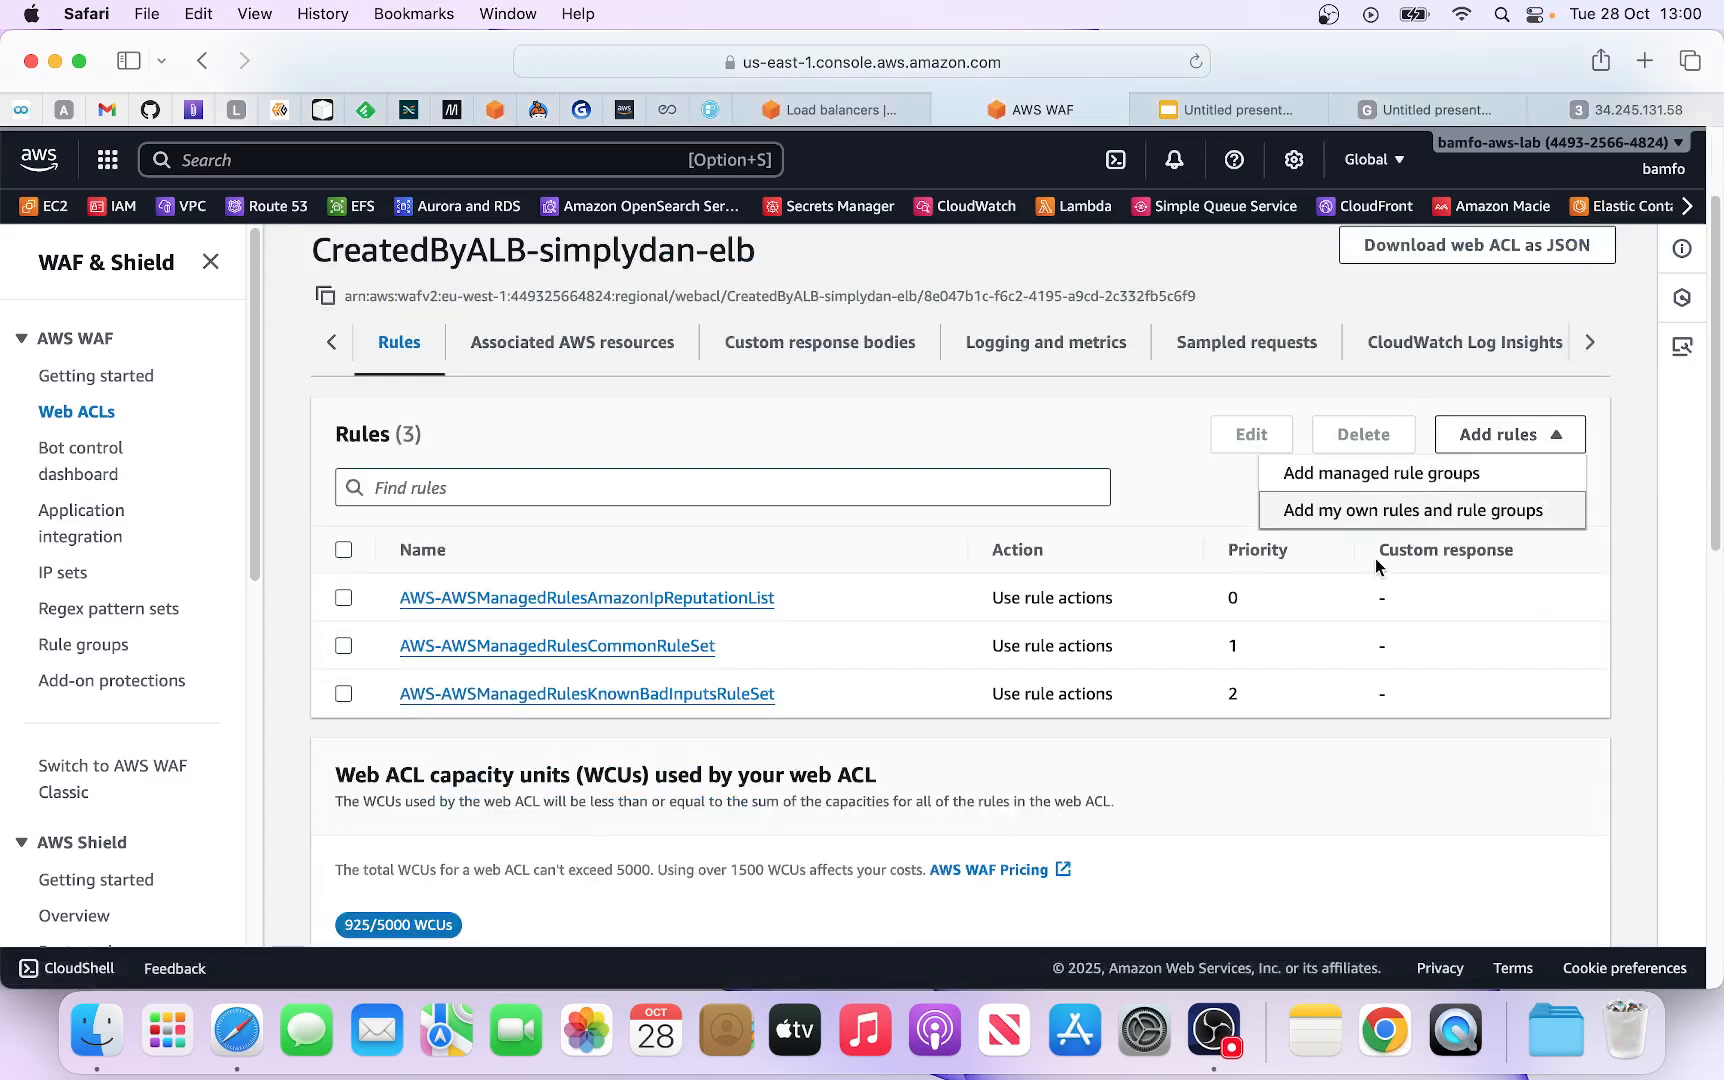
click(1388, 487)
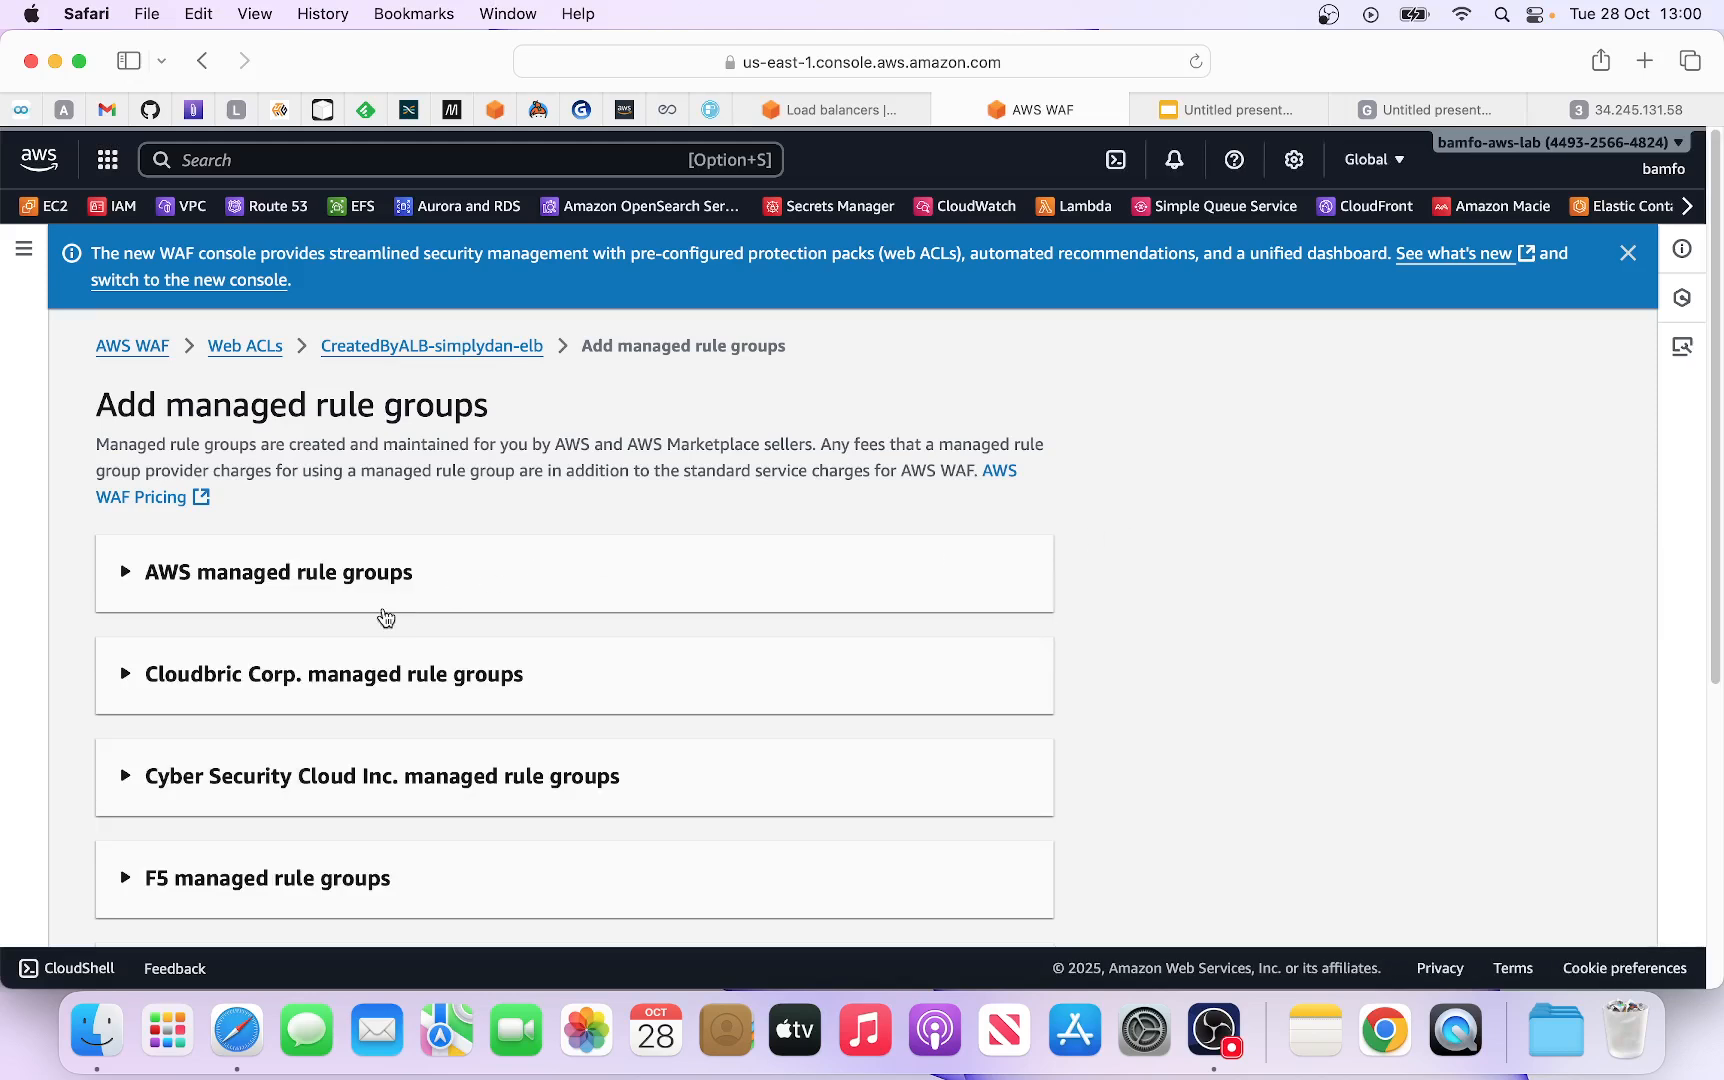
scroll(366, 650, down, 2)
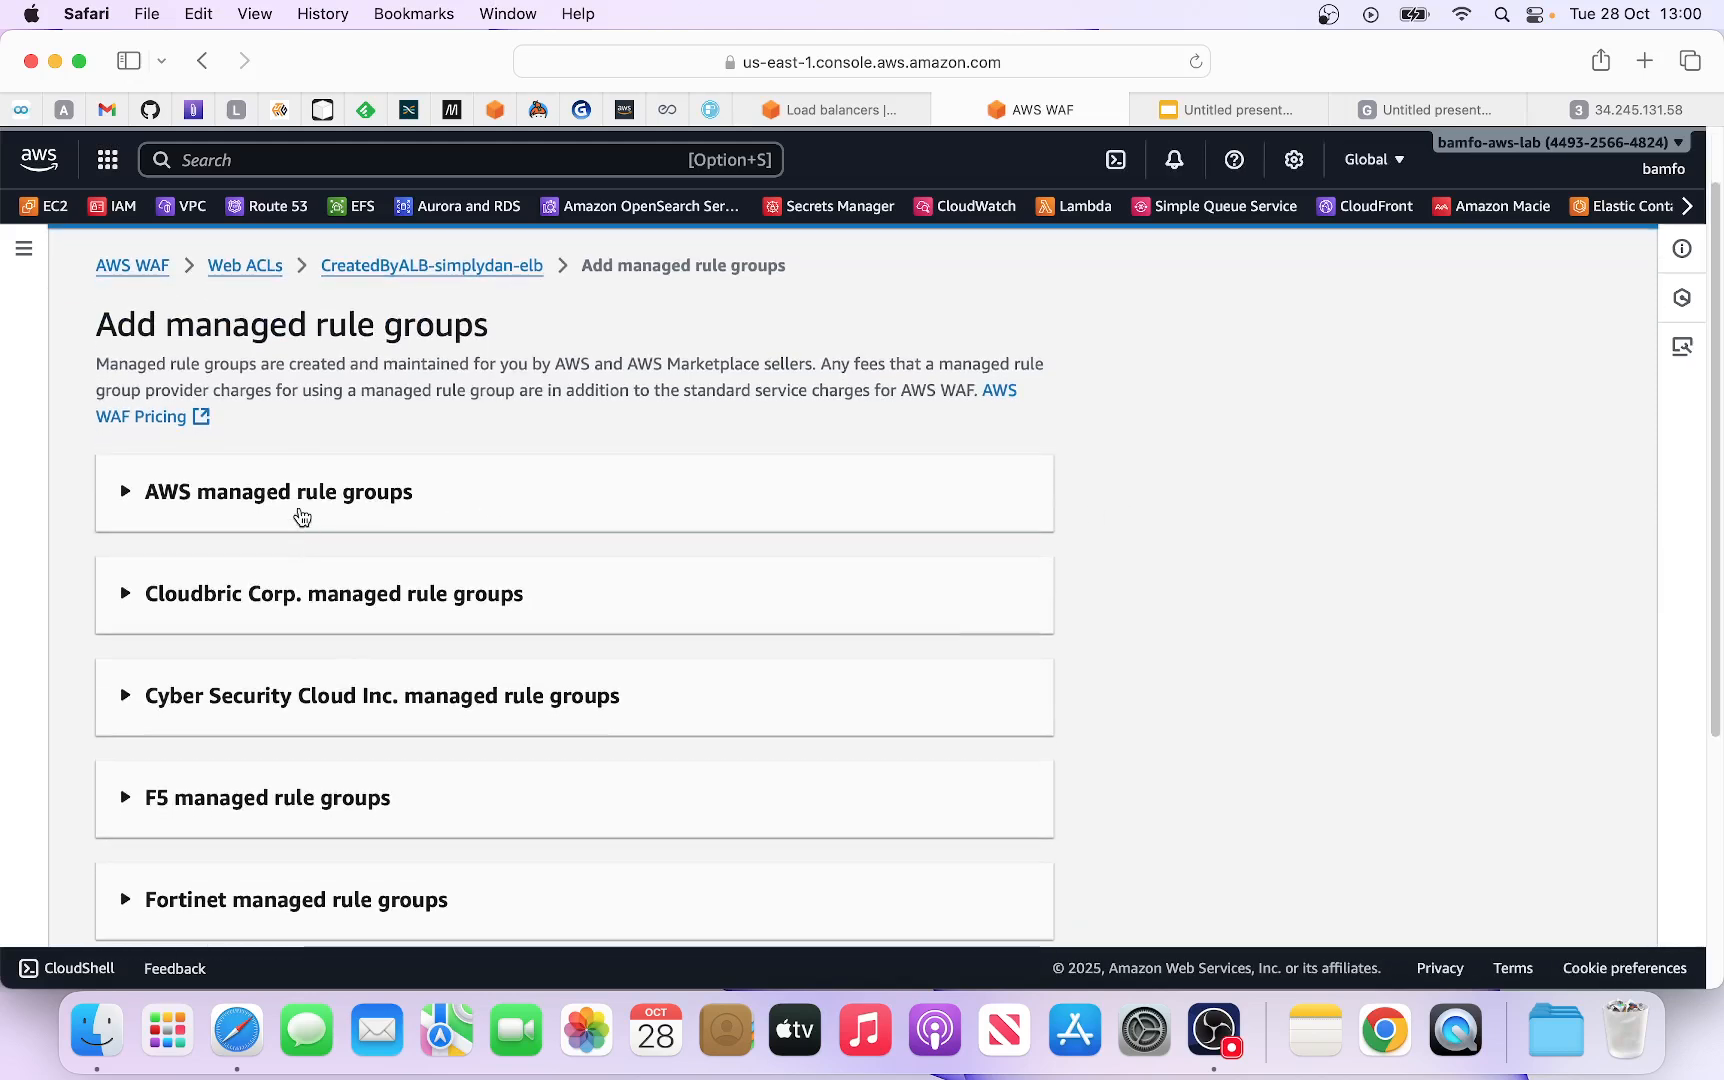
scroll(306, 646, down, 1)
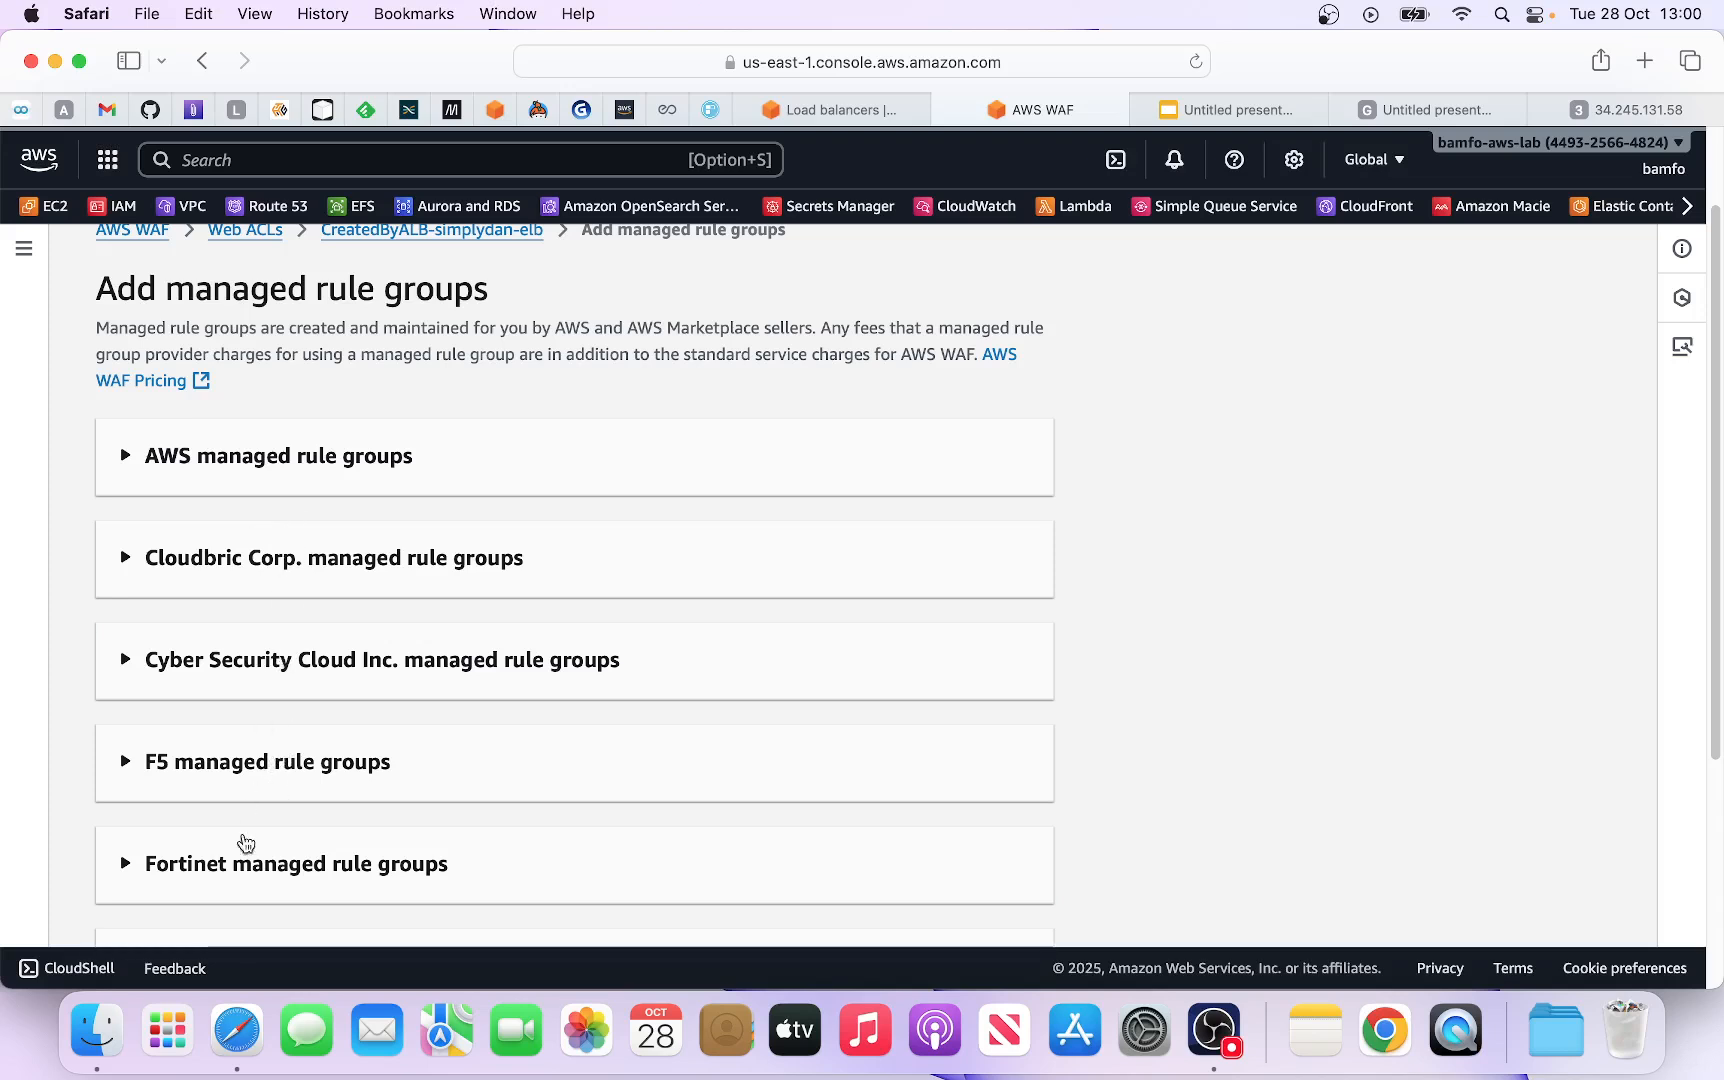
Step: Expand the AWS managed rule groups and add the paid Account takeover prevention group to the web ACL
click(139, 466)
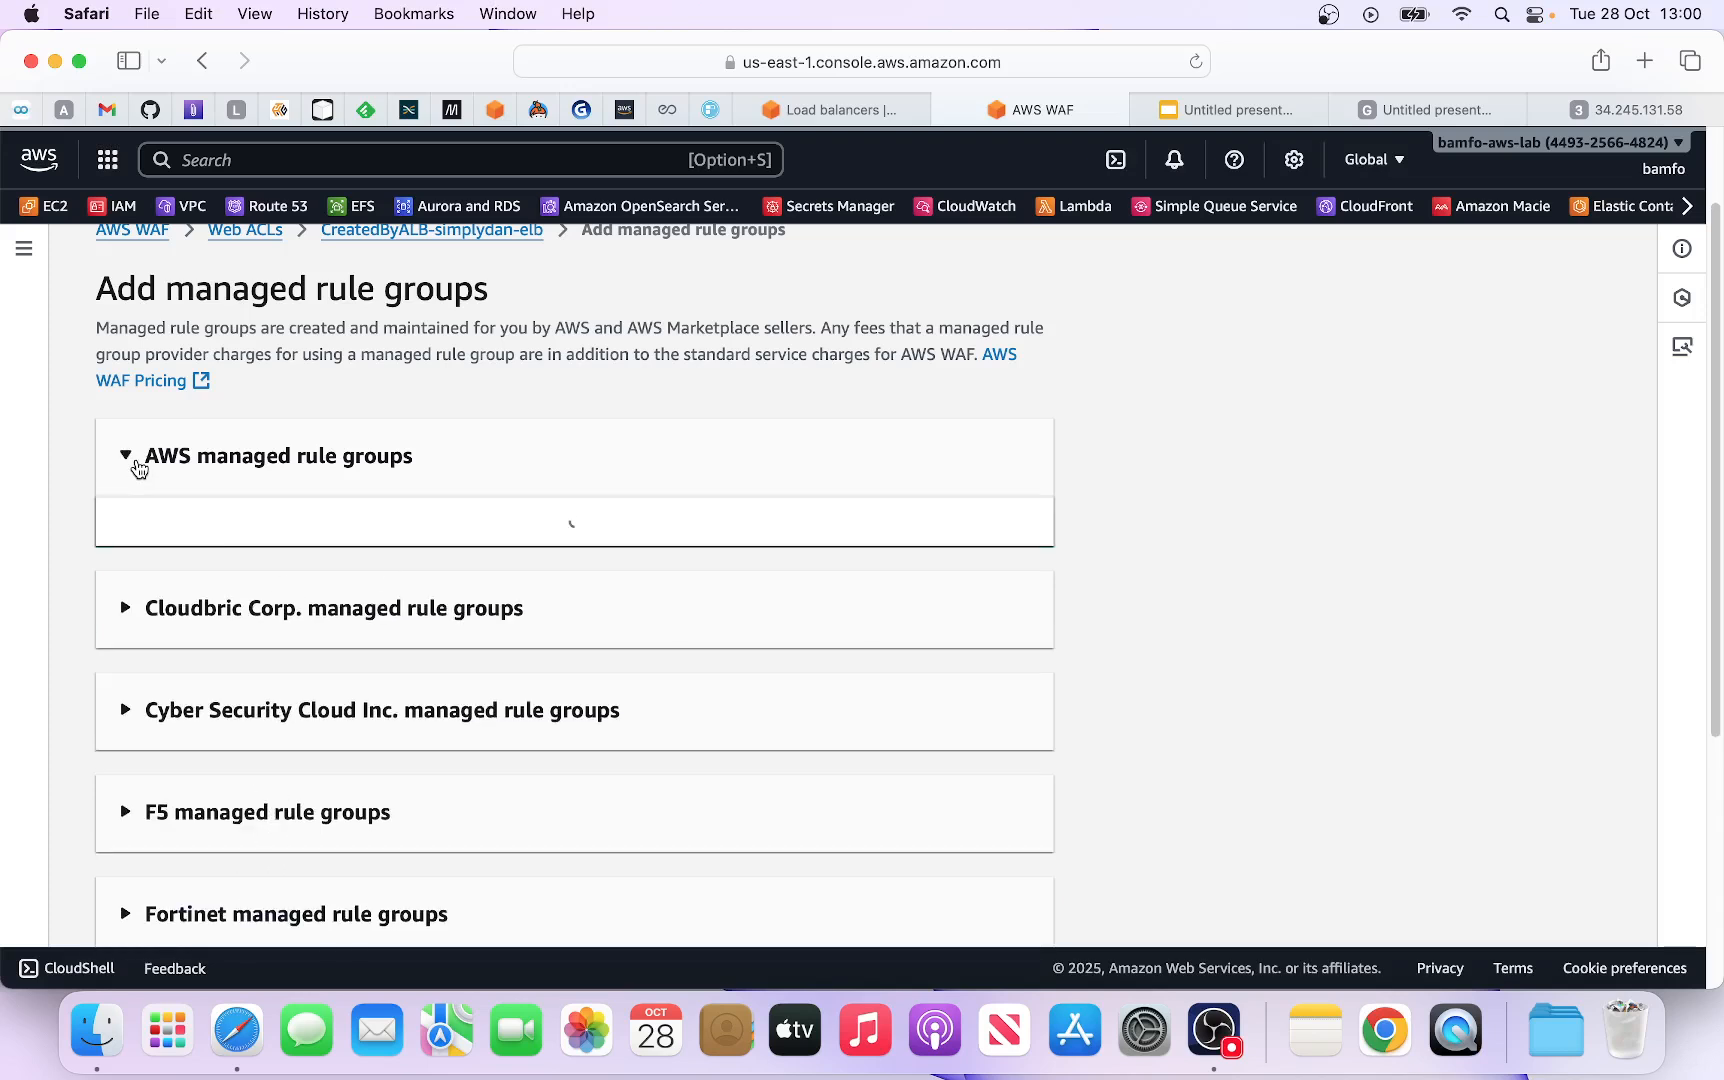
scroll(769, 694, down, 2)
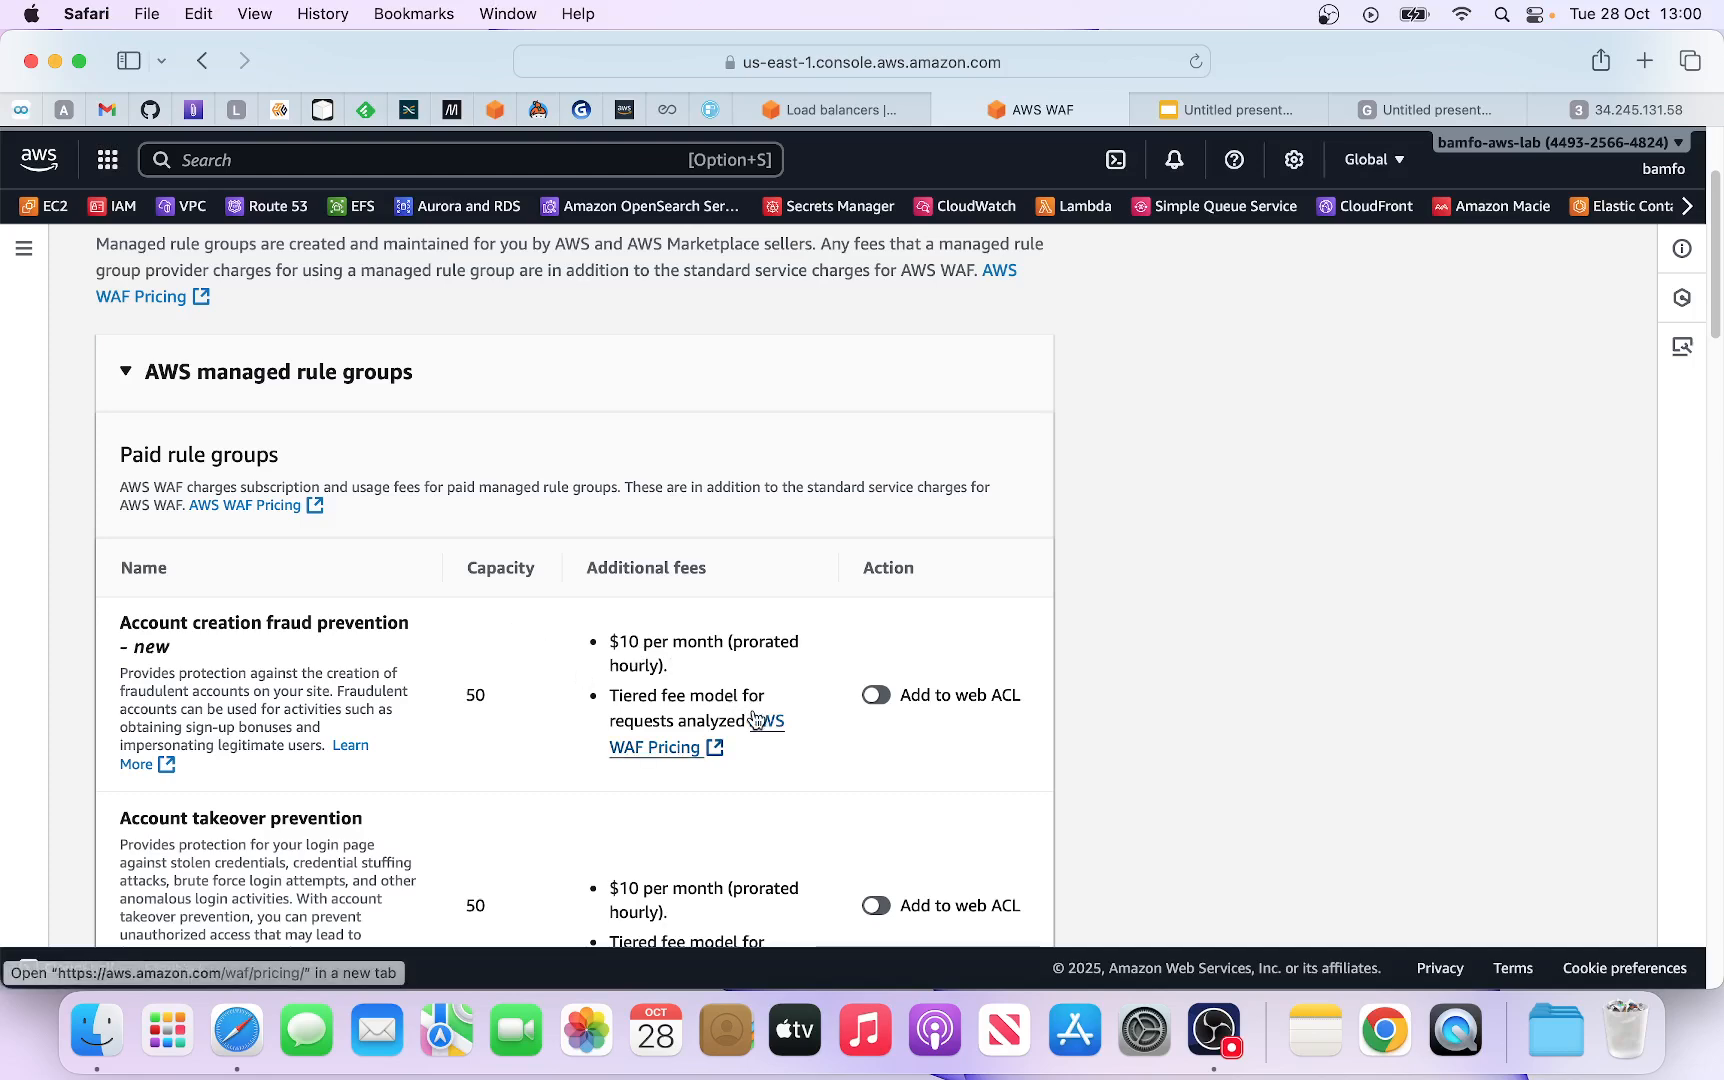
scroll(754, 720, down, 2)
click(876, 822)
scroll(860, 828, down, 2)
scroll(861, 838, down, 4)
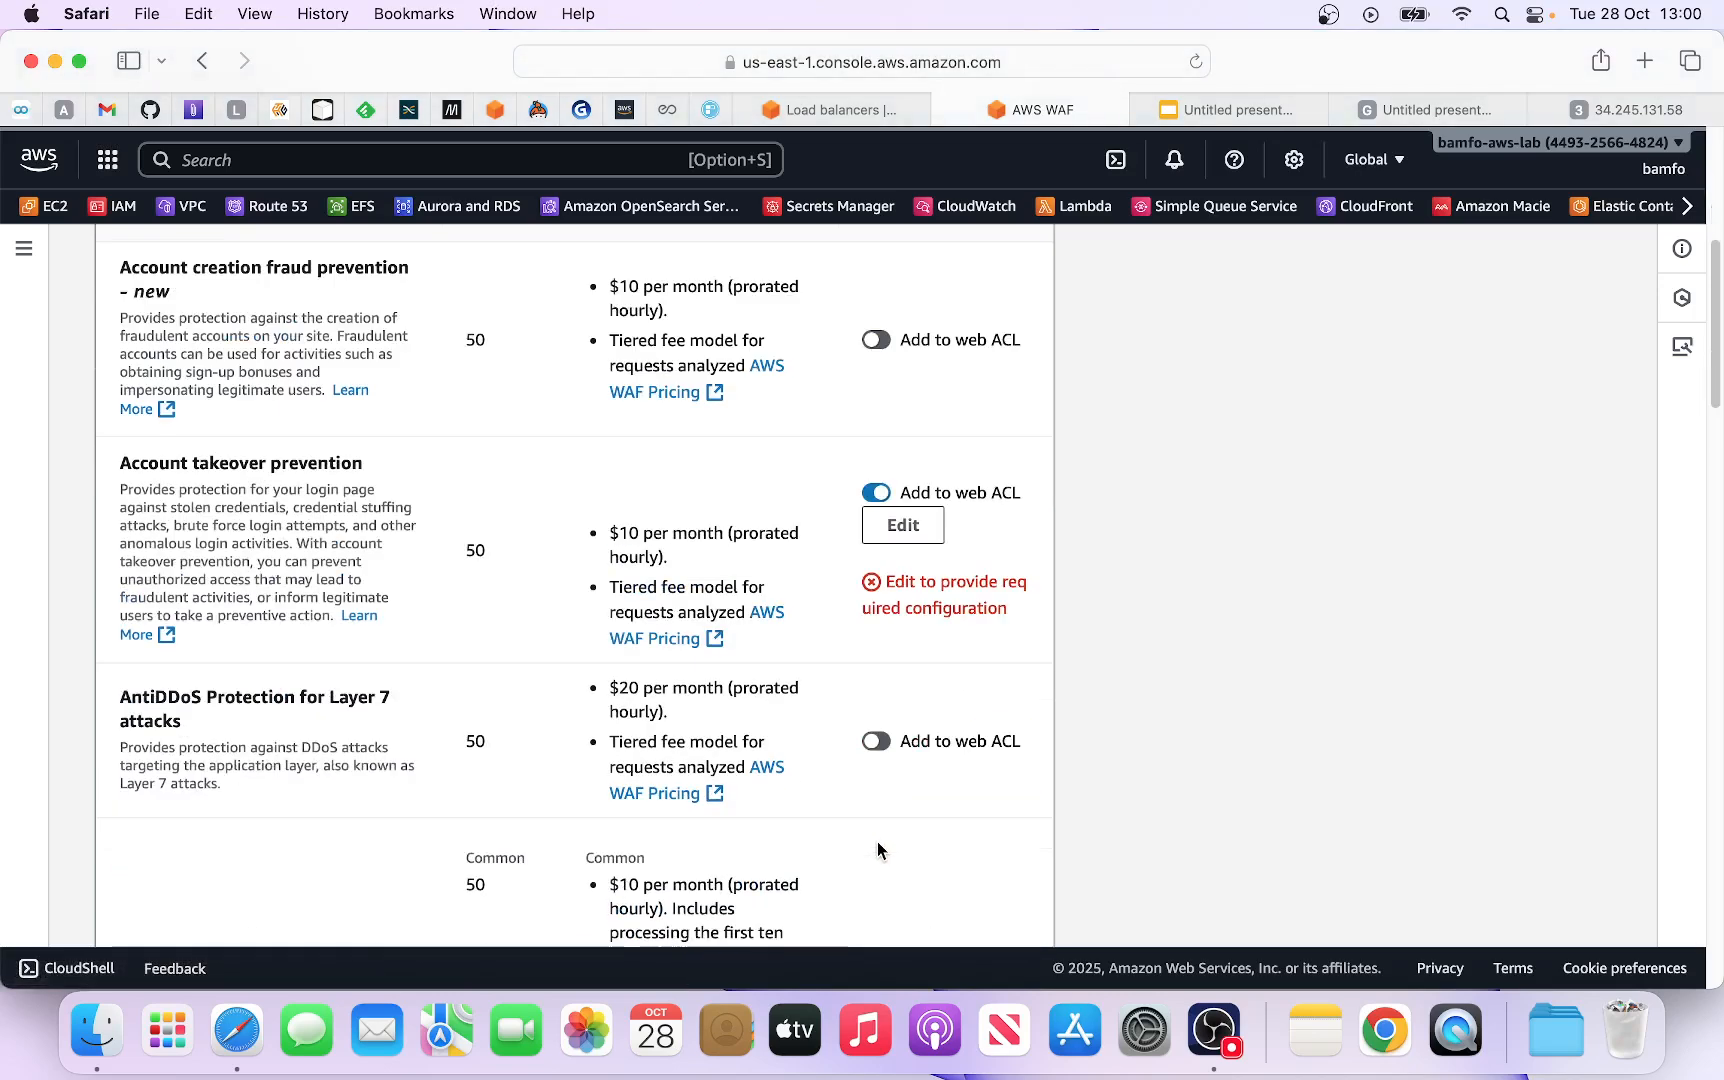
click(880, 740)
scroll(908, 810, down, 10)
click(892, 726)
scroll(895, 765, down, 10)
scroll(892, 770, down, 4)
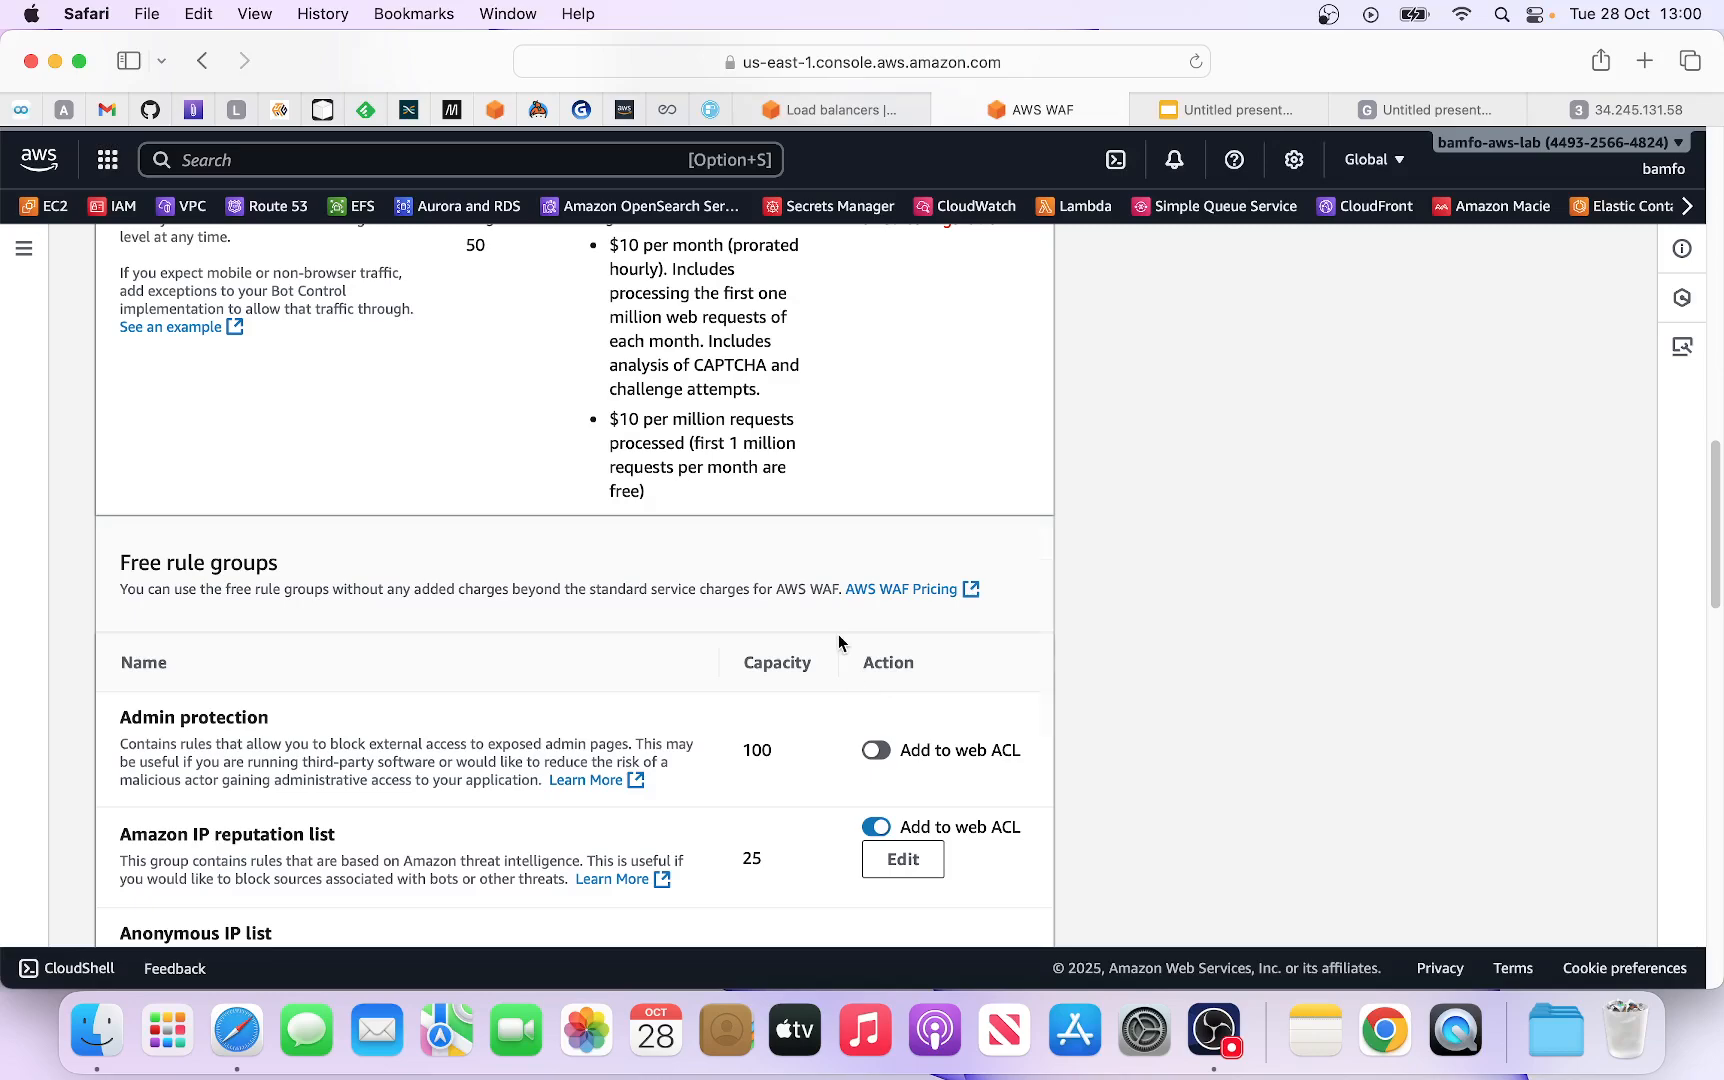
scroll(838, 640, up, 10)
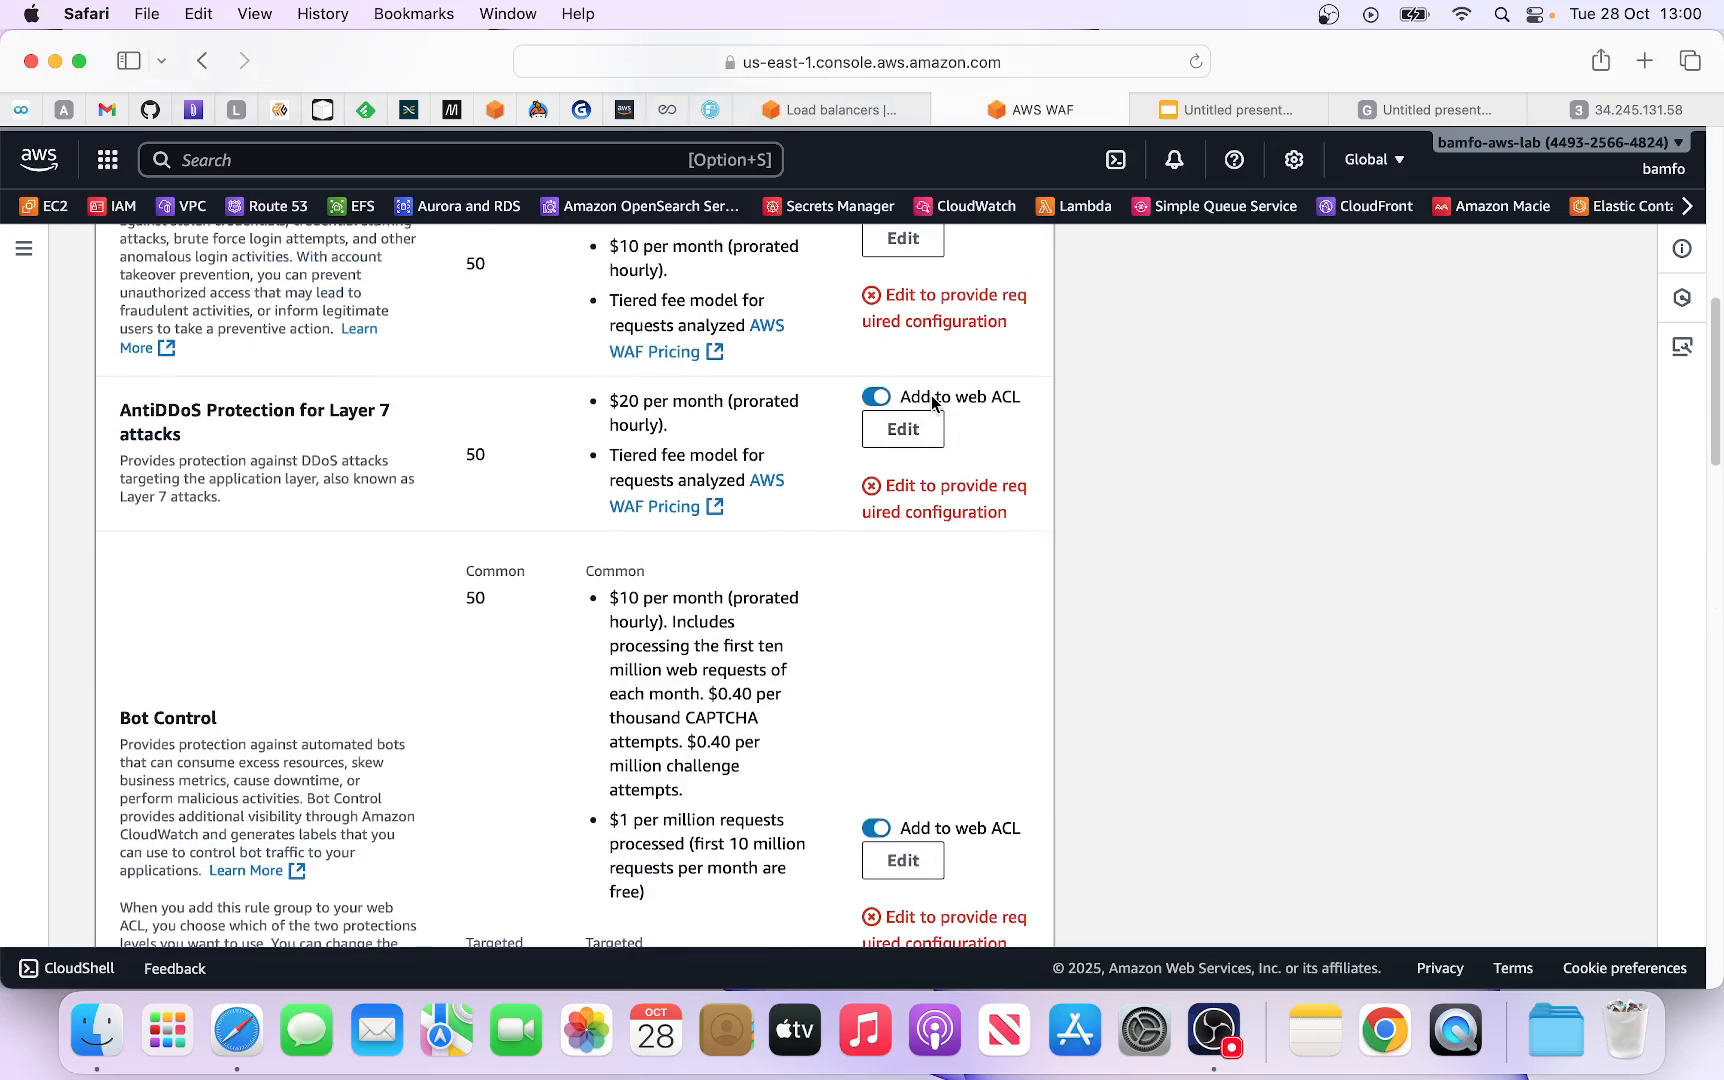
scroll(928, 450, down, 20)
scroll(924, 516, down, 10)
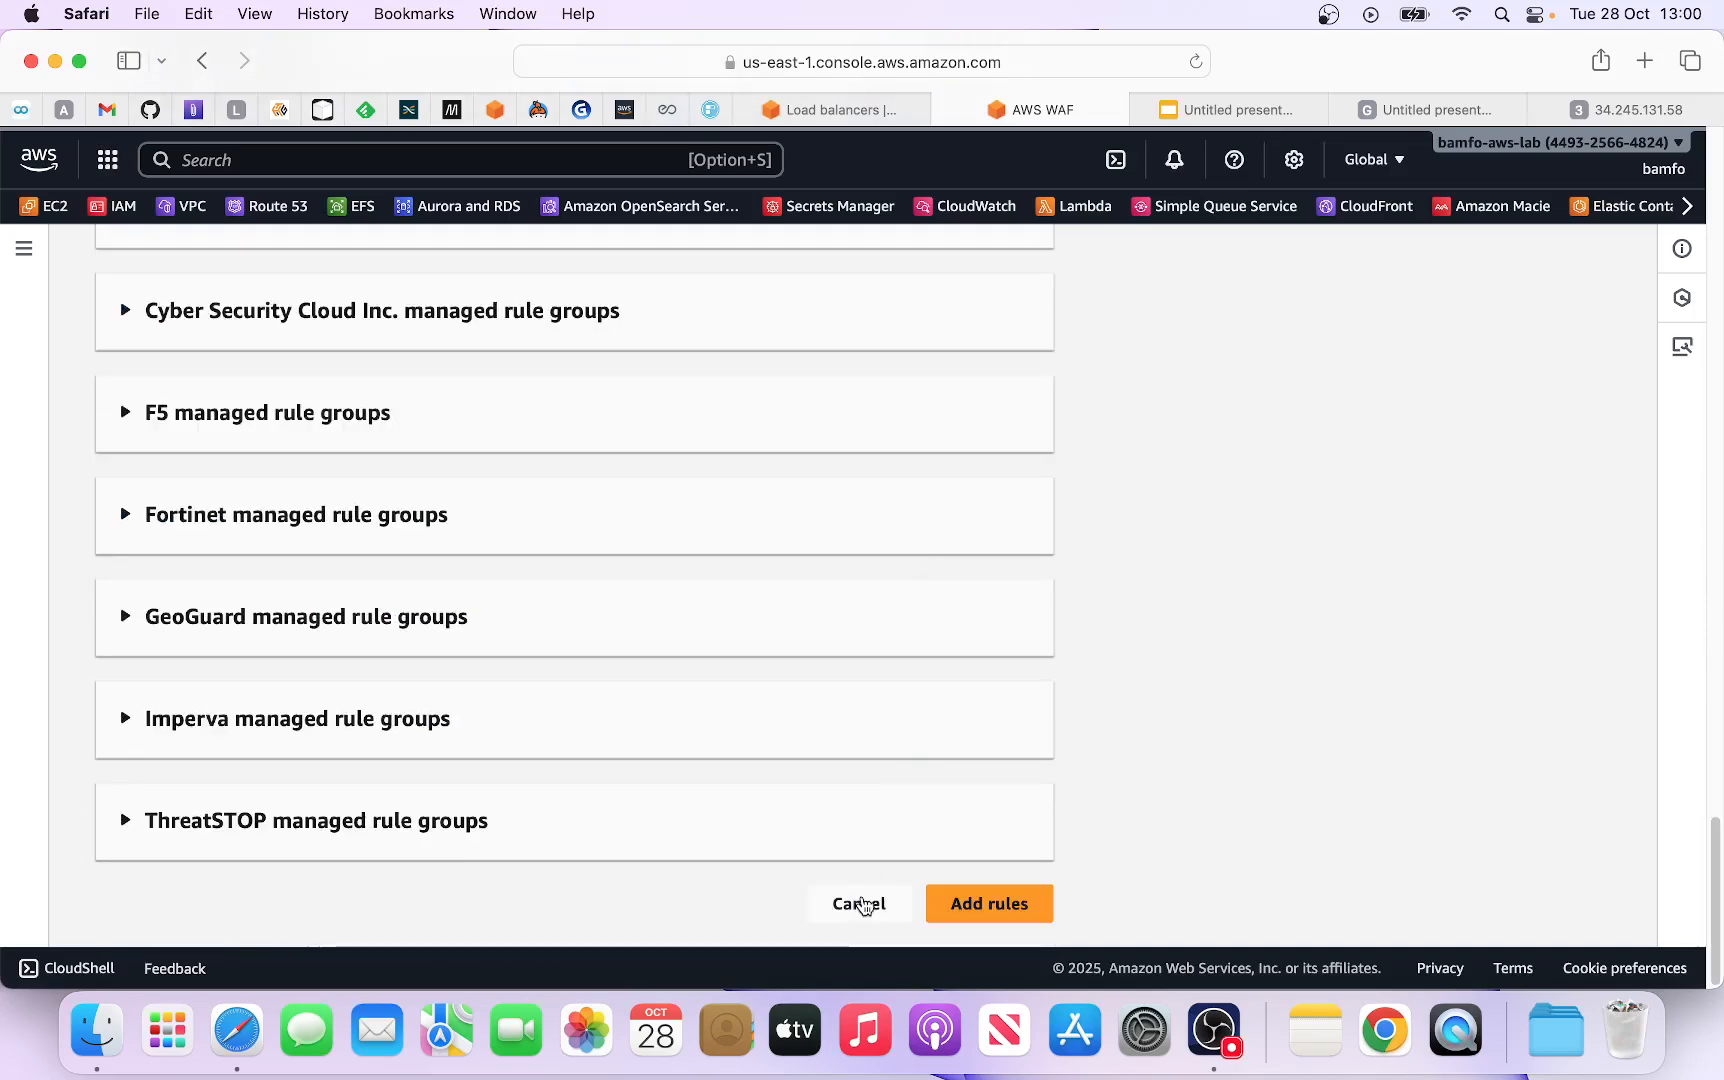
click(864, 901)
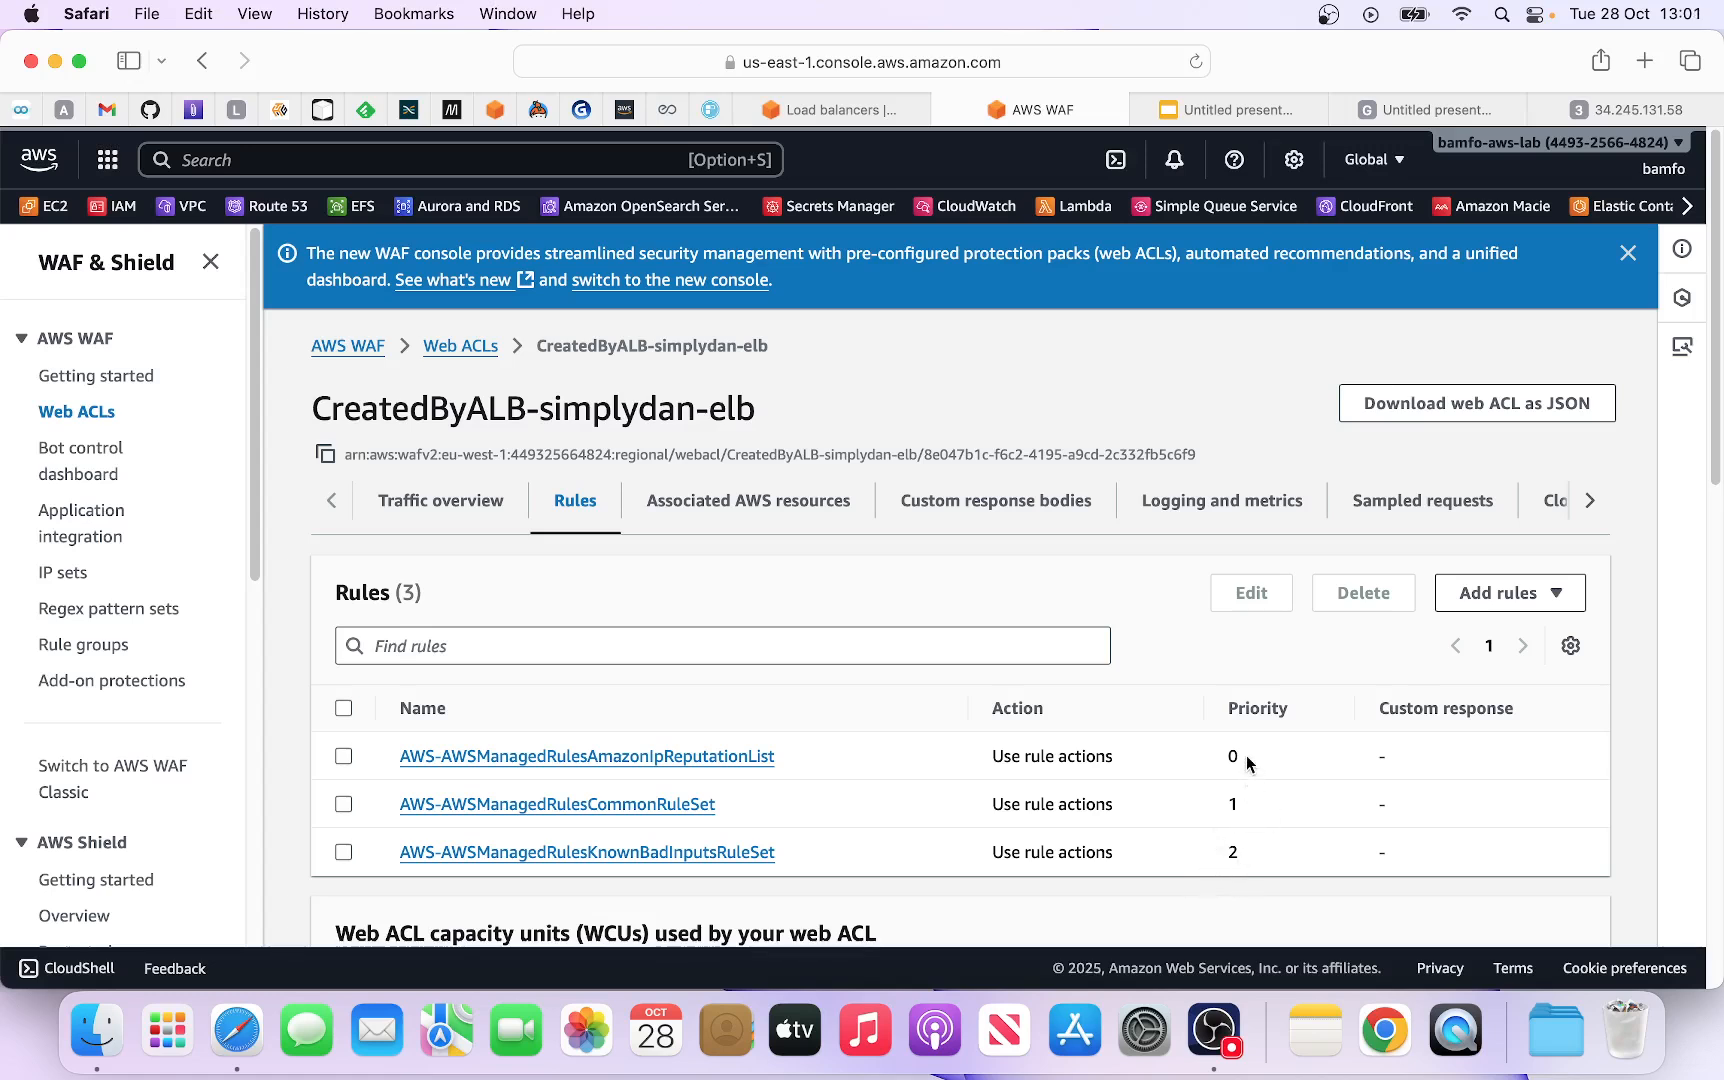
Step: Examine the web ACL's capacity unit usage, its default action for unmatched requests, and its CAPTCHA and Challenge configuration
scroll(990, 757, down, 10)
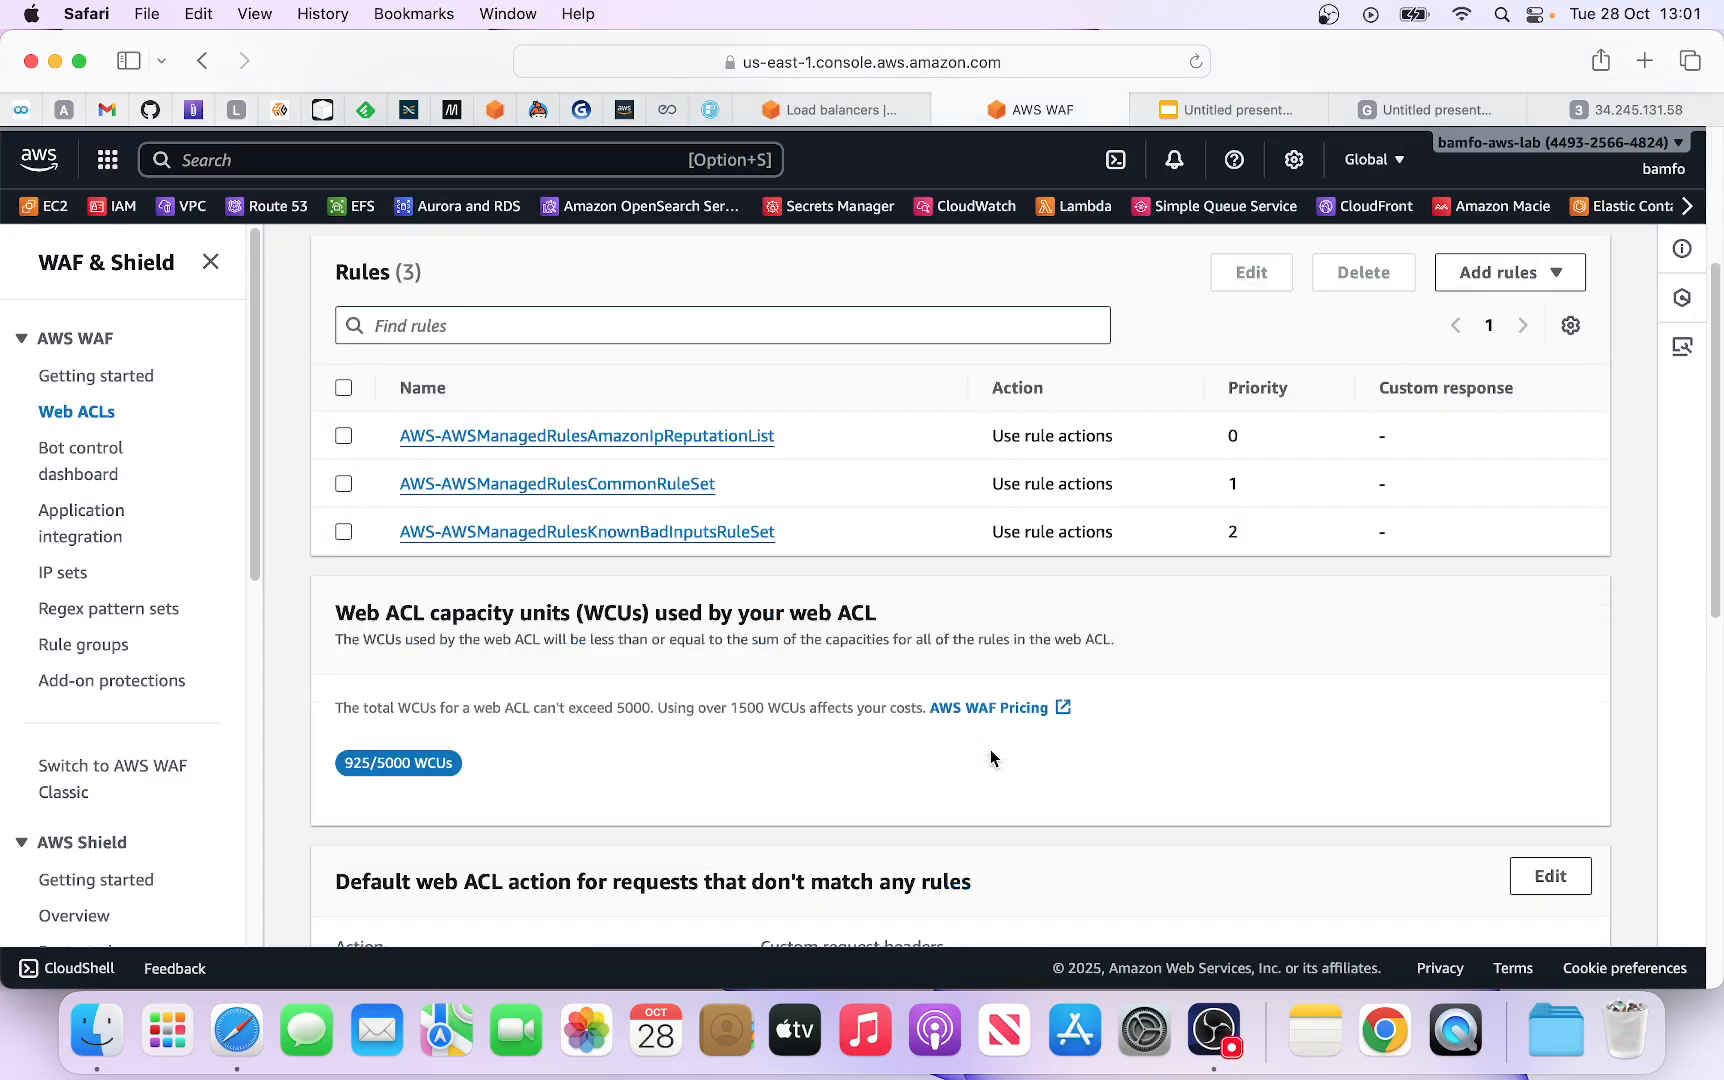
scroll(336, 435, up, 2)
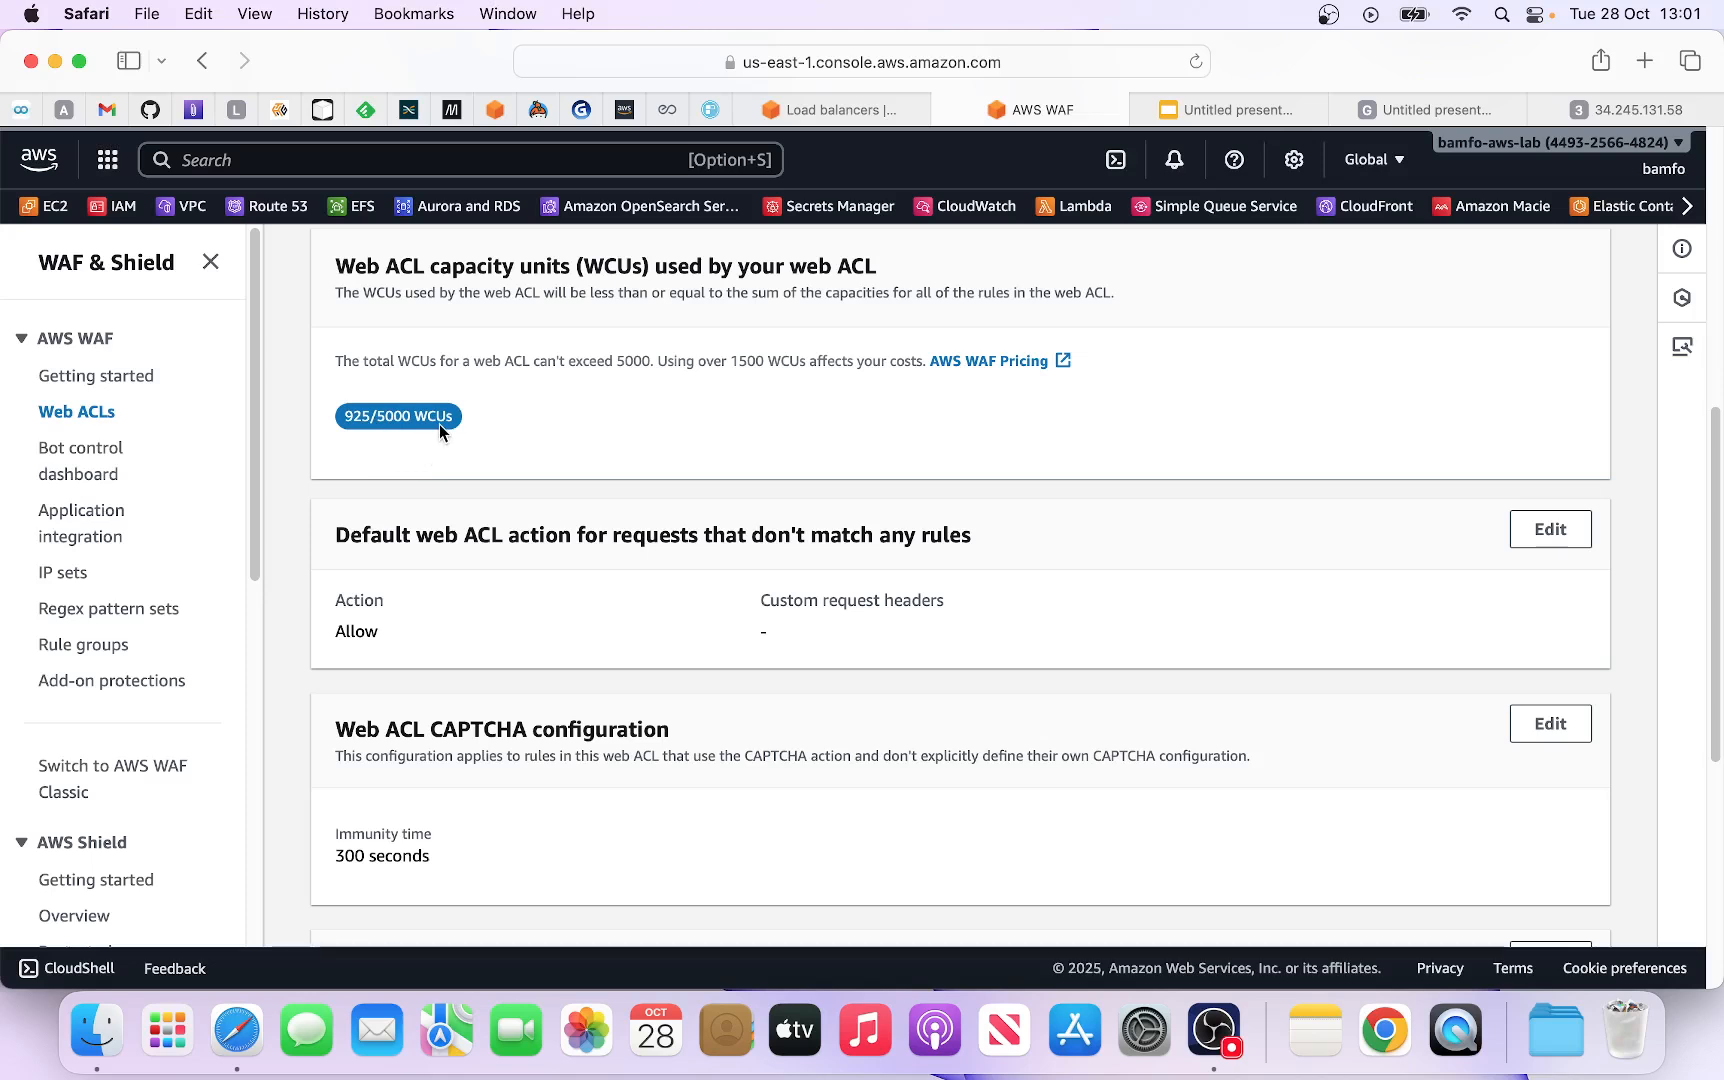
drag(731, 366, 765, 366)
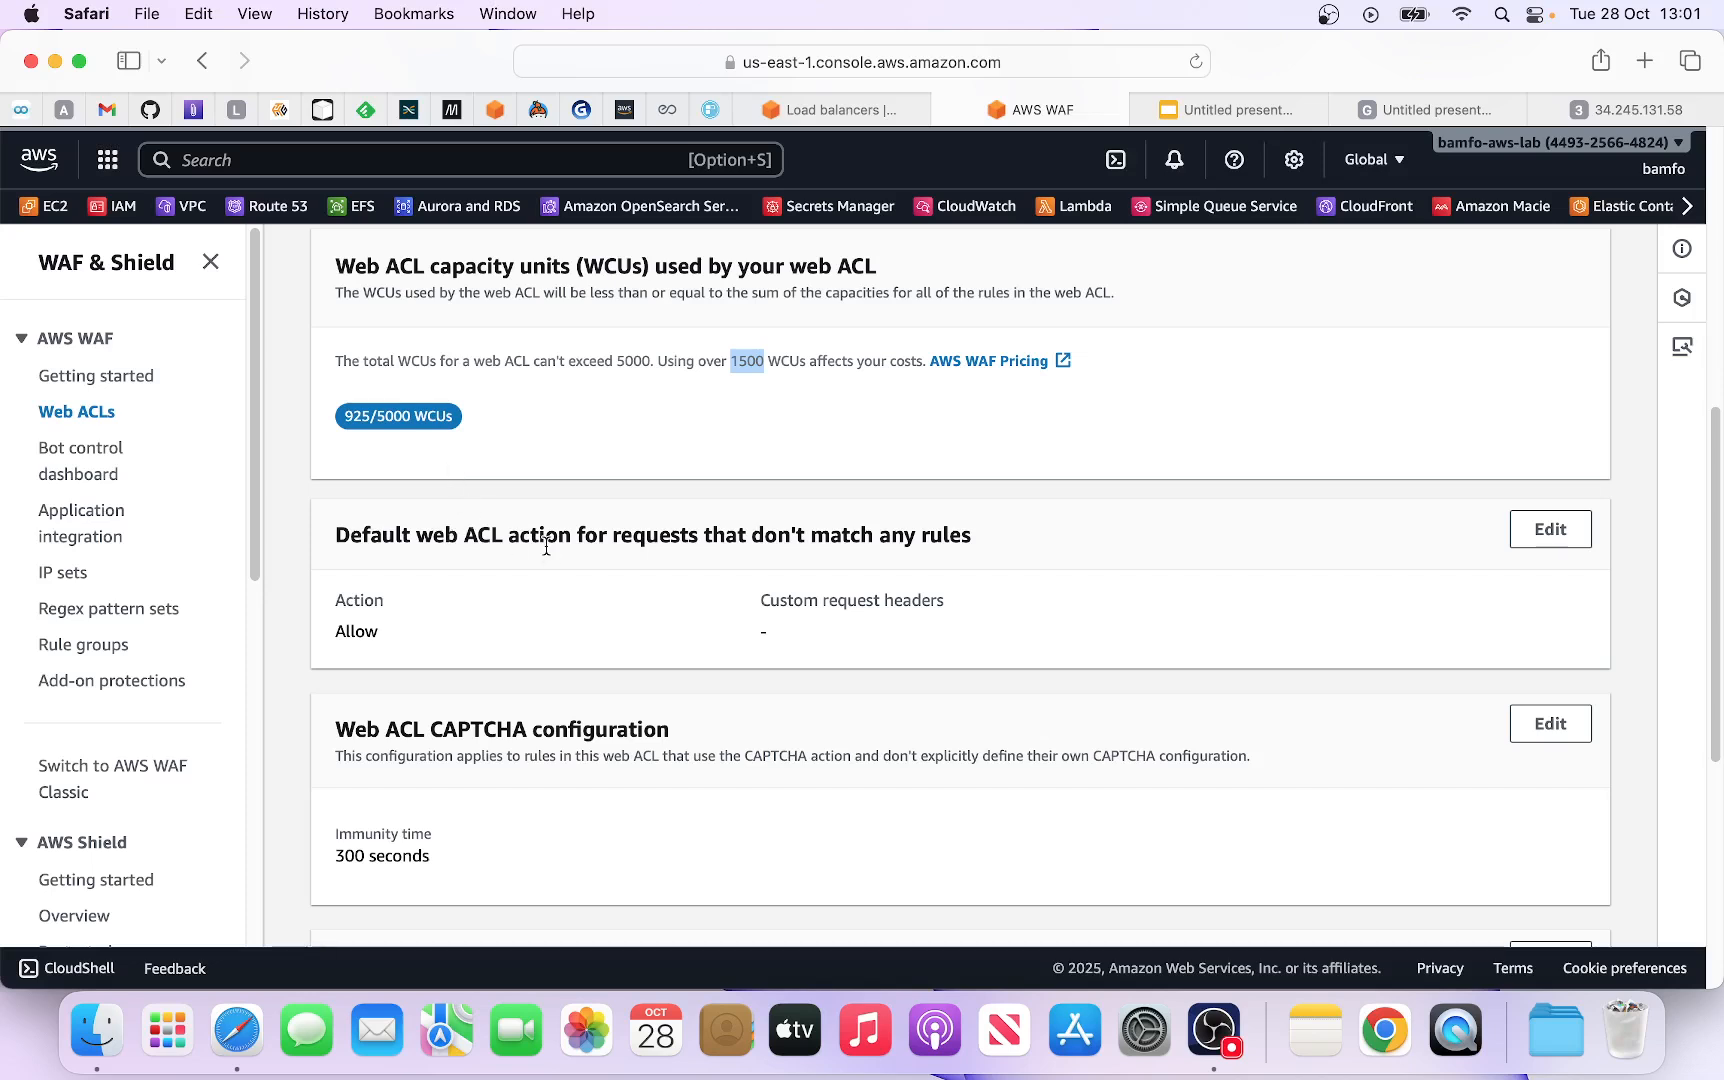
scroll(463, 395, up, 1)
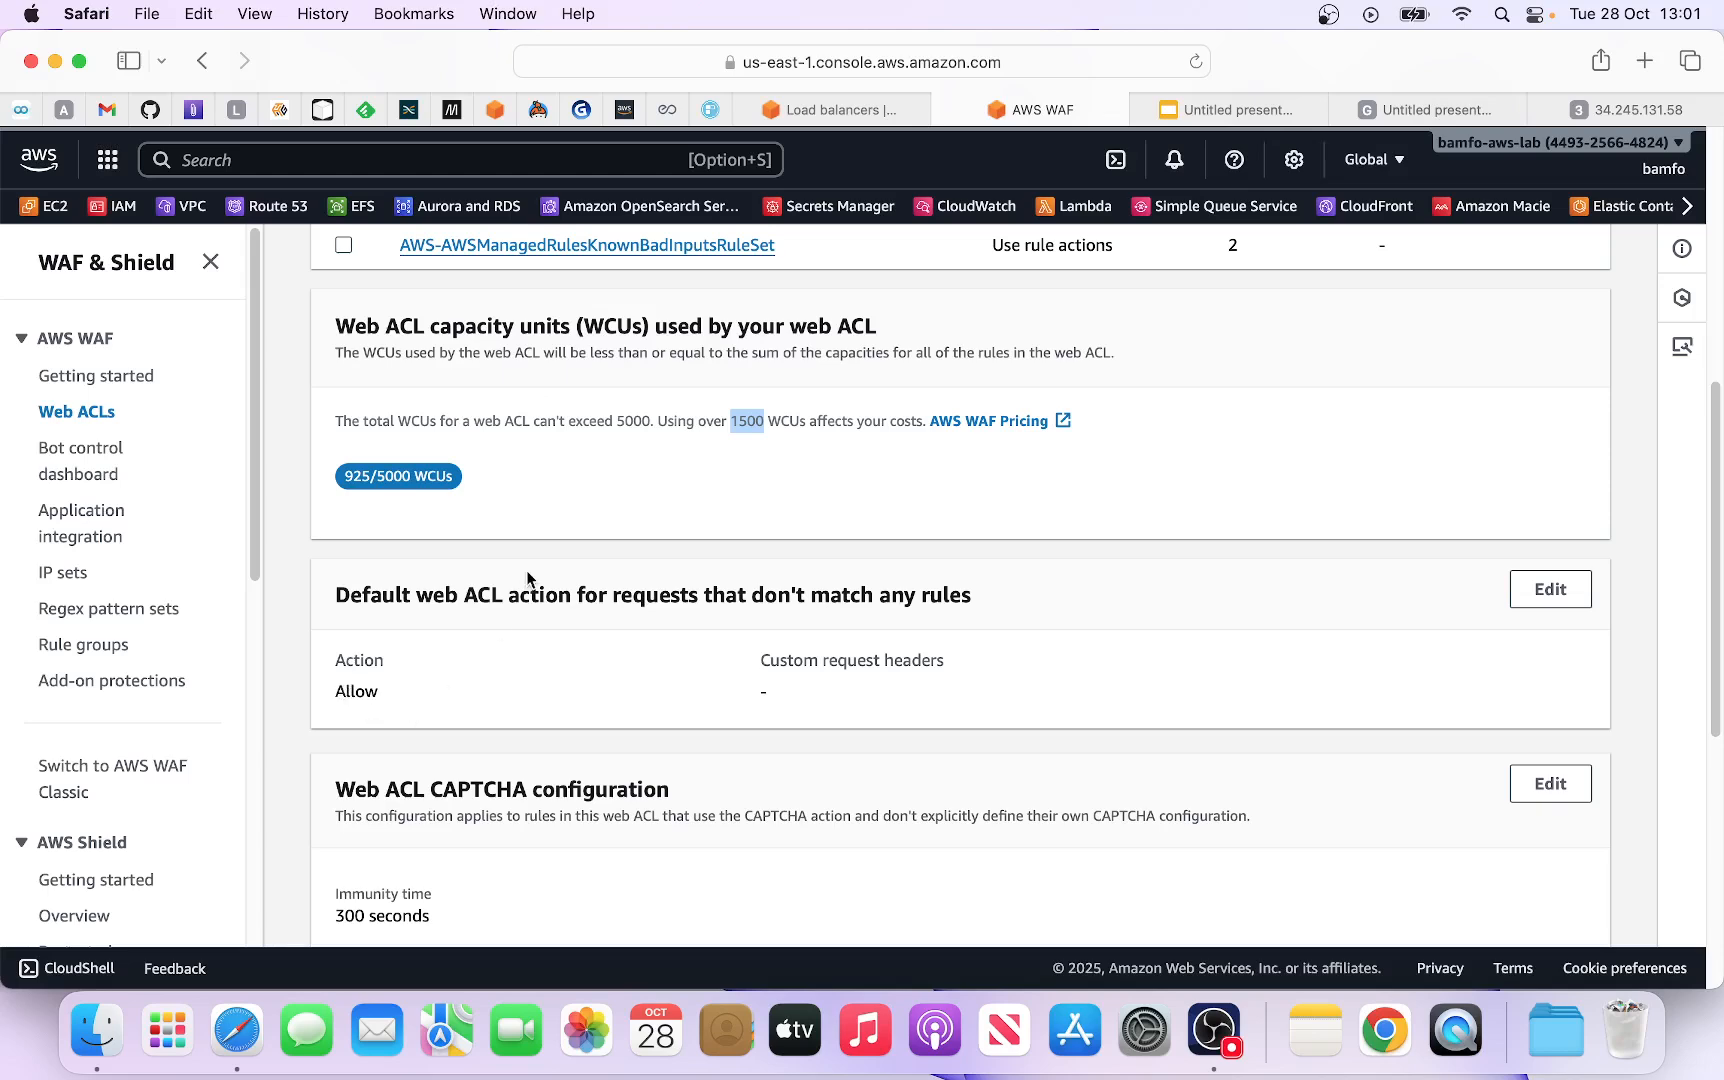
scroll(527, 570, up, 4)
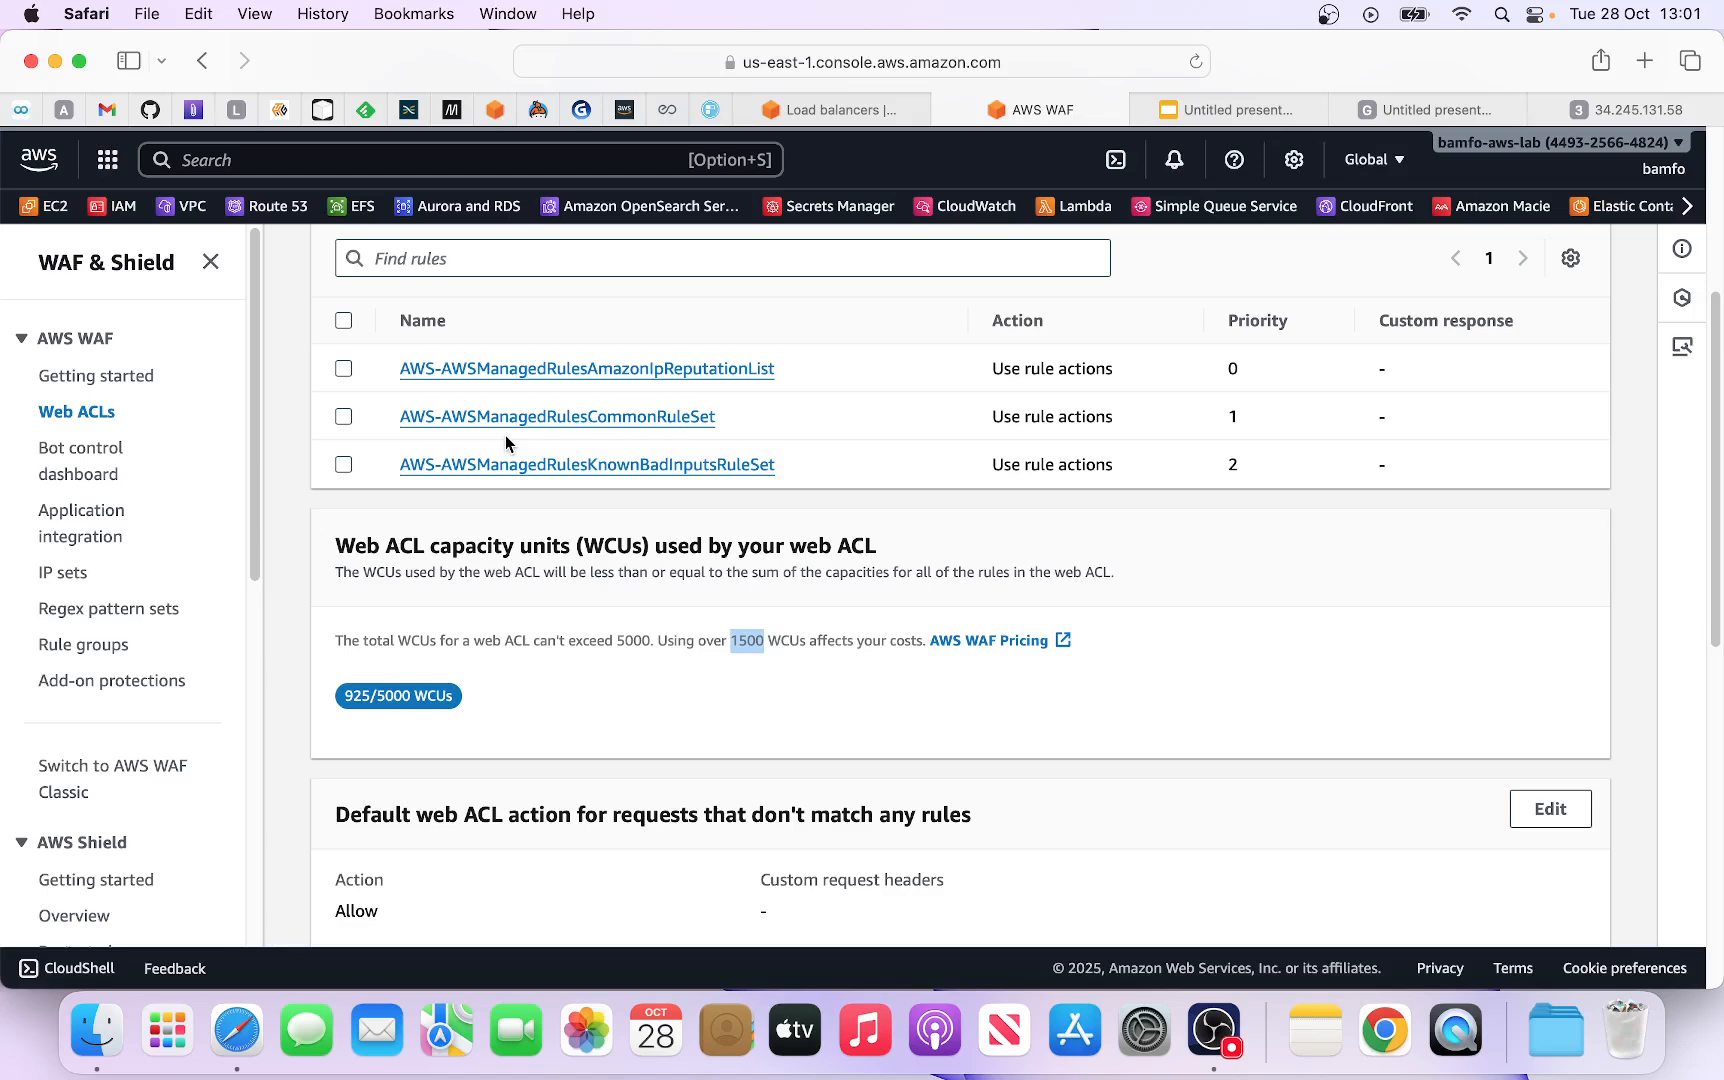
scroll(457, 740, down, 6)
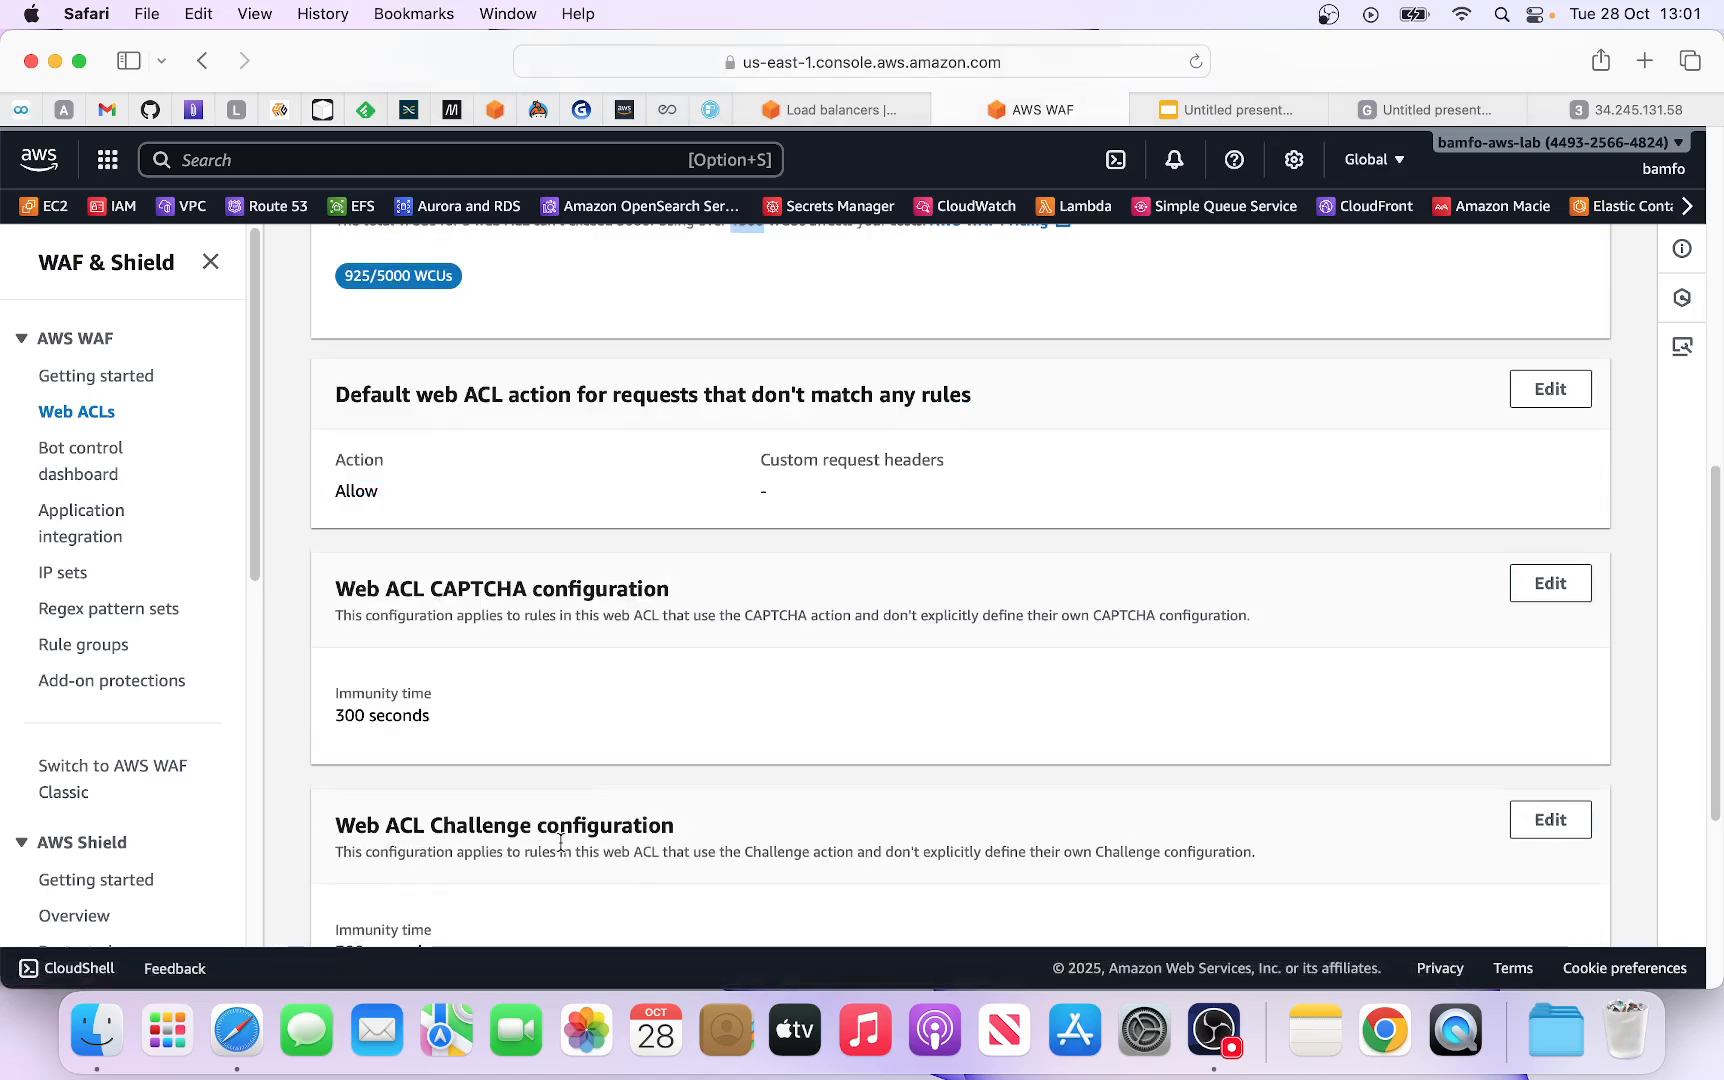
scroll(437, 641, down, 1)
scroll(485, 650, up, 5)
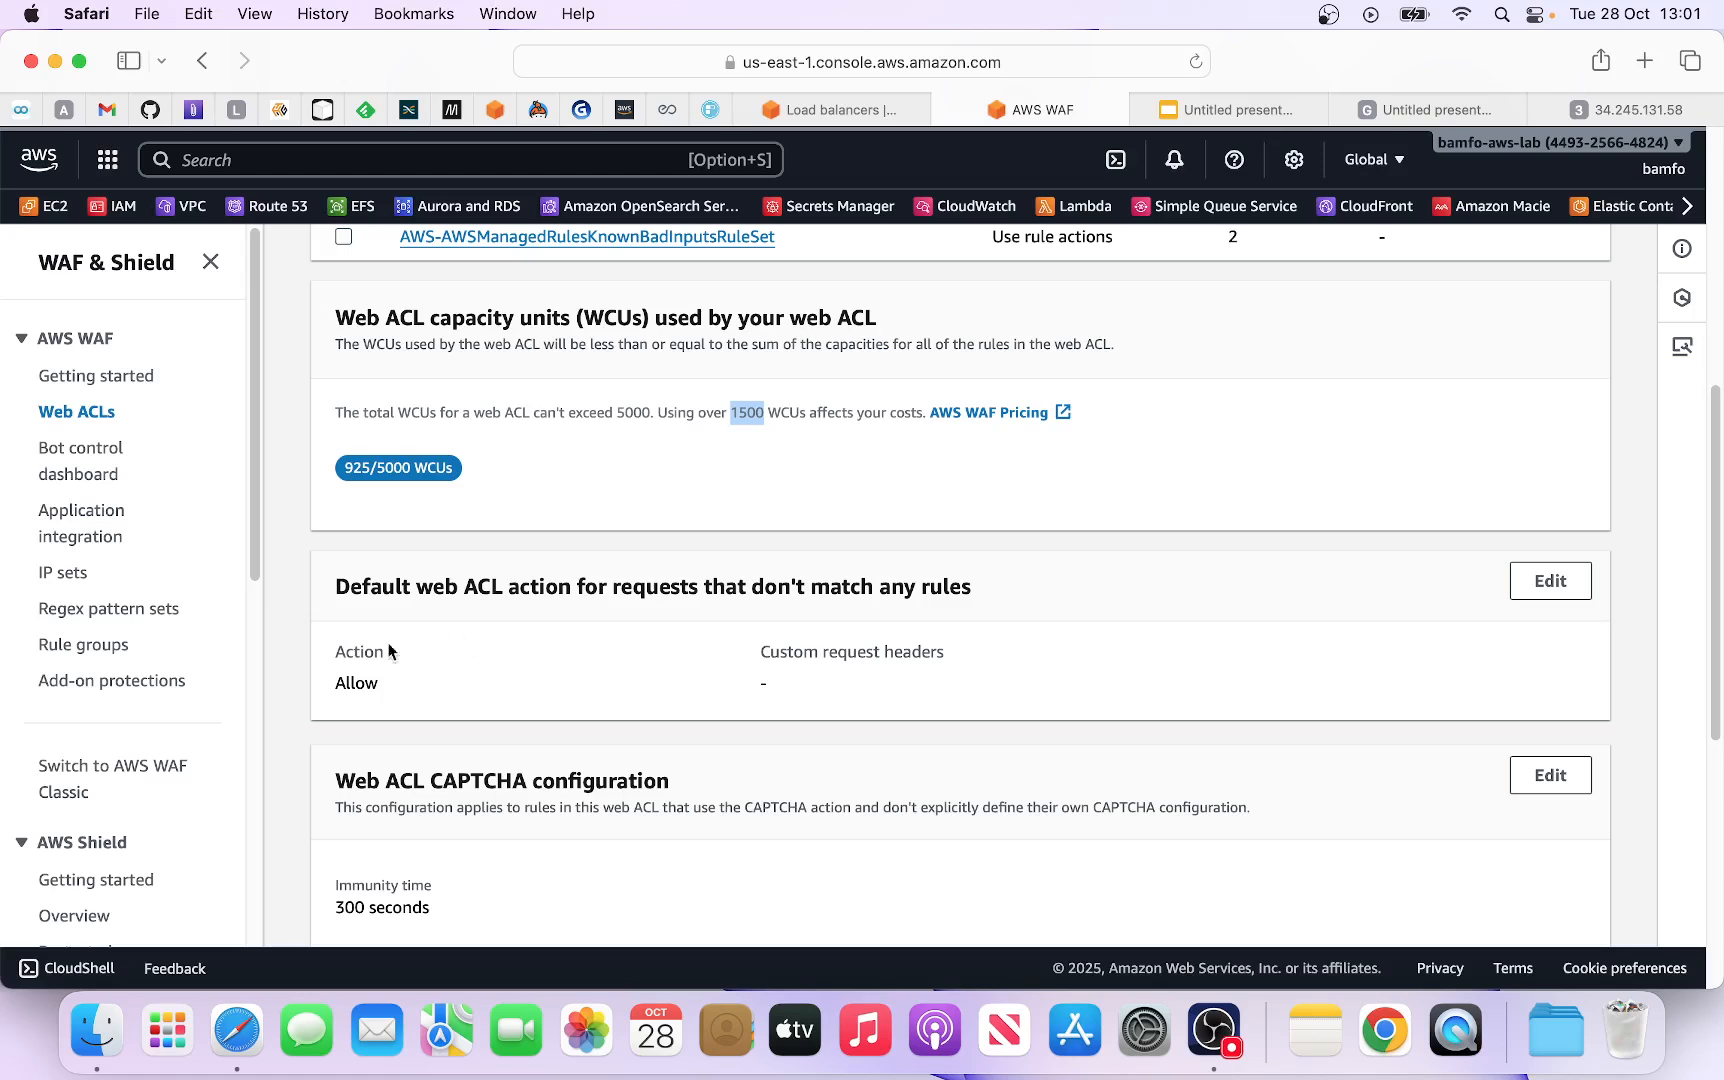
drag(338, 683, 453, 698)
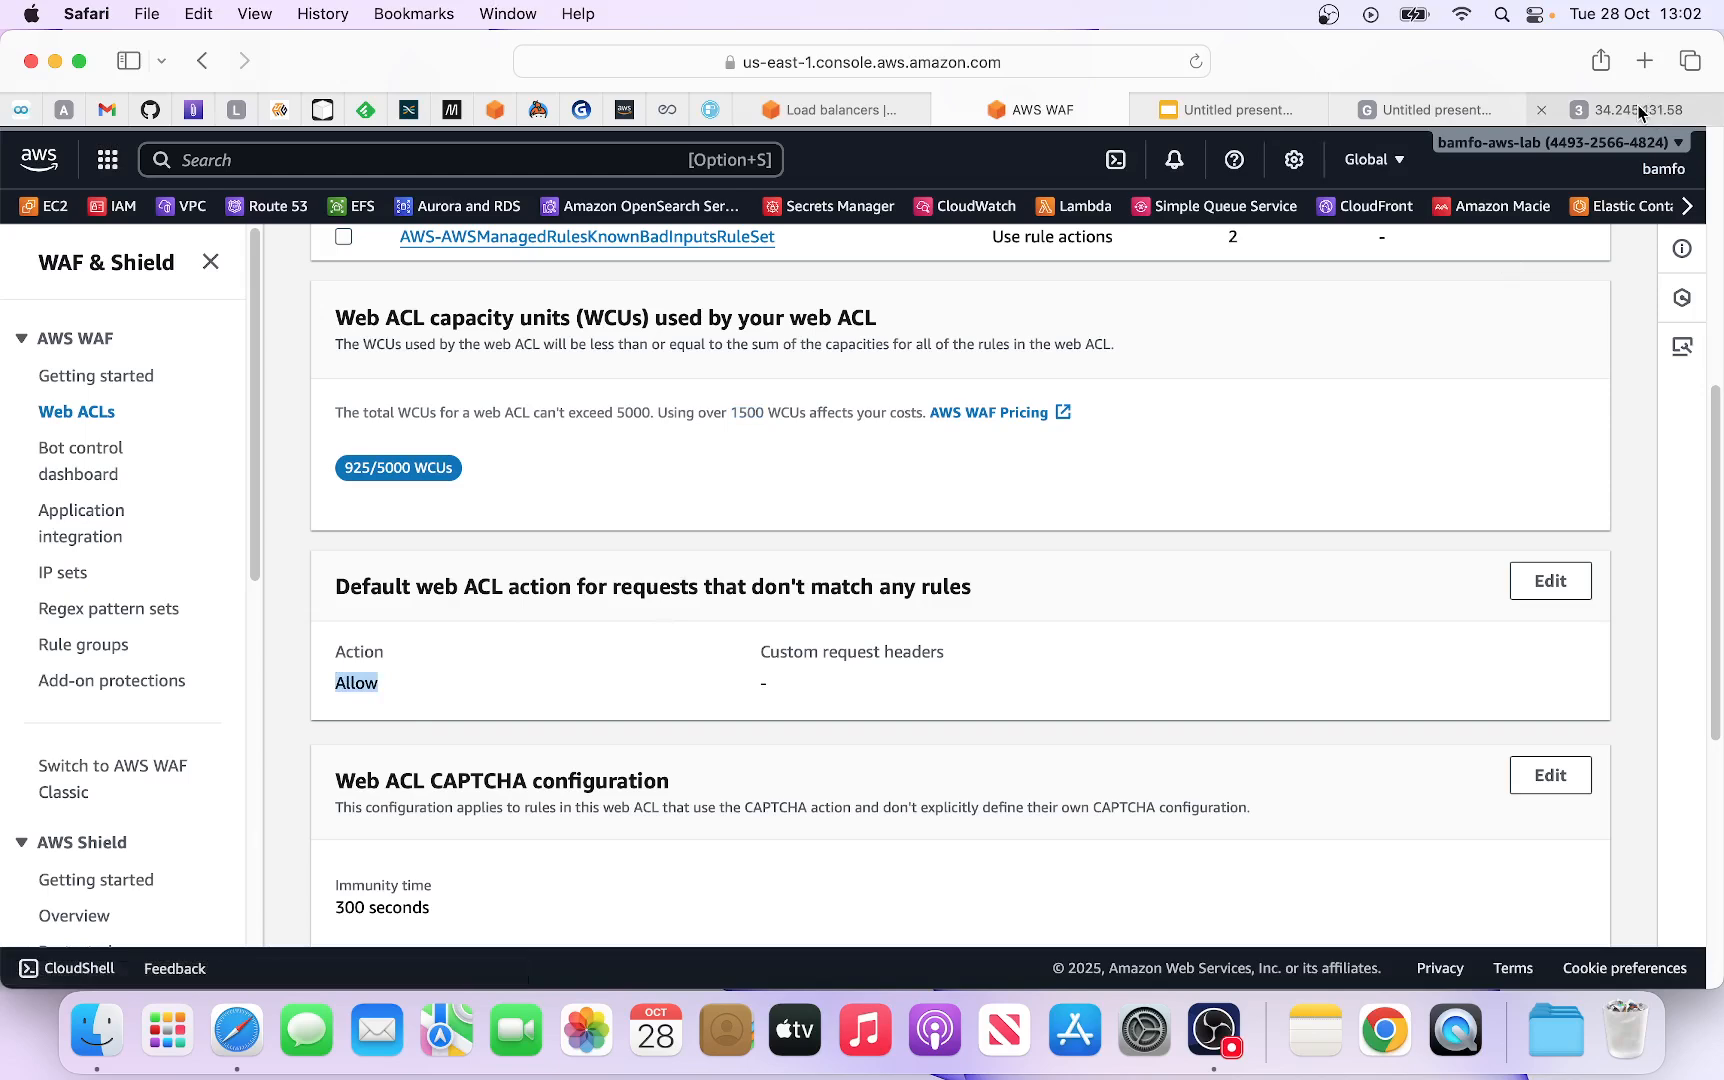
mouse_move(1640, 112)
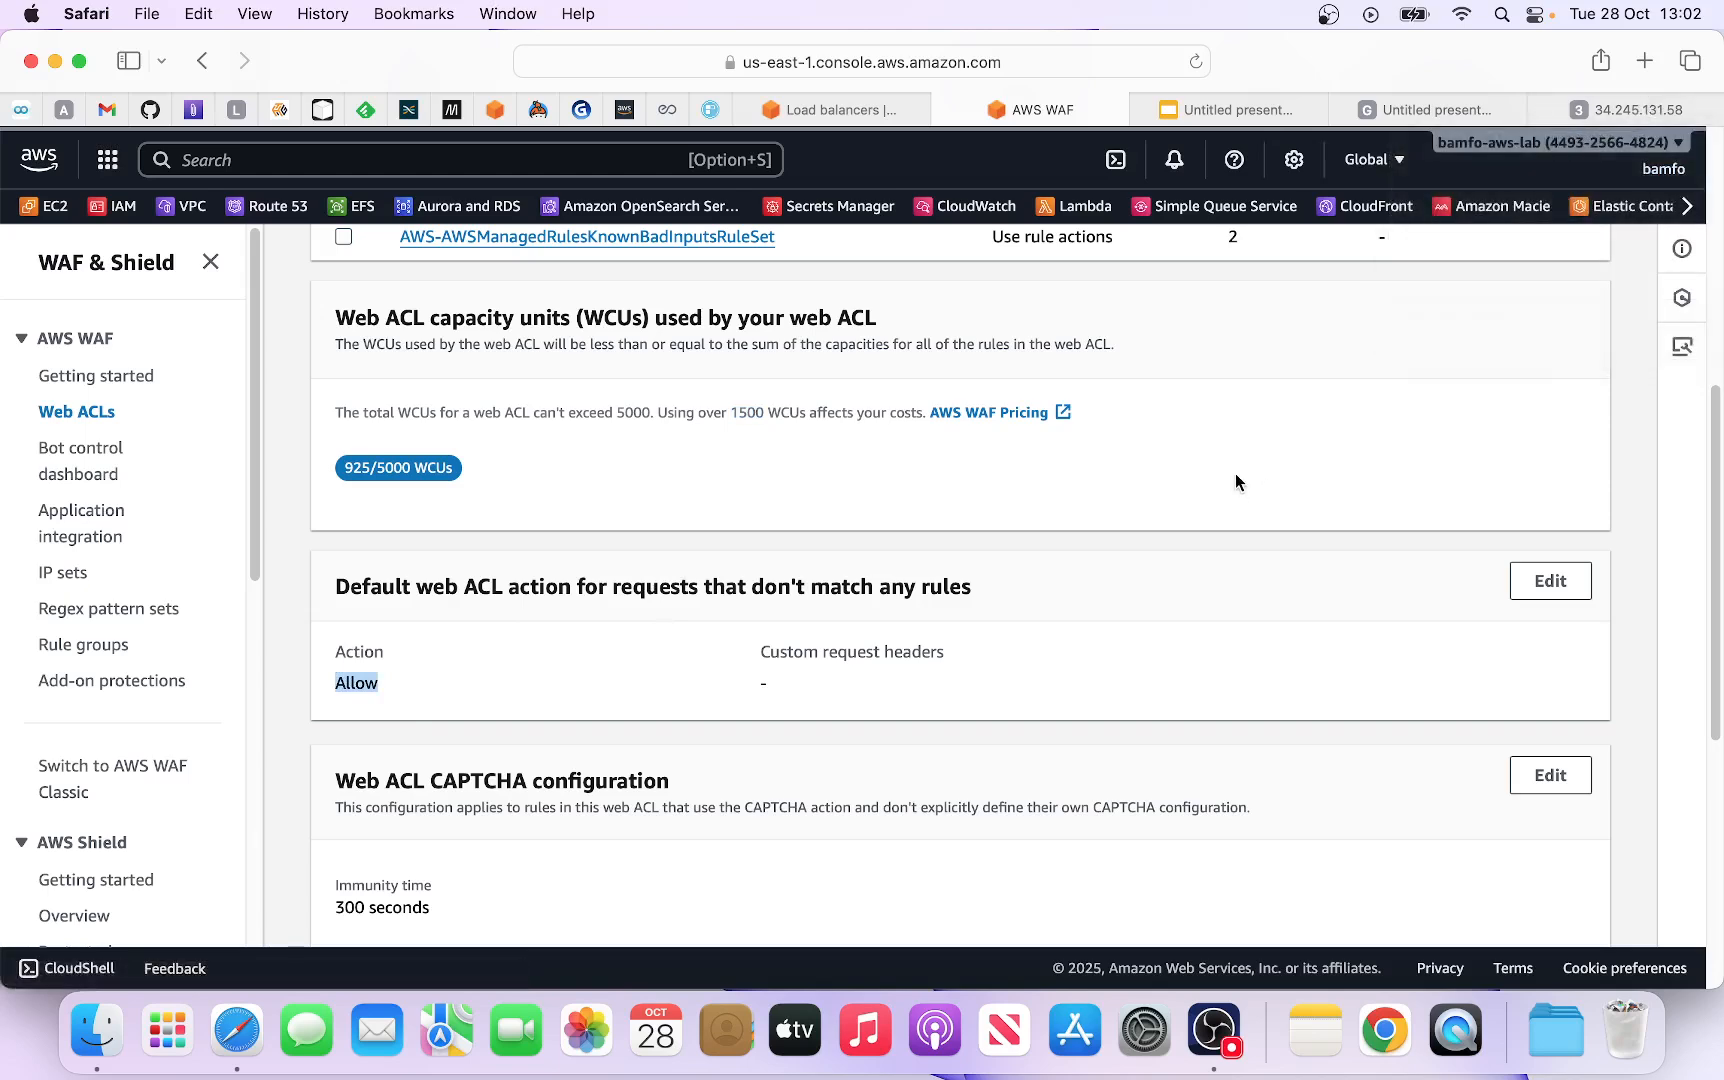
Step: Start adding a custom rule of your own to the web ACL
scroll(1051, 473, up, 6)
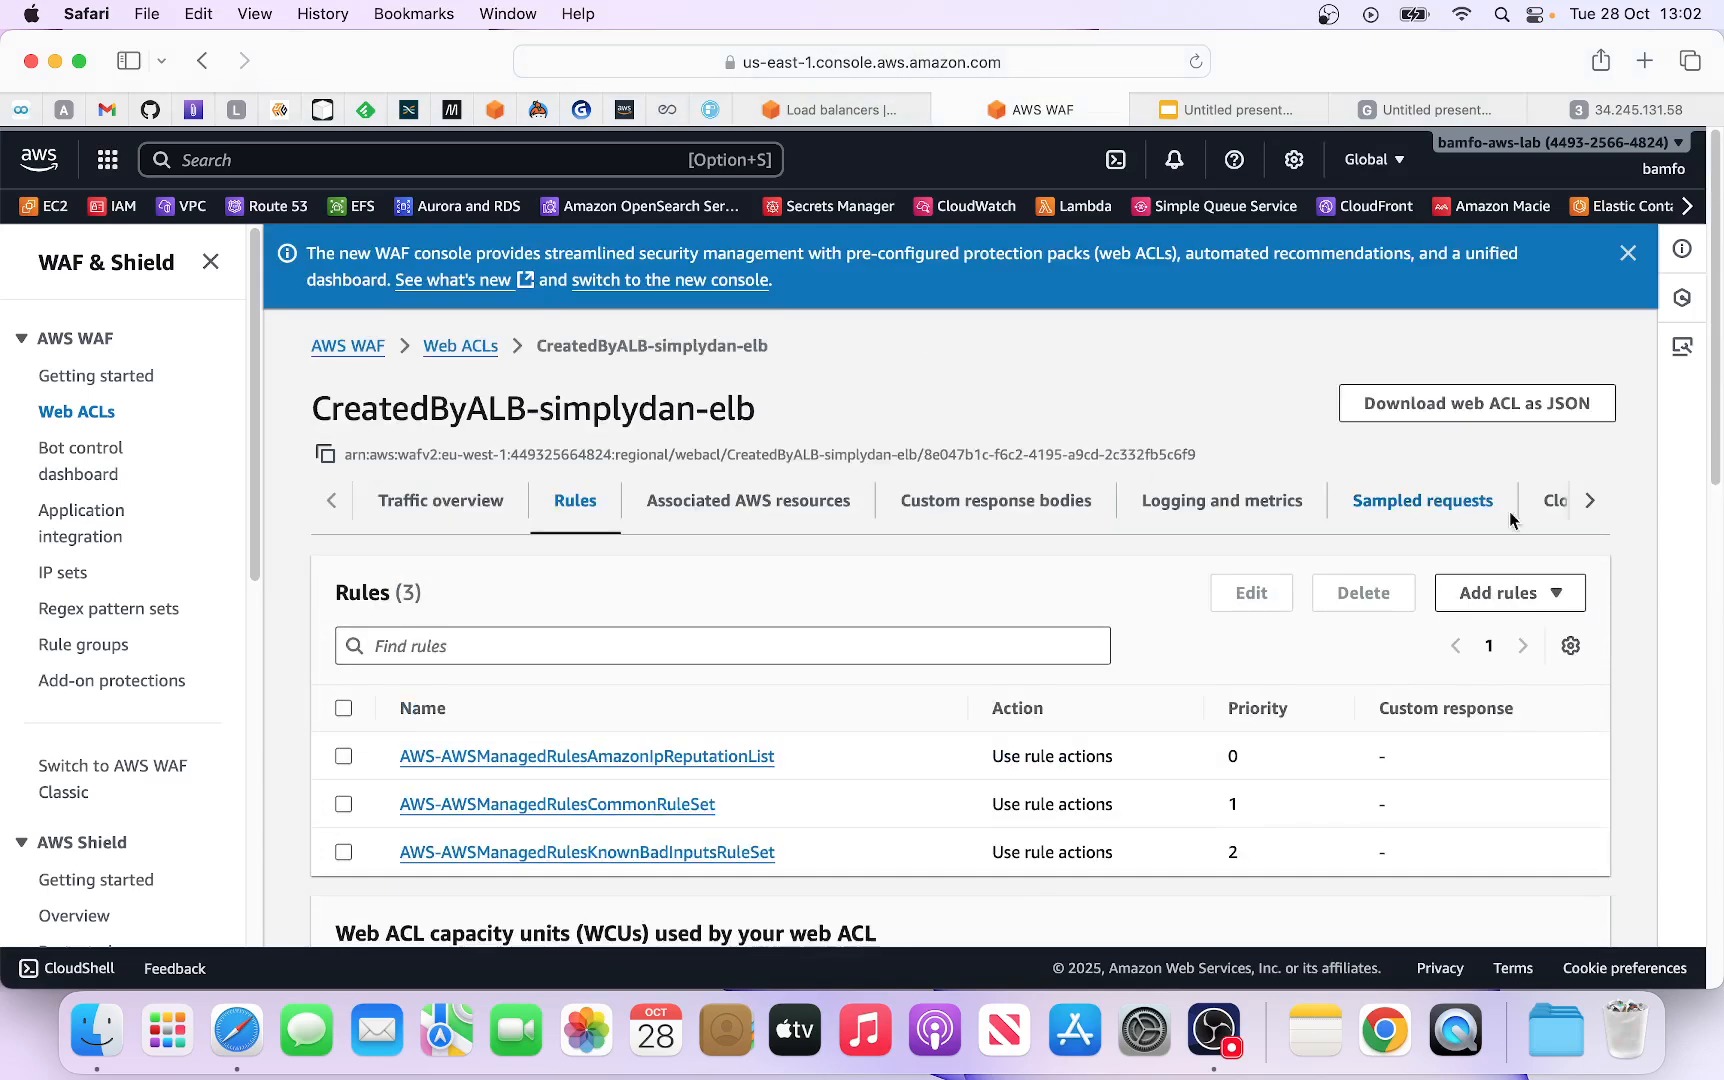
click(1553, 596)
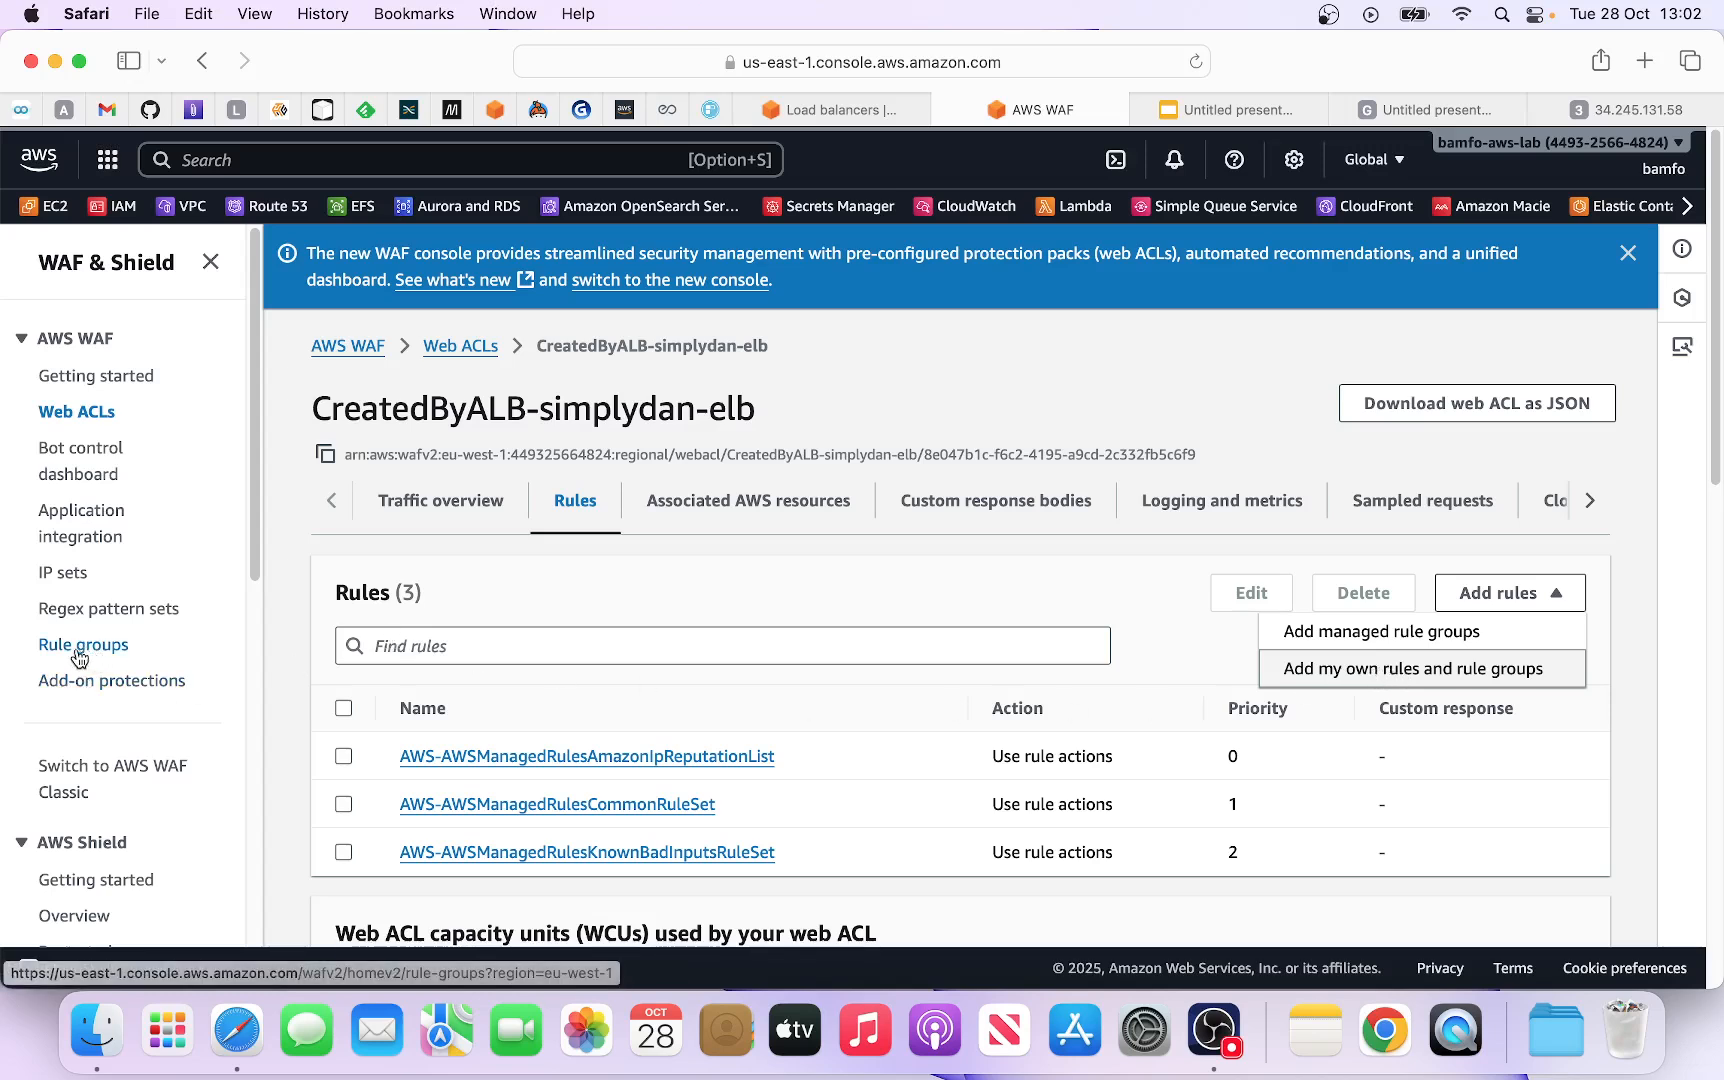
click(1378, 672)
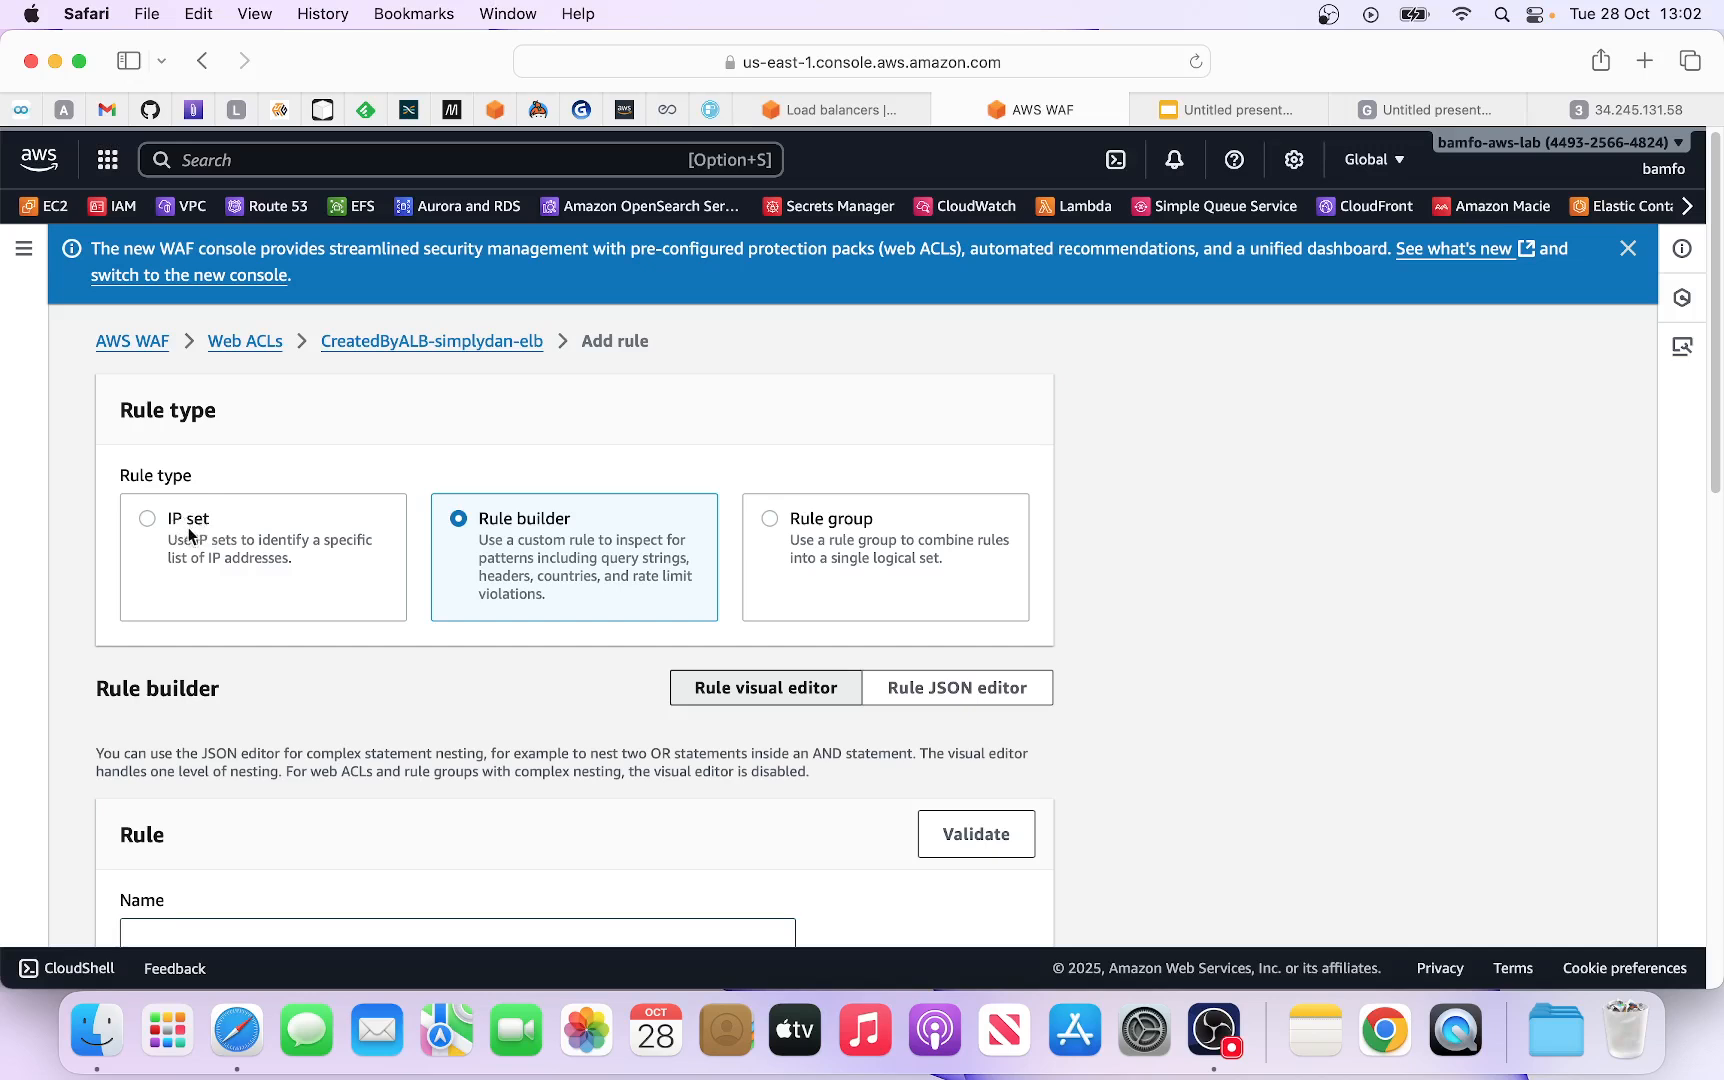
Step: Examine the IP set rule type and check which IP sets are available to choose
click(147, 519)
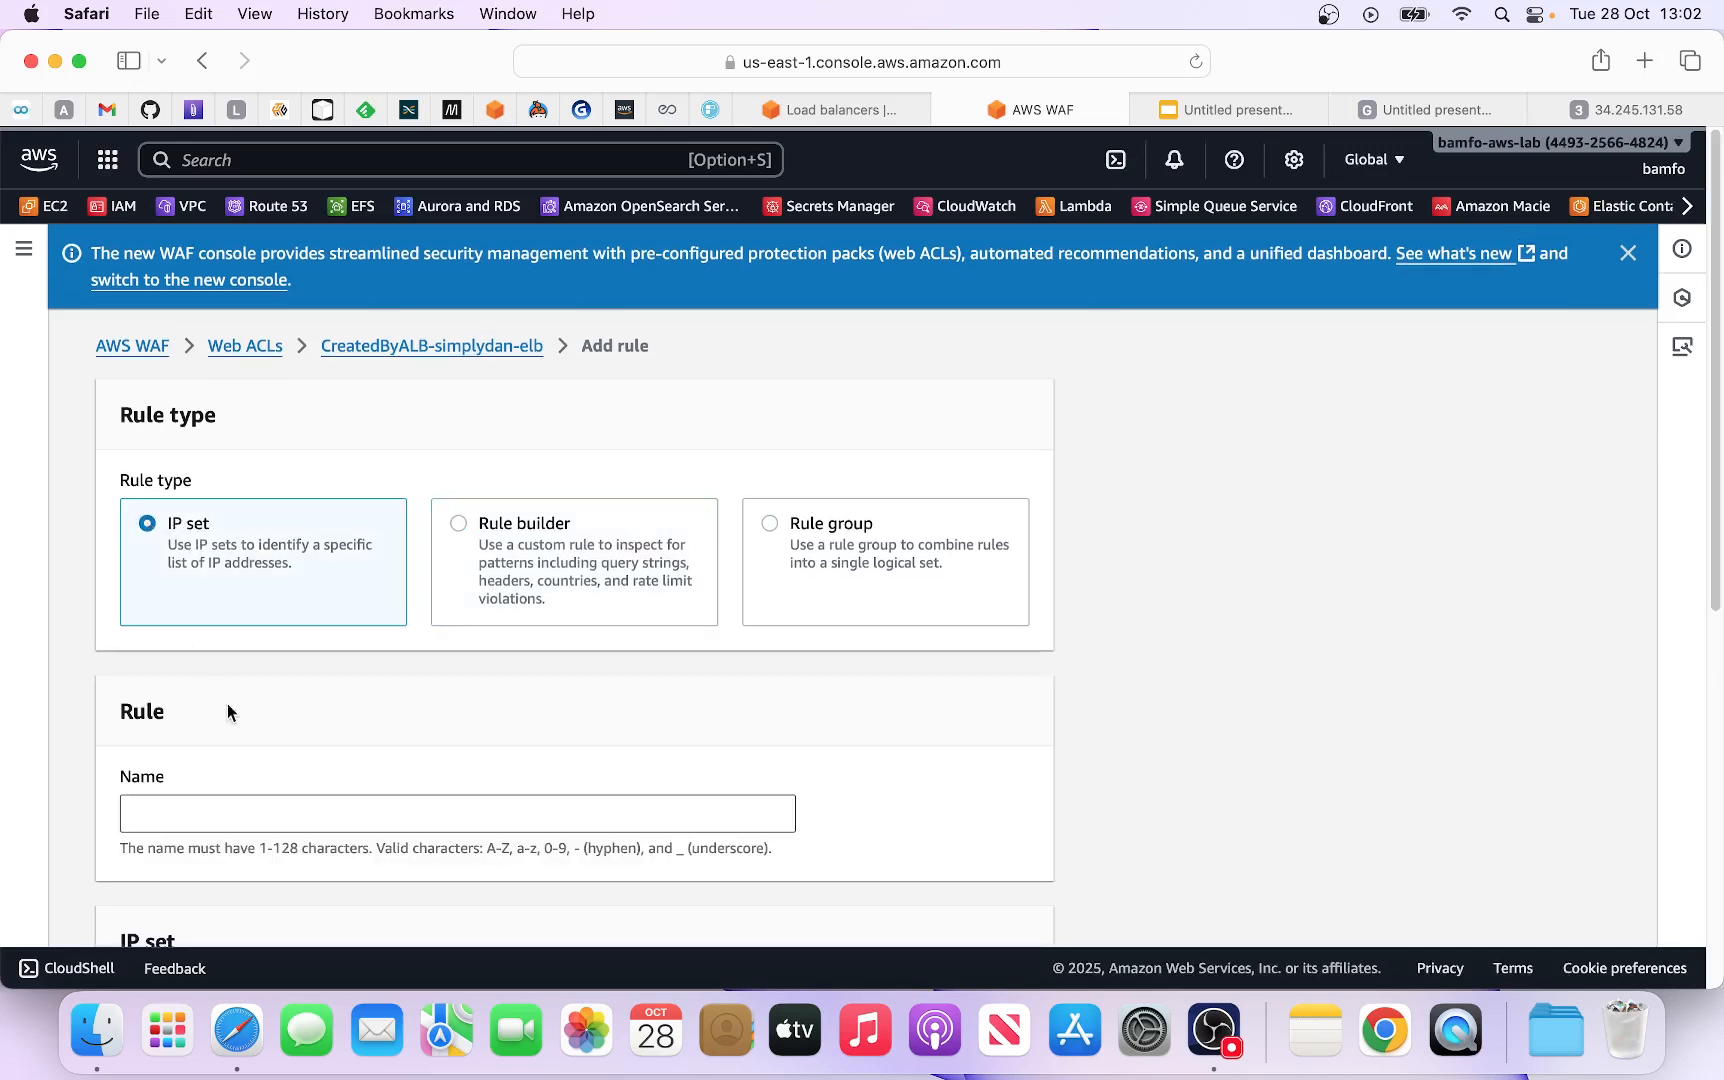
scroll(222, 690, down, 5)
click(216, 690)
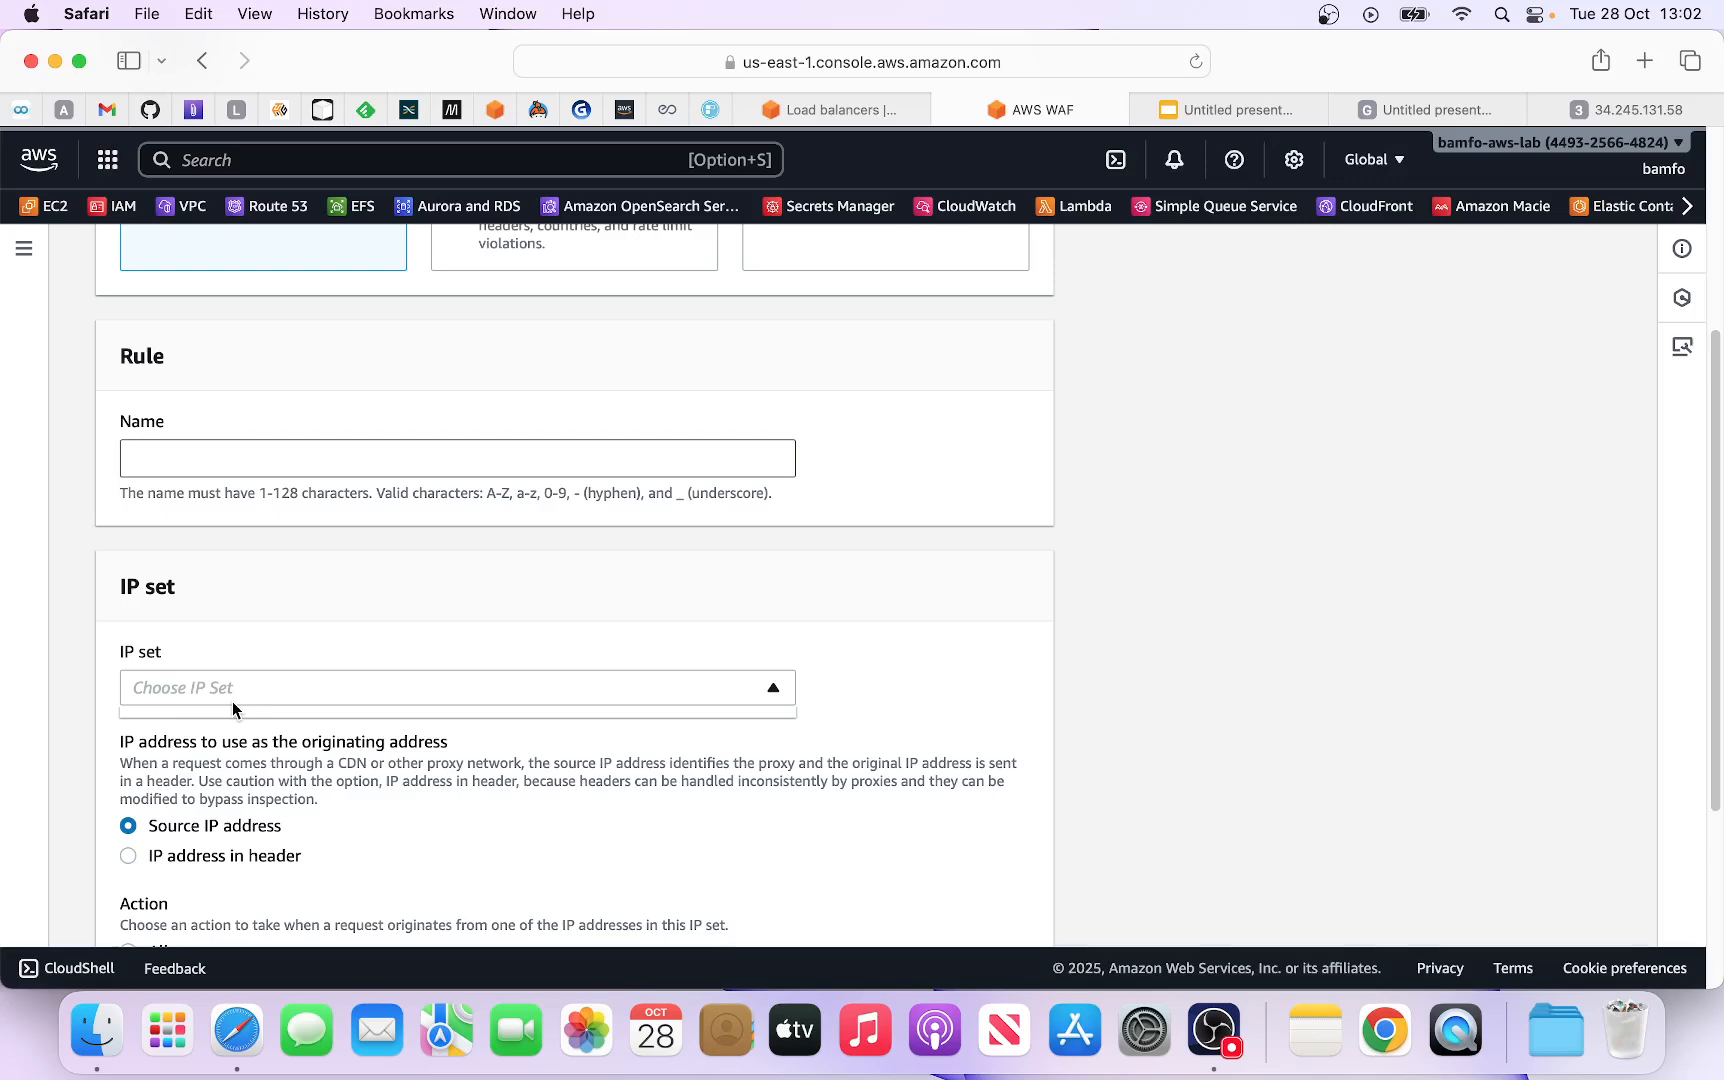
scroll(385, 580, up, 3)
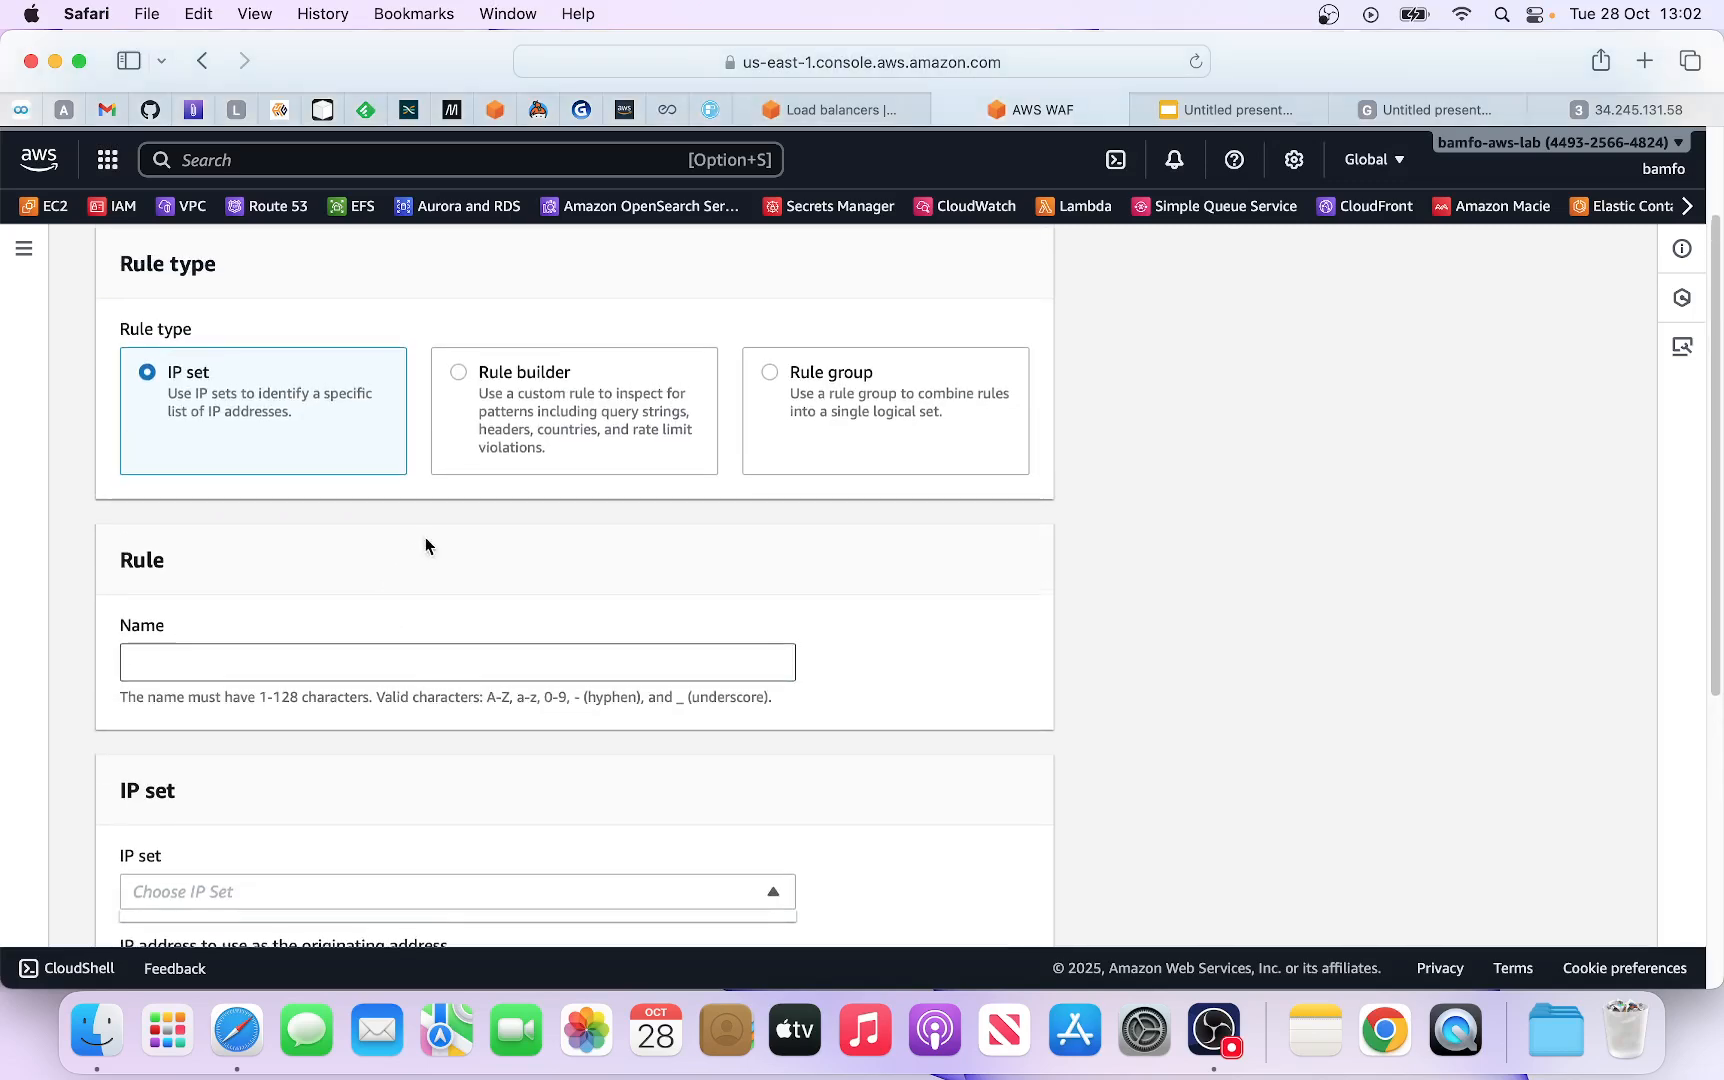
Step: Examine the Rule group rule type and check which rule groups are available to choose
click(550, 446)
scroll(548, 432, up, 2)
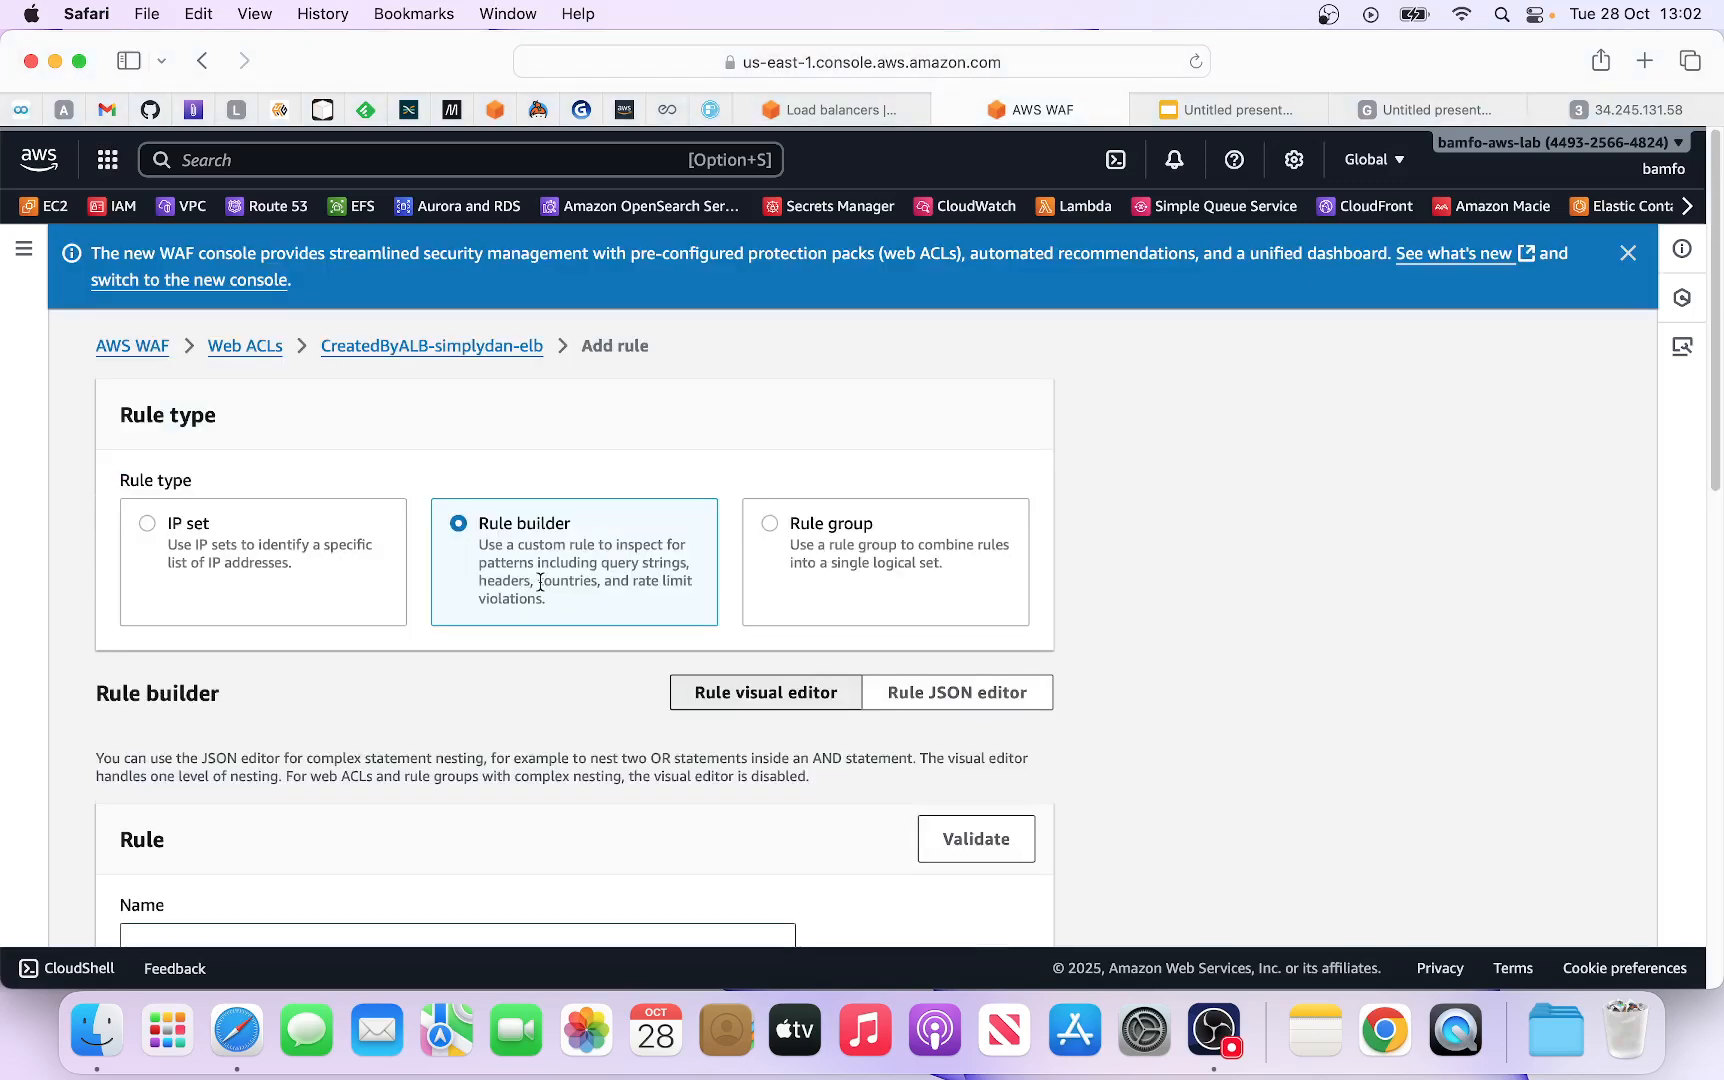
click(796, 540)
scroll(717, 672, down, 1)
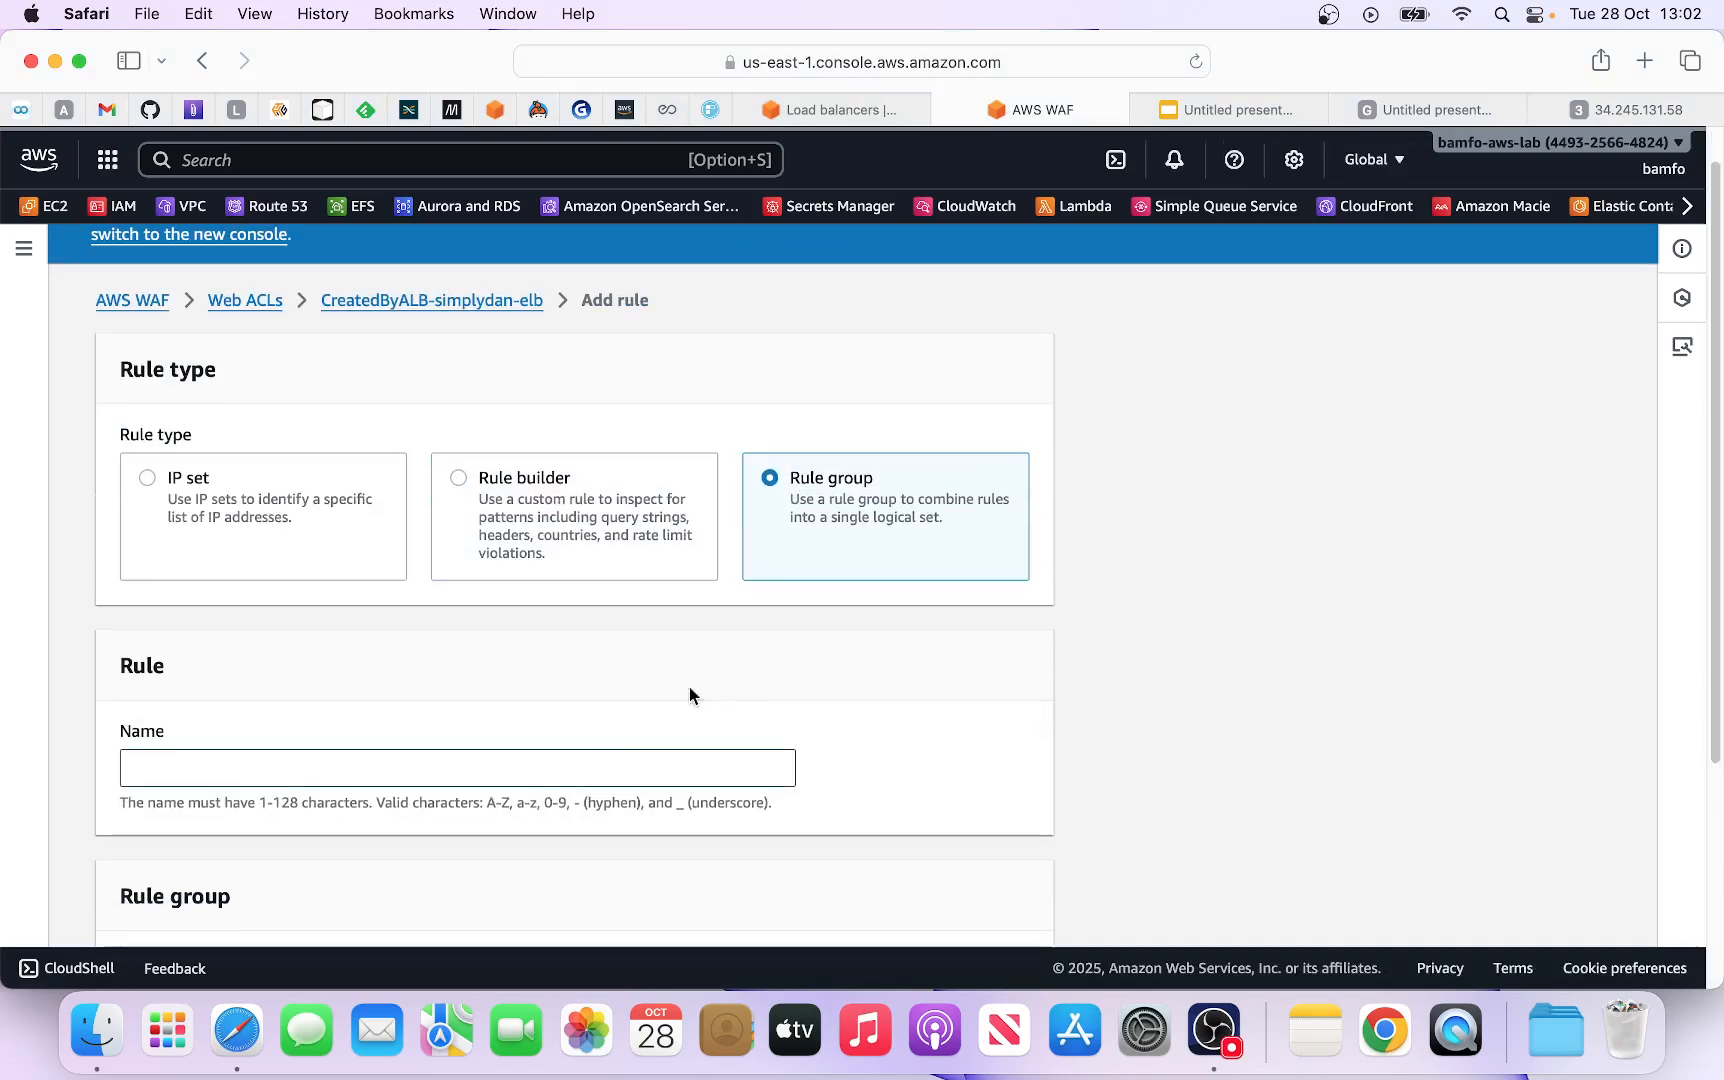
scroll(614, 742, down, 3)
click(491, 763)
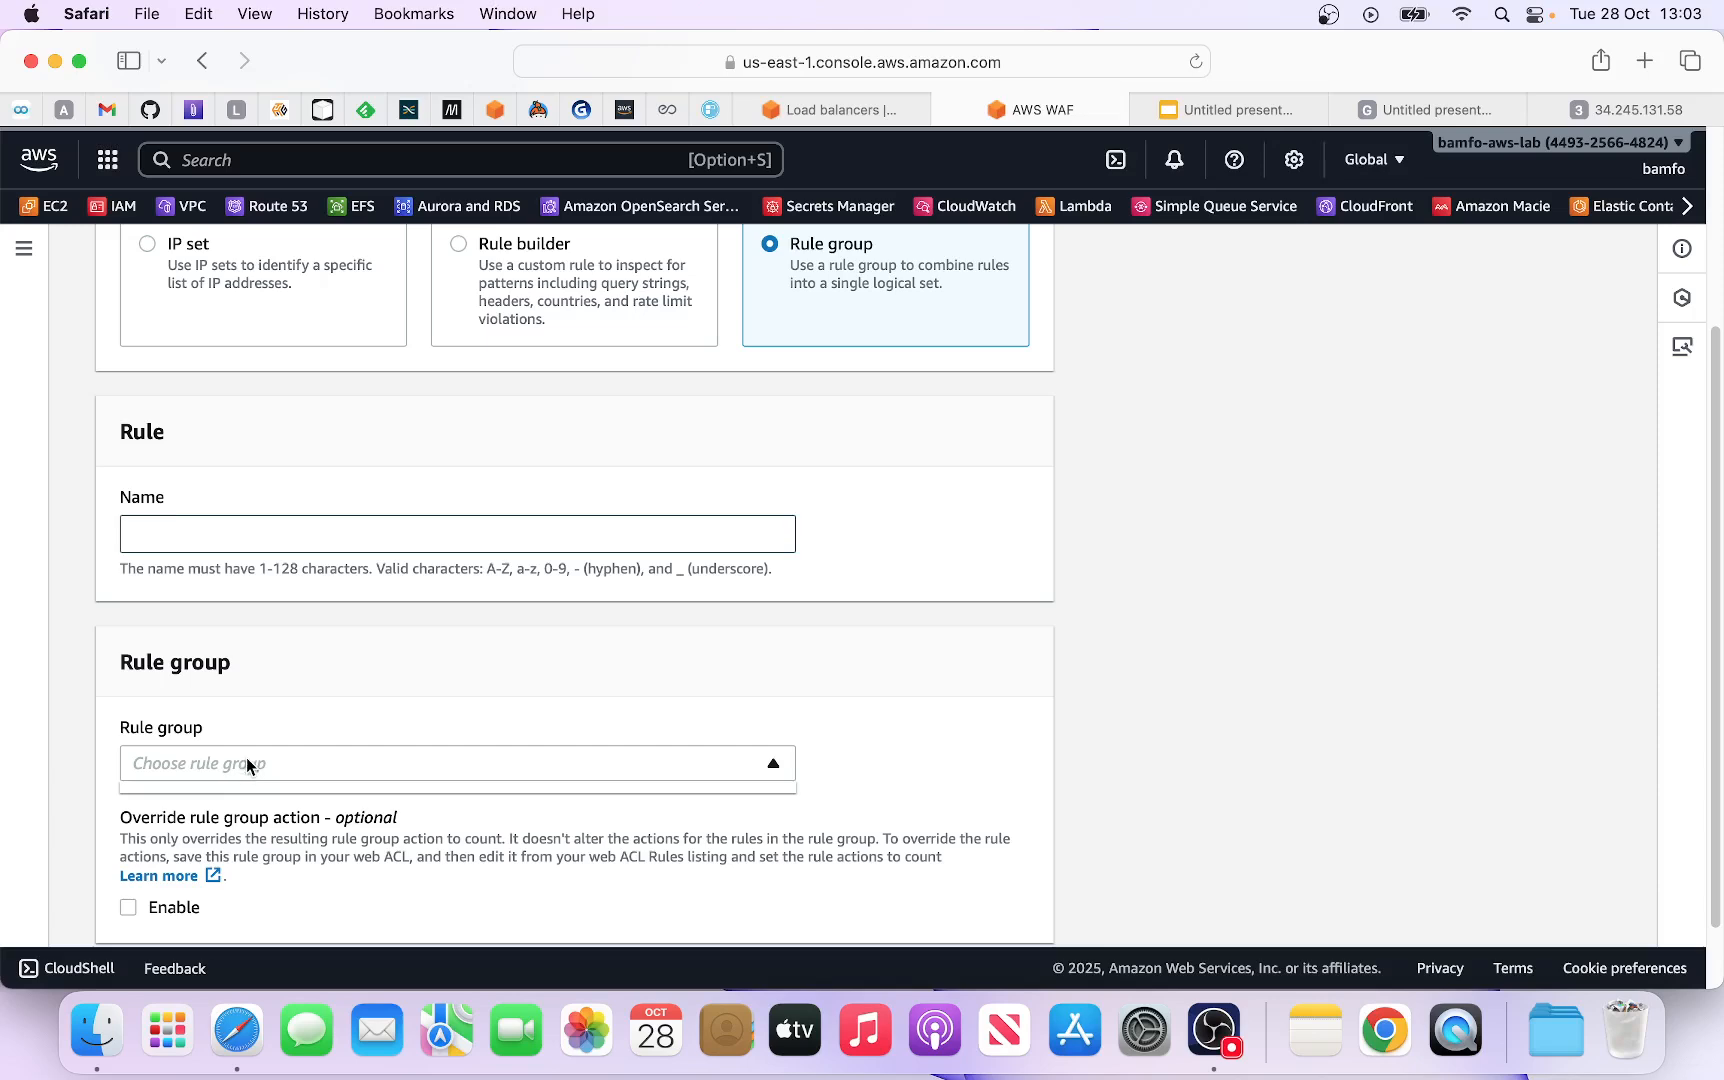
scroll(398, 522, up, 3)
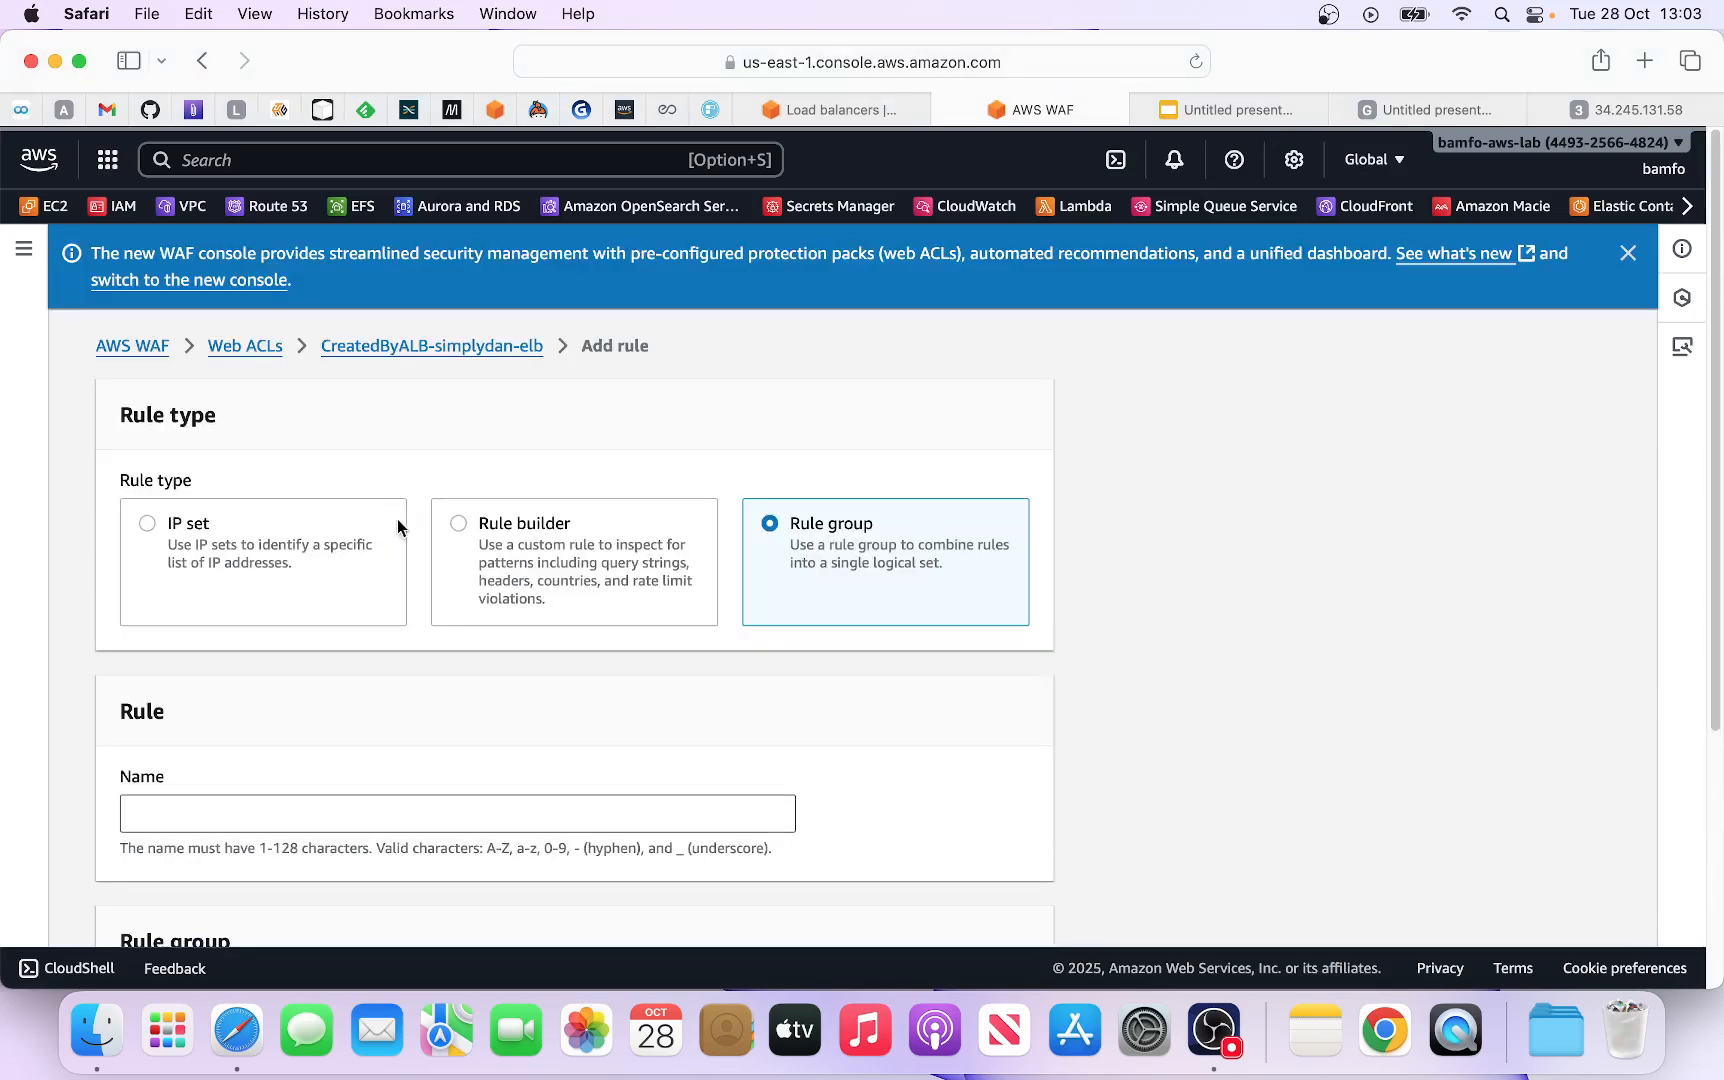
Step: Set the rule type to Rule builder and name the rule block-simplydan-origin
click(474, 540)
scroll(474, 537, down, 2)
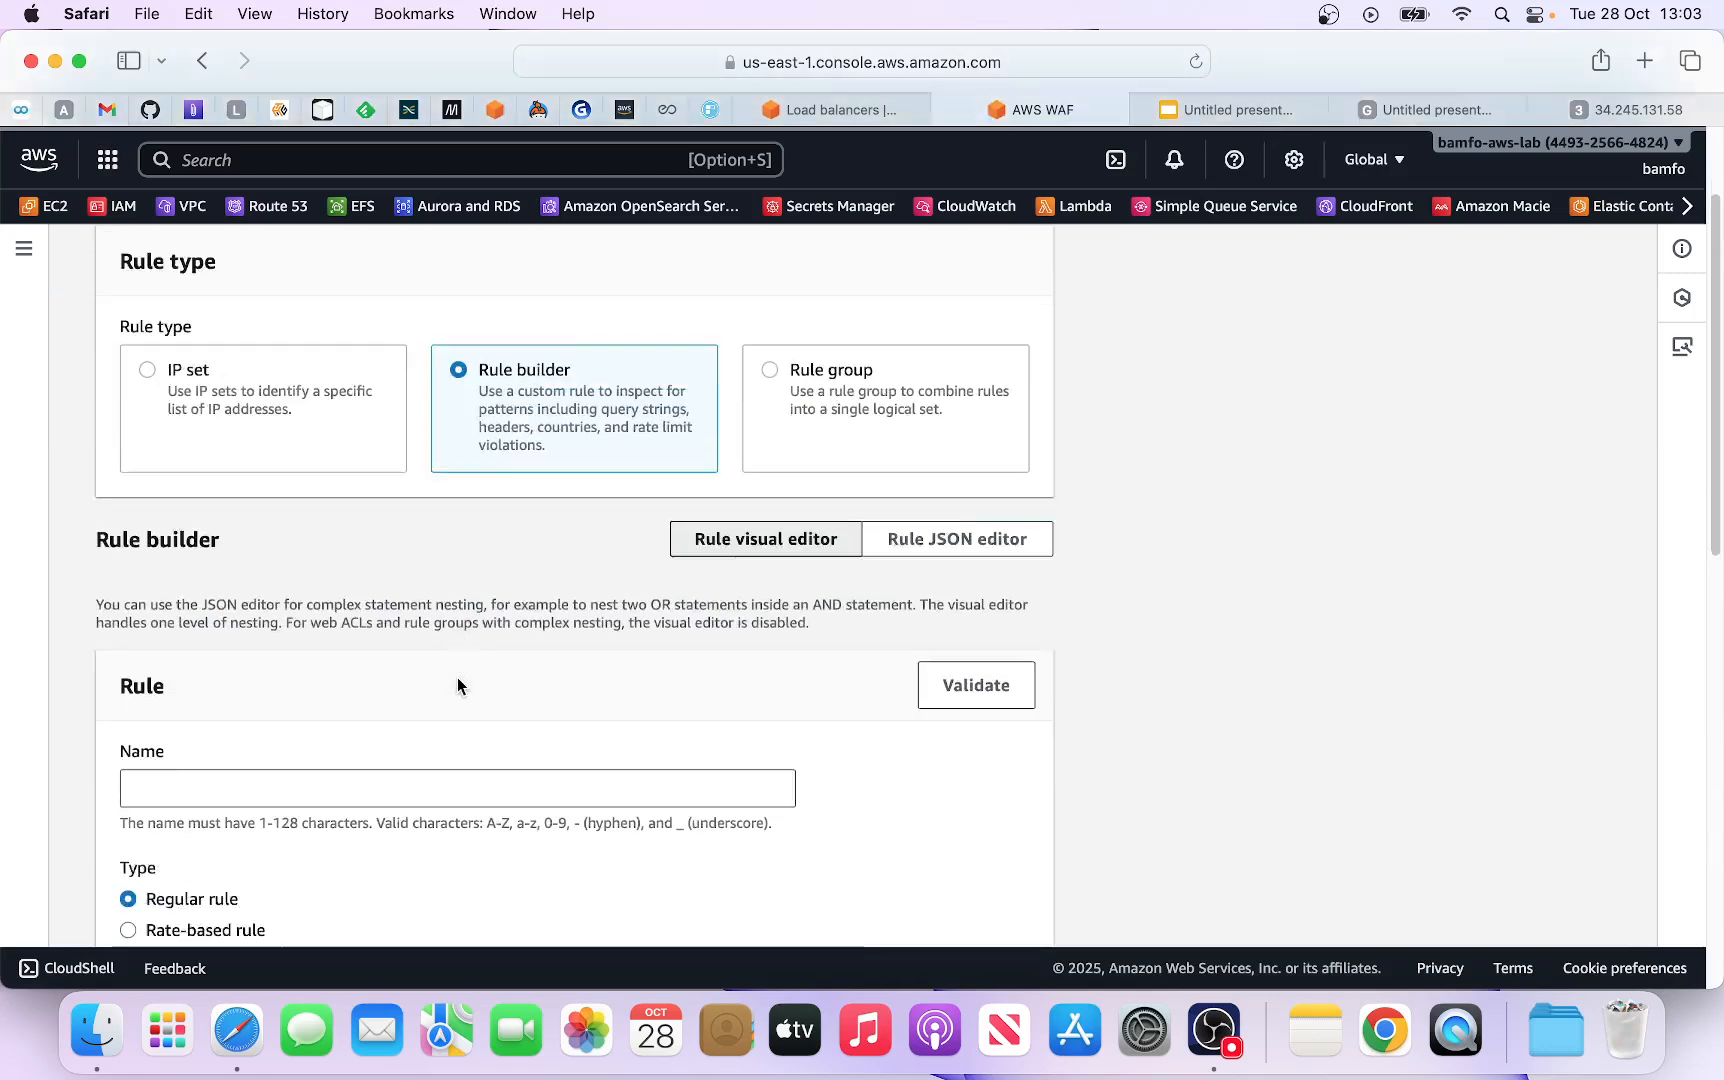
scroll(458, 685, down, 3)
click(279, 650)
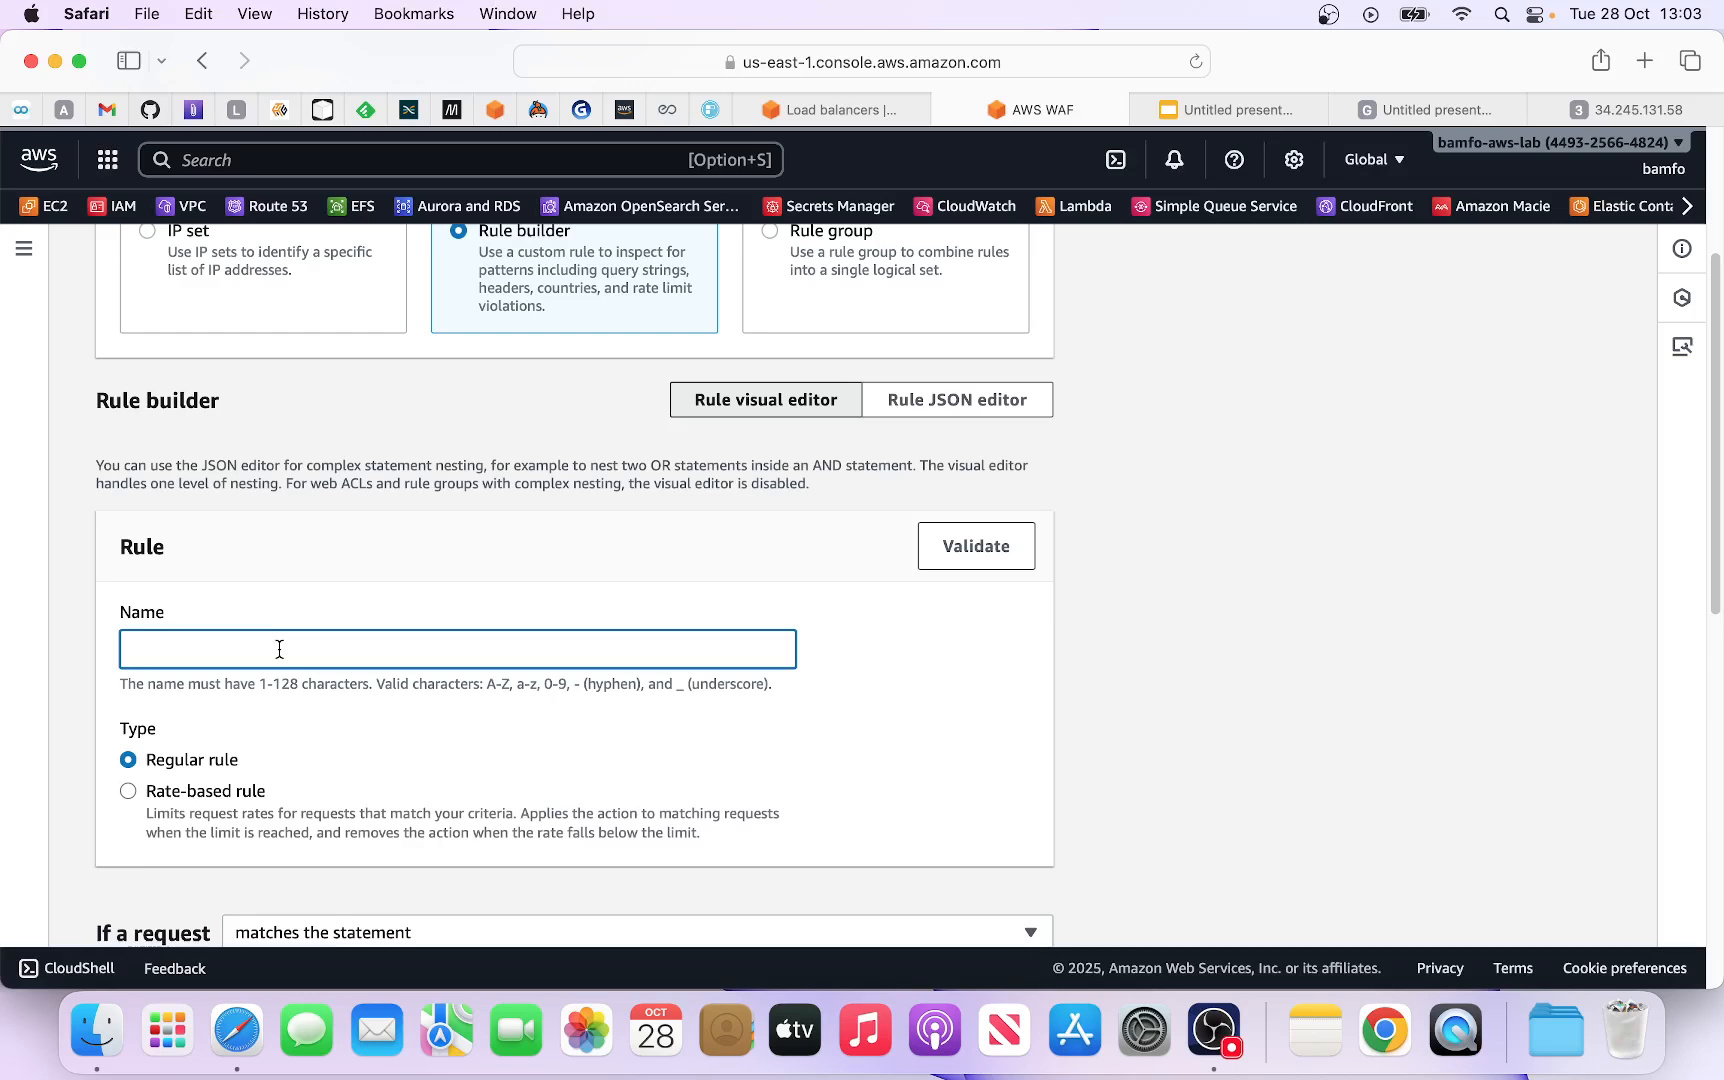
text(block-simplydan-origin)
Step: Make the rule apply if a request matches the statement, with the inspection option "Originates from a country in"
scroll(323, 641, down, 1)
scroll(323, 641, down, 2)
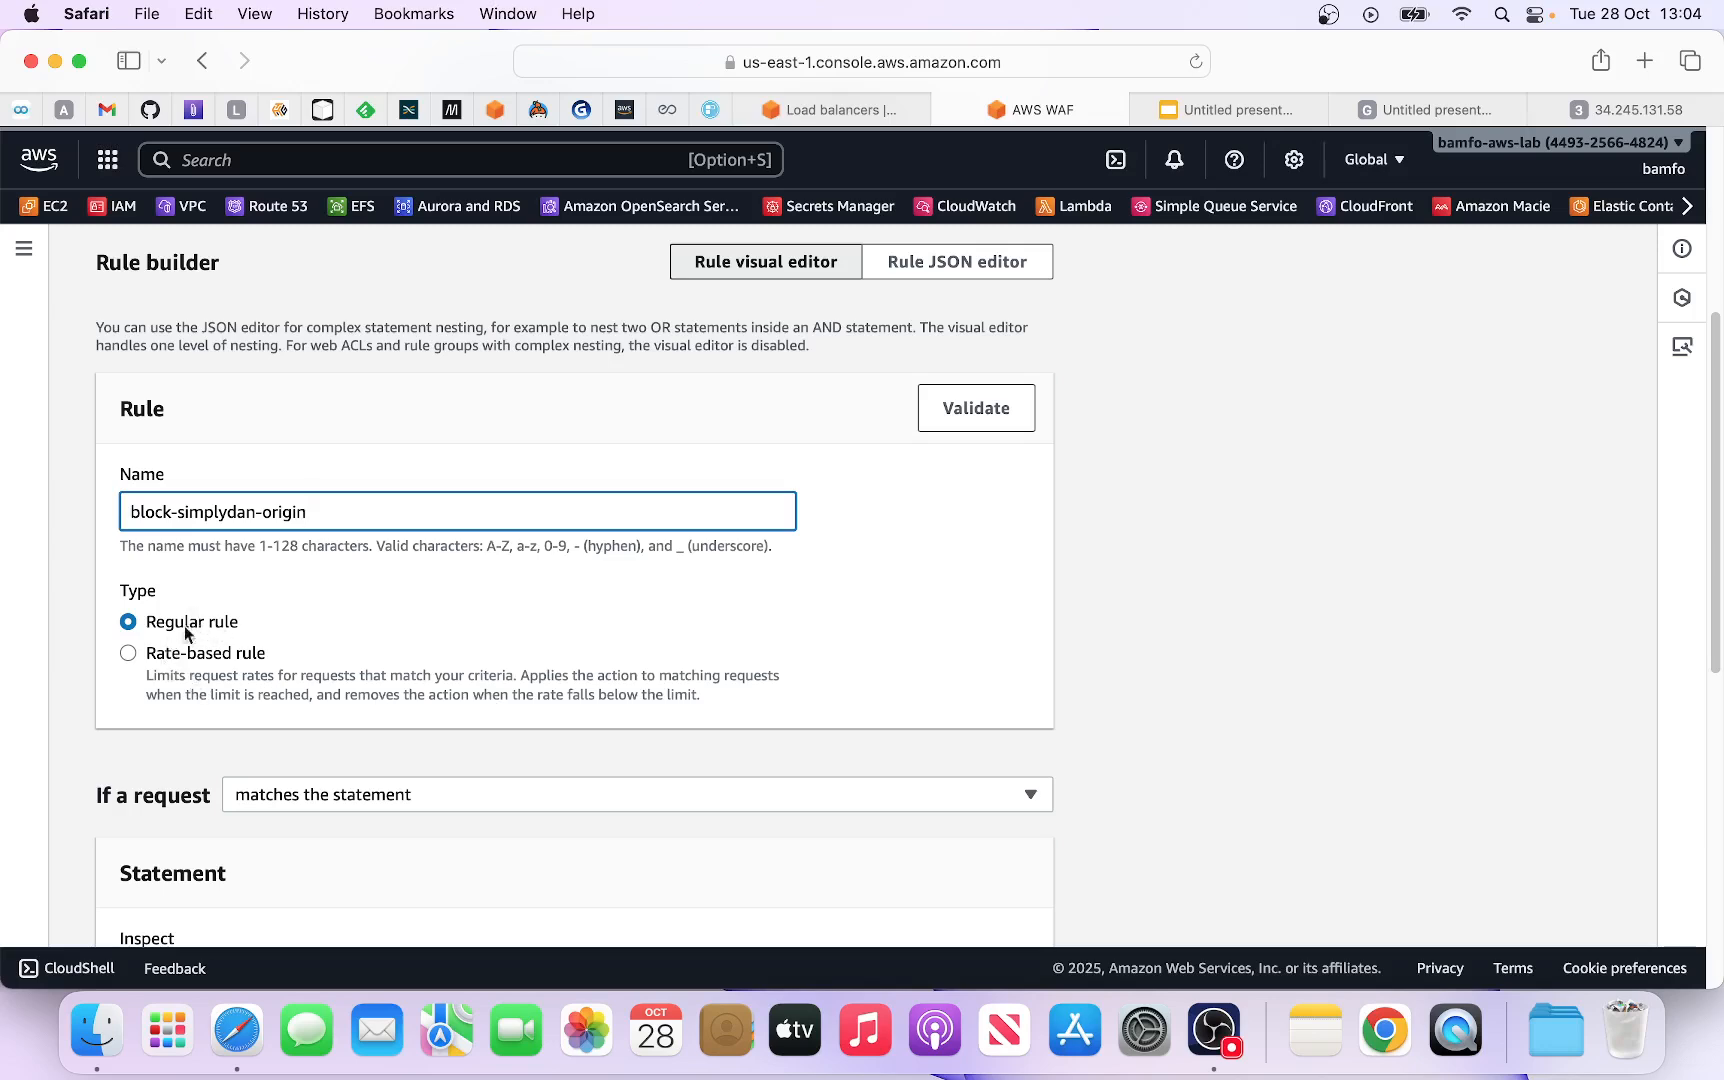
scroll(205, 628, down, 2)
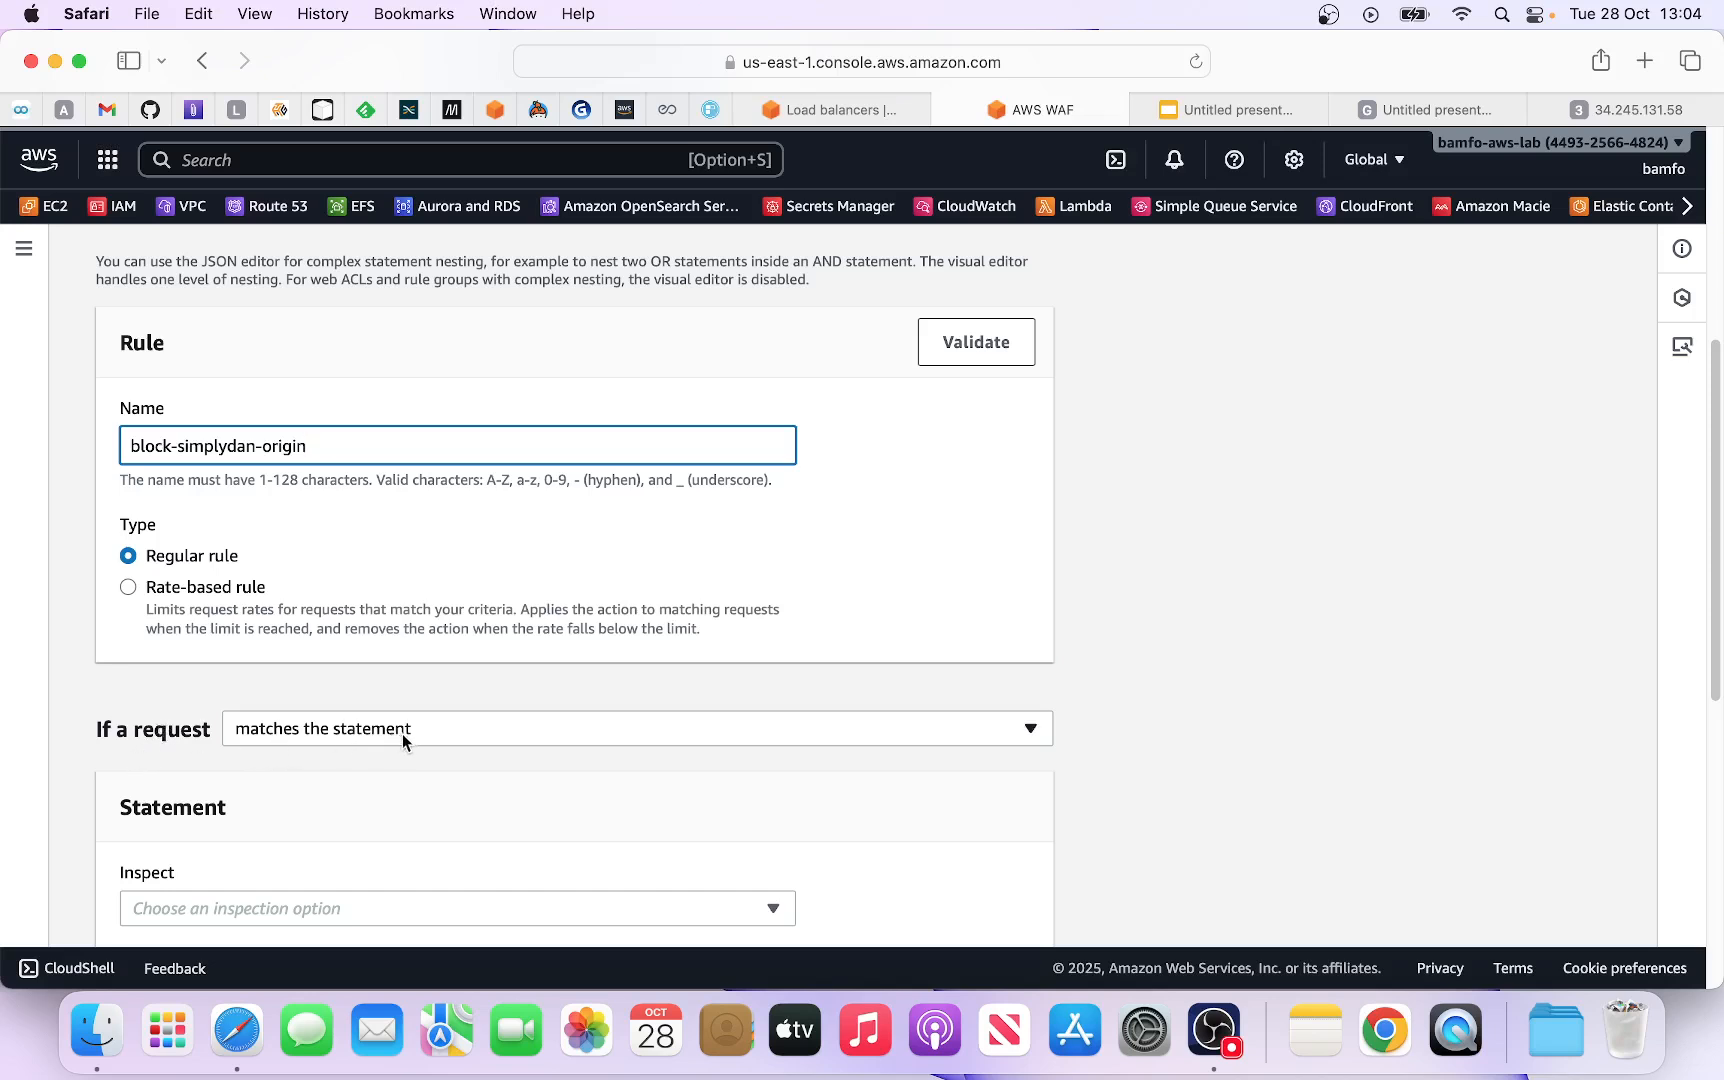
click(430, 740)
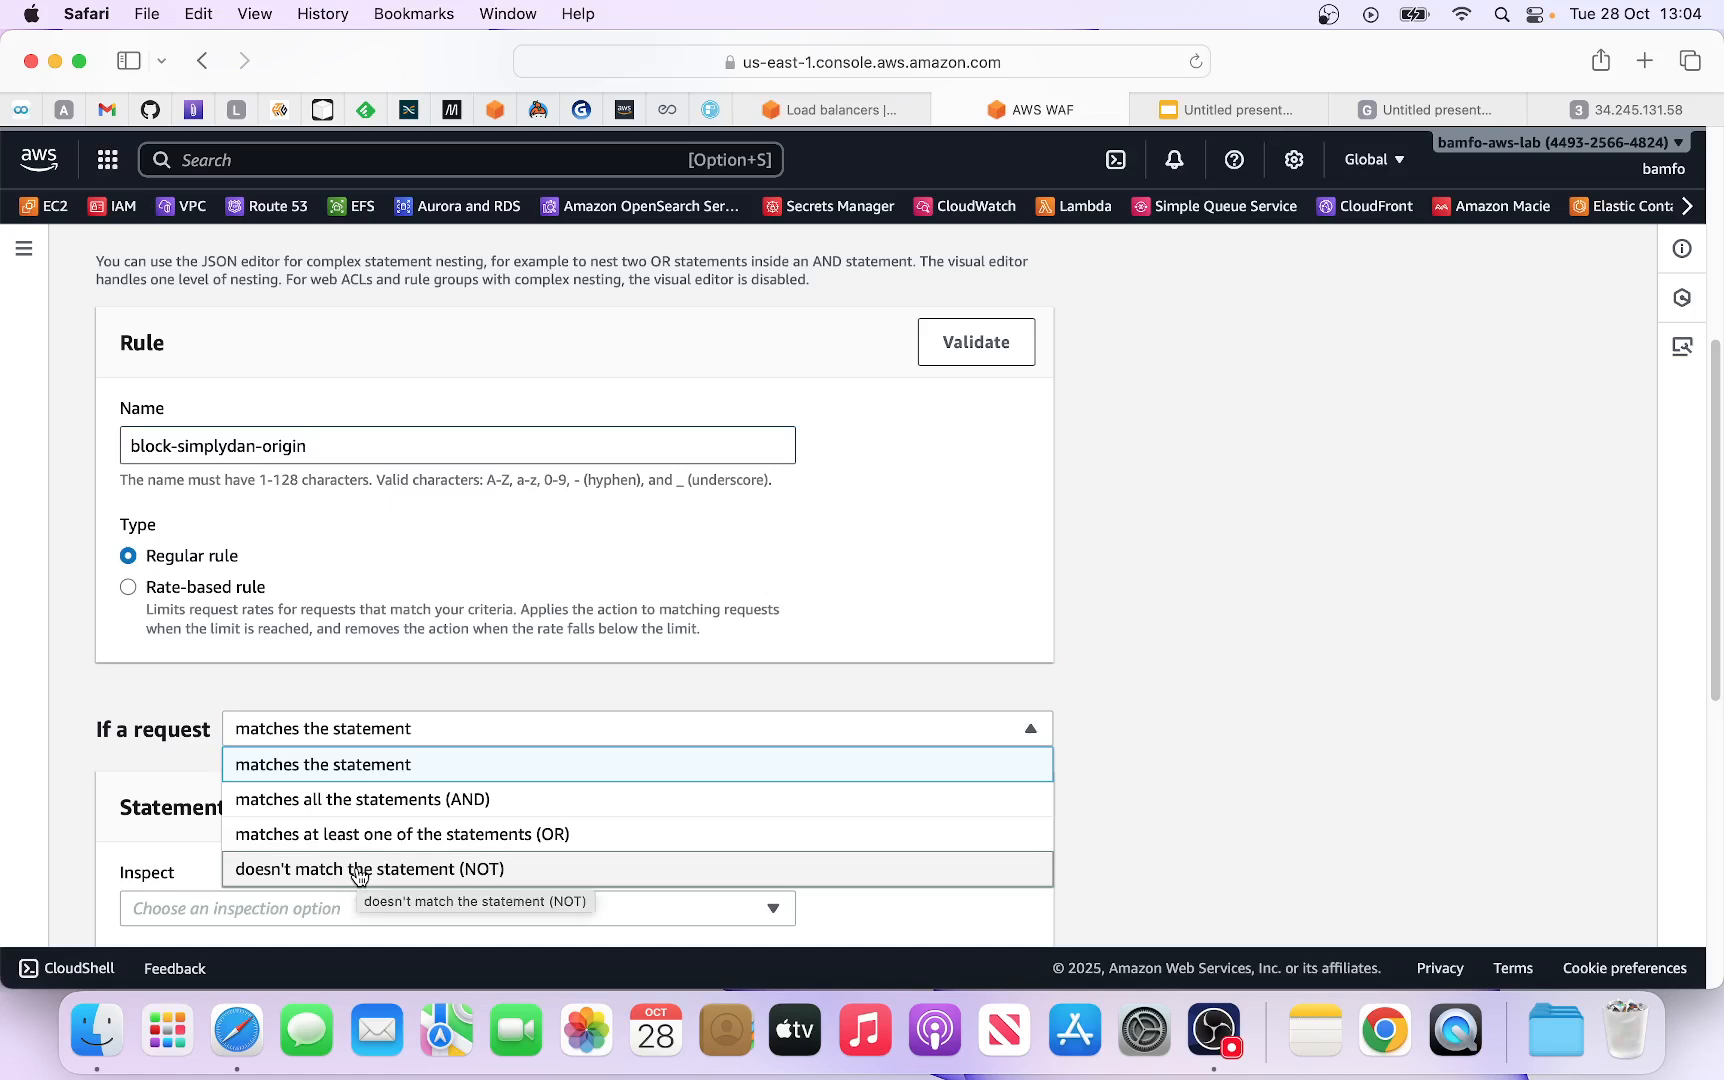
click(350, 766)
scroll(335, 806, down, 2)
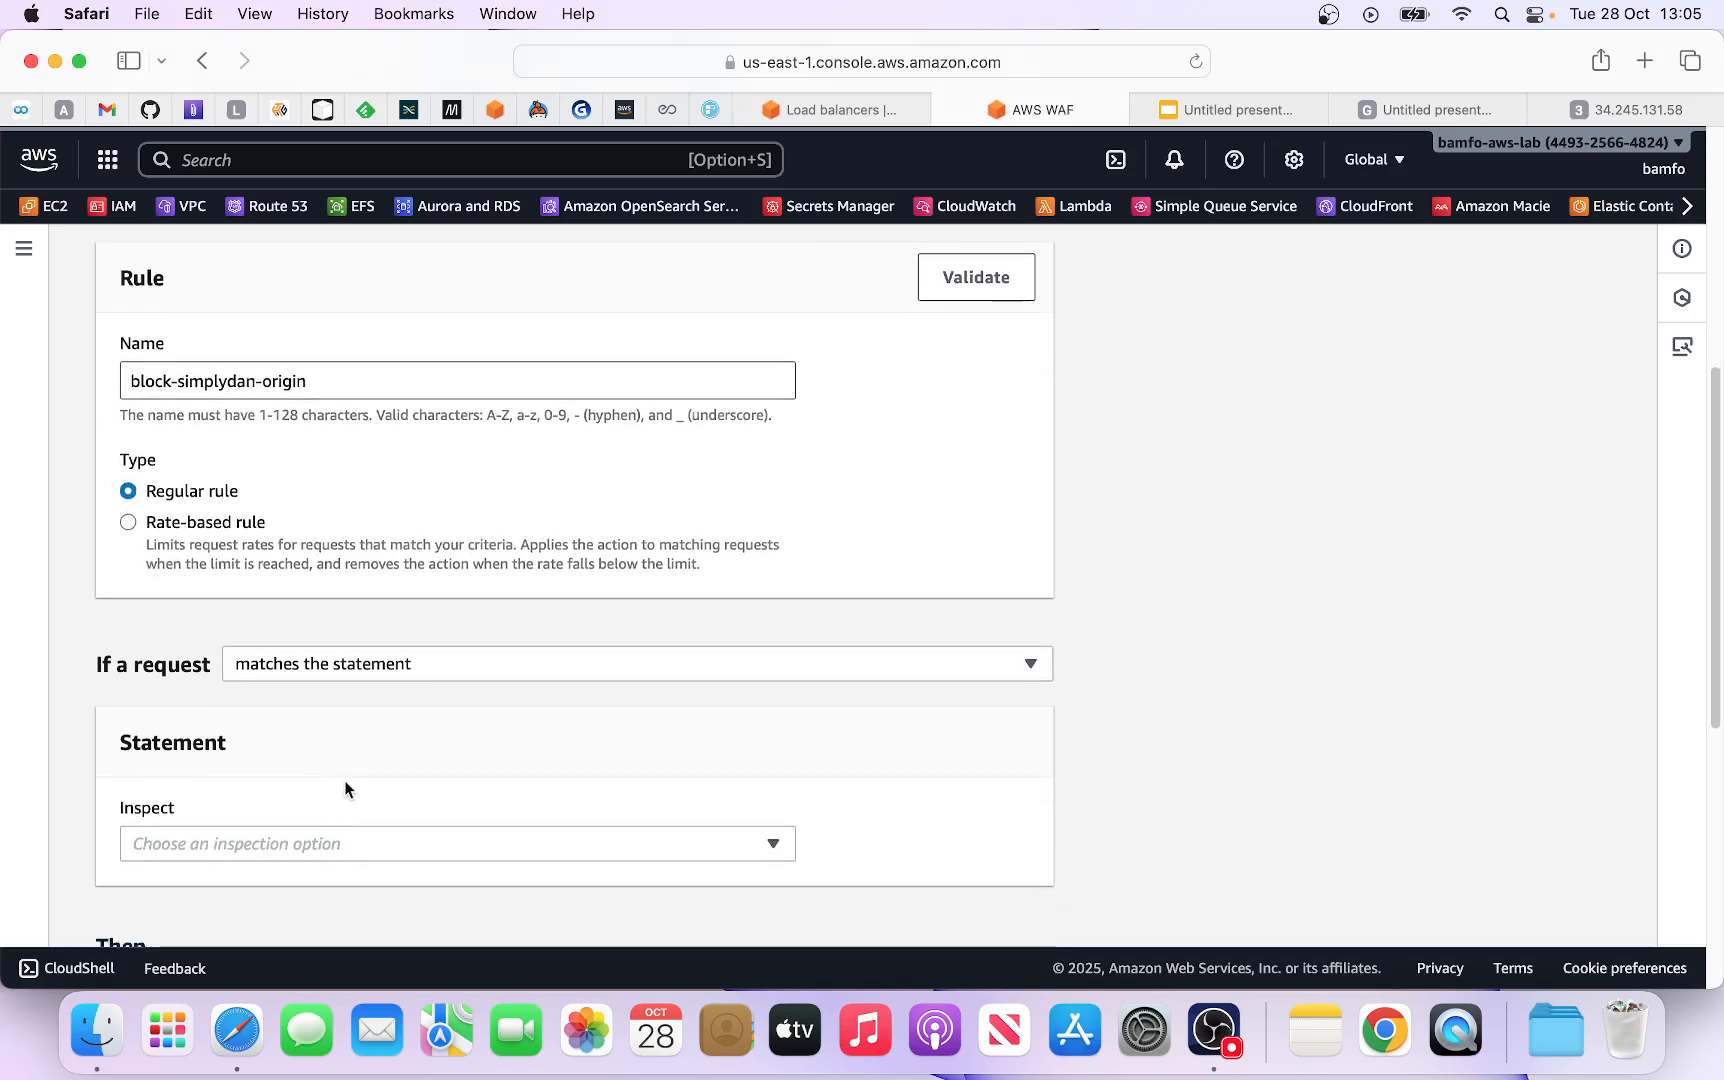
scroll(342, 783, down, 2)
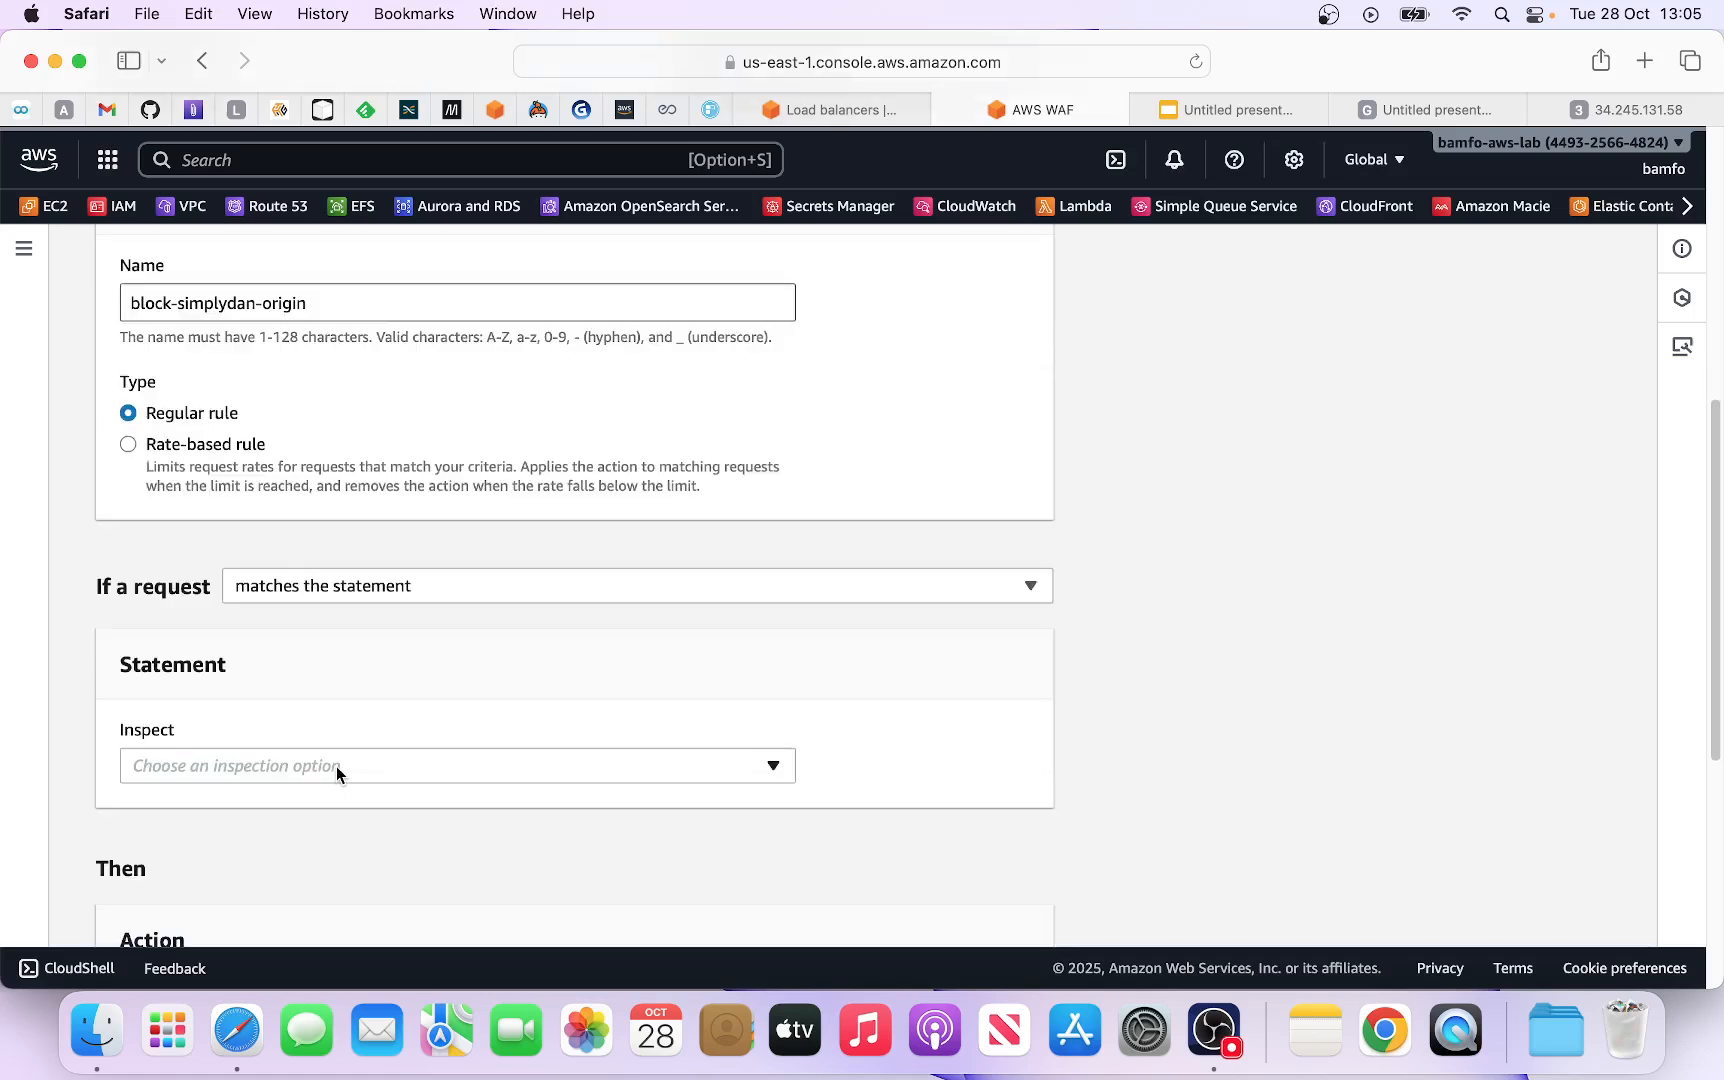
click(335, 766)
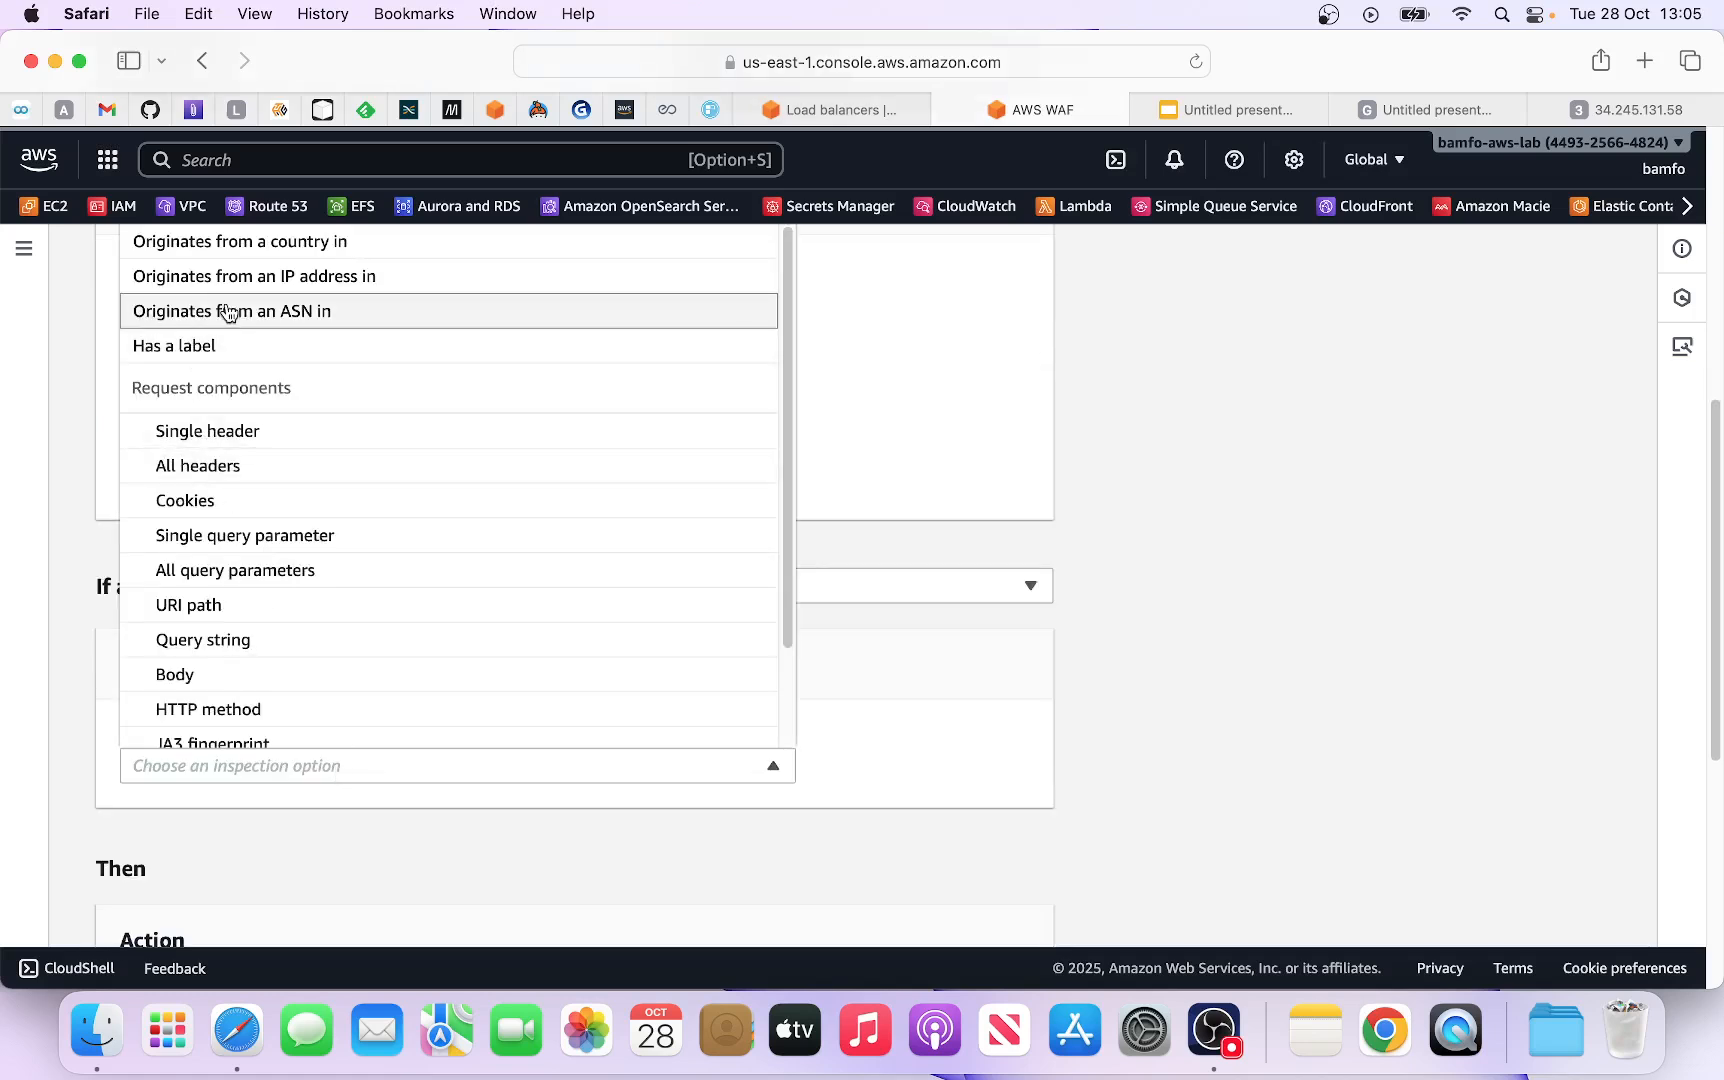
click(244, 245)
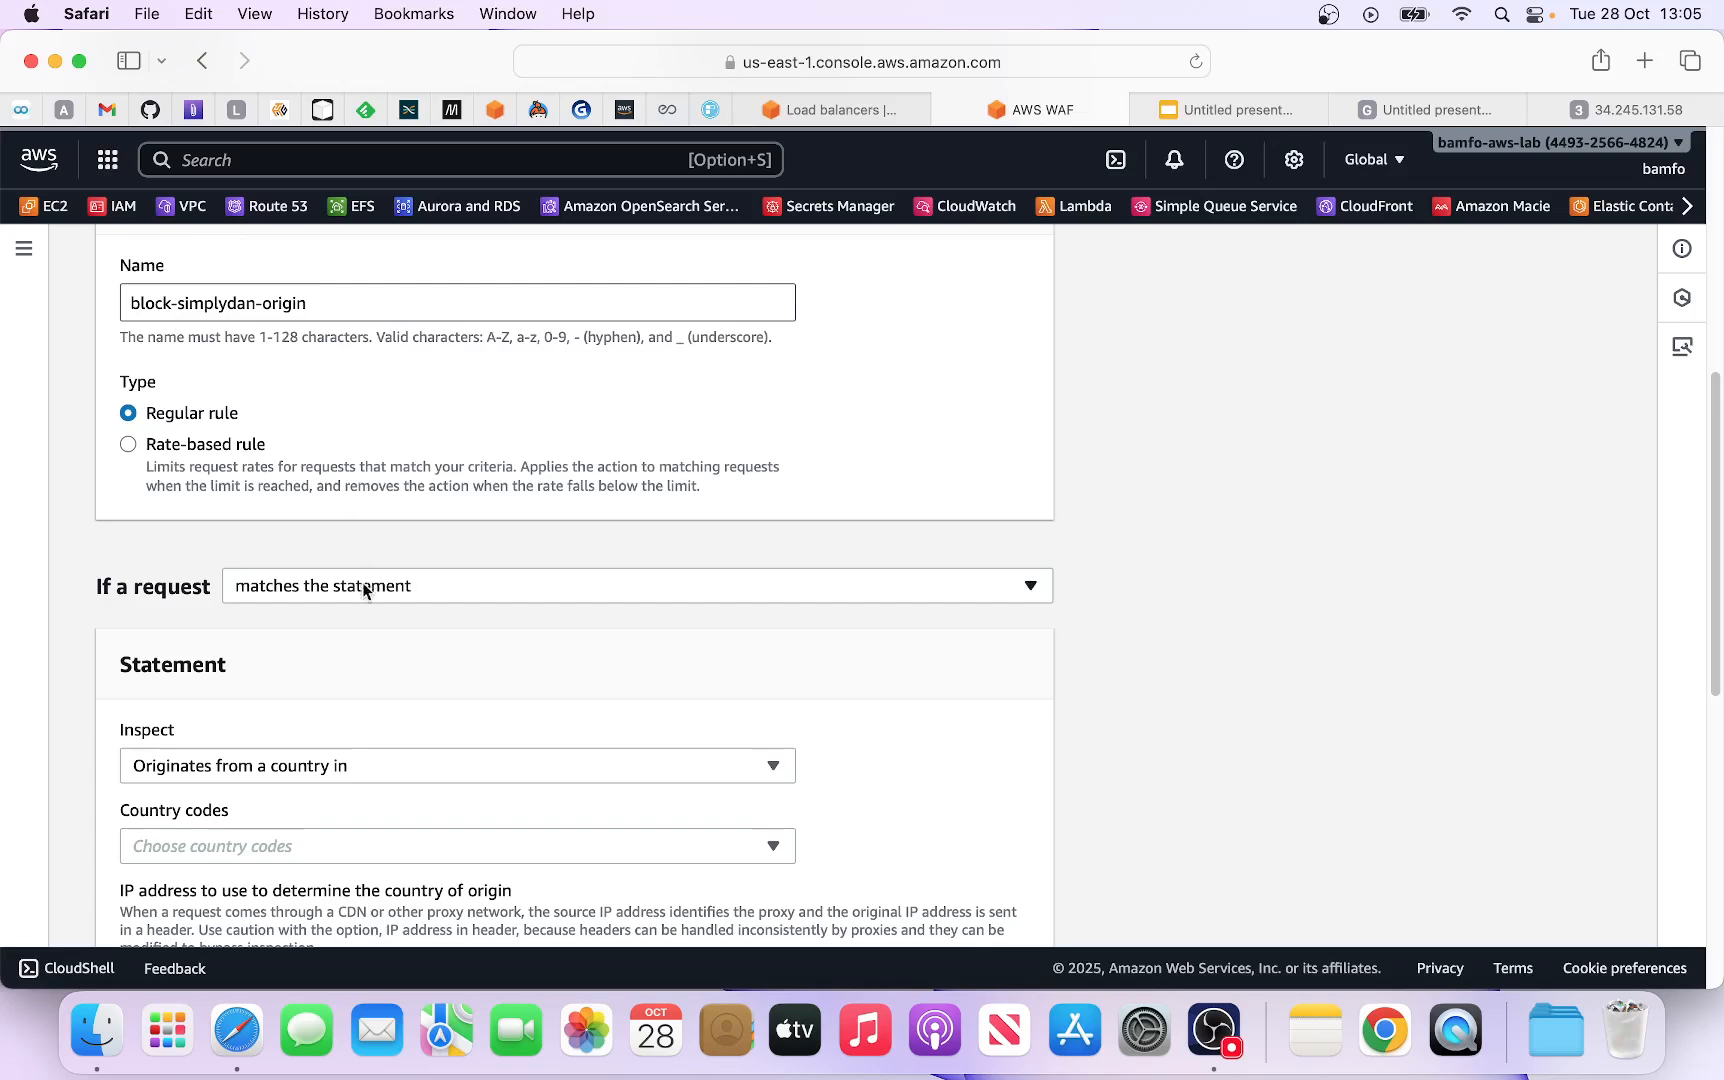
Step: Add United Kingdom - GB as the country code for the rule's country-of-origin statement
scroll(365, 590, down, 3)
click(277, 590)
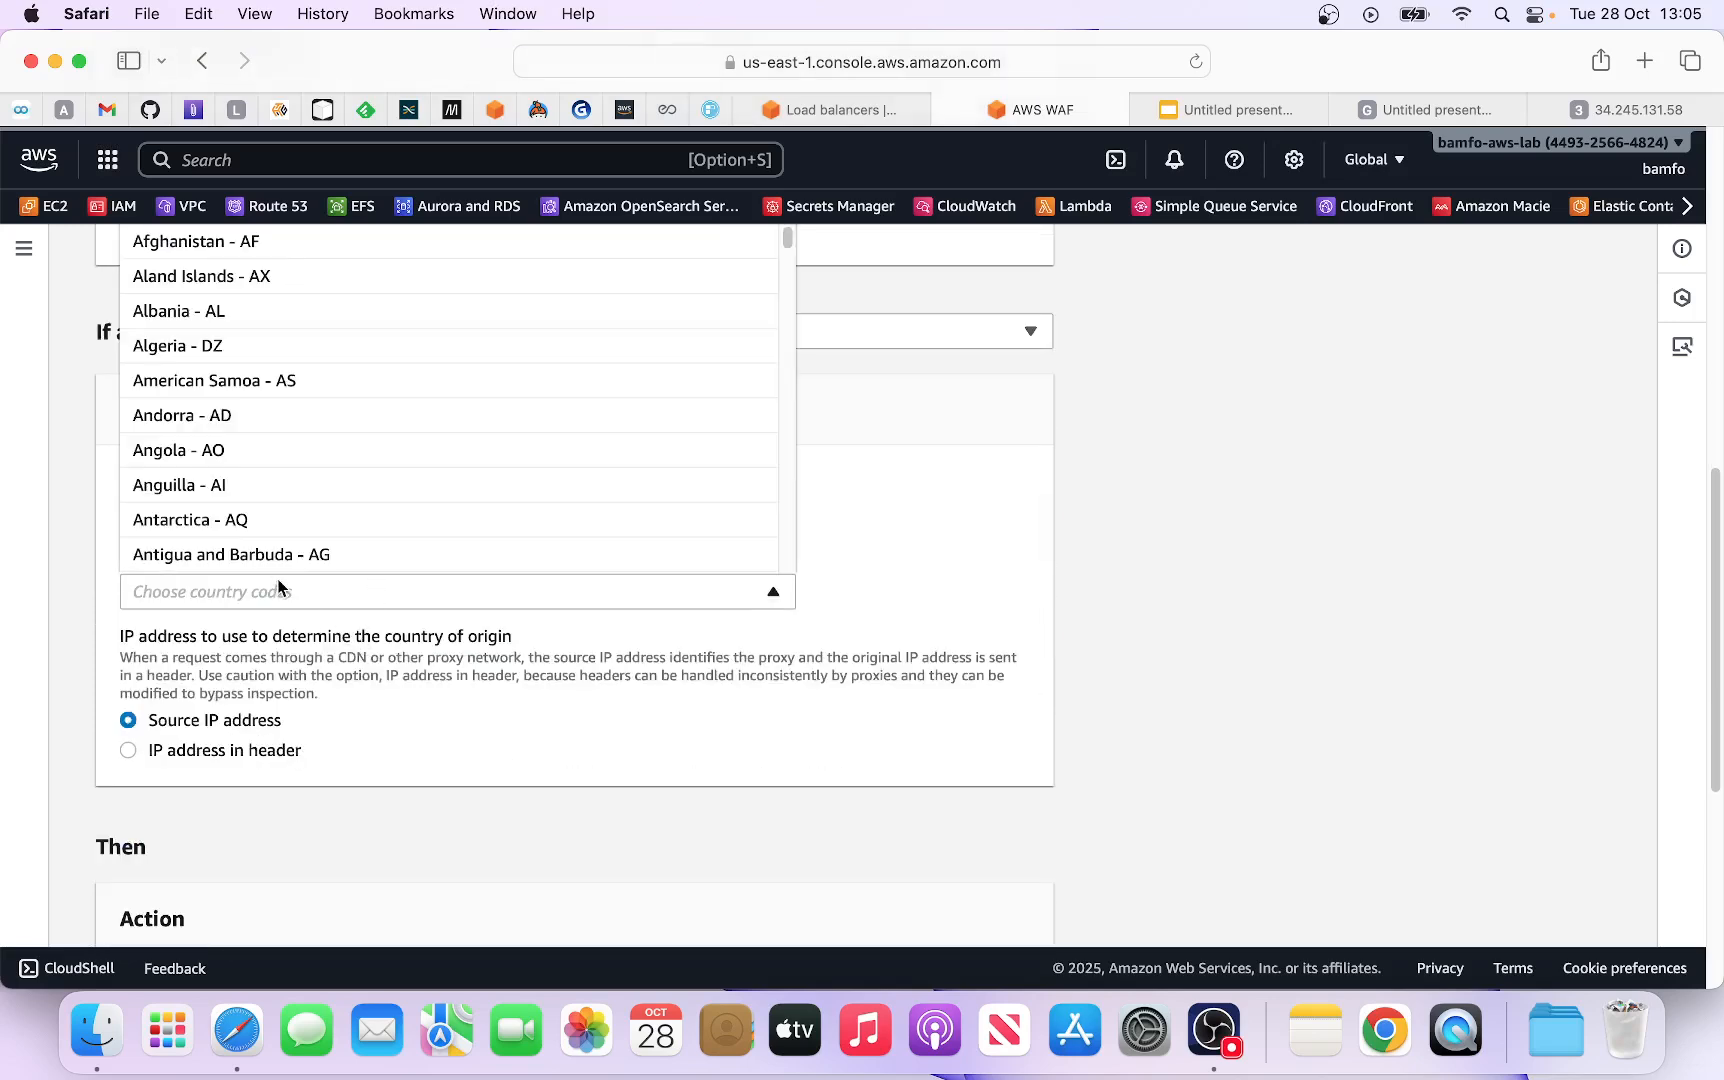
scroll(295, 490, down, 15)
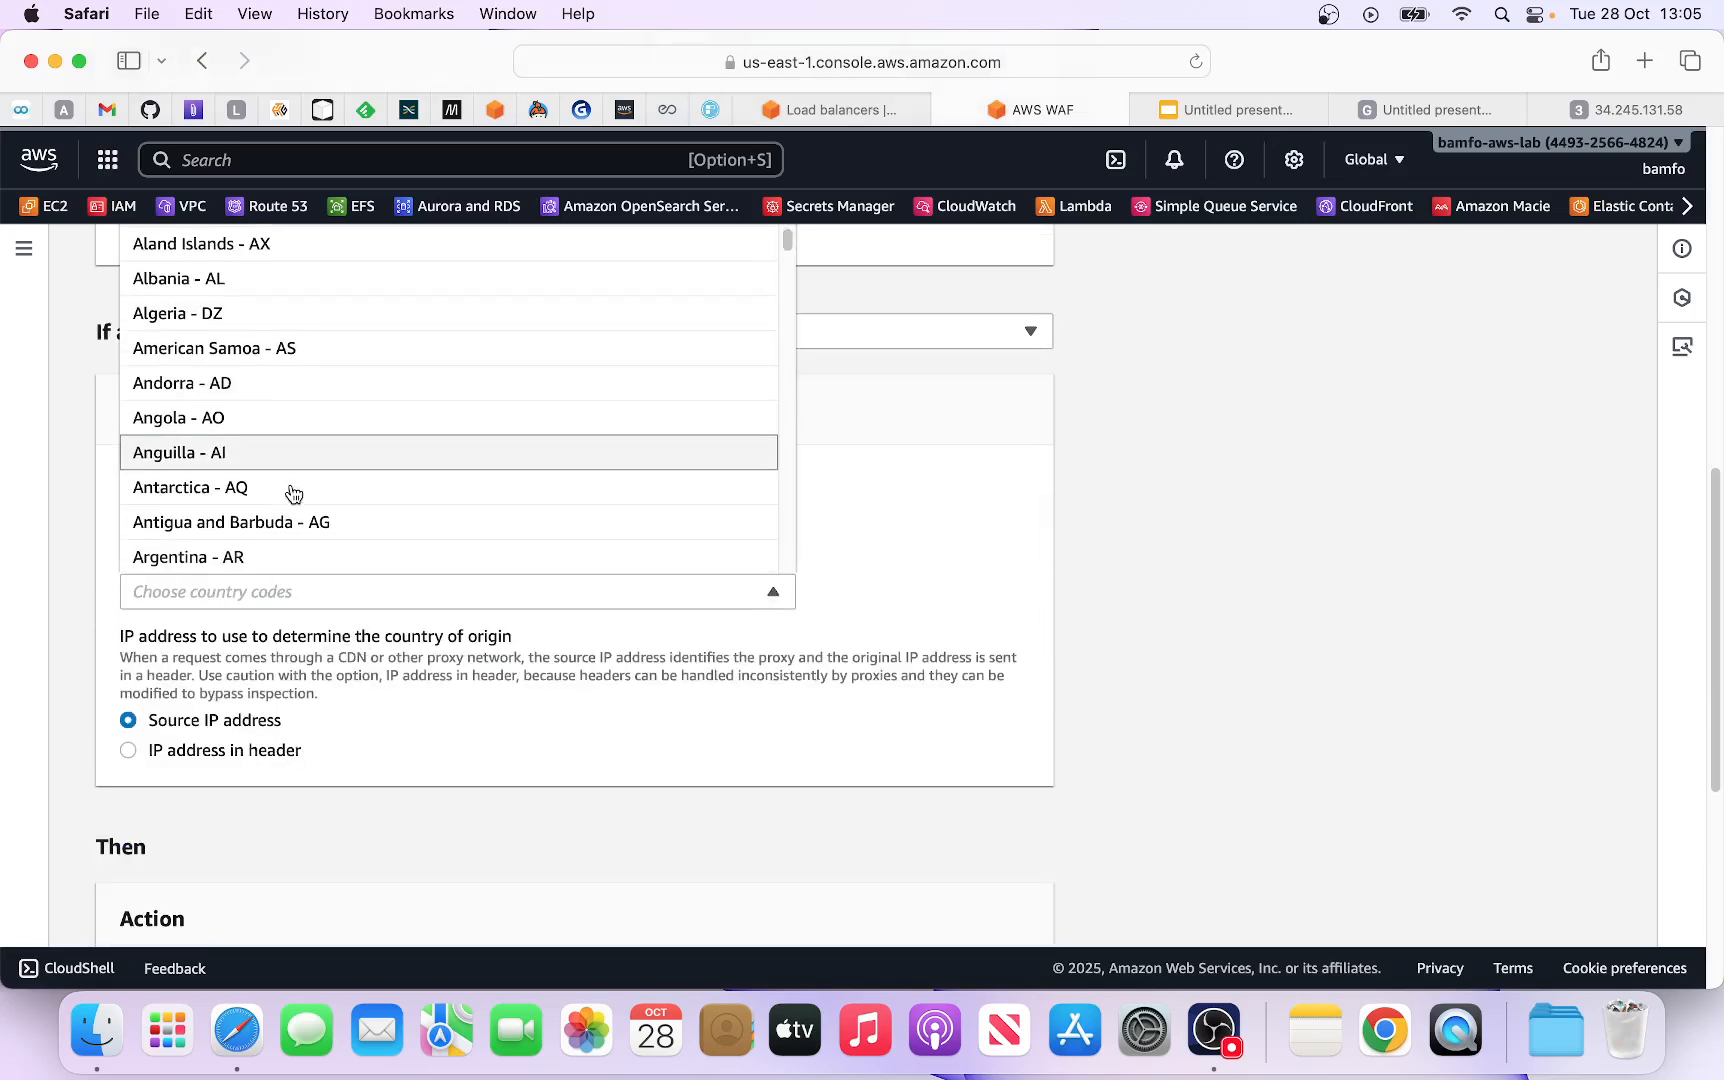
scroll(304, 474, down, 20)
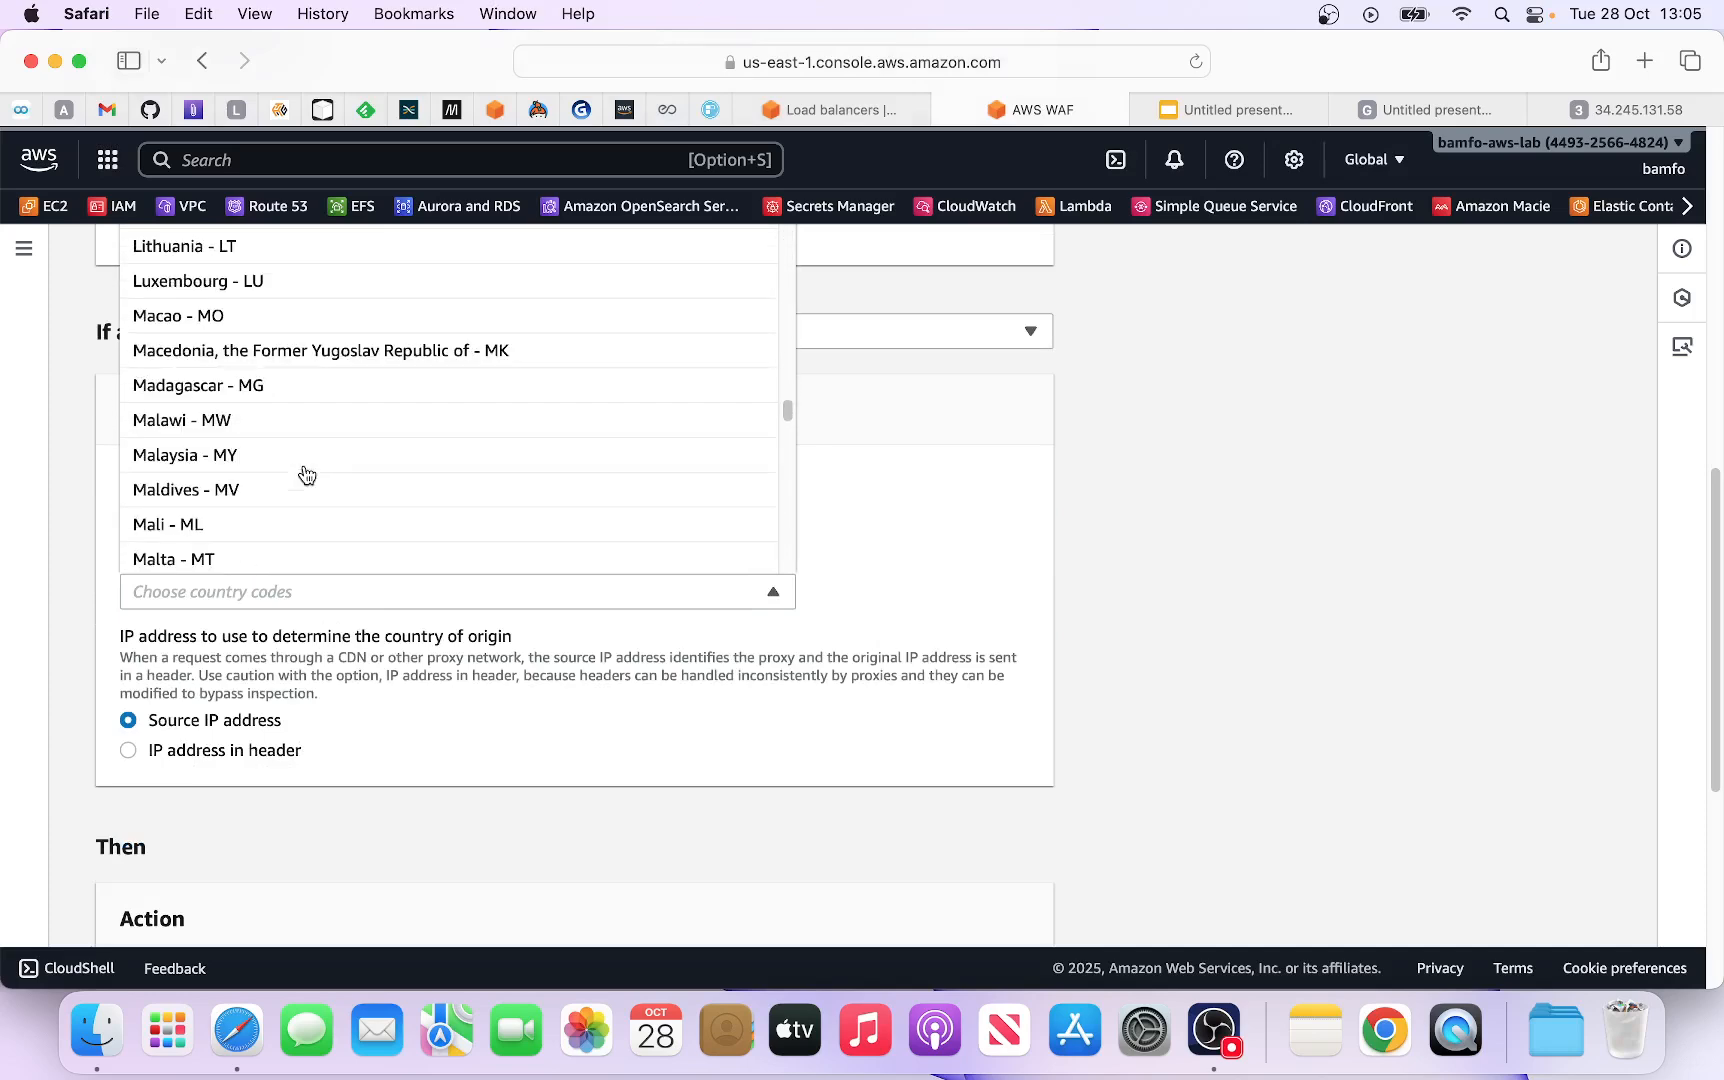
scroll(304, 474, down, 20)
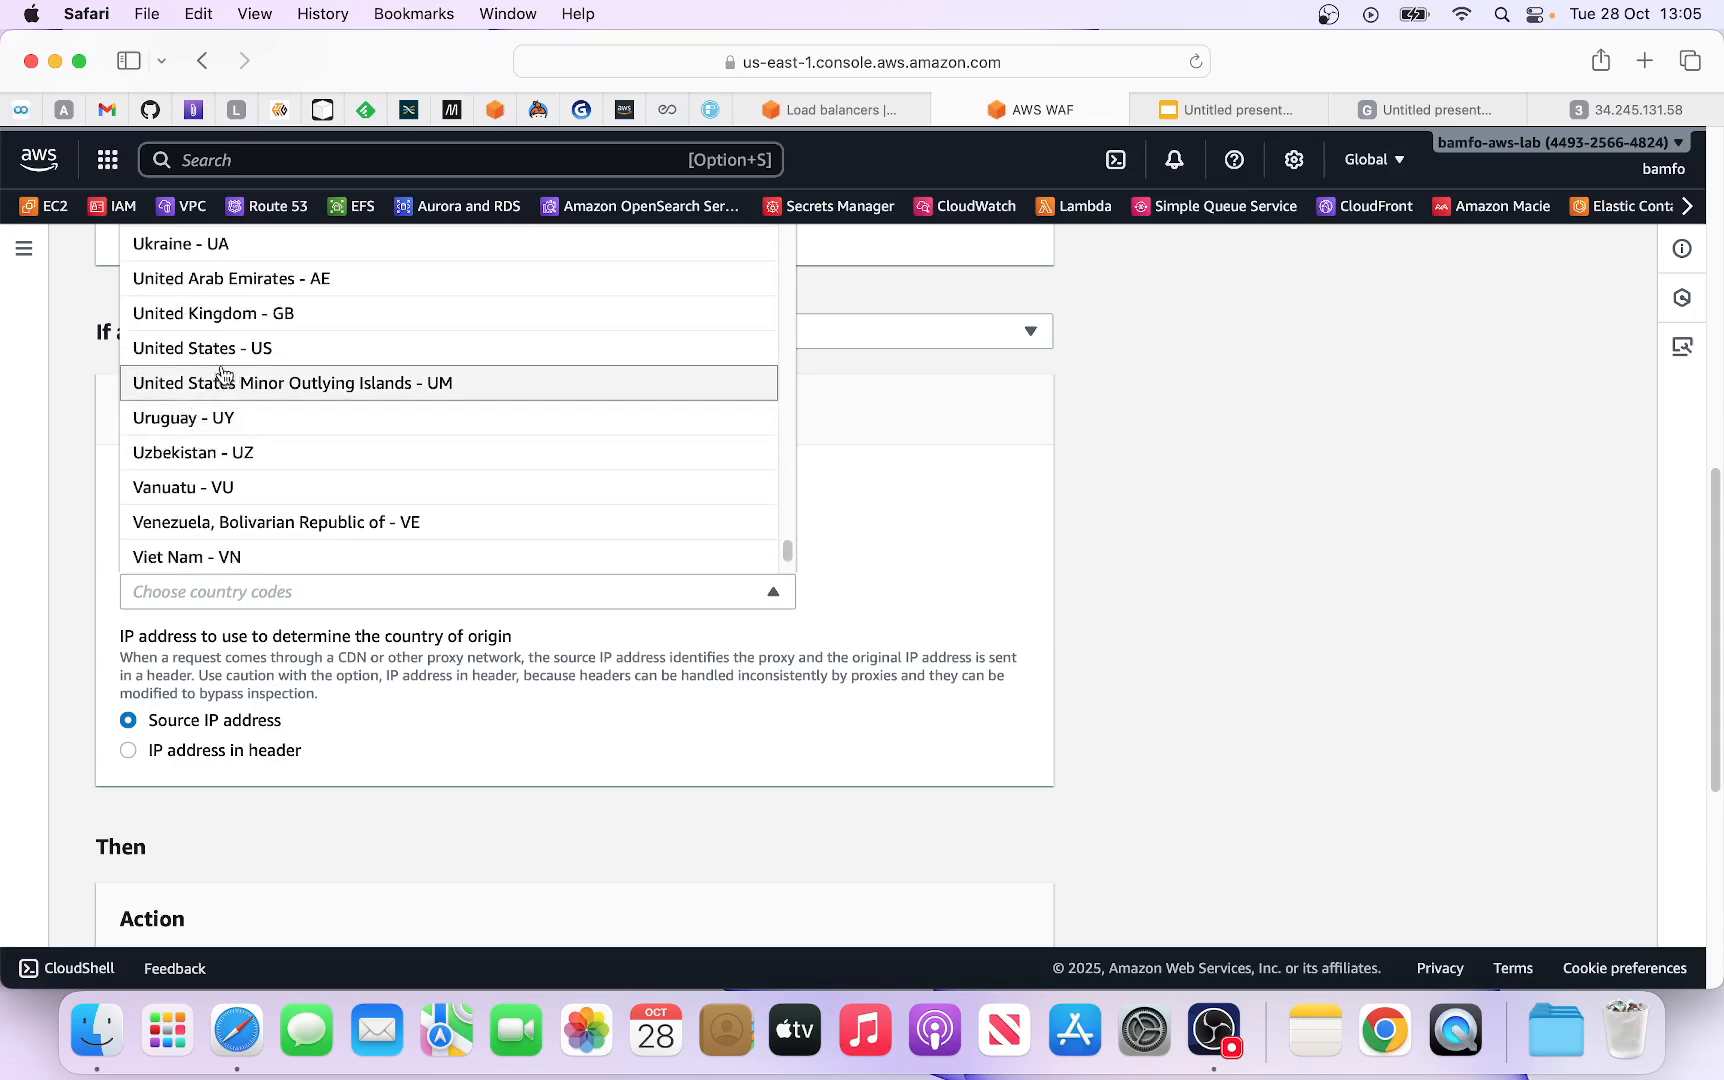
click(195, 320)
scroll(646, 576, down, 3)
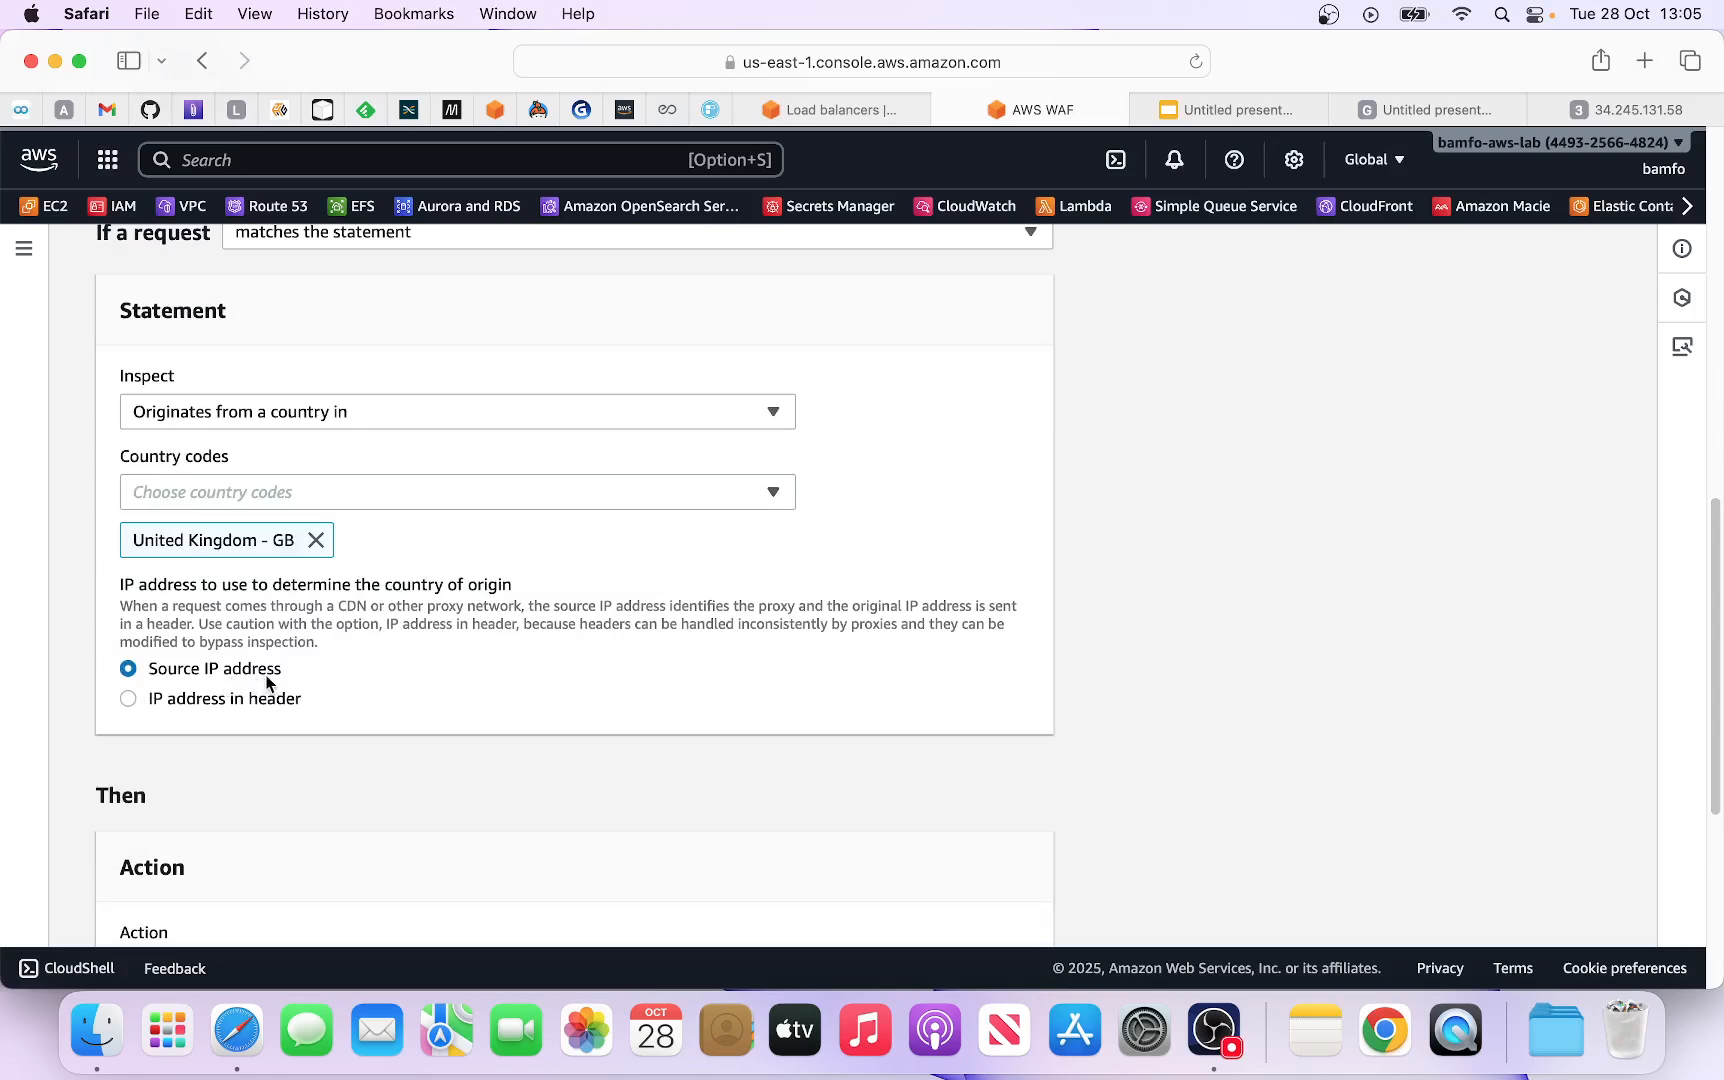
Step: Keep Source IP address for determining the country and Block as the action, and add the rule to the web ACL
scroll(497, 716, down, 5)
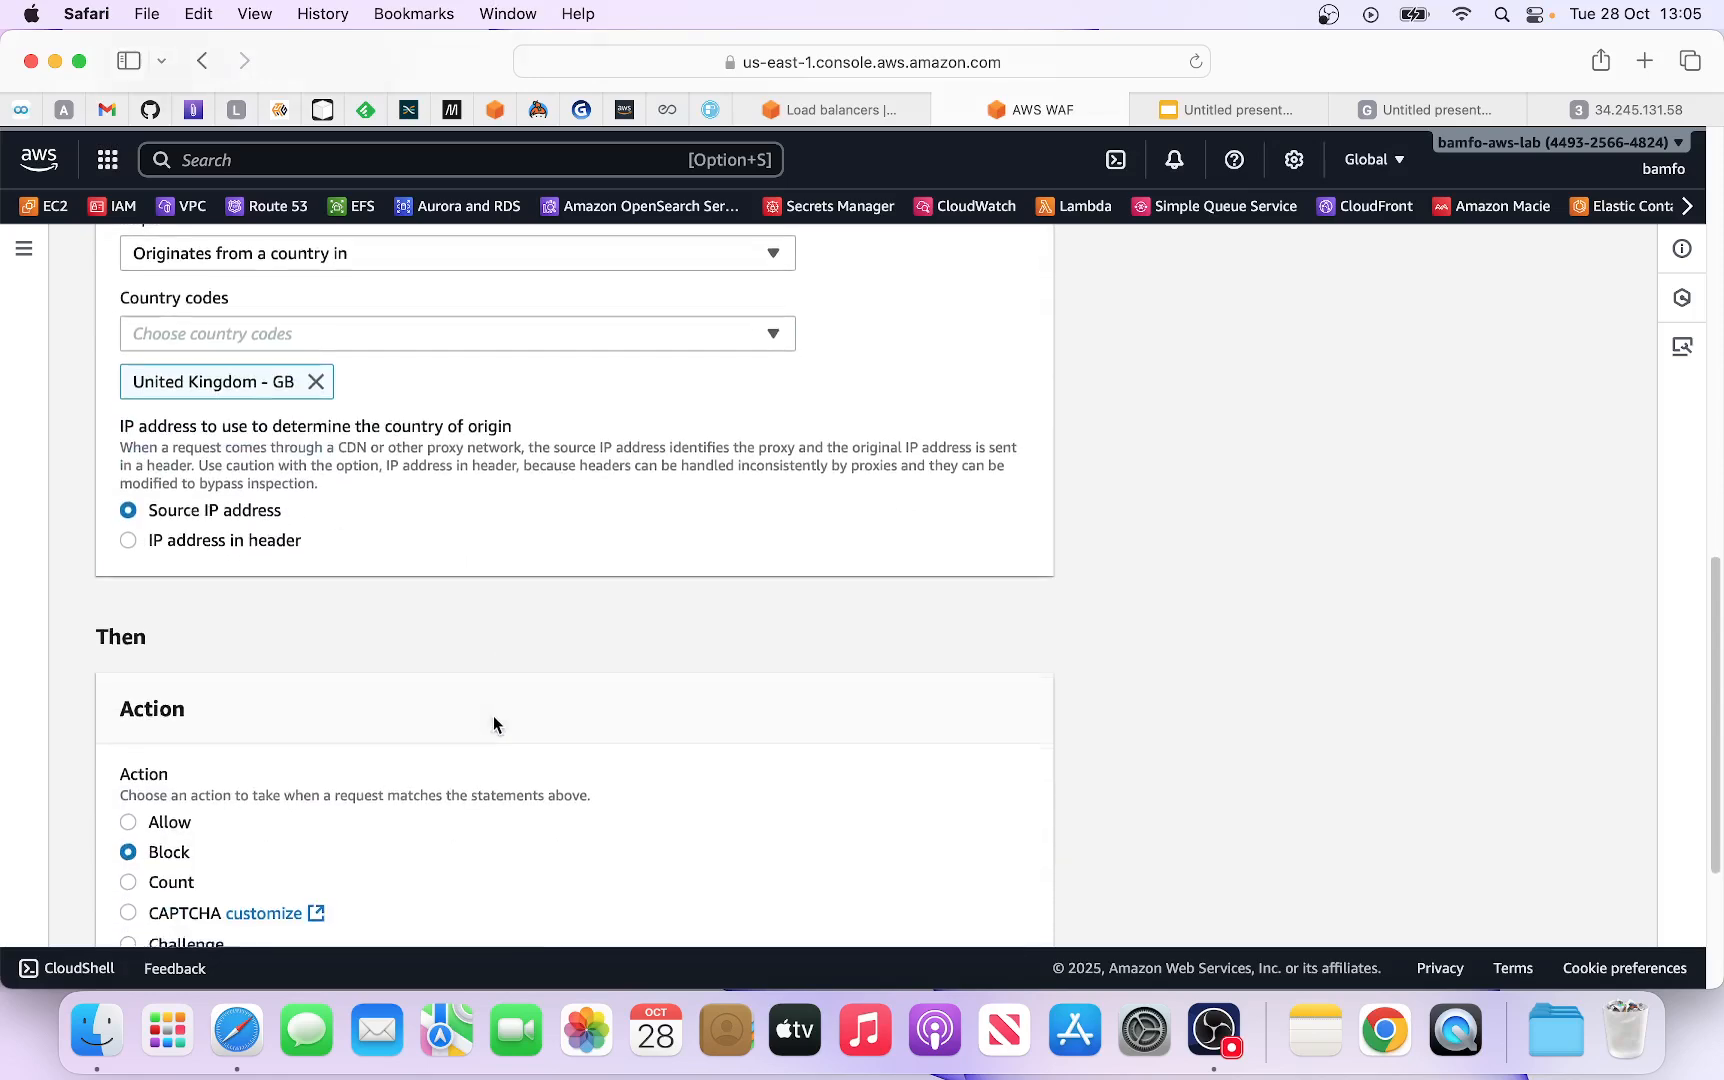
scroll(493, 715, down, 2)
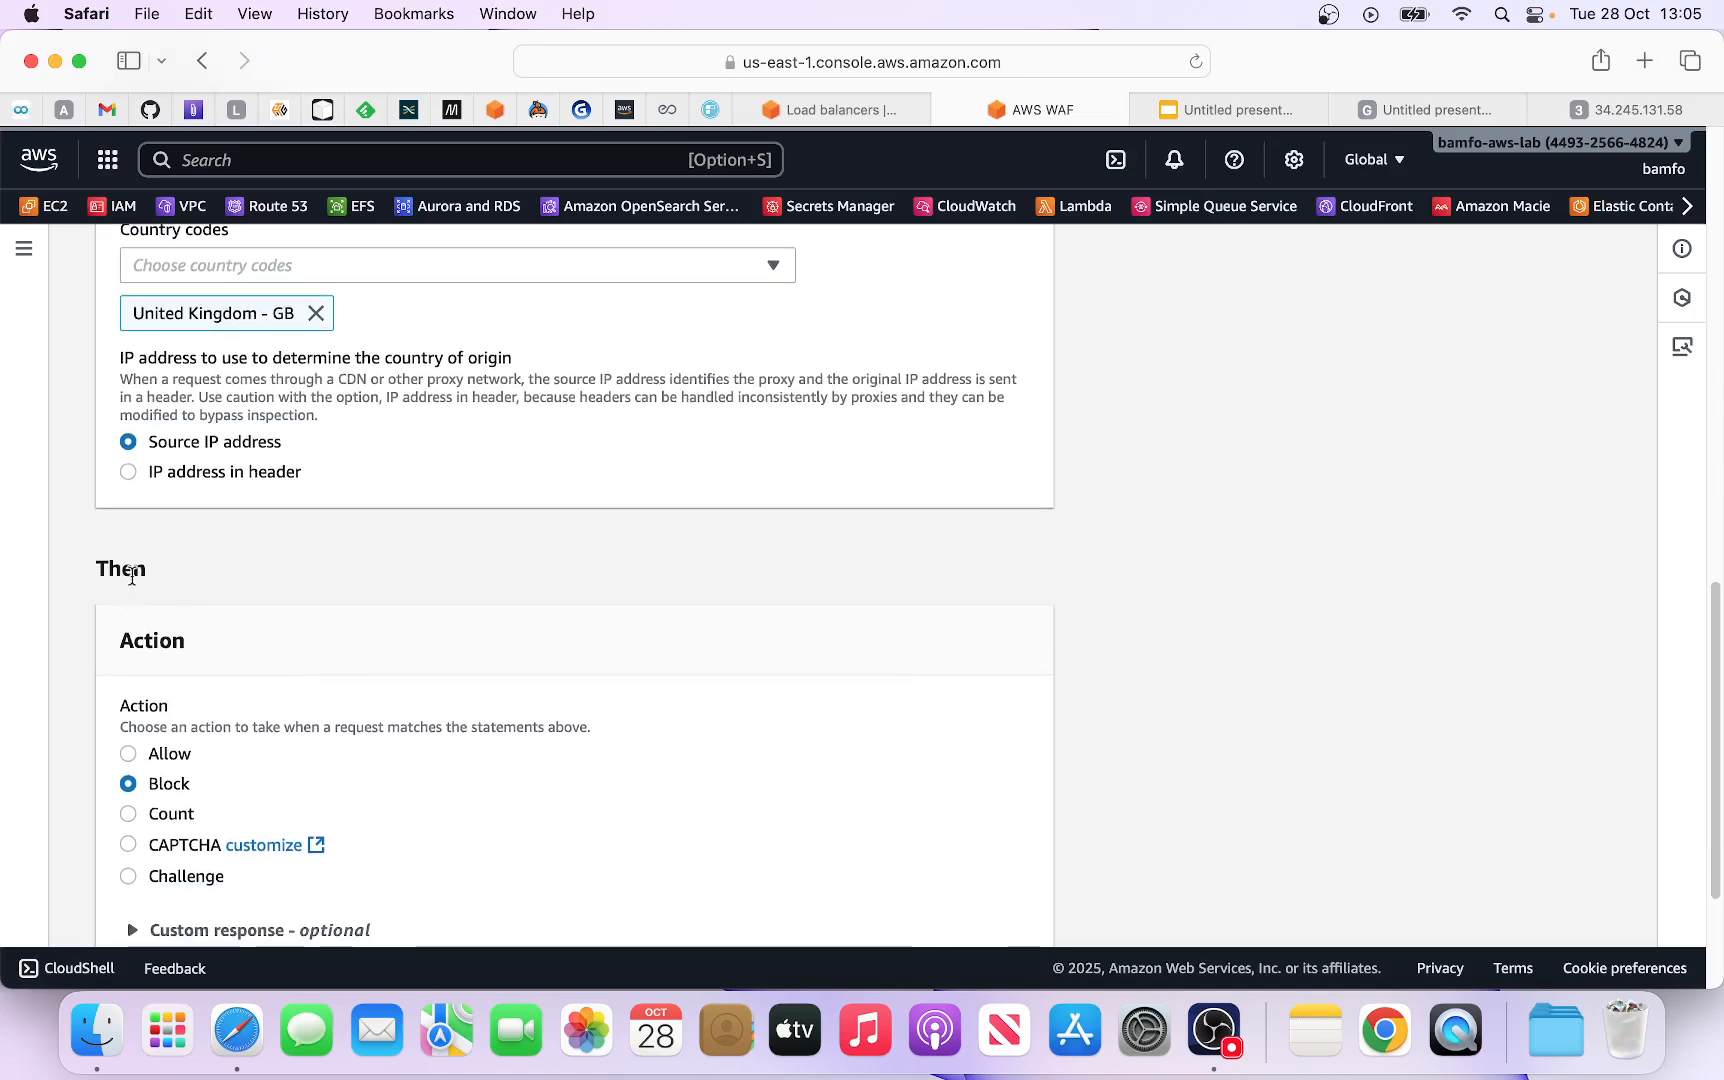
drag(120, 640, 194, 641)
scroll(207, 675, down, 2)
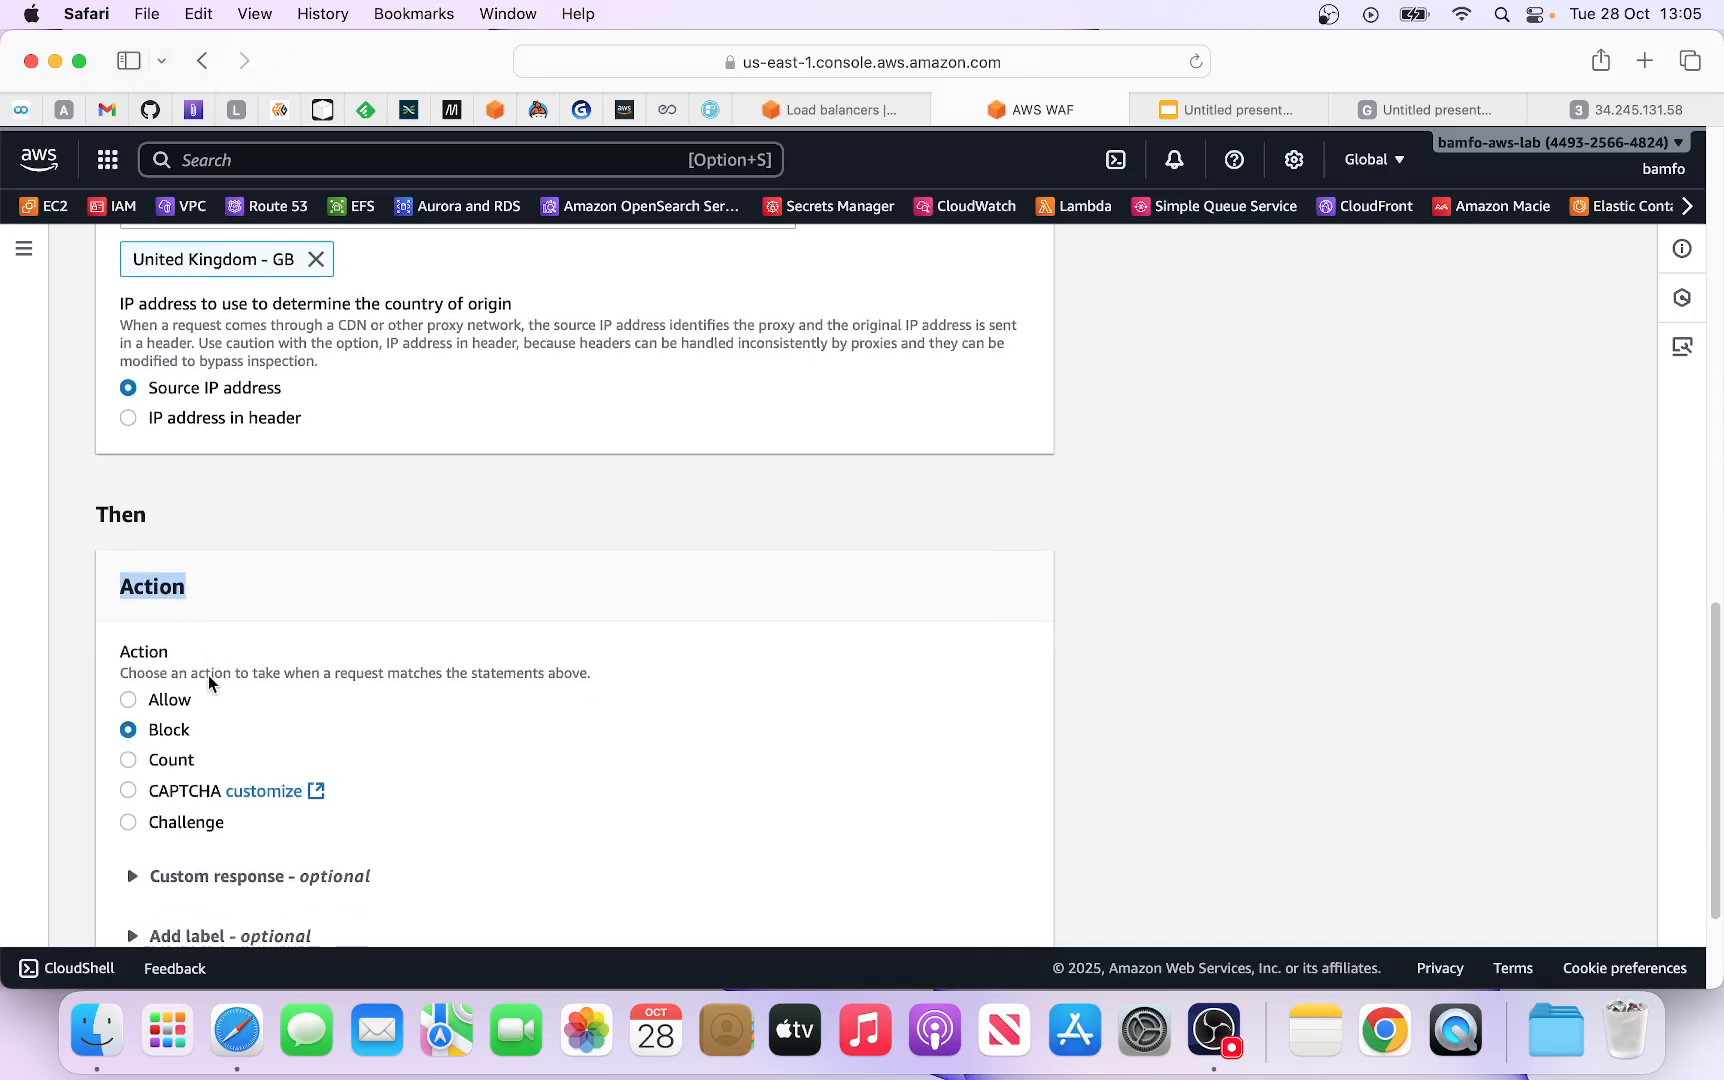
drag(200, 690, 142, 755)
double_click(168, 720)
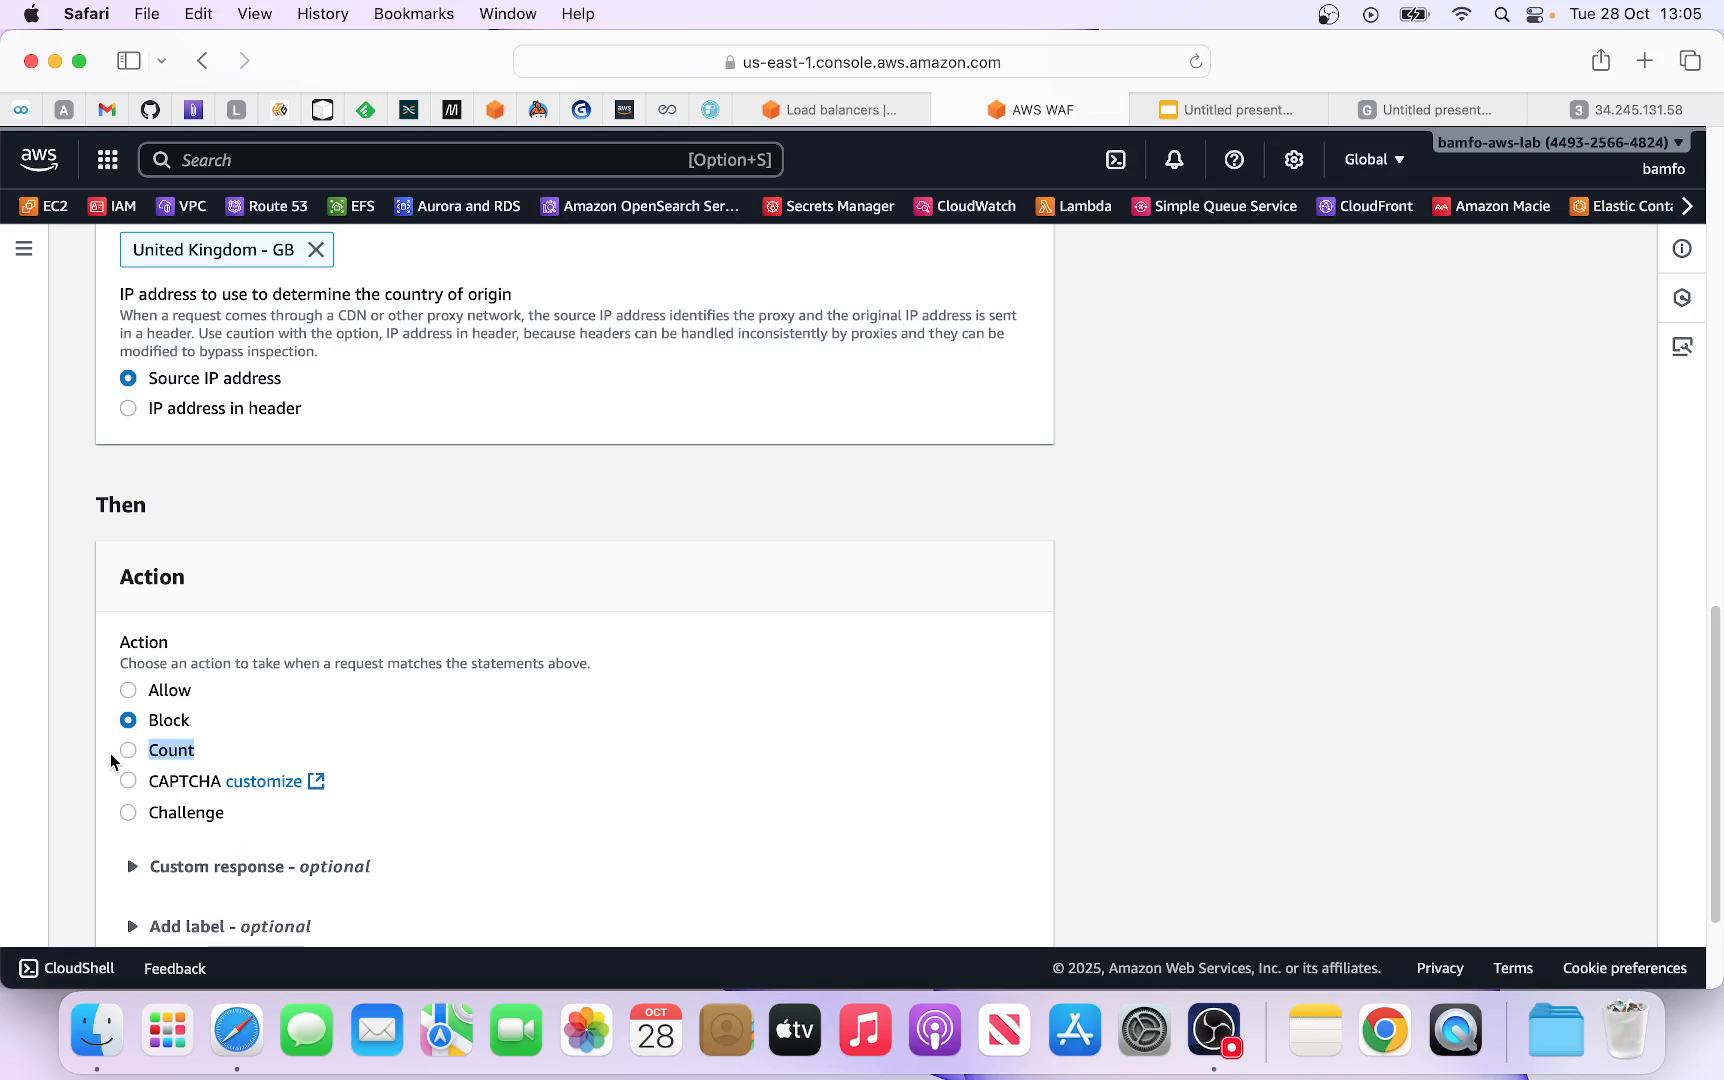
click(430, 739)
scroll(482, 760, down, 3)
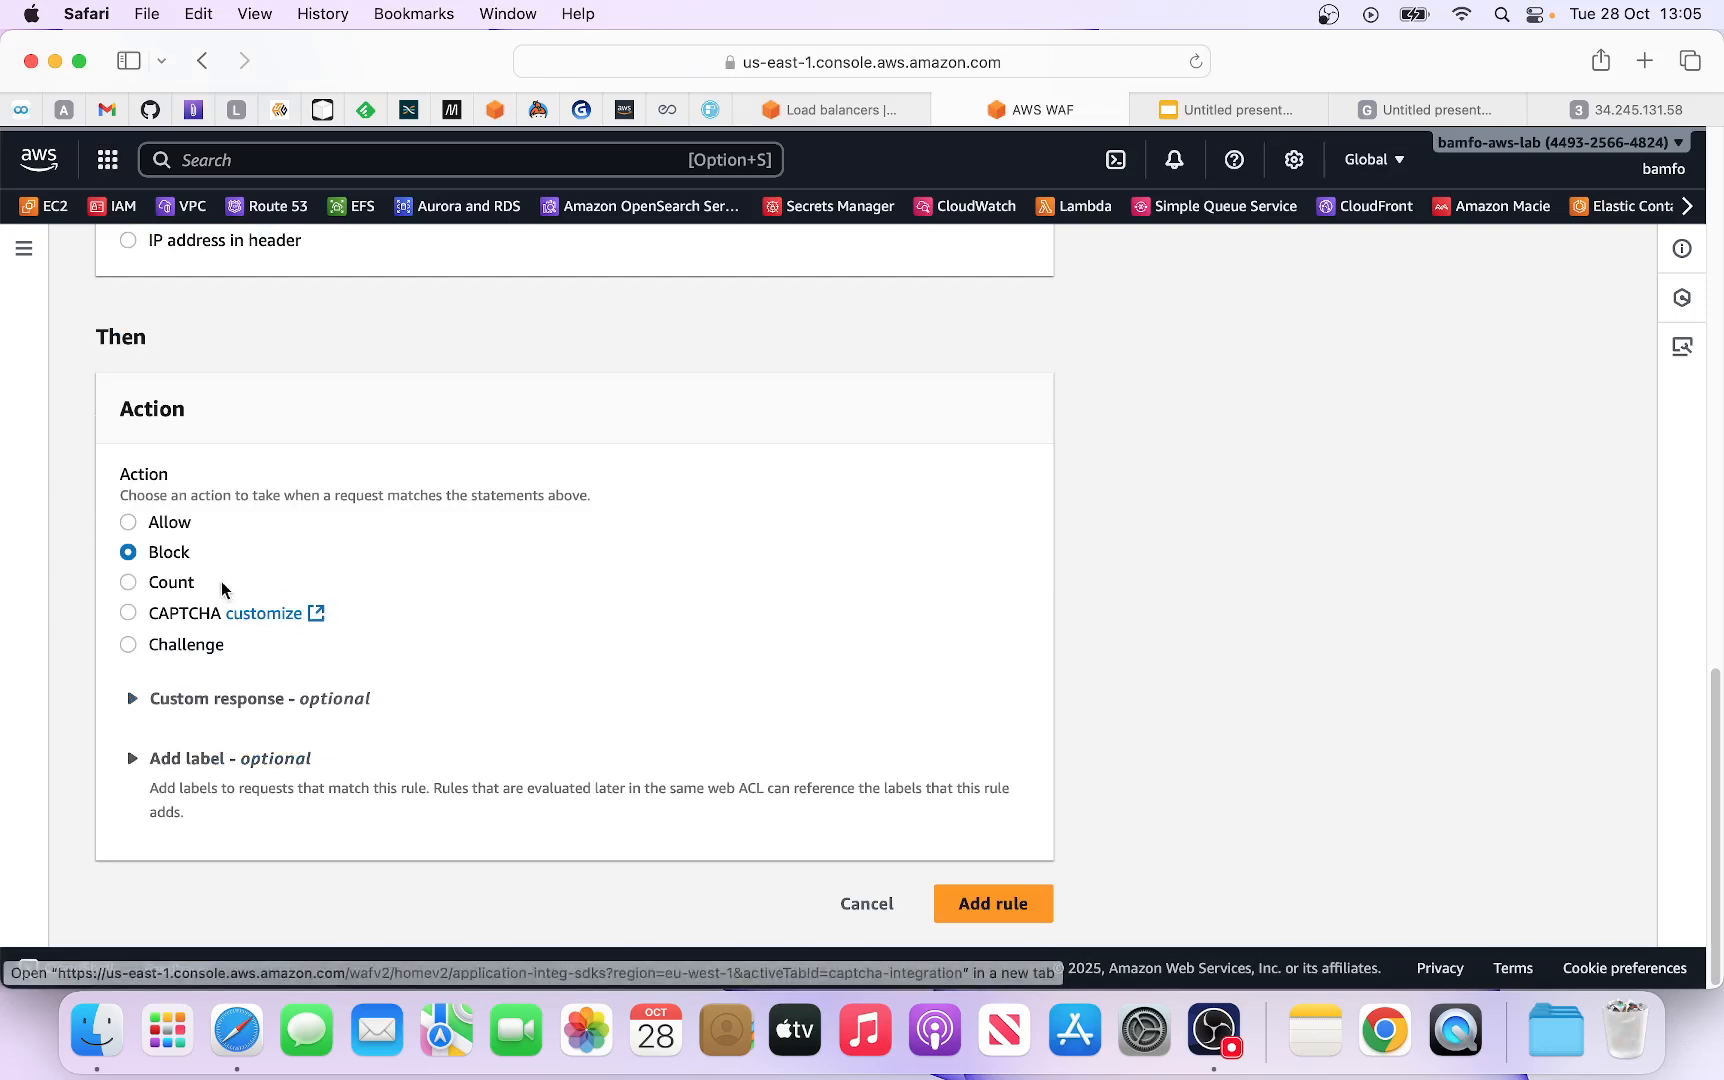
click(999, 904)
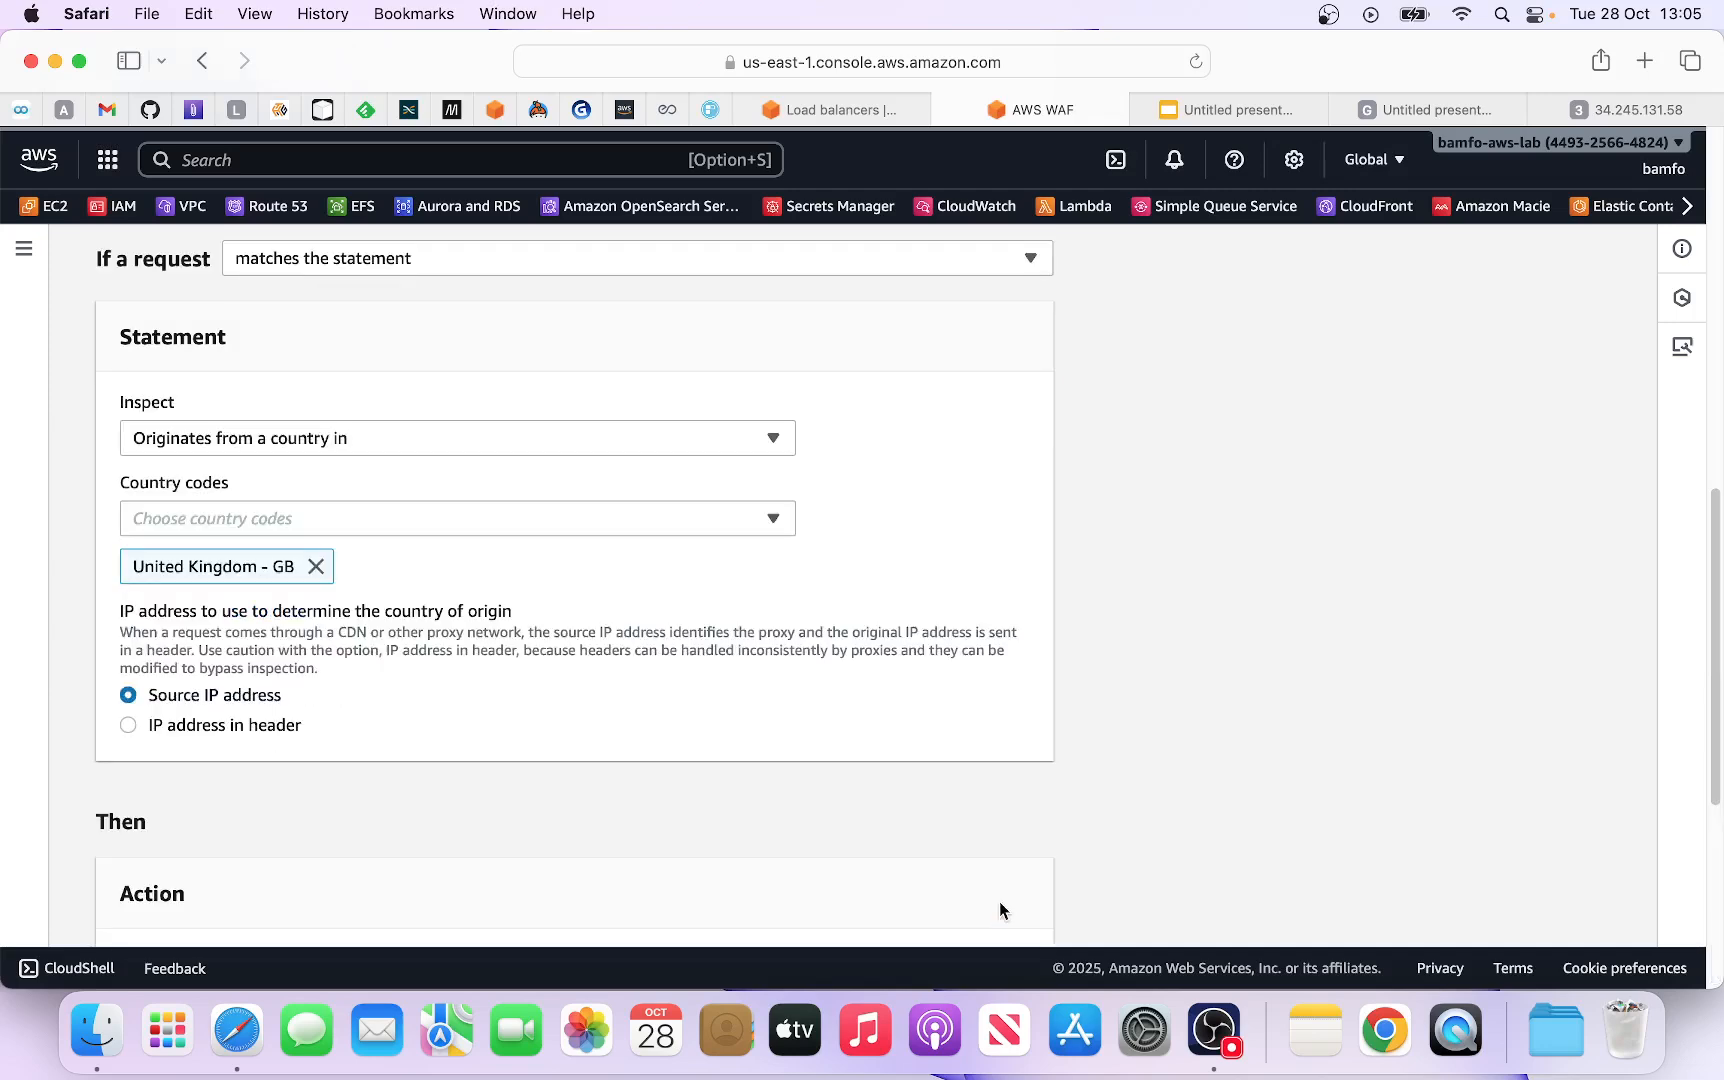
Step: Save the rule priority with block-simplydan-origin last, and check the updated rules list of the web ACL
scroll(712, 708, down, 4)
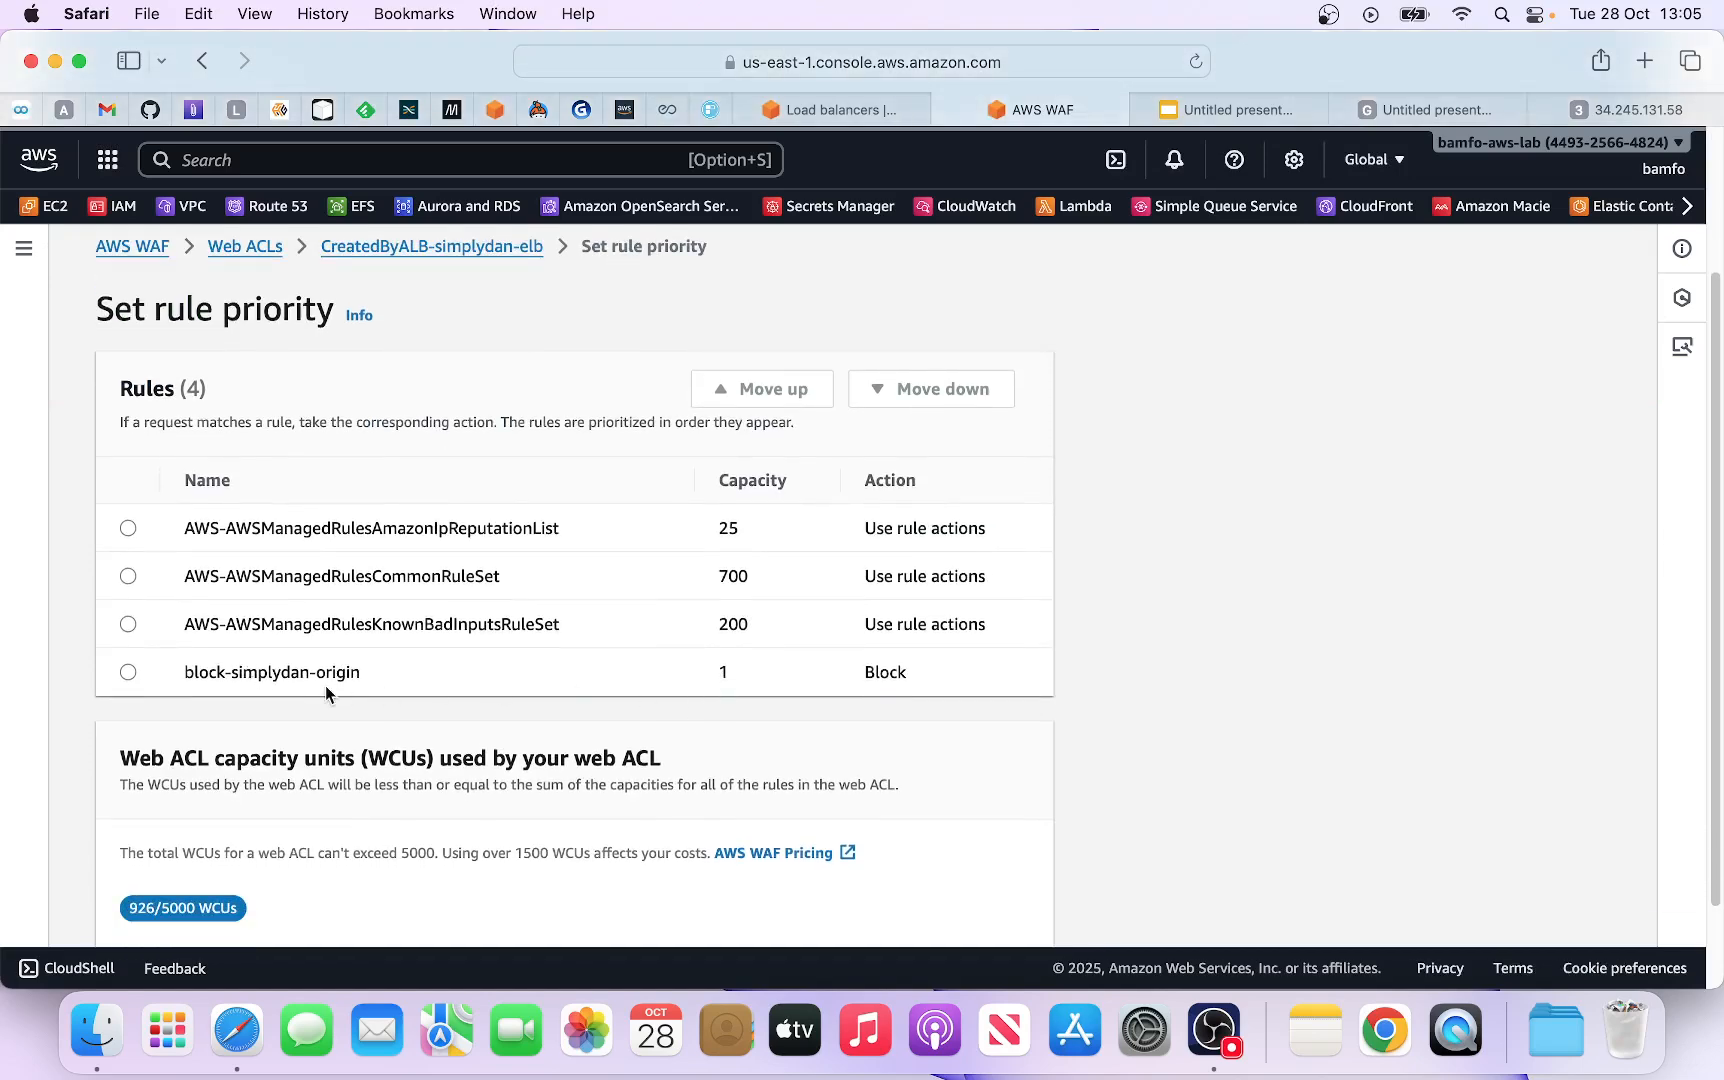
scroll(745, 695, down, 2)
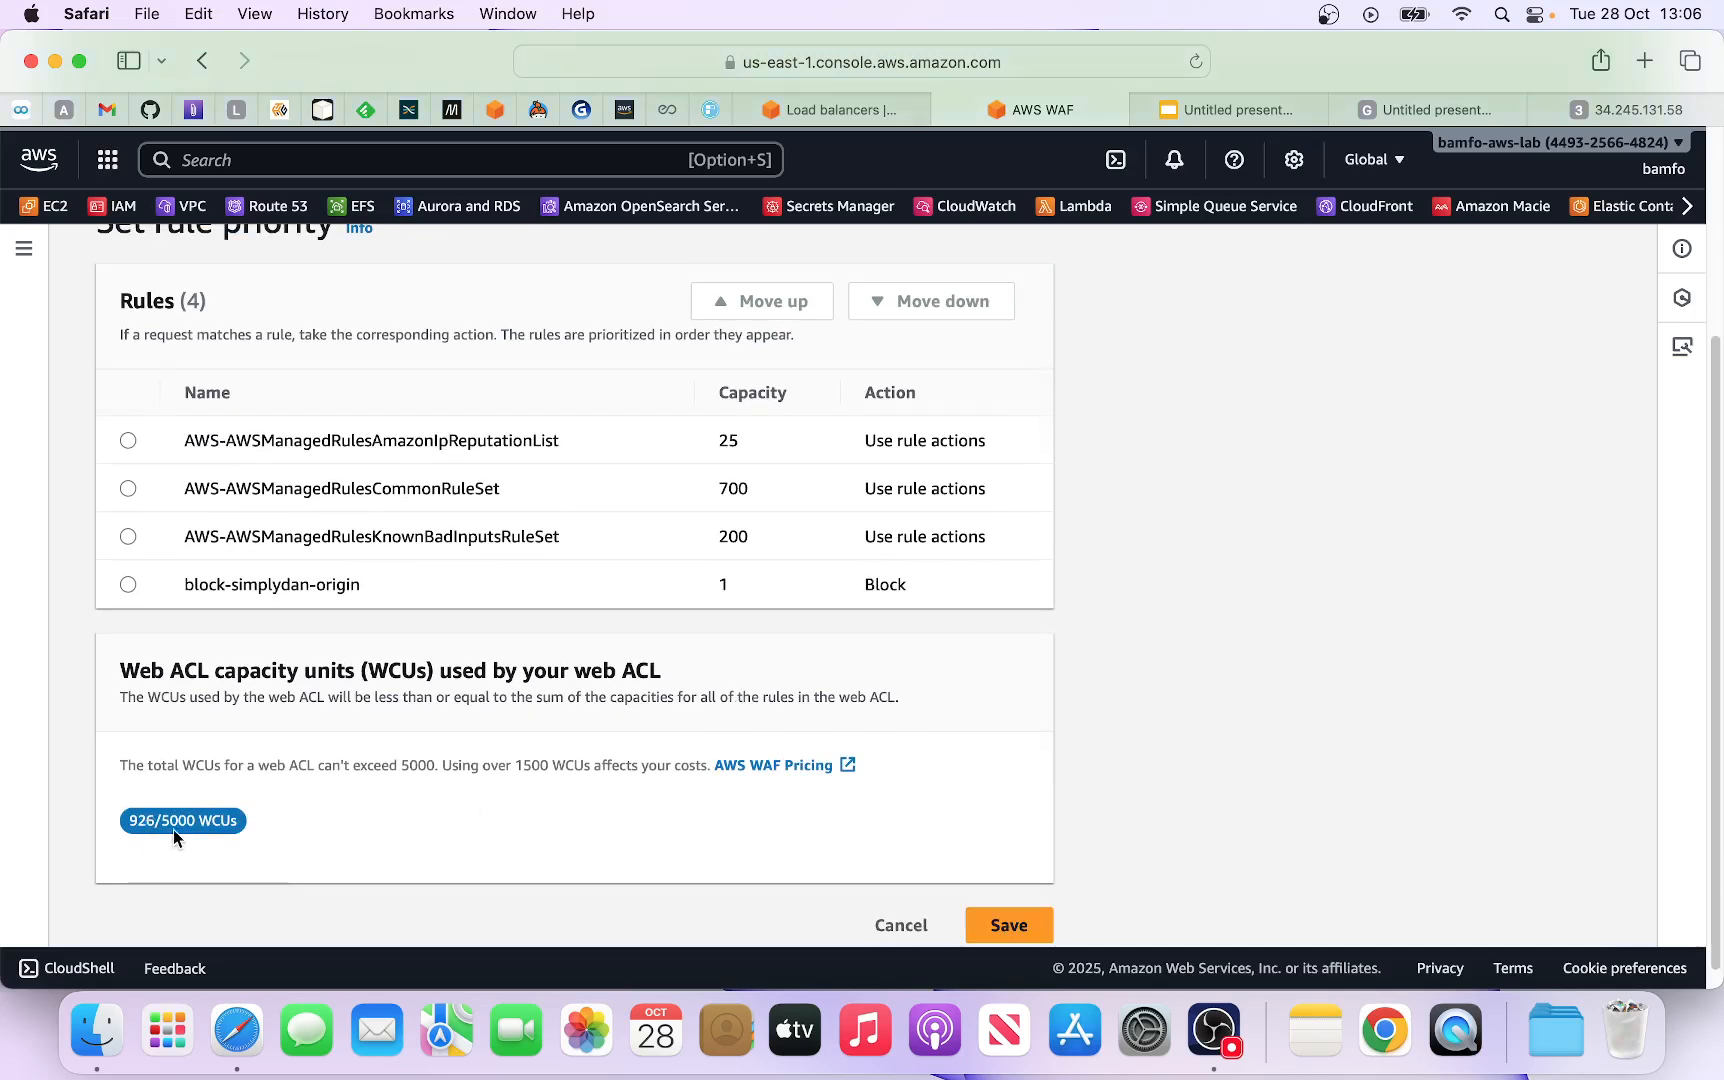
scroll(885, 820, down, 1)
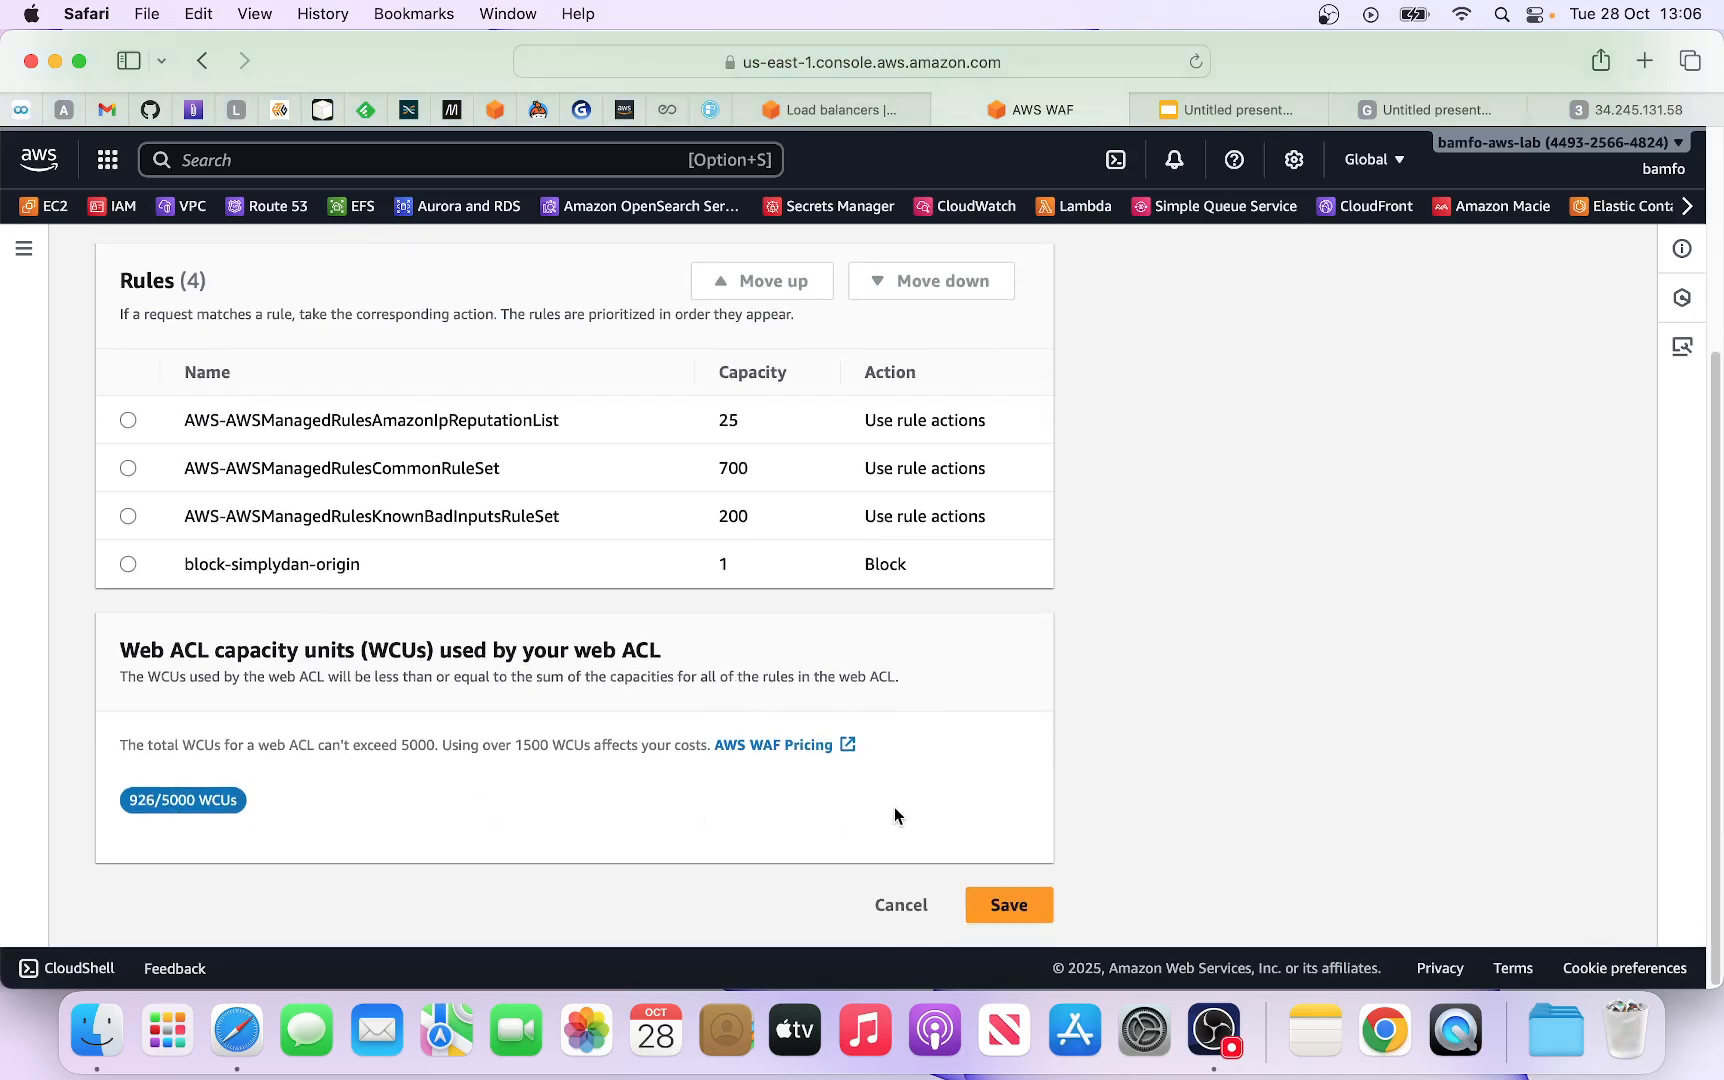
click(1036, 907)
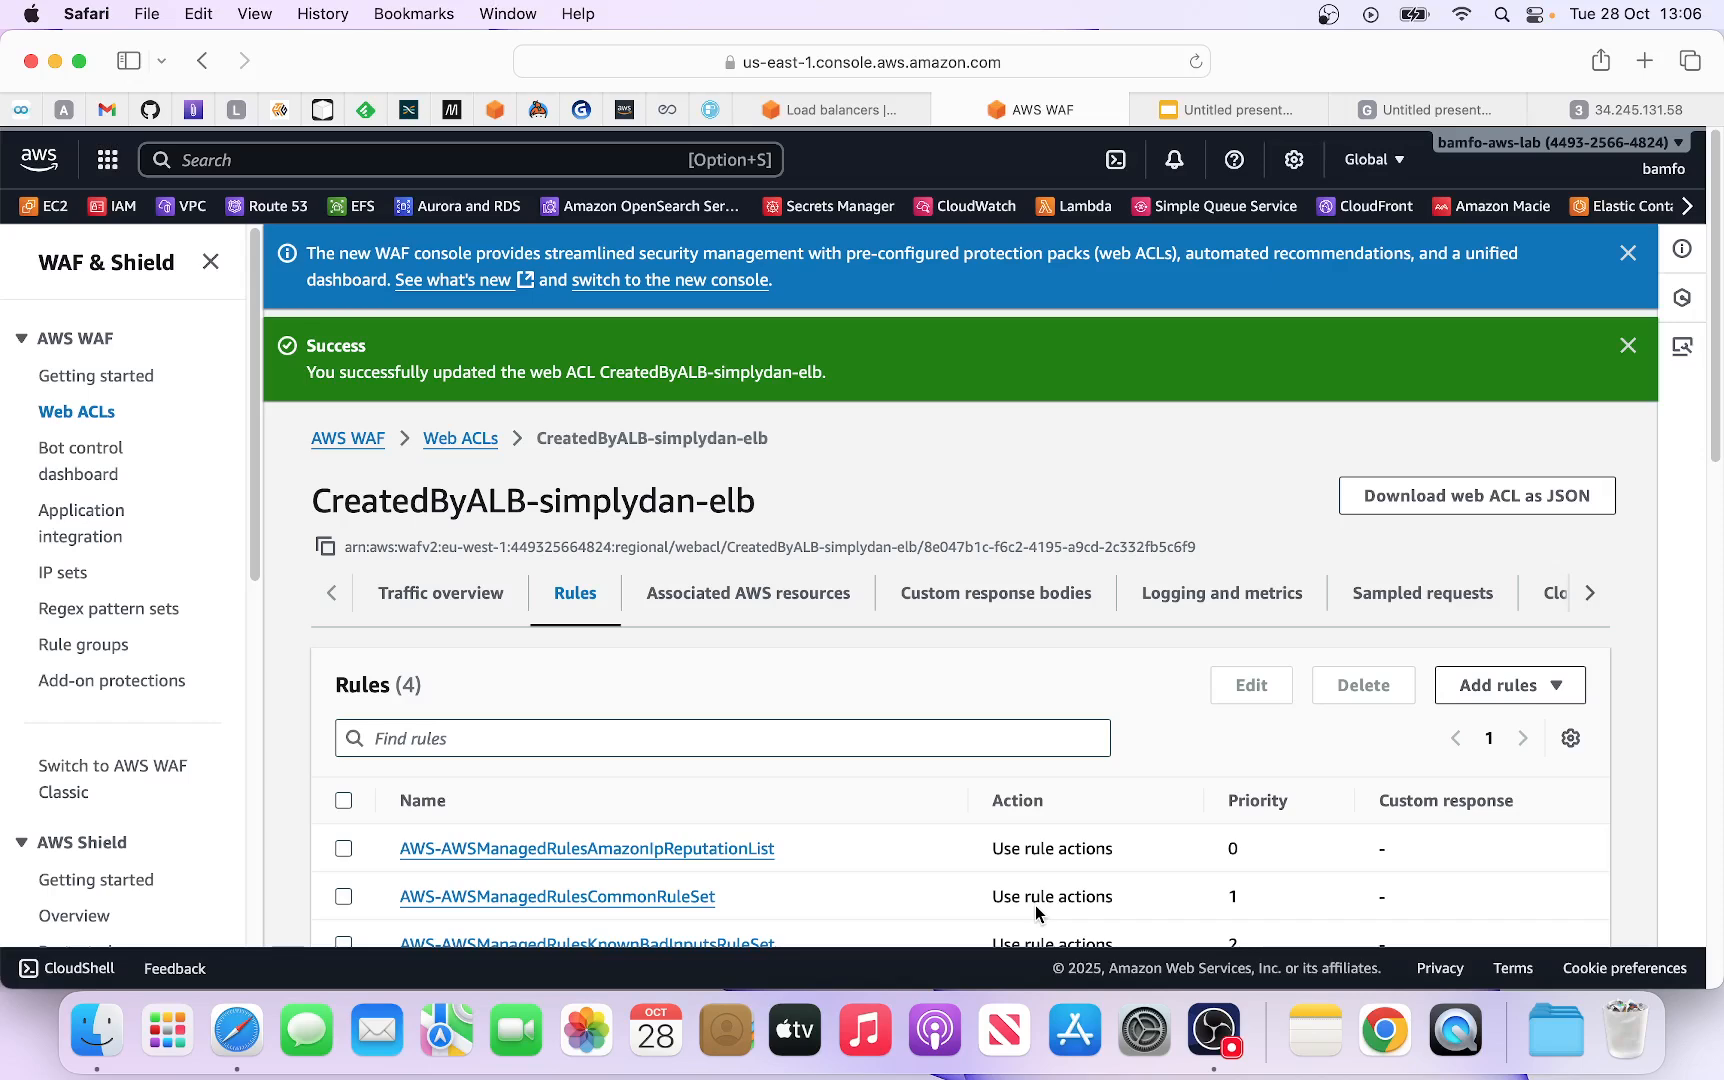
scroll(1028, 871, down, 5)
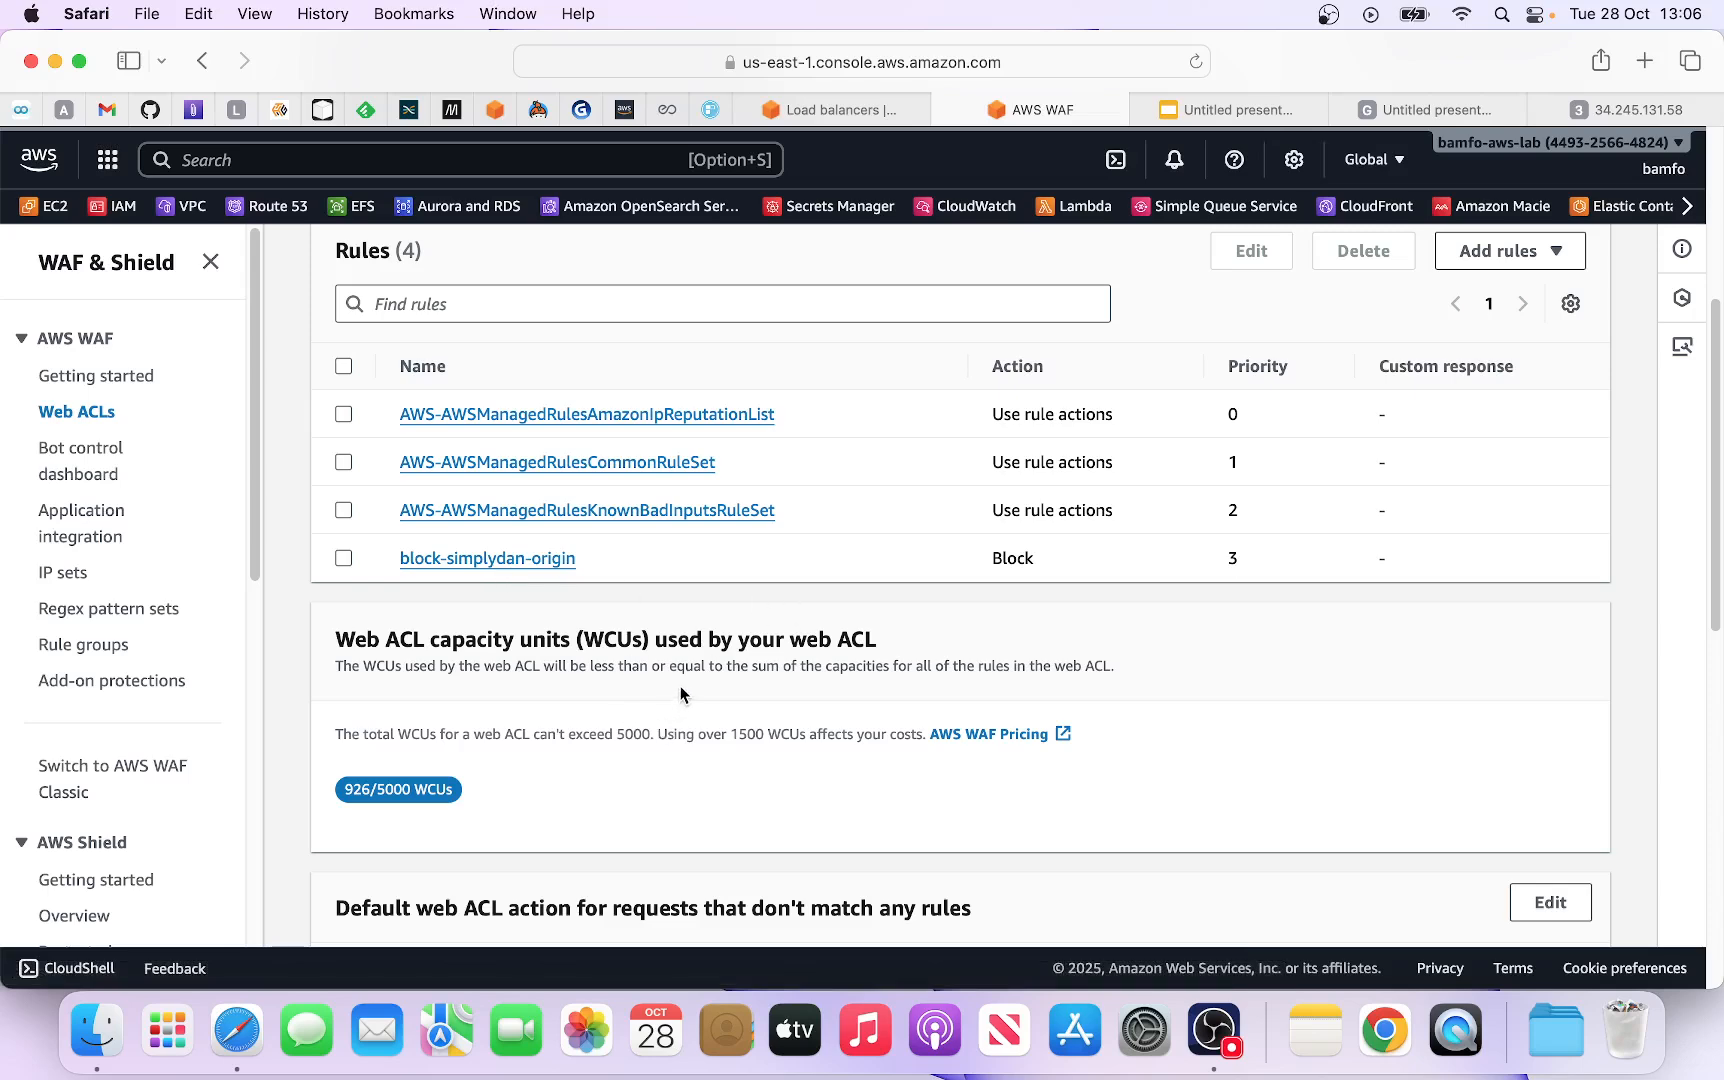
scroll(680, 694, down, 2)
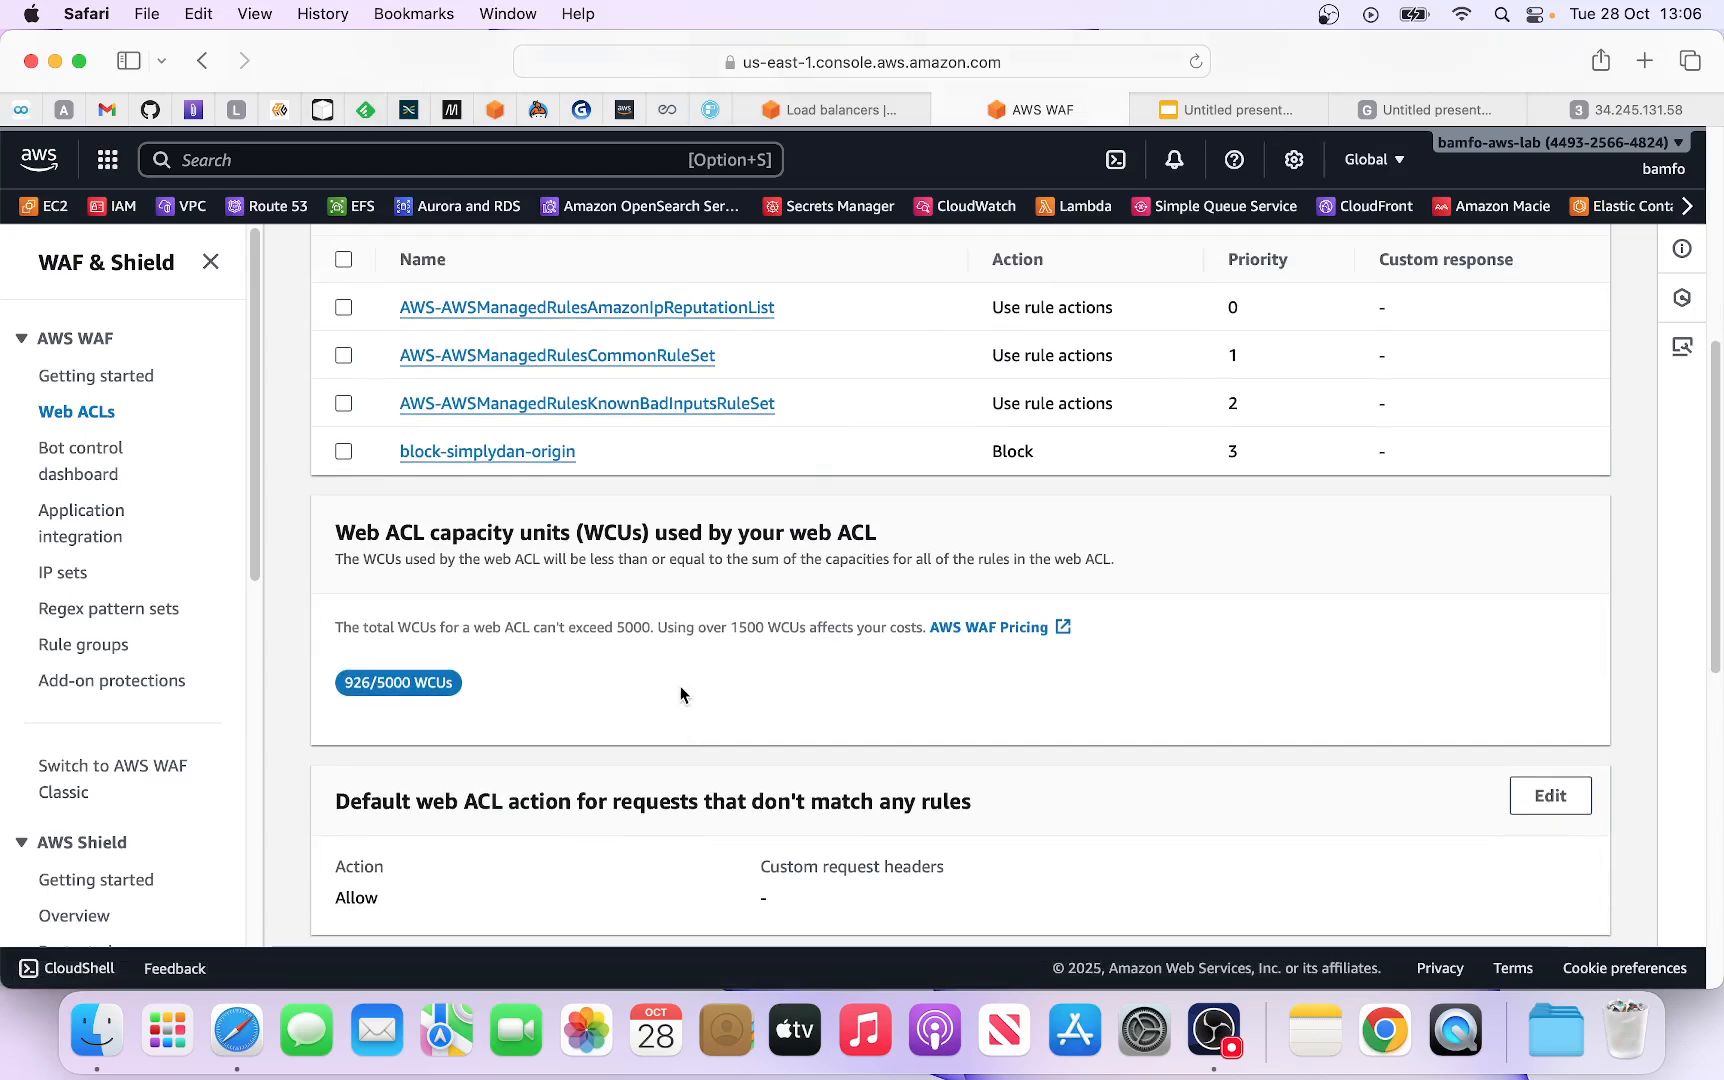
Step: Close the page opened from the instance's public IP and copy the DNS name of the simplydan-elb load balancer
click(1635, 108)
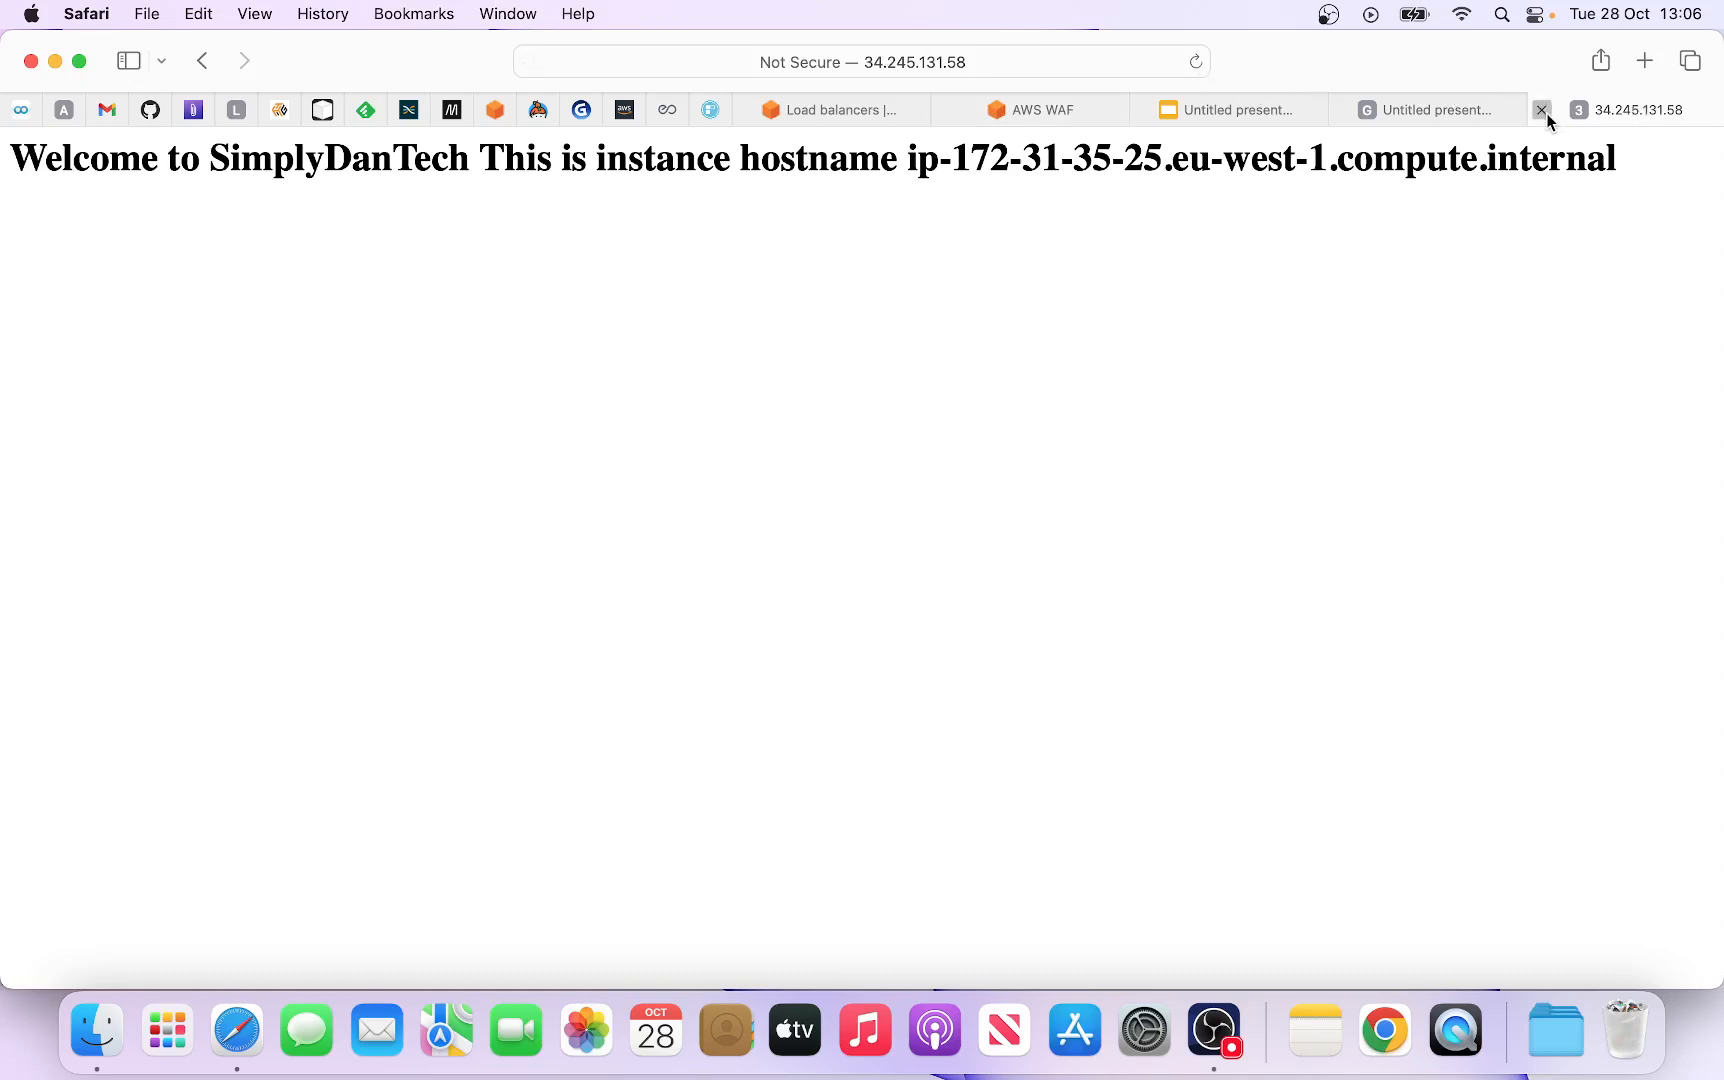
click(1546, 113)
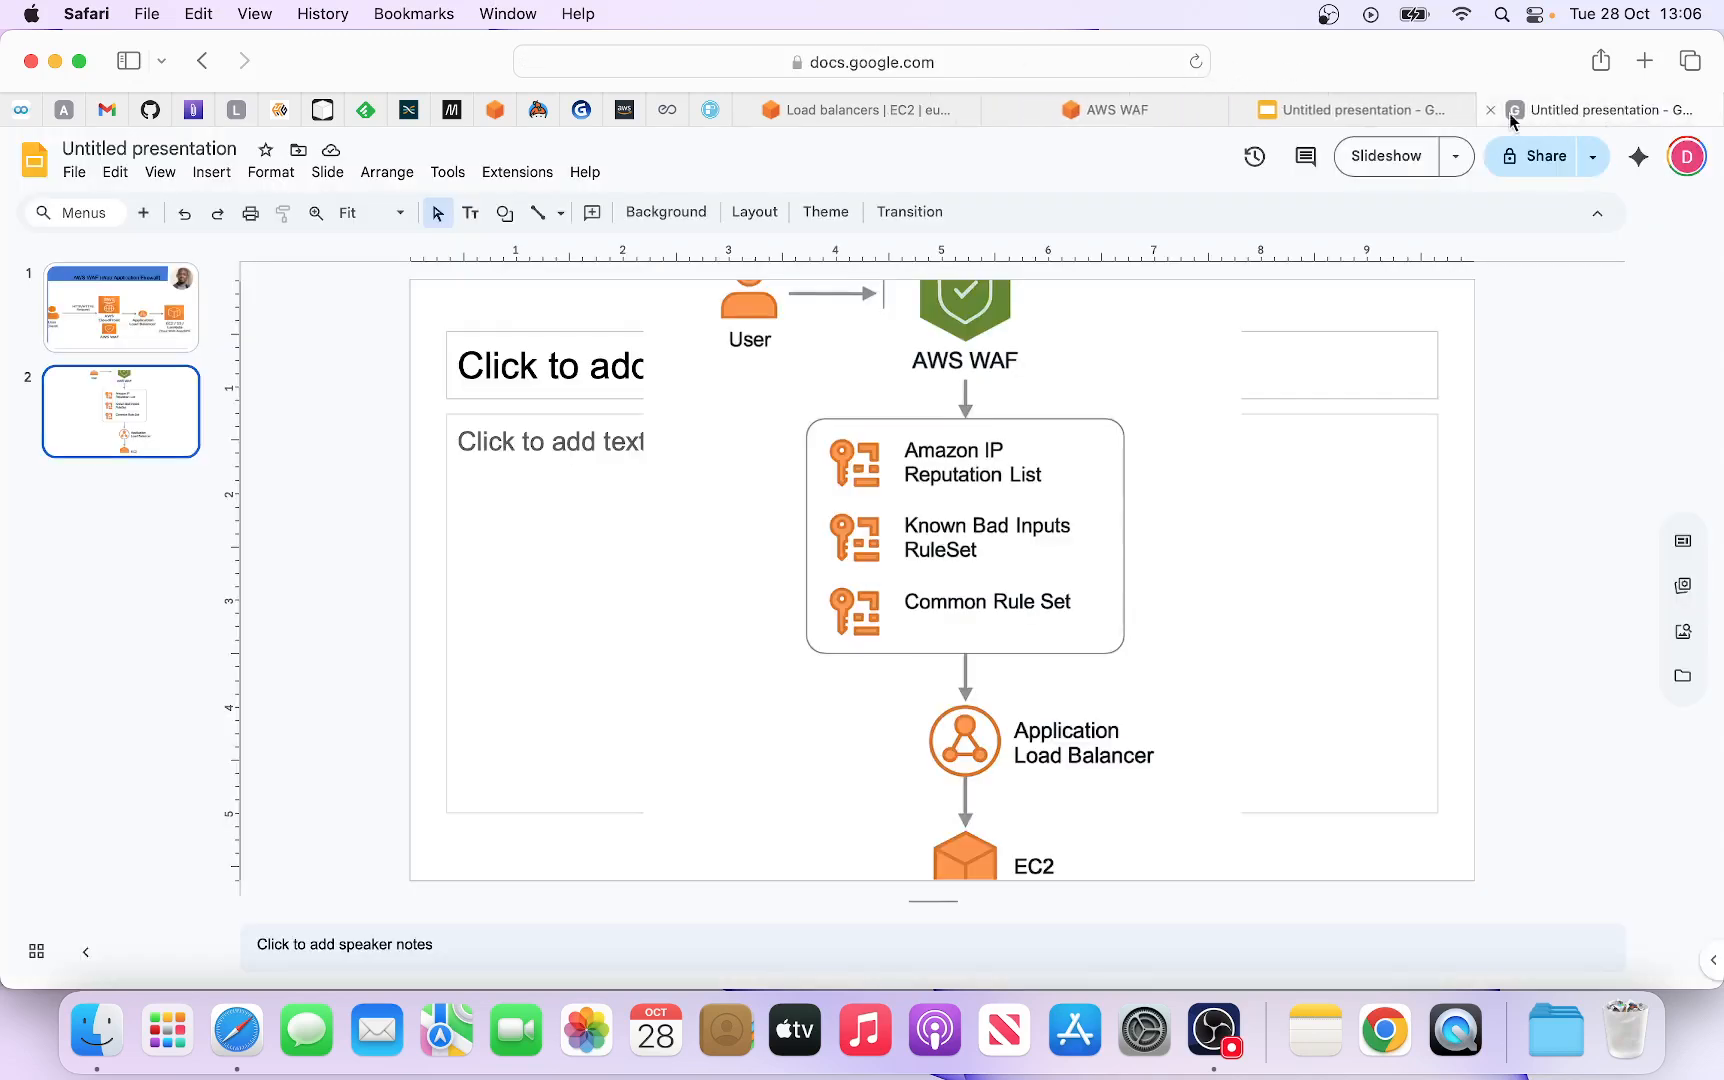
click(898, 112)
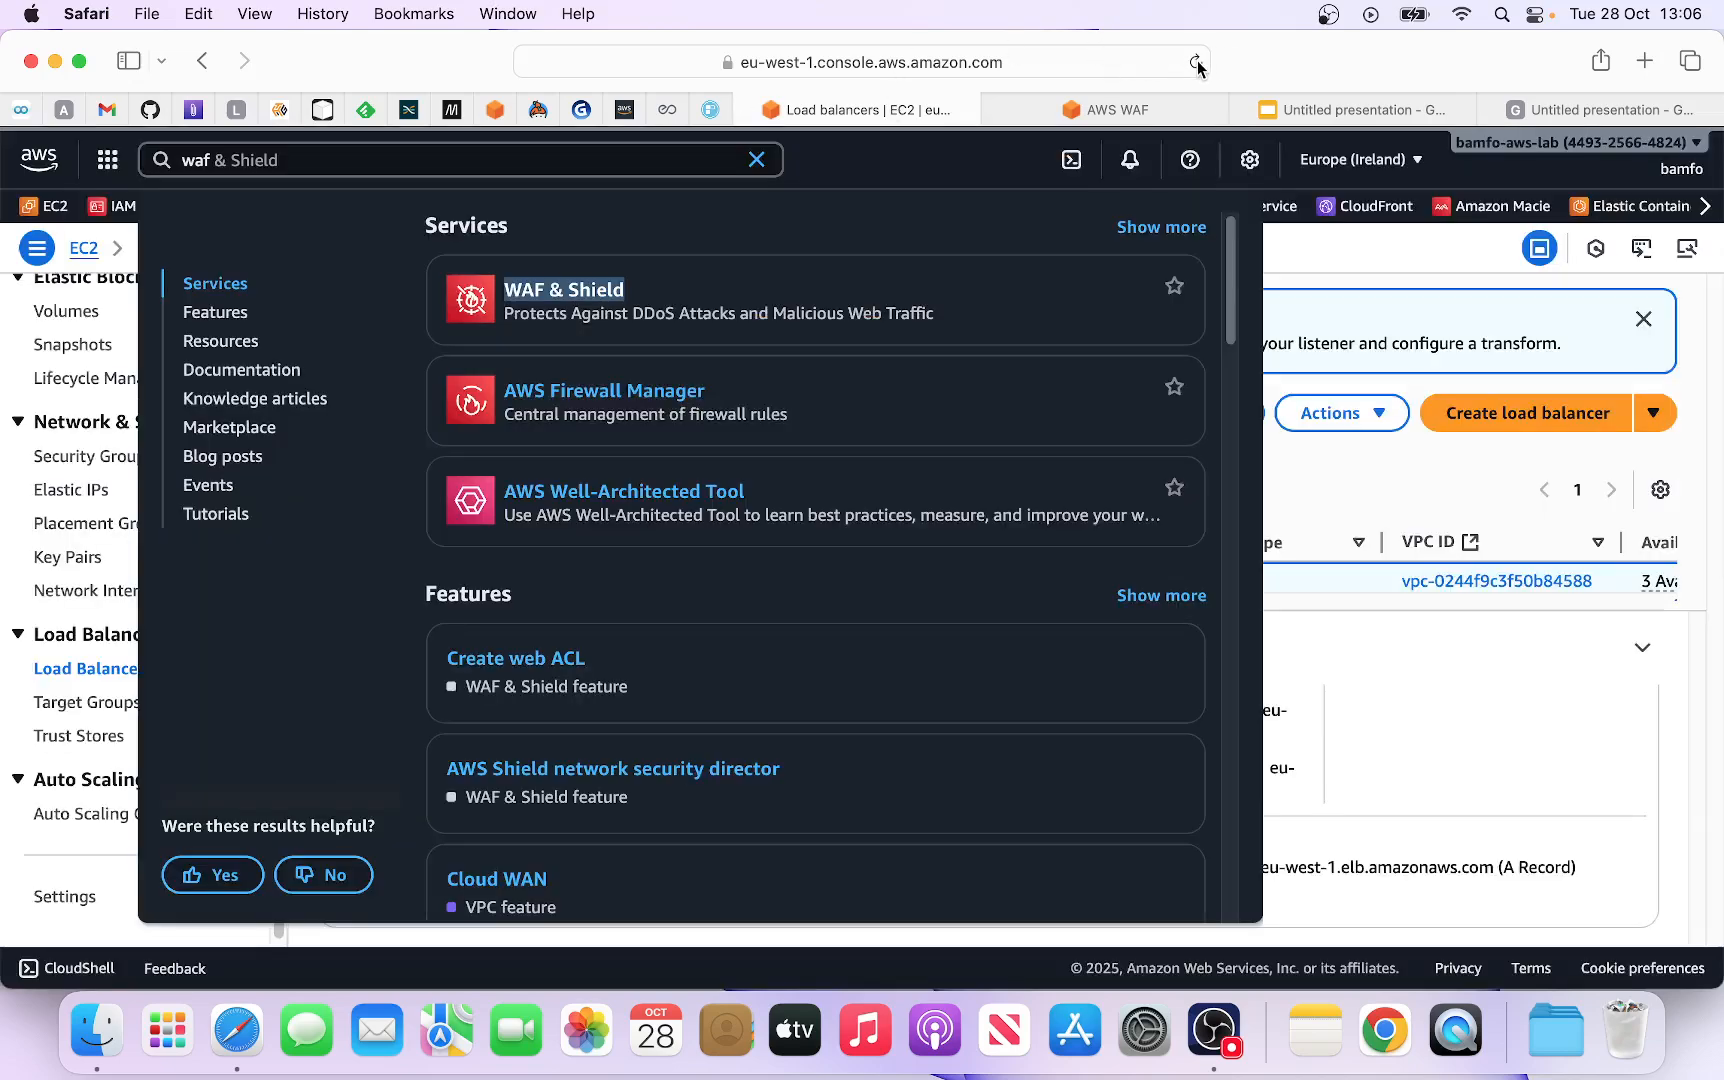
click(1196, 62)
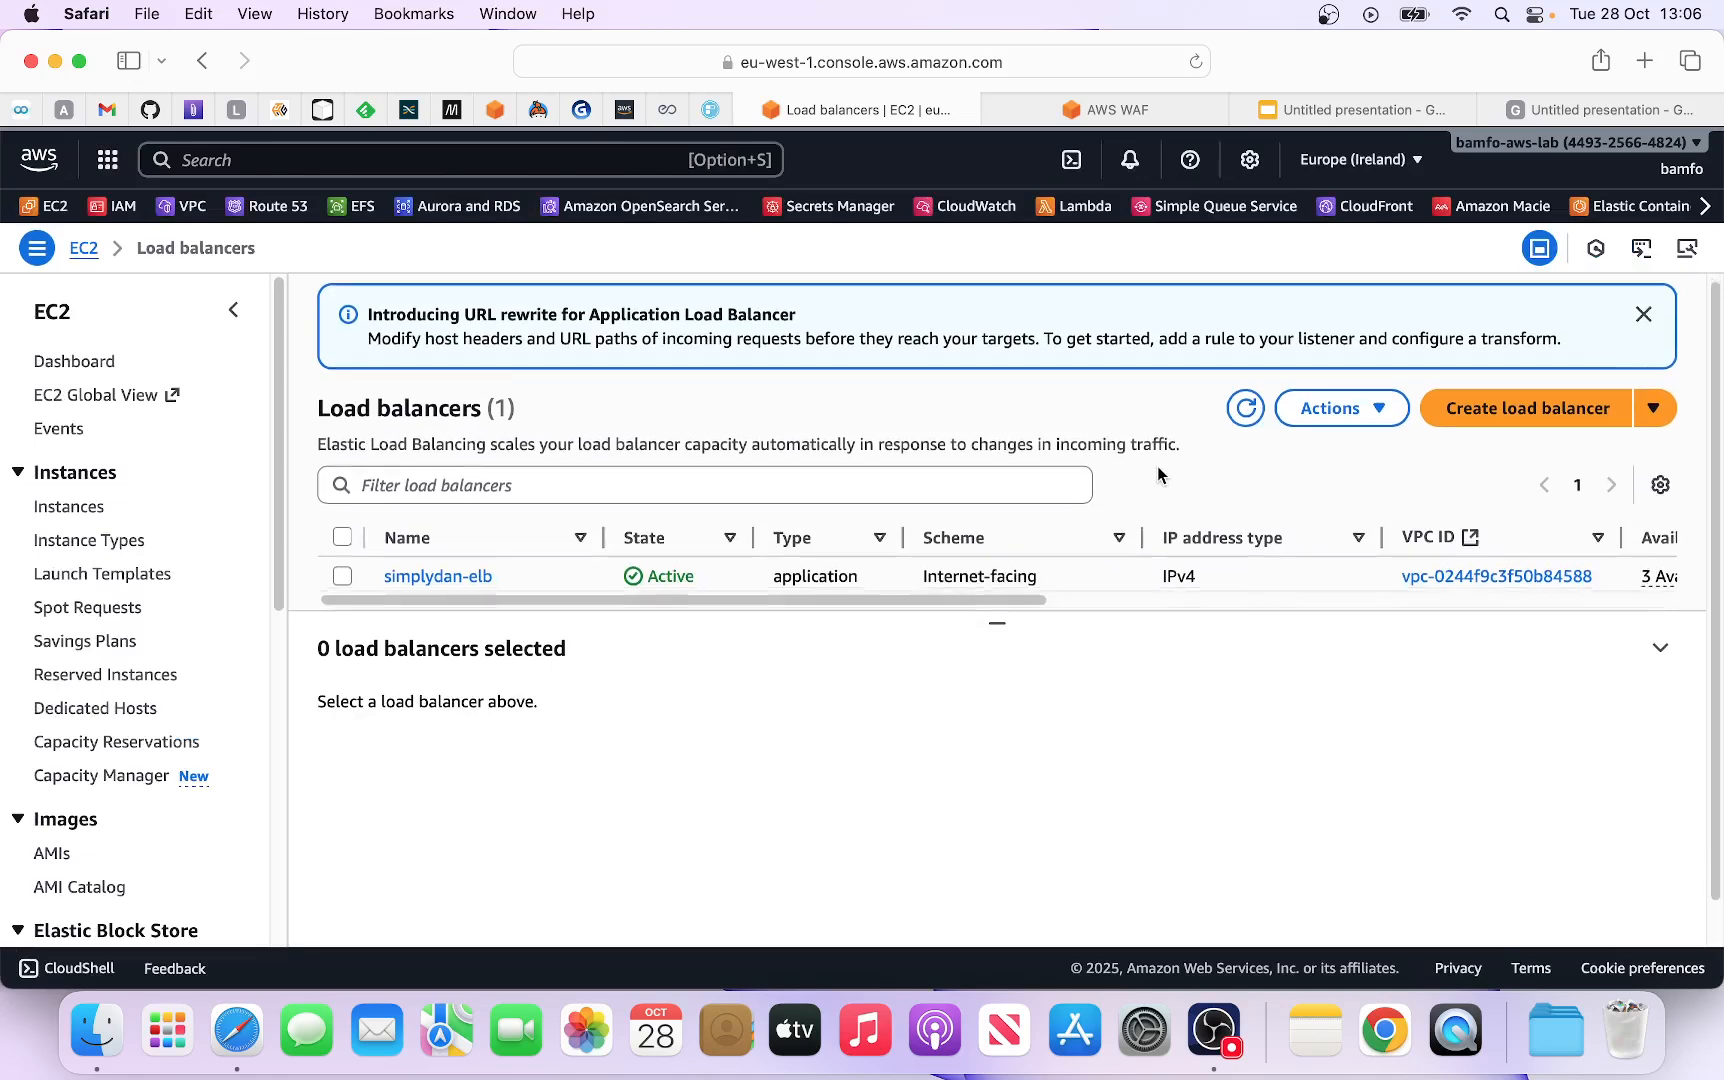
scroll(1158, 474, down, 1)
click(345, 529)
scroll(1204, 830, down, 5)
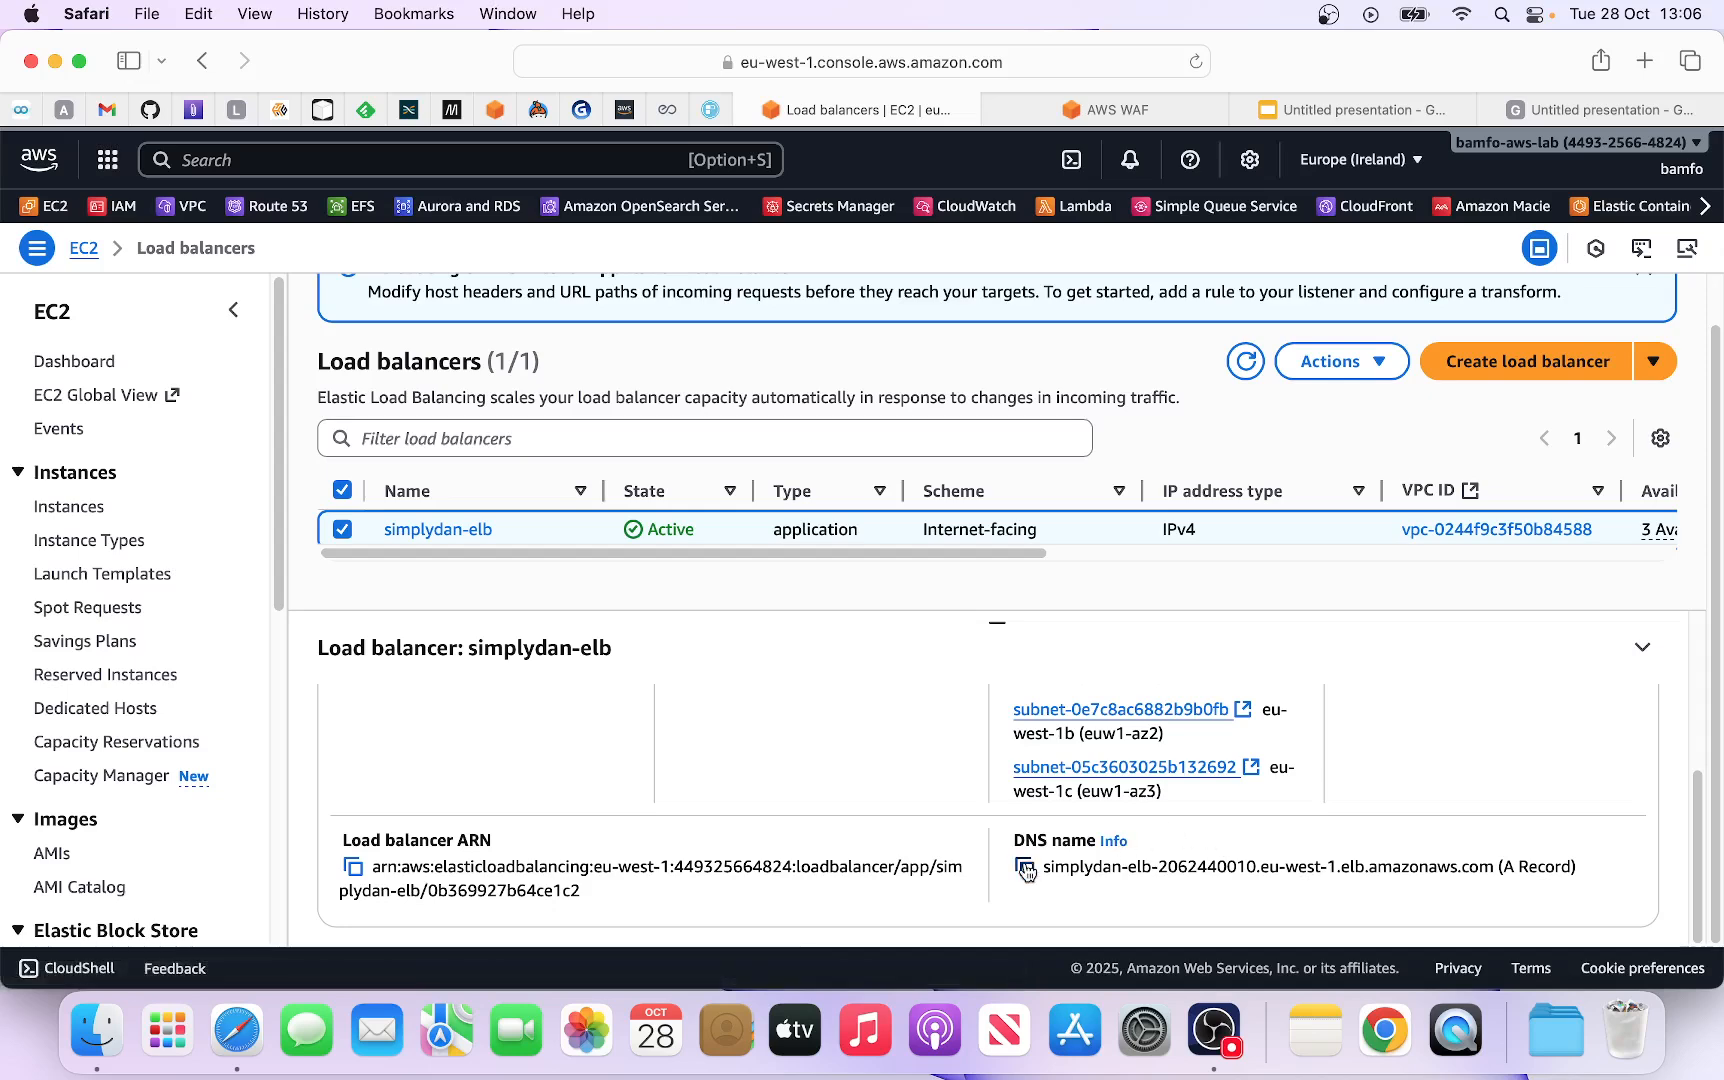
click(1026, 868)
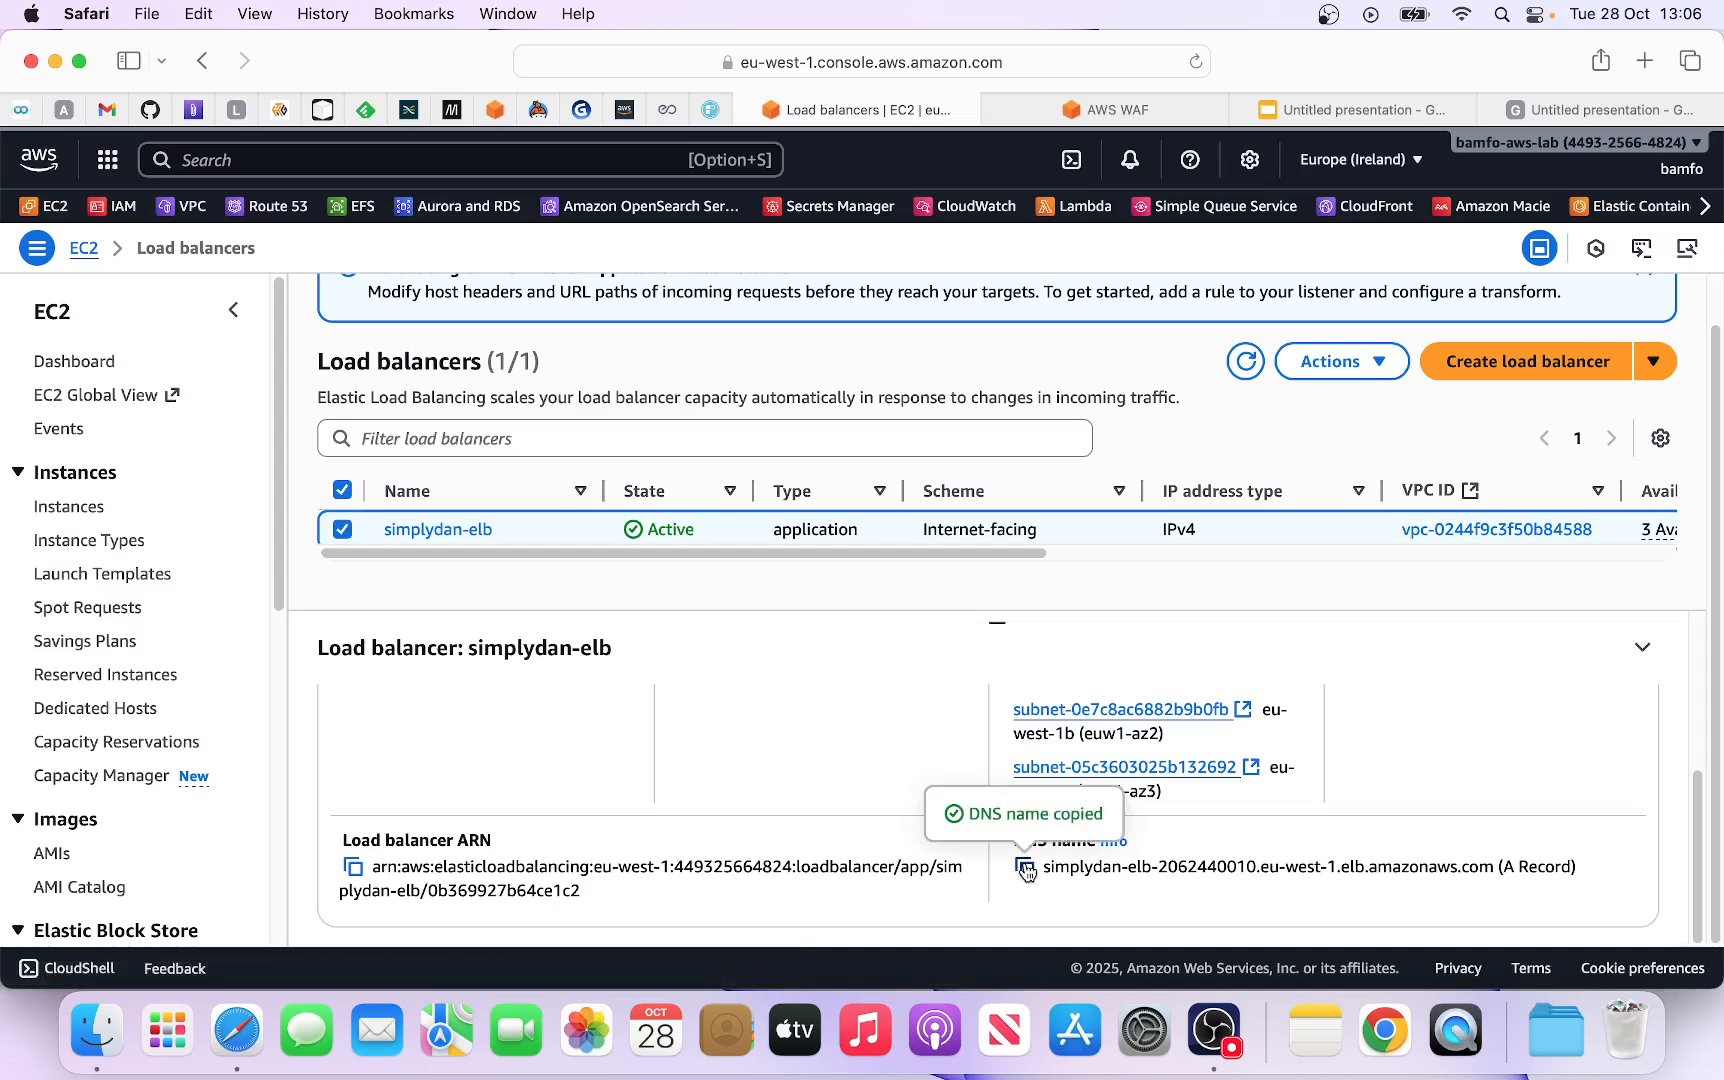
Step: Test access to the web server by loading the copied load balancer DNS name in a new browser tab
click(1645, 61)
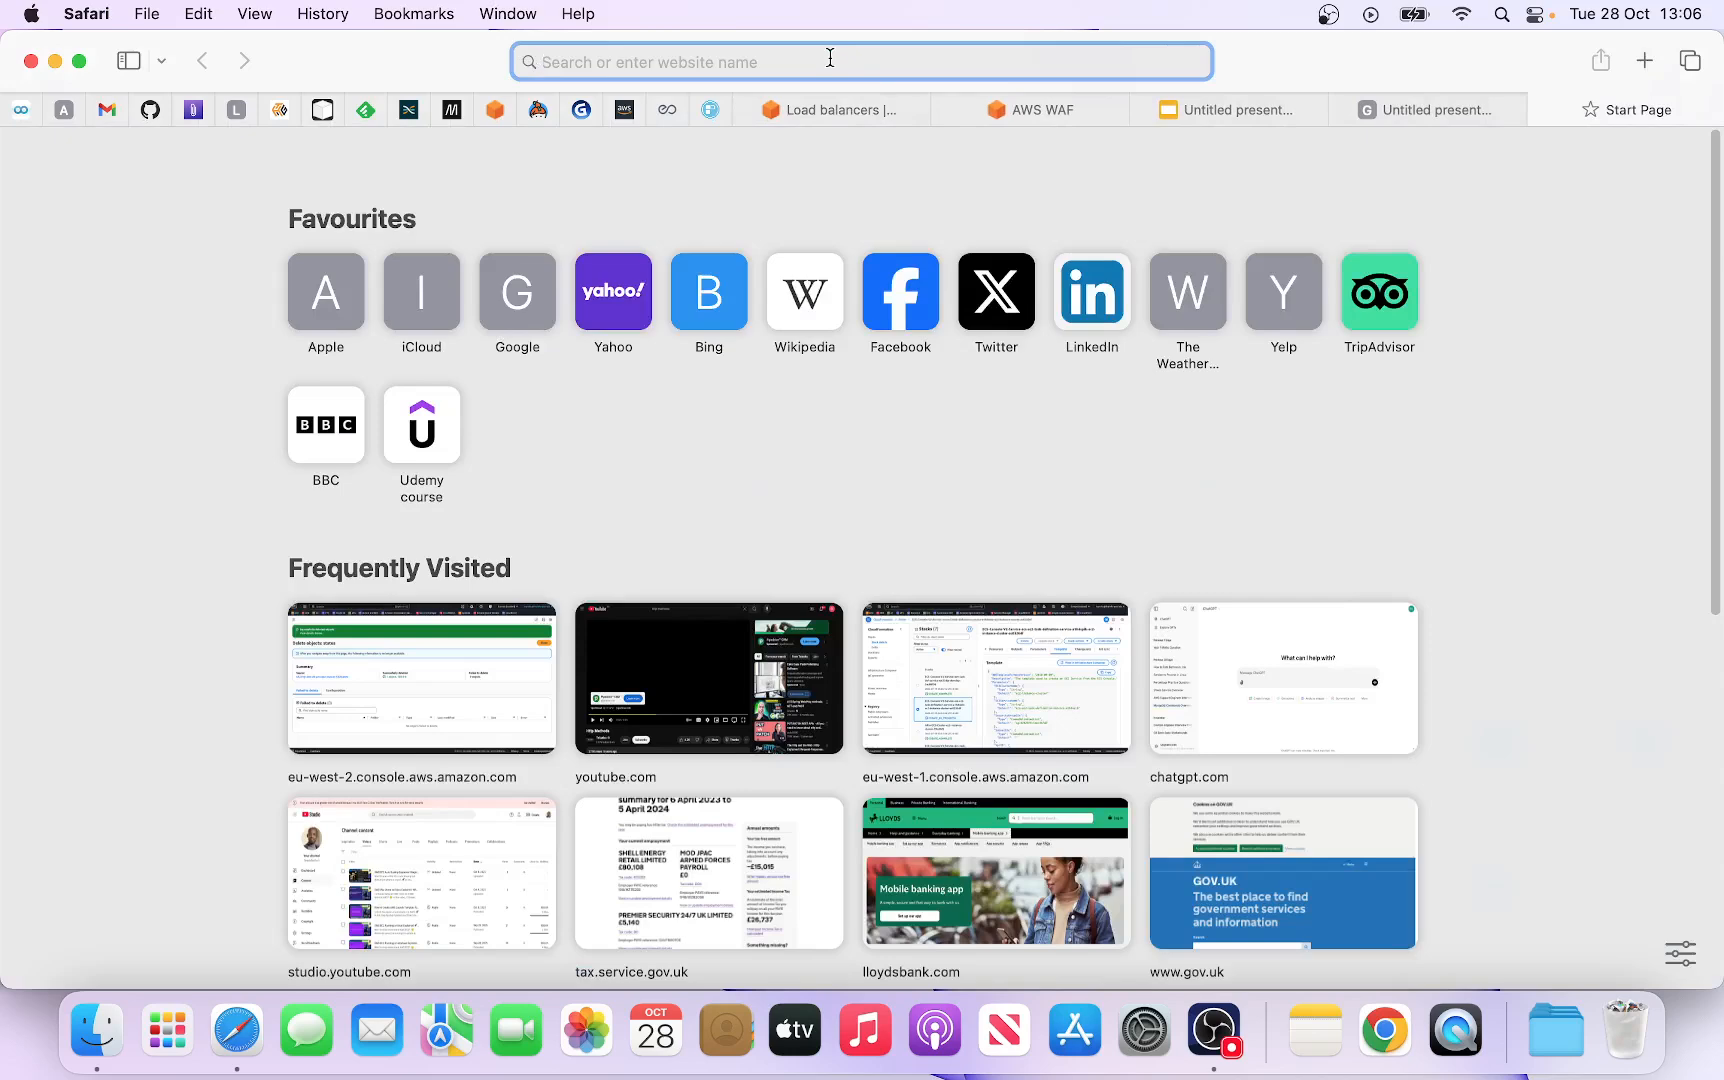
key(super+v)
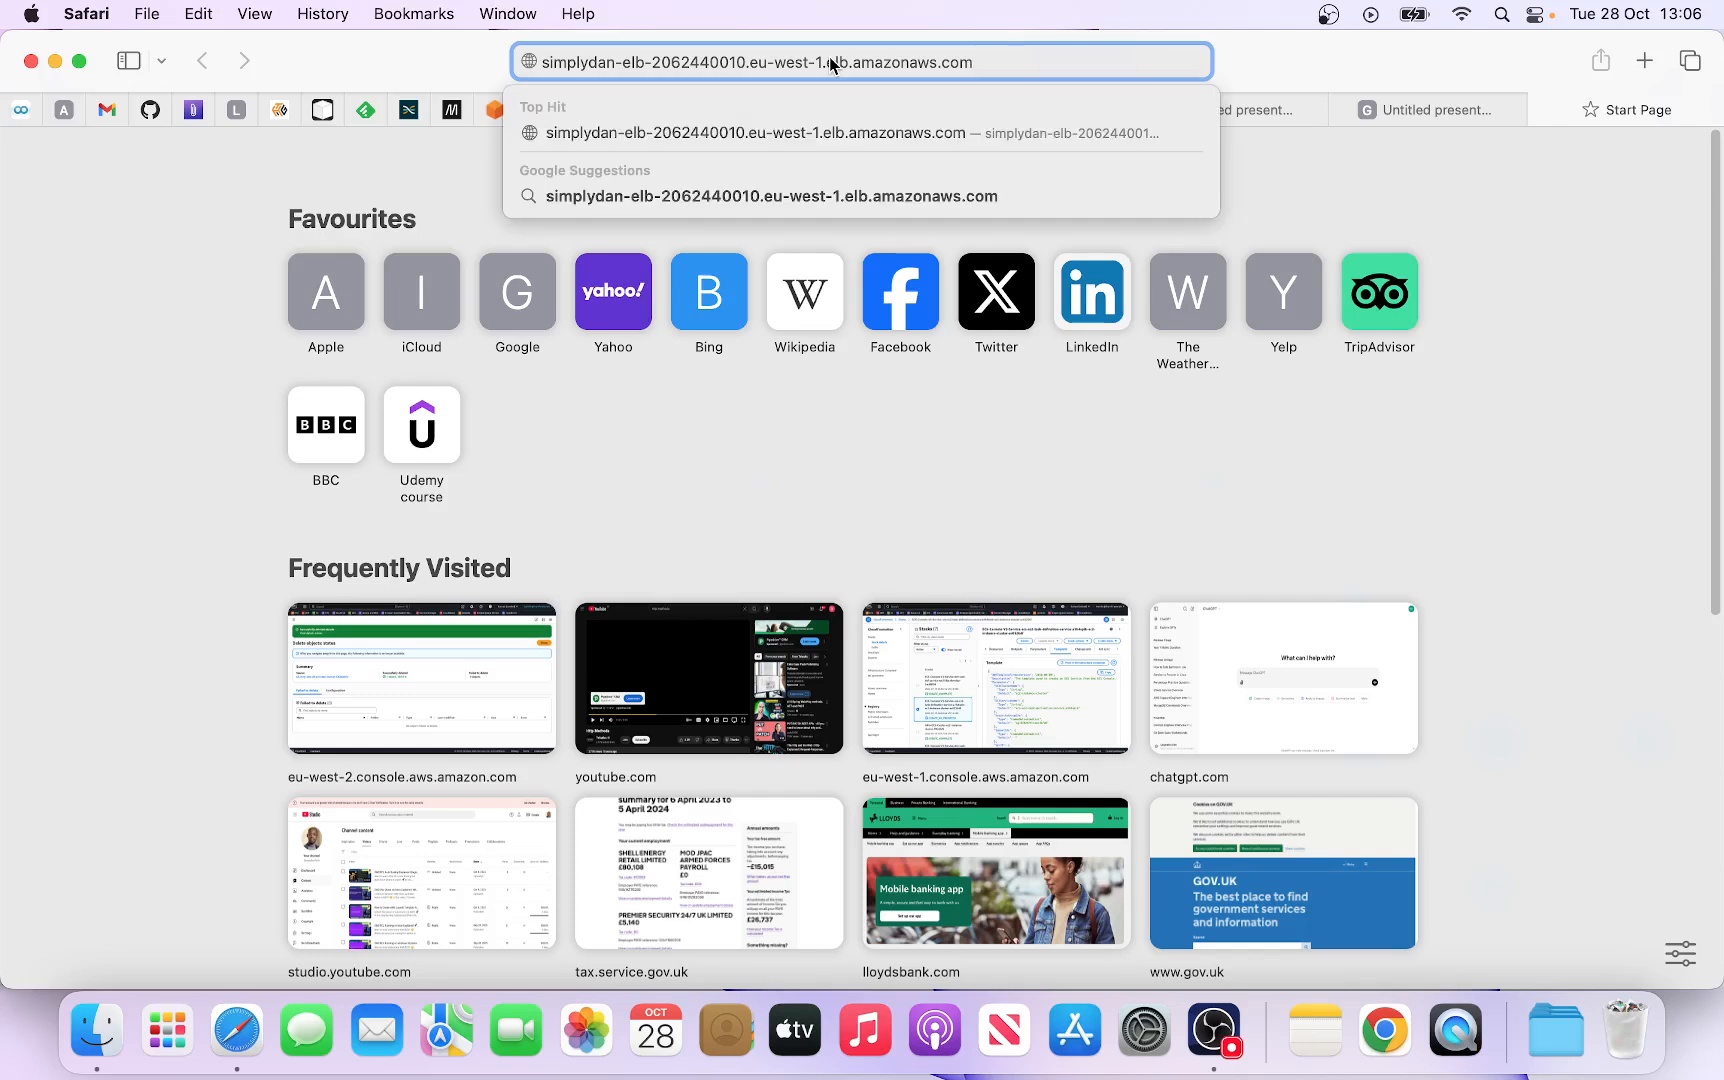
key(Return)
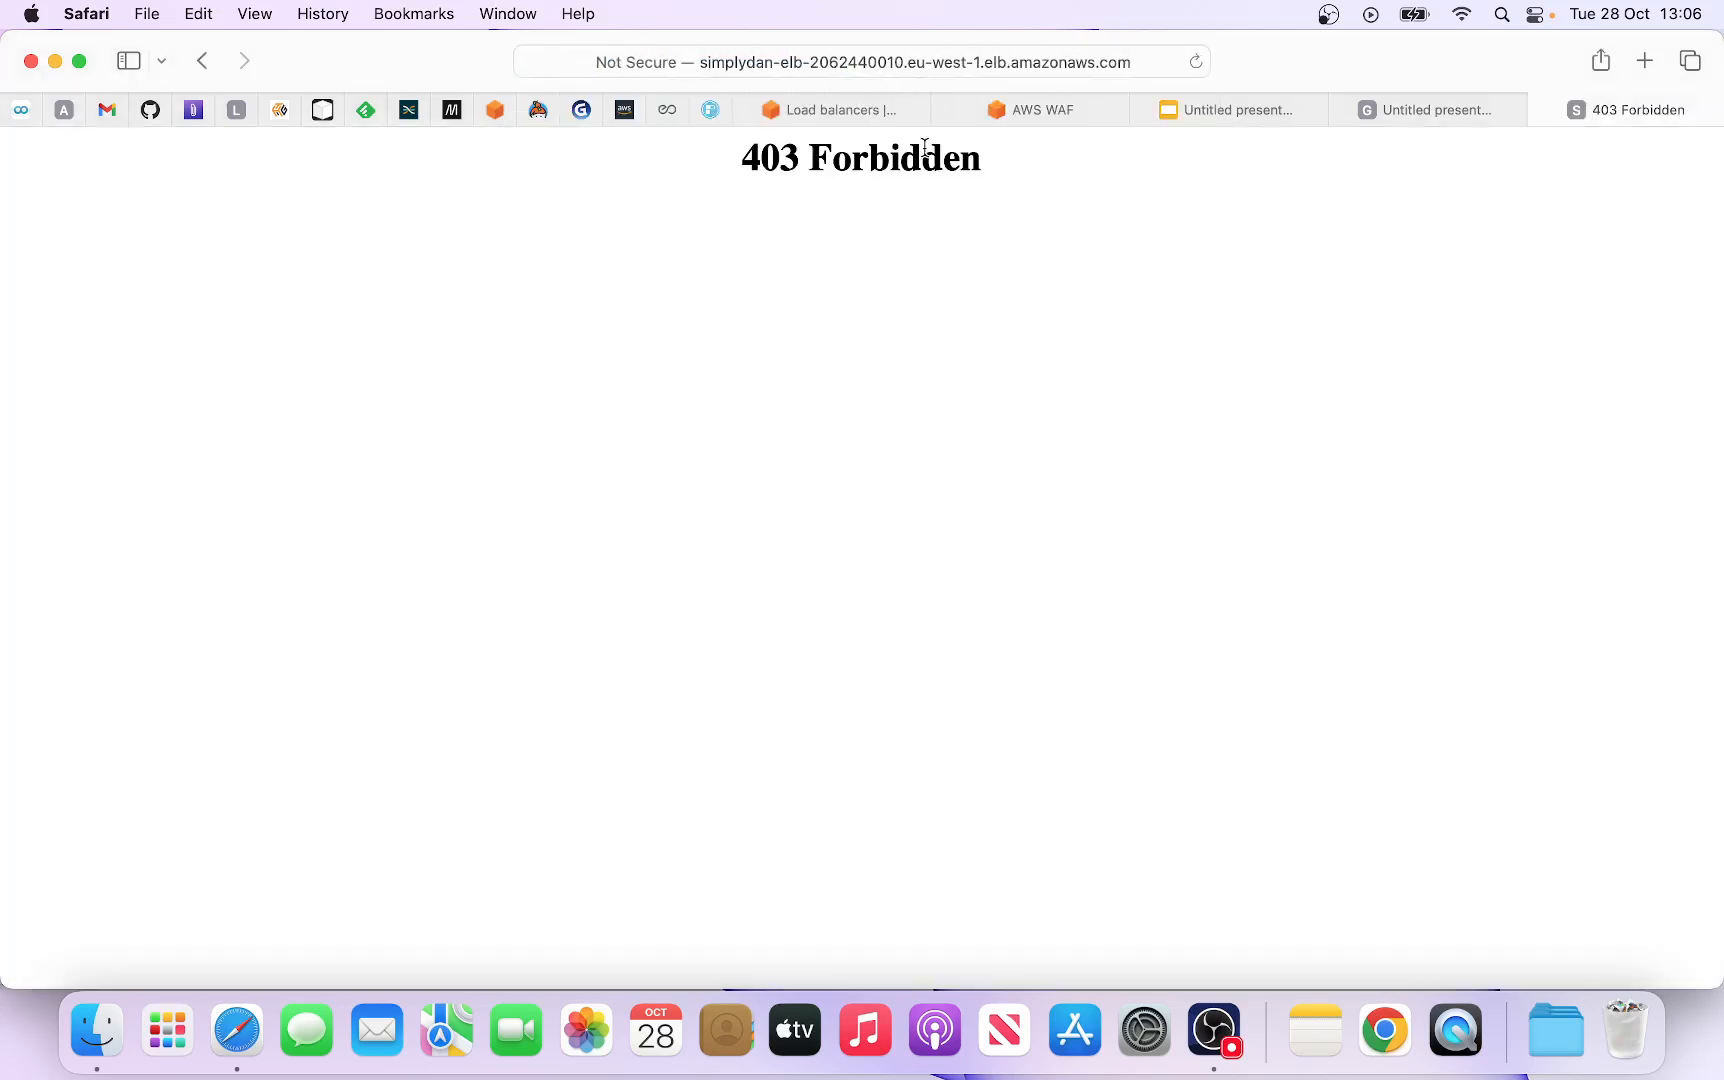
drag(741, 158, 1007, 178)
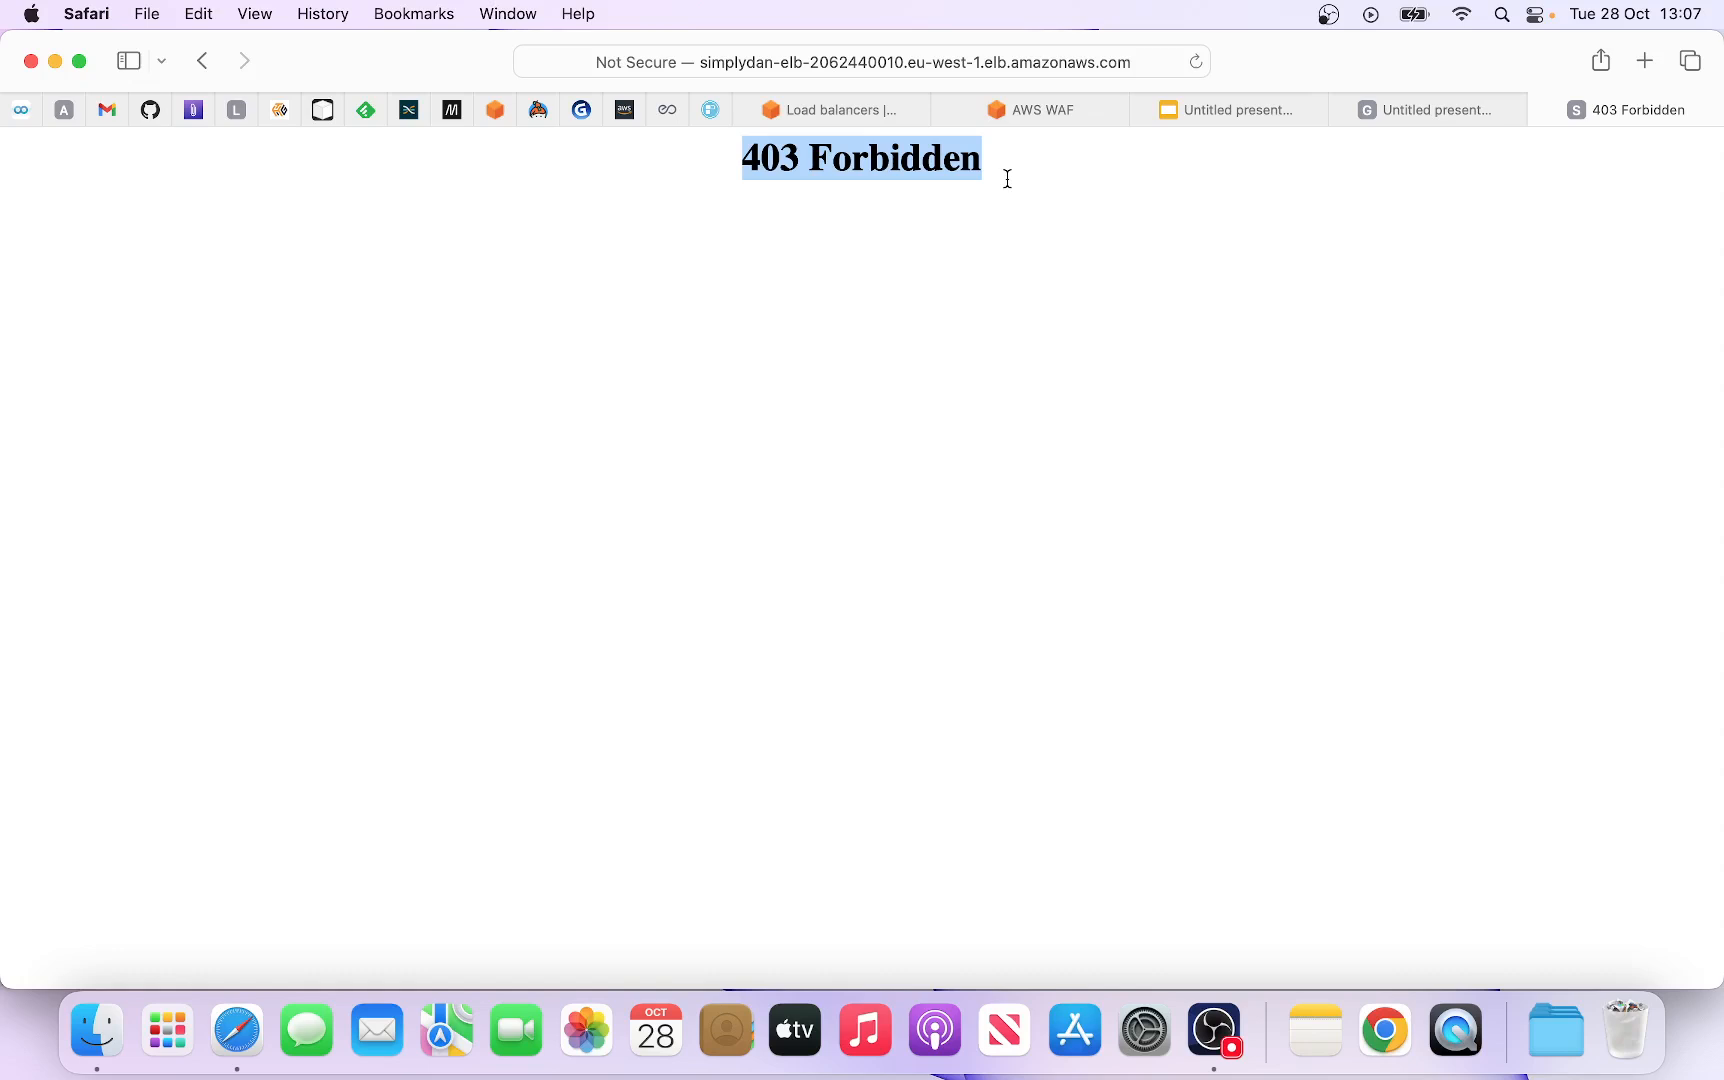
Step: Review the AWS WAF architecture diagrams in the two Google Slides presentations
click(1285, 112)
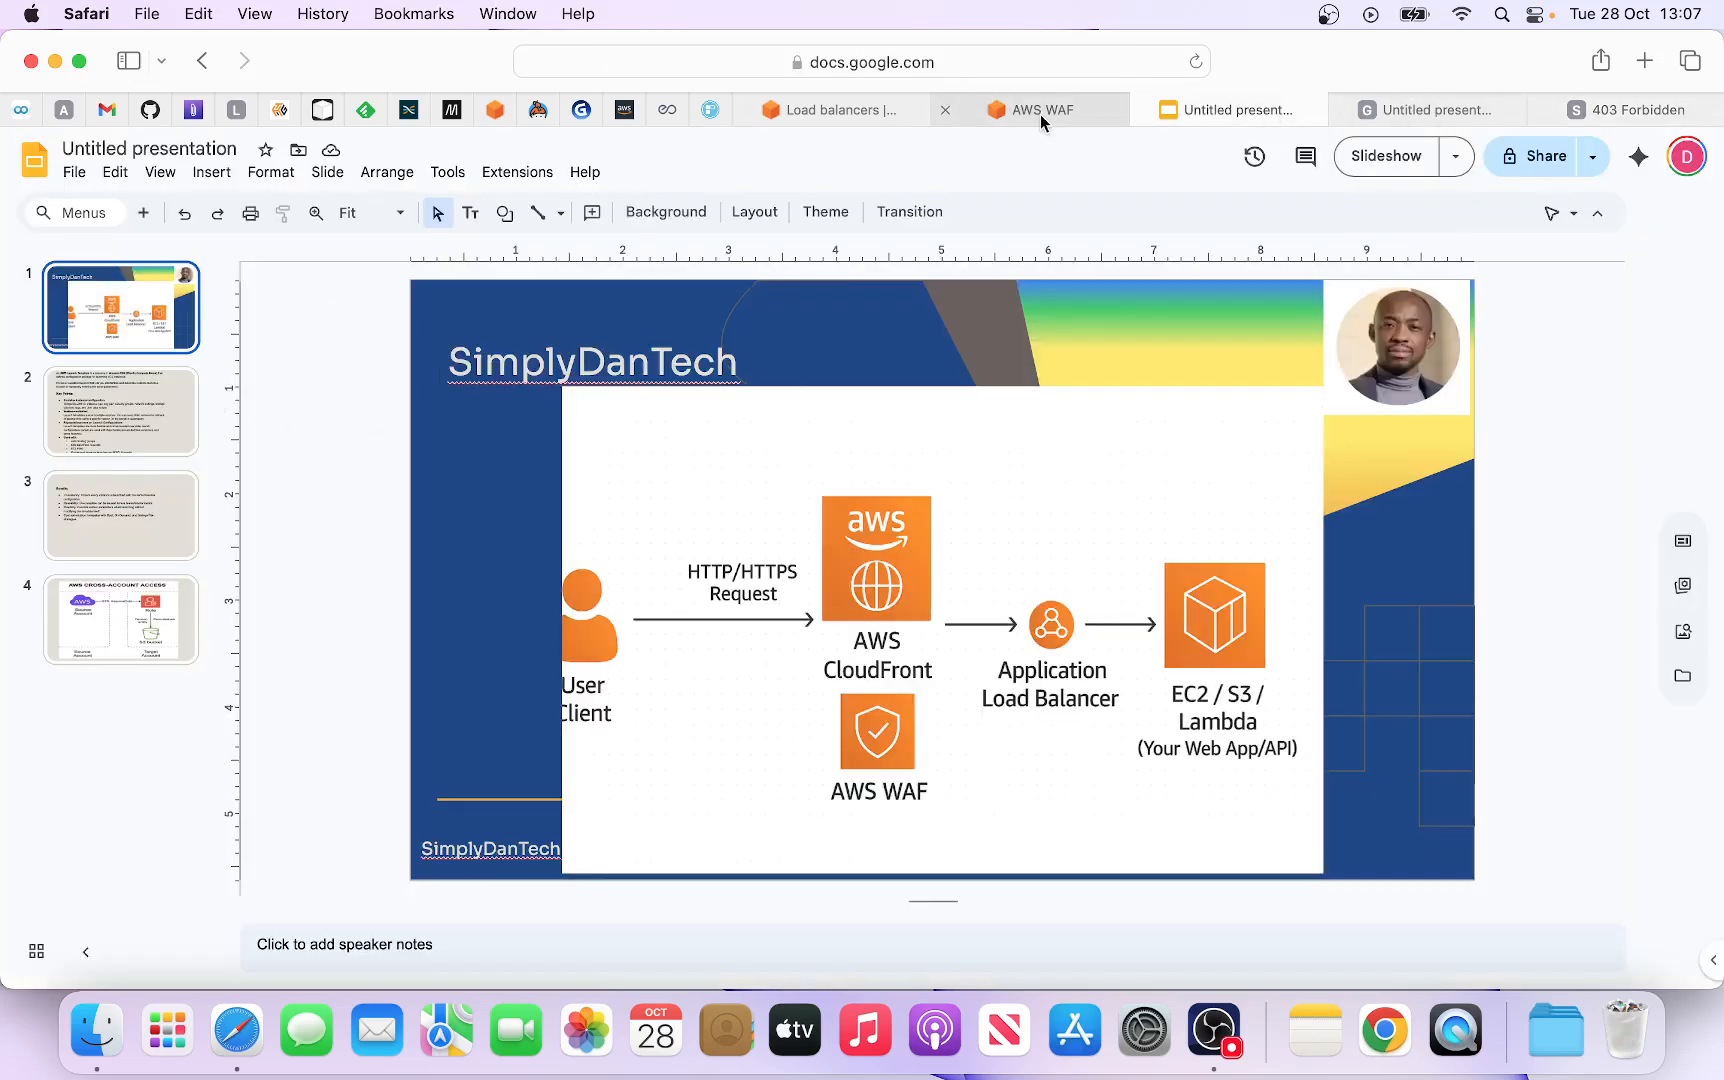
click(1420, 113)
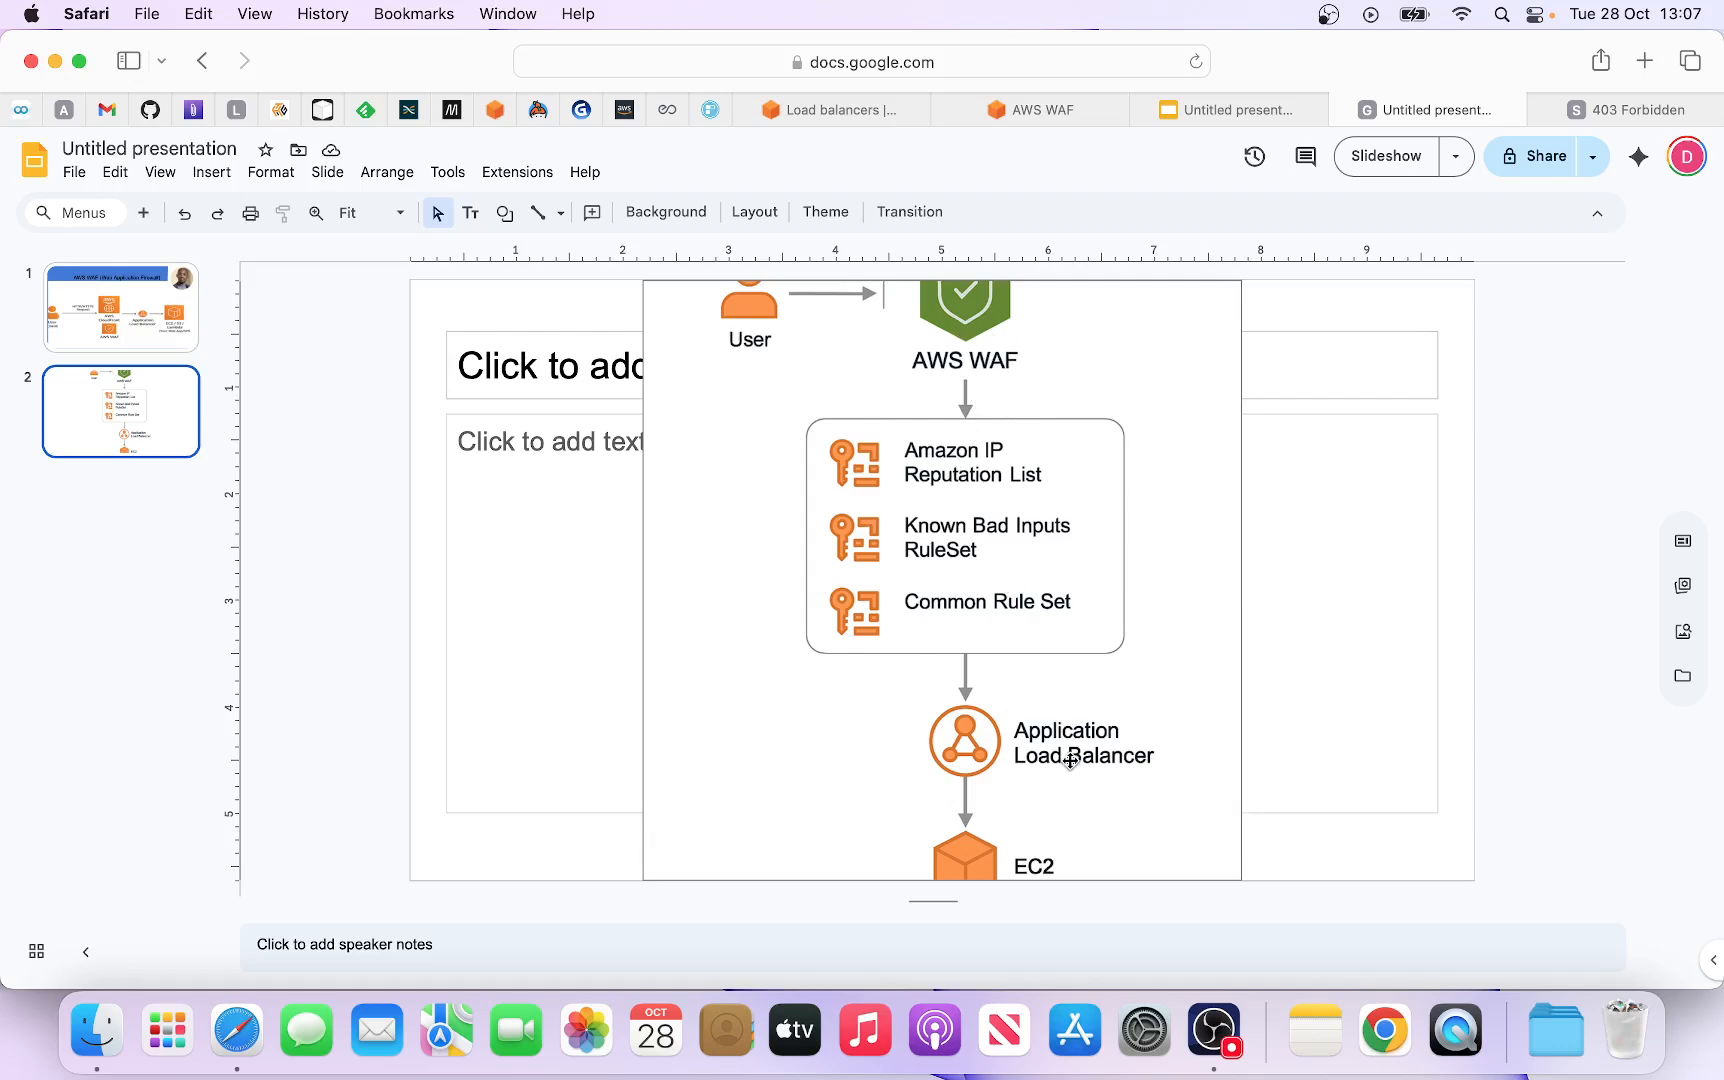
key(Up)
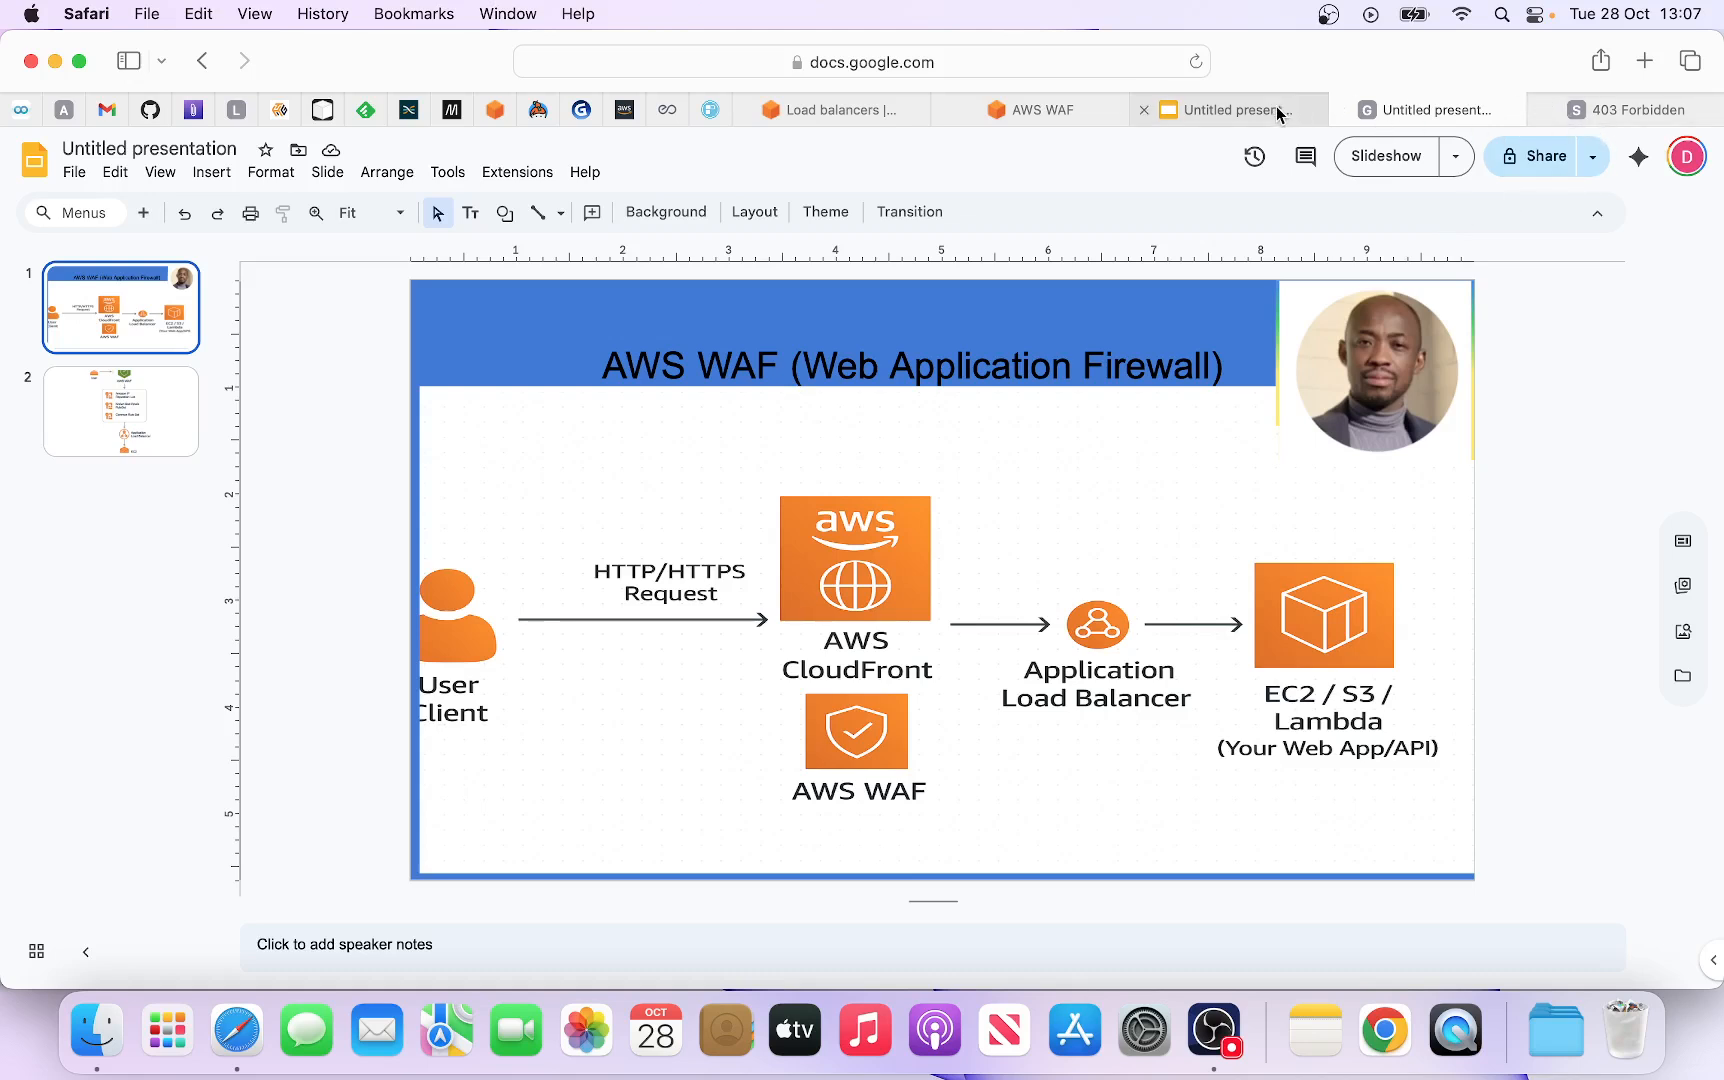
mouse_move(1275, 106)
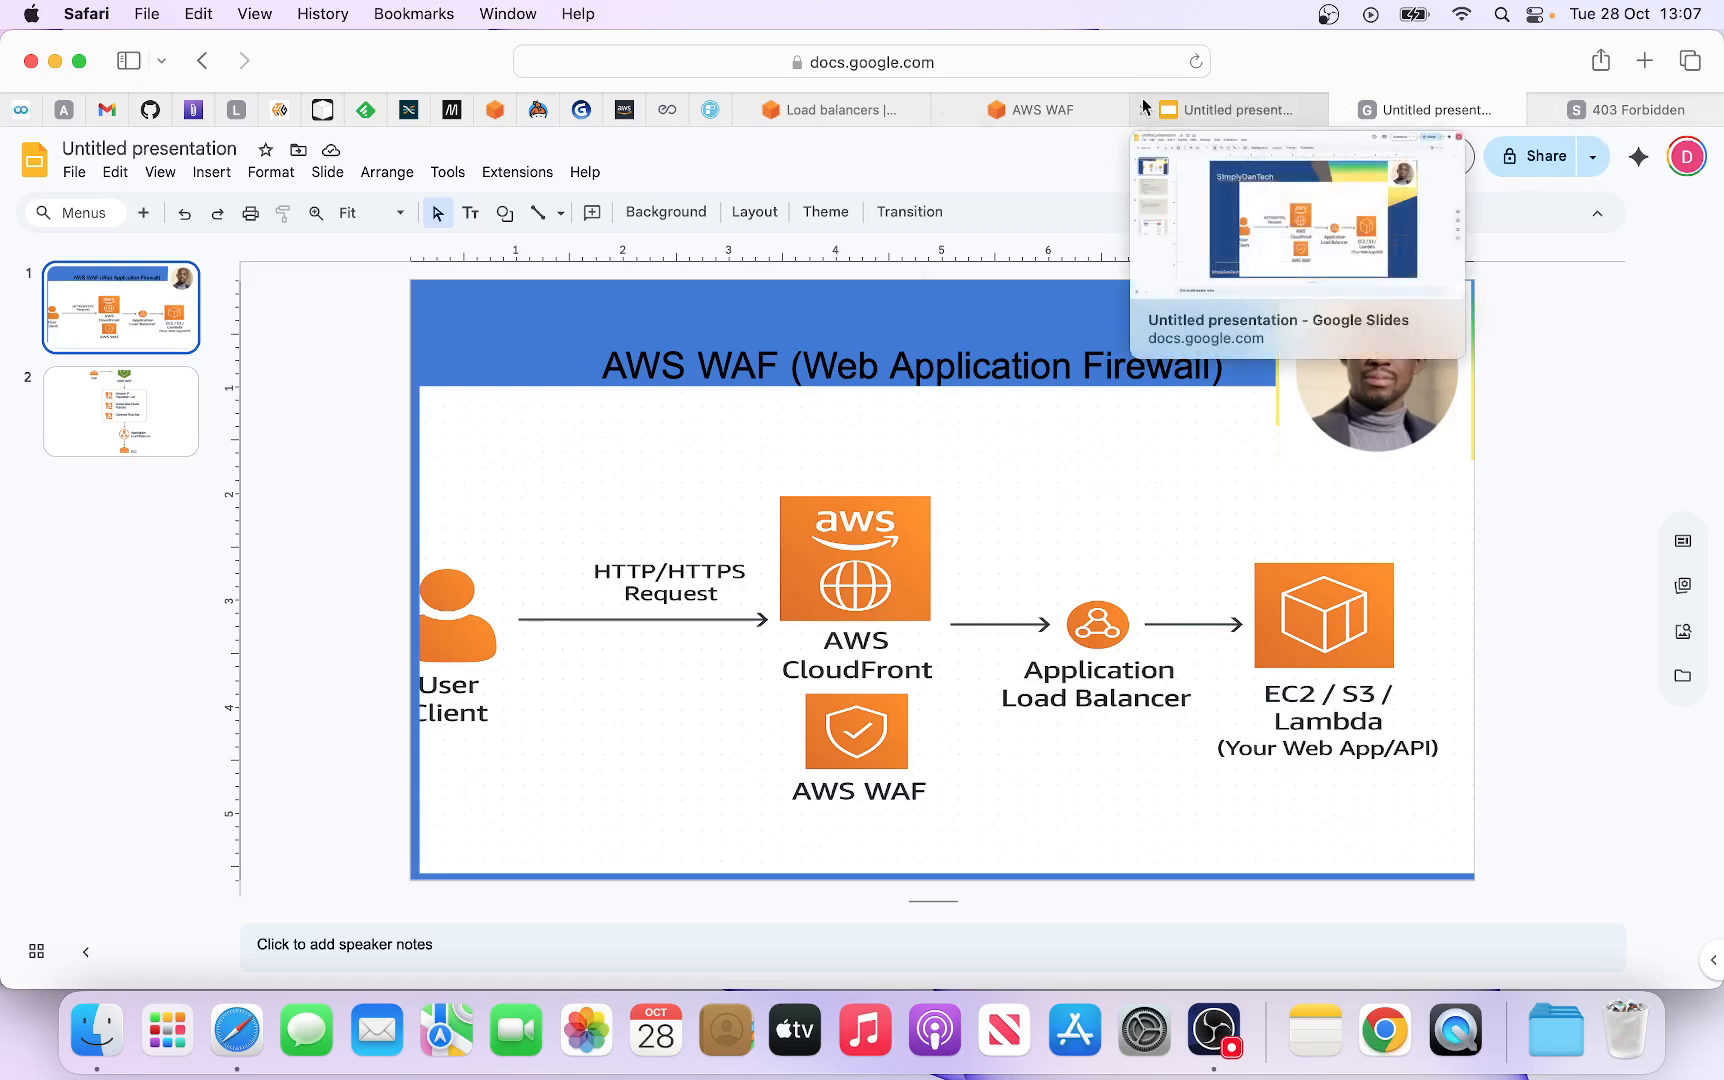
Step: Return to the AWS WAF console and open the web ACL rule block-simplydan-origin for editing
mouse_move(1062, 106)
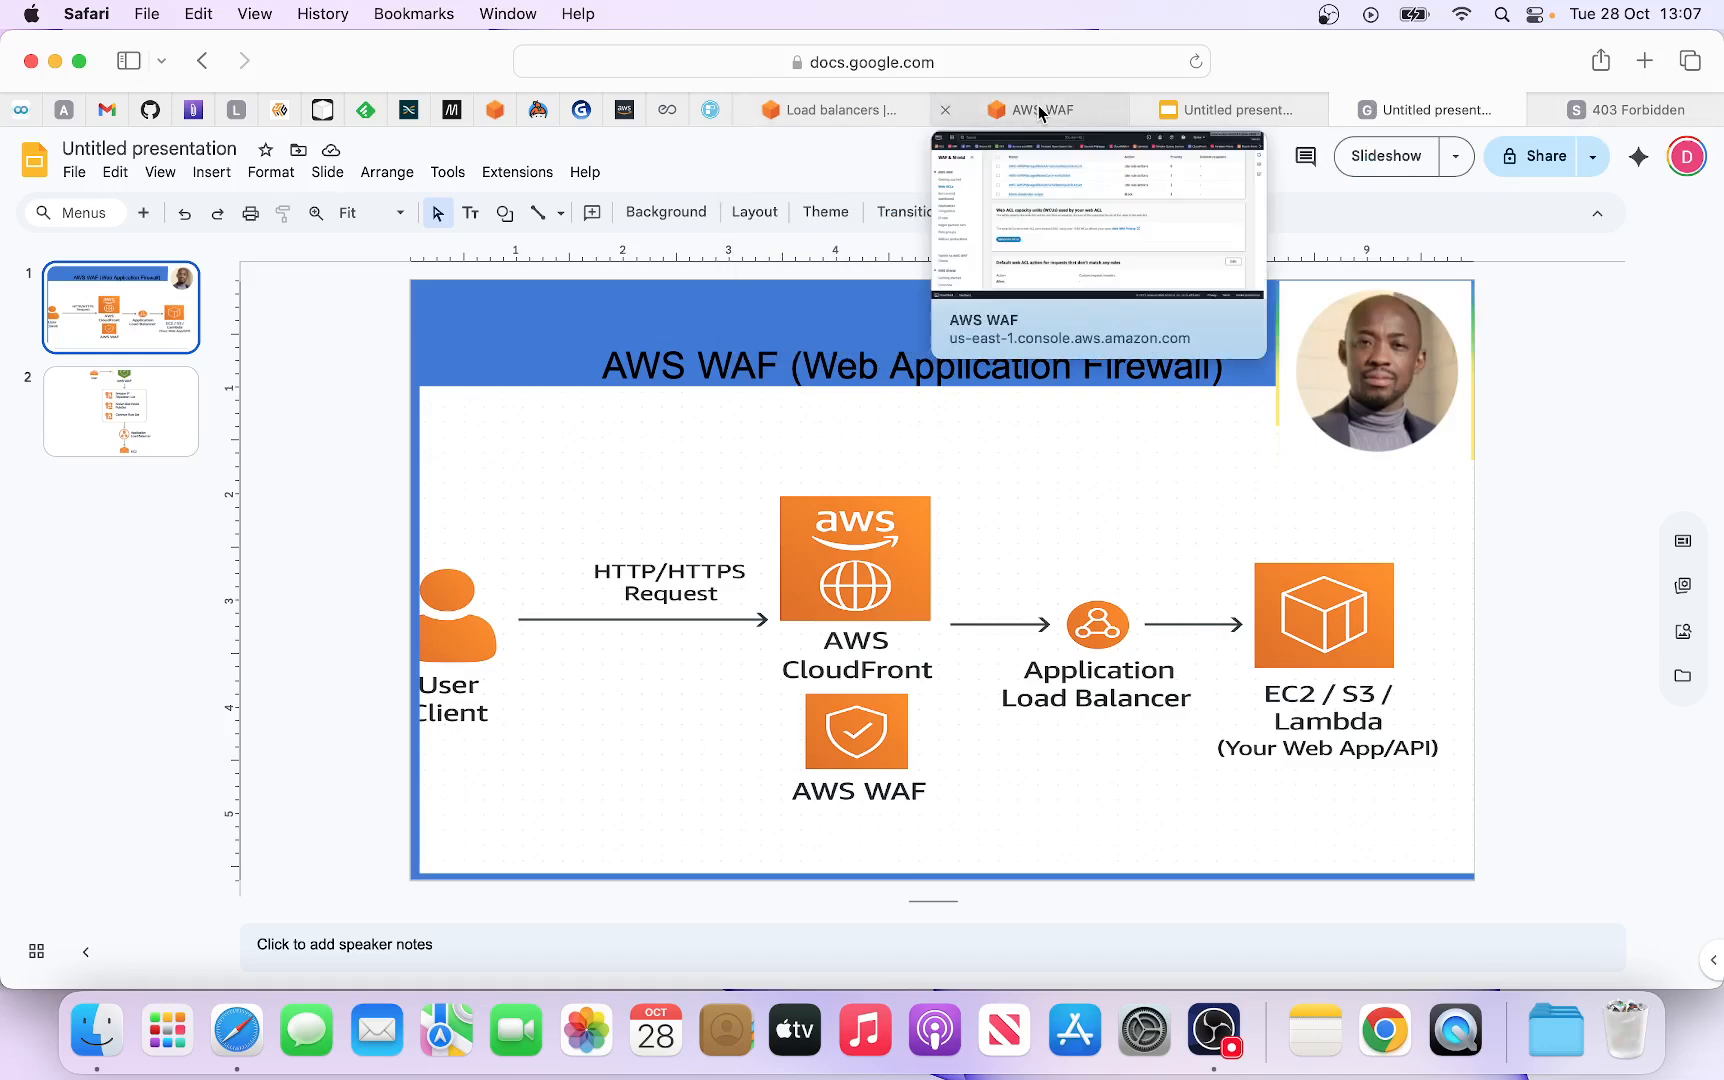
click(1040, 112)
scroll(849, 492, up, 1)
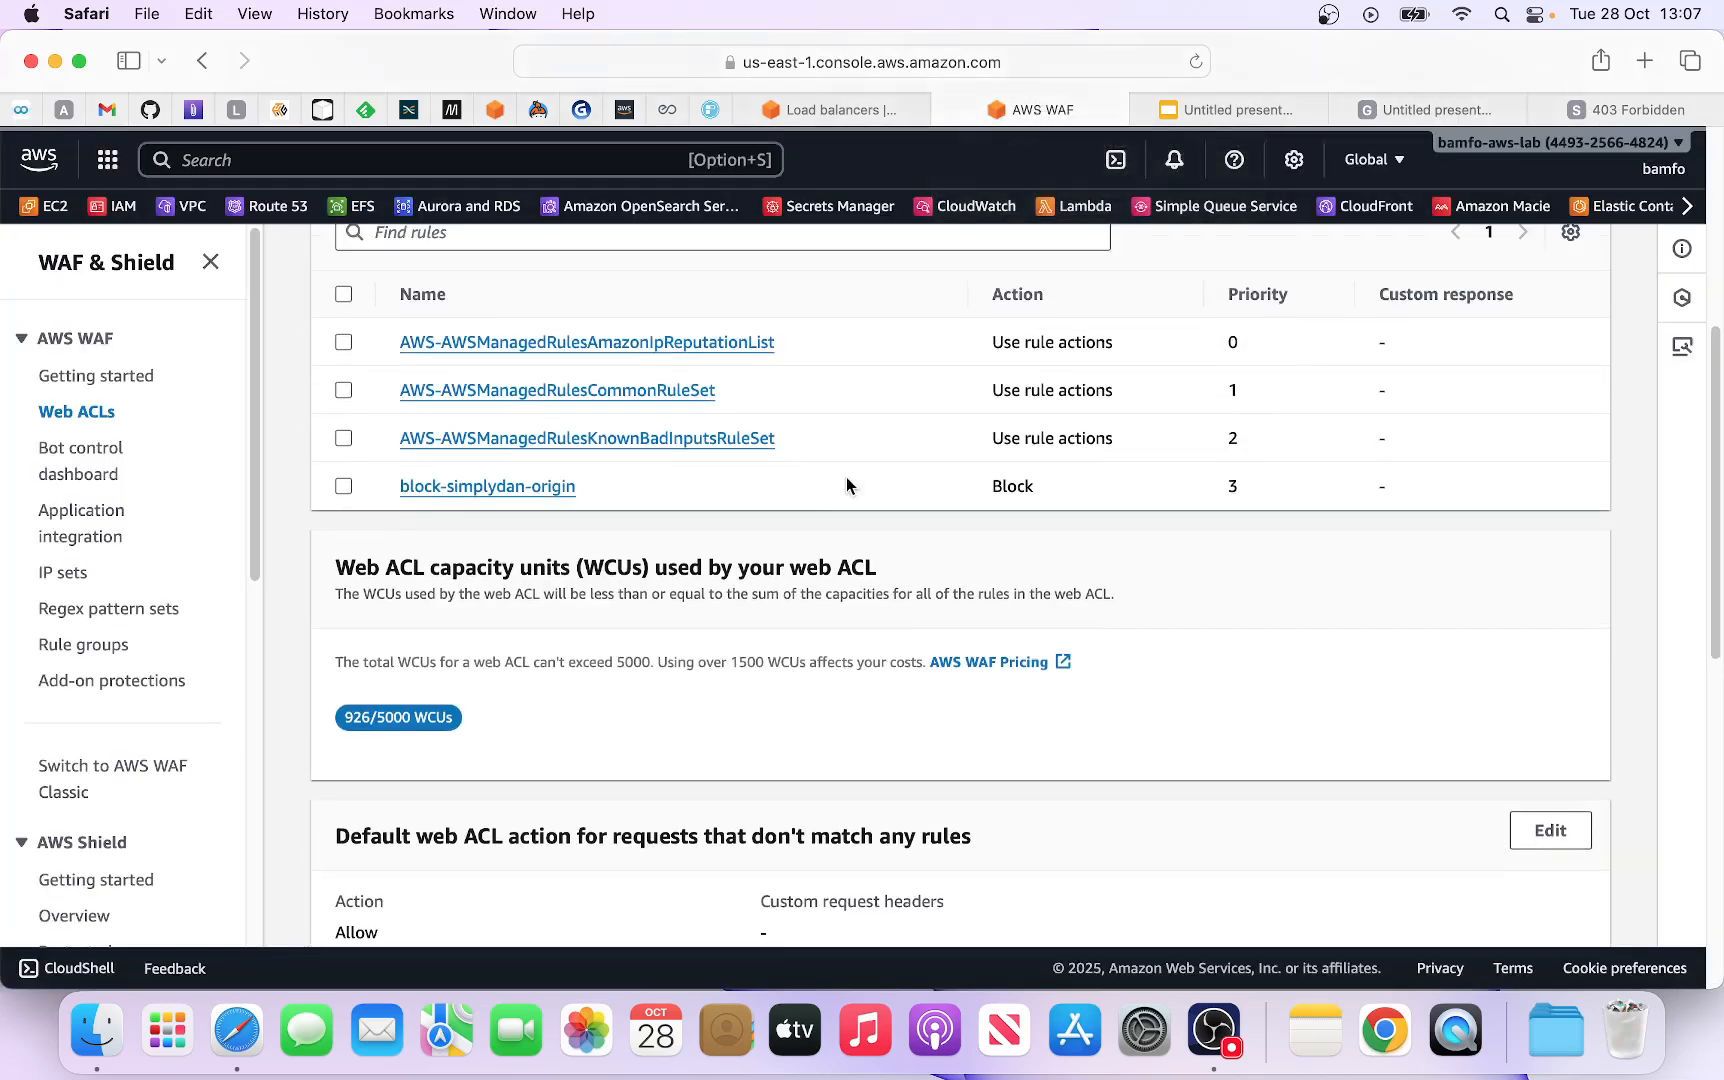
click(344, 487)
click(492, 490)
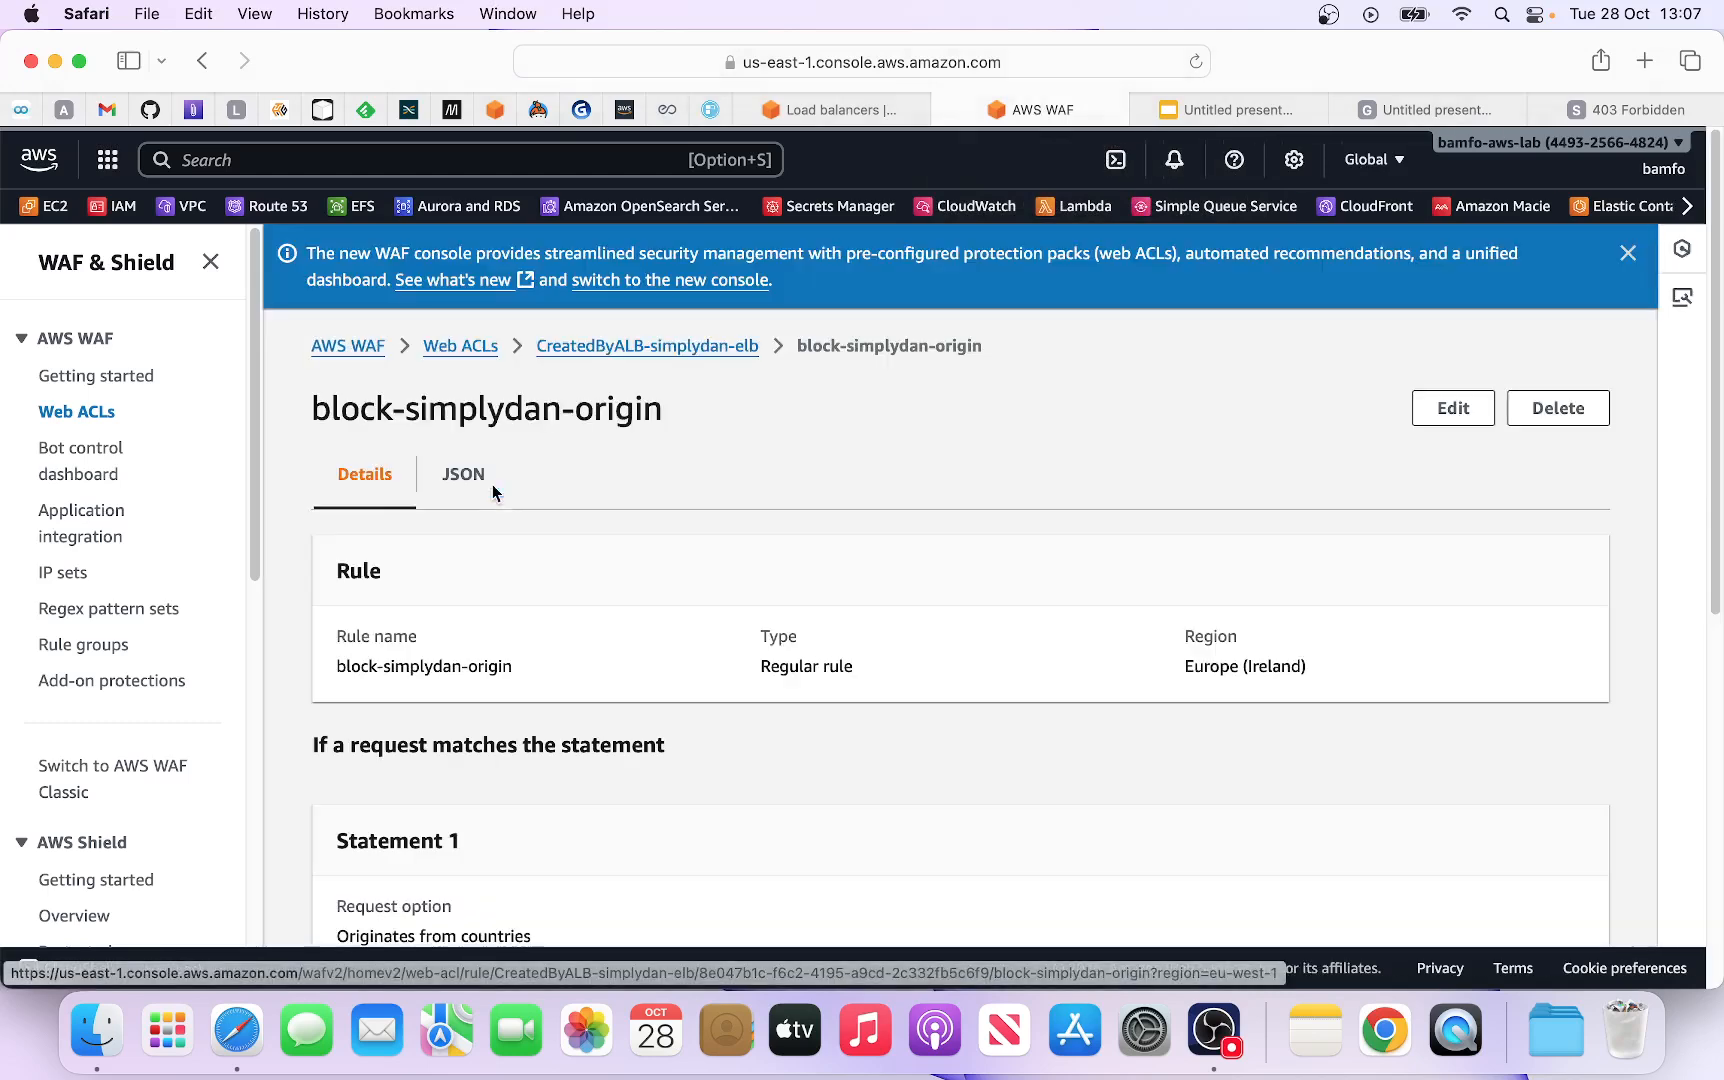
scroll(807, 685, down, 1)
scroll(826, 660, down, 3)
scroll(834, 655, up, 5)
click(1452, 410)
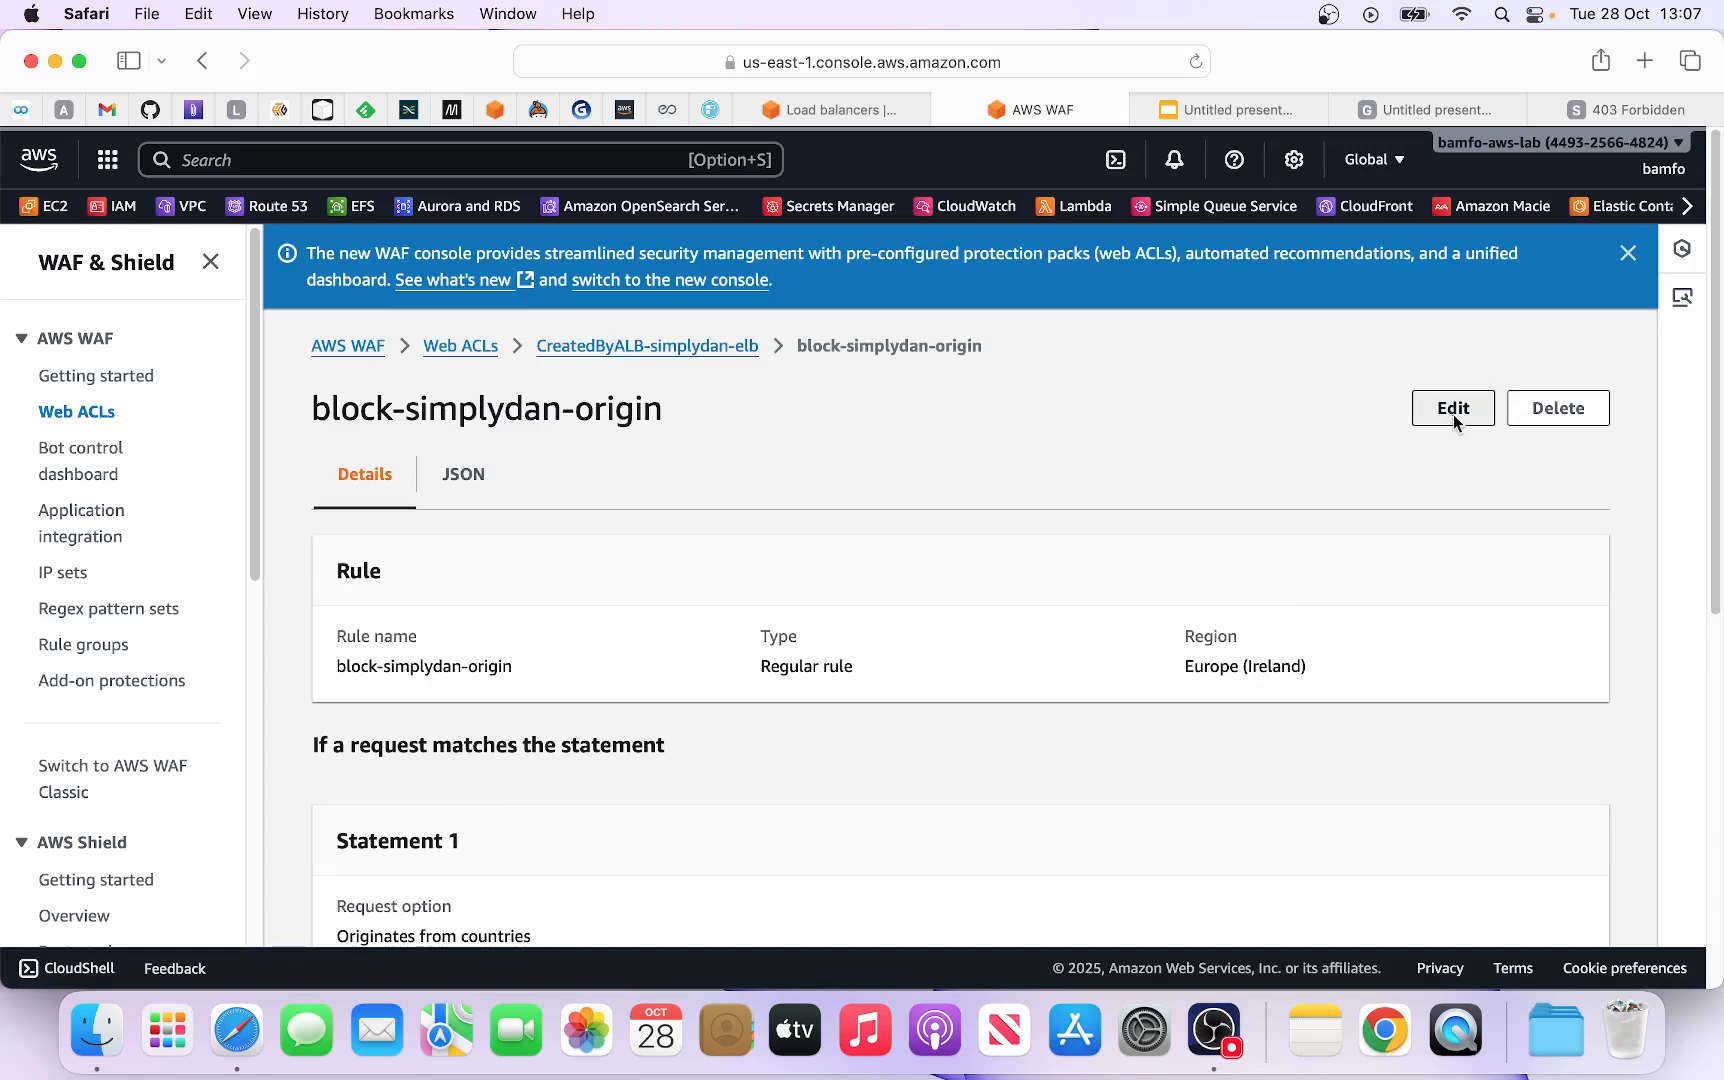
Step: Set the action of the block-simplydan-origin rule to CAPTCHA for requests from the United Kingdom and save the rule
scroll(572, 535, down, 4)
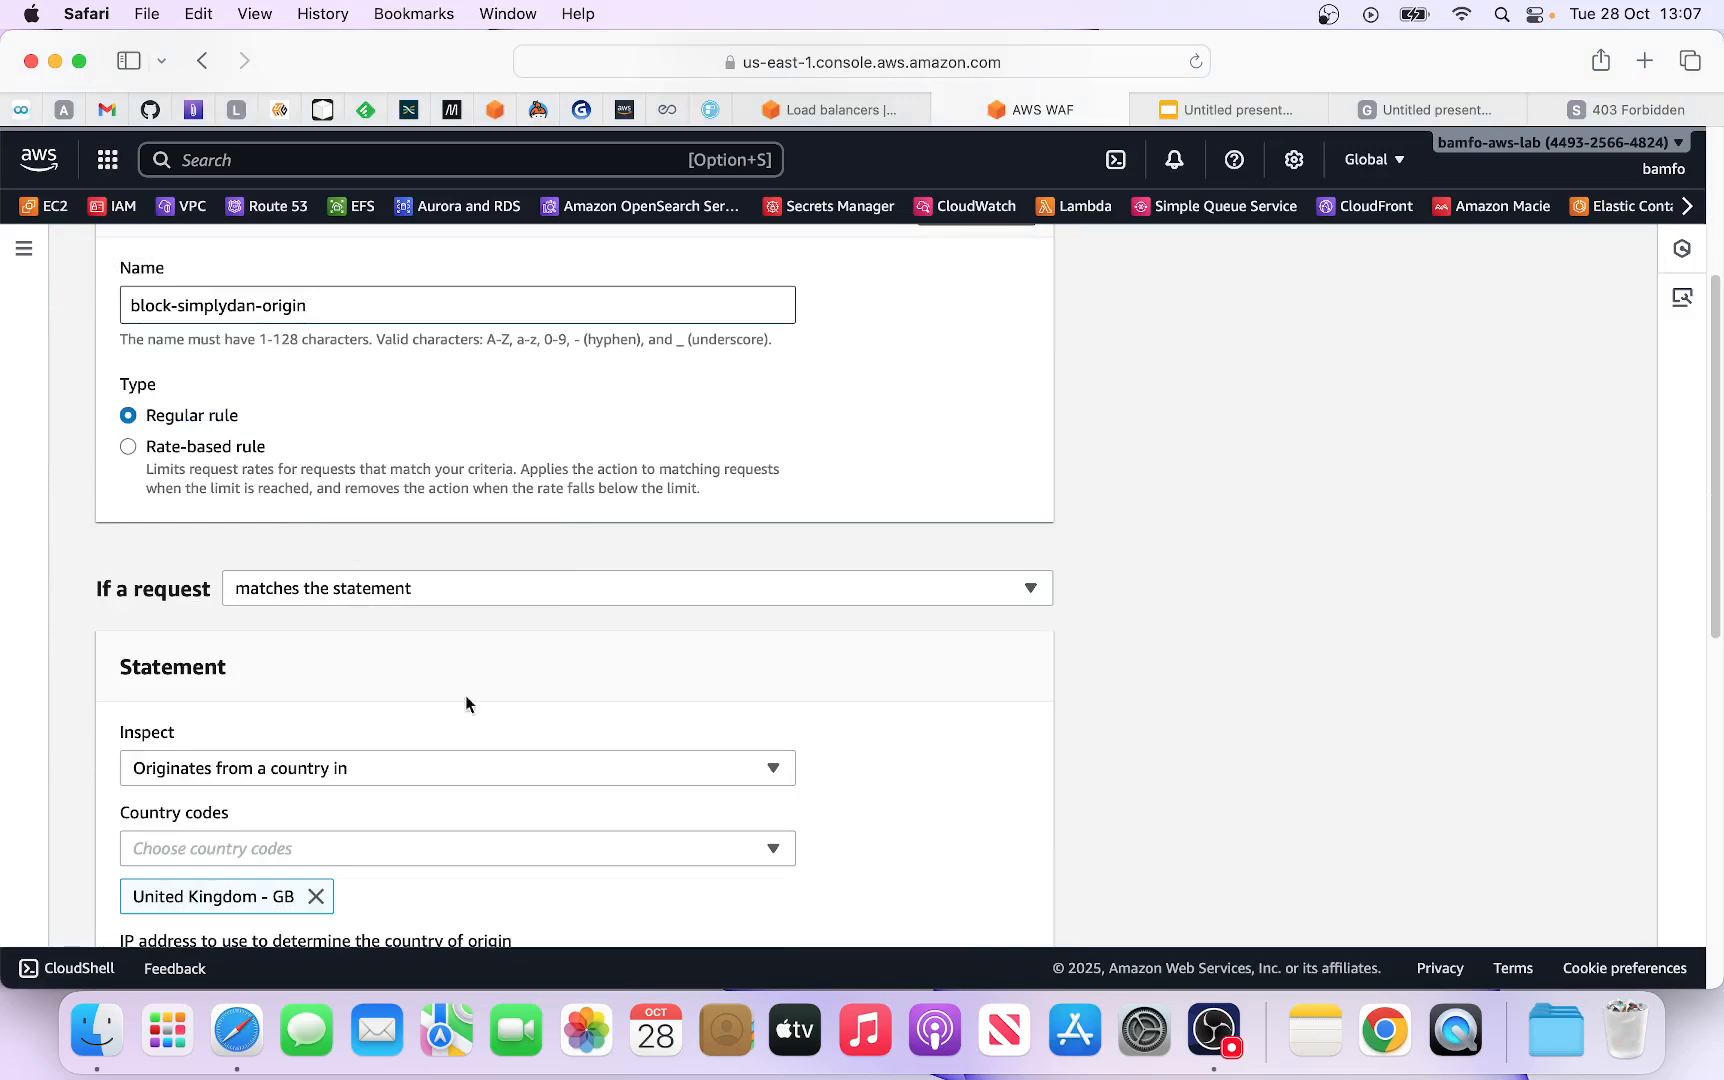
scroll(492, 711, down, 3)
scroll(427, 677, down, 5)
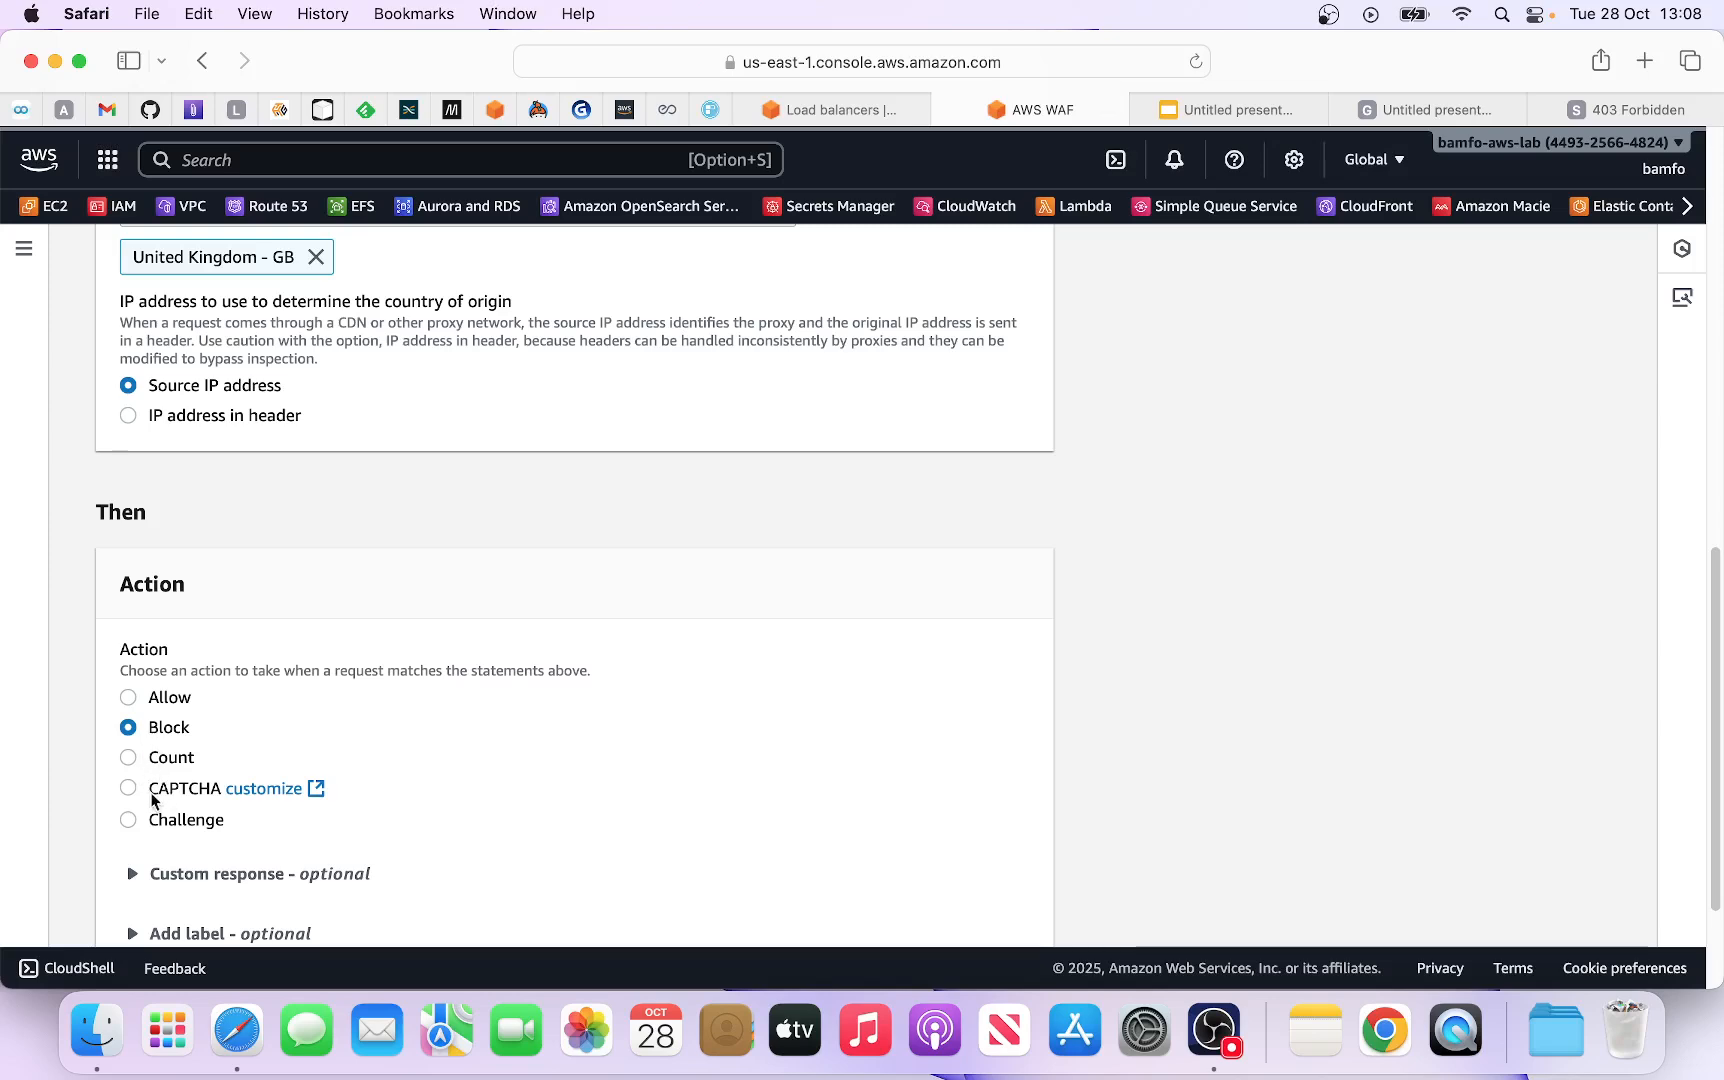
scroll(128, 788, up, 4)
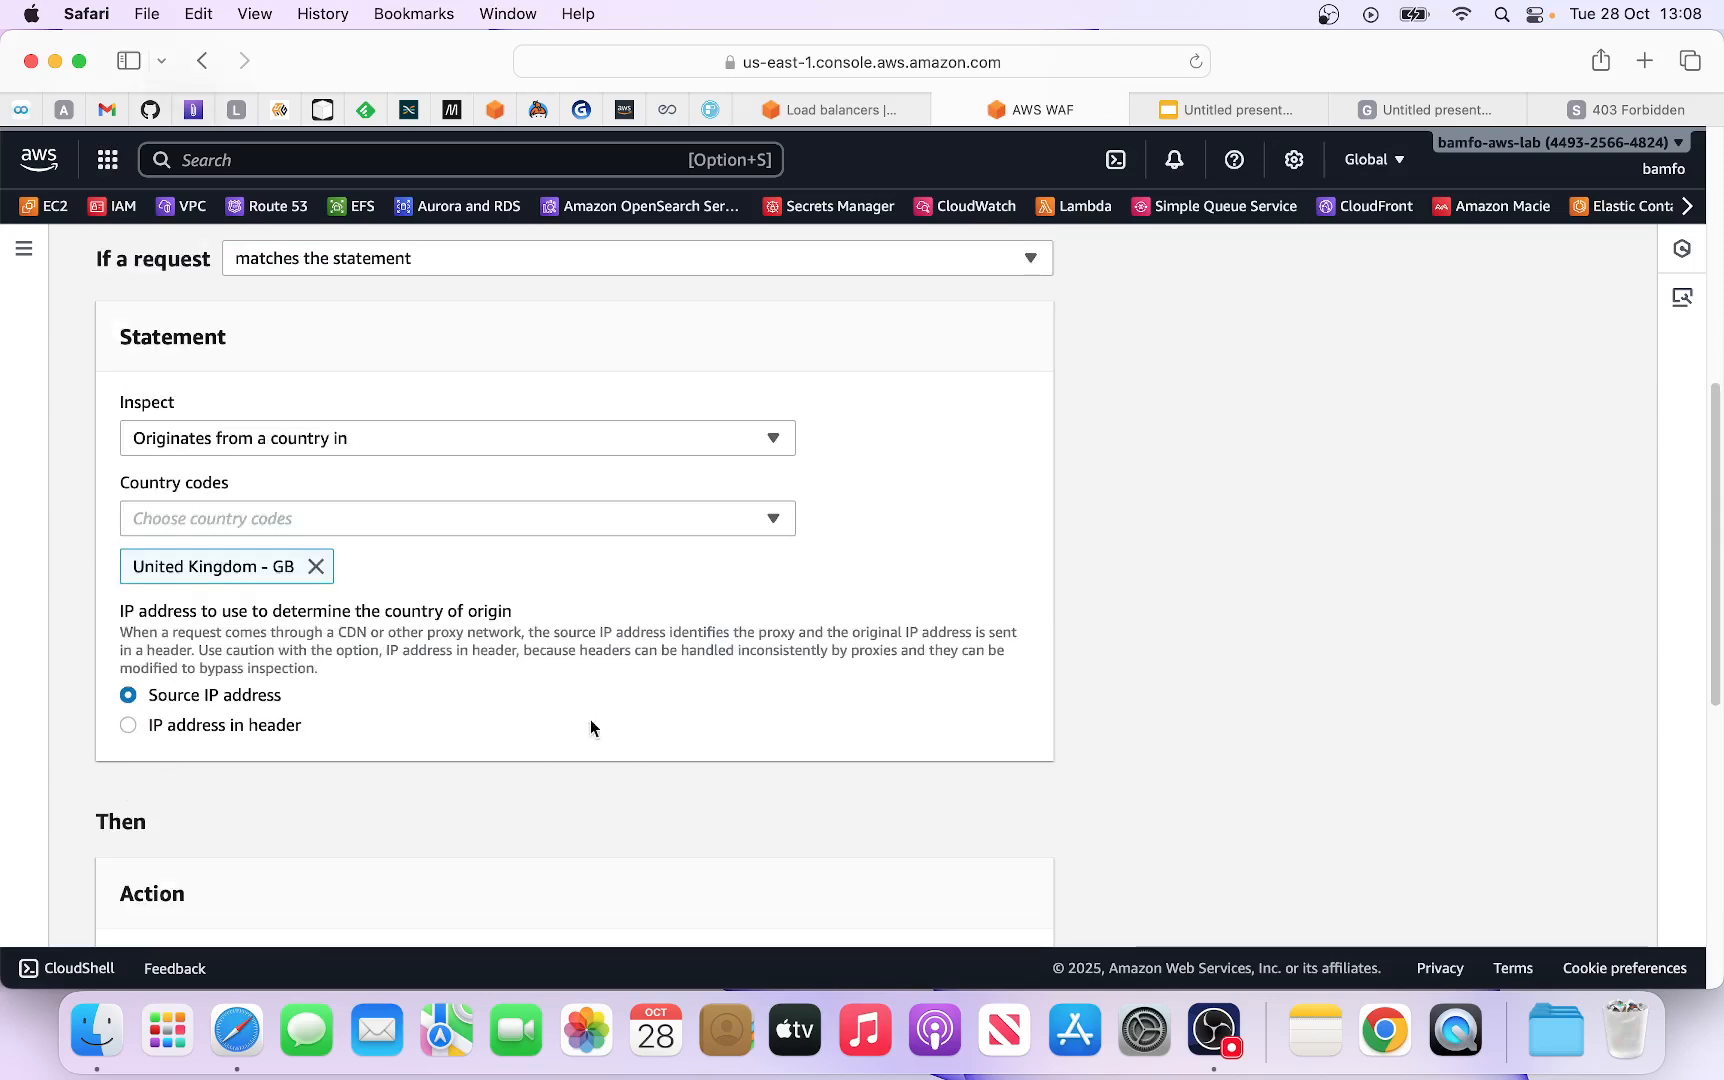
scroll(469, 776, down, 6)
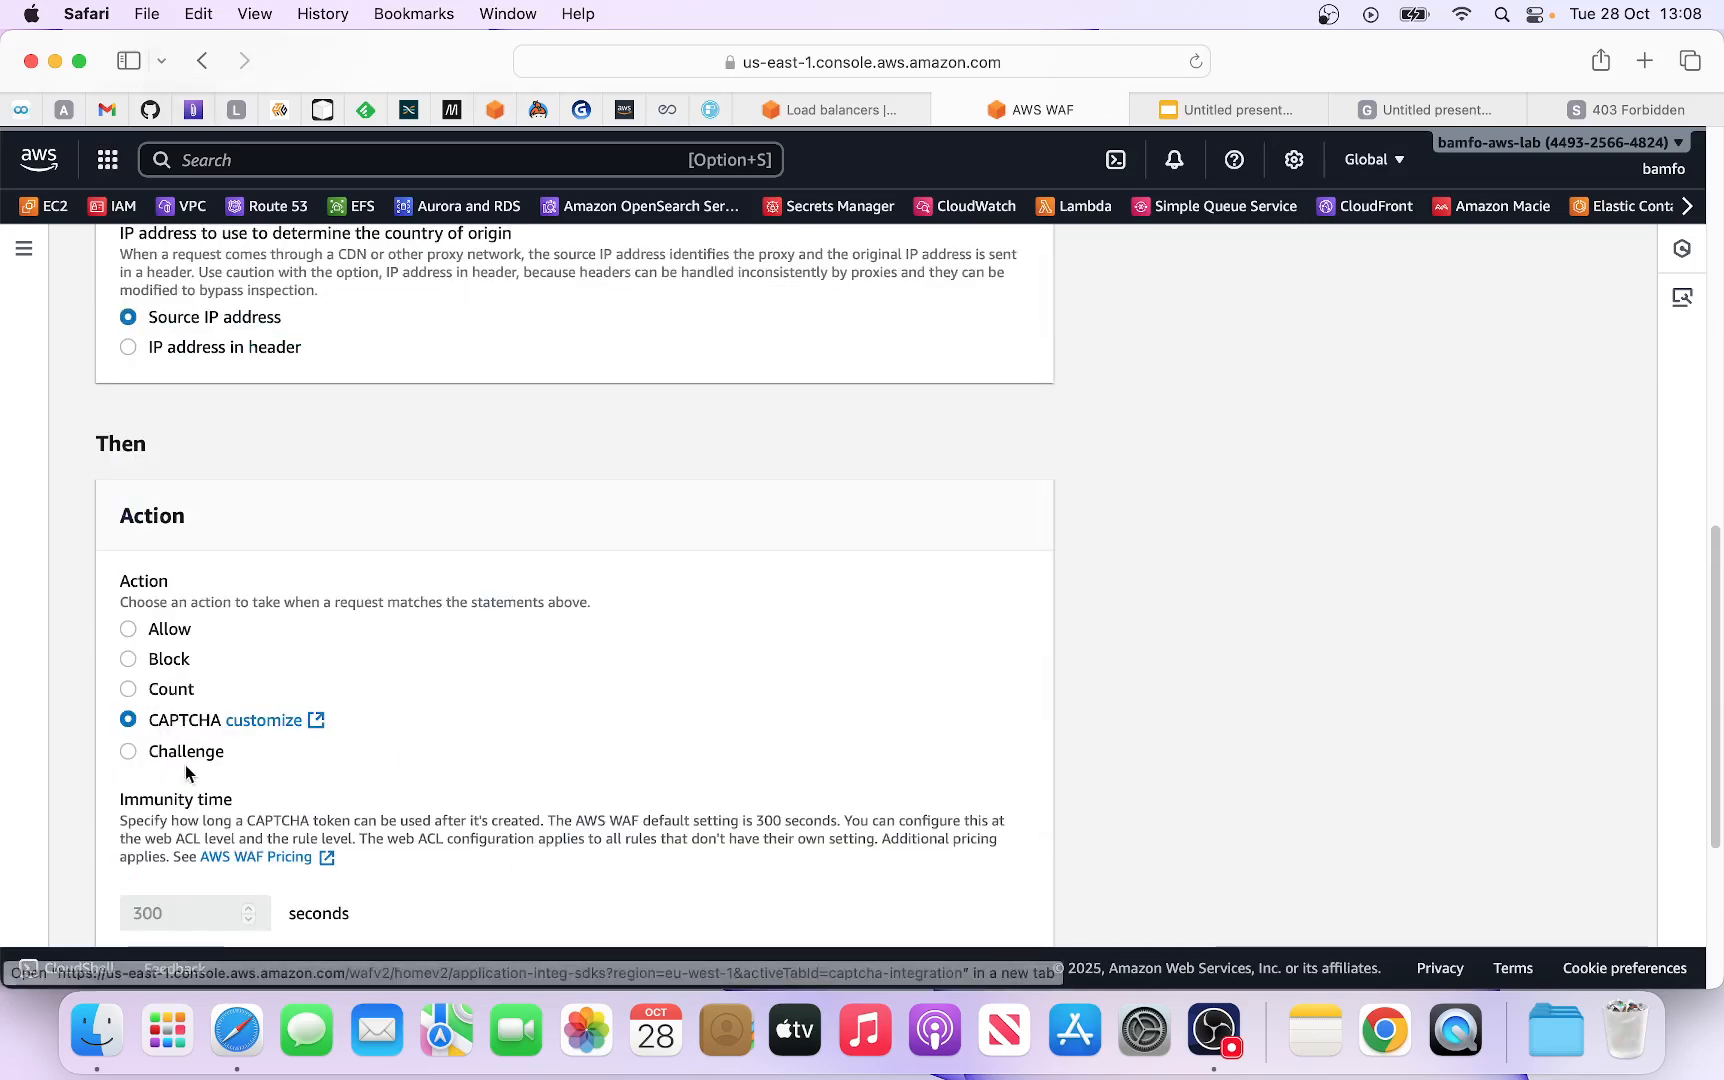
scroll(672, 728, down, 2)
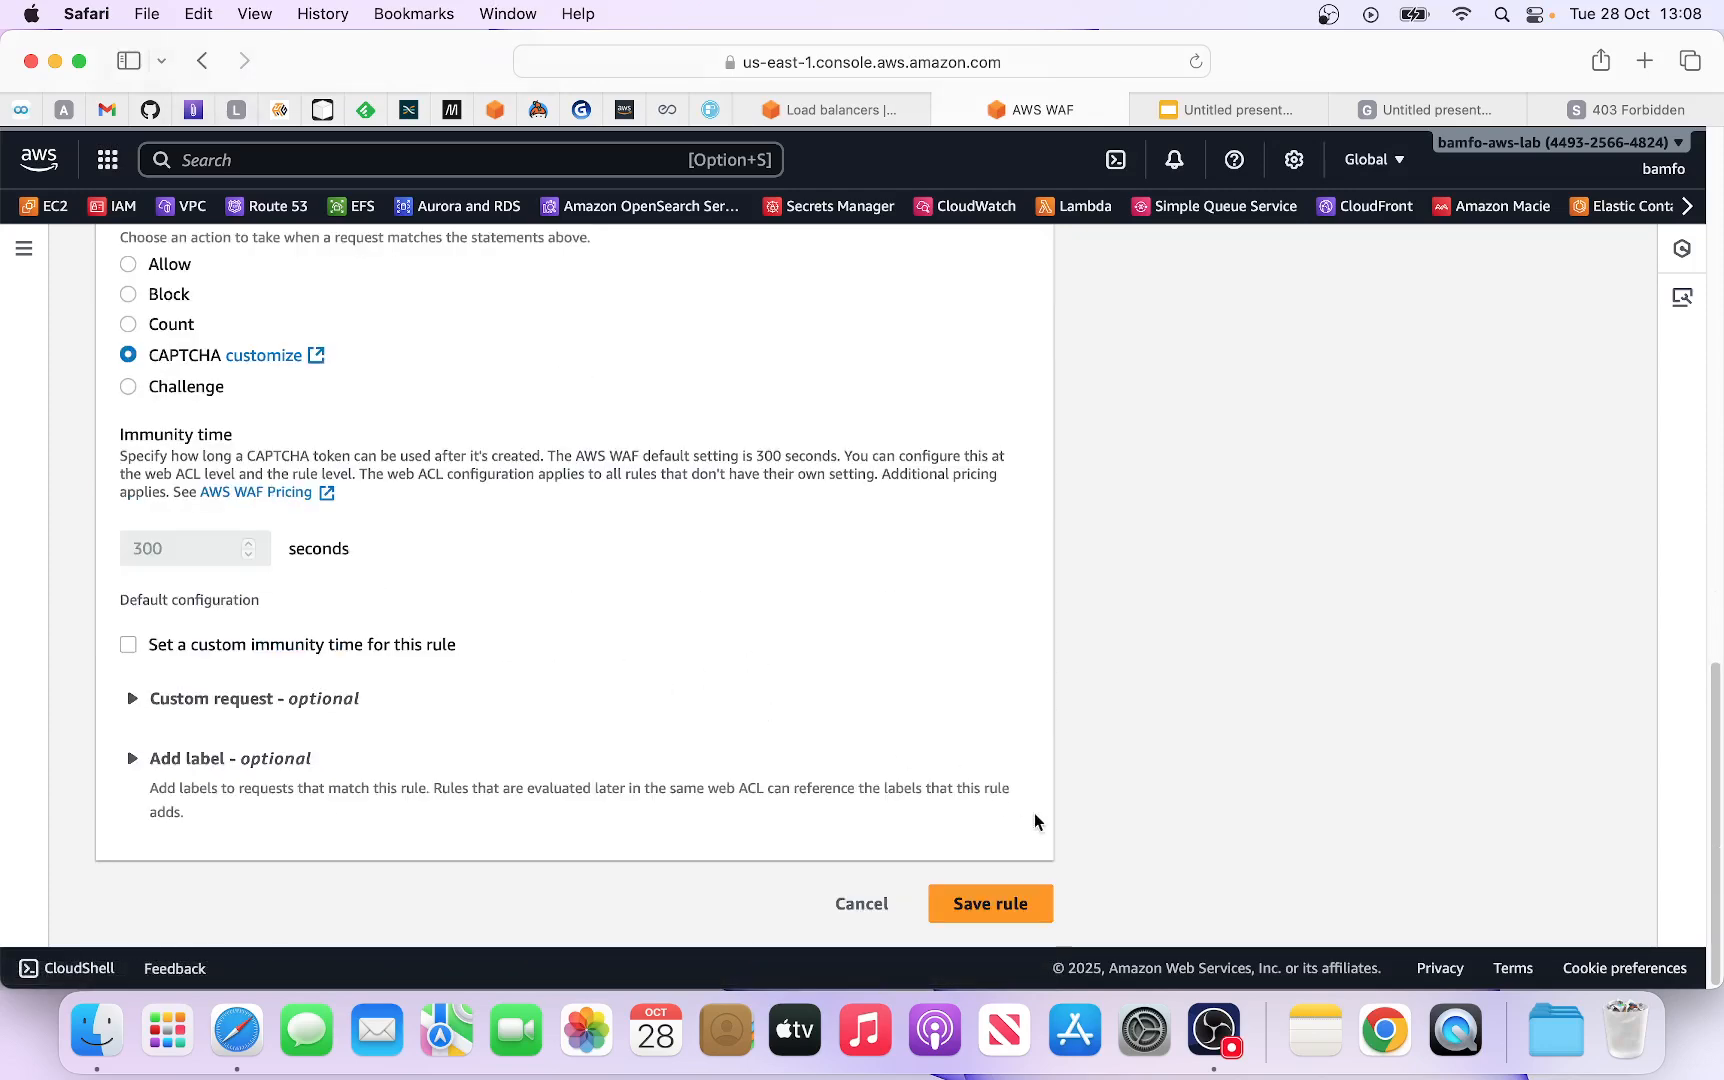
click(1008, 904)
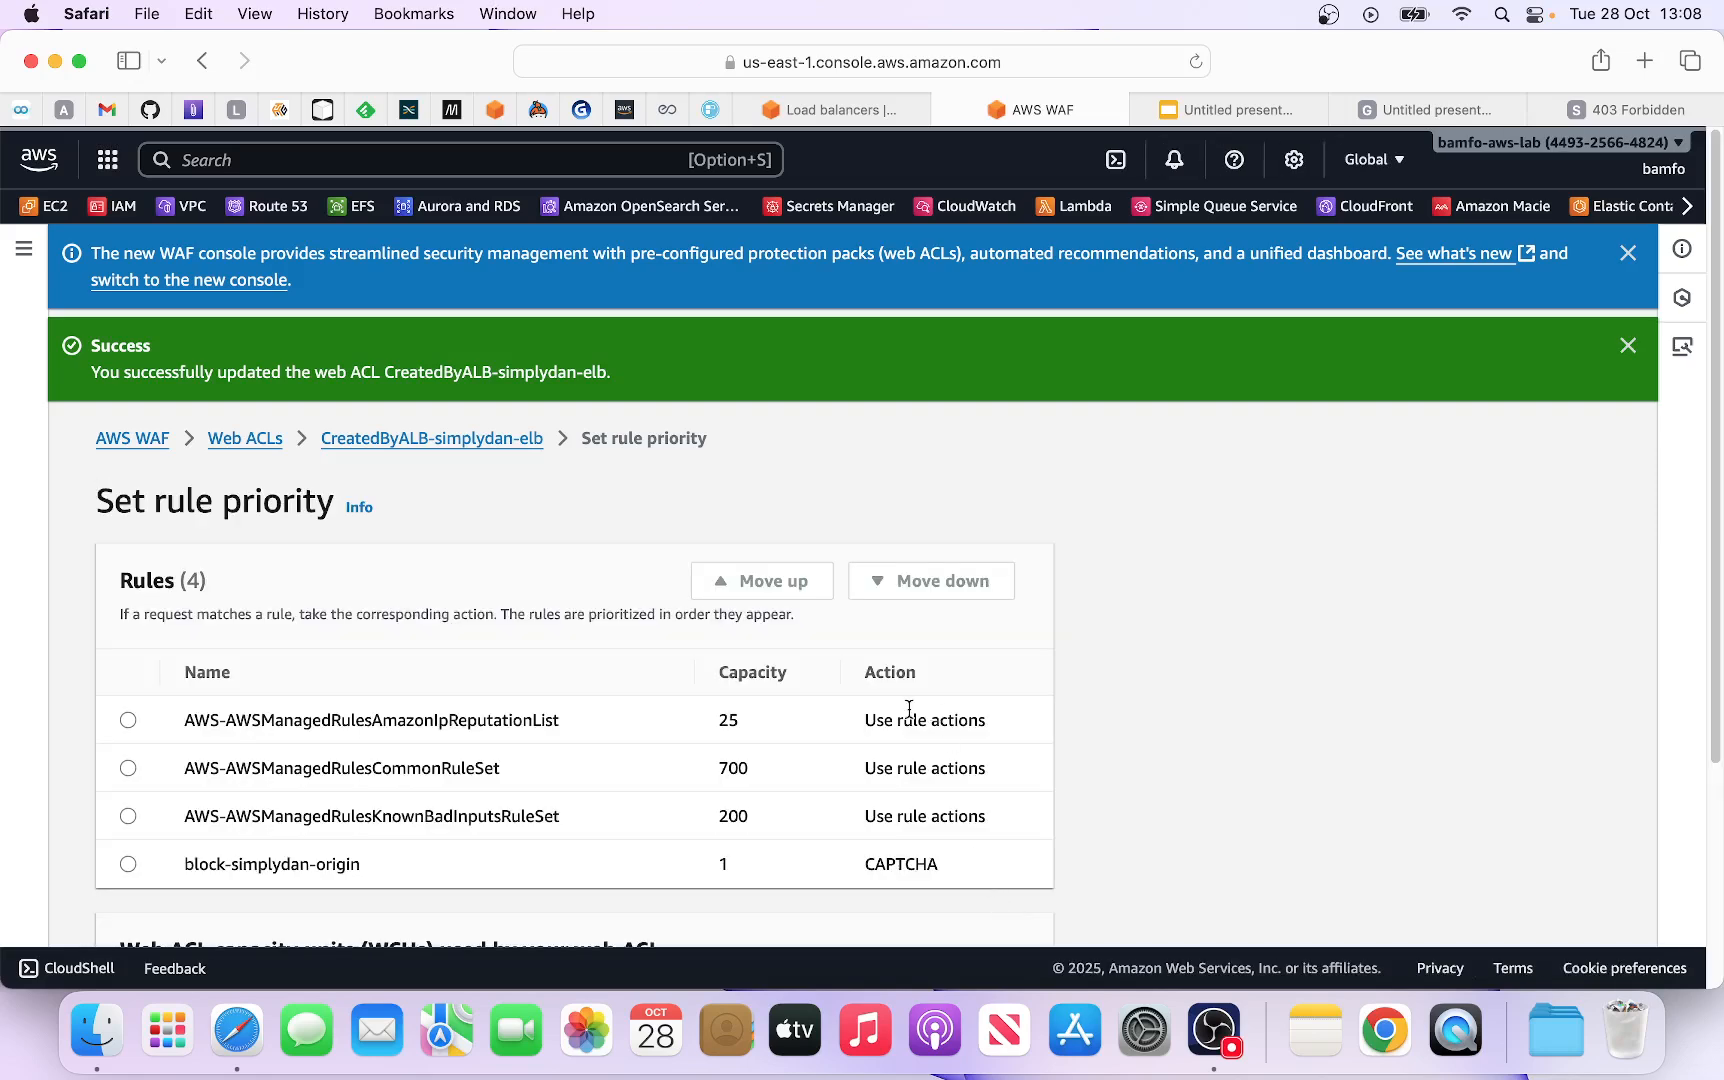
Step: Save the rule priority in its existing order and check the block-simplydan-origin action in the web ACL's rules list
scroll(1197, 704, down, 3)
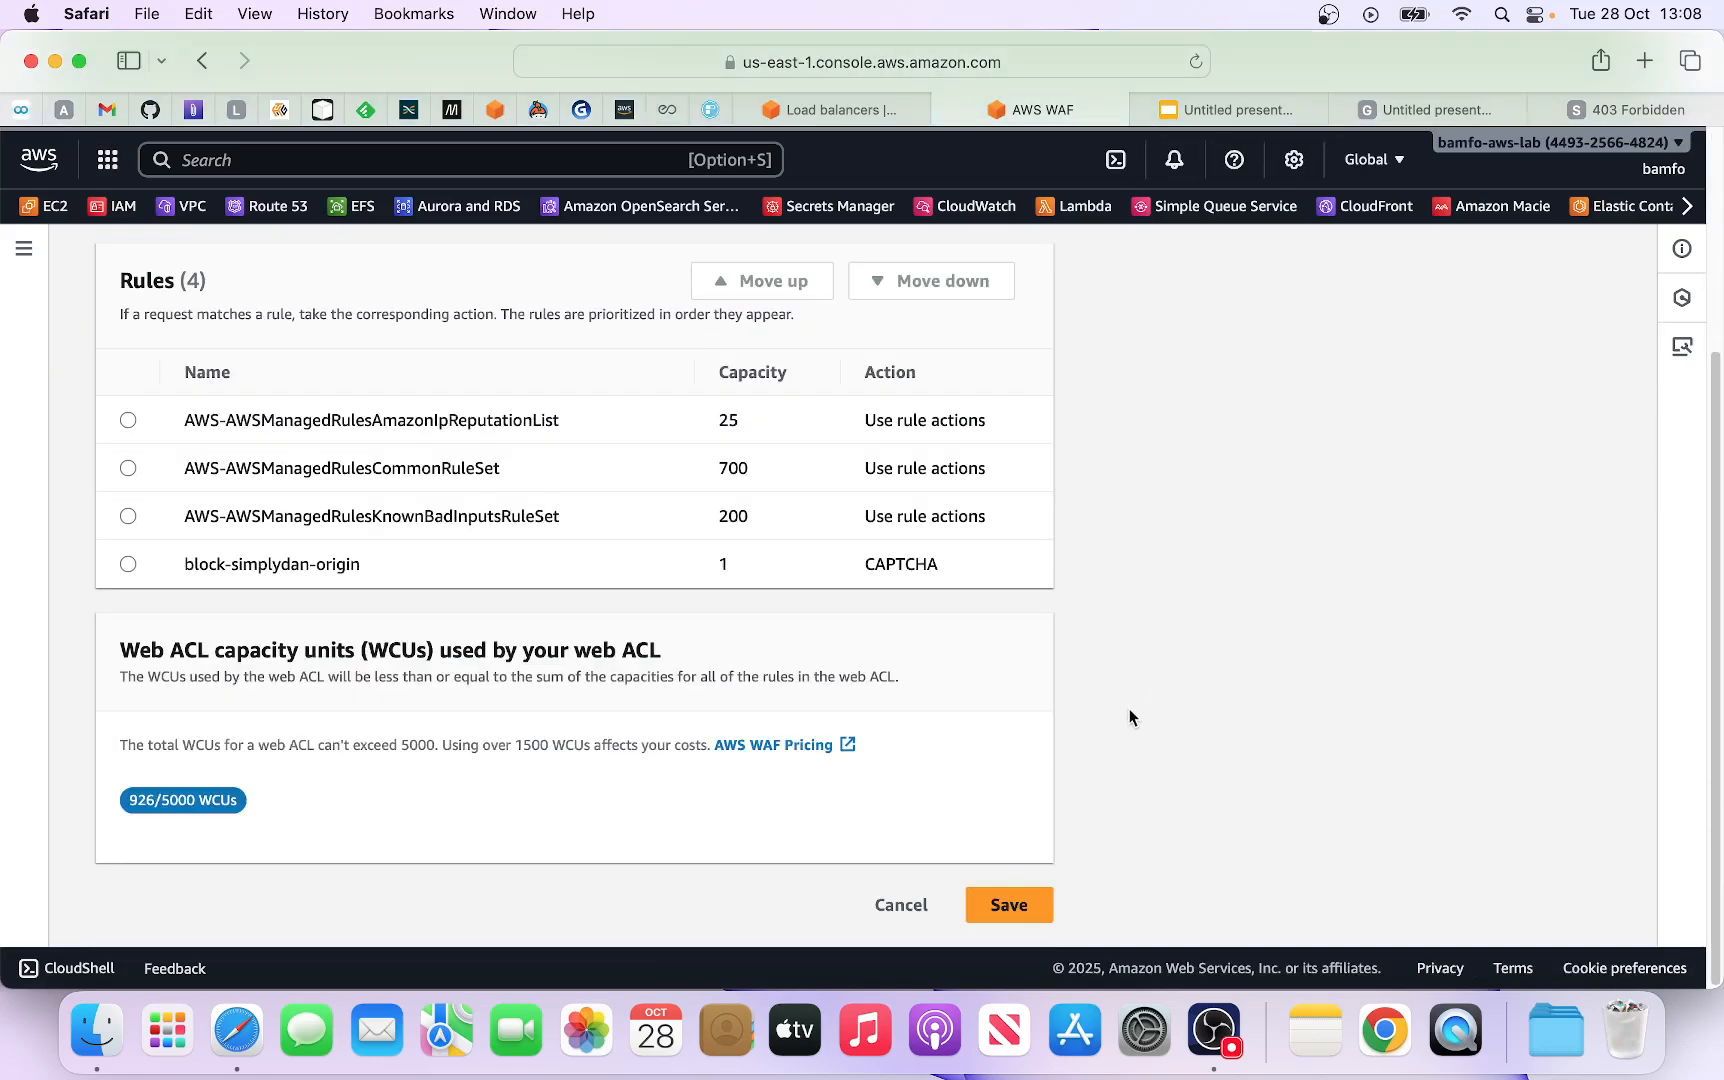
click(1008, 903)
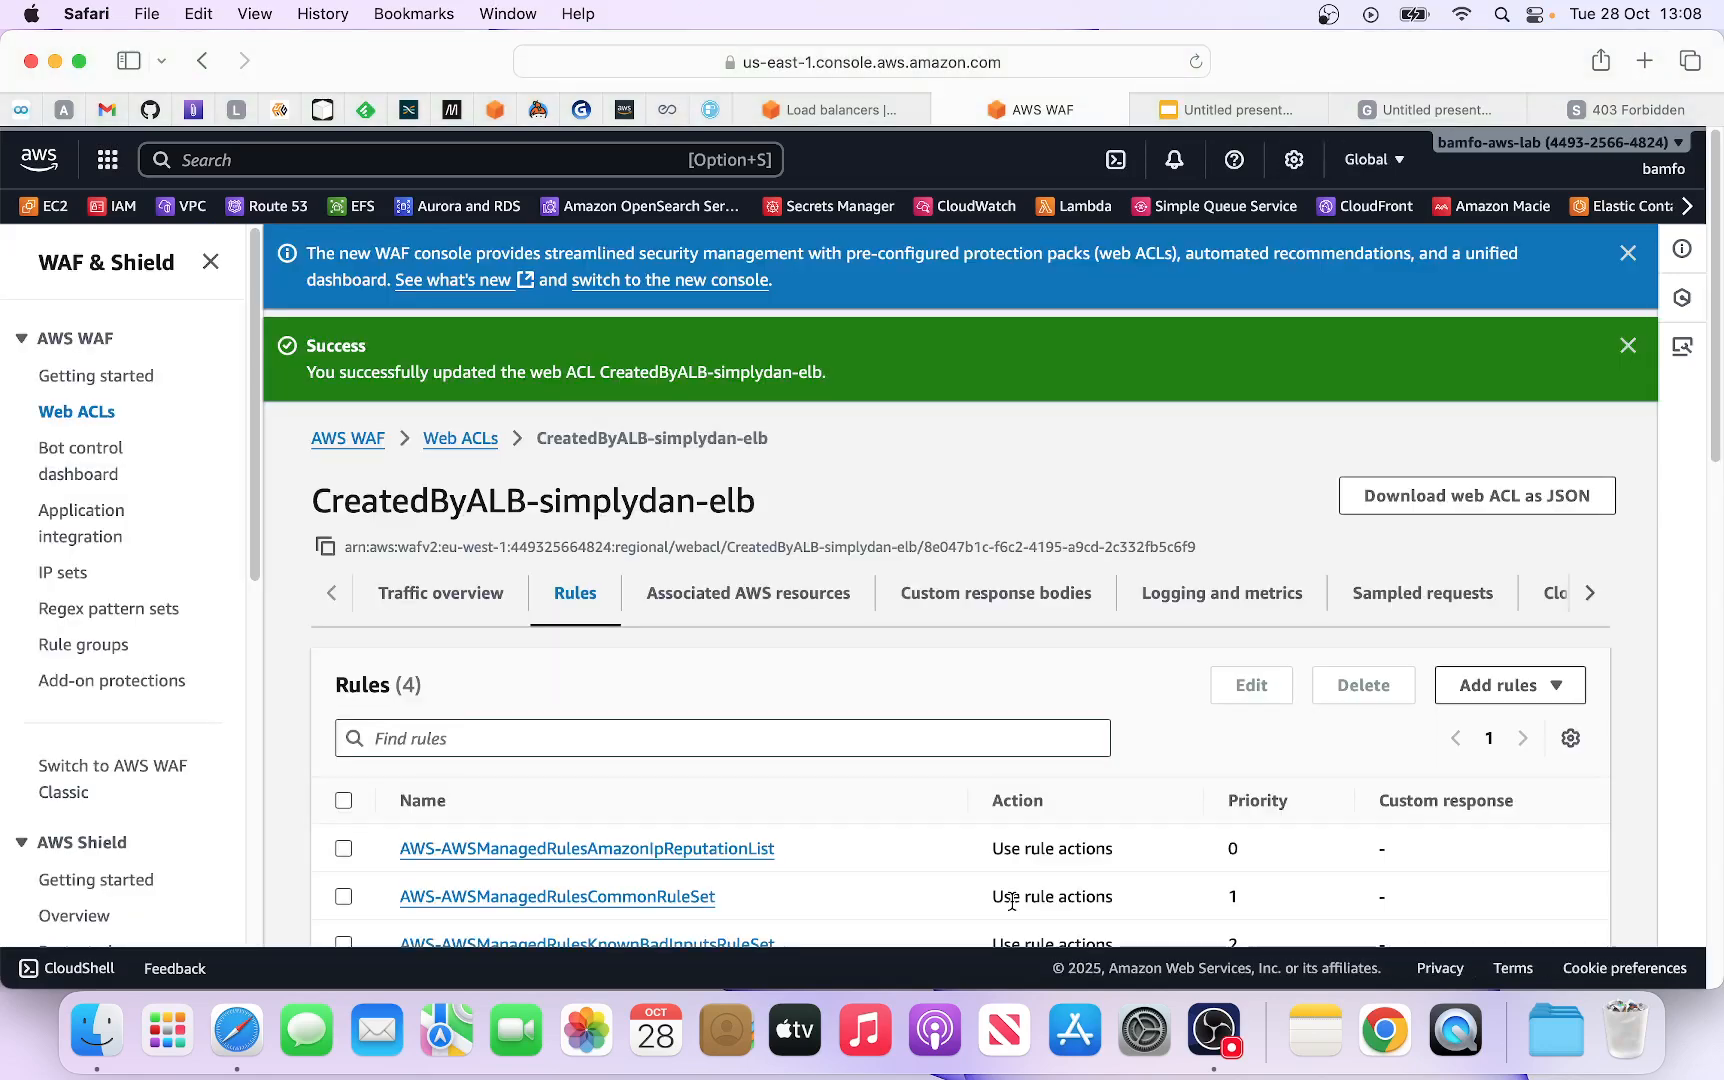
scroll(942, 738, down, 4)
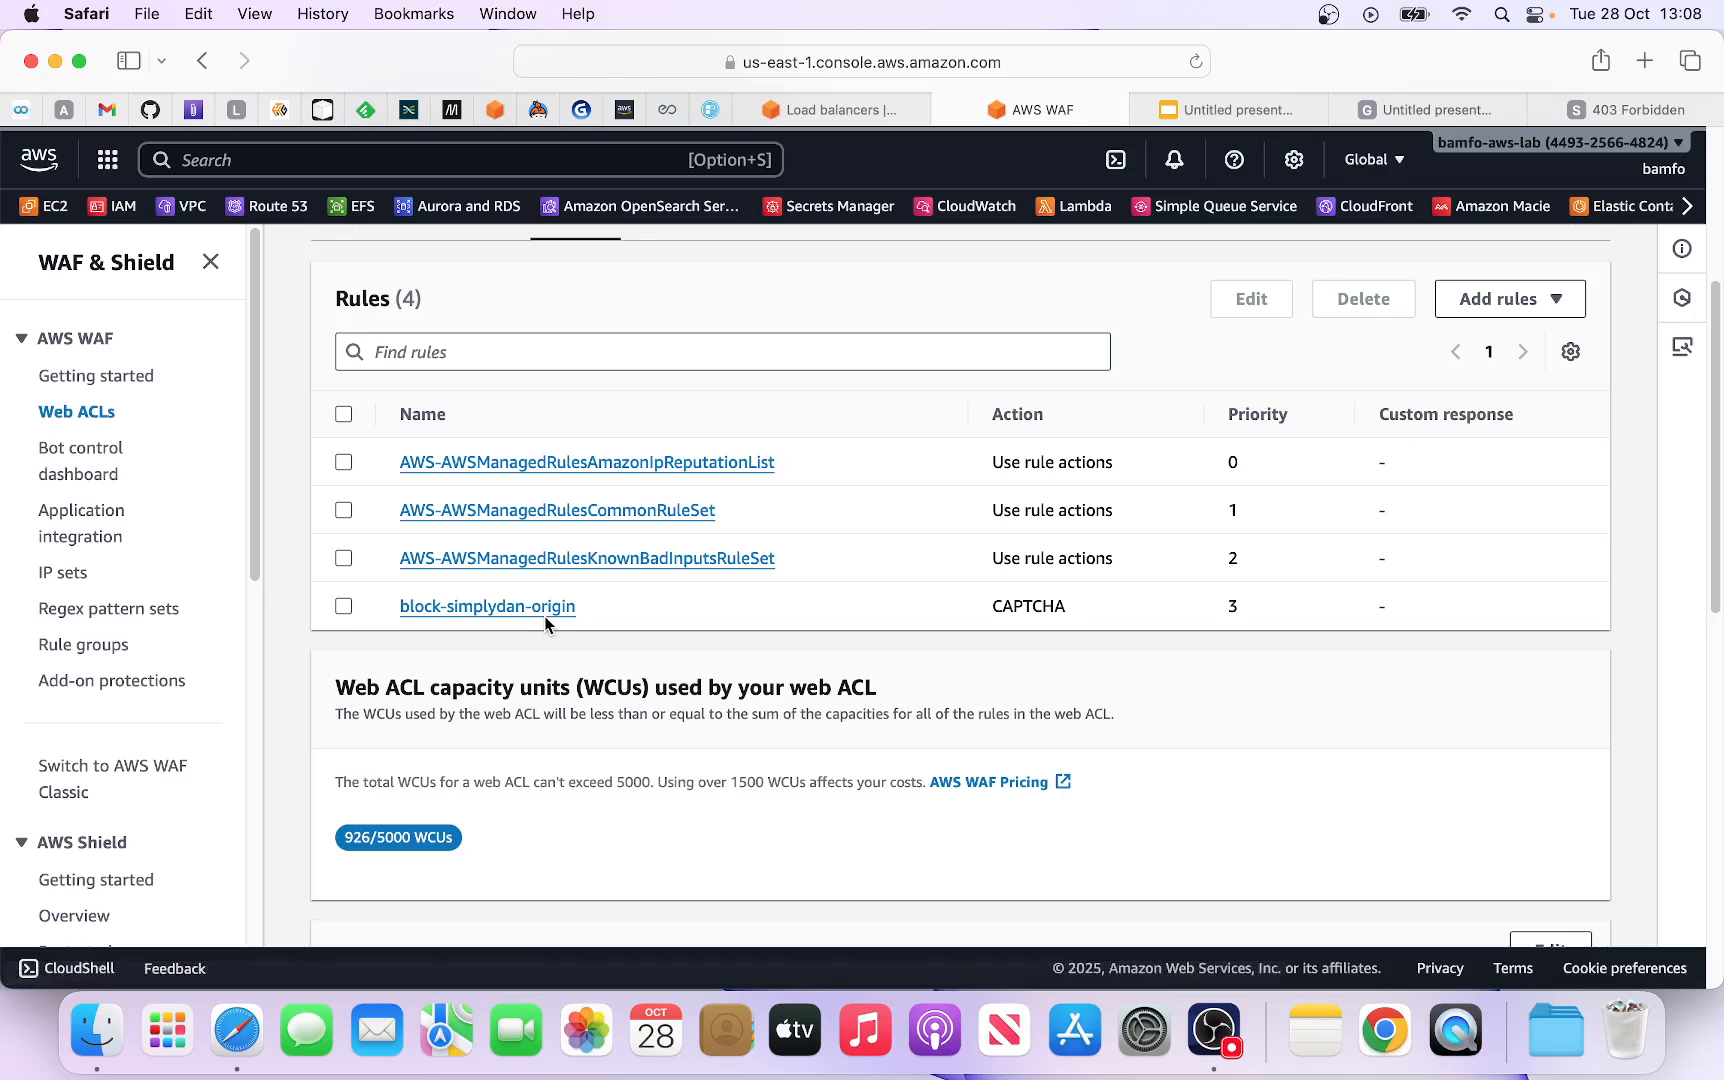
Step: Reload the load balancer's web page and begin its human verification check
click(1628, 112)
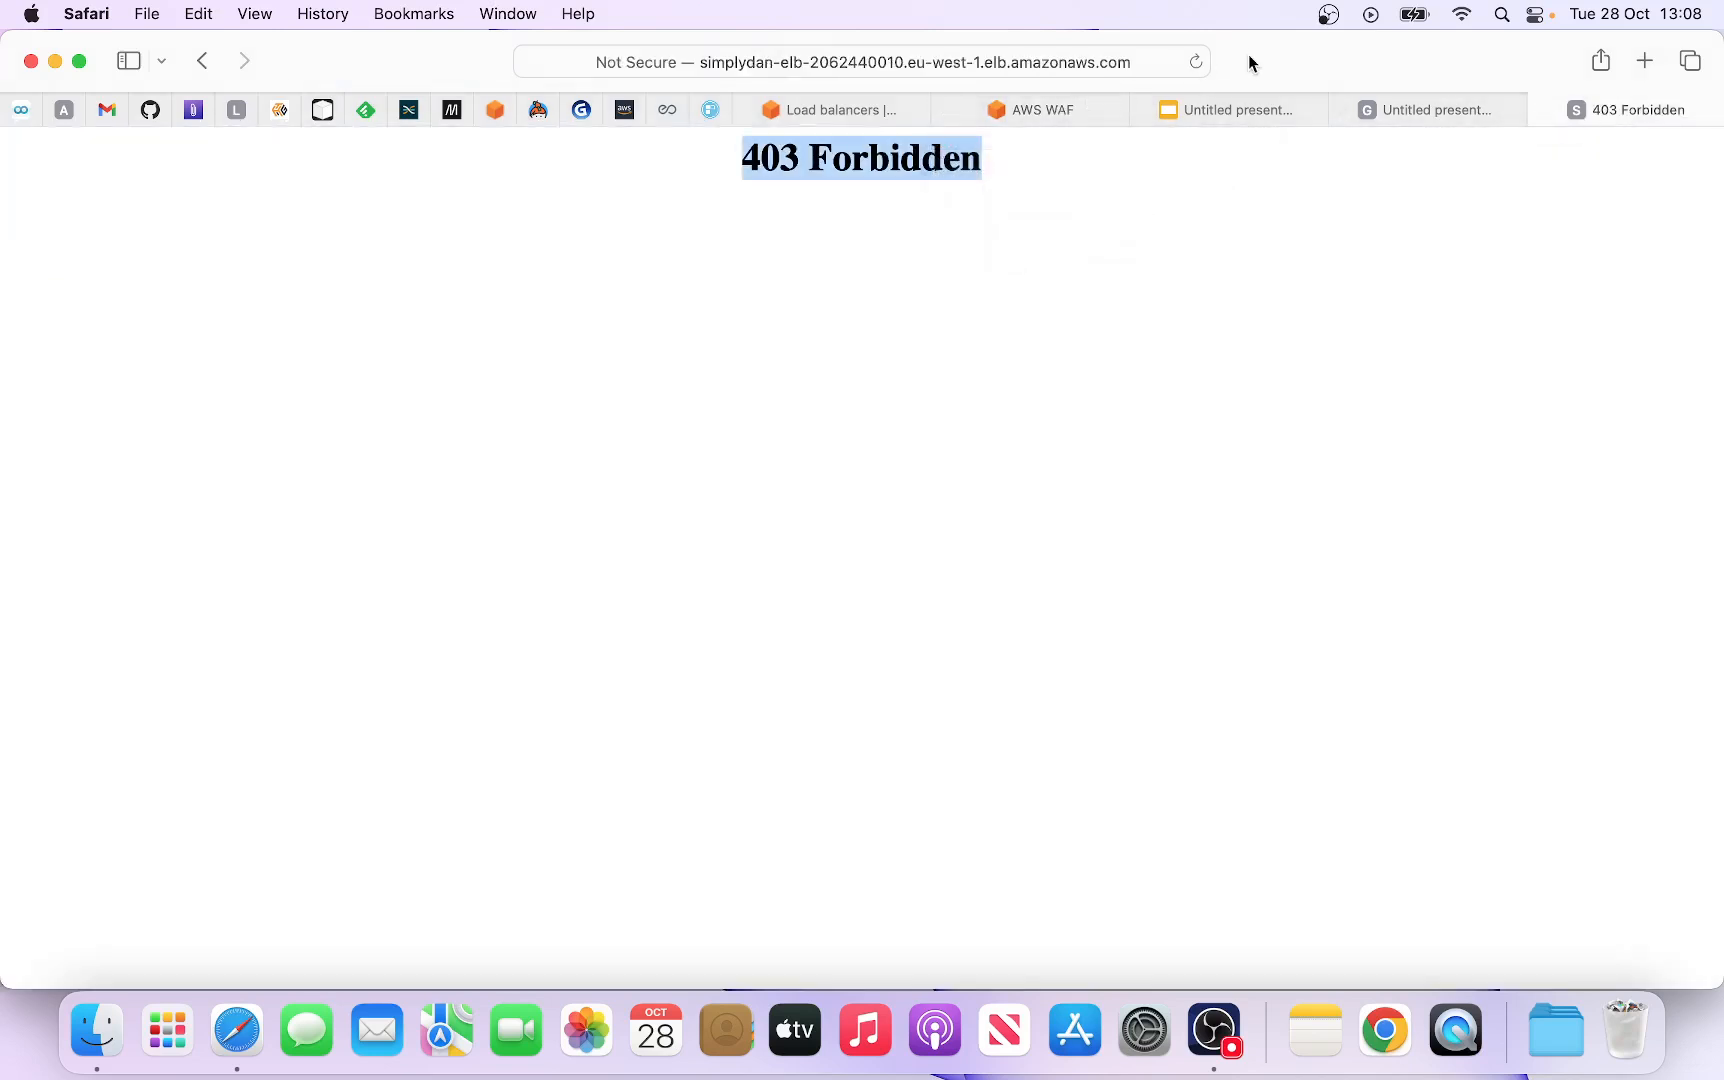
click(1197, 61)
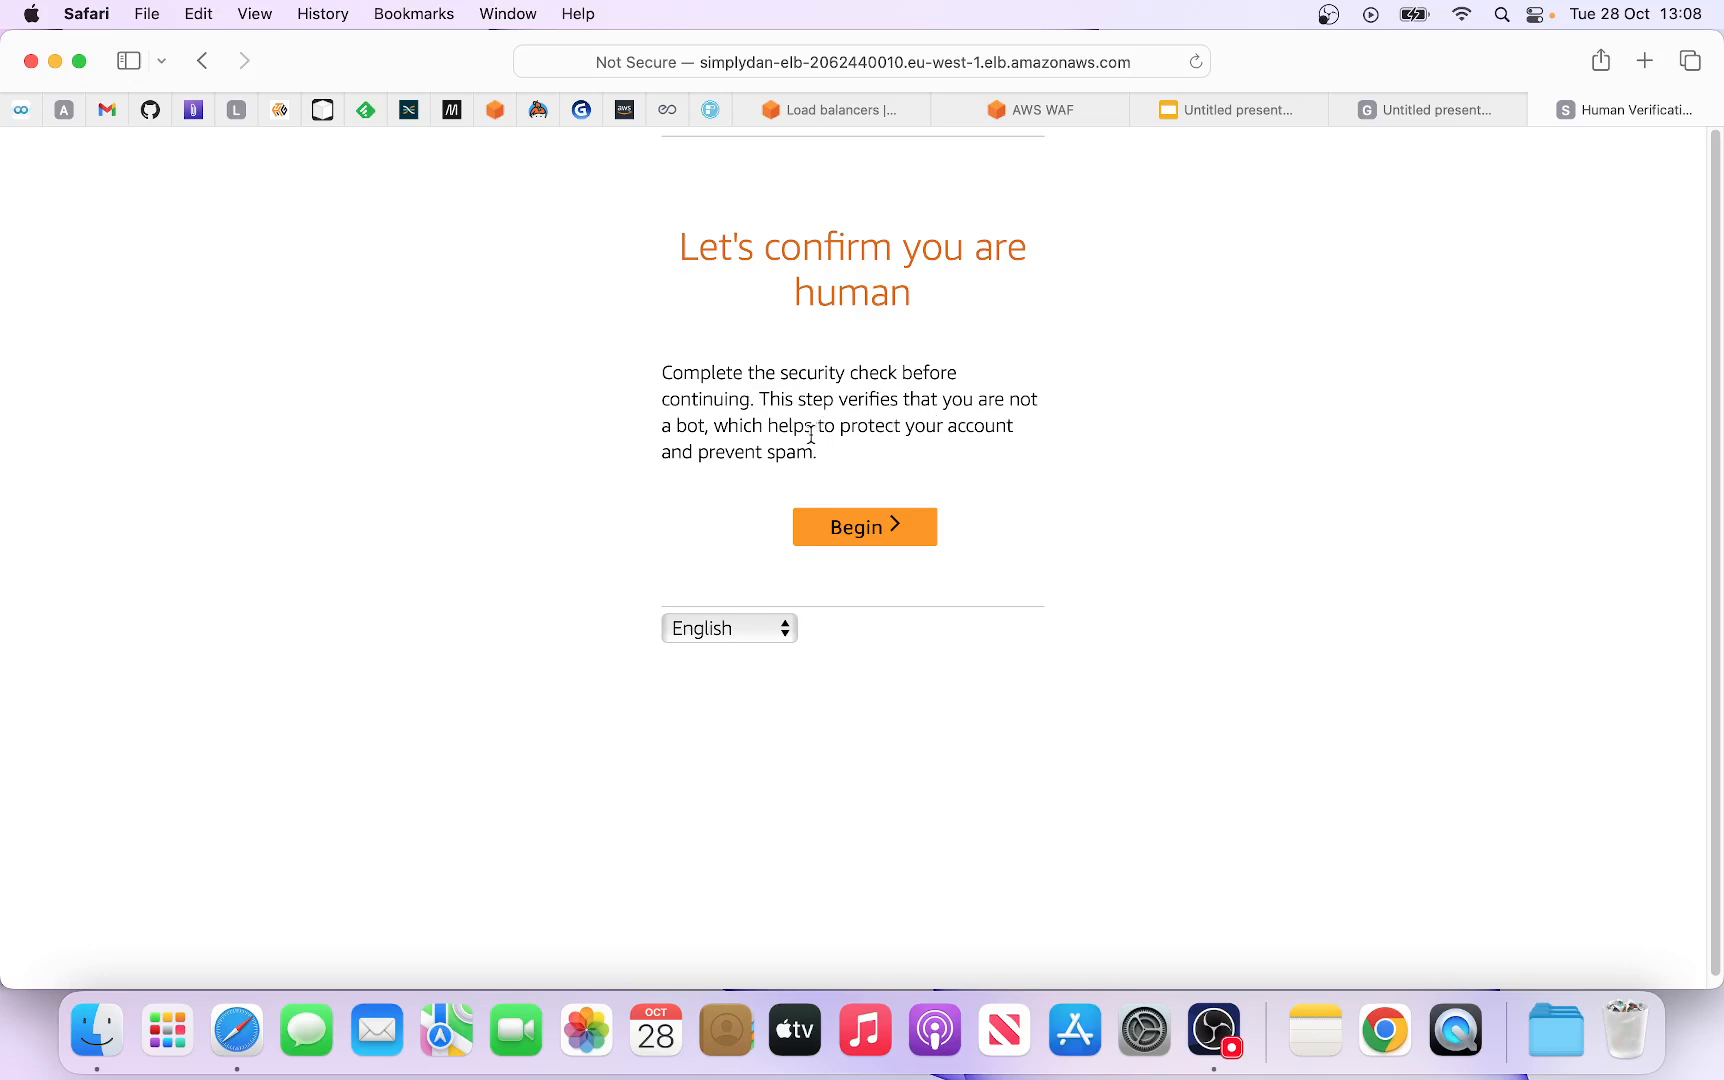
click(898, 540)
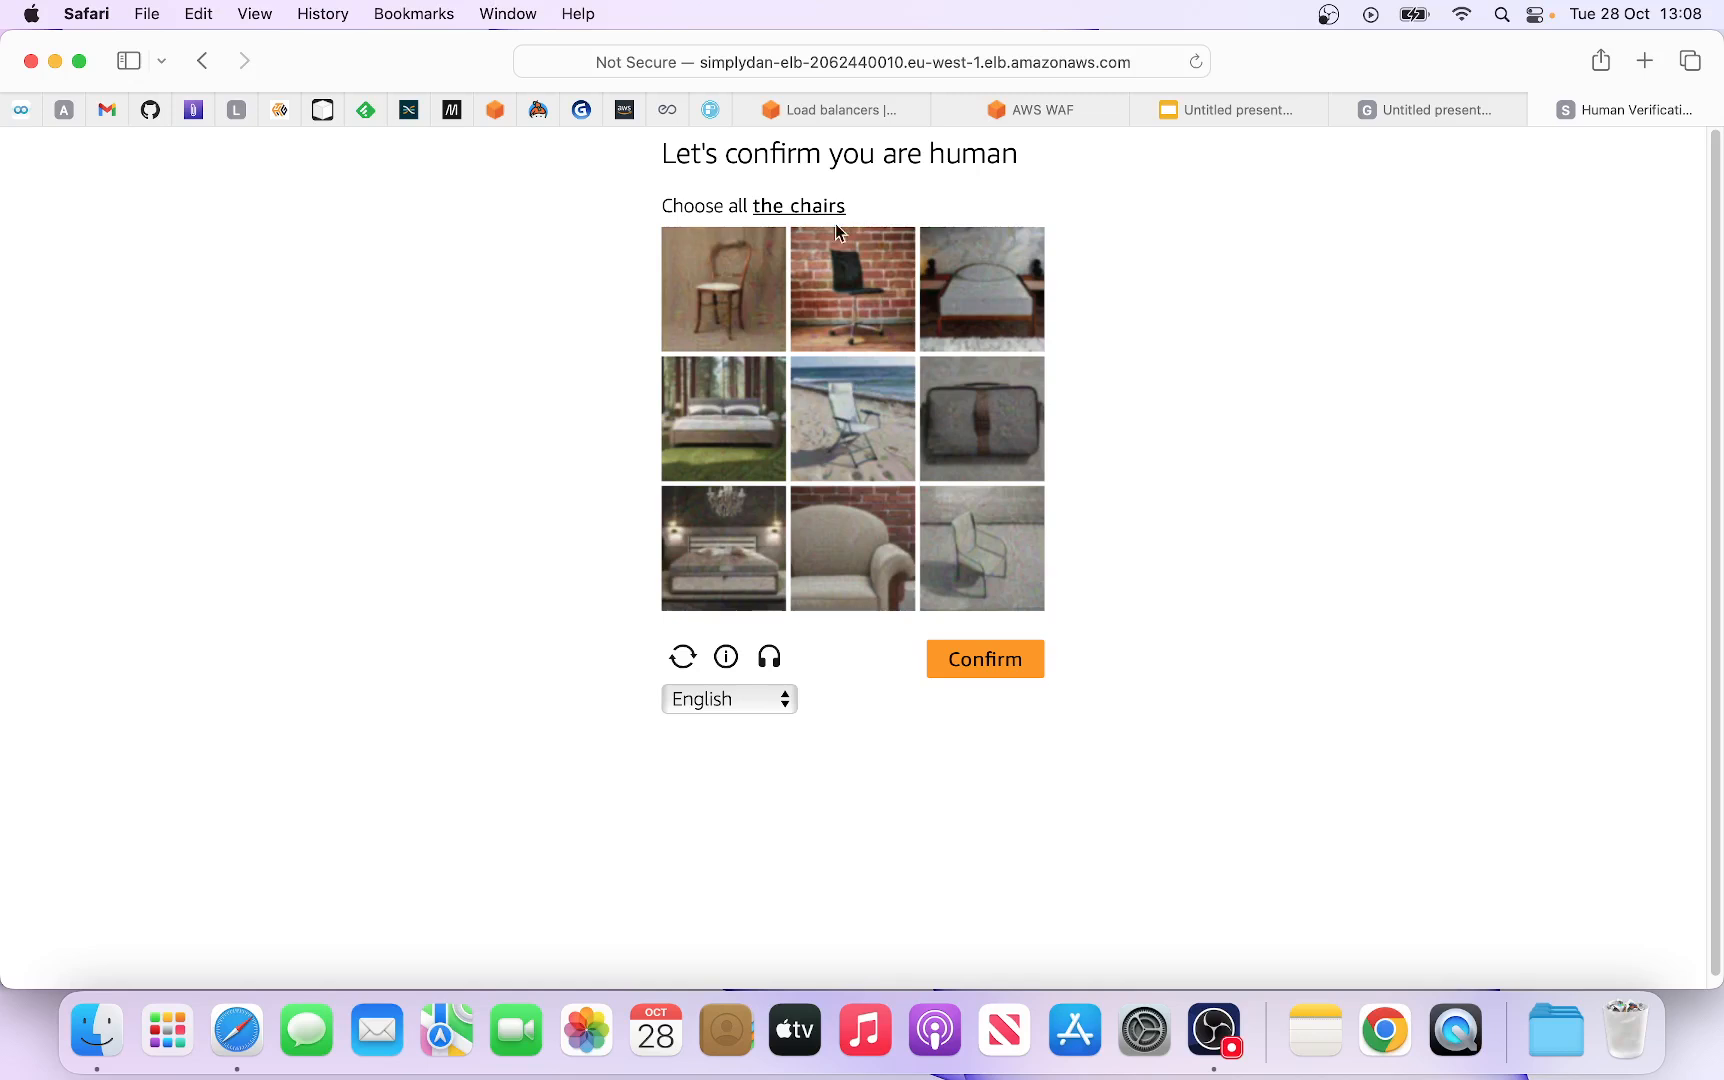
Step: Solve the CAPTCHA by selecting the four chair images and the armchair, and confirm the selection
click(719, 290)
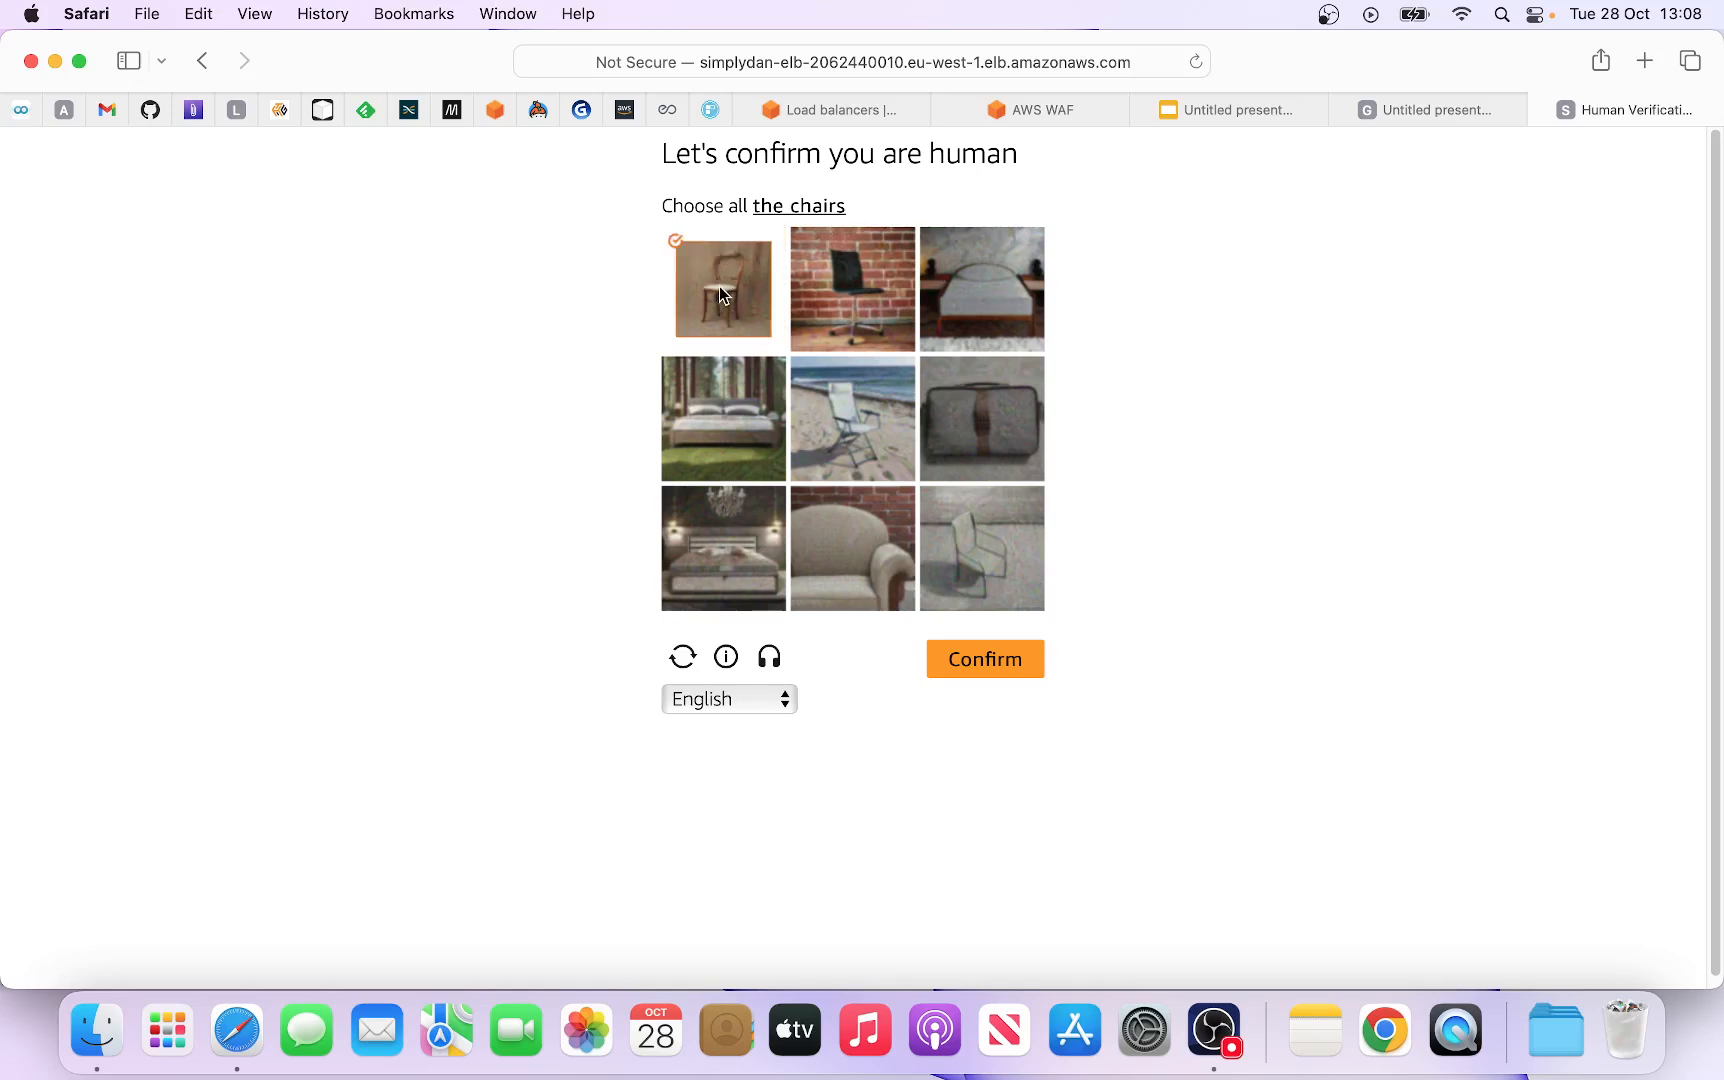
click(857, 286)
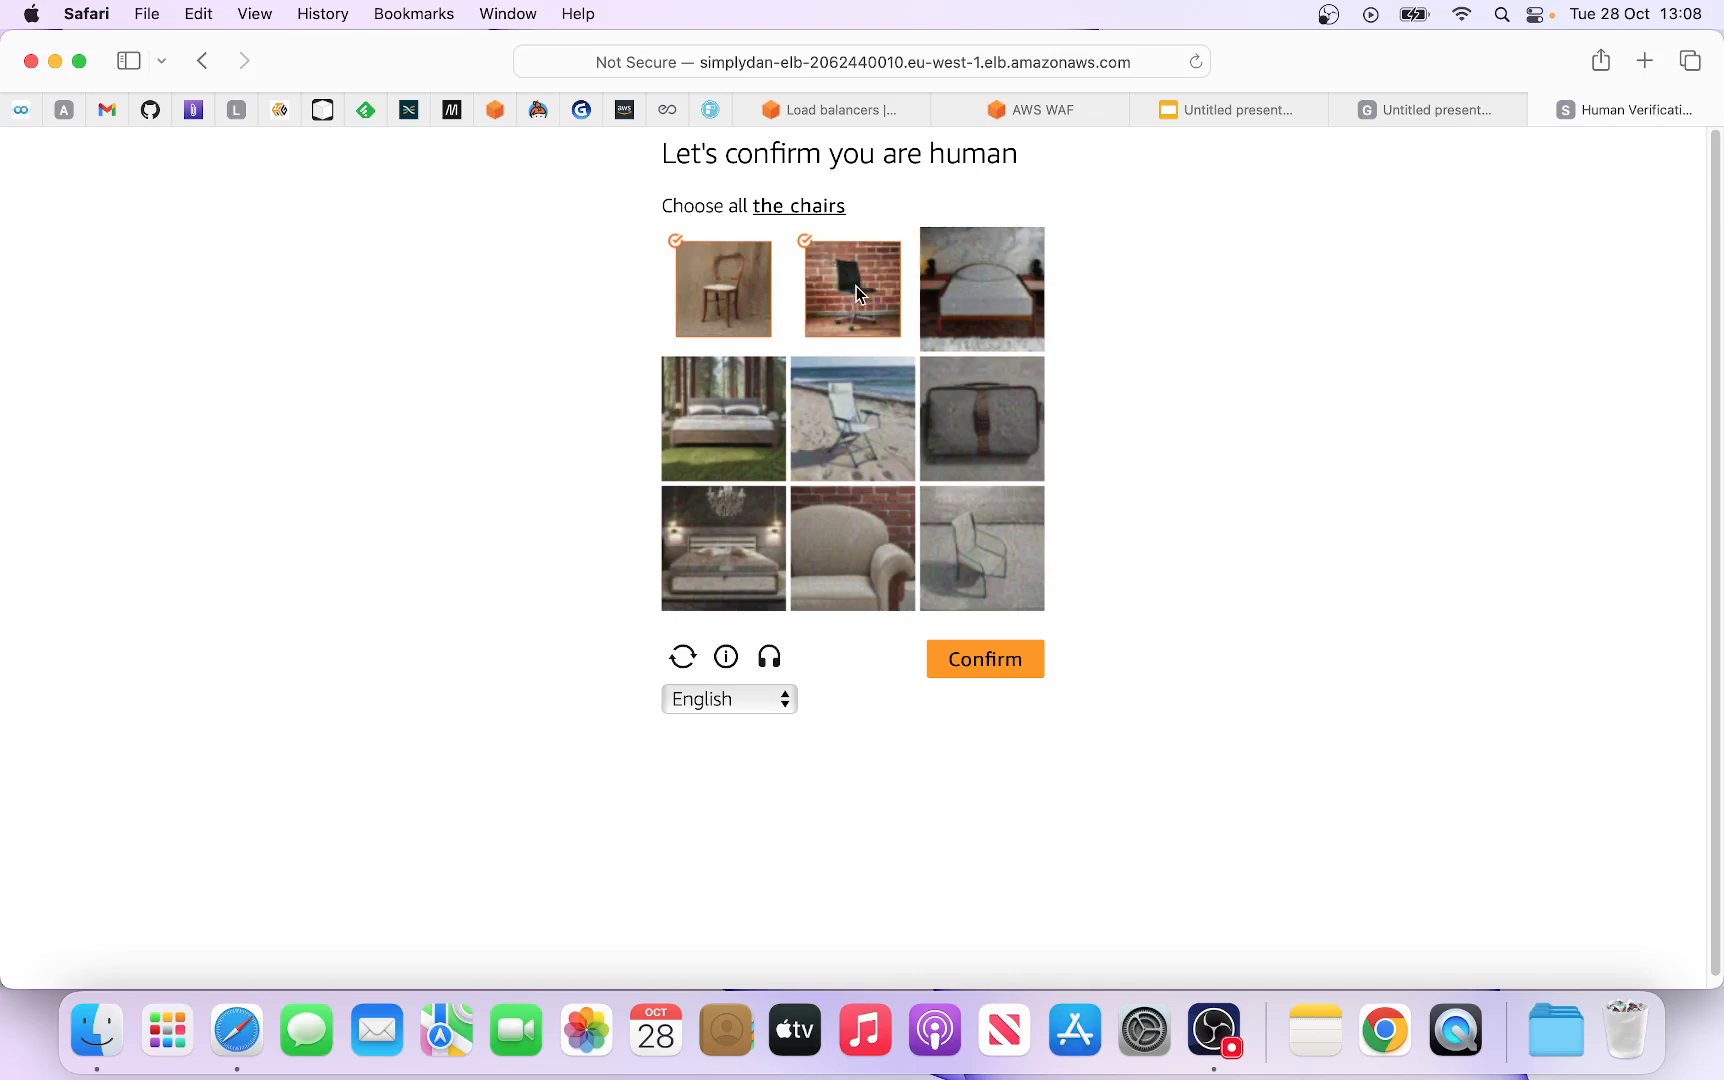
click(864, 423)
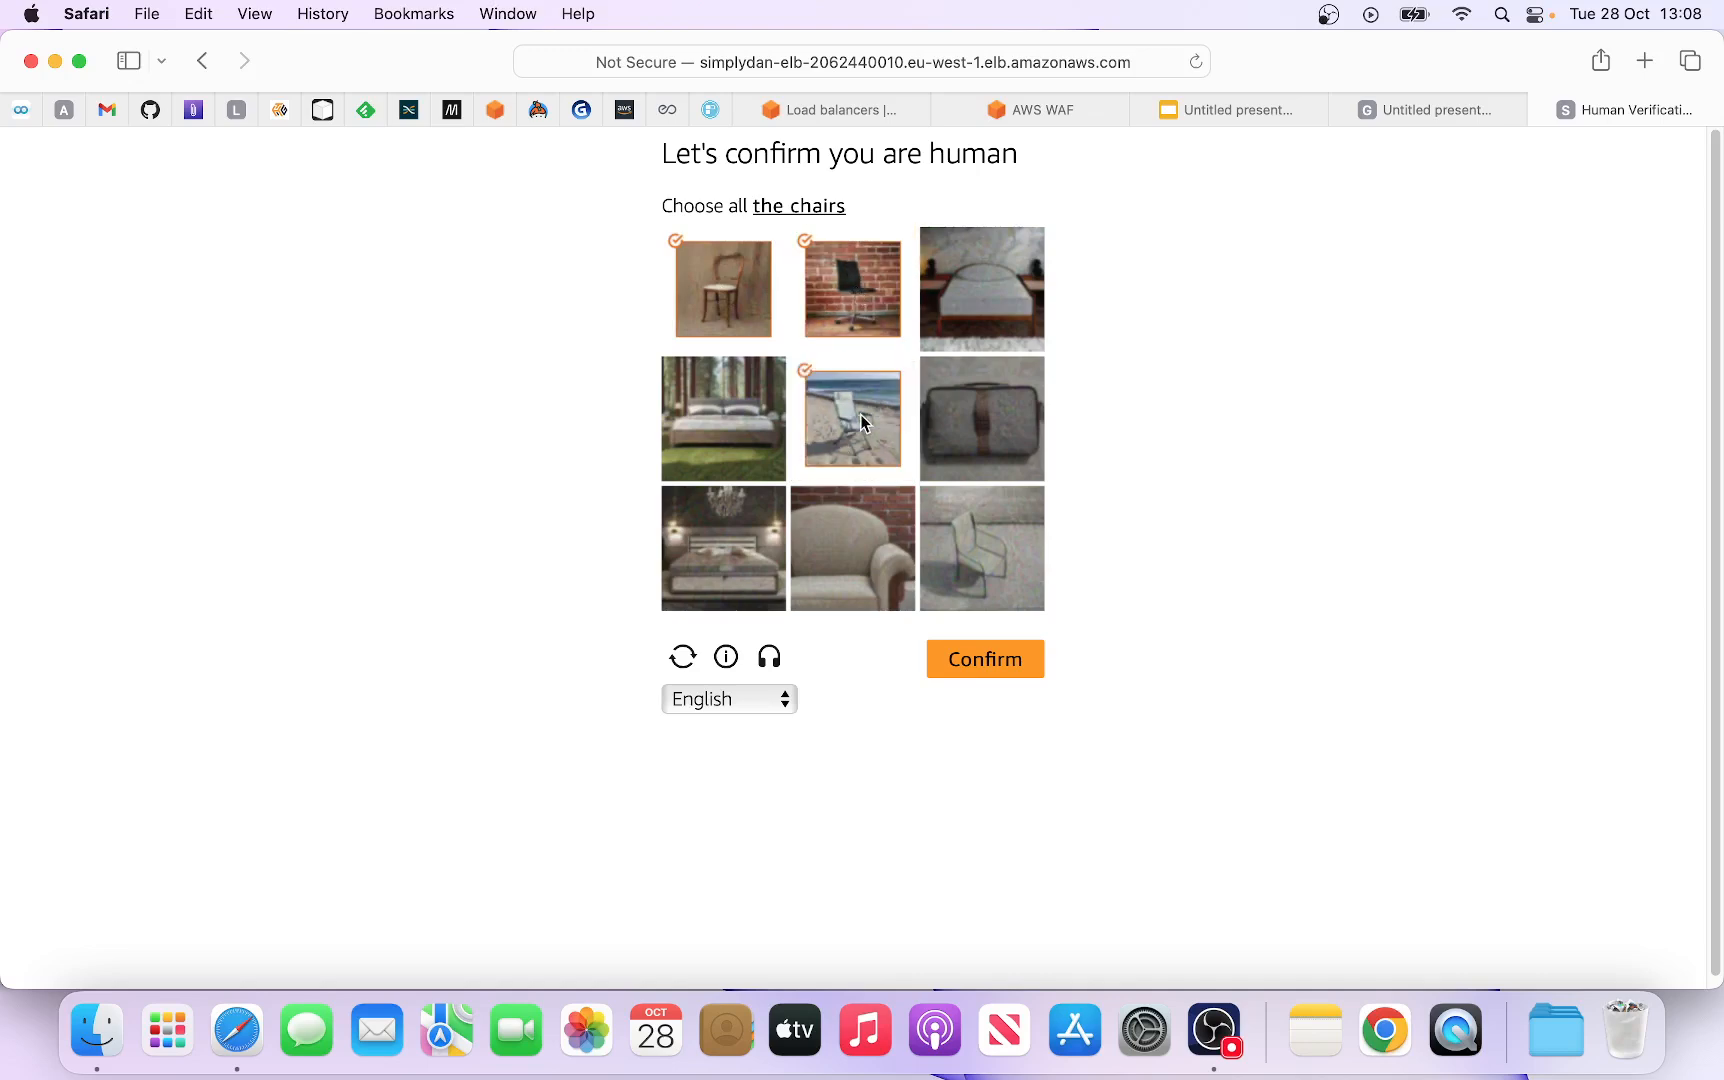
click(970, 556)
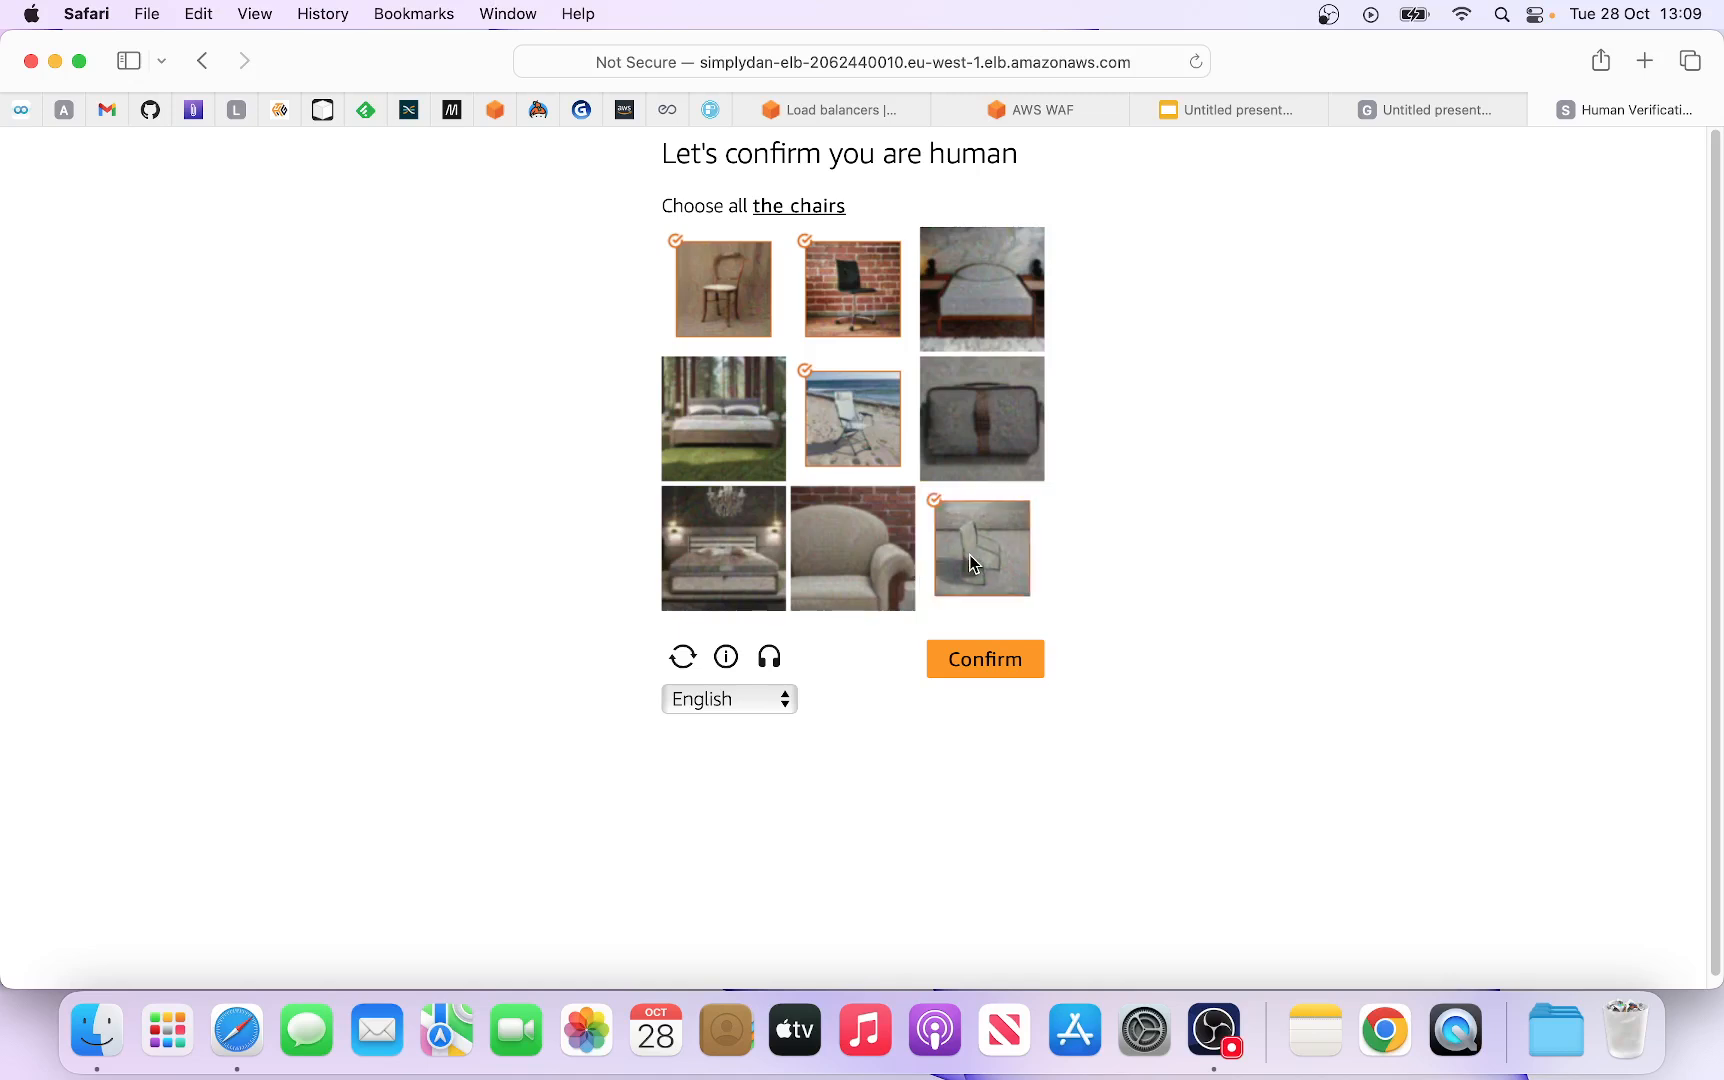
click(865, 571)
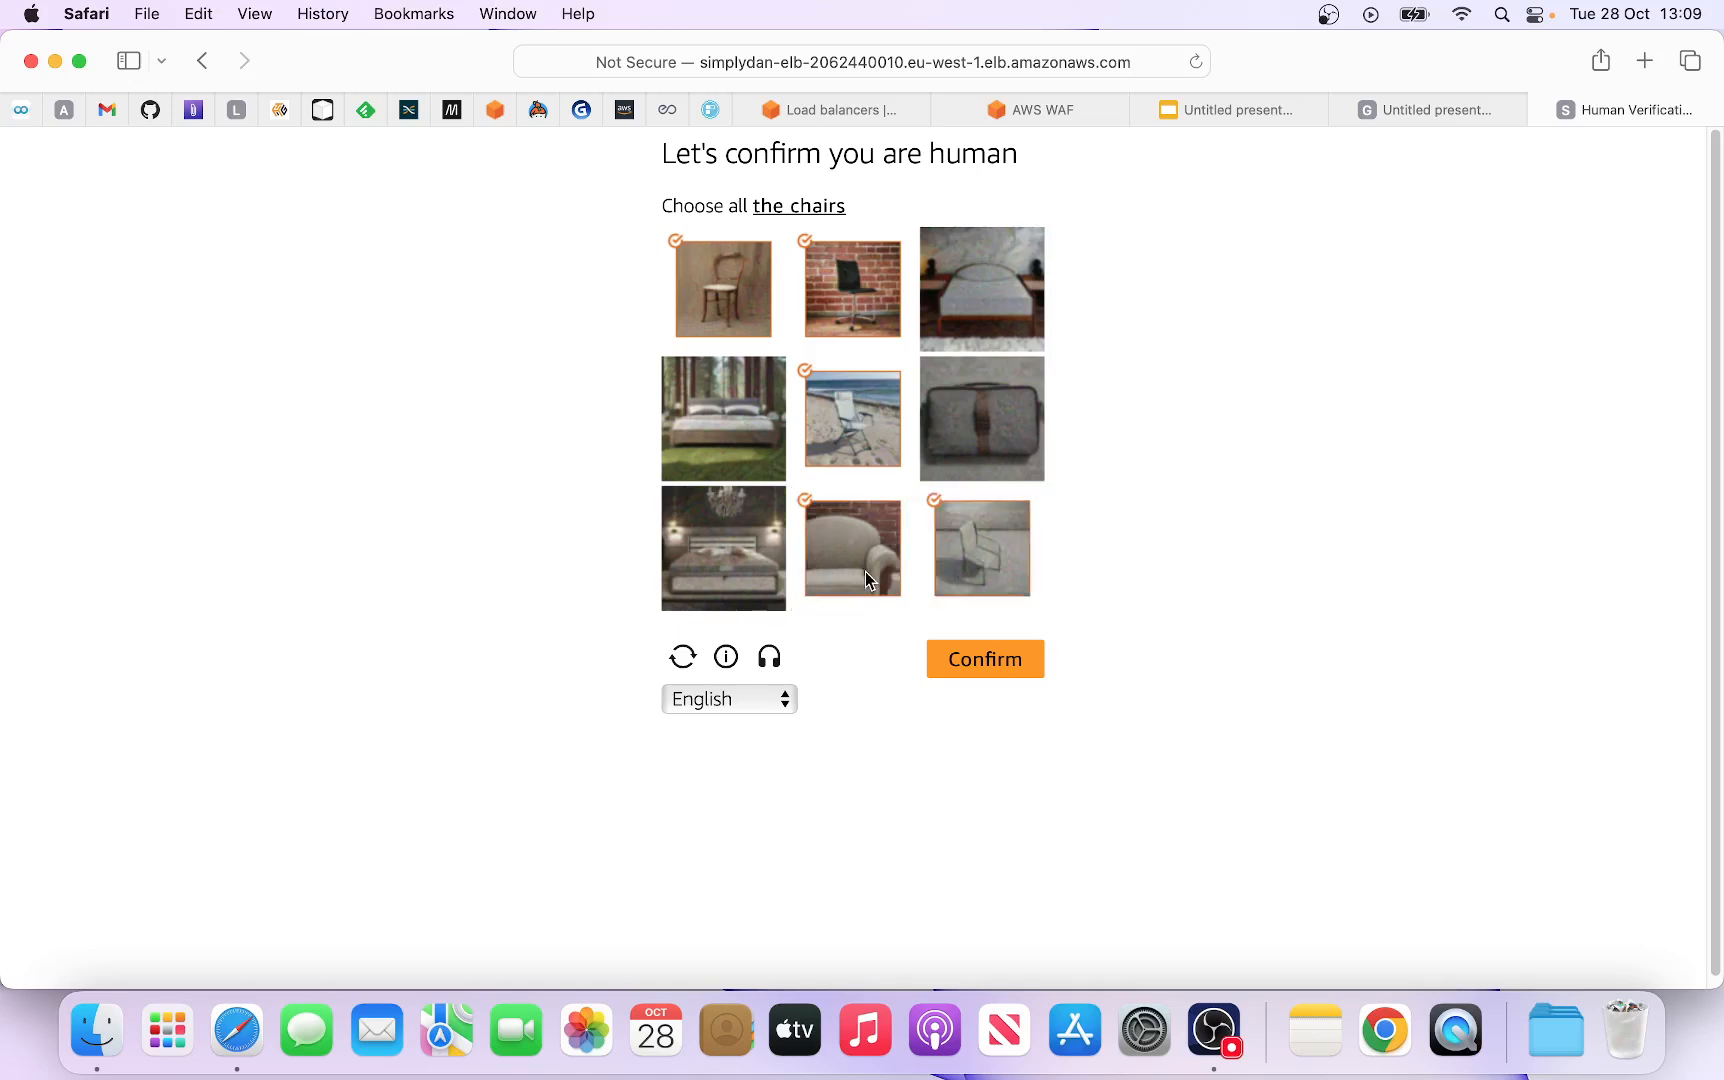
click(988, 672)
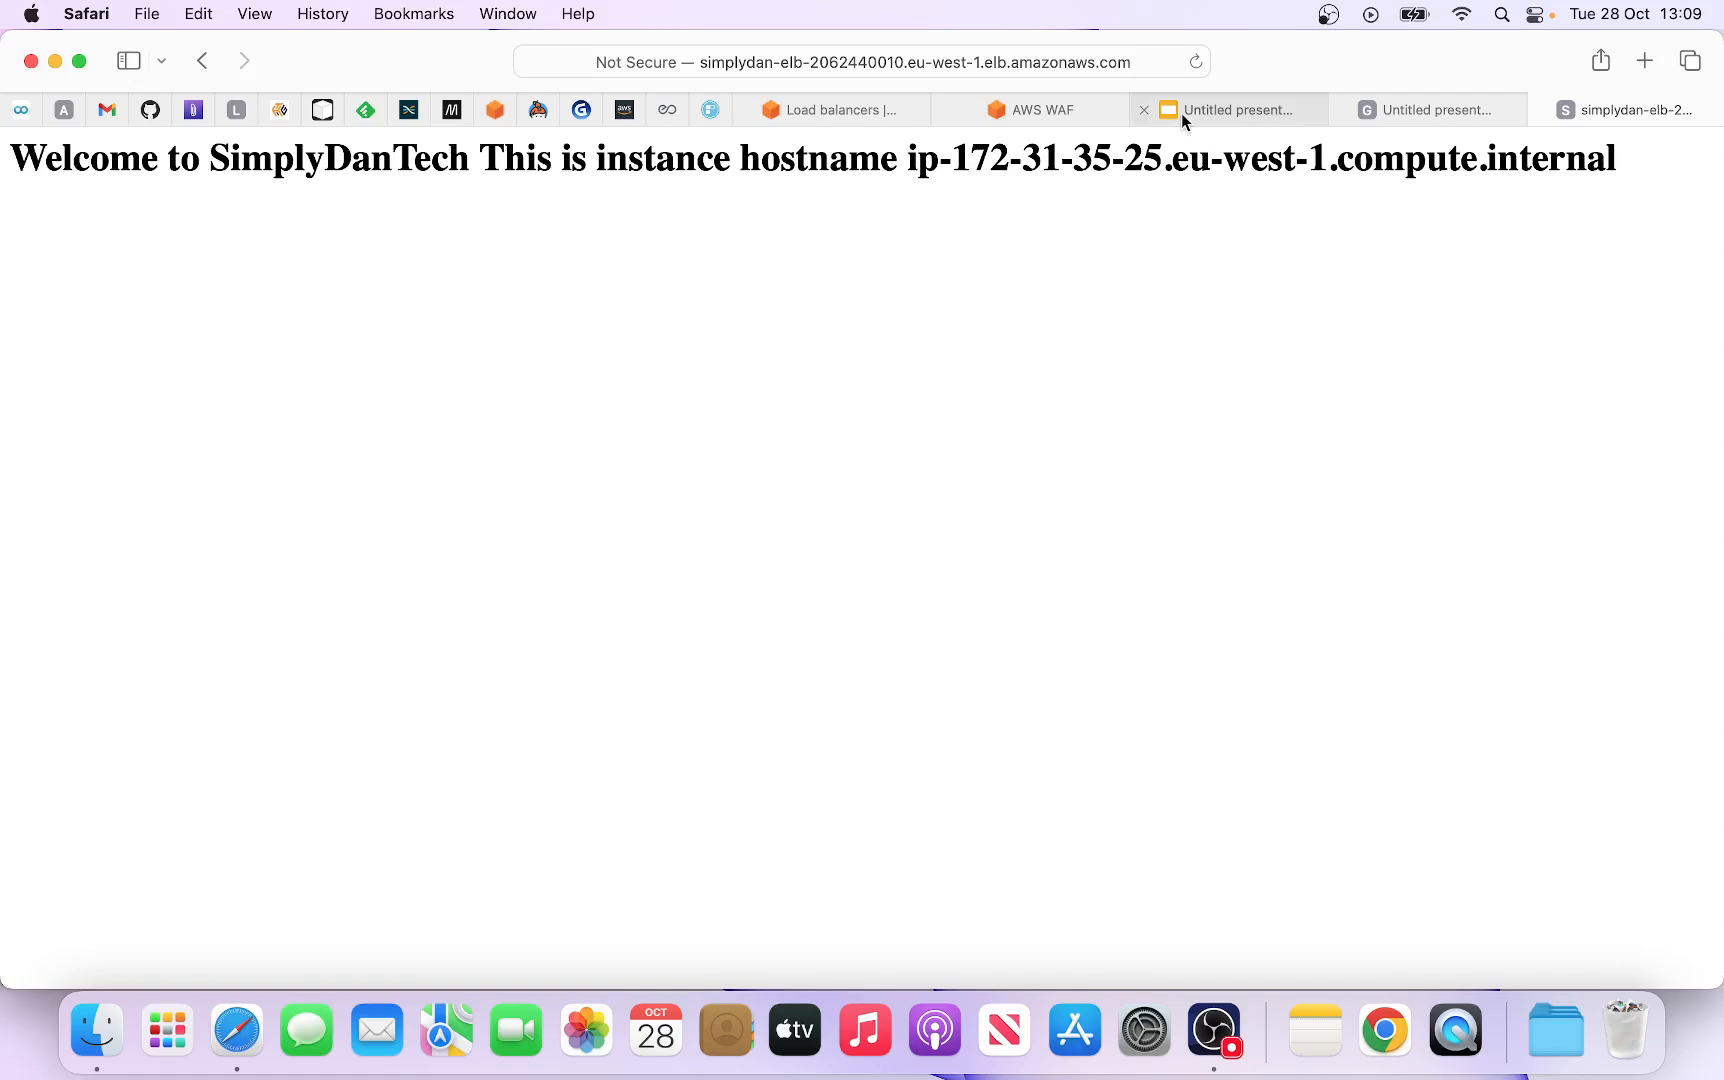
Step: Return to the AWS WAF console, start creating a new web ACL from the Web ACLs list, and review its resource type options
mouse_move(1090, 101)
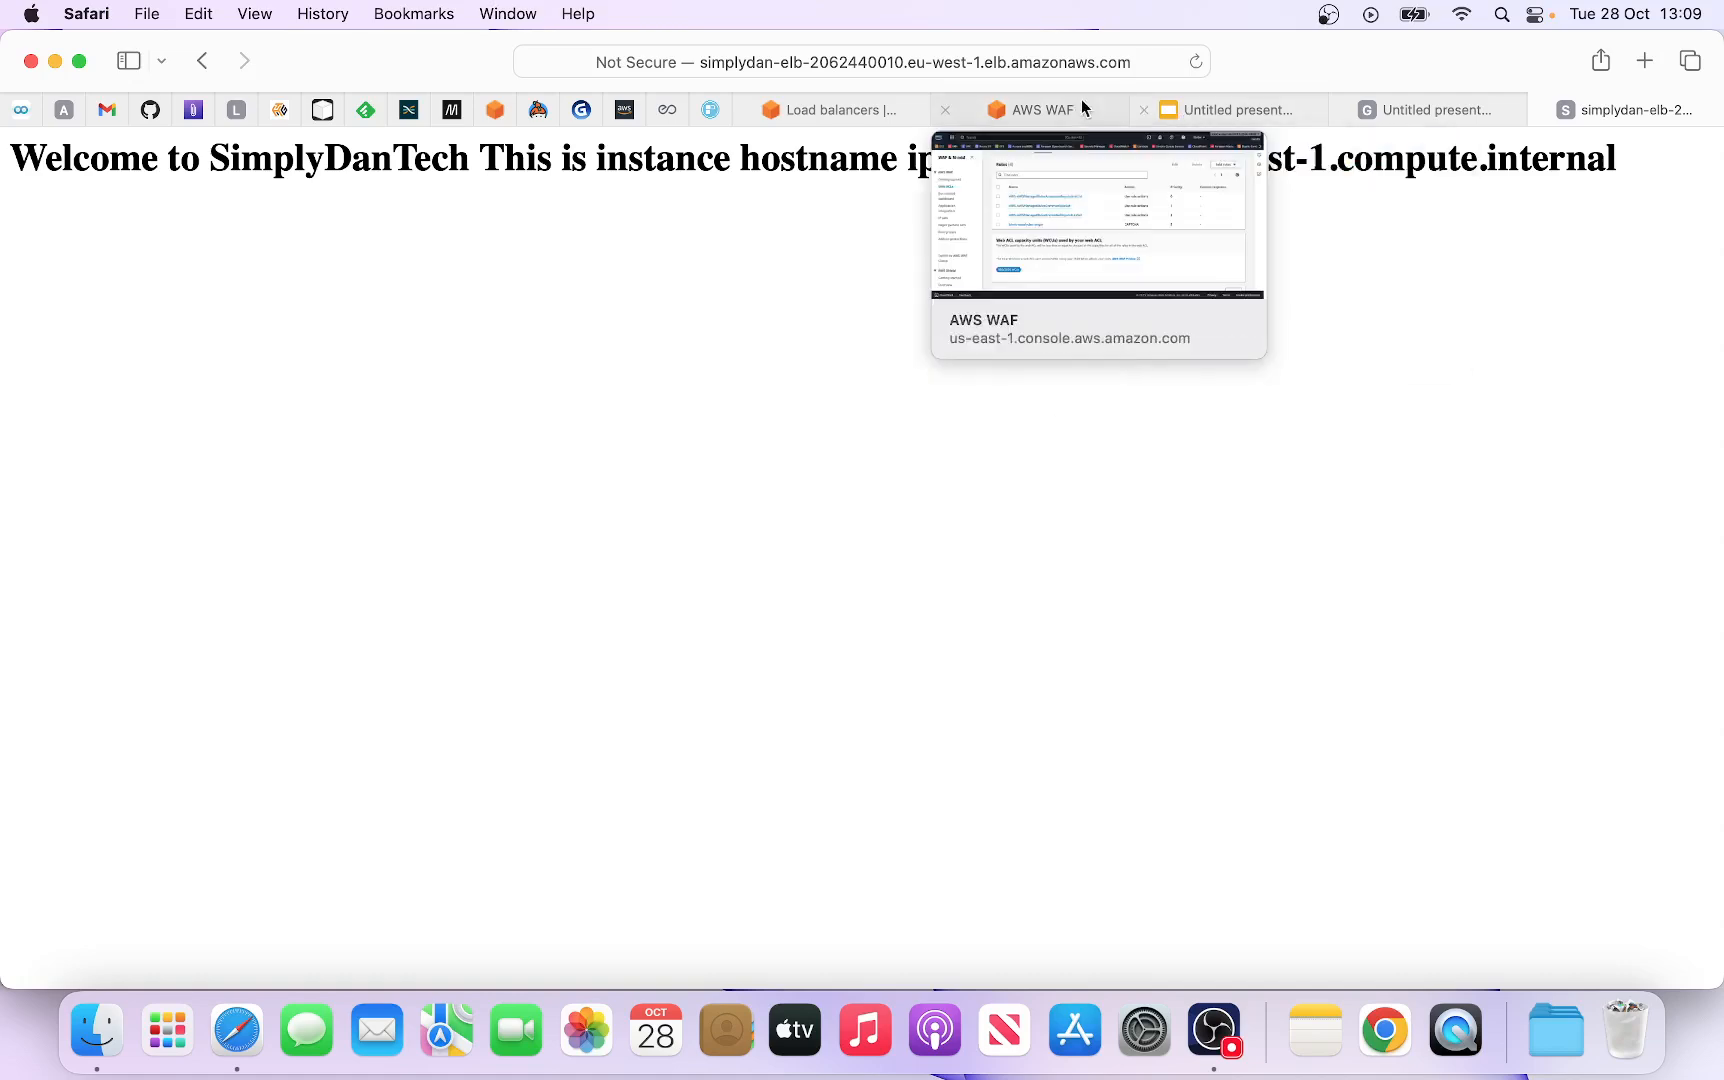
click(1038, 106)
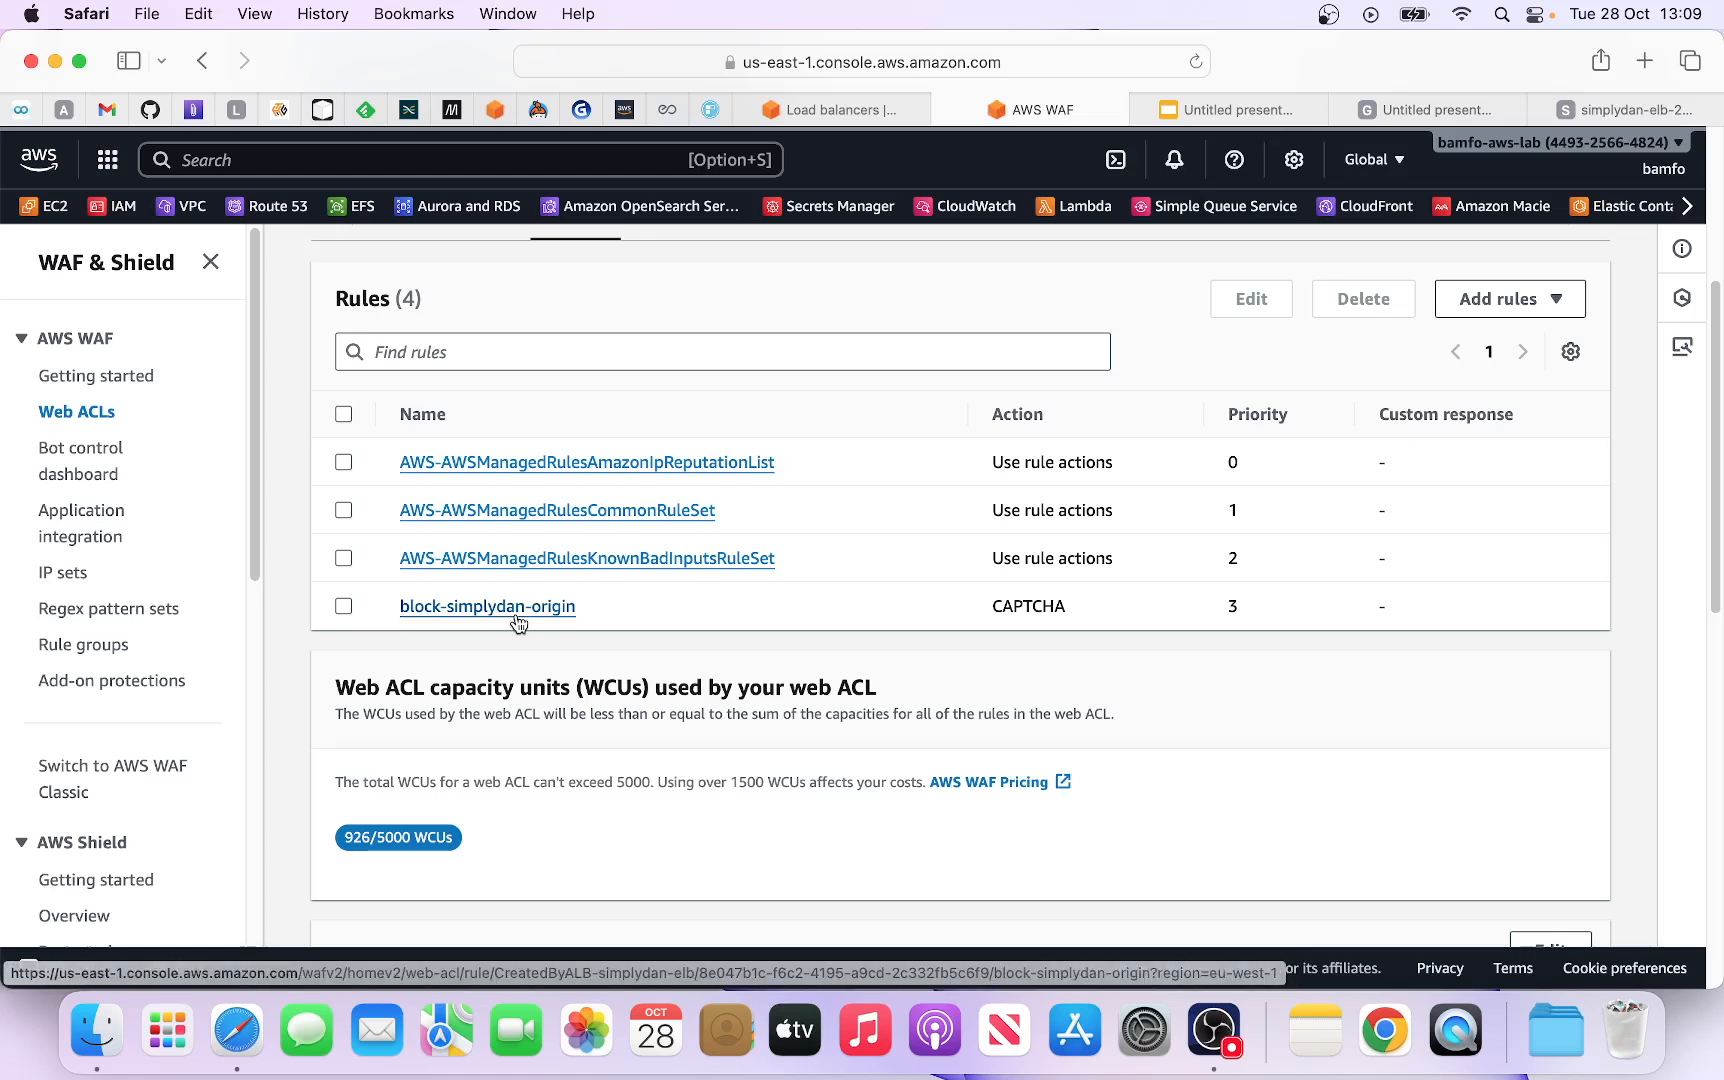
click(90, 418)
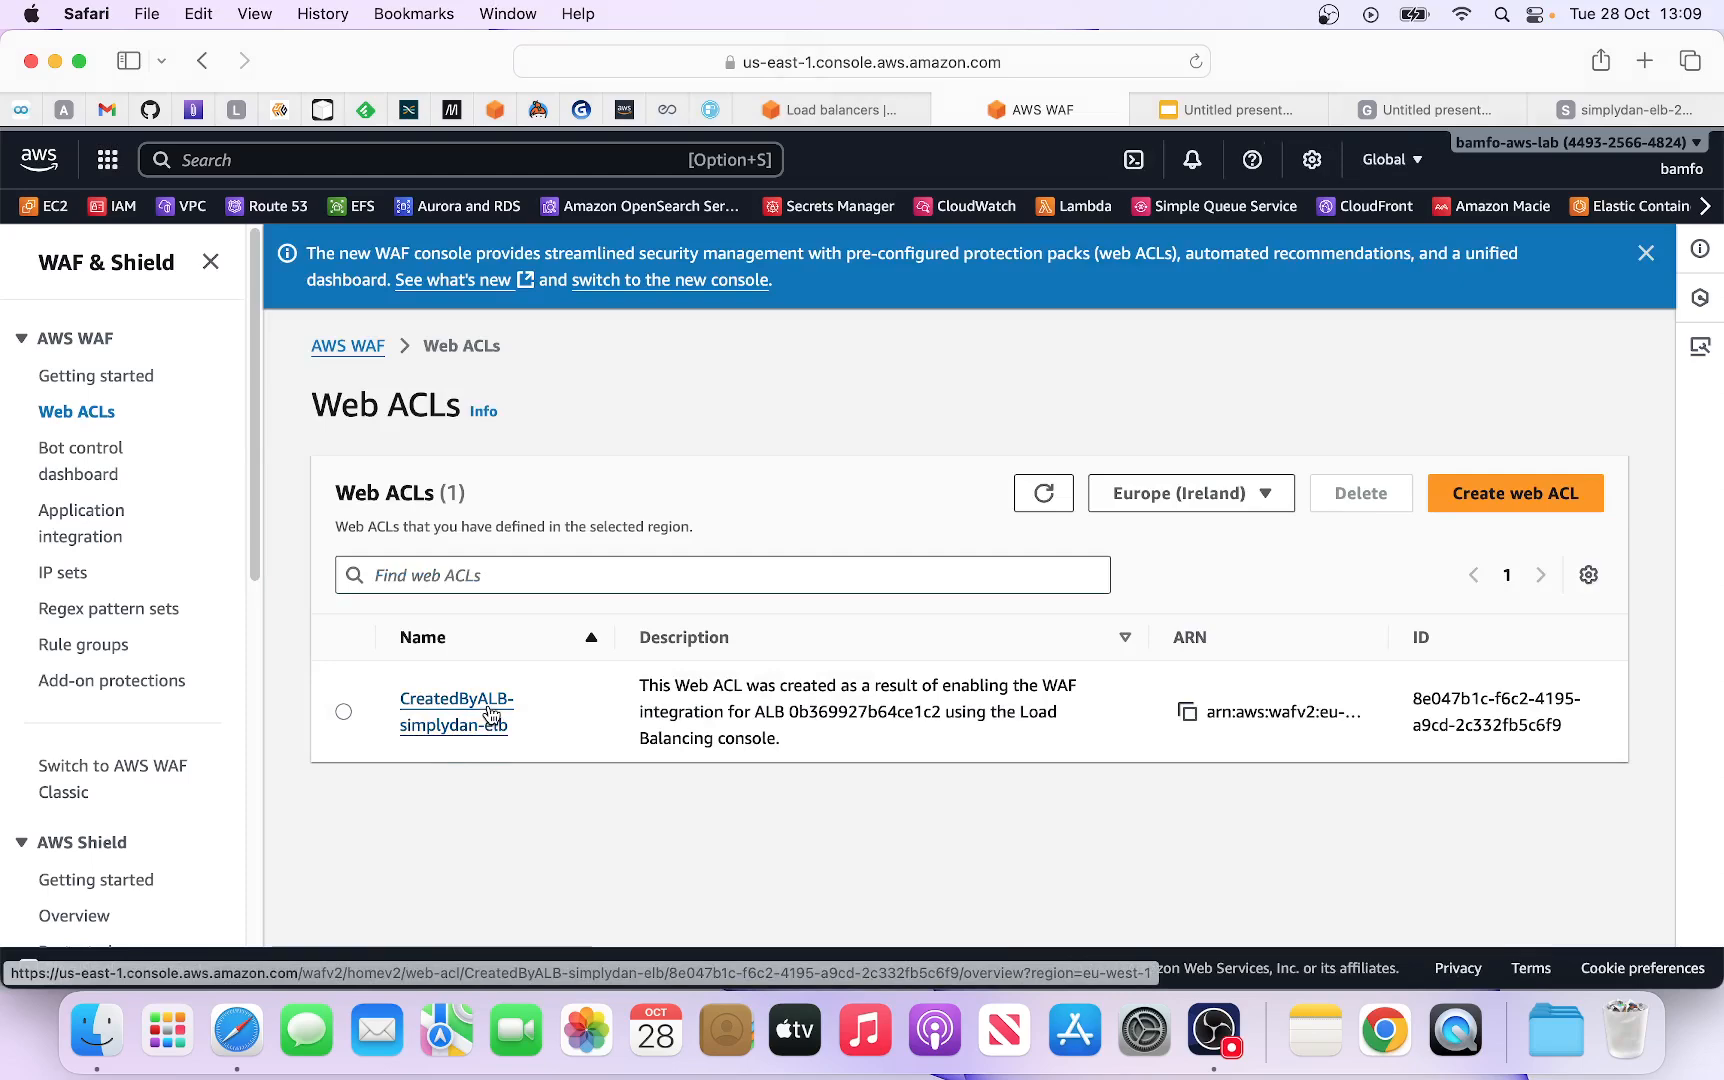
click(1500, 497)
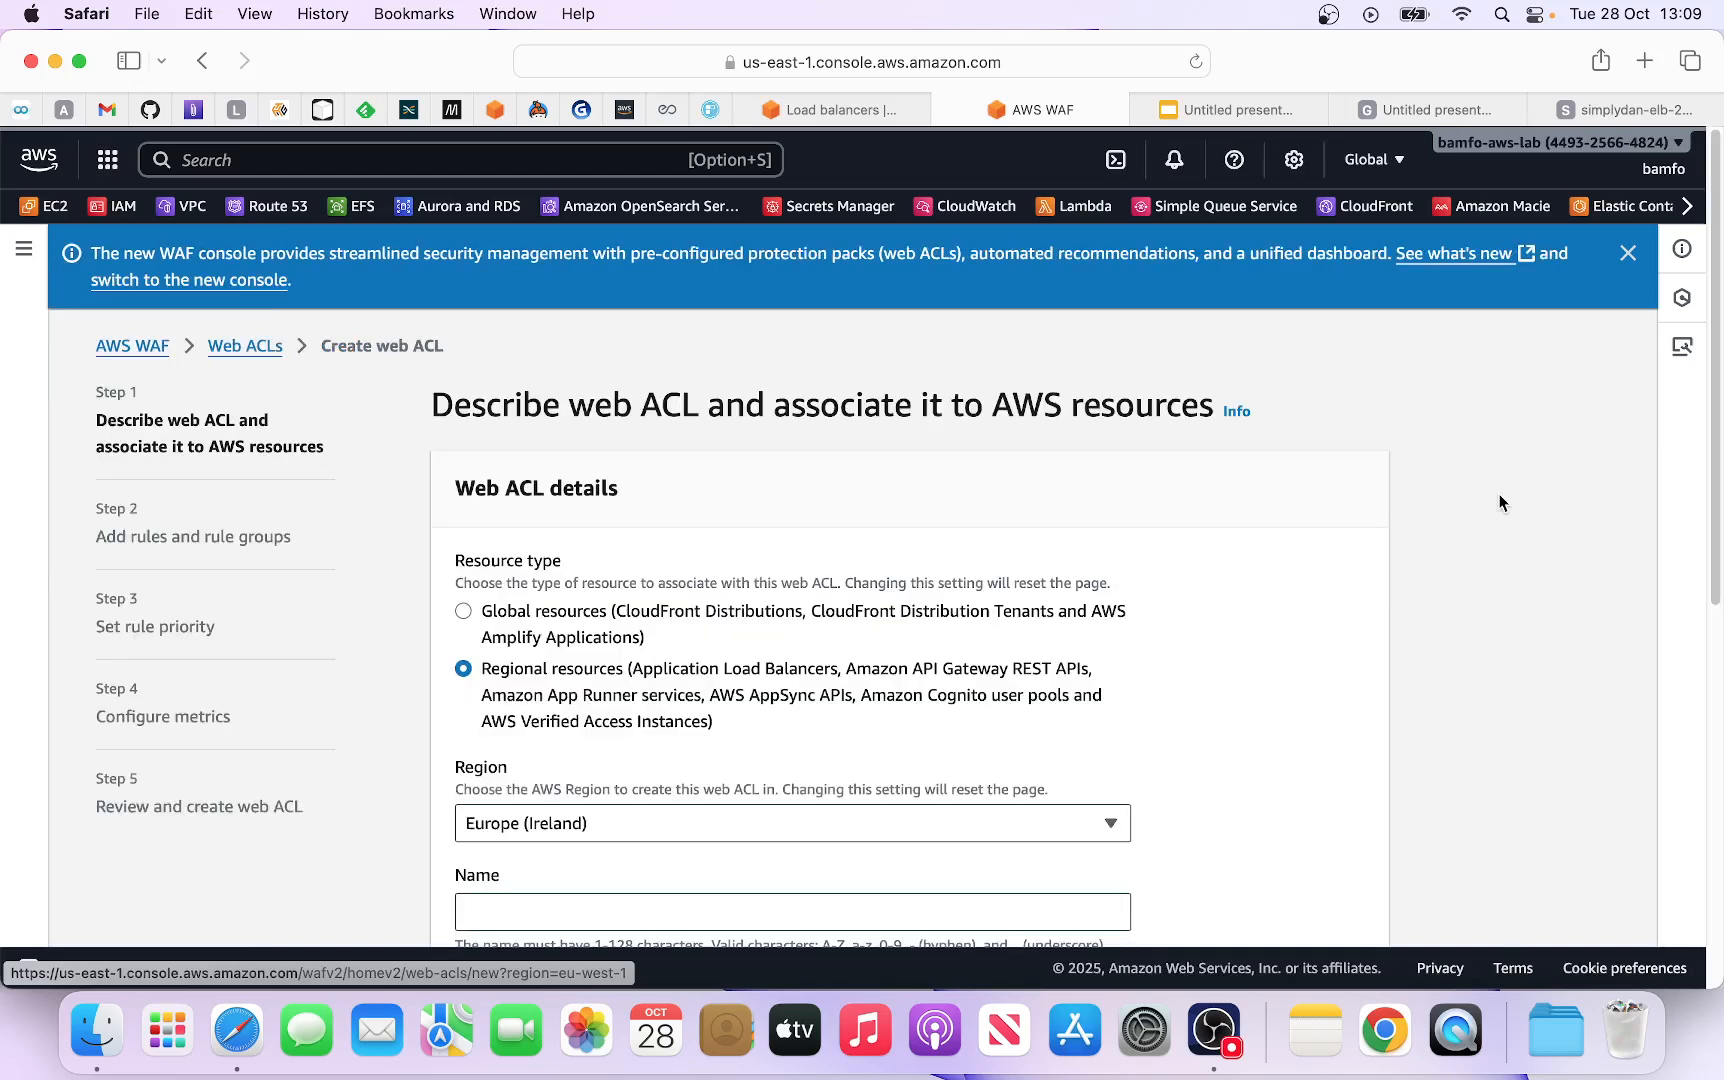
scroll(1153, 518, down, 4)
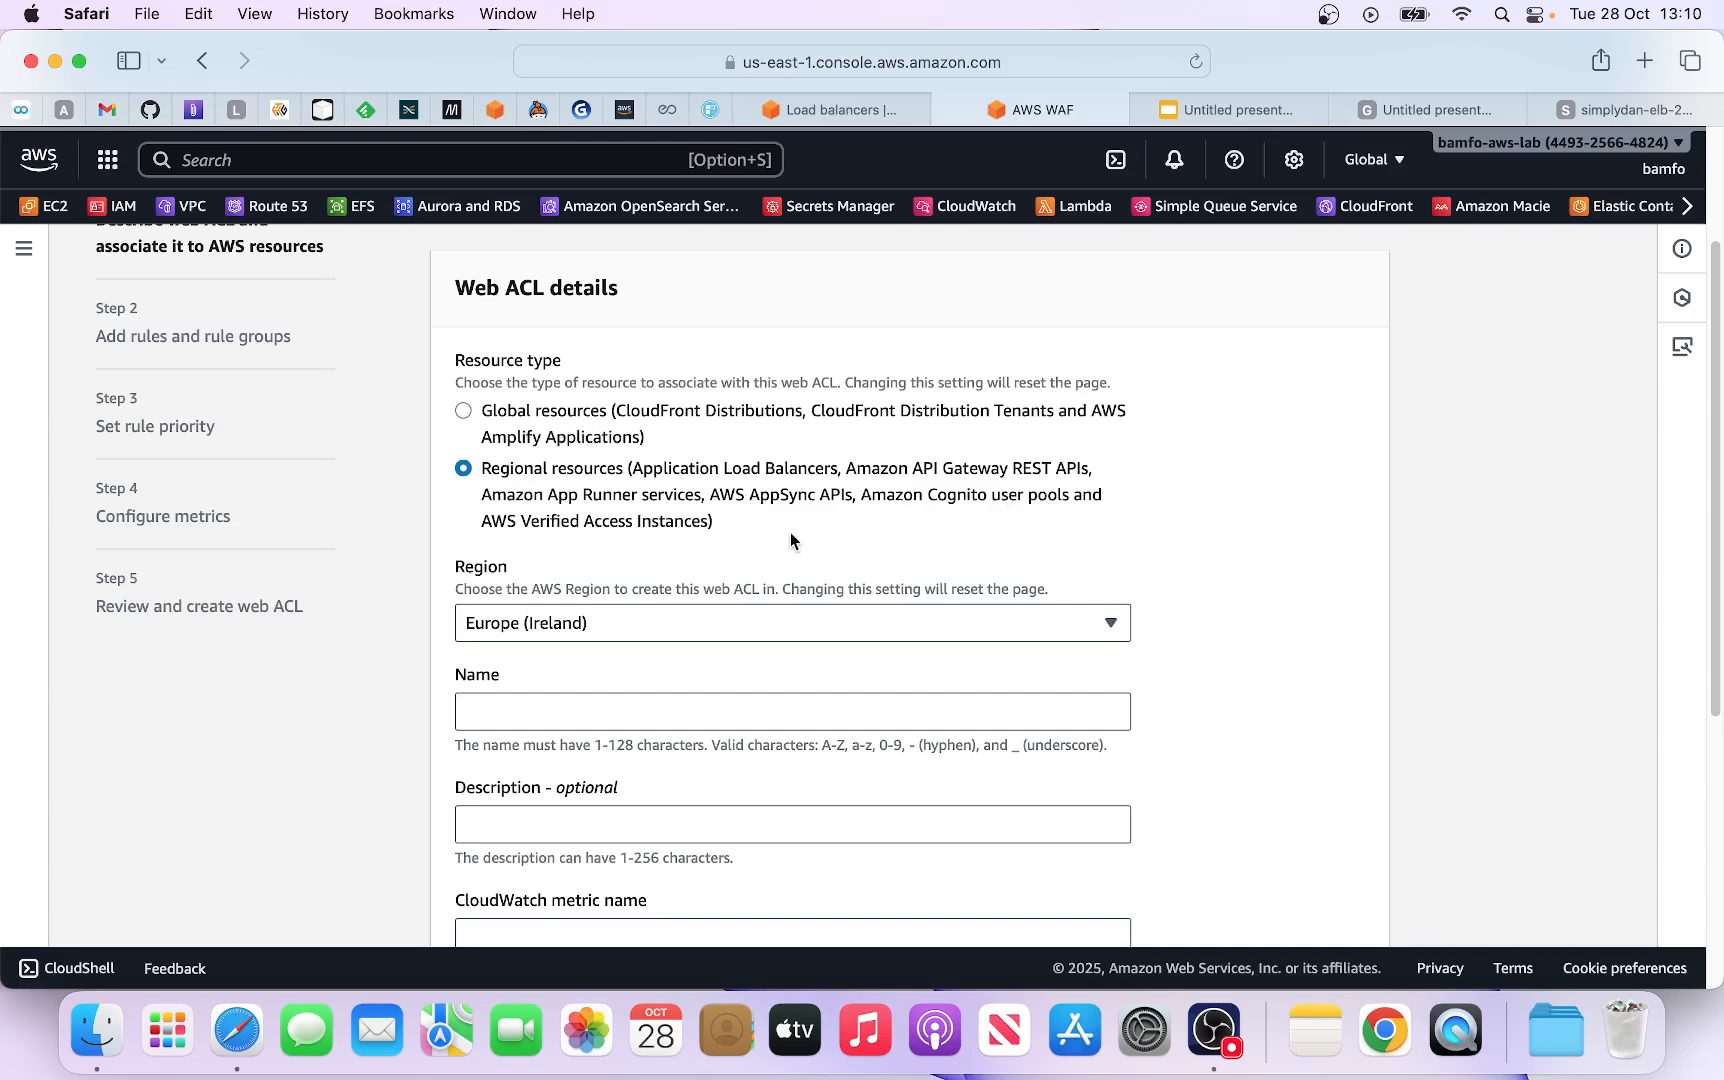
drag(632, 469, 806, 474)
click(806, 474)
scroll(567, 624, down, 2)
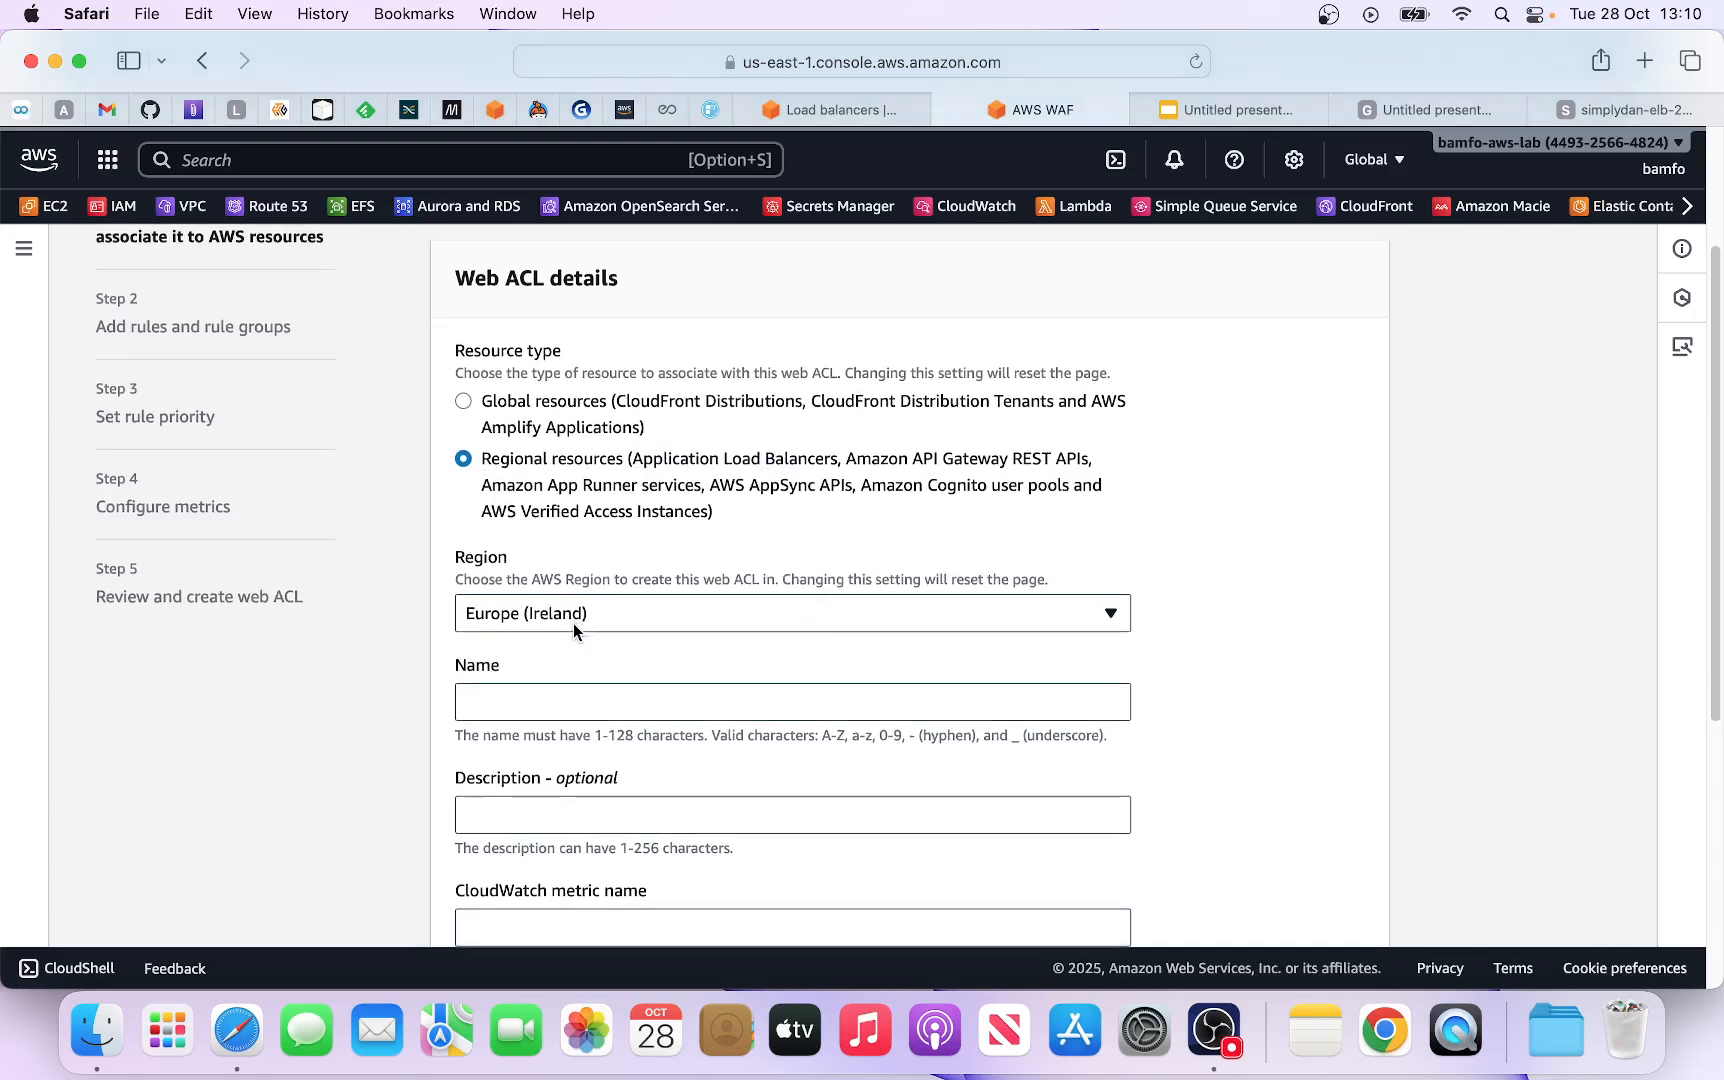
Step: Name the new web ACL simplydan-tech-web-acl
scroll(574, 616, down, 2)
click(548, 573)
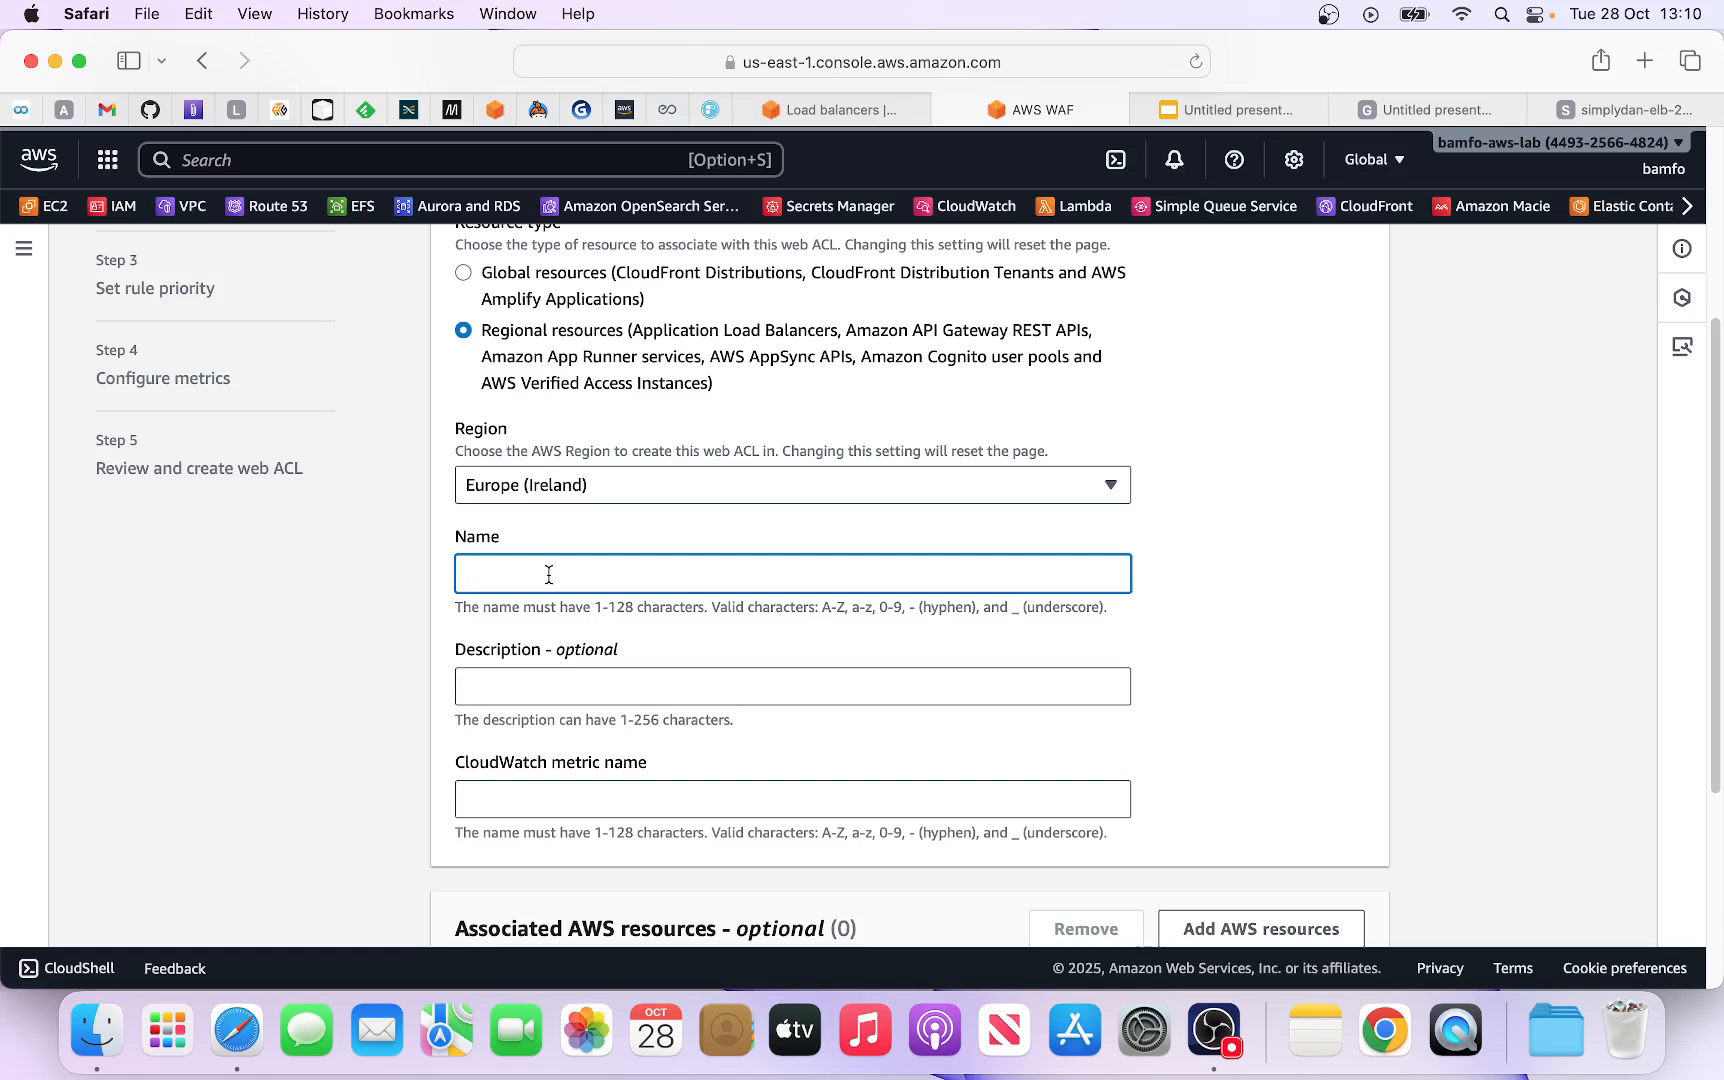
text(simplydan)
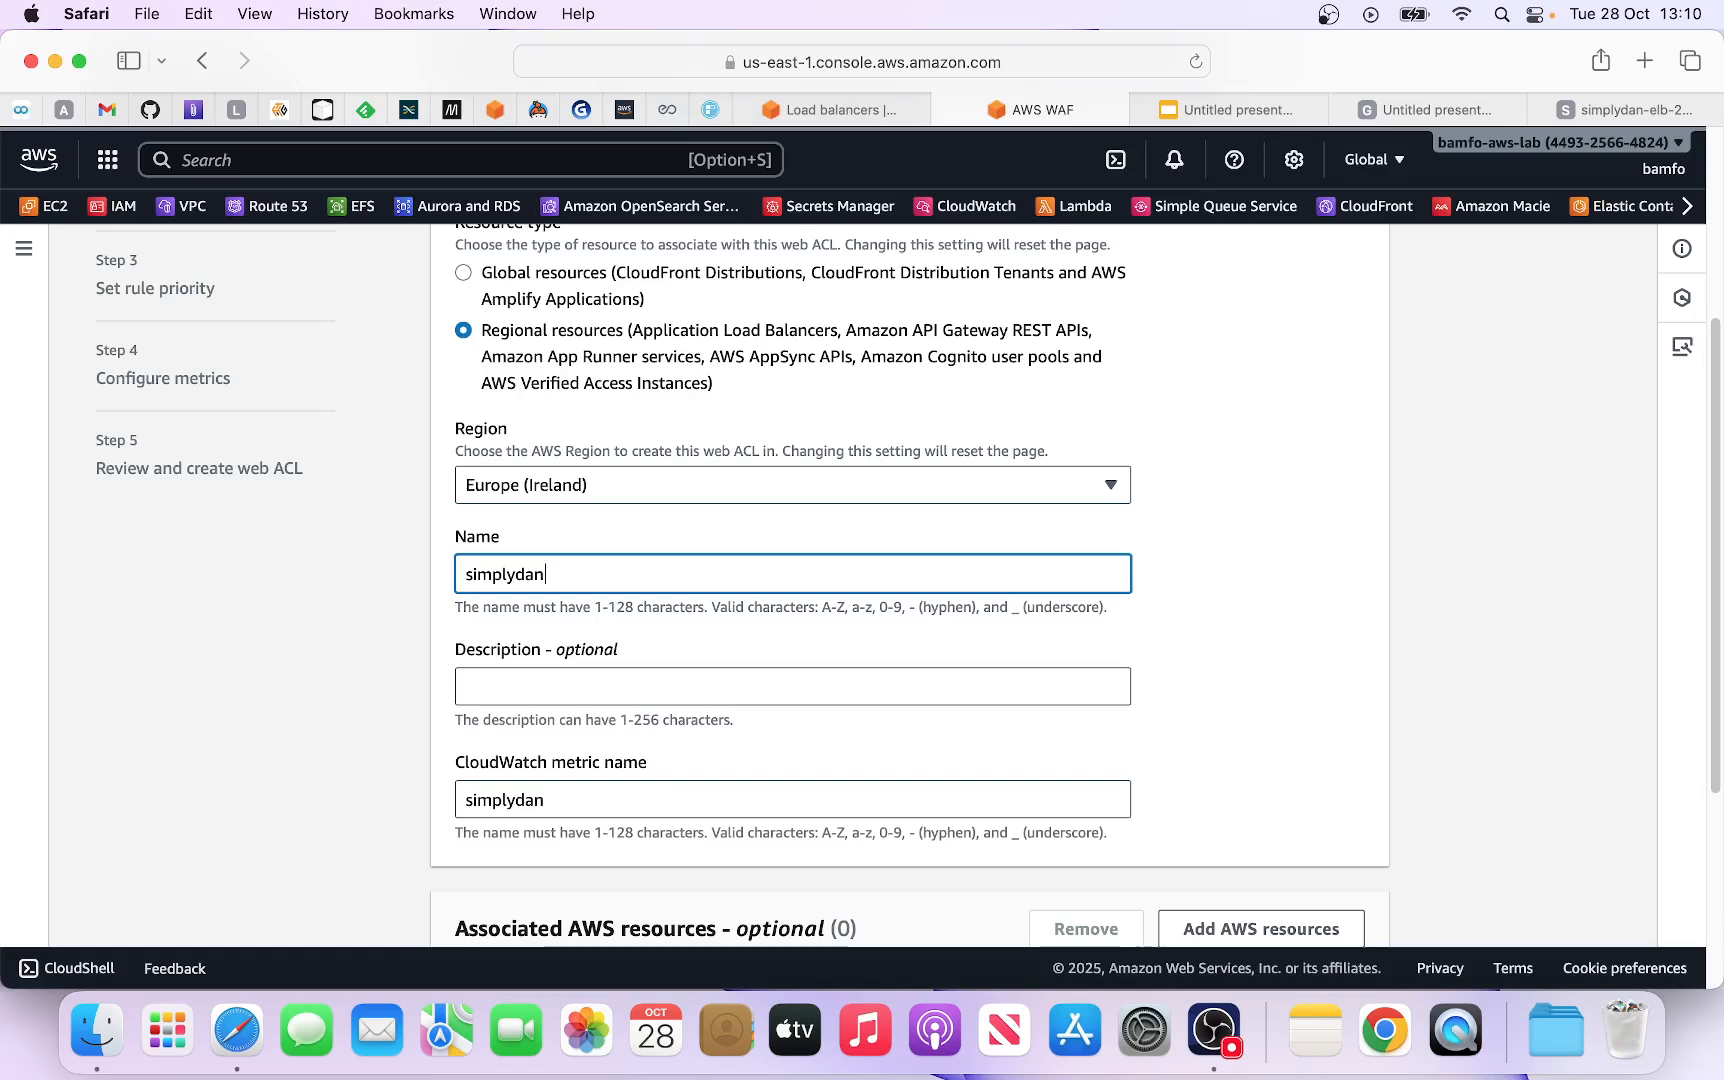
text(-tech-web)
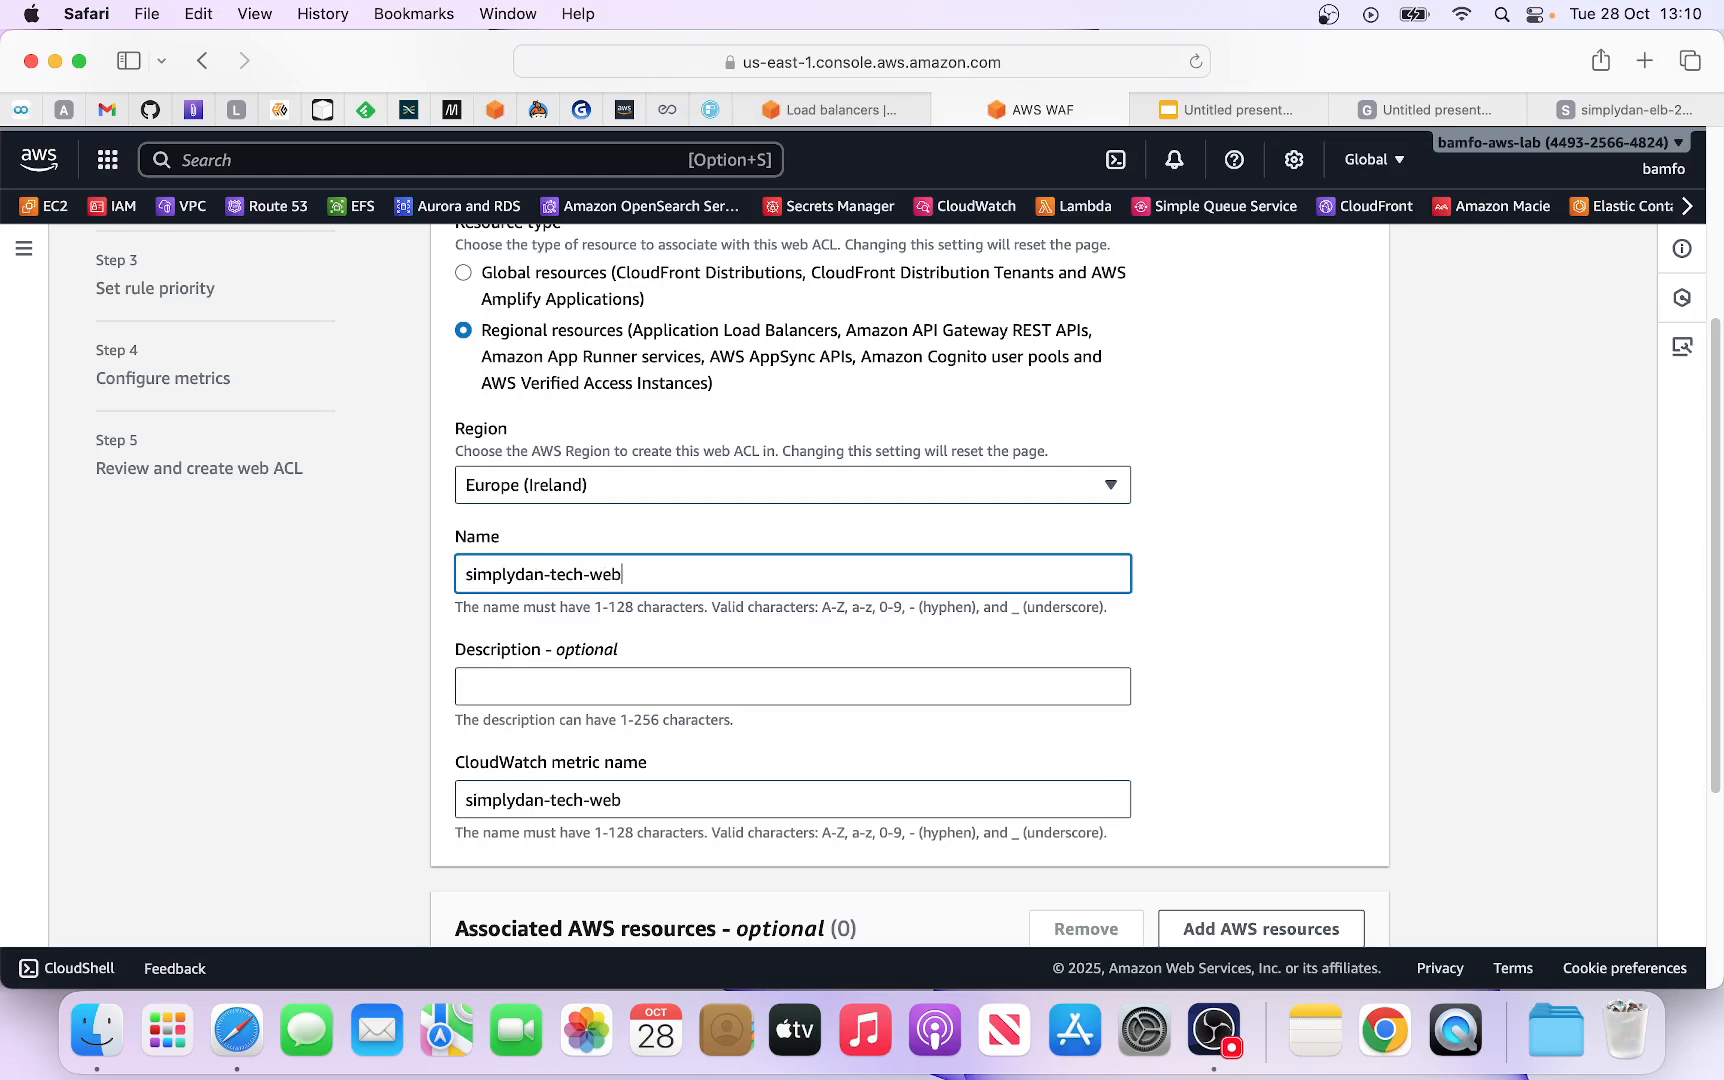
text(-acl)
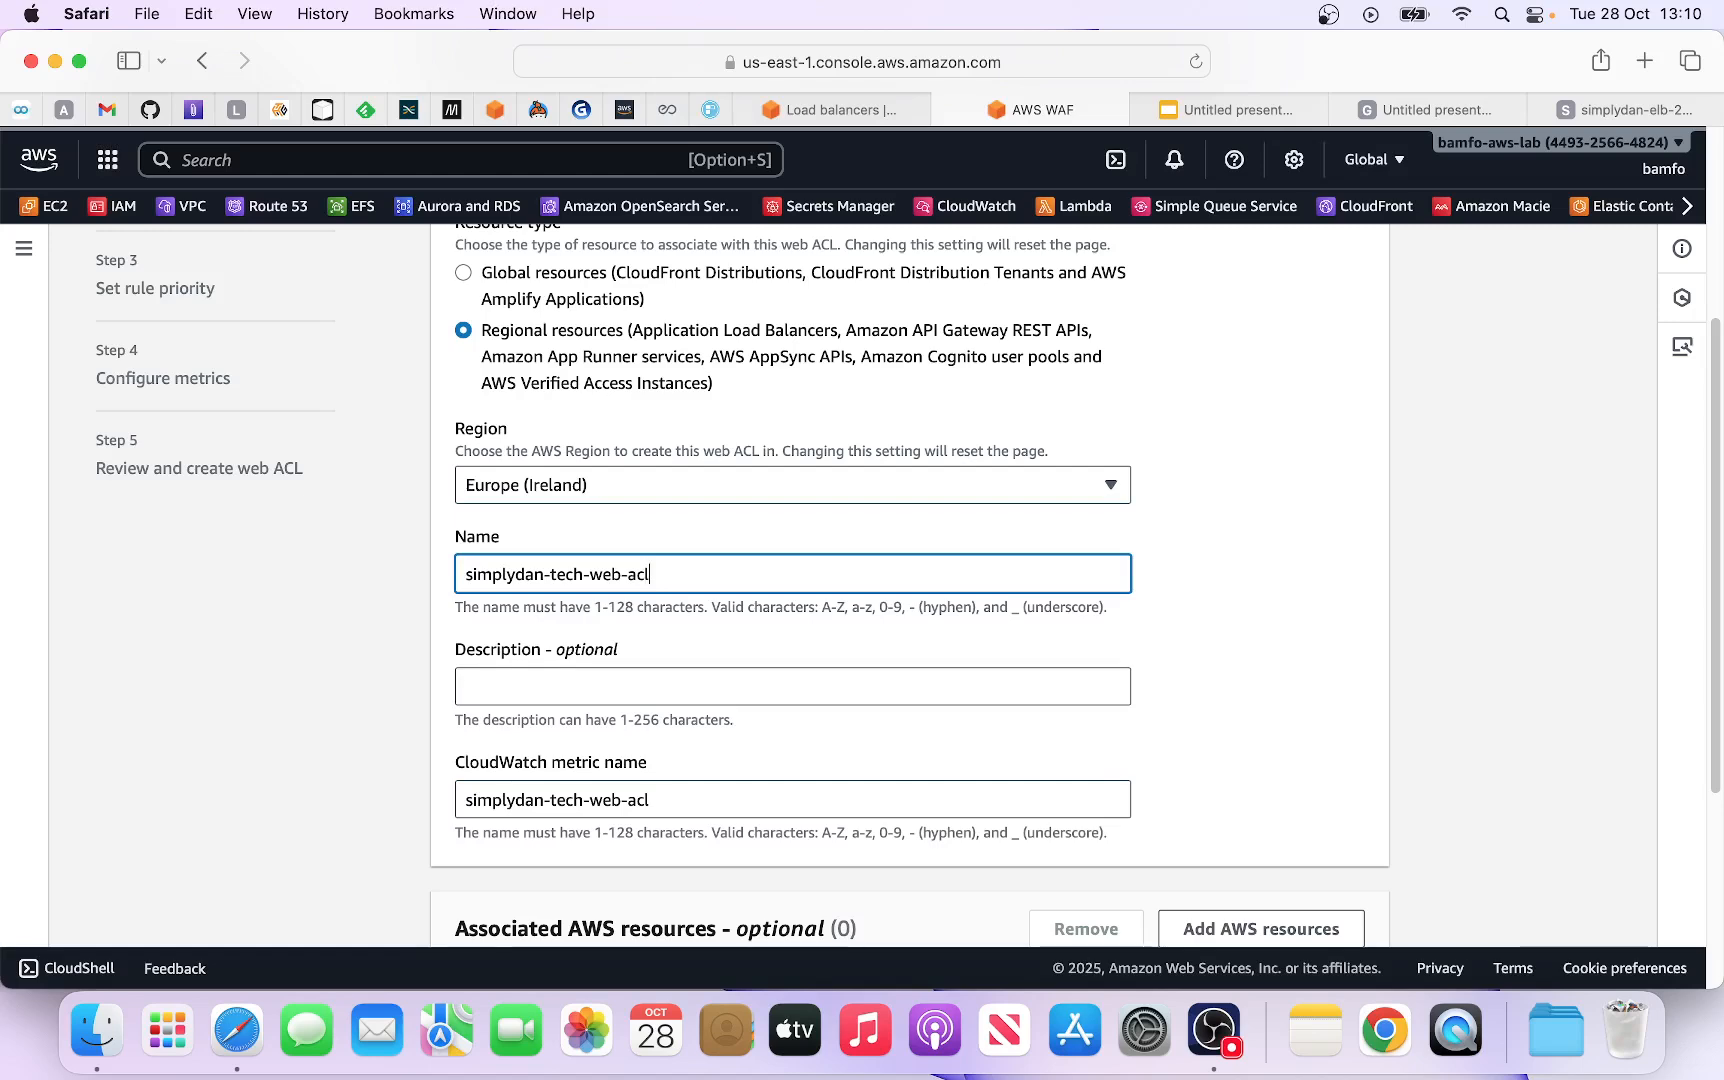
Step: Associate the Application Load Balancer simplydan-elb with the web ACL, keep DDoS protection at Active under DDoS, and continue to the rules
scroll(620, 660, down, 1)
scroll(712, 666, down, 2)
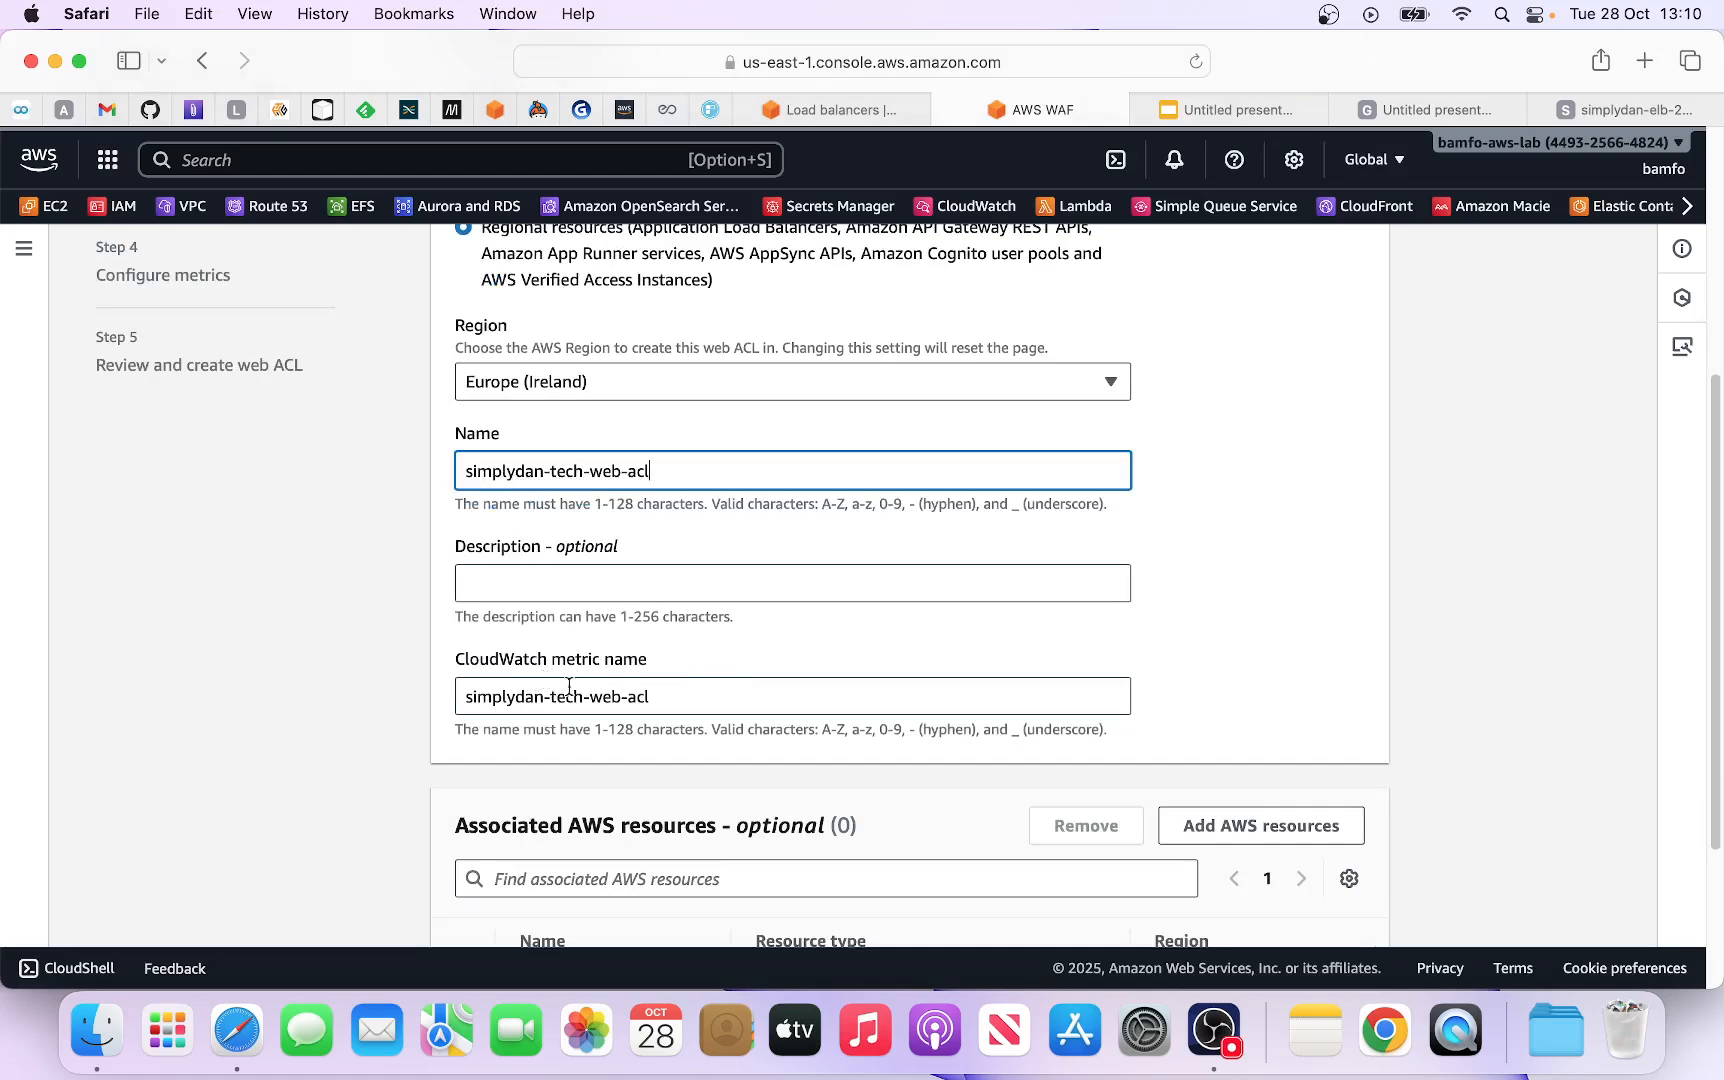
scroll(688, 660, down, 3)
scroll(690, 660, down, 2)
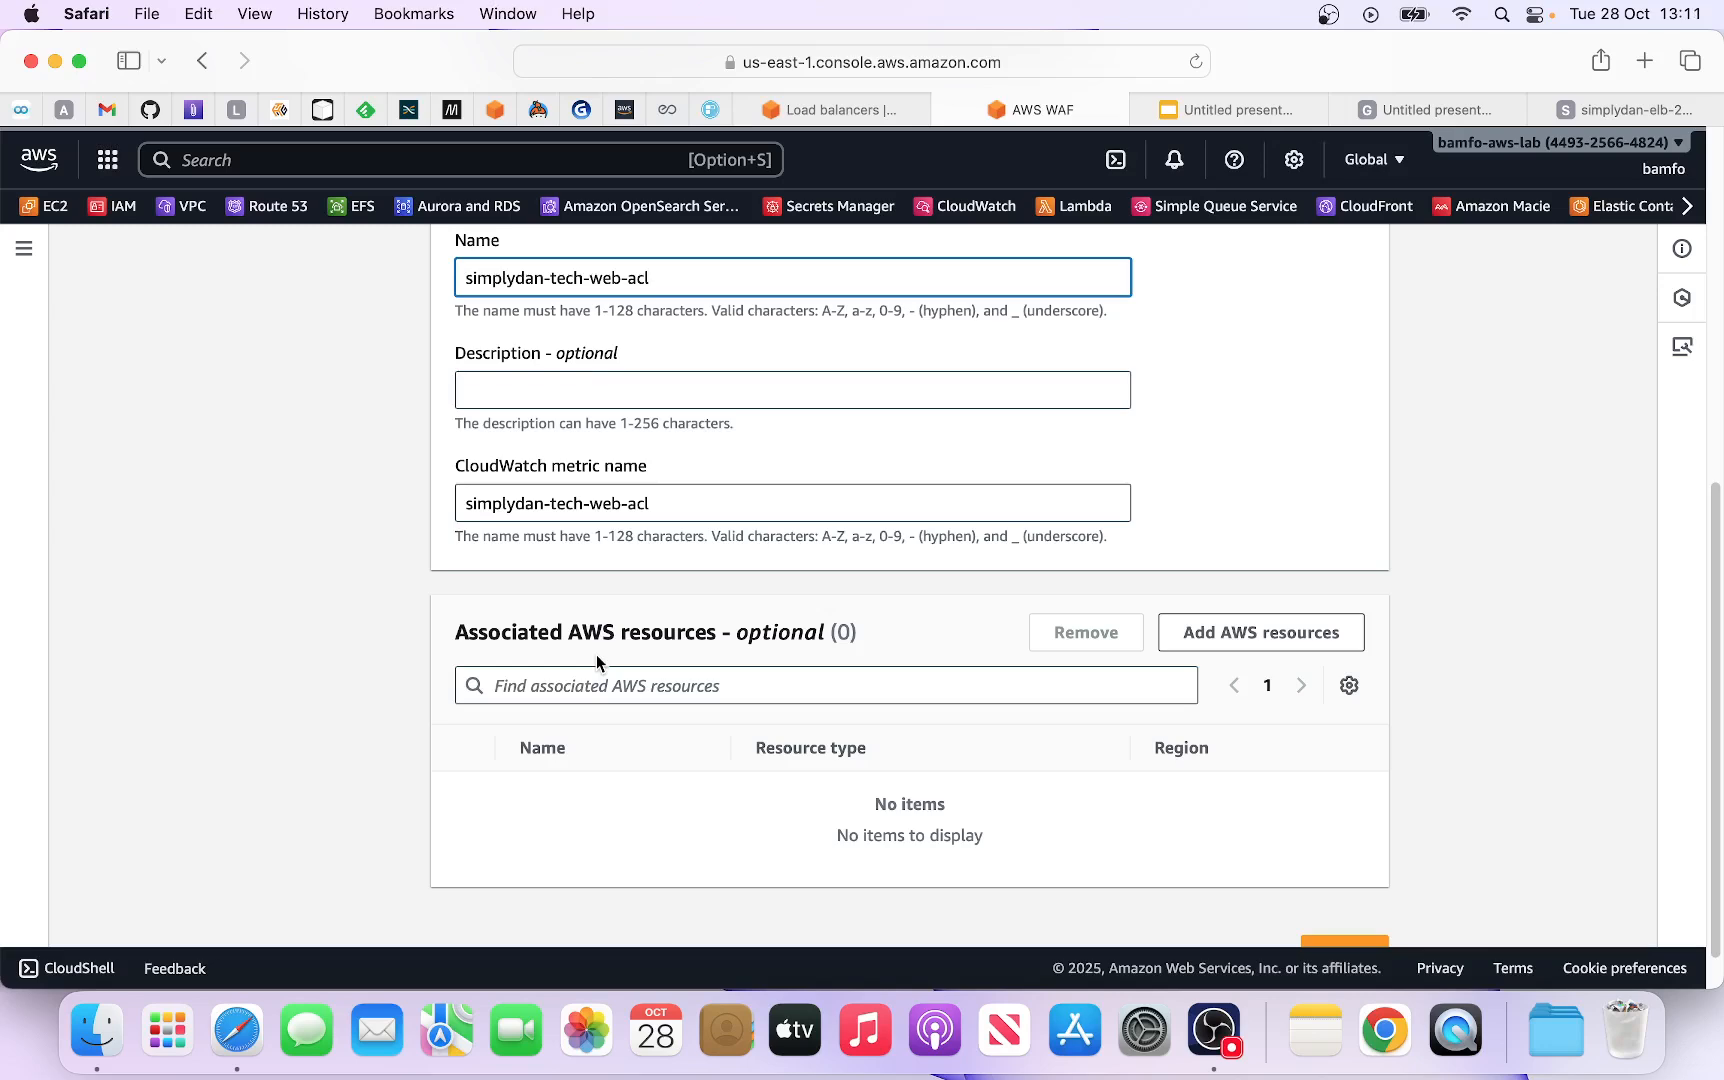
click(1263, 634)
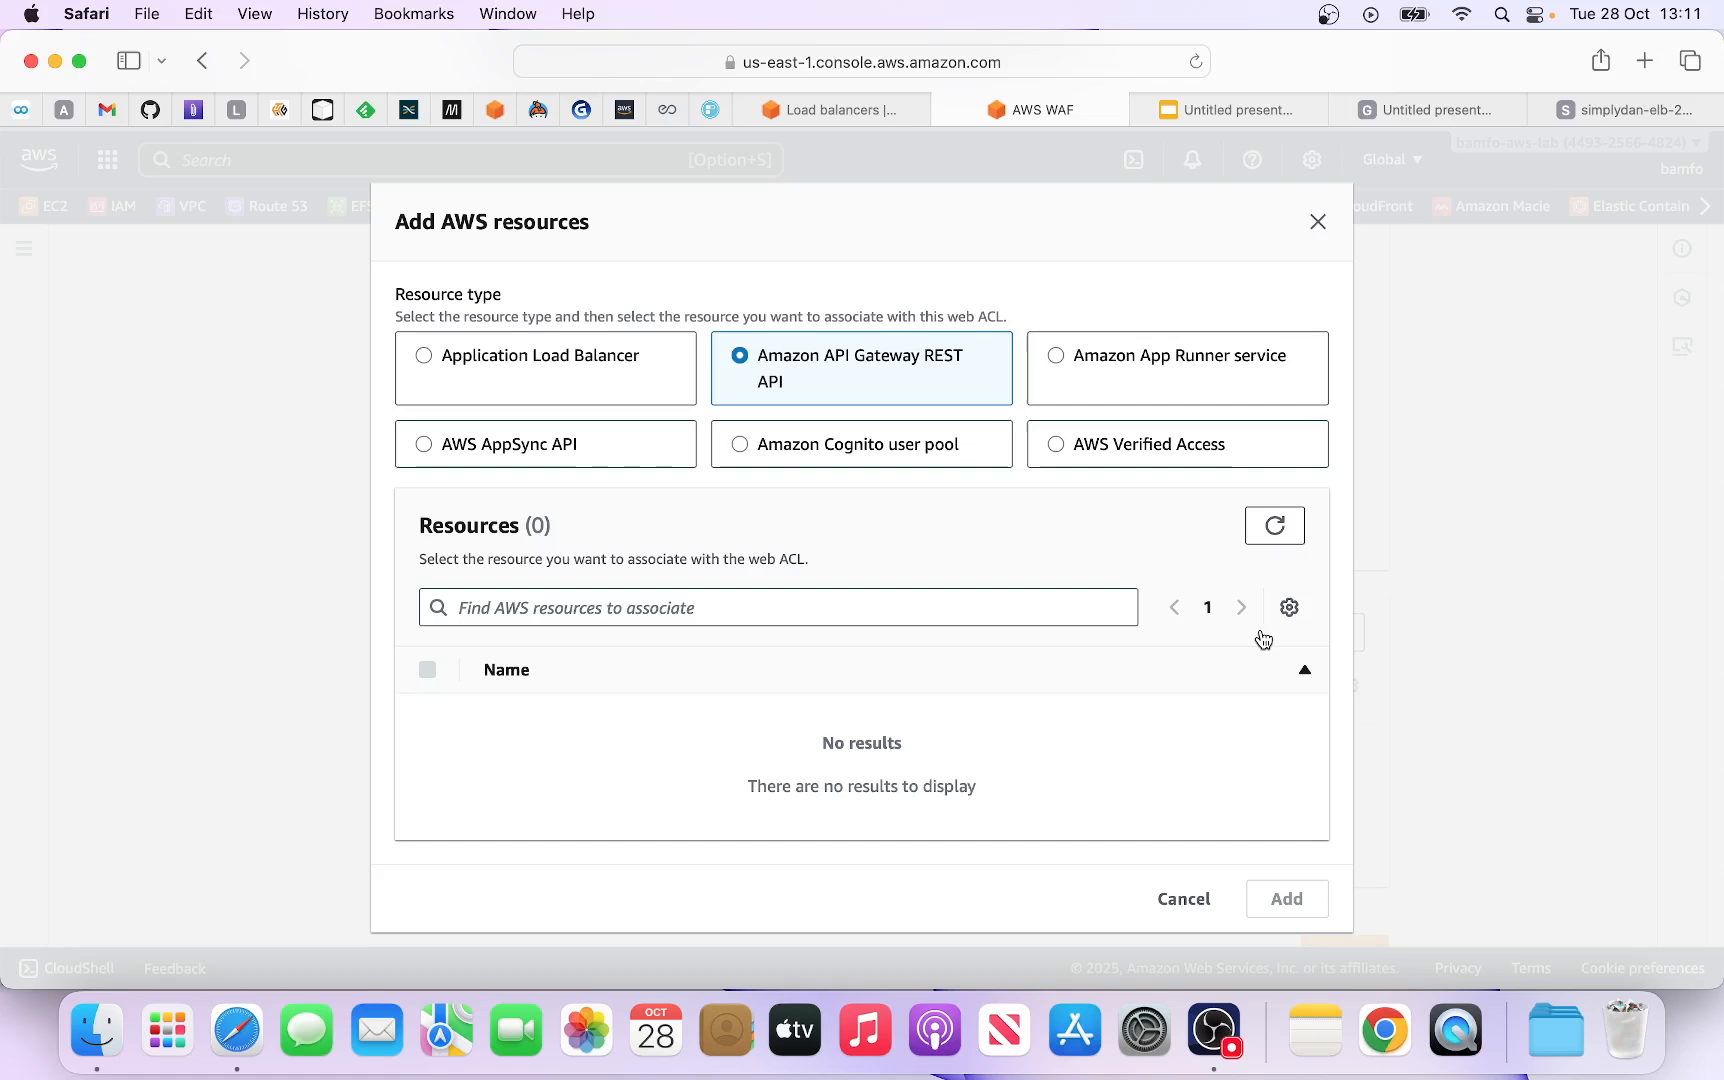
click(431, 352)
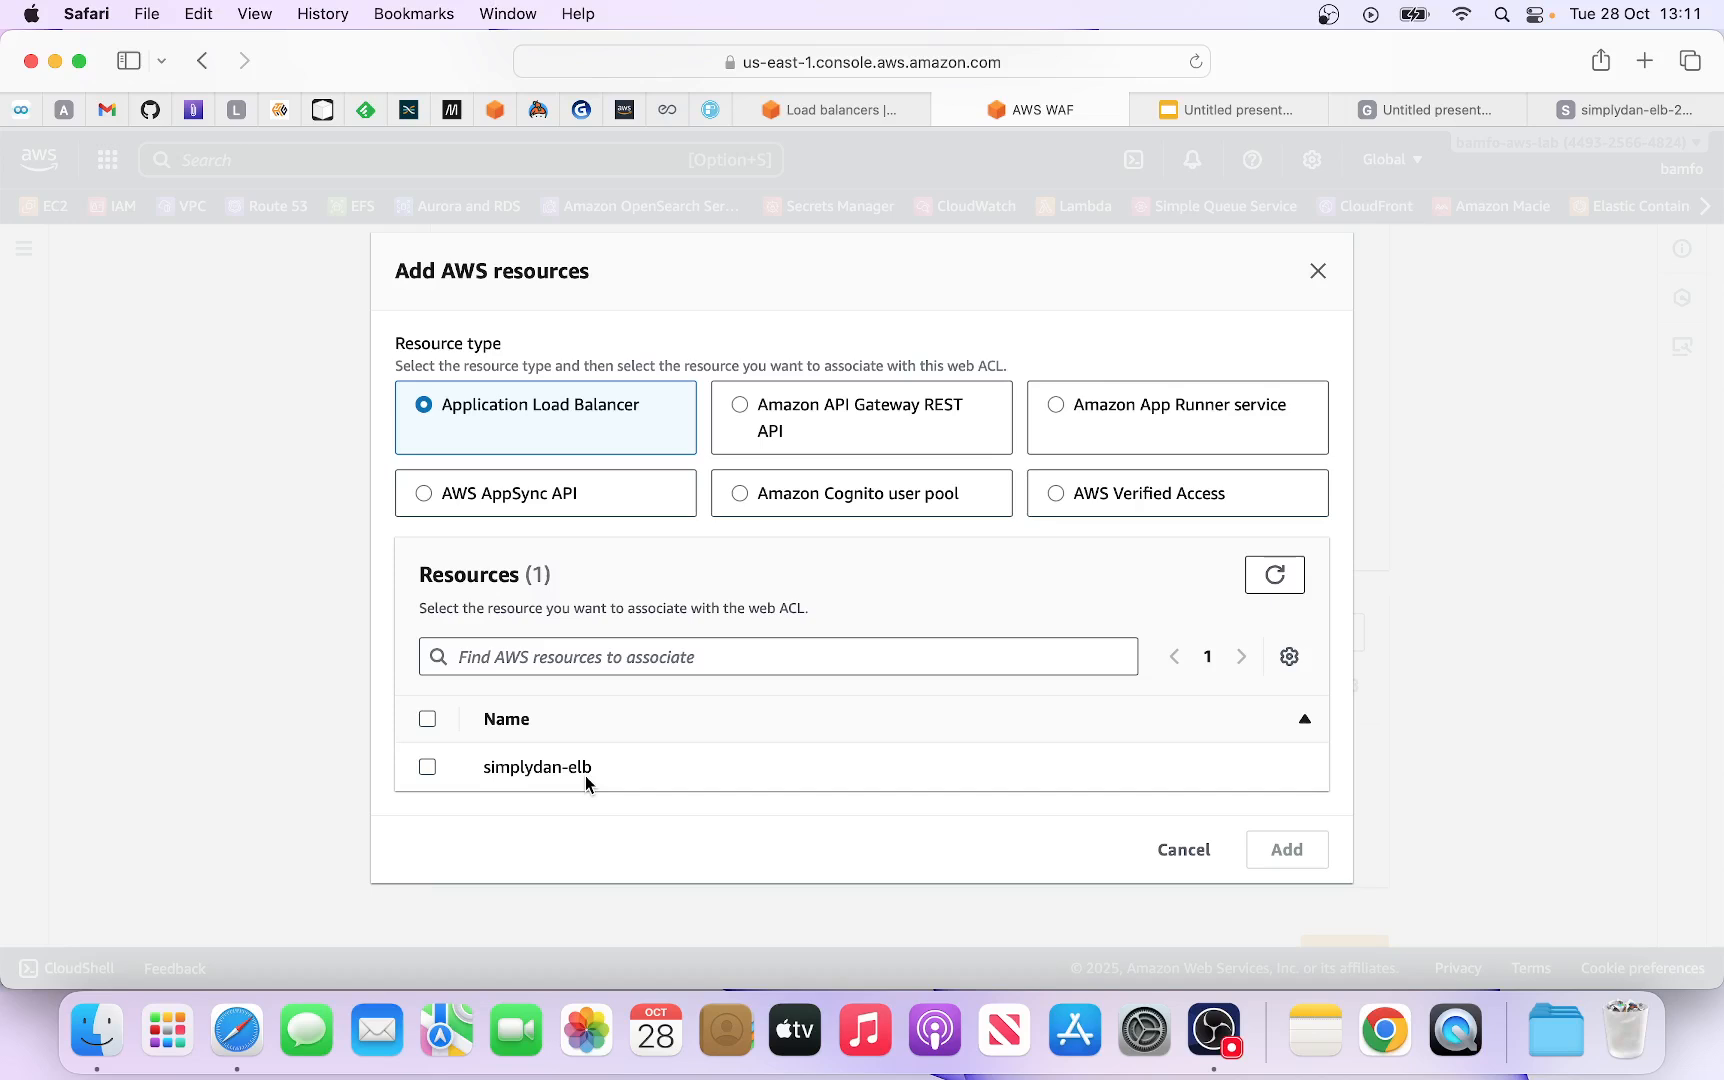
click(428, 767)
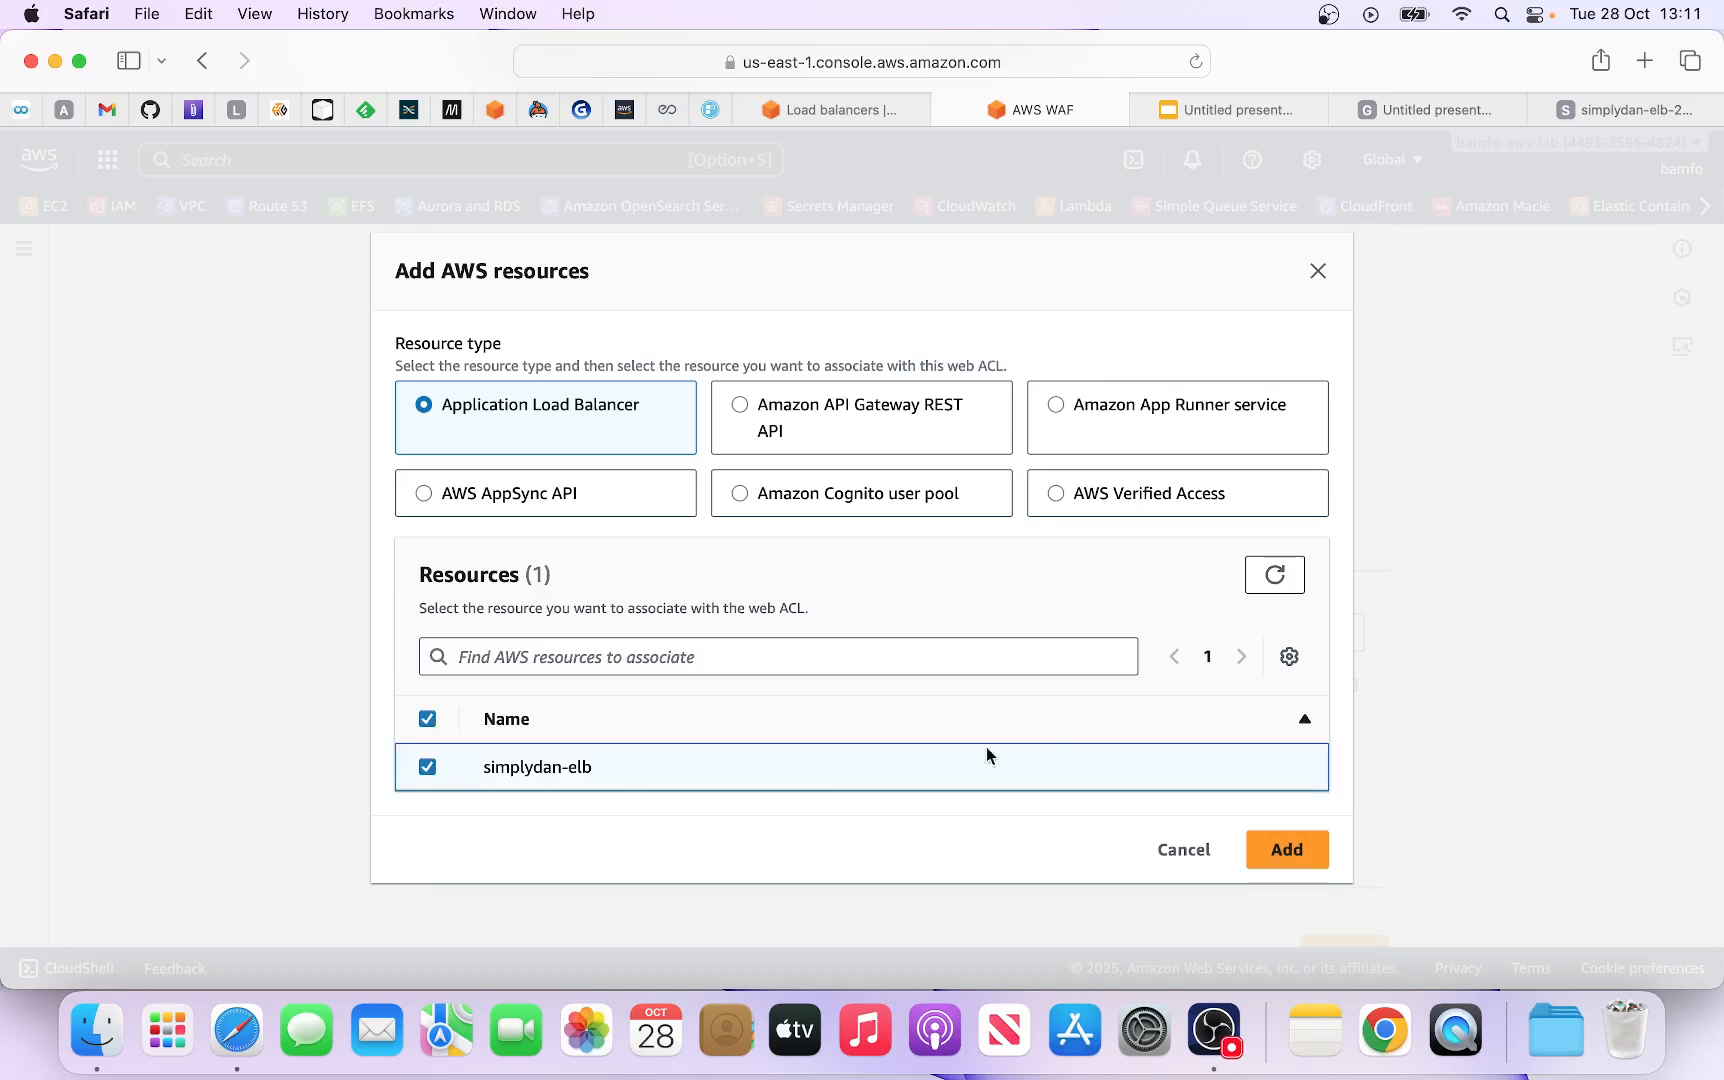
click(1287, 850)
scroll(997, 643, down, 5)
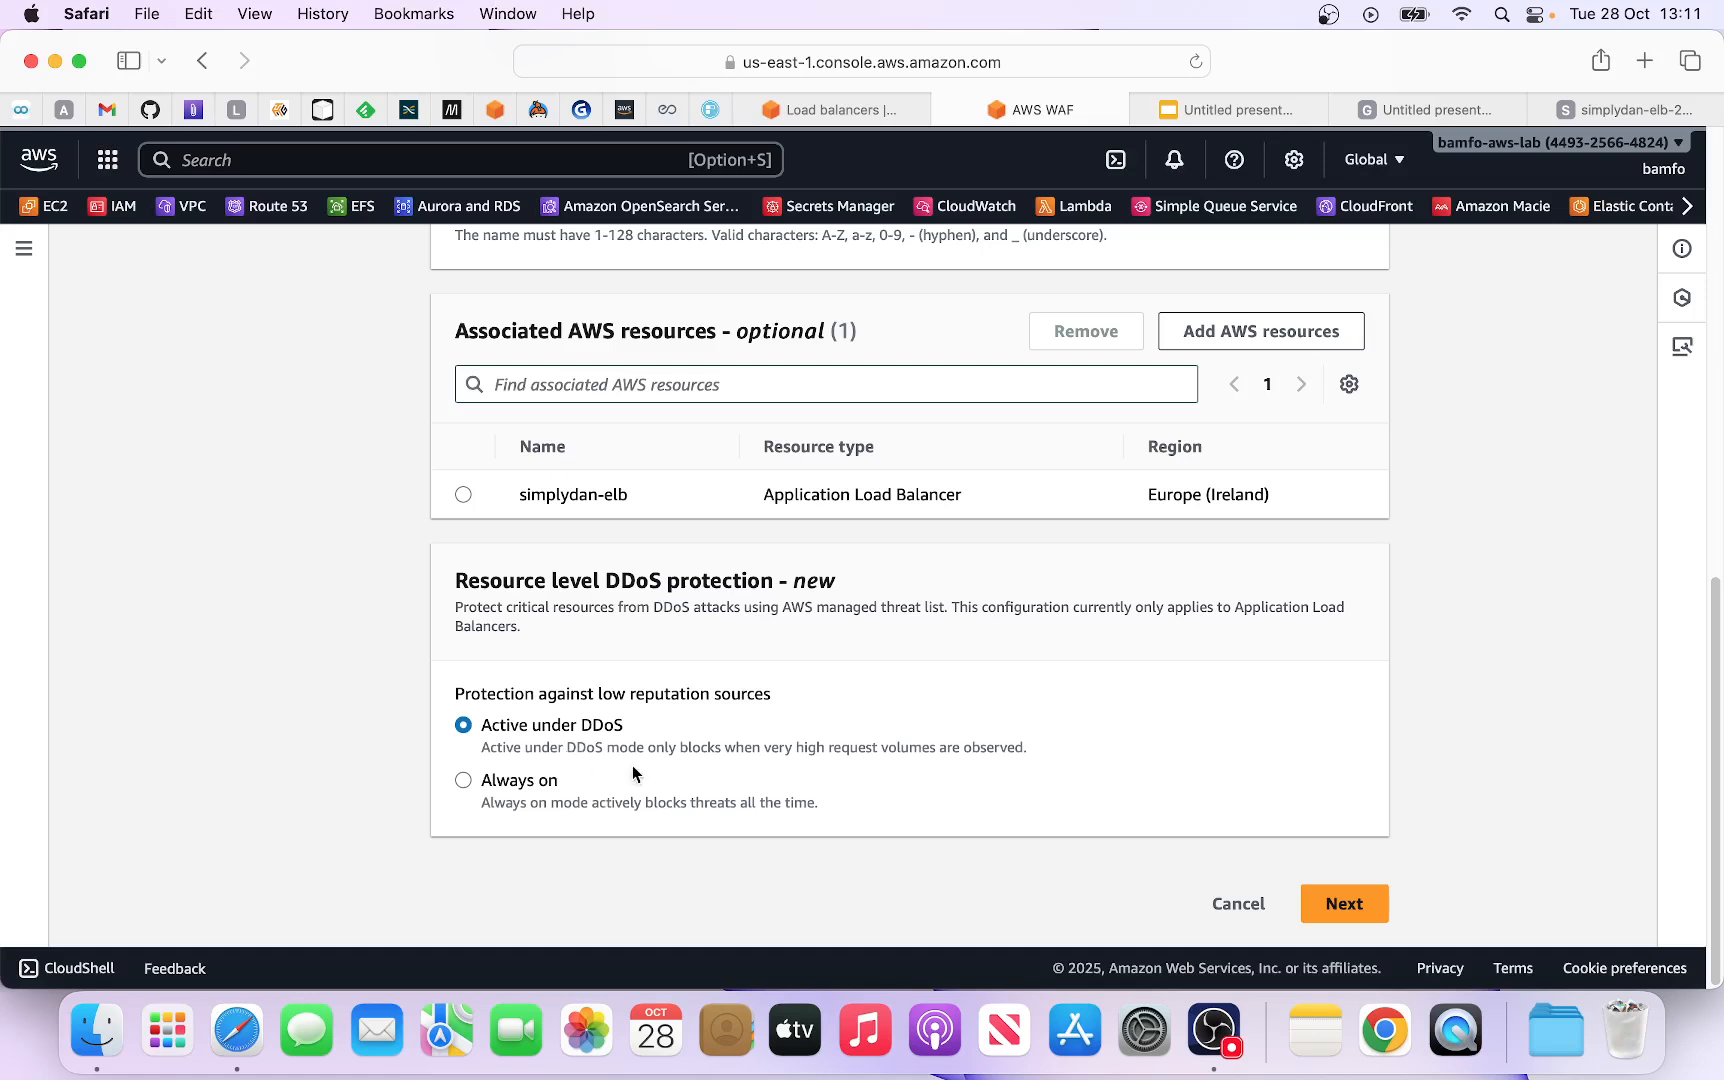
click(1364, 921)
Step: Start a custom rule with the rule builder and name it test
scroll(1204, 760, down, 1)
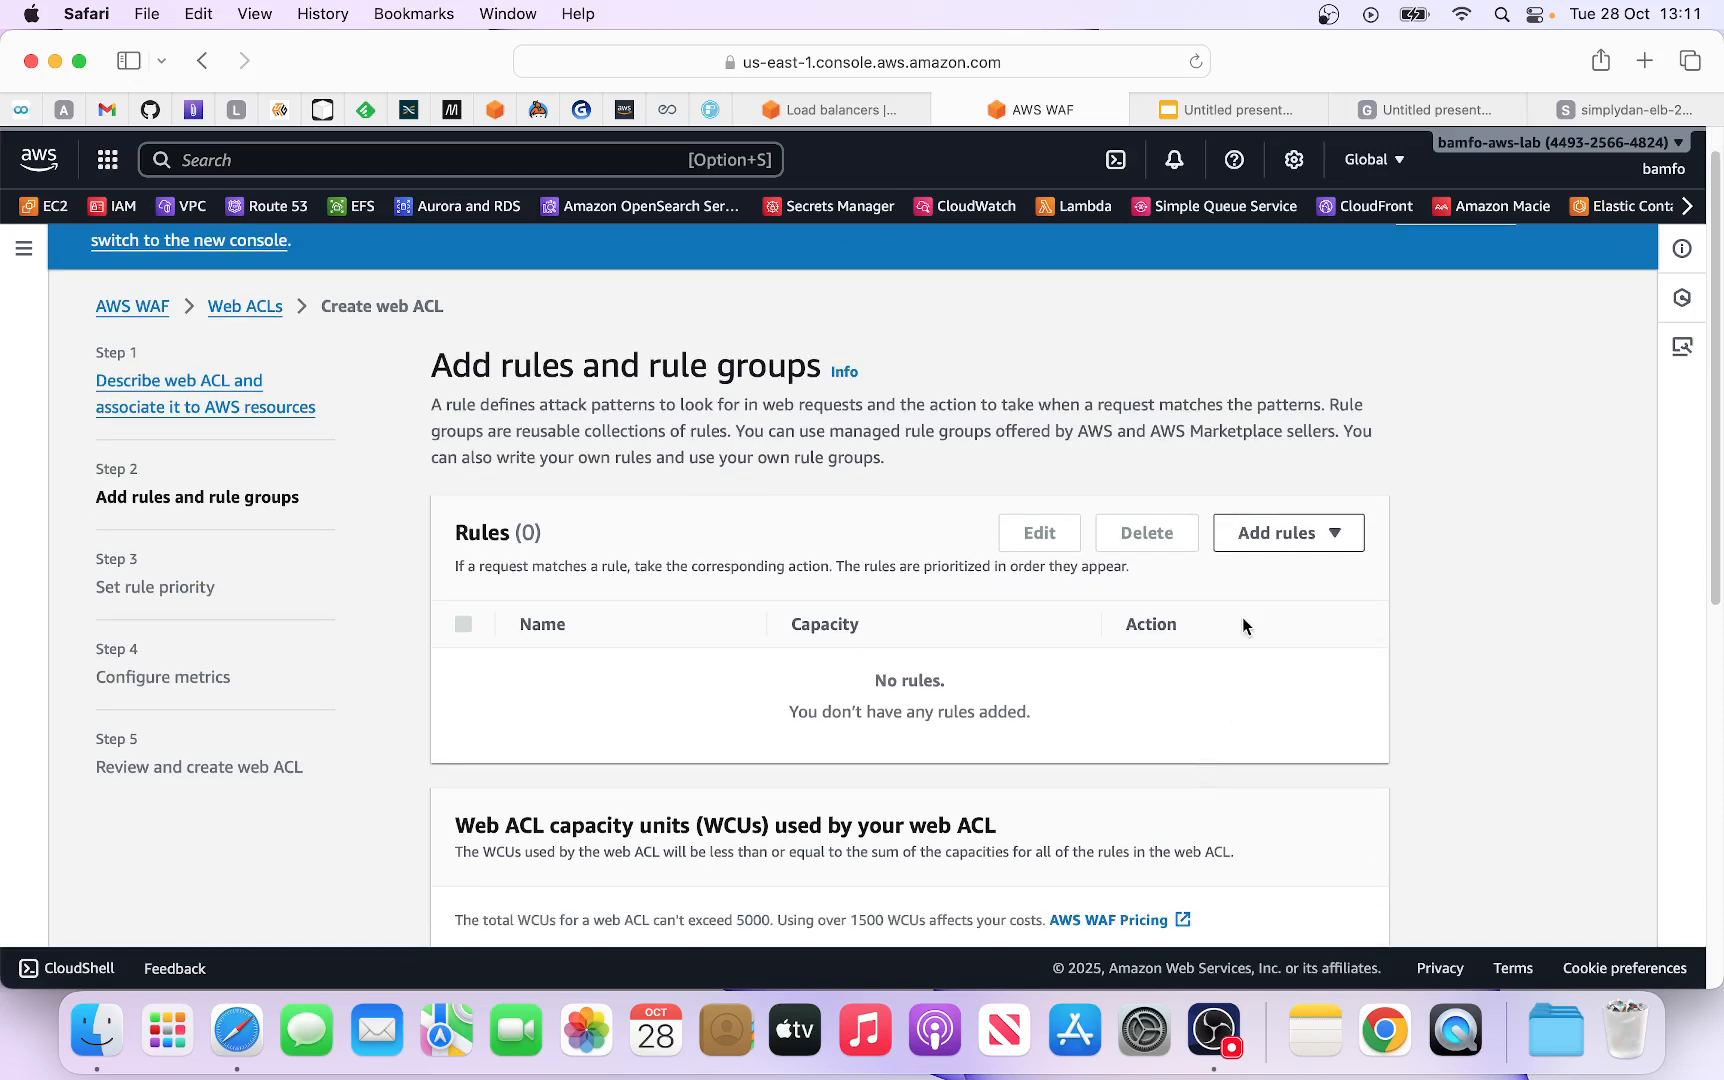
click(1338, 535)
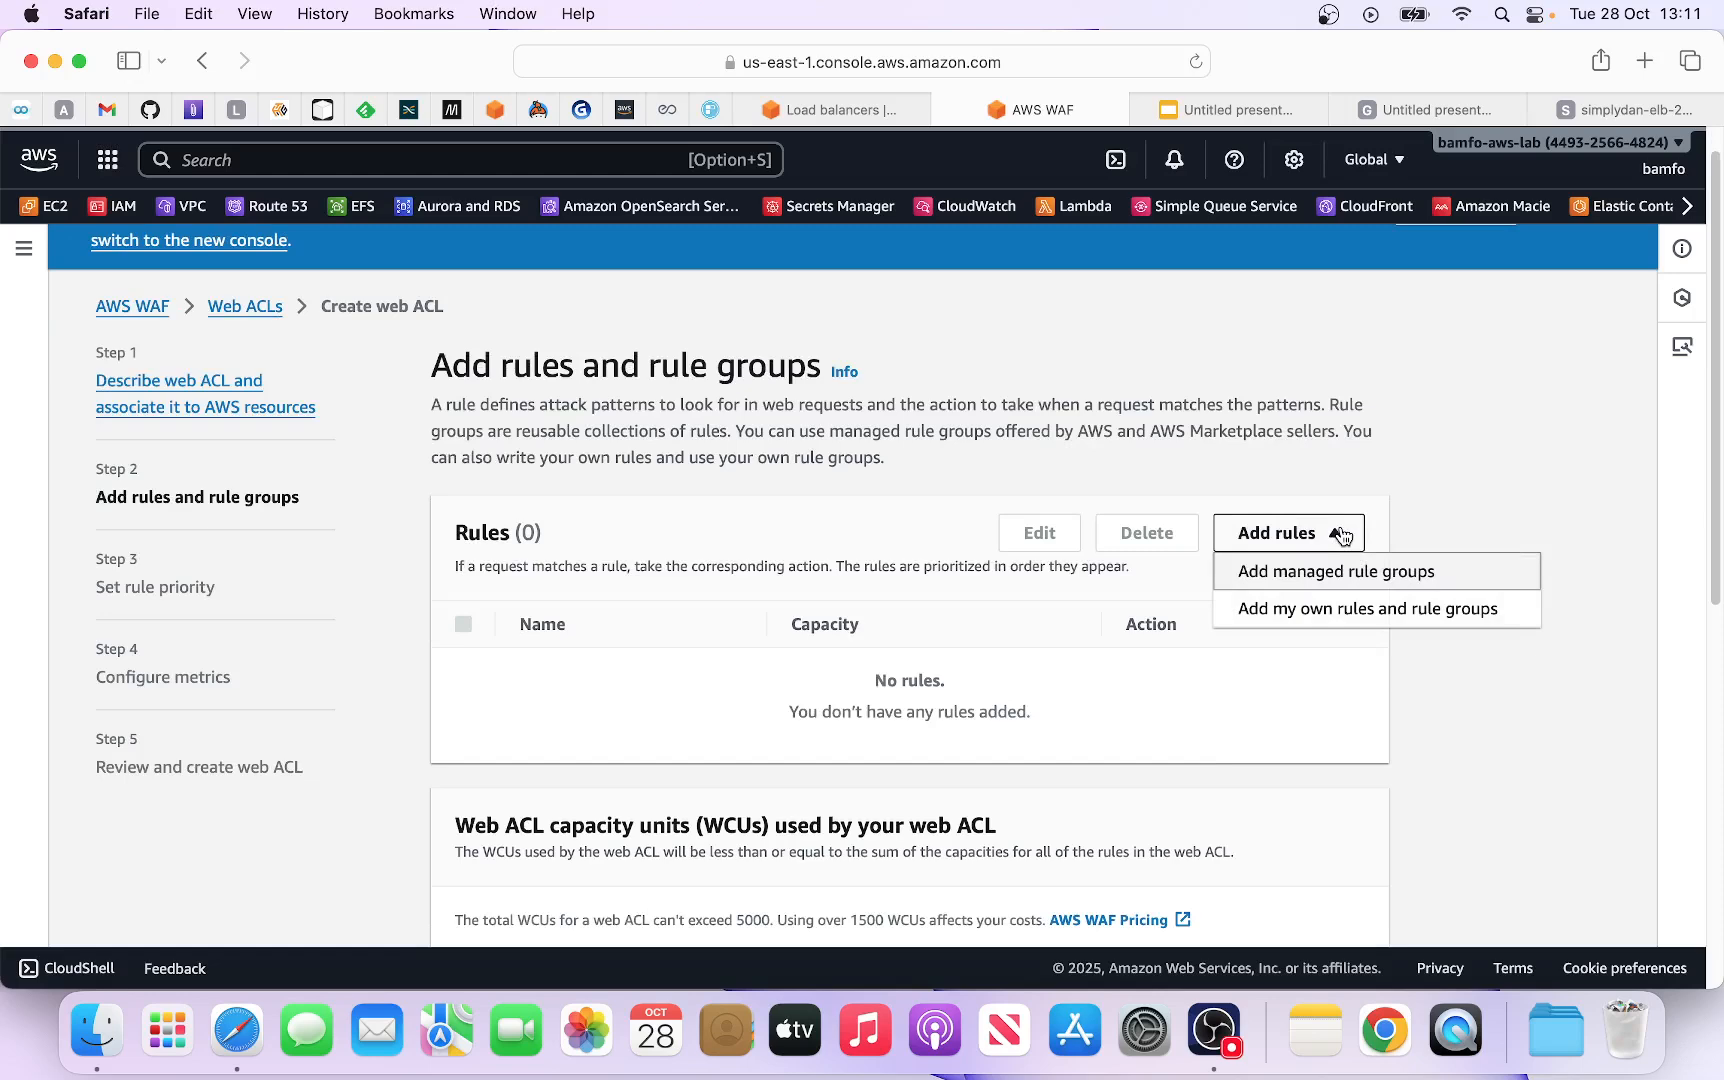
click(1299, 626)
scroll(1024, 586, down, 1)
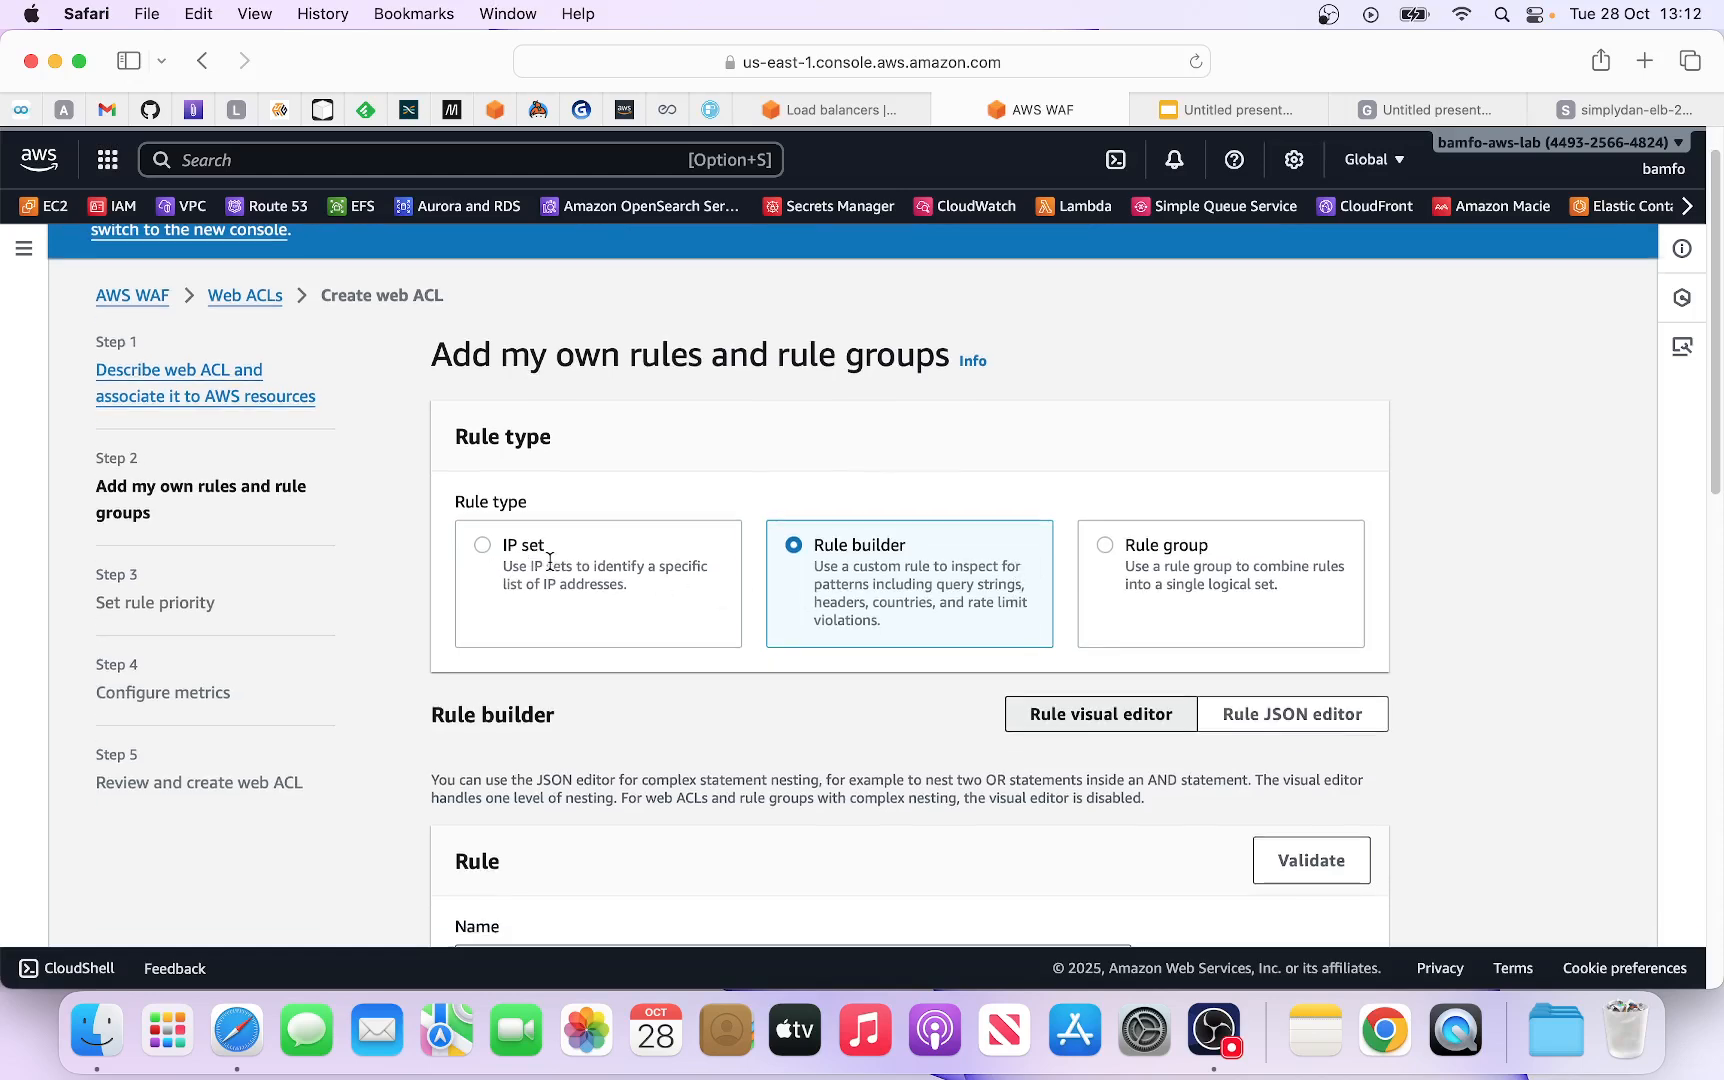
scroll(877, 597, down, 3)
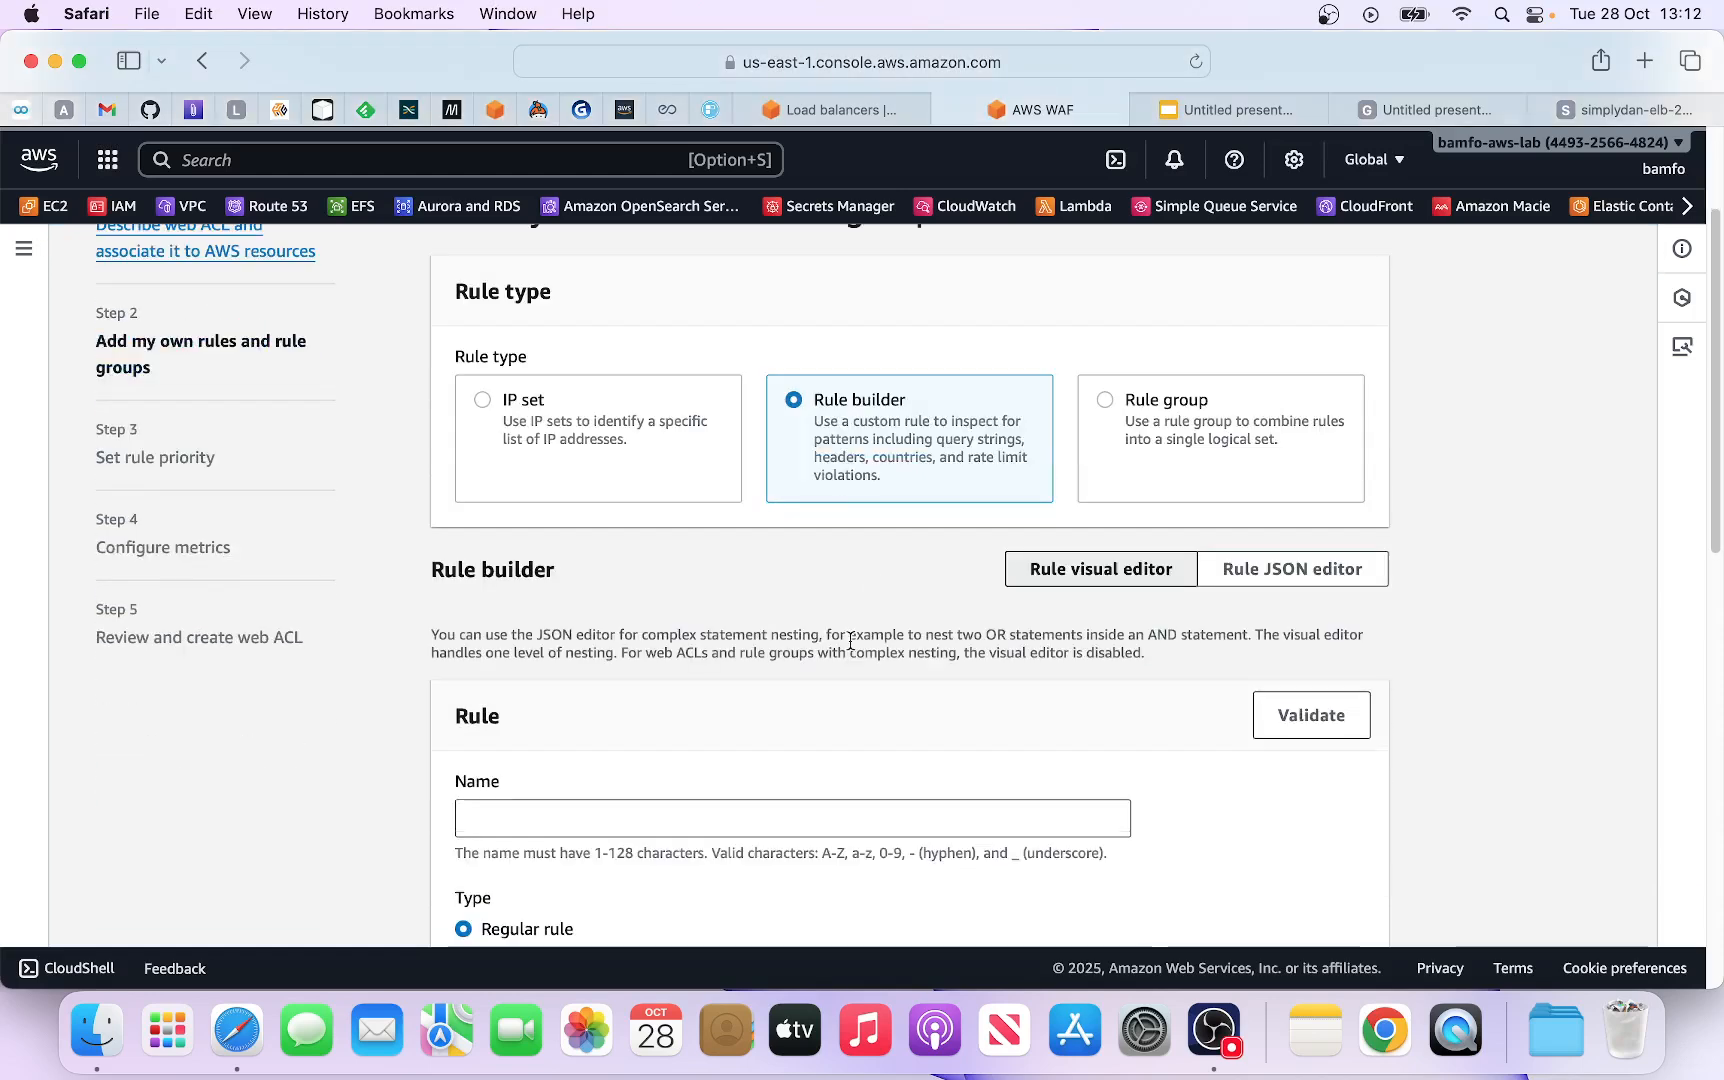
scroll(850, 640, down, 3)
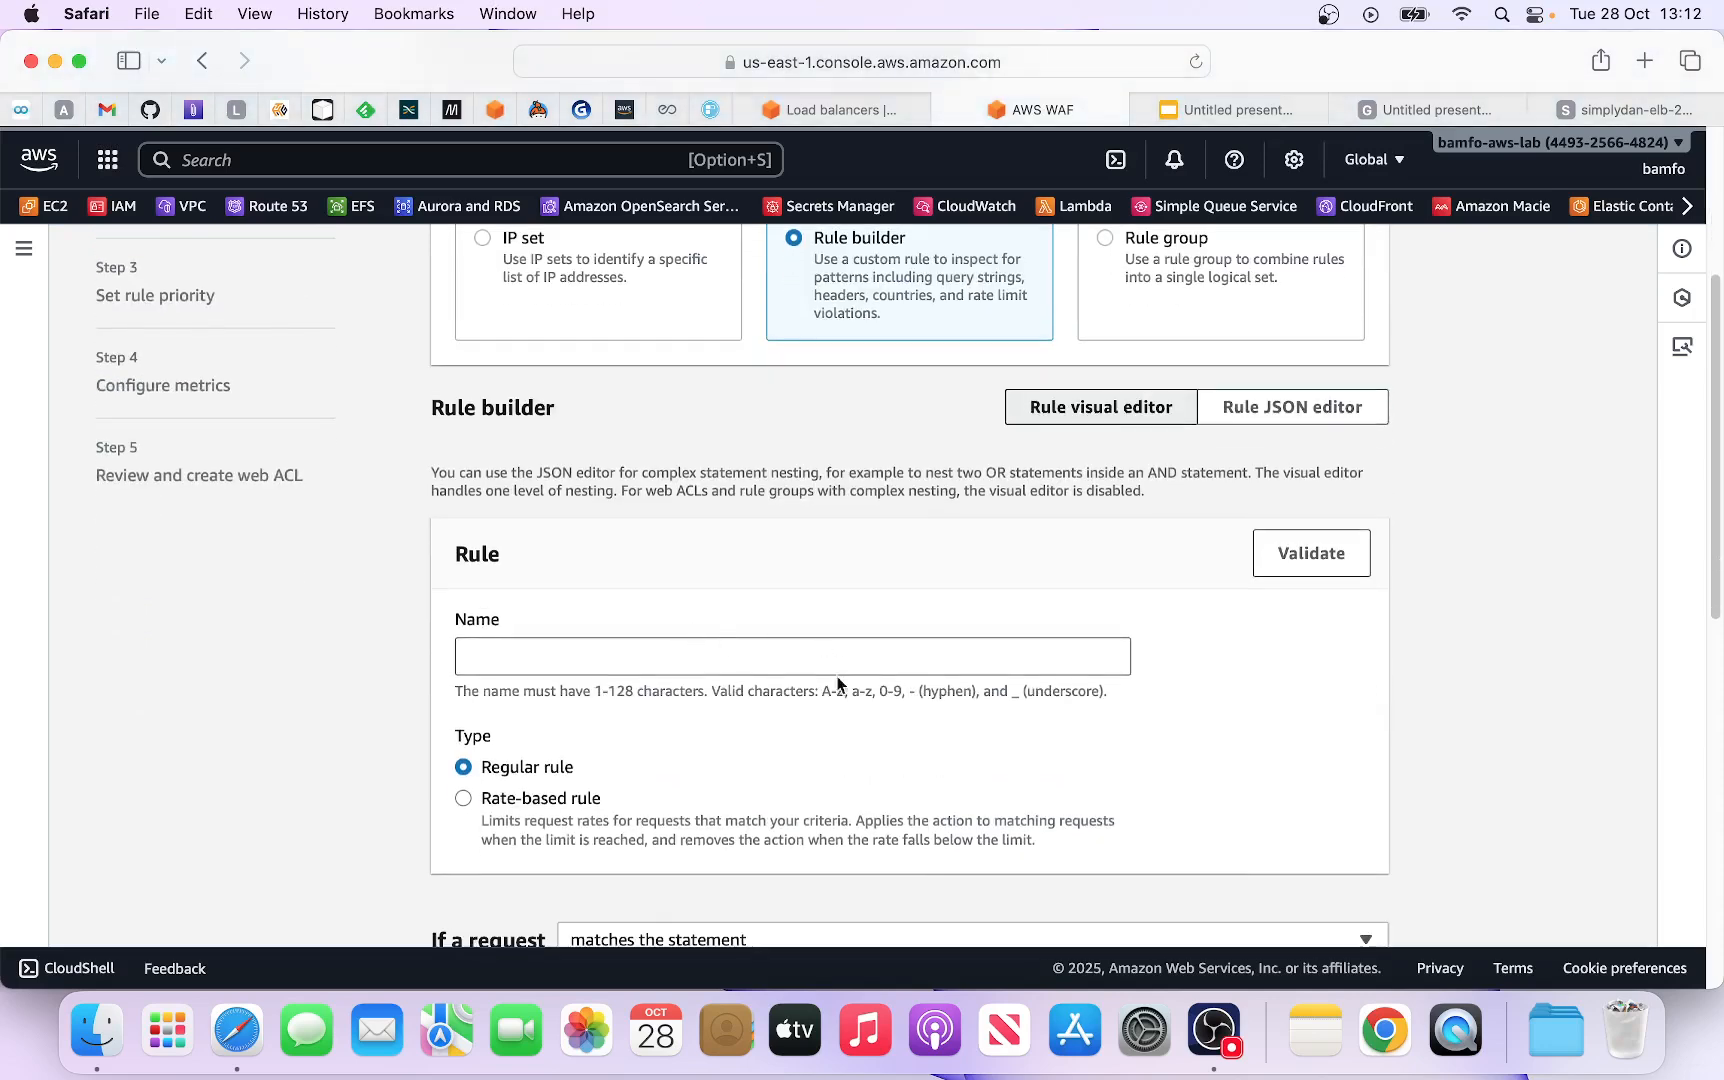
scroll(760, 655, down, 1)
click(731, 615)
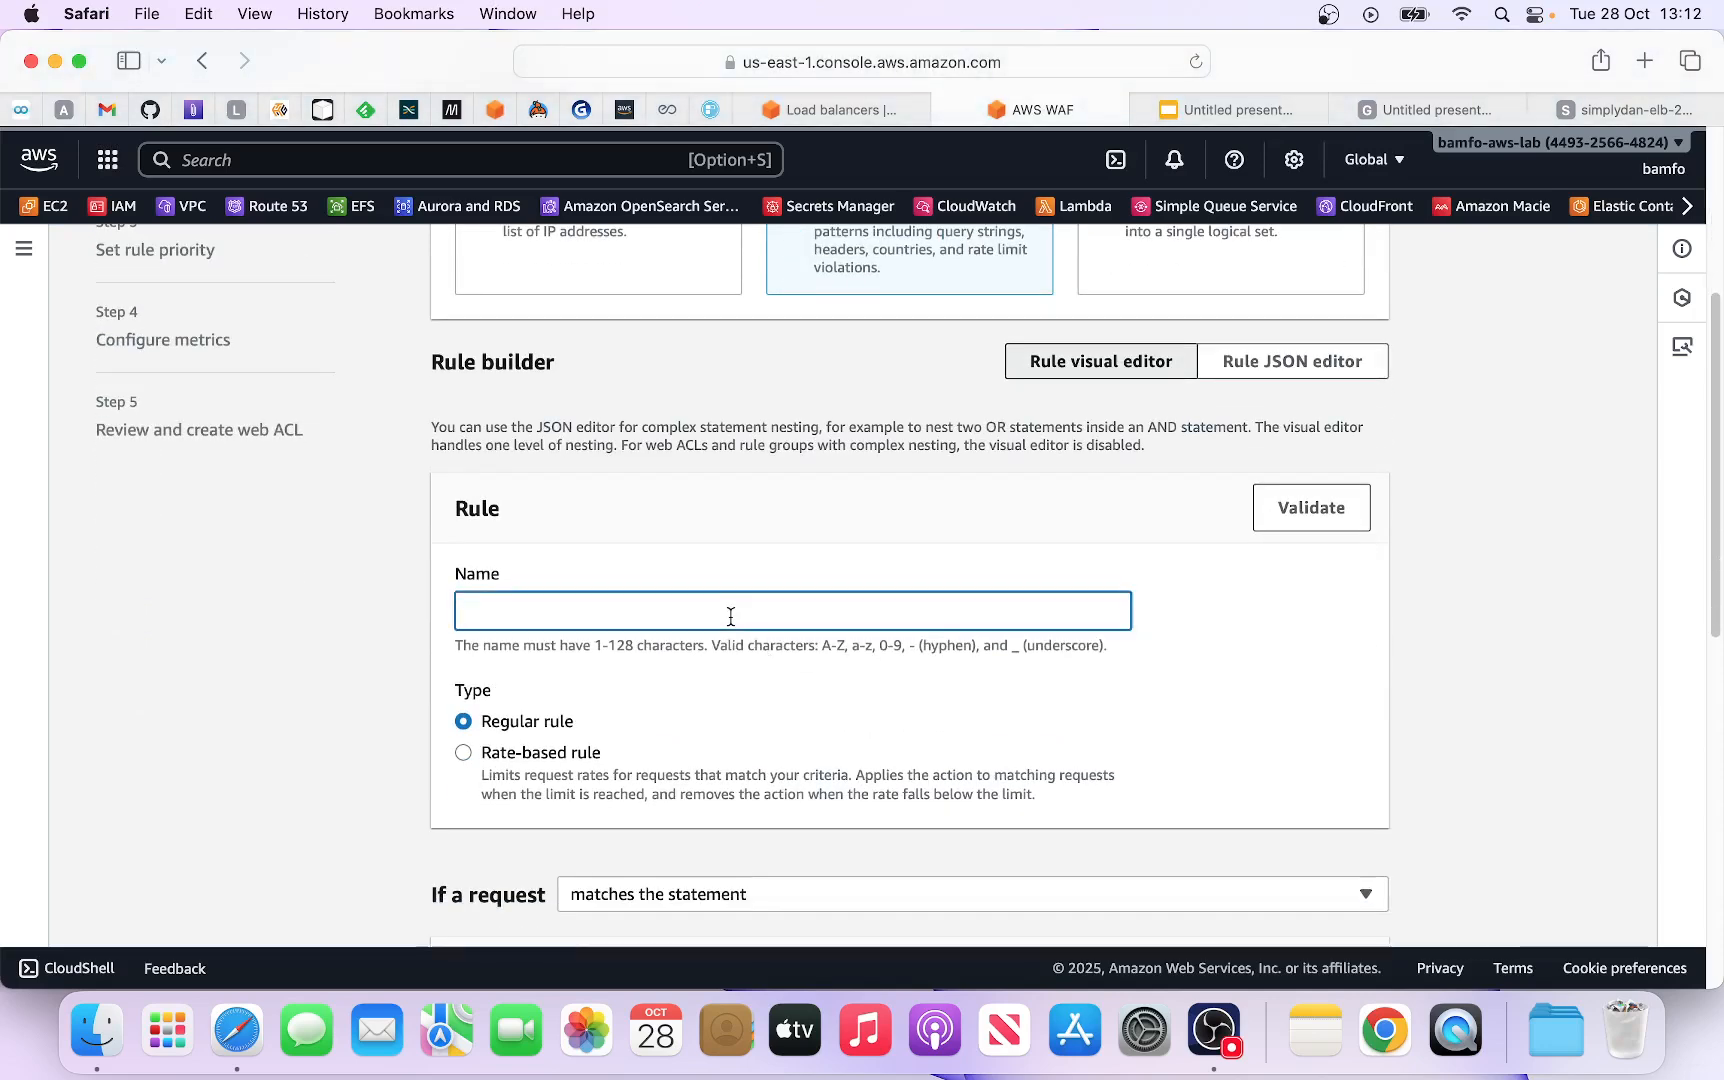
text(test)
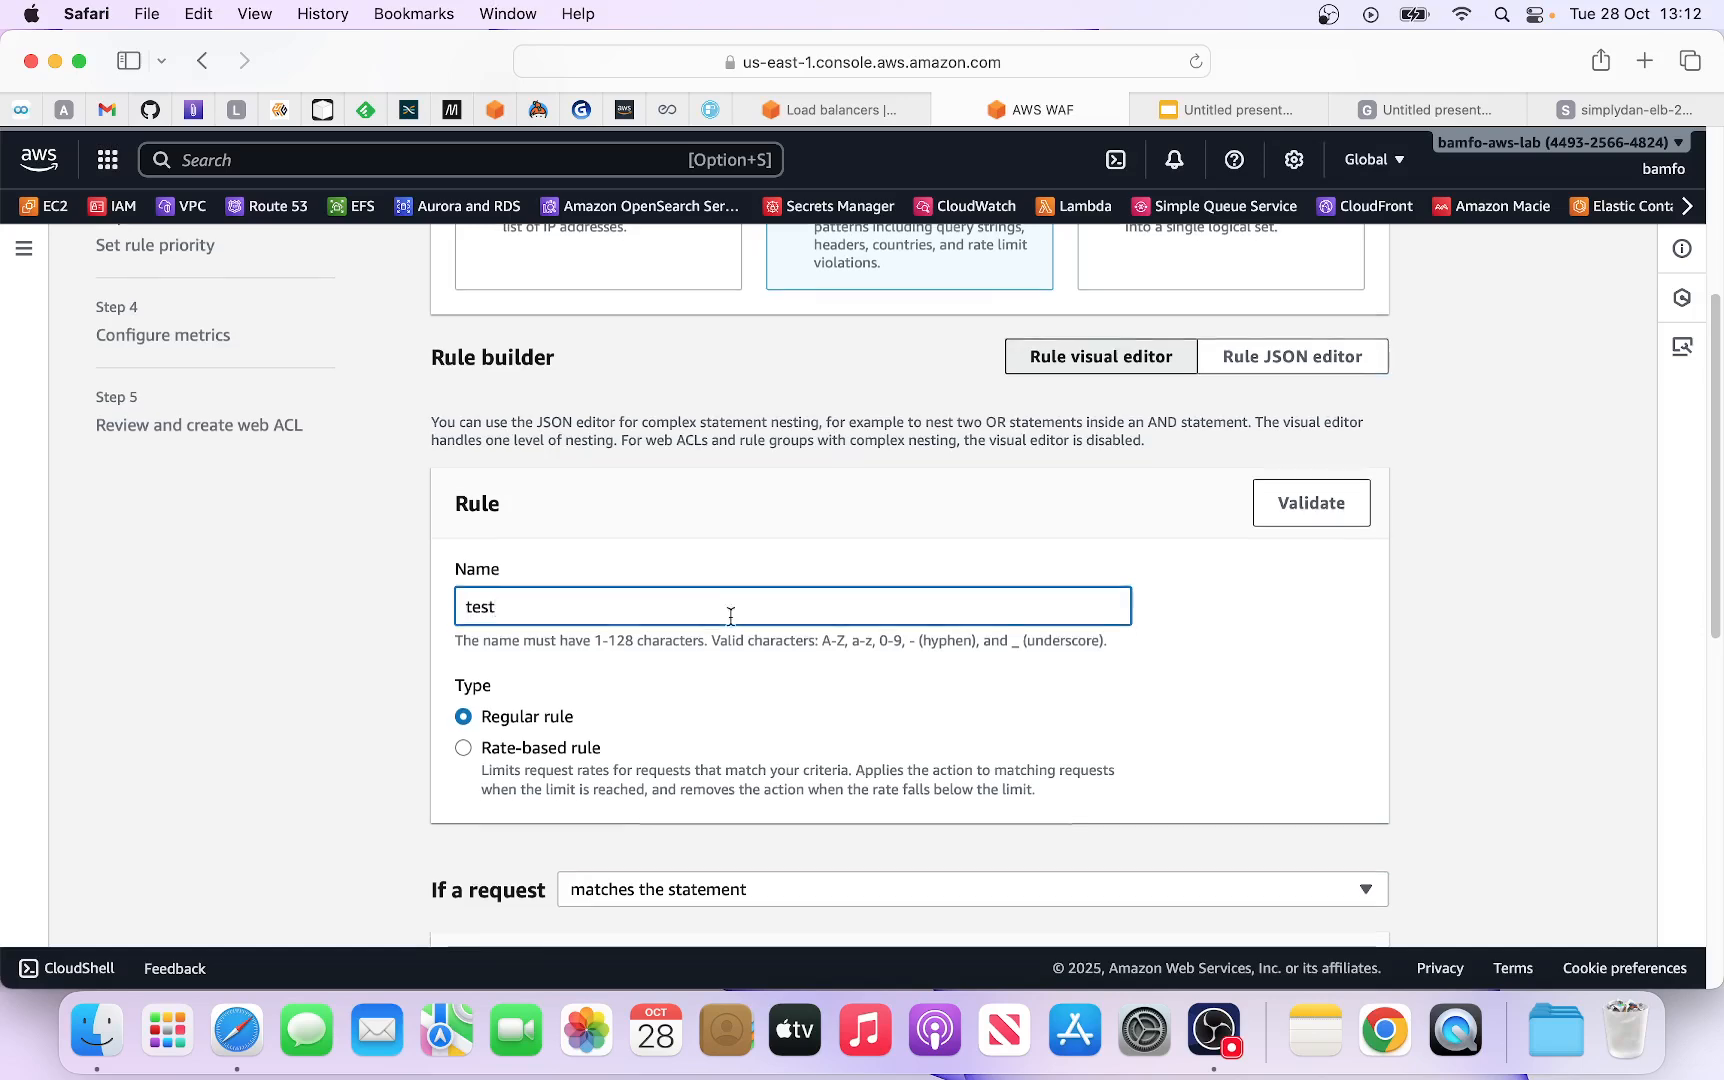
Step: Set the rule to inspect requests with Originates from a country in, keep the Block action, and try to add the rule
scroll(731, 615, down, 7)
scroll(543, 493, down, 7)
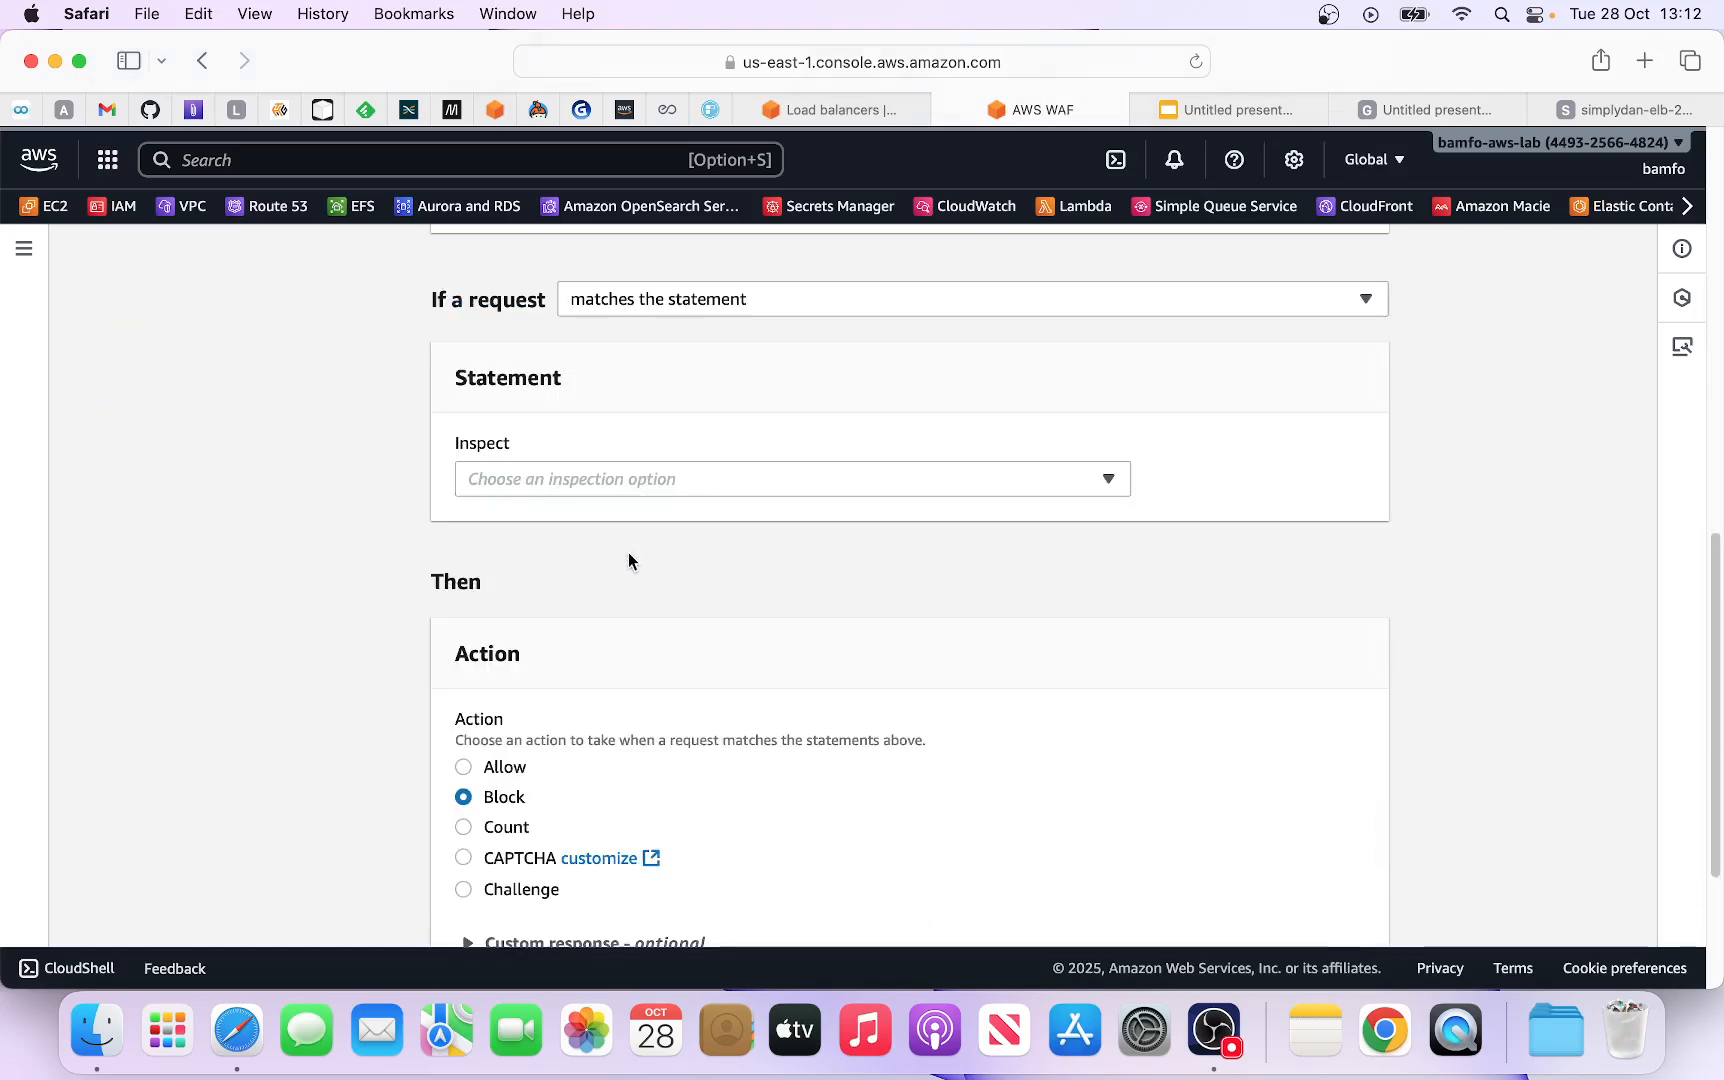
click(618, 491)
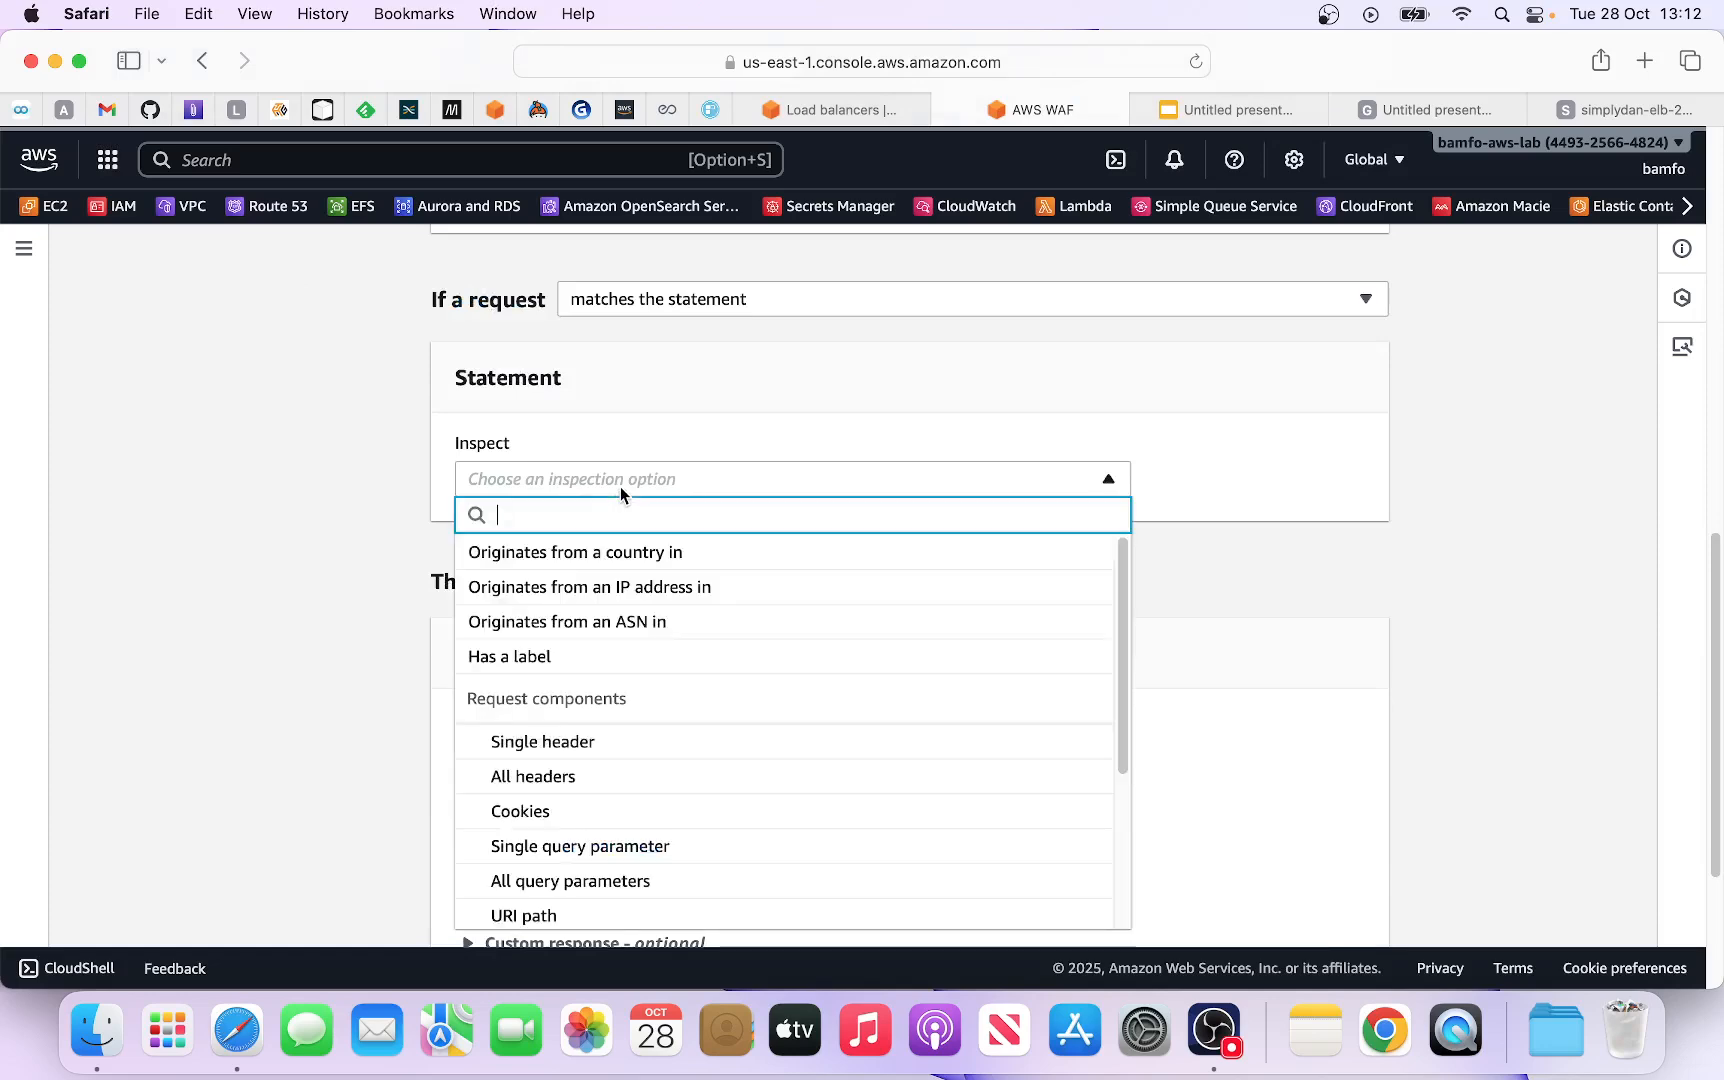
click(605, 565)
scroll(683, 490, down, 1)
scroll(673, 560, down, 1)
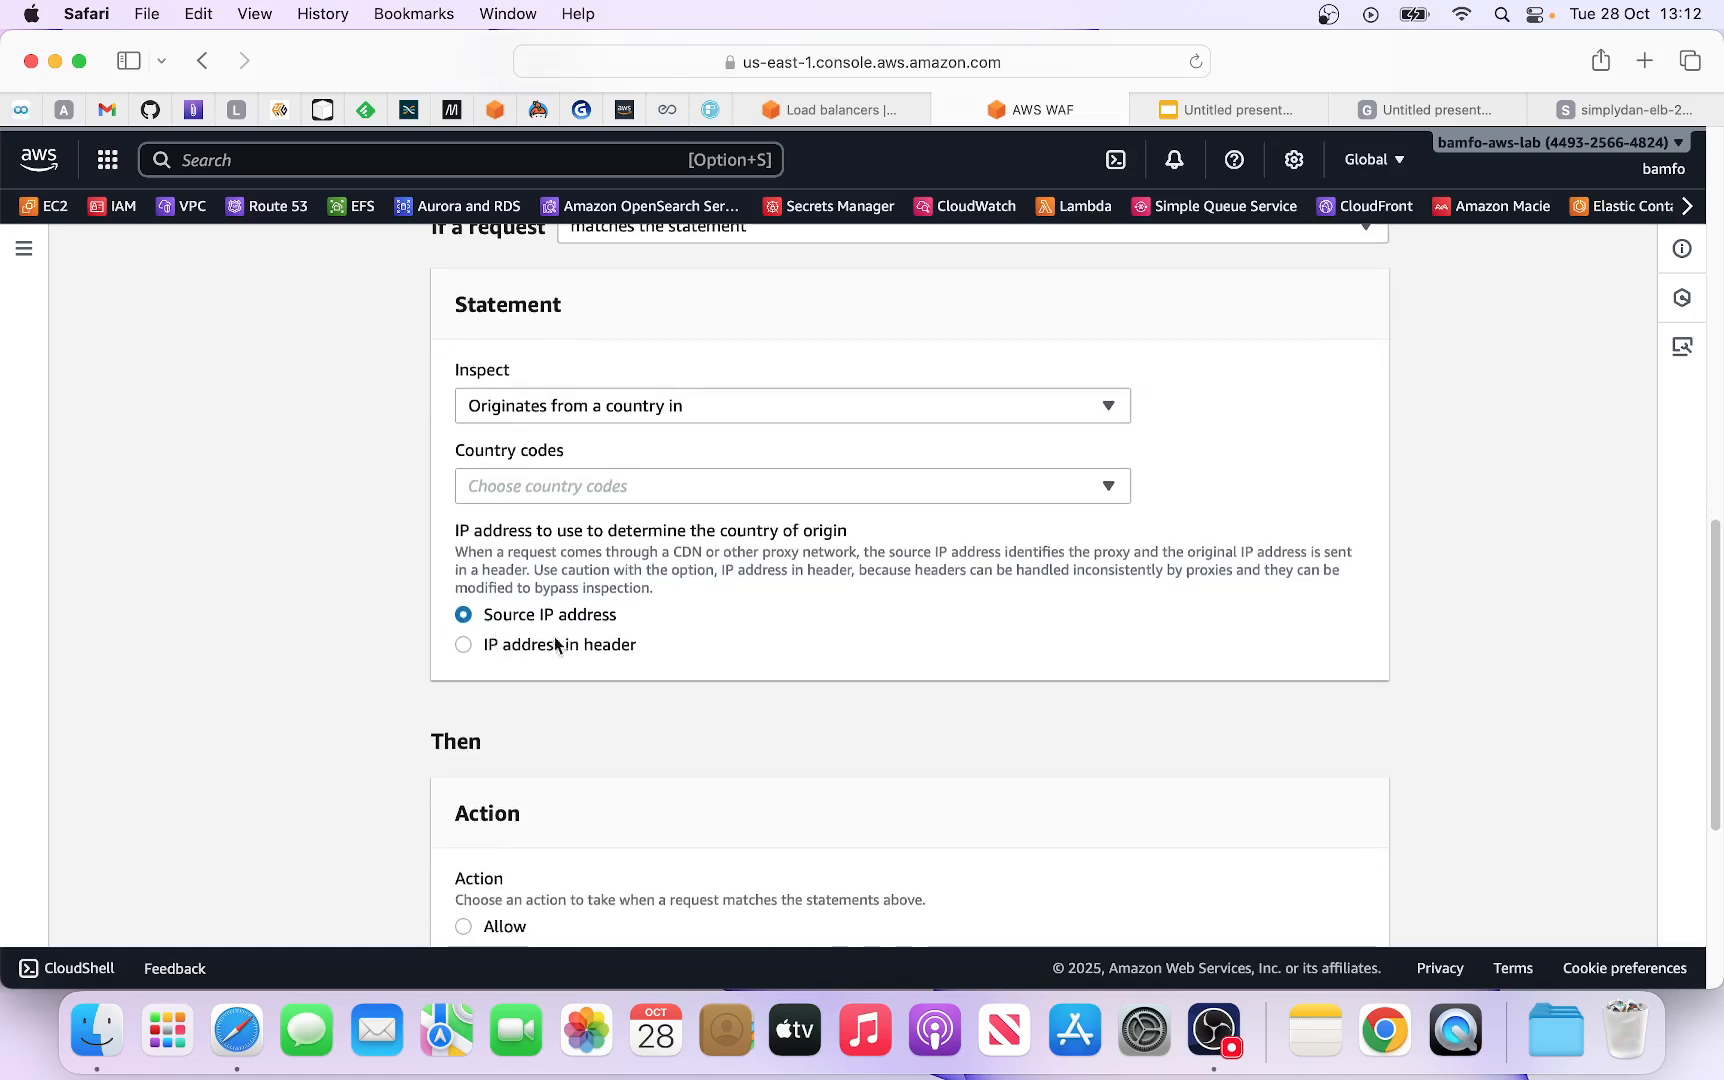
scroll(627, 646, down, 5)
scroll(684, 667, down, 1)
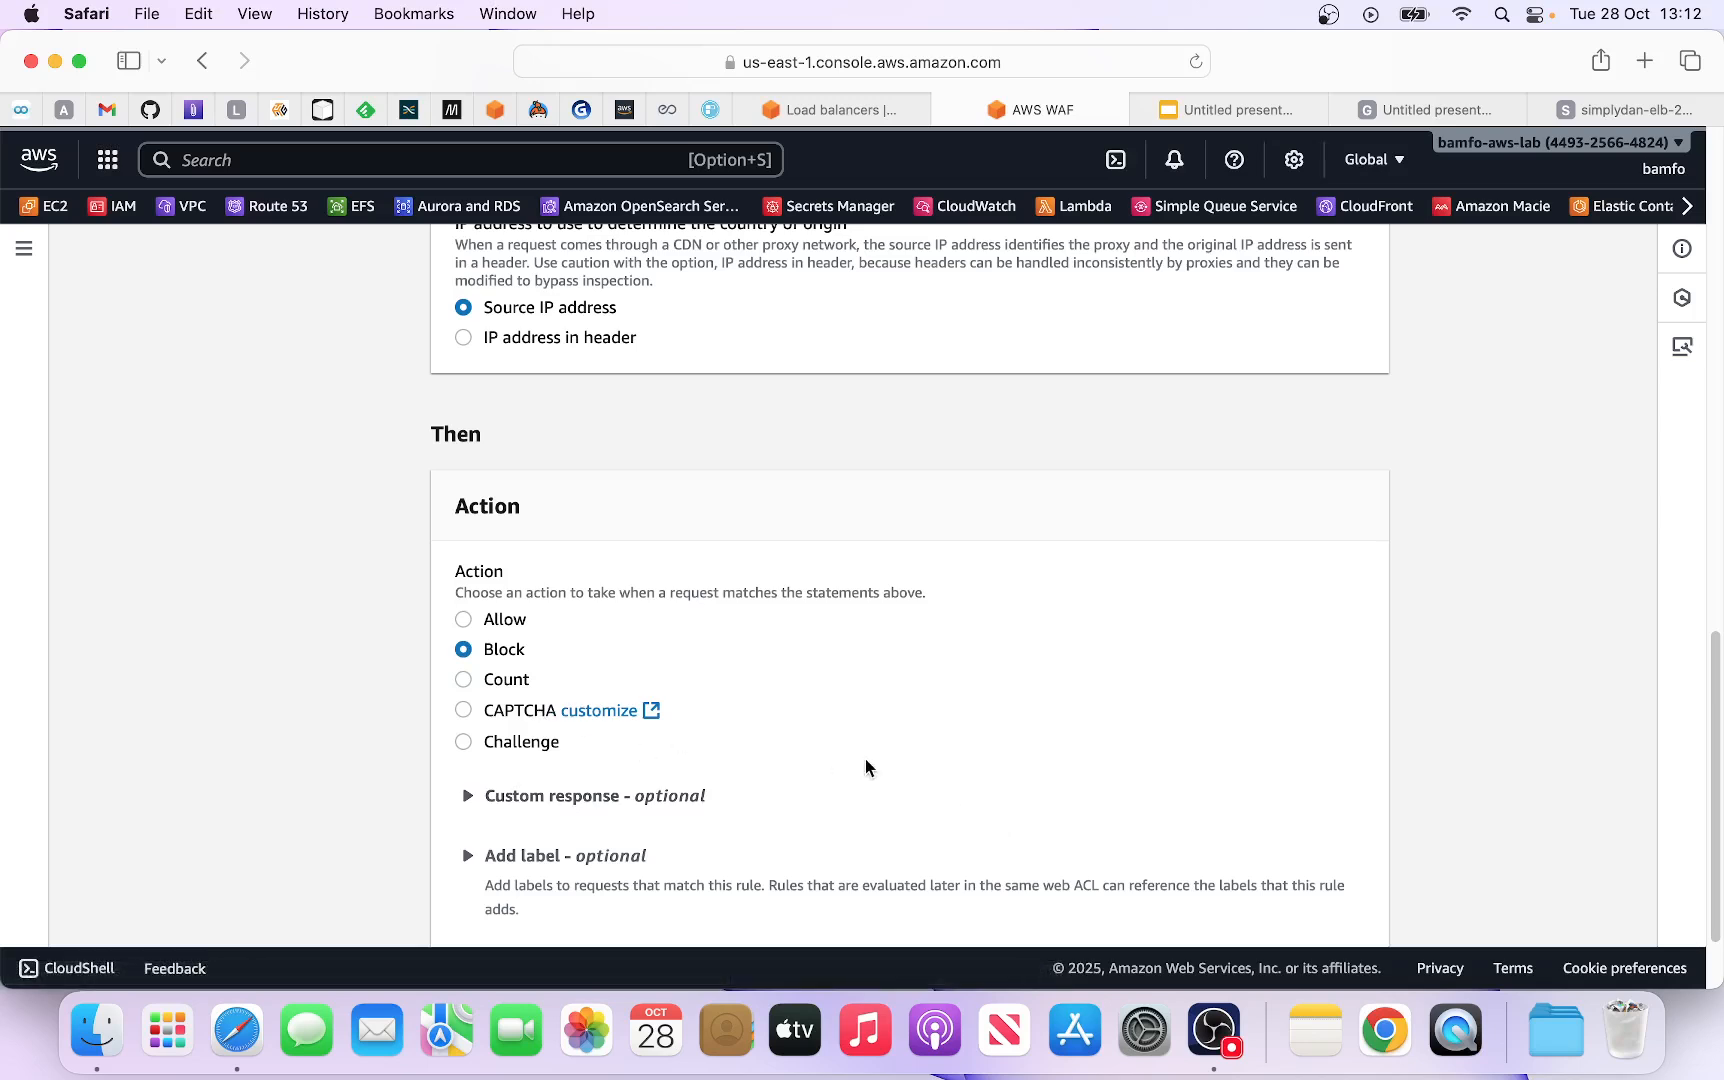
scroll(866, 762, down, 3)
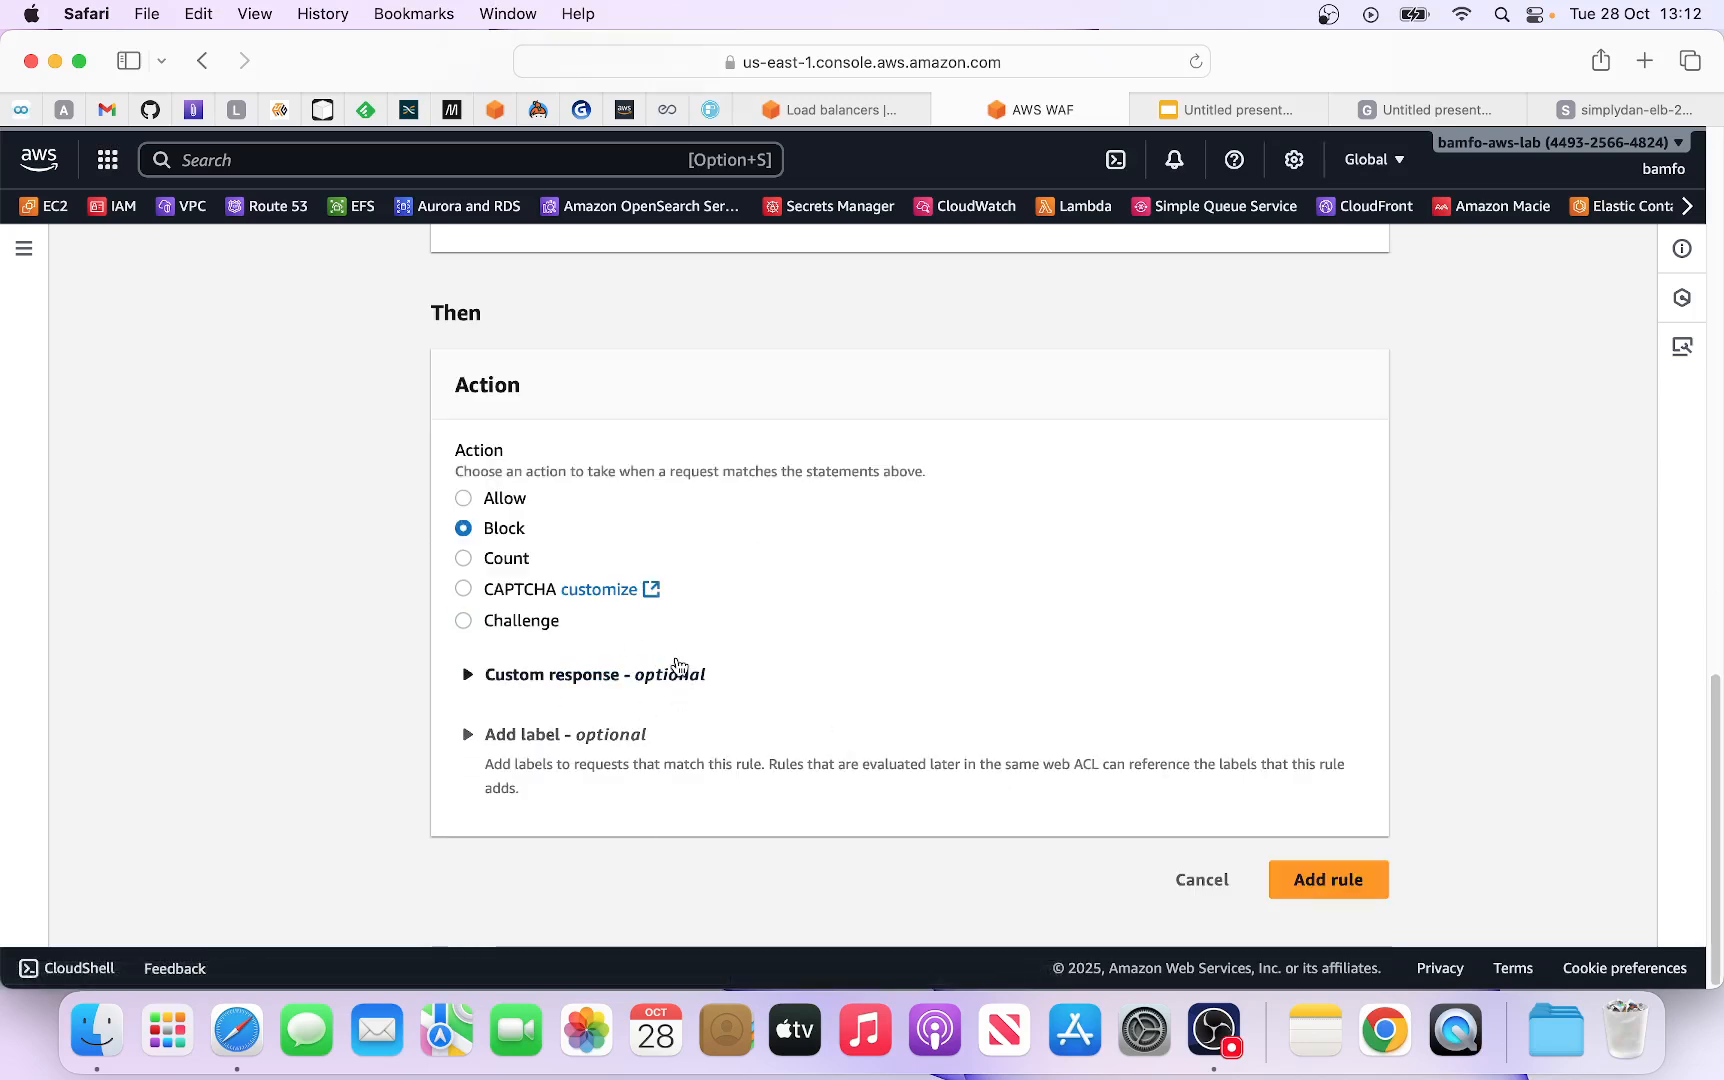
click(1306, 879)
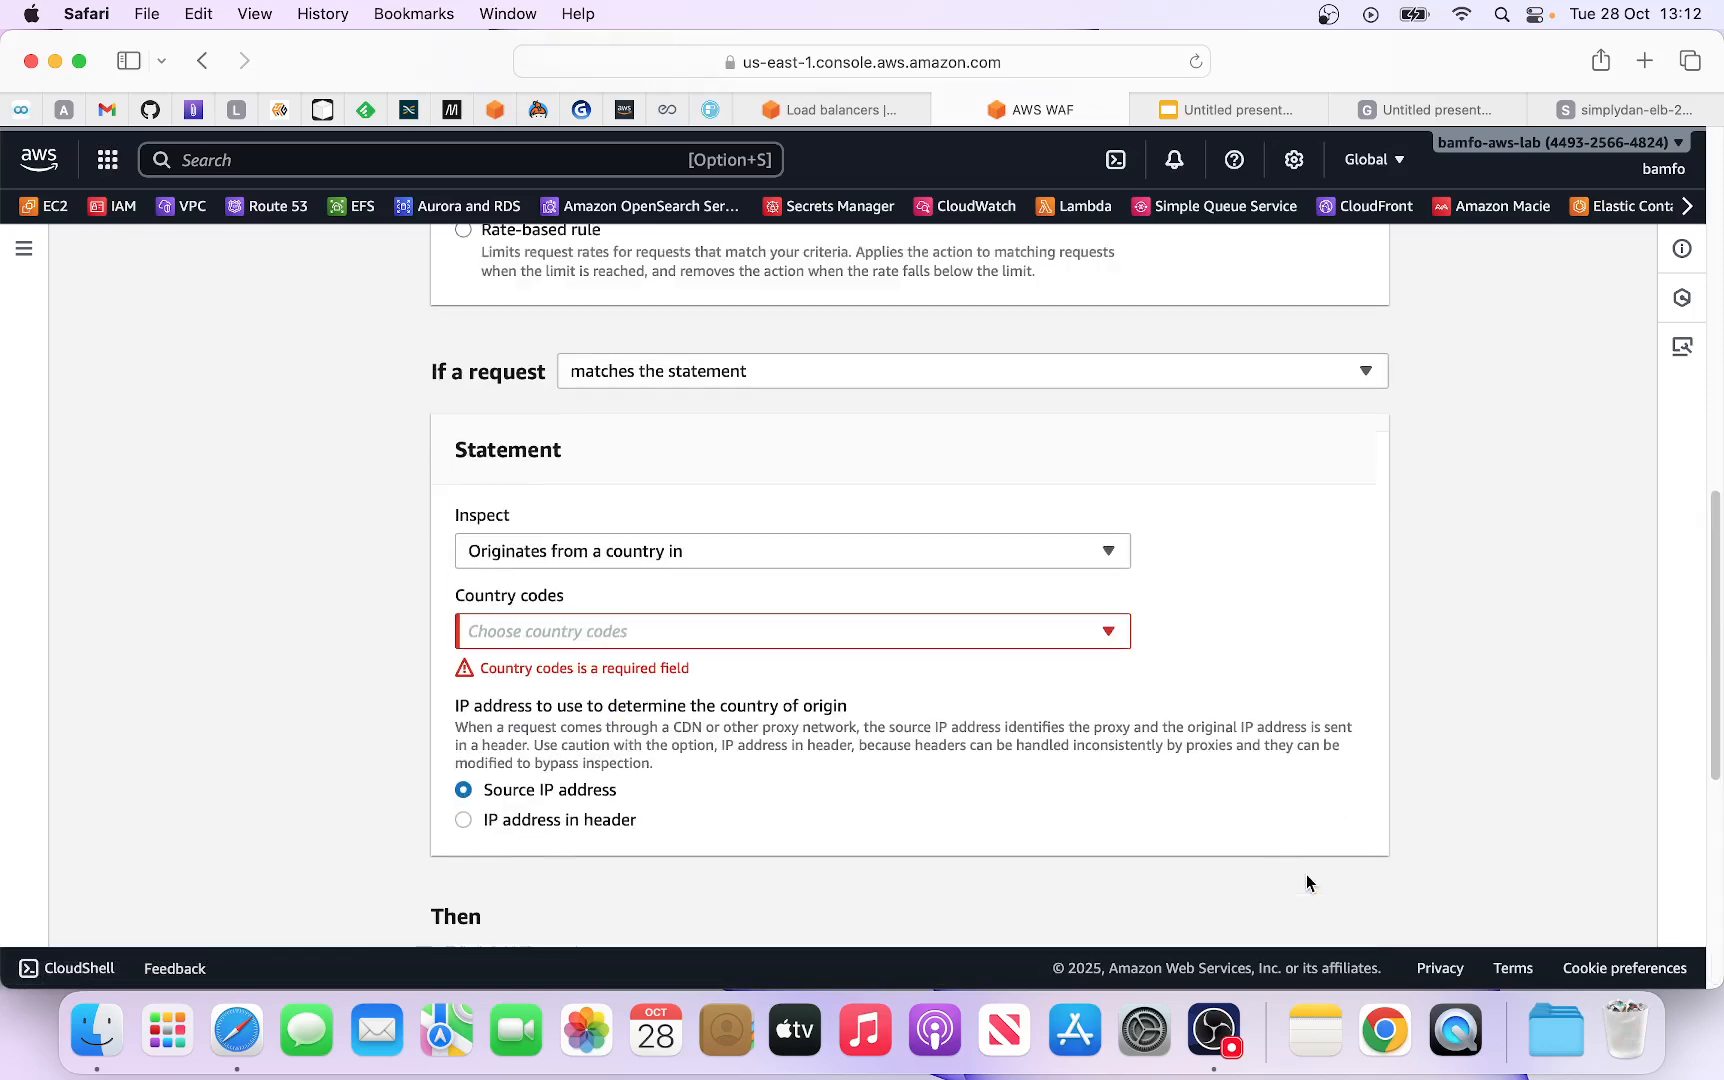
Step: Choose United Kingdom - GB as the rule's country code and add the blocking rule to the web ACL
click(699, 633)
scroll(686, 508, down, 15)
scroll(686, 508, down, 12)
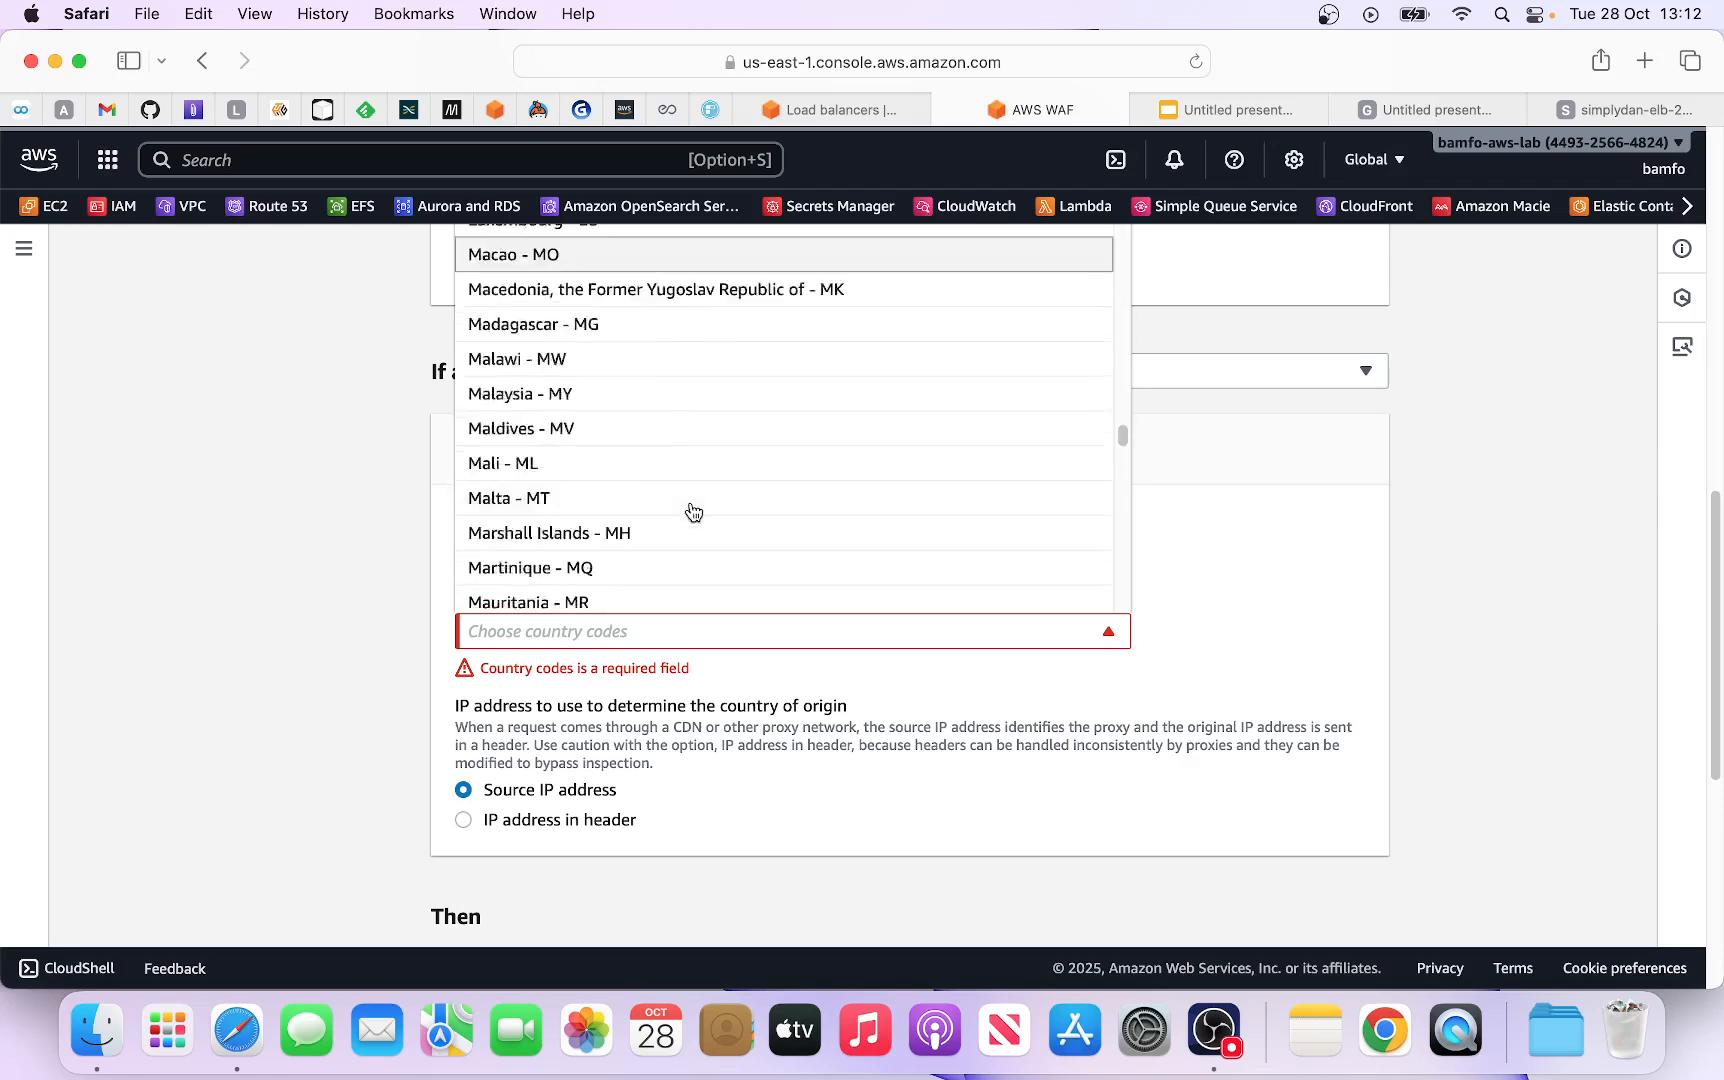
scroll(670, 513, down, 12)
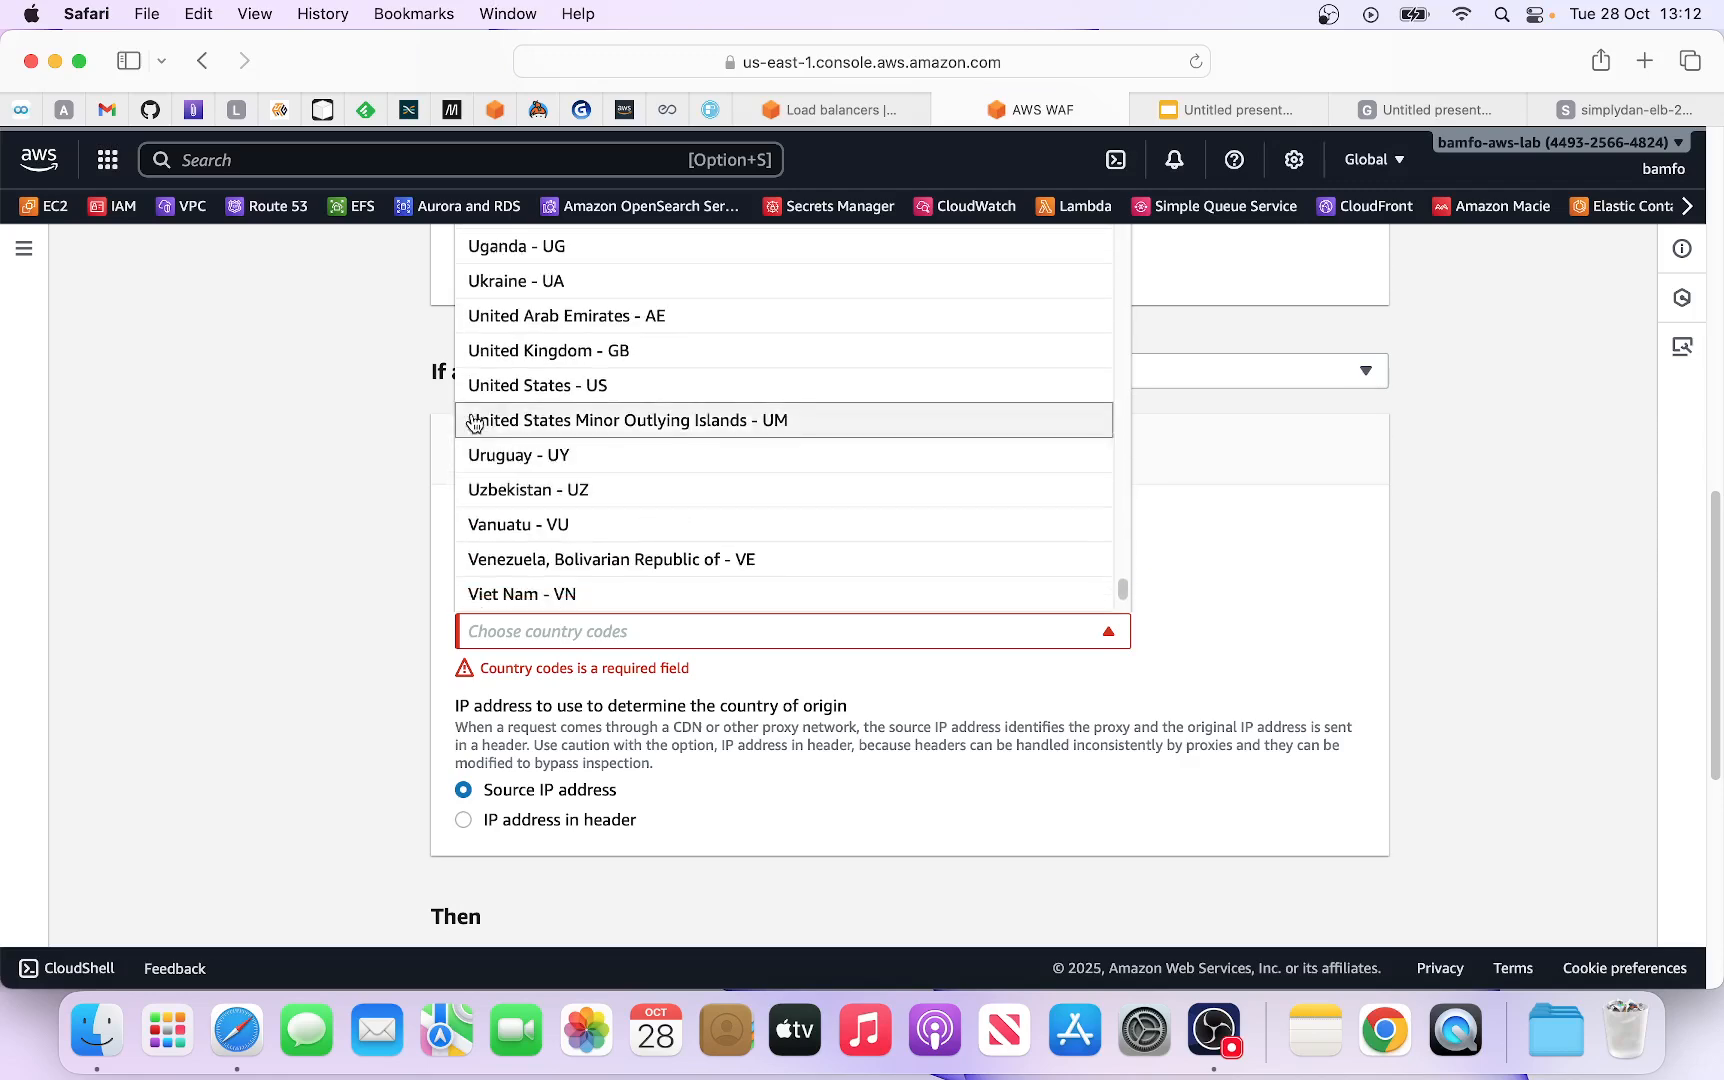
click(558, 366)
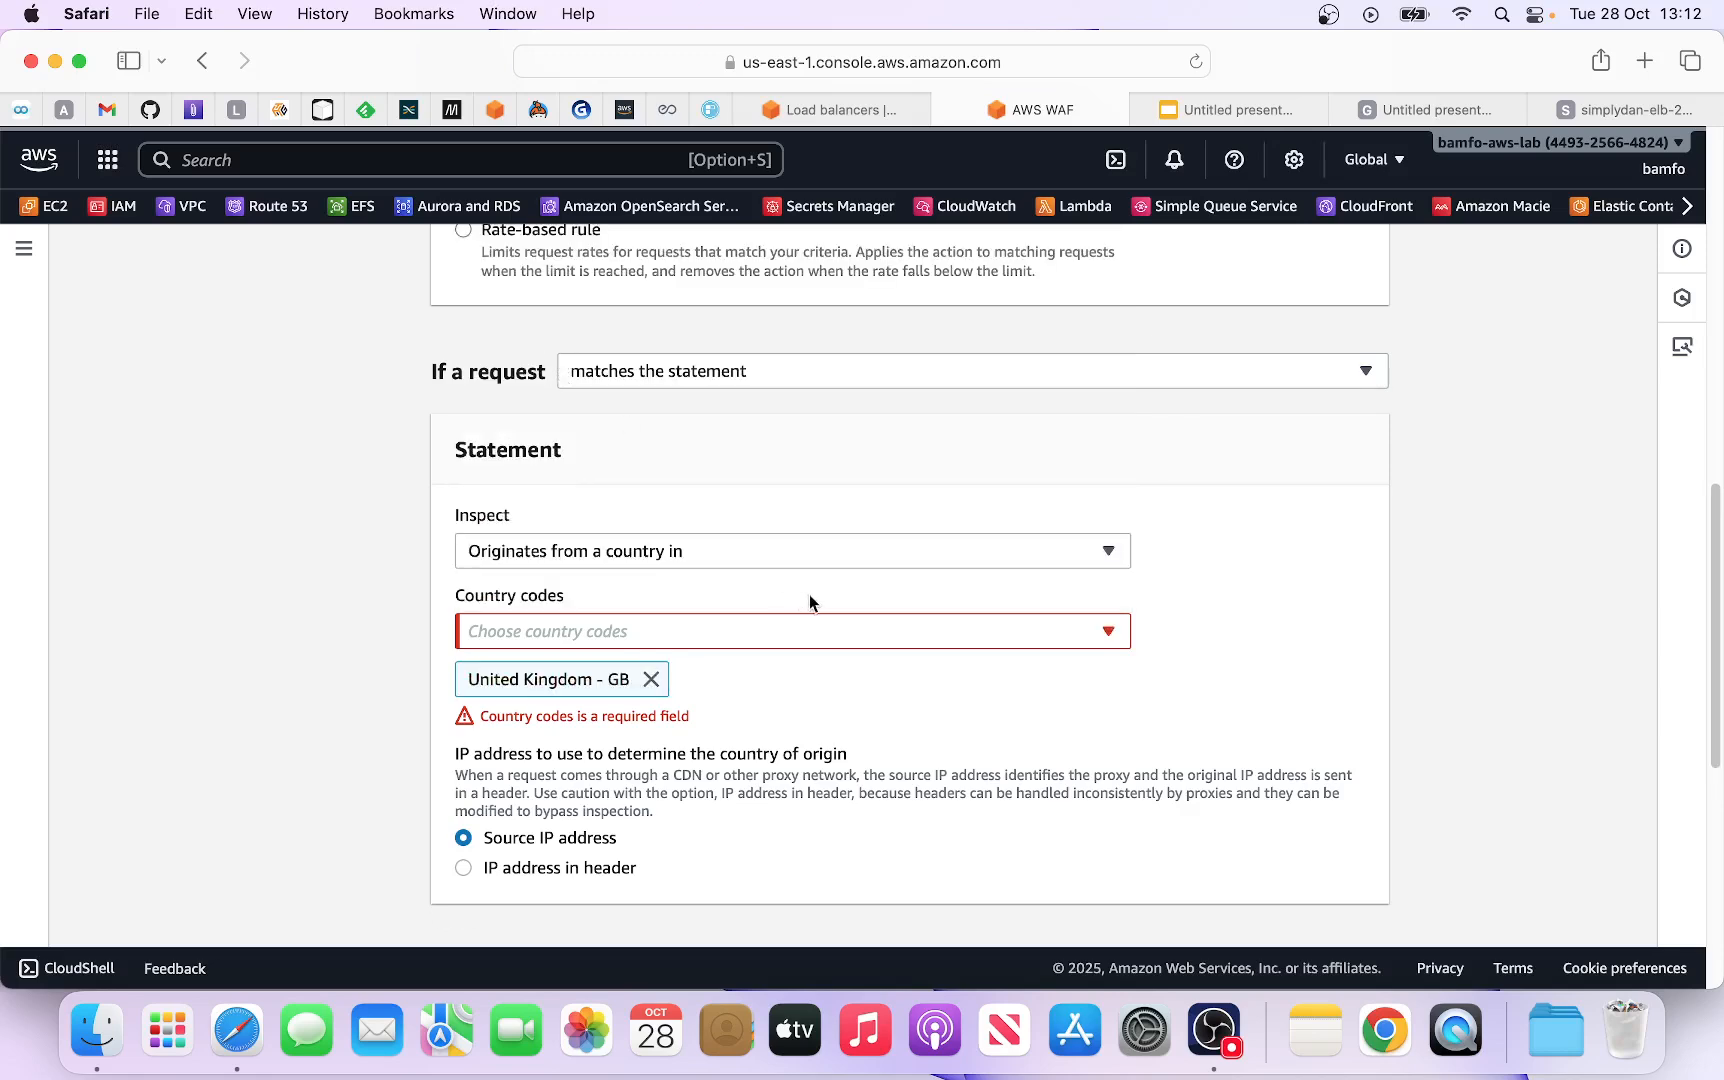
scroll(1211, 745, down, 5)
scroll(901, 710, down, 4)
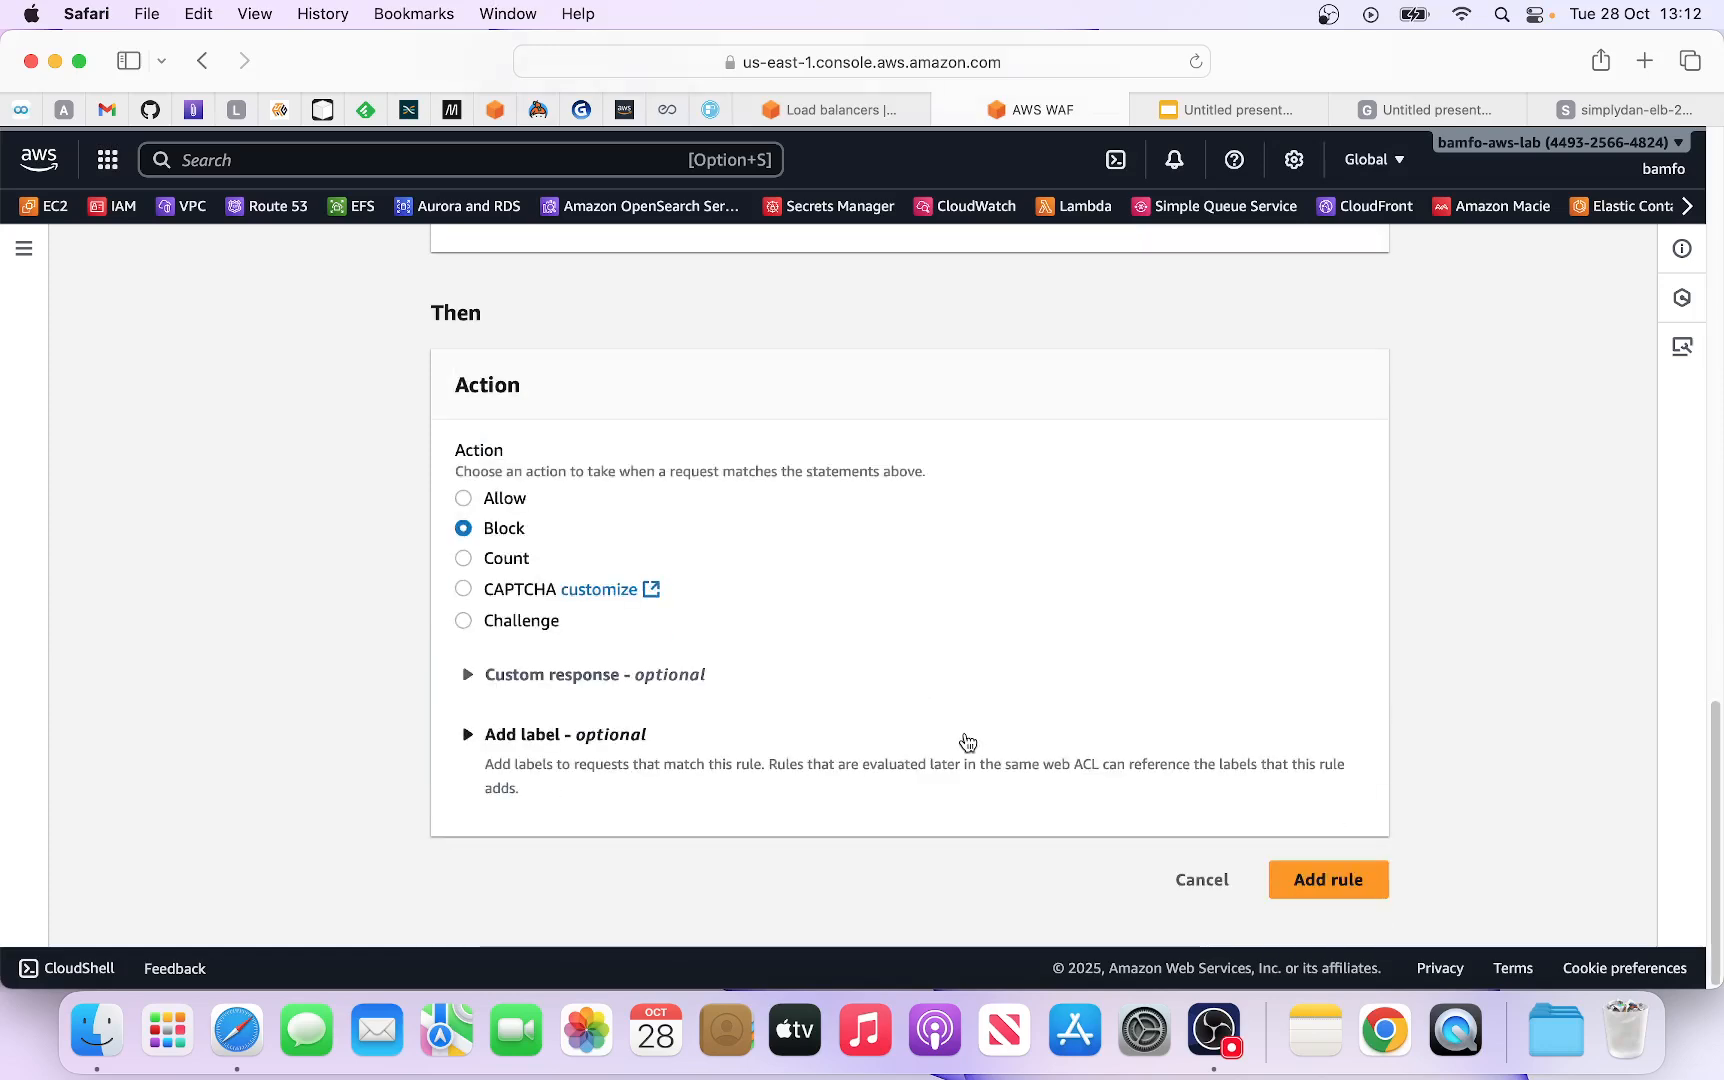
click(1317, 886)
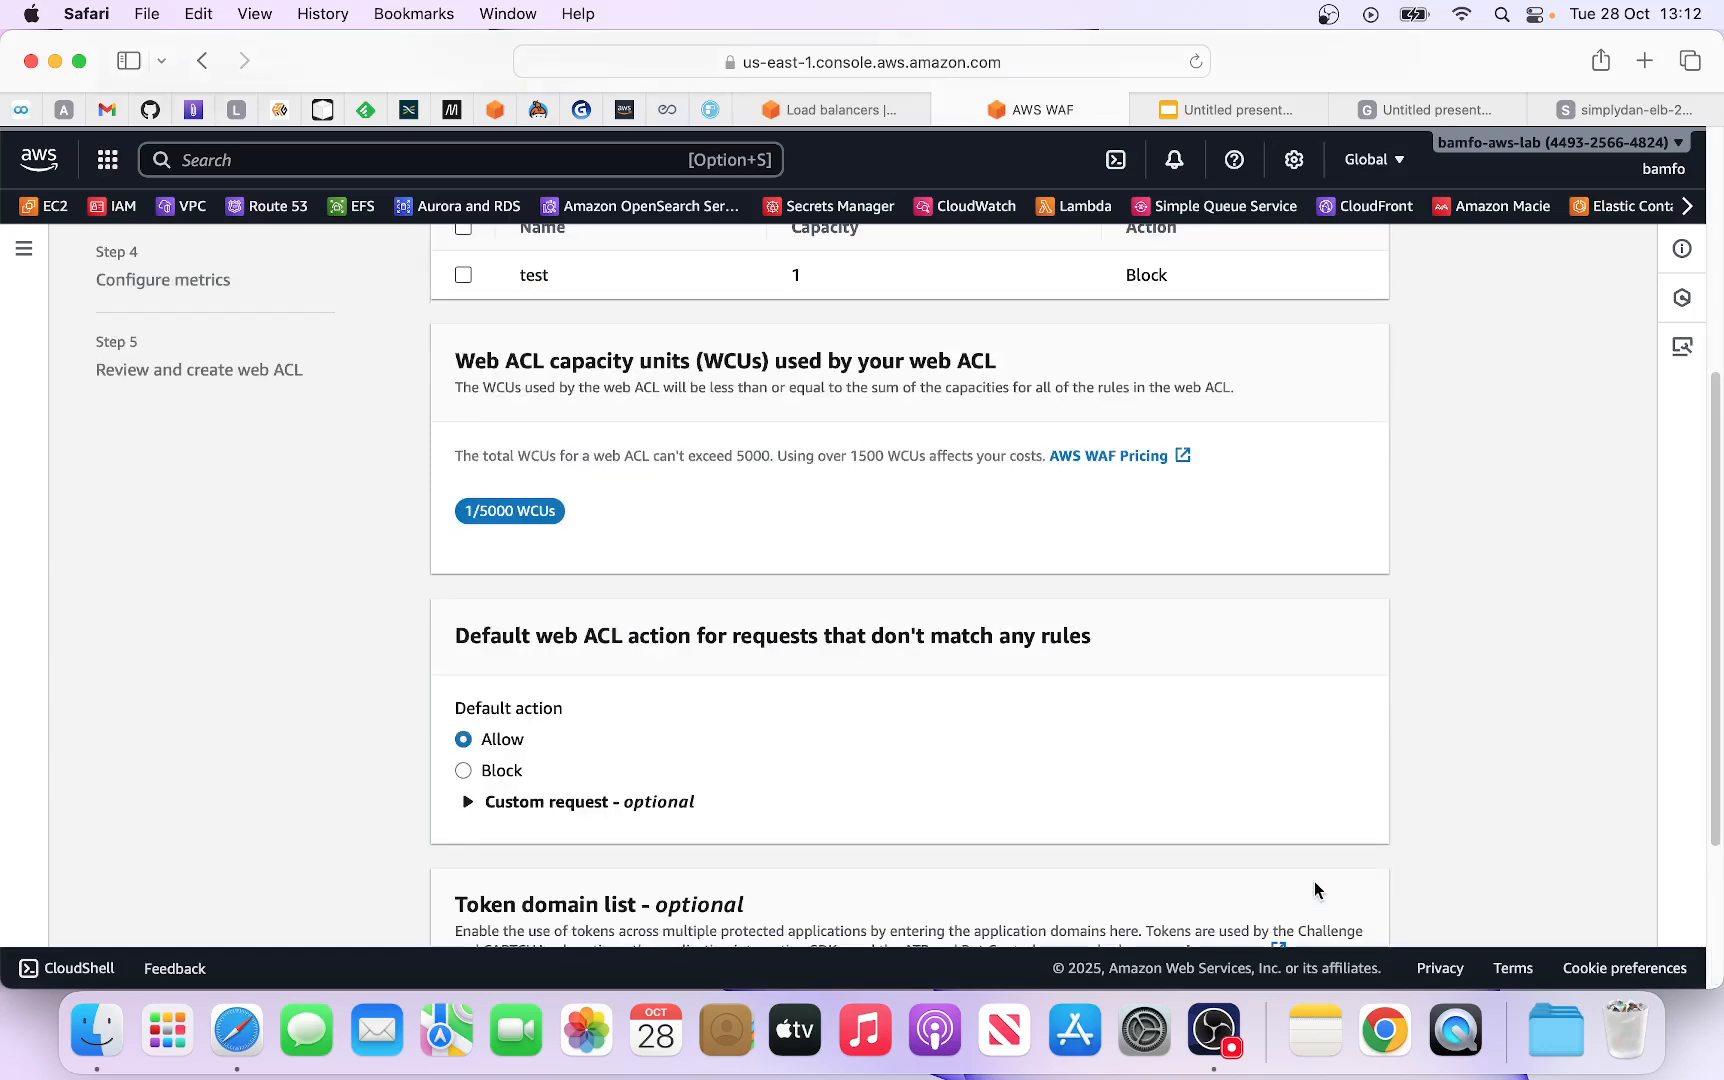
Step: Keep the default Allow action, the rule priority and the metrics settings, and continue to the web ACL review
scroll(1172, 712, down, 3)
click(1371, 897)
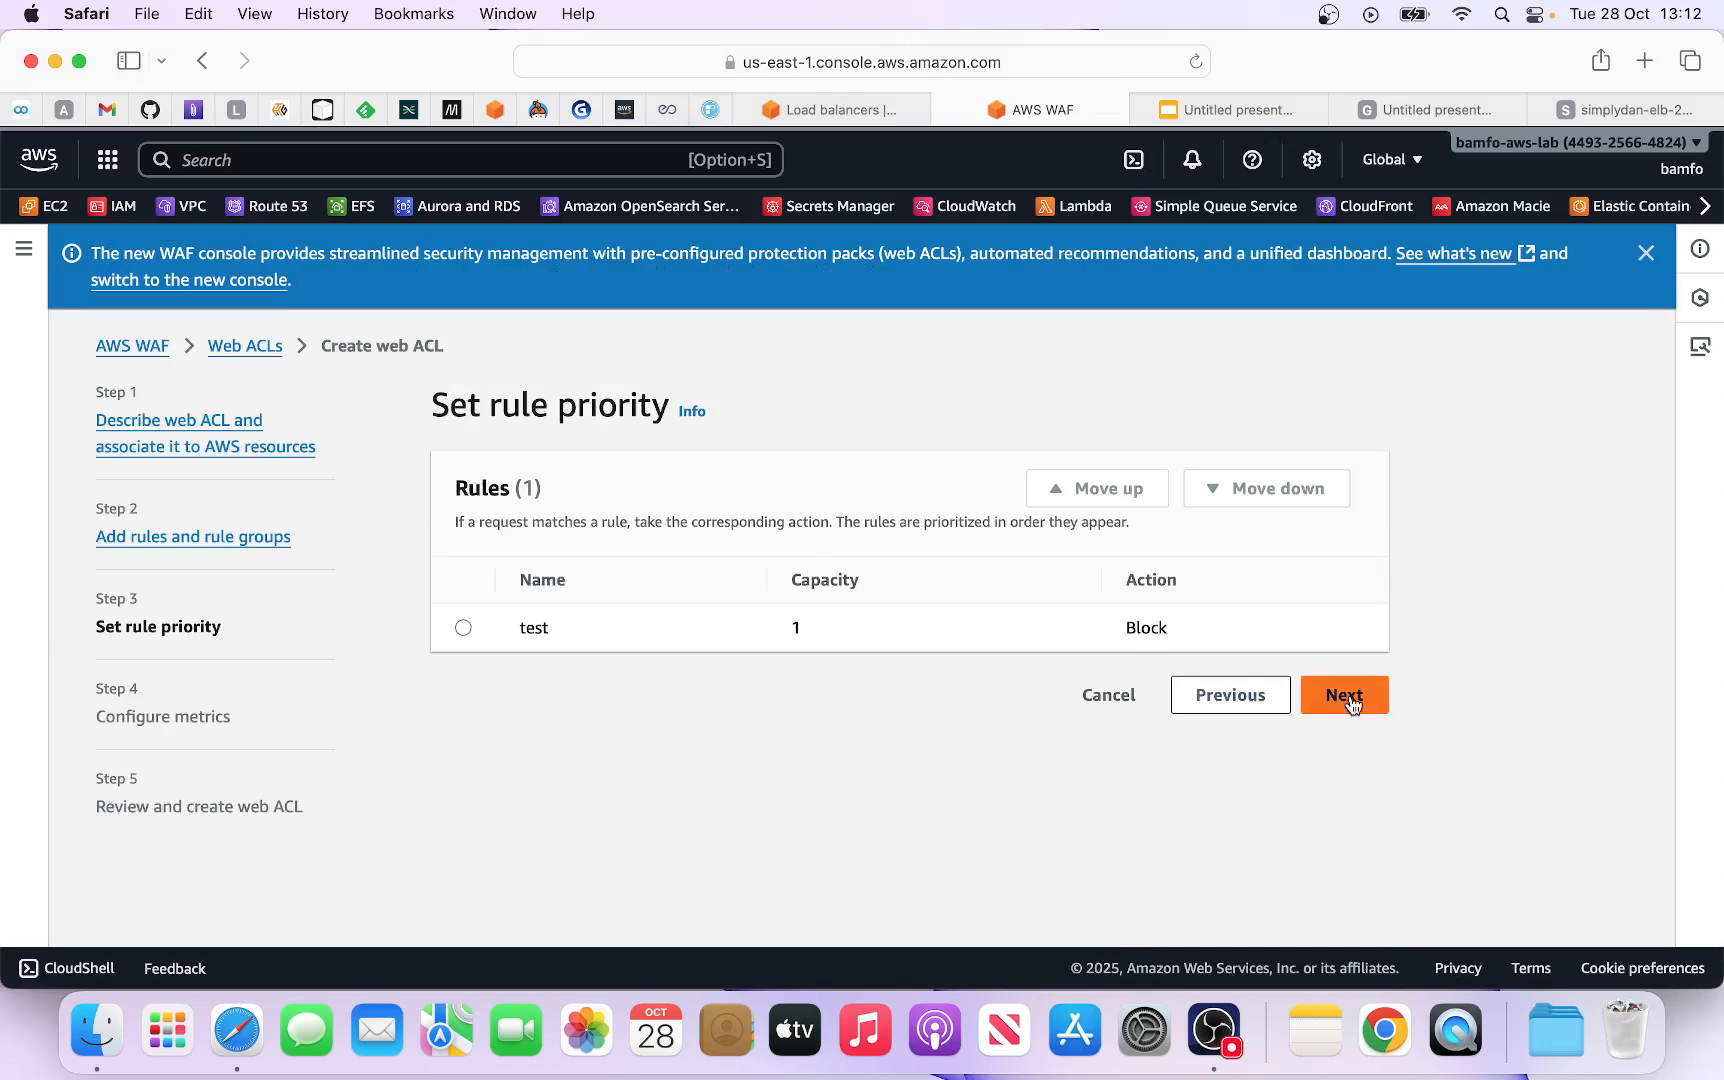
click(1350, 700)
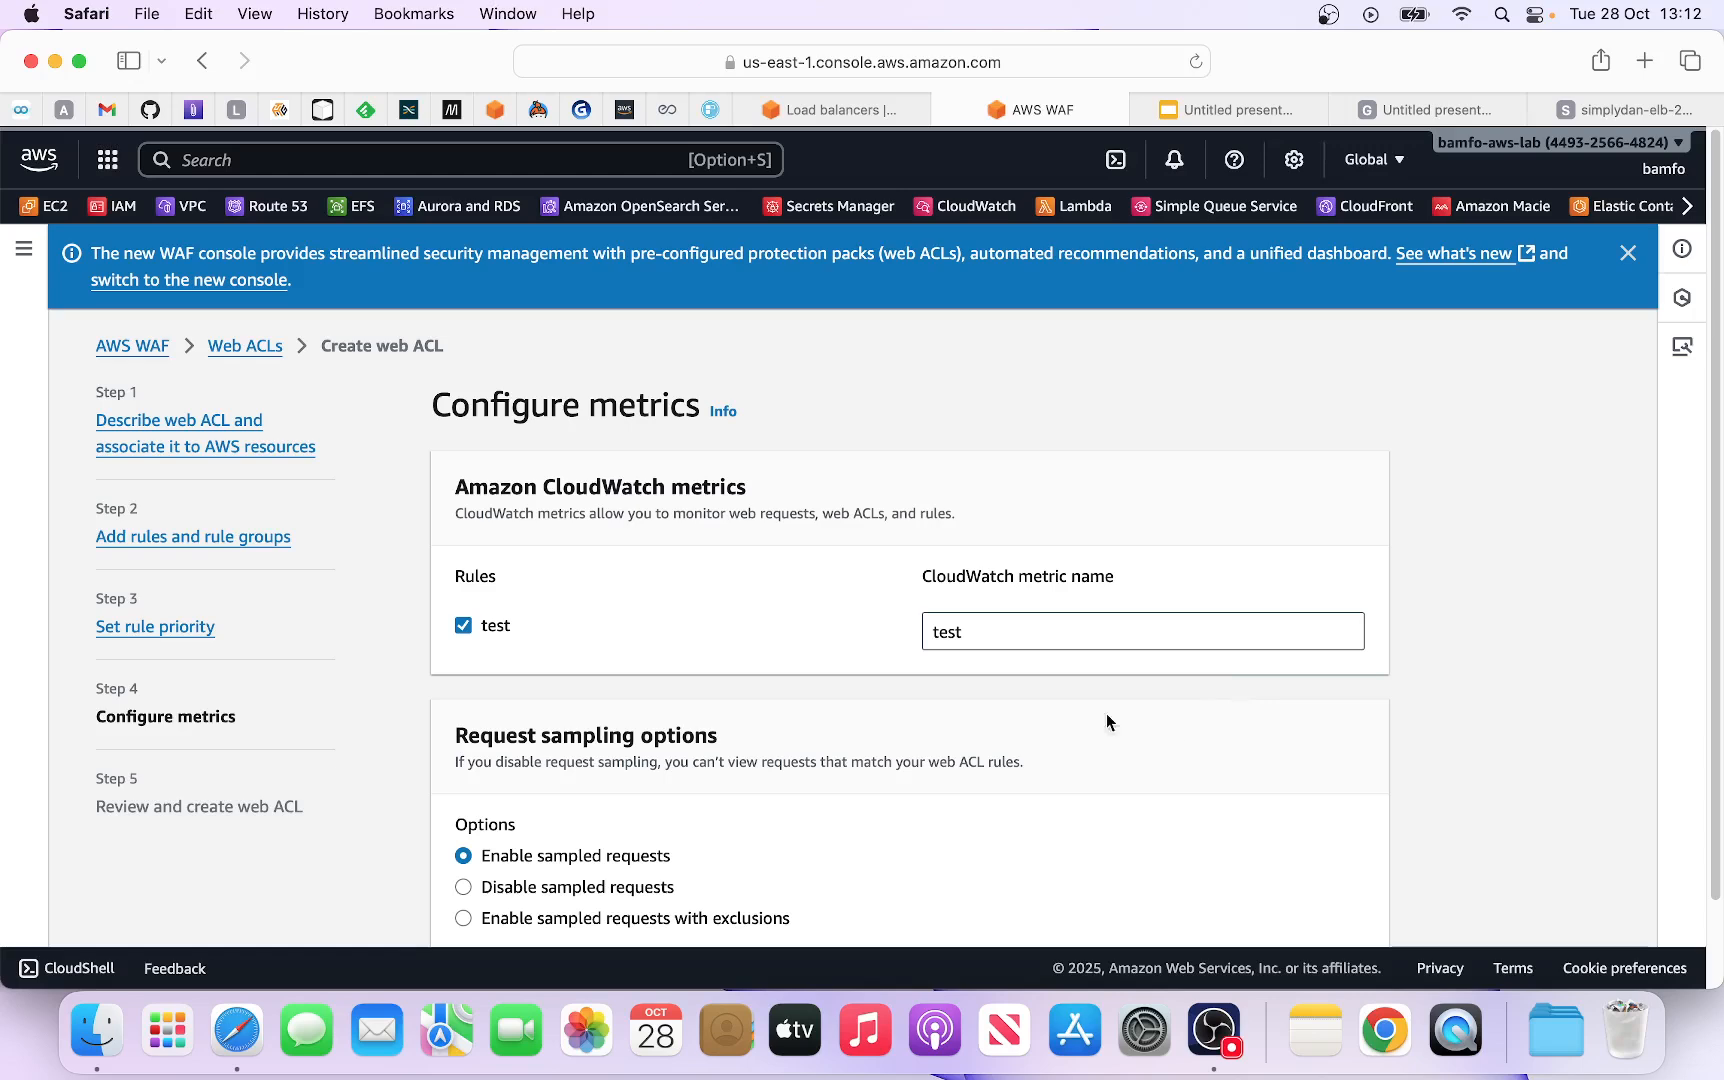
scroll(1047, 684, down, 2)
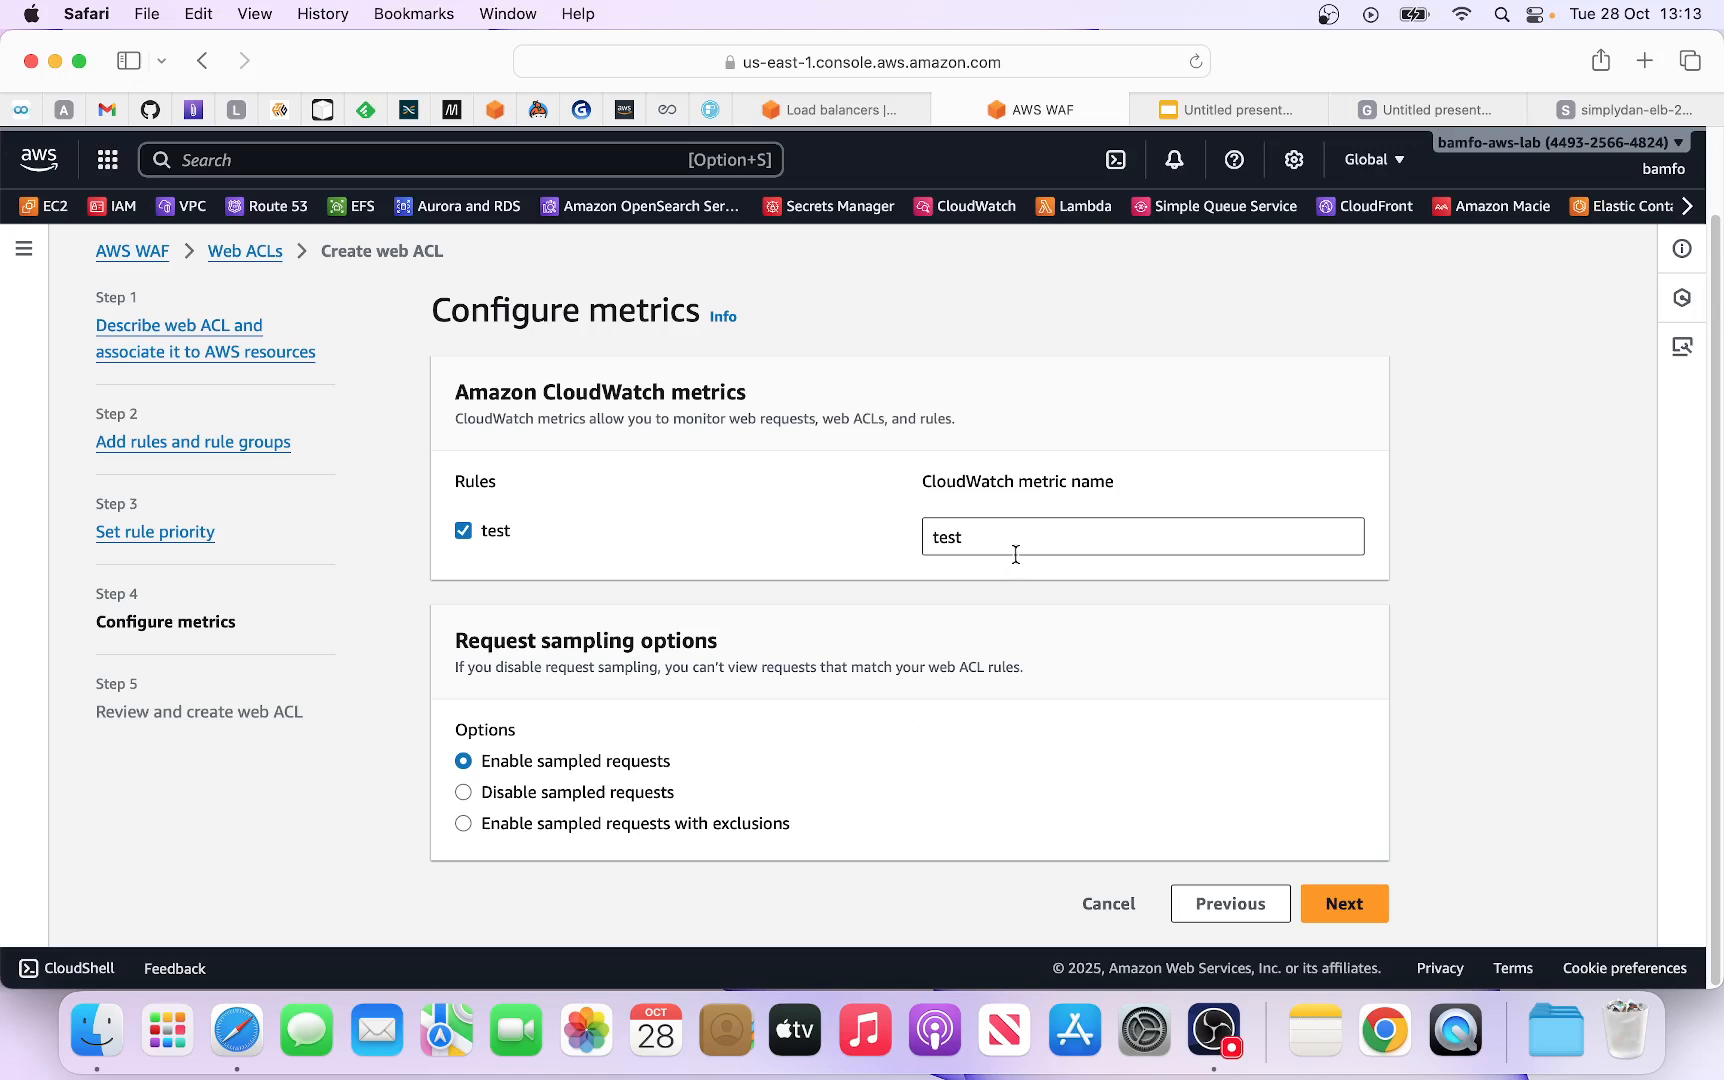
click(1334, 912)
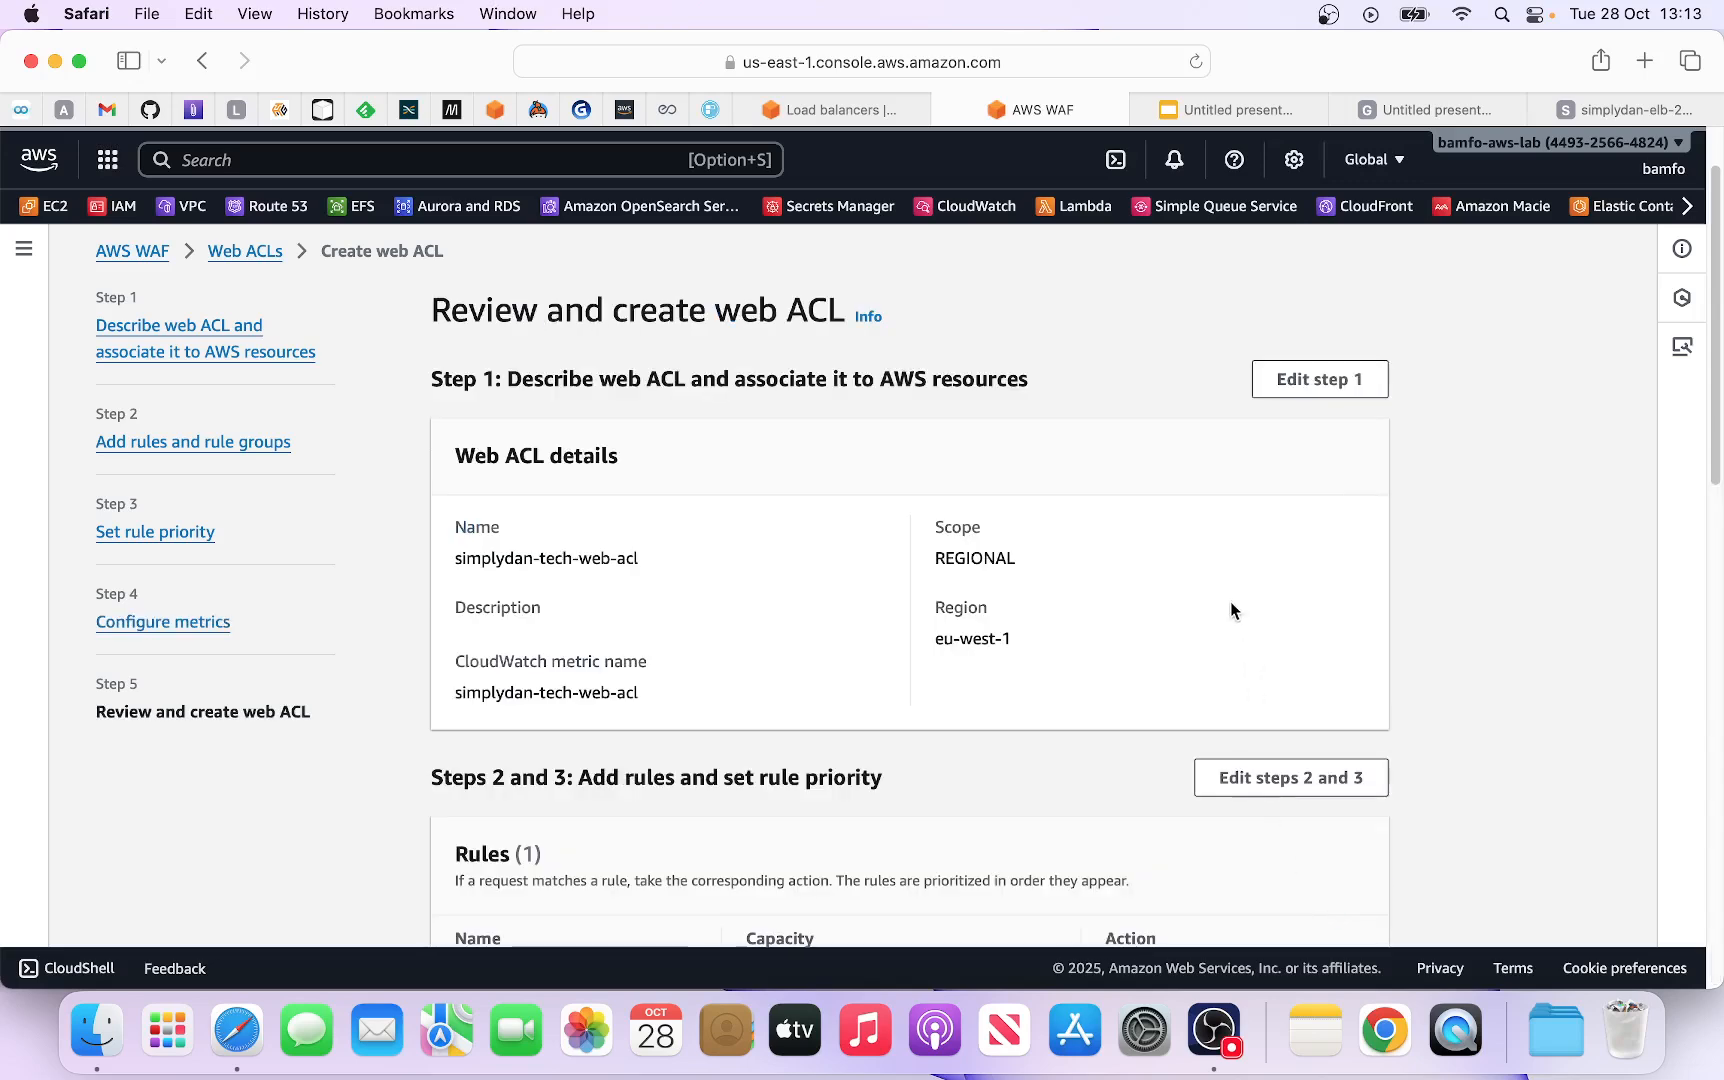
Step: Review the web ACL summary, checking its rule, capacity units and default action for requests that match no rules
scroll(1237, 619, down, 10)
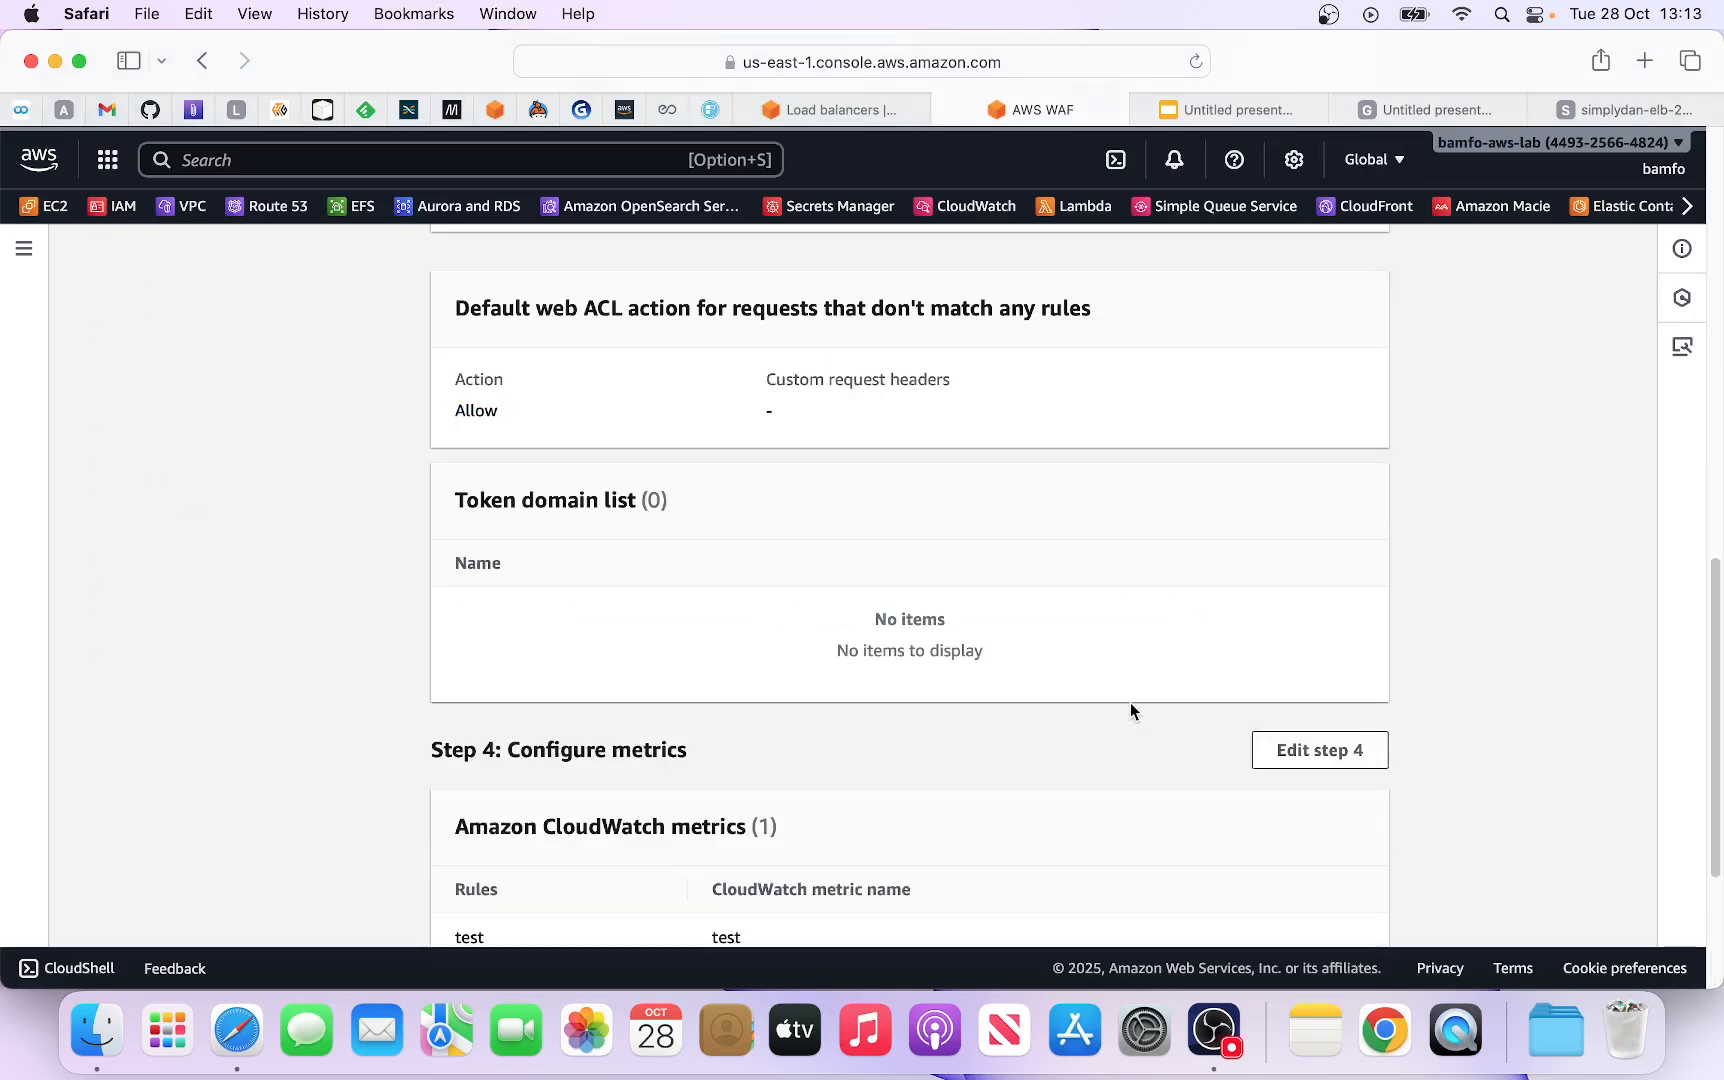
scroll(1130, 704, up, 6)
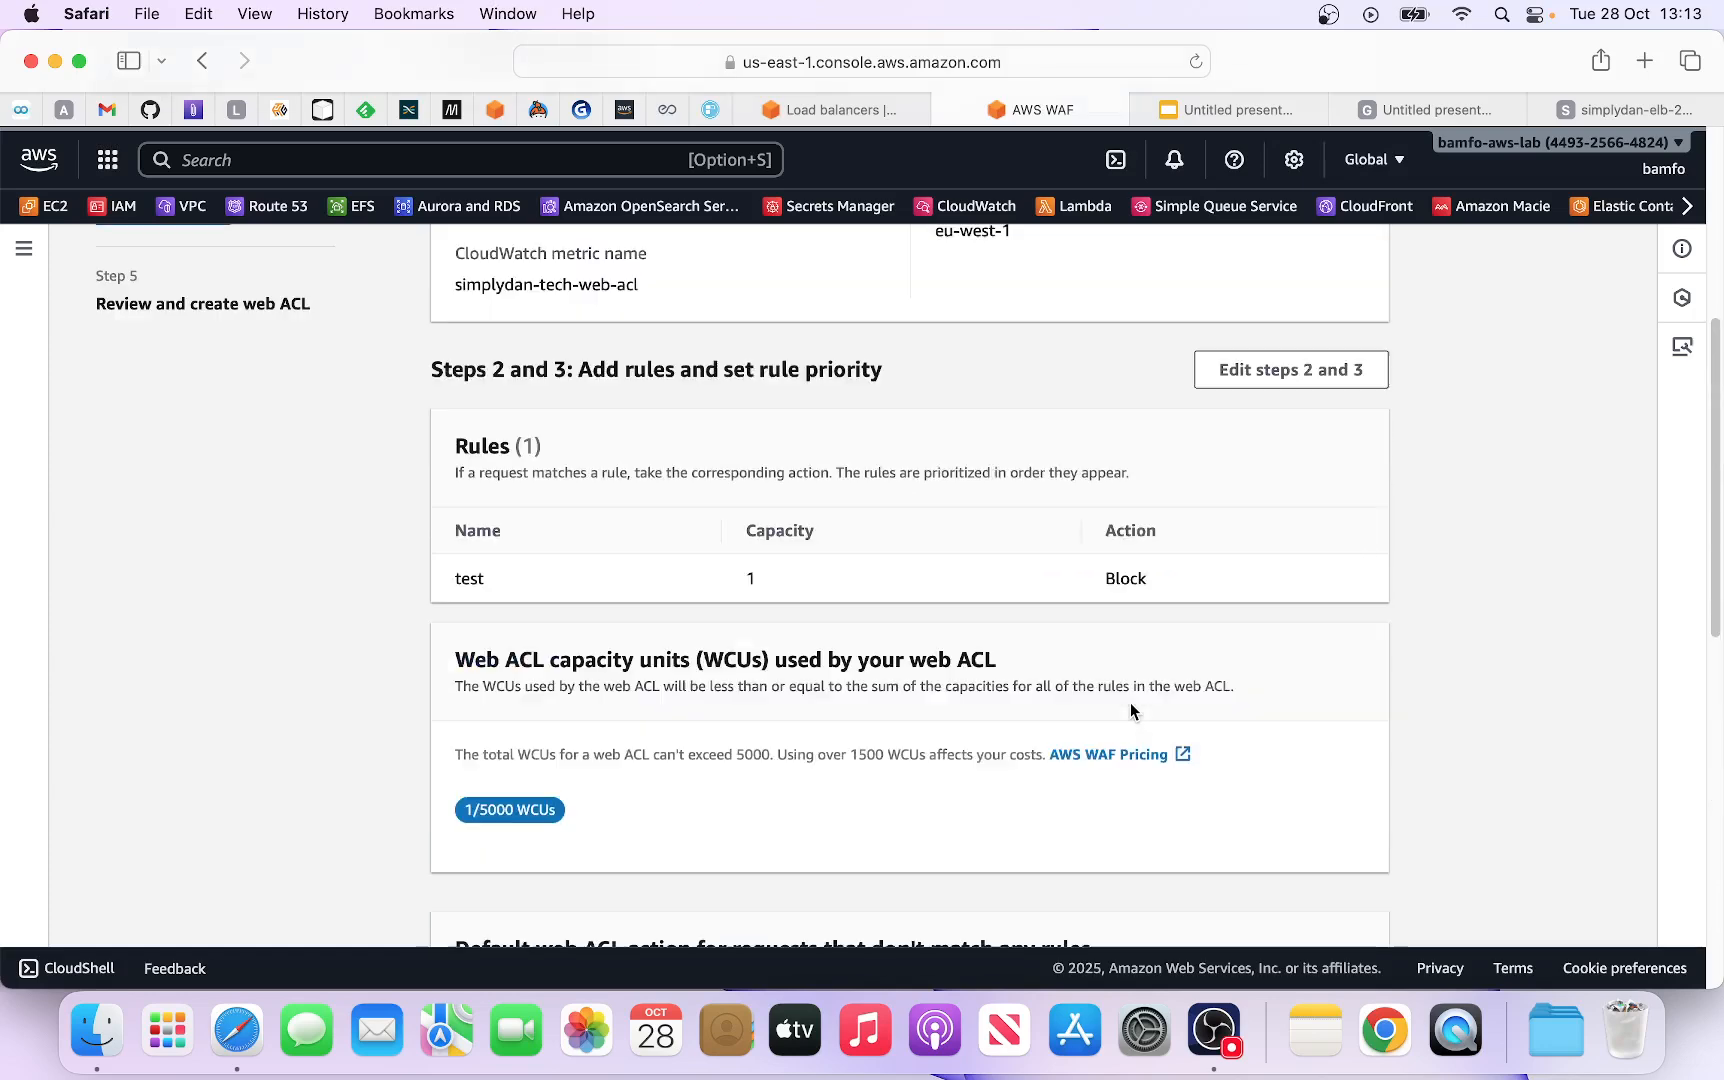
scroll(1130, 702, up, 1)
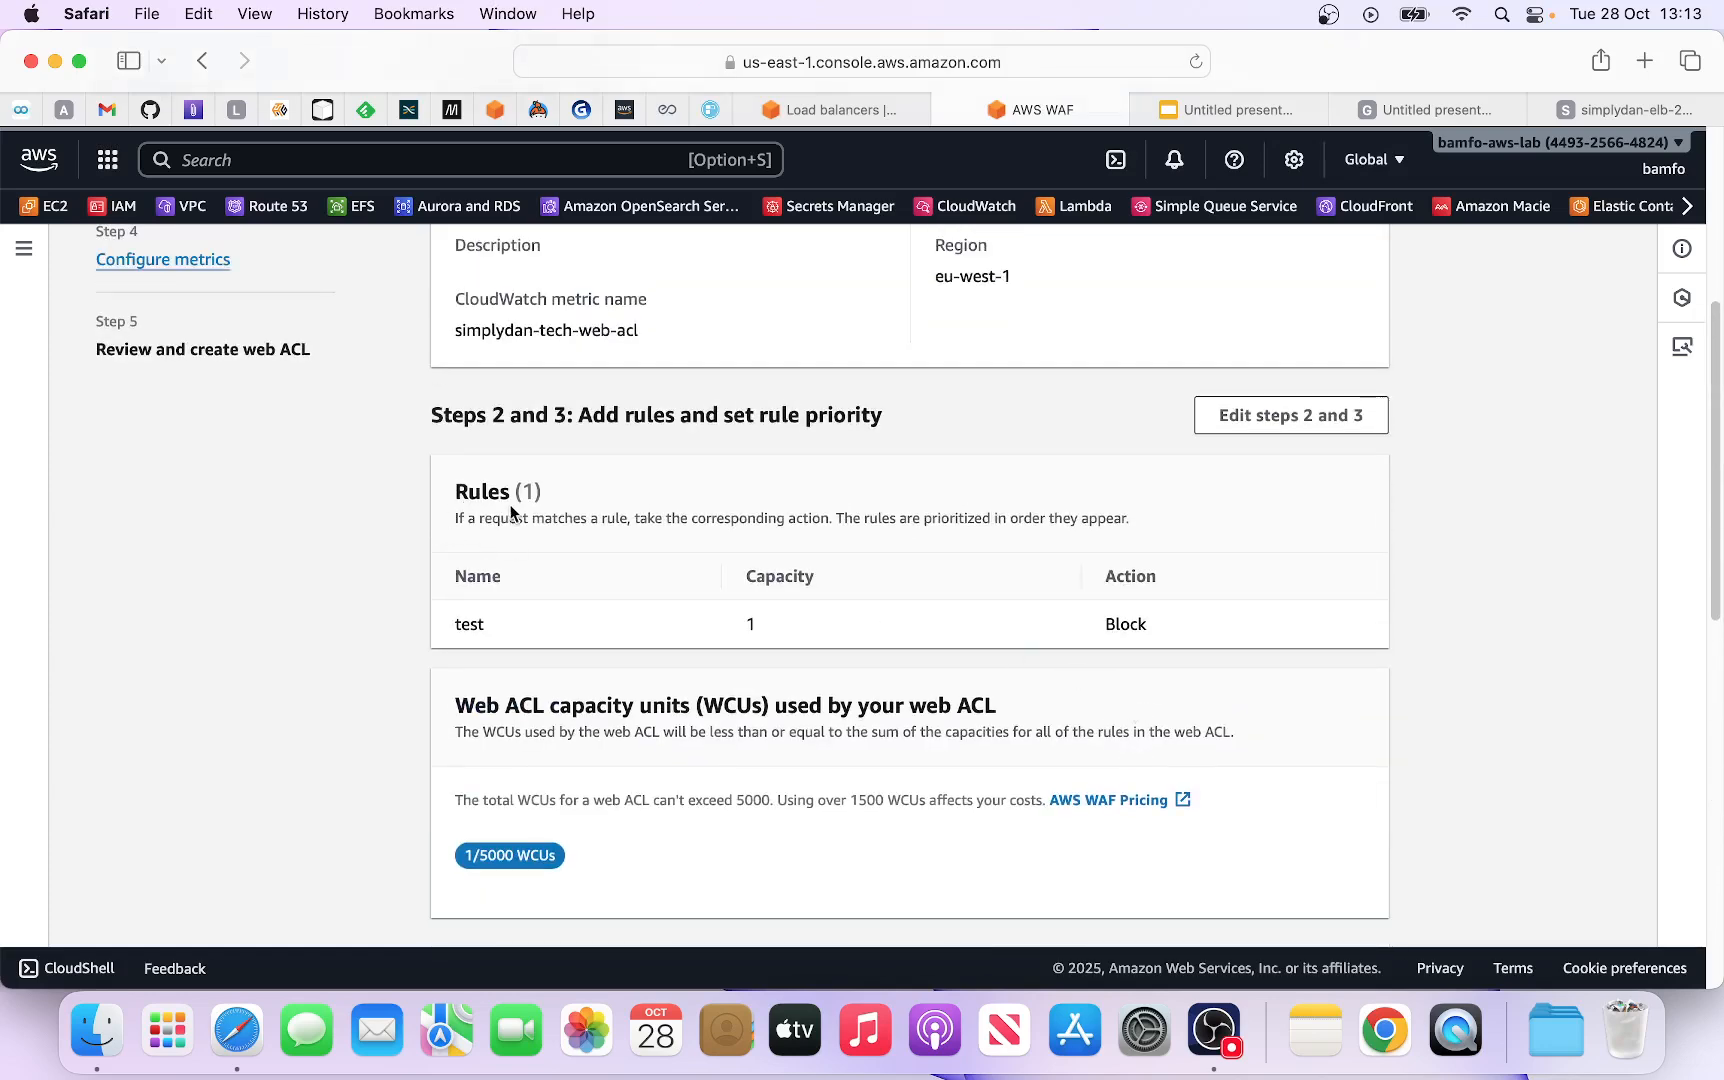
scroll(820, 615, down, 1)
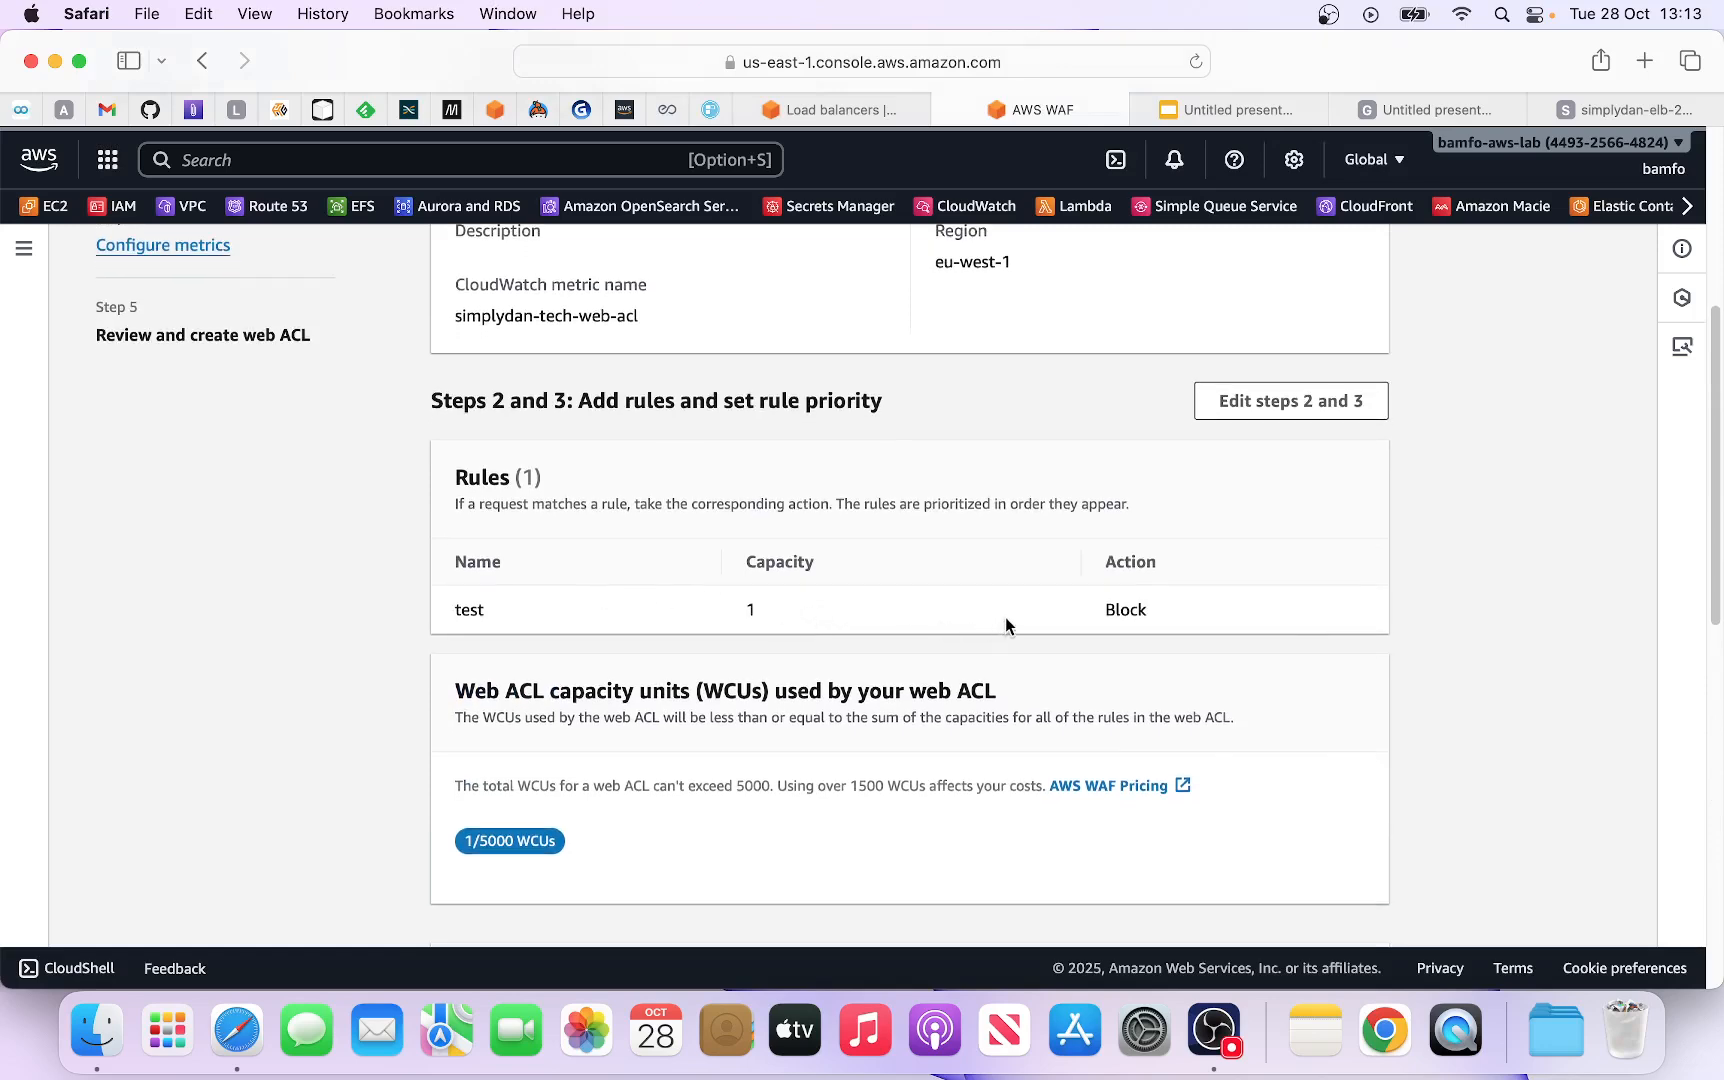
scroll(781, 743, down, 5)
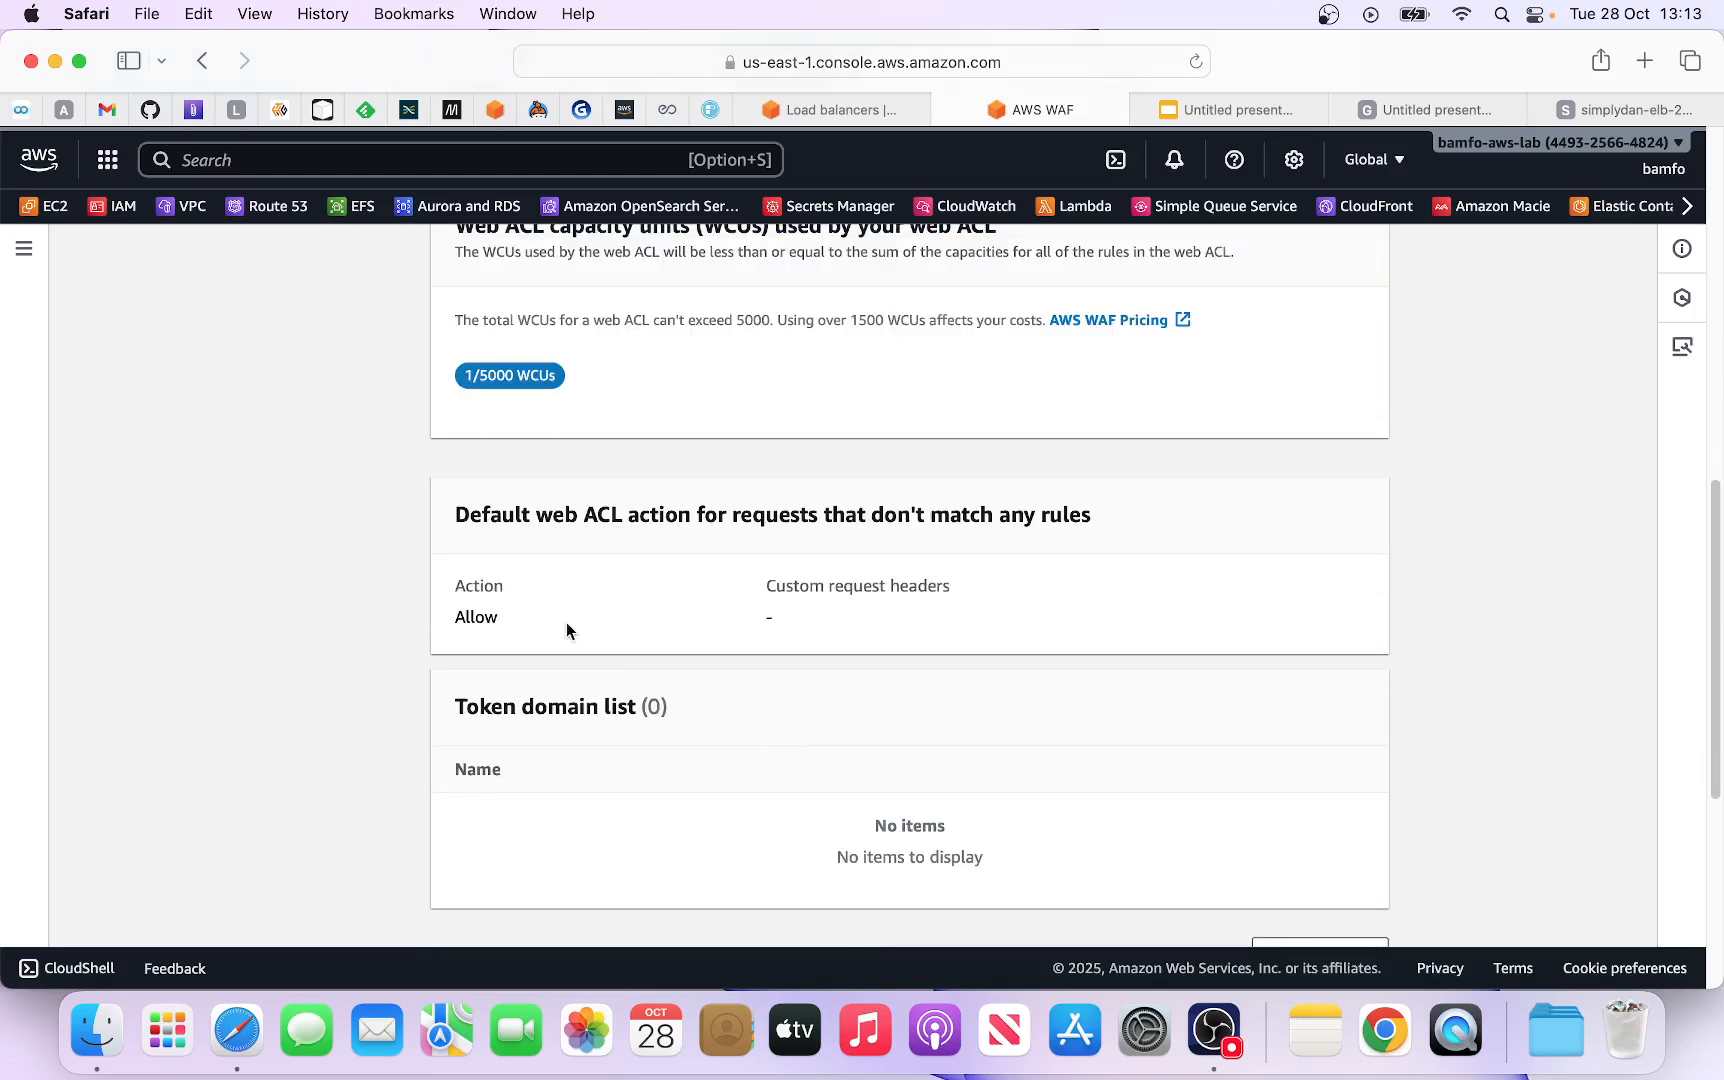
drag(490, 514, 706, 539)
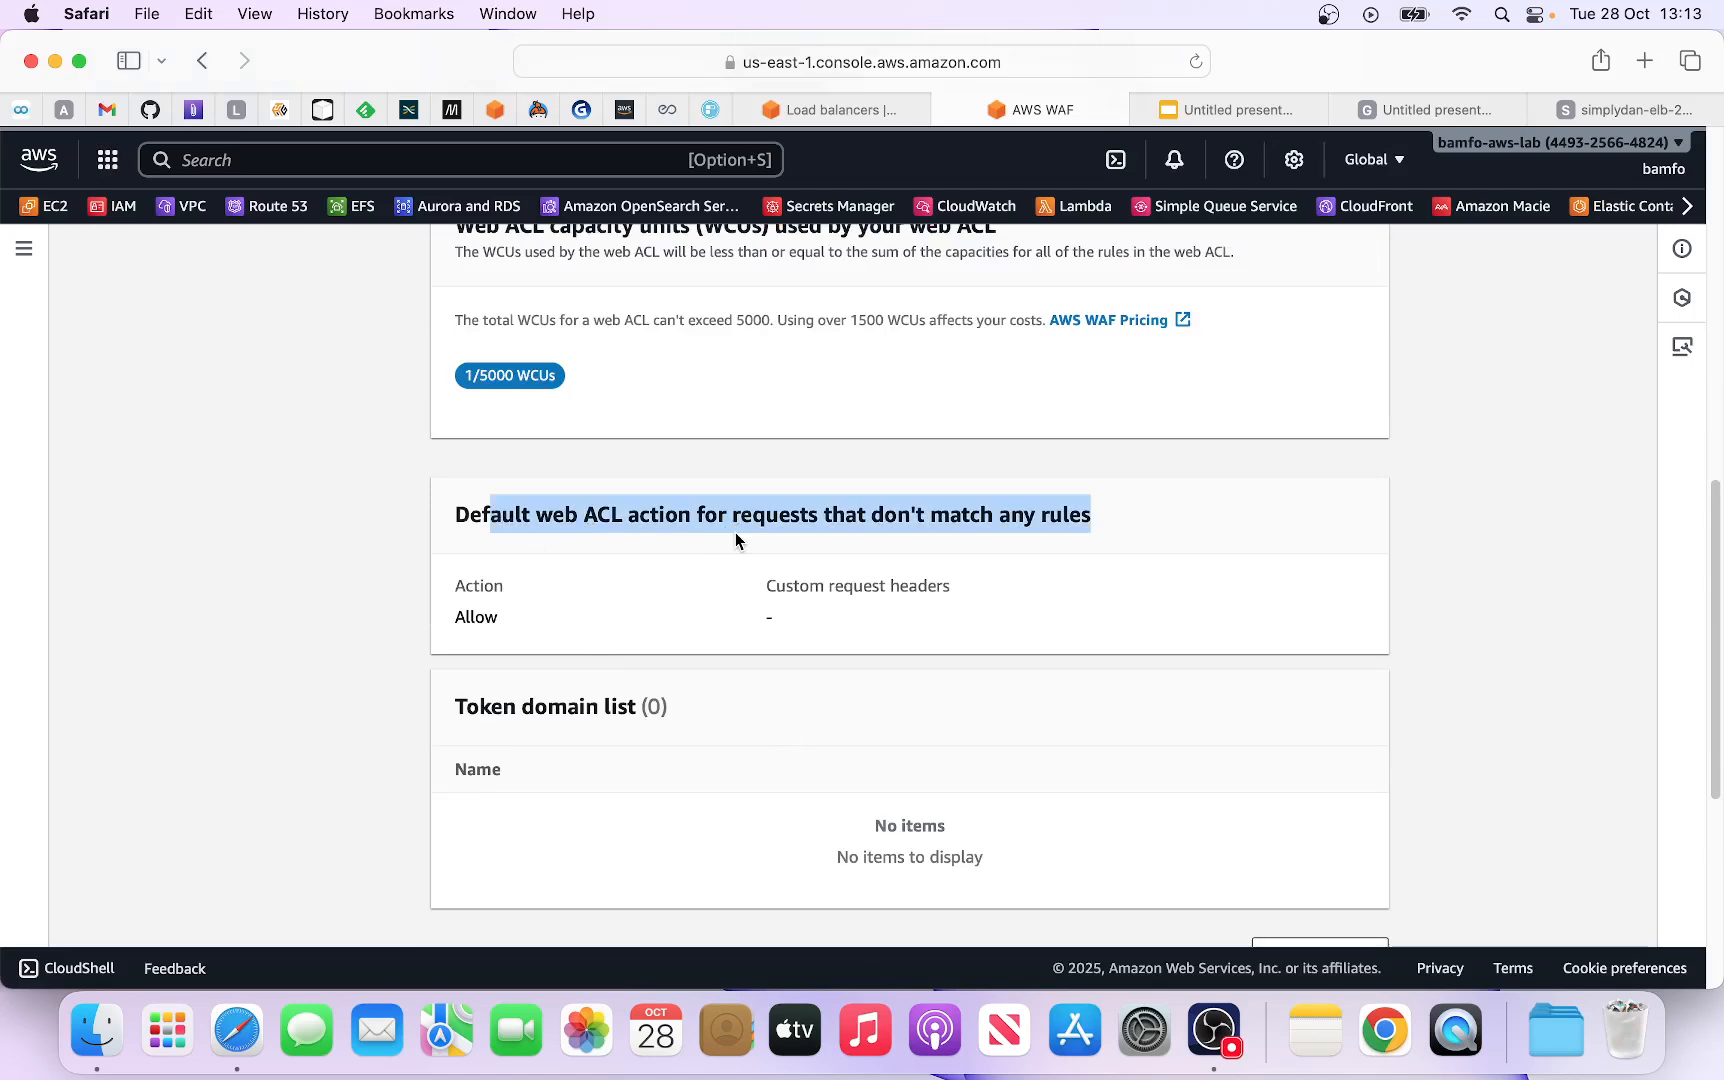
scroll(746, 452, up, 3)
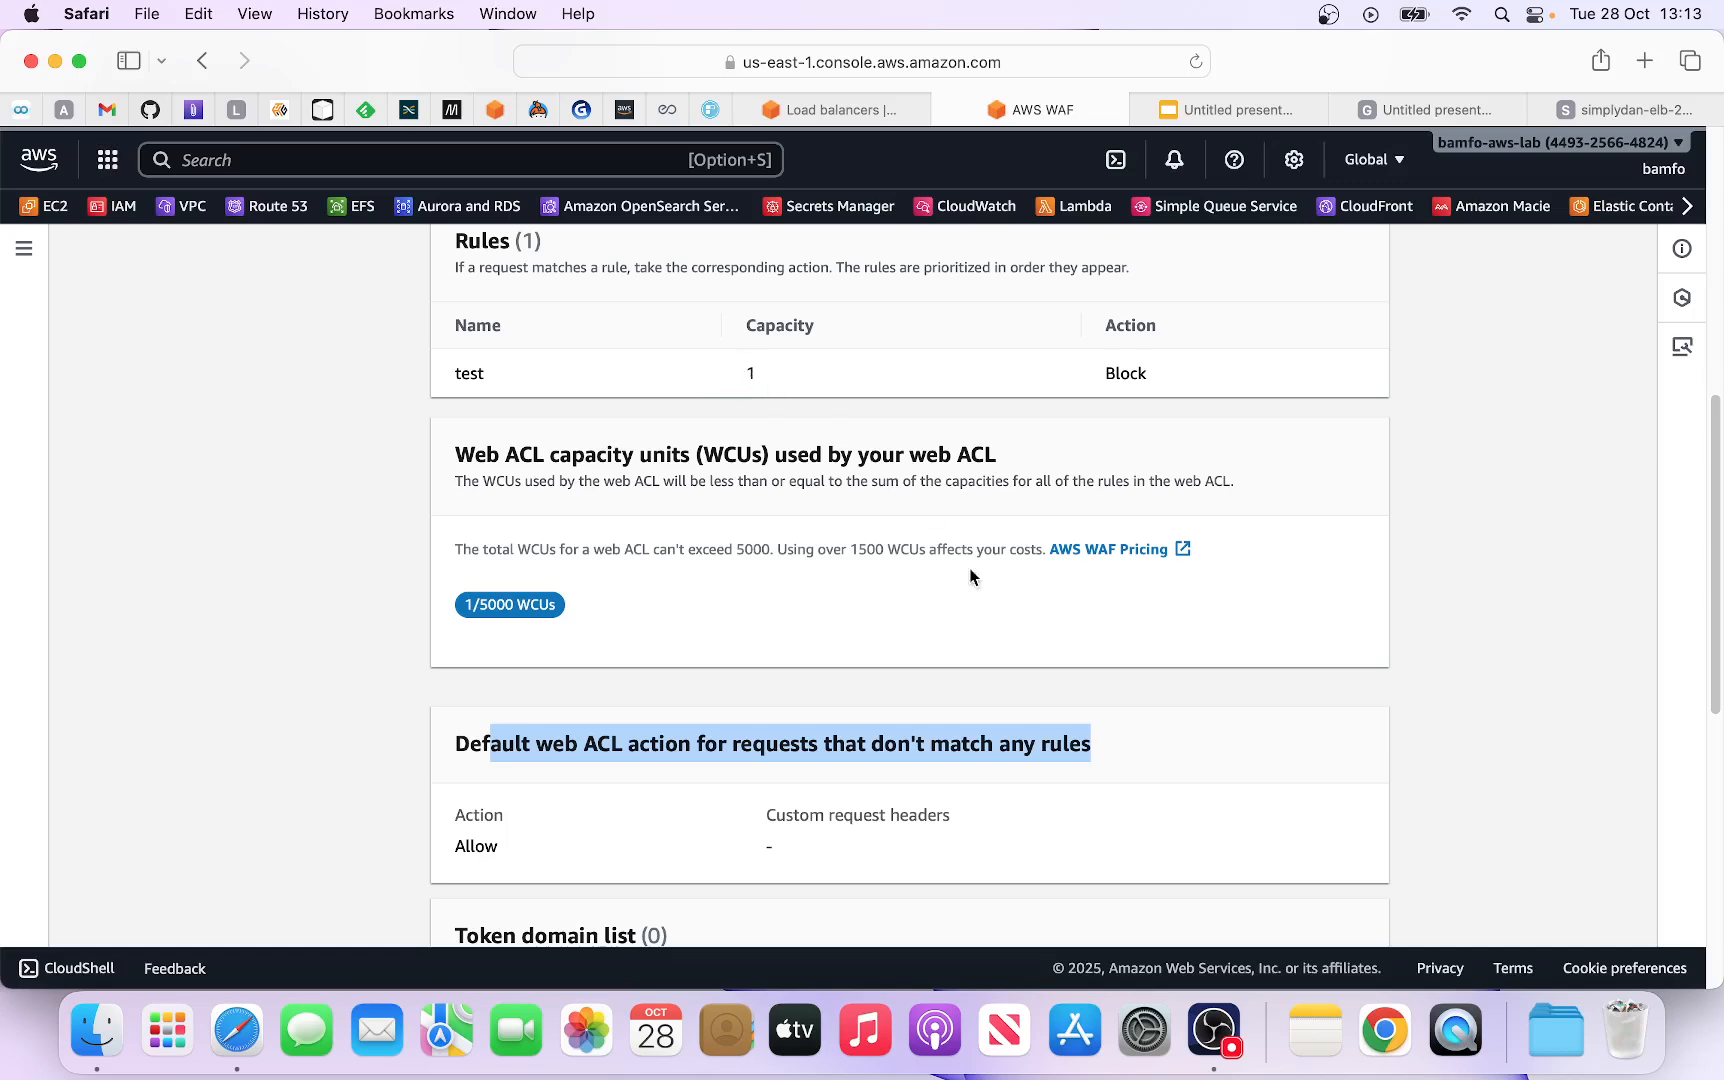
Step: Create the simplydan-tech-web-acl web ACL from the reviewed settings
scroll(1034, 612, down, 6)
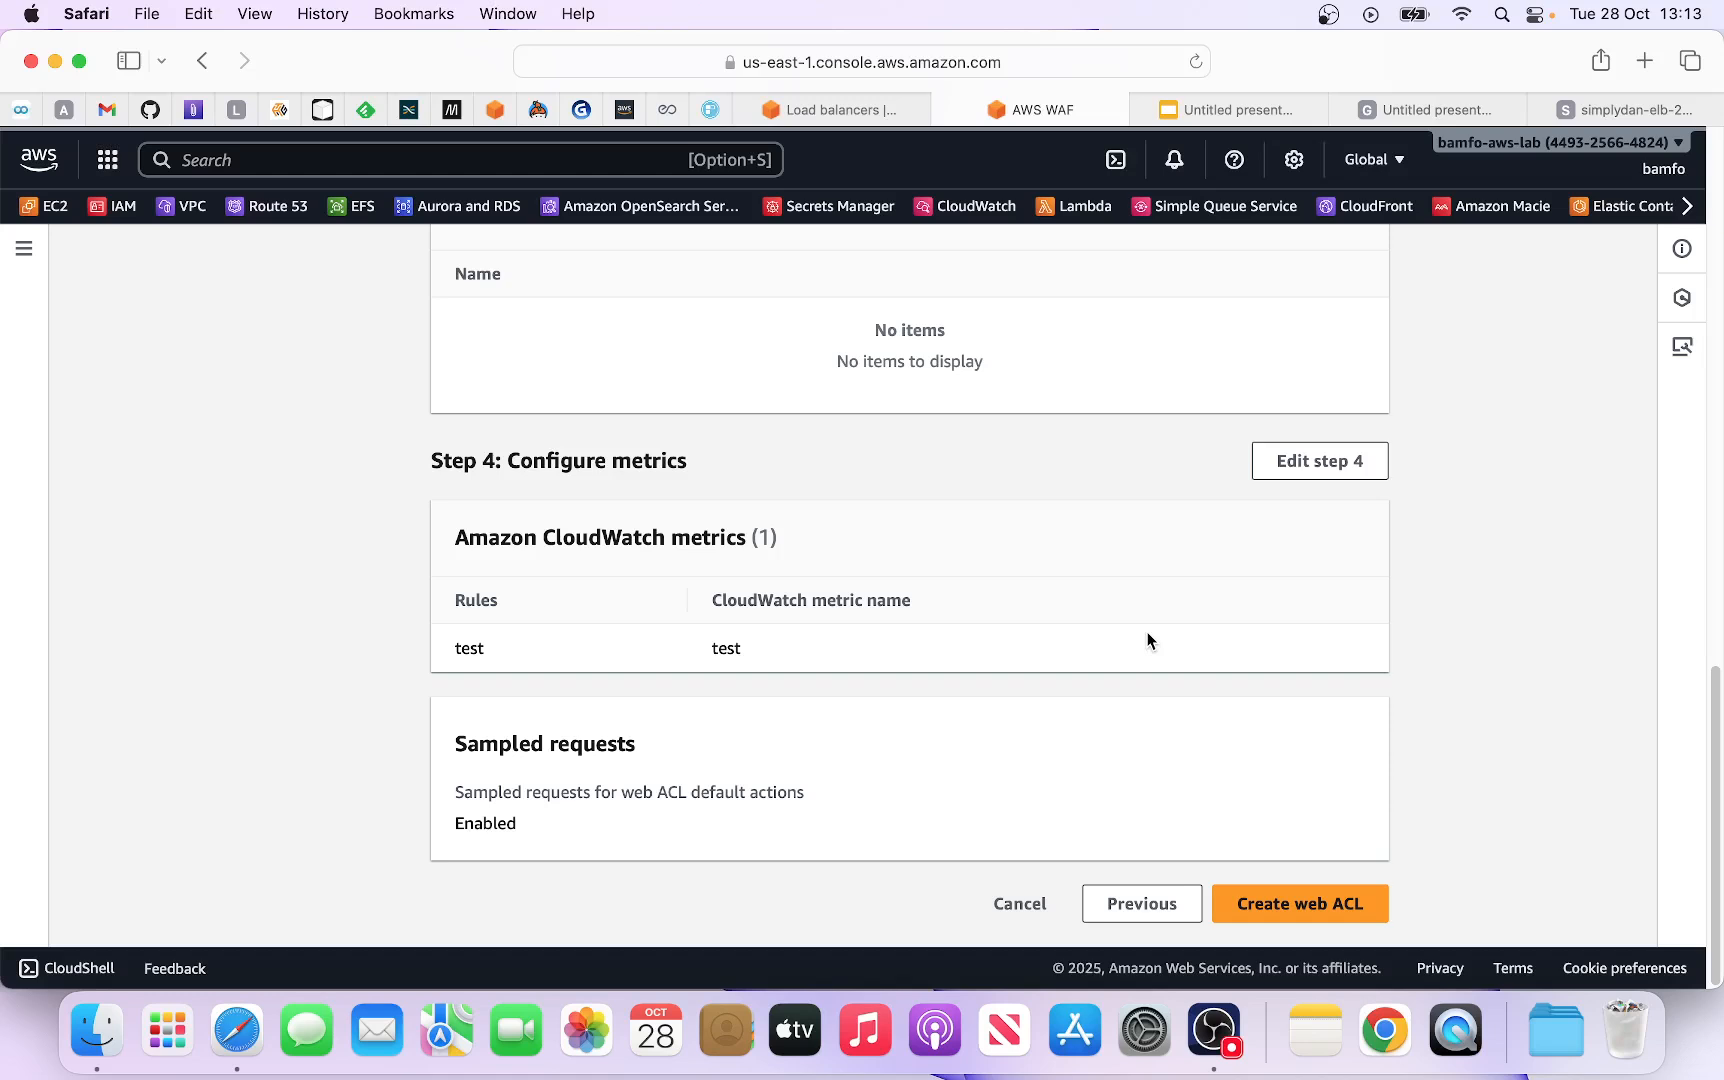
click(1301, 903)
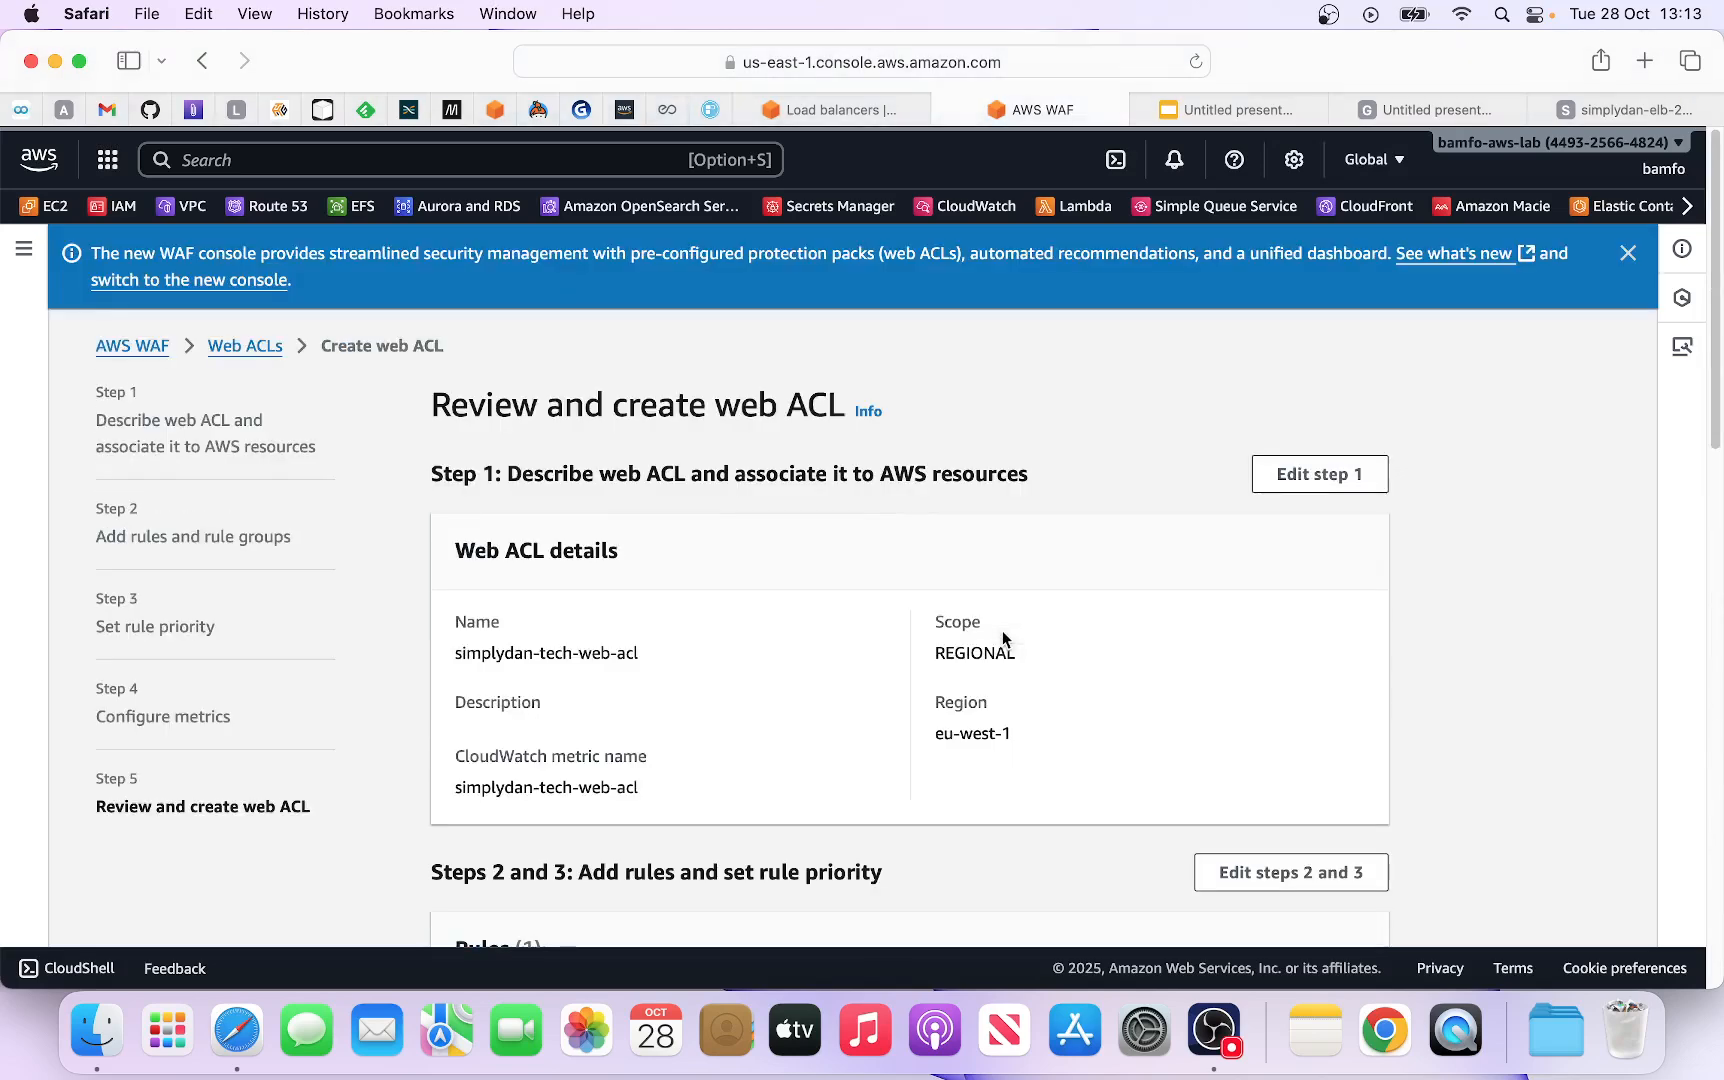
scroll(1002, 640, down, 5)
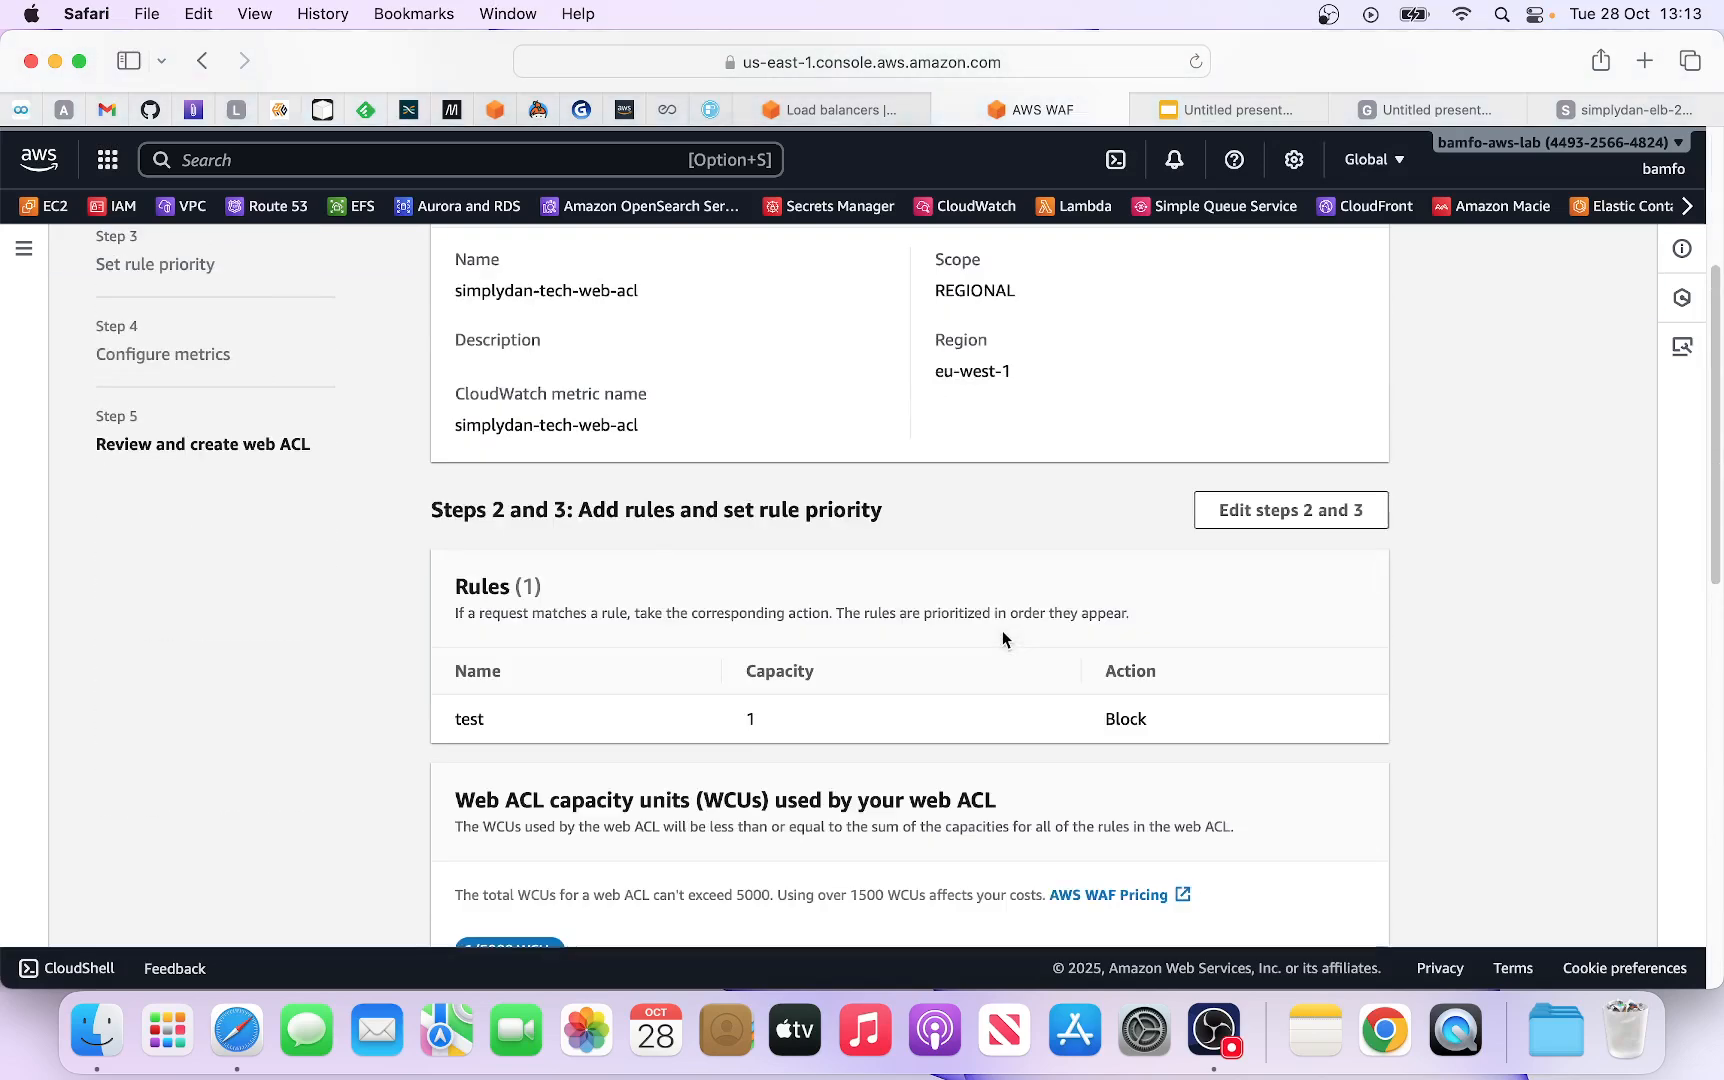
scroll(1002, 630, down, 9)
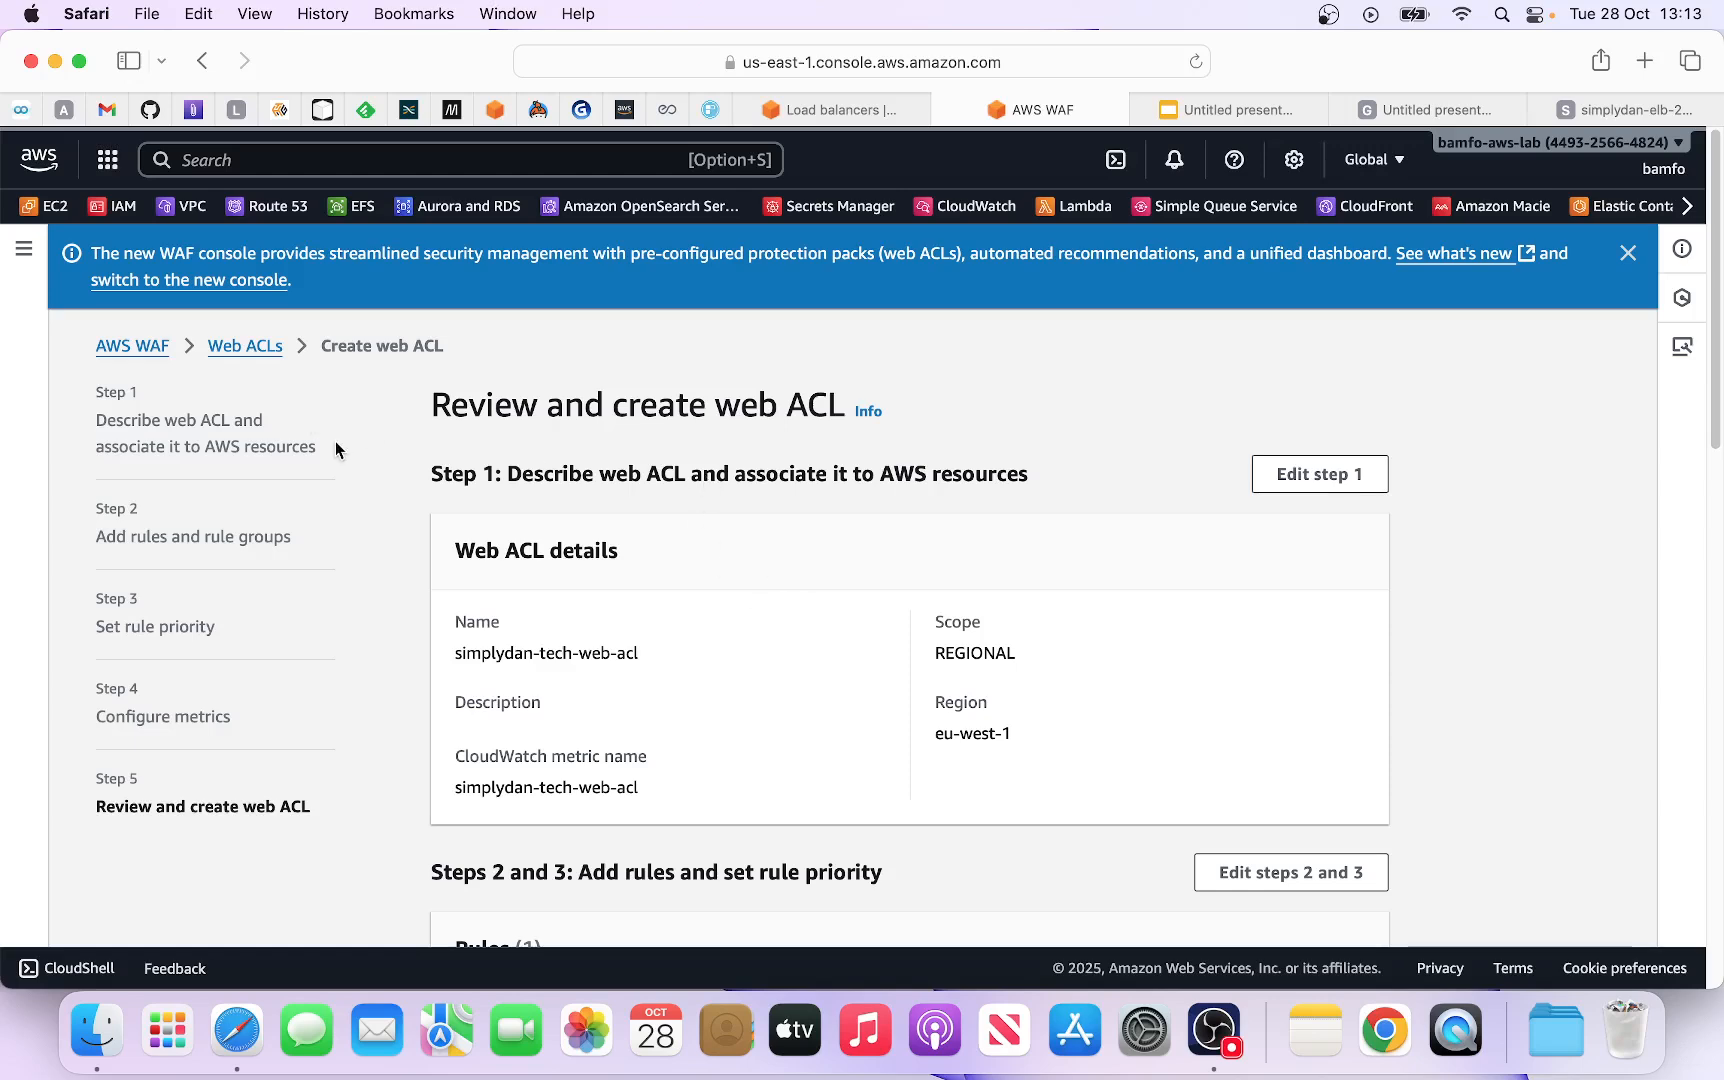
click(146, 350)
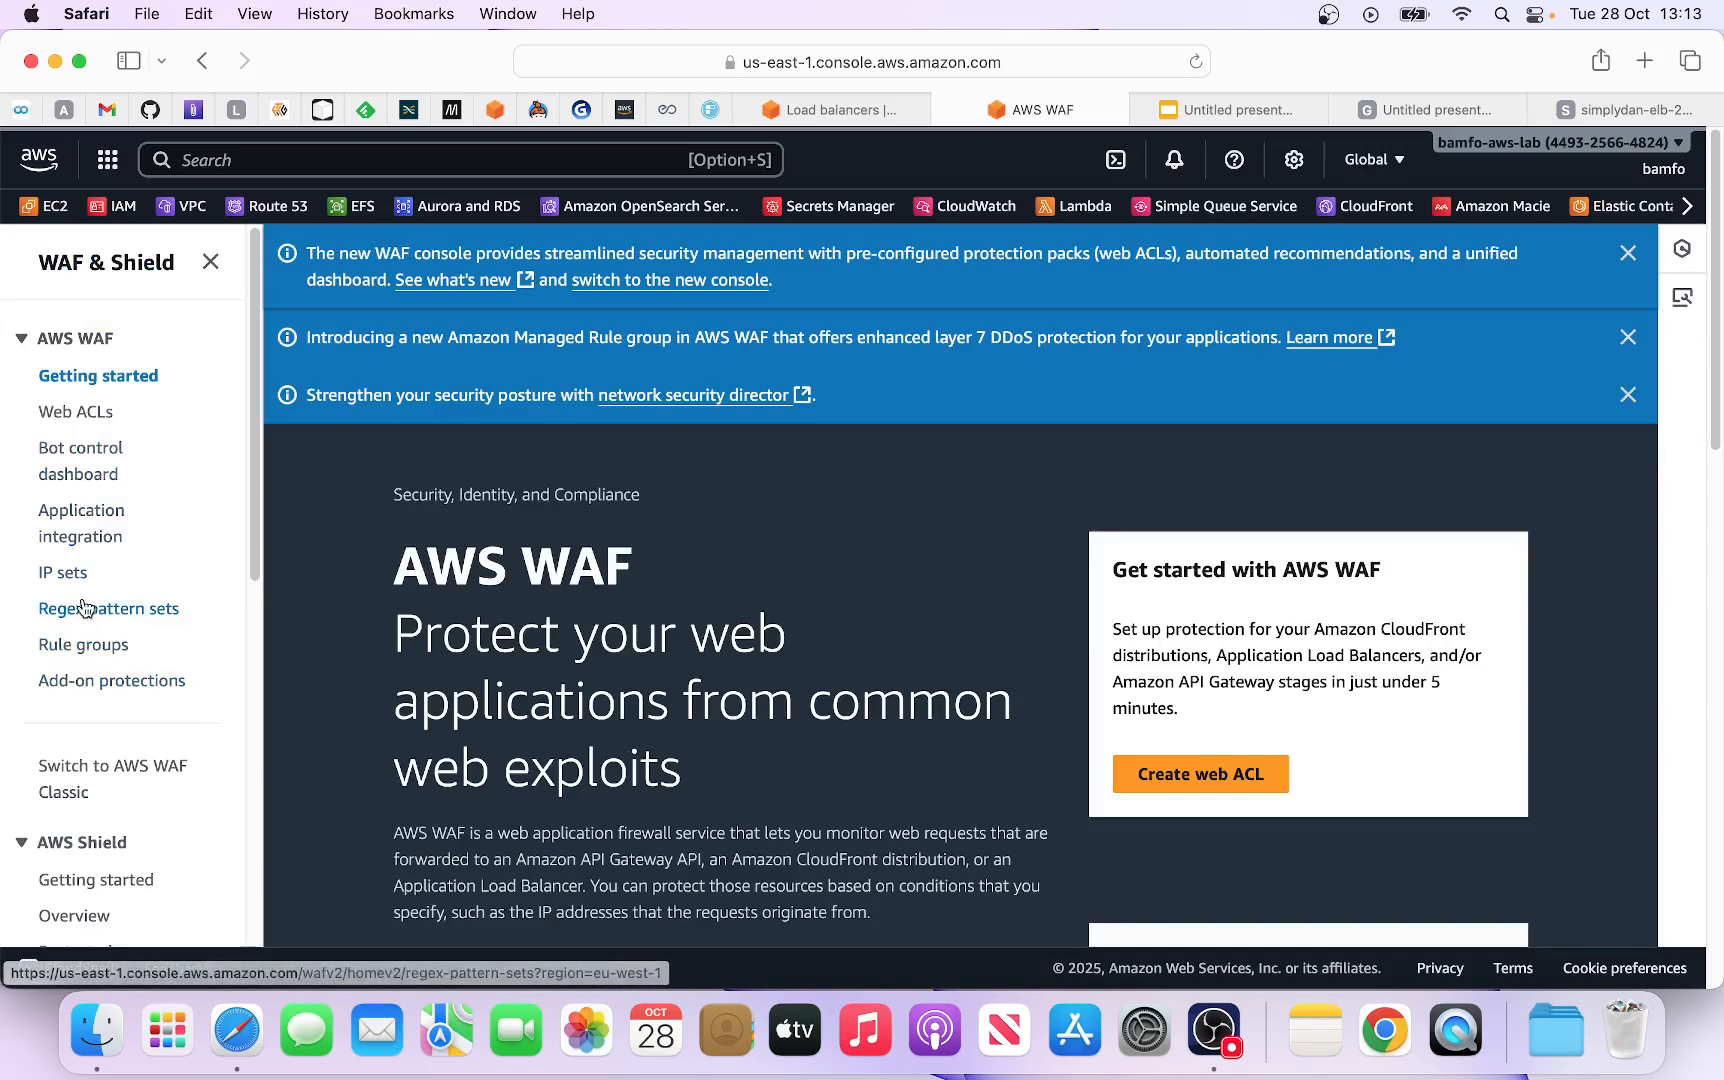
click(60, 580)
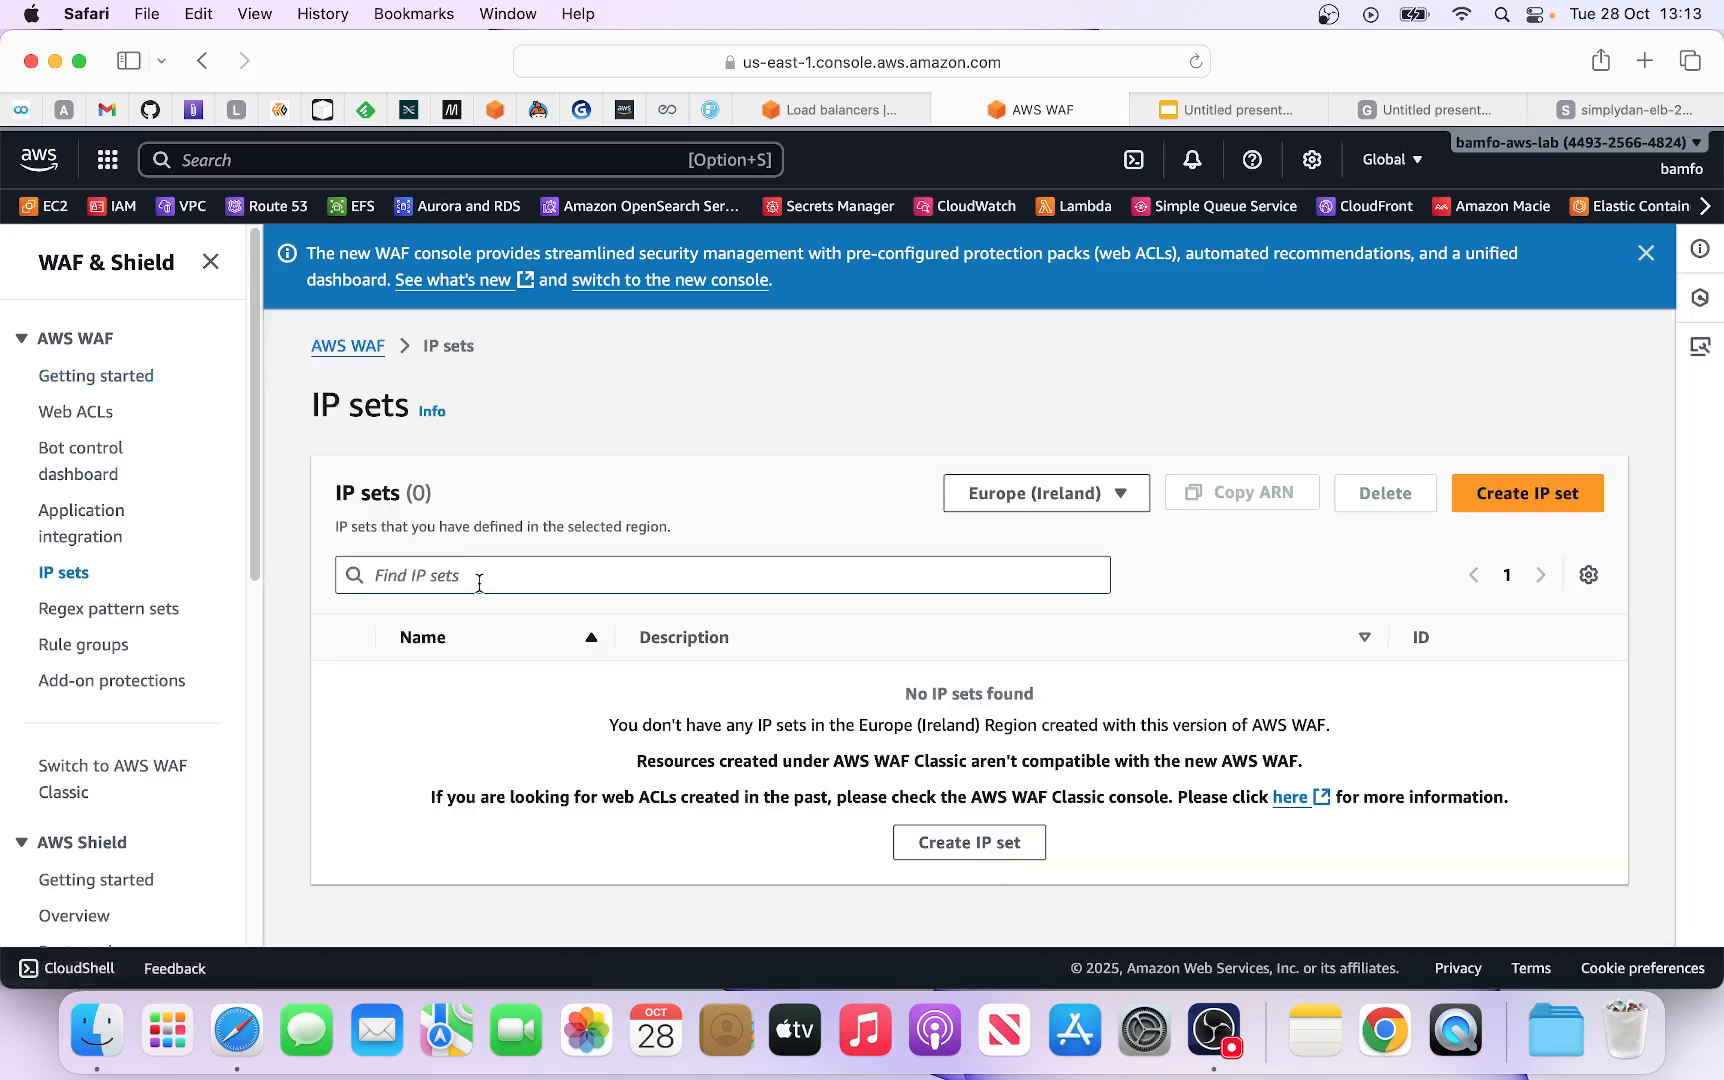
click(1521, 495)
click(361, 628)
scroll(415, 654, down, 5)
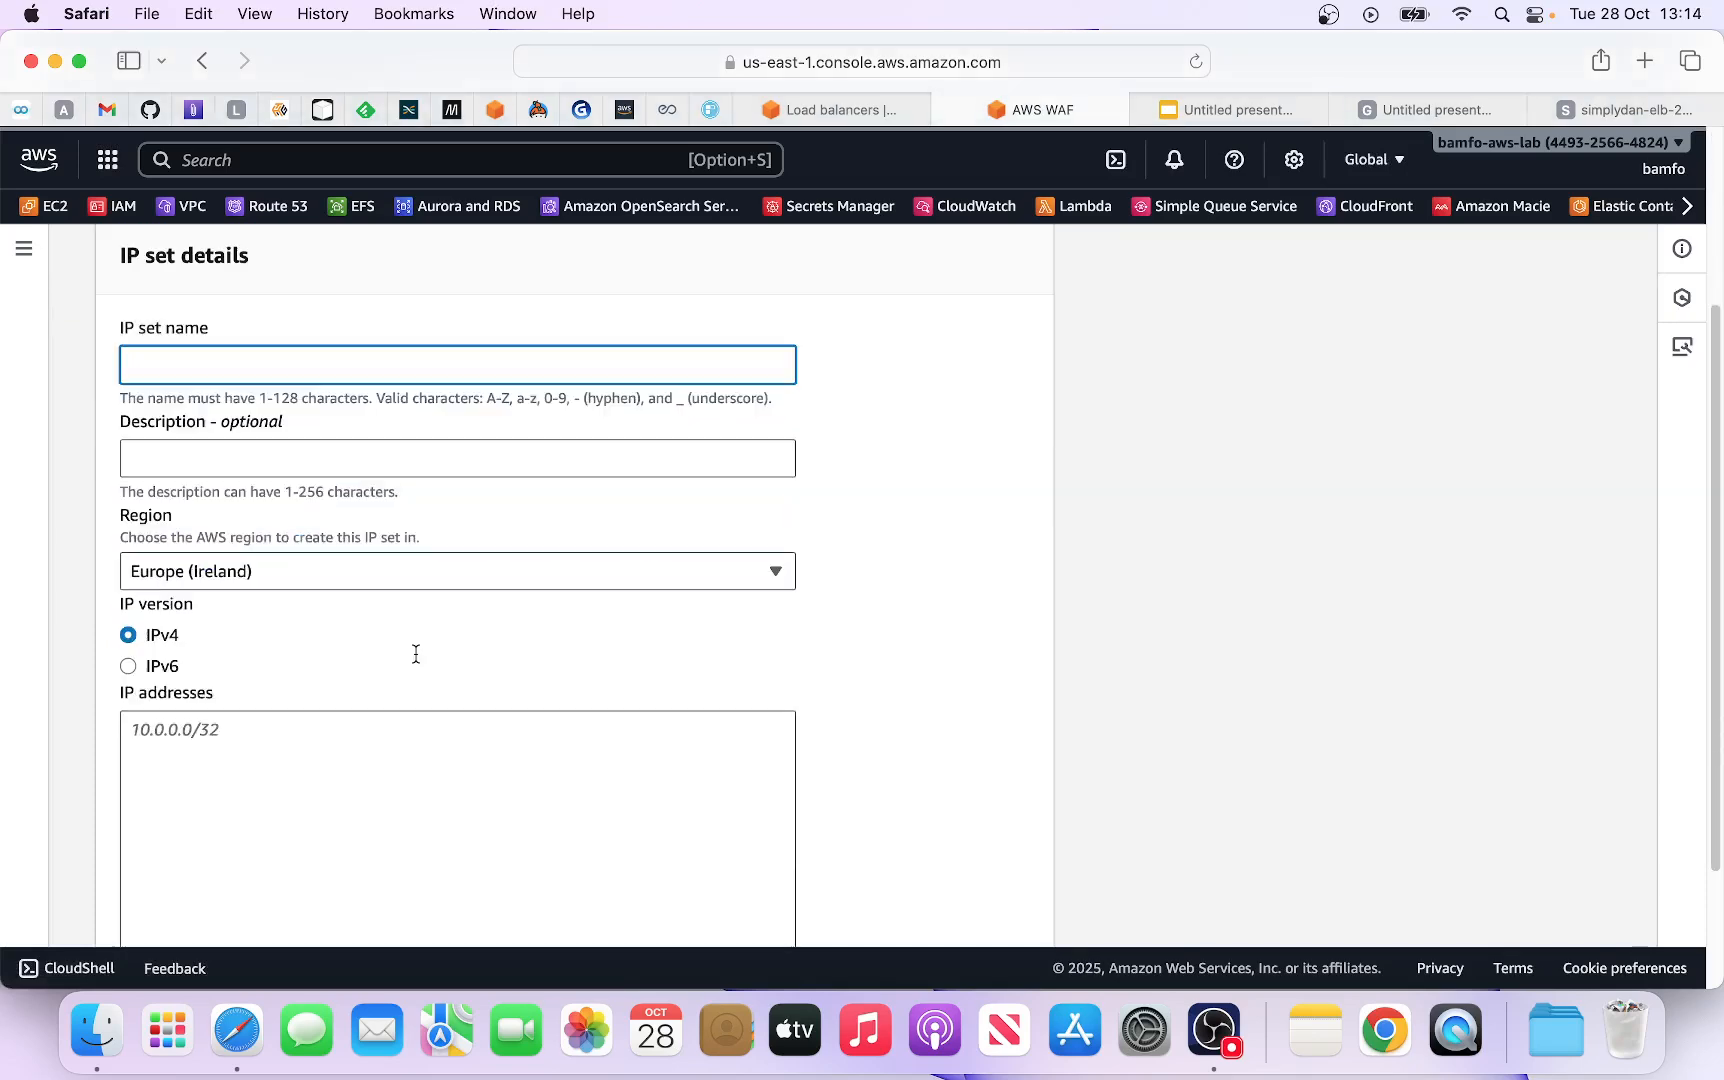
click(266, 633)
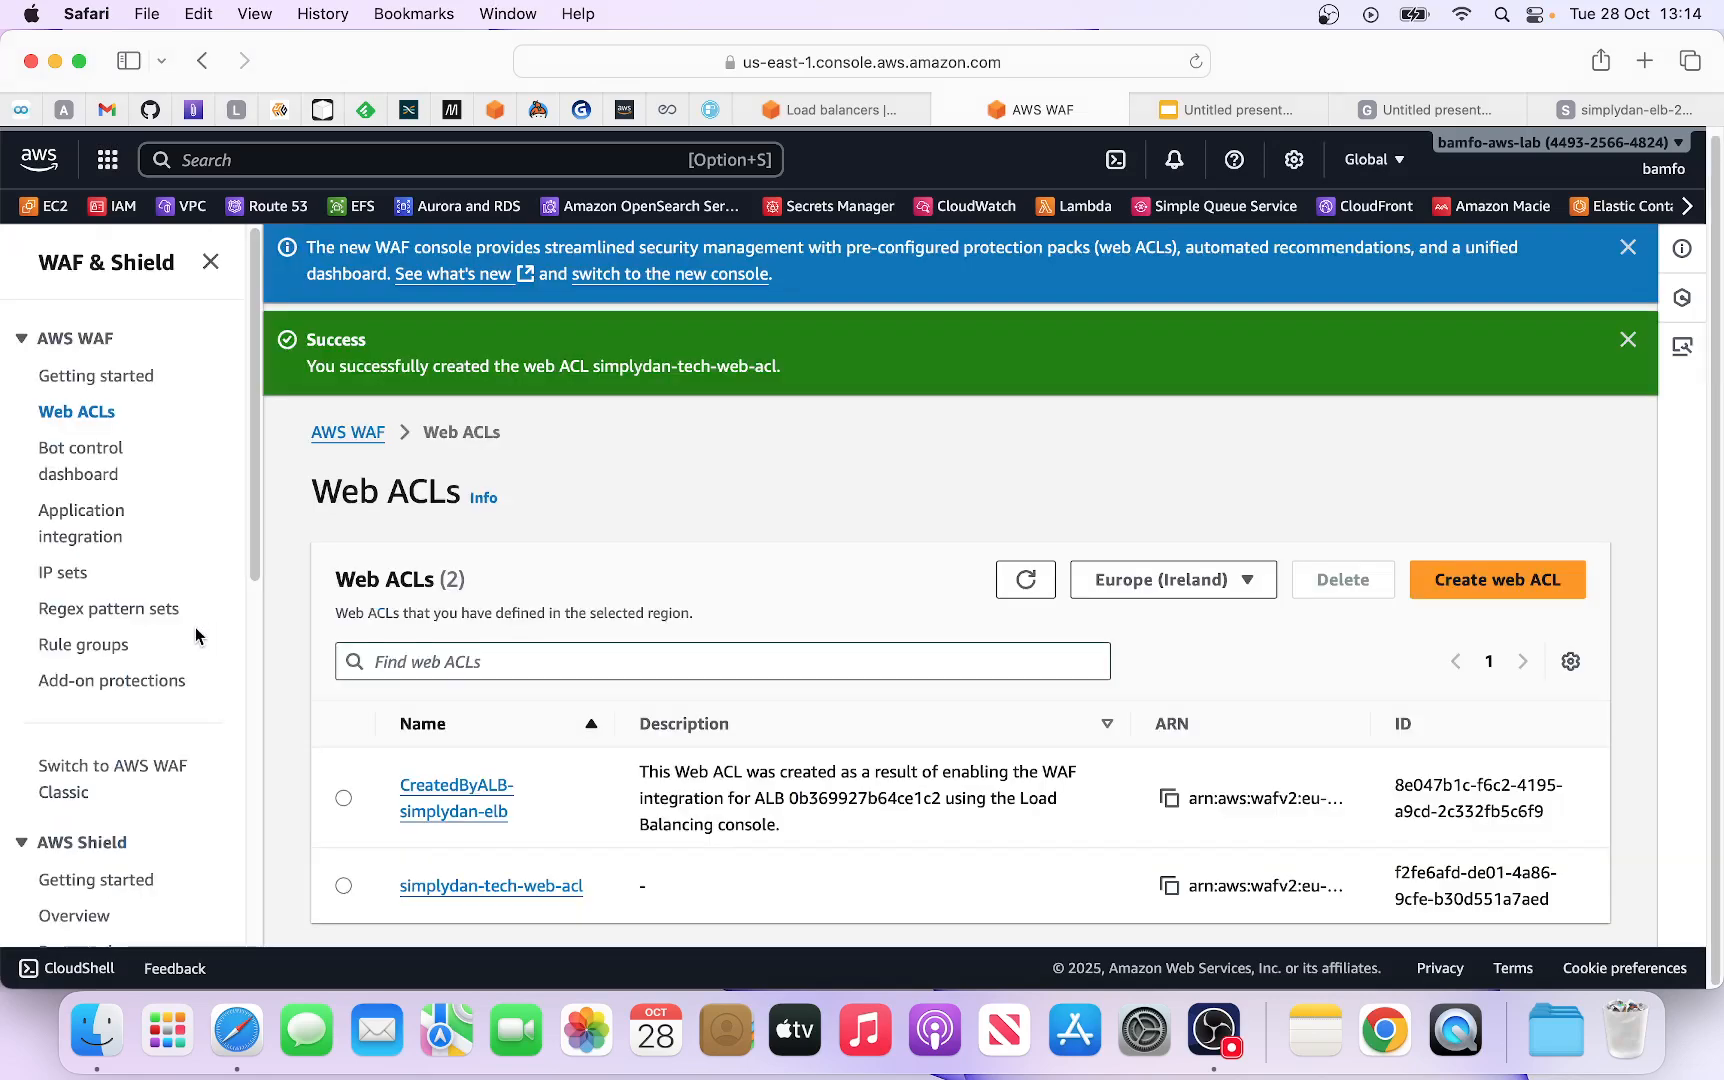
Step: Start a new IP set in the Europe (Ireland) region and name it testip
click(68, 574)
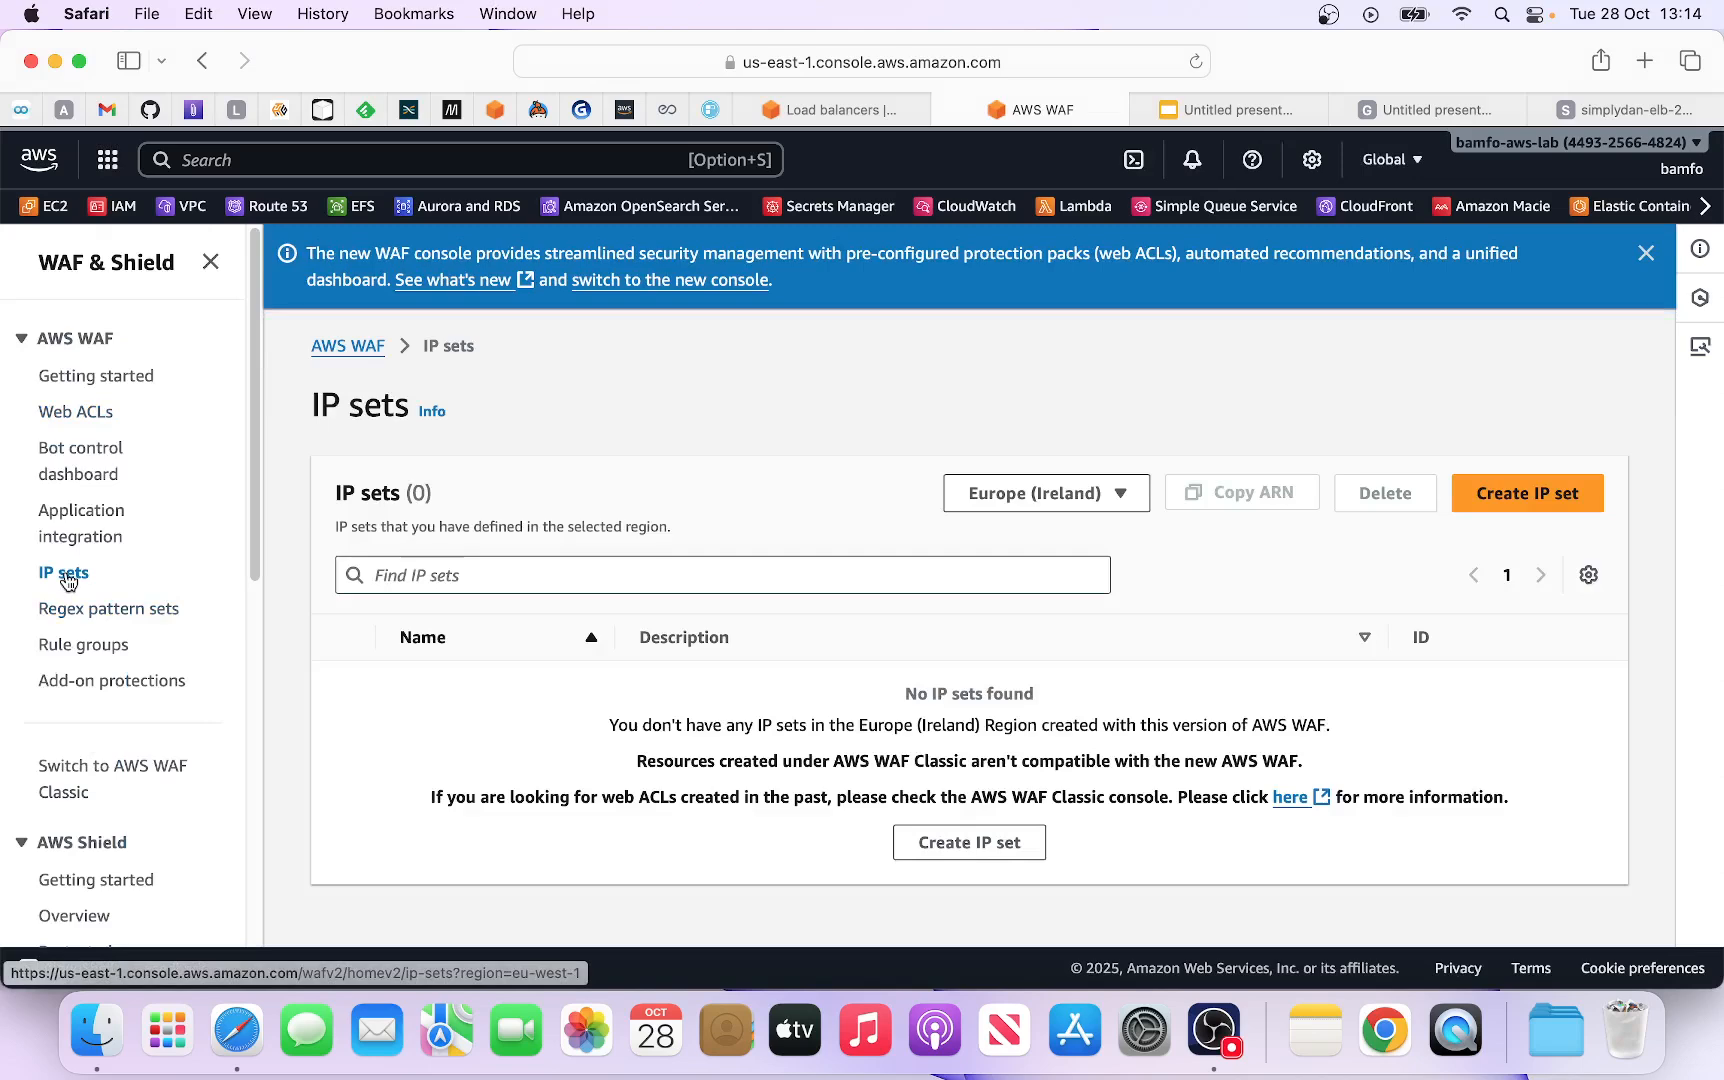
click(1517, 508)
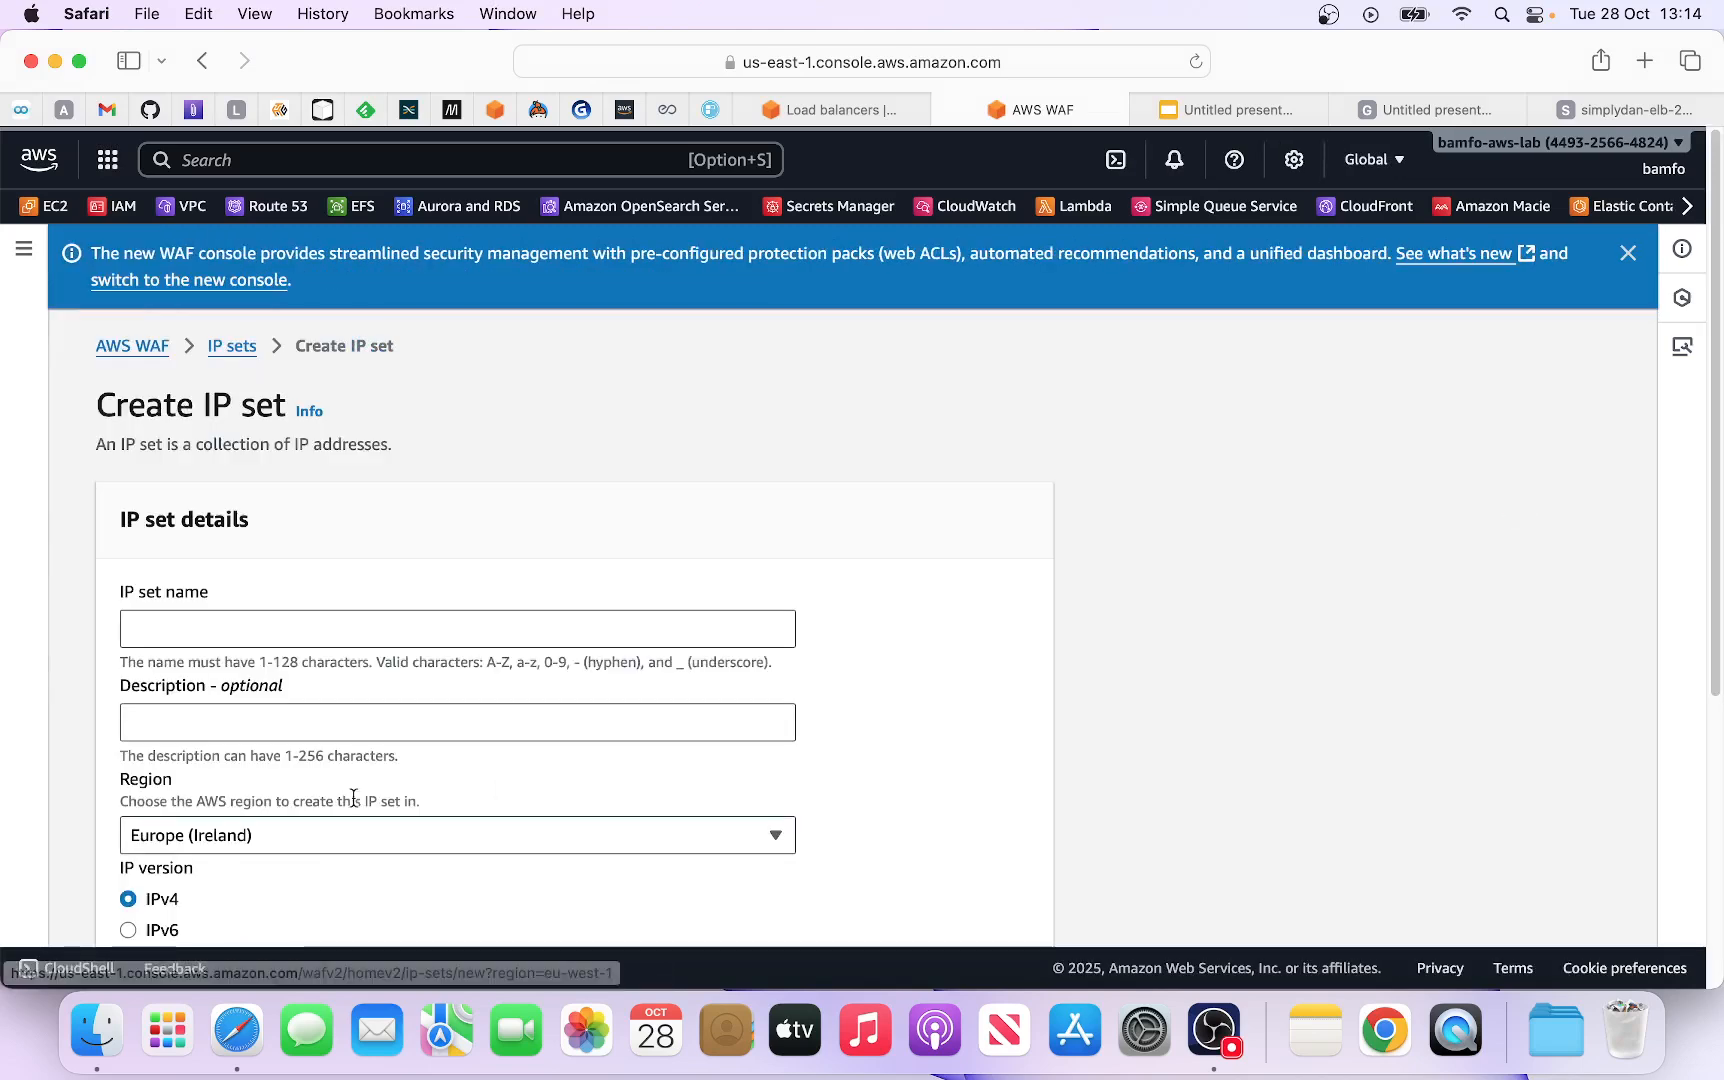
scroll(272, 795, down, 5)
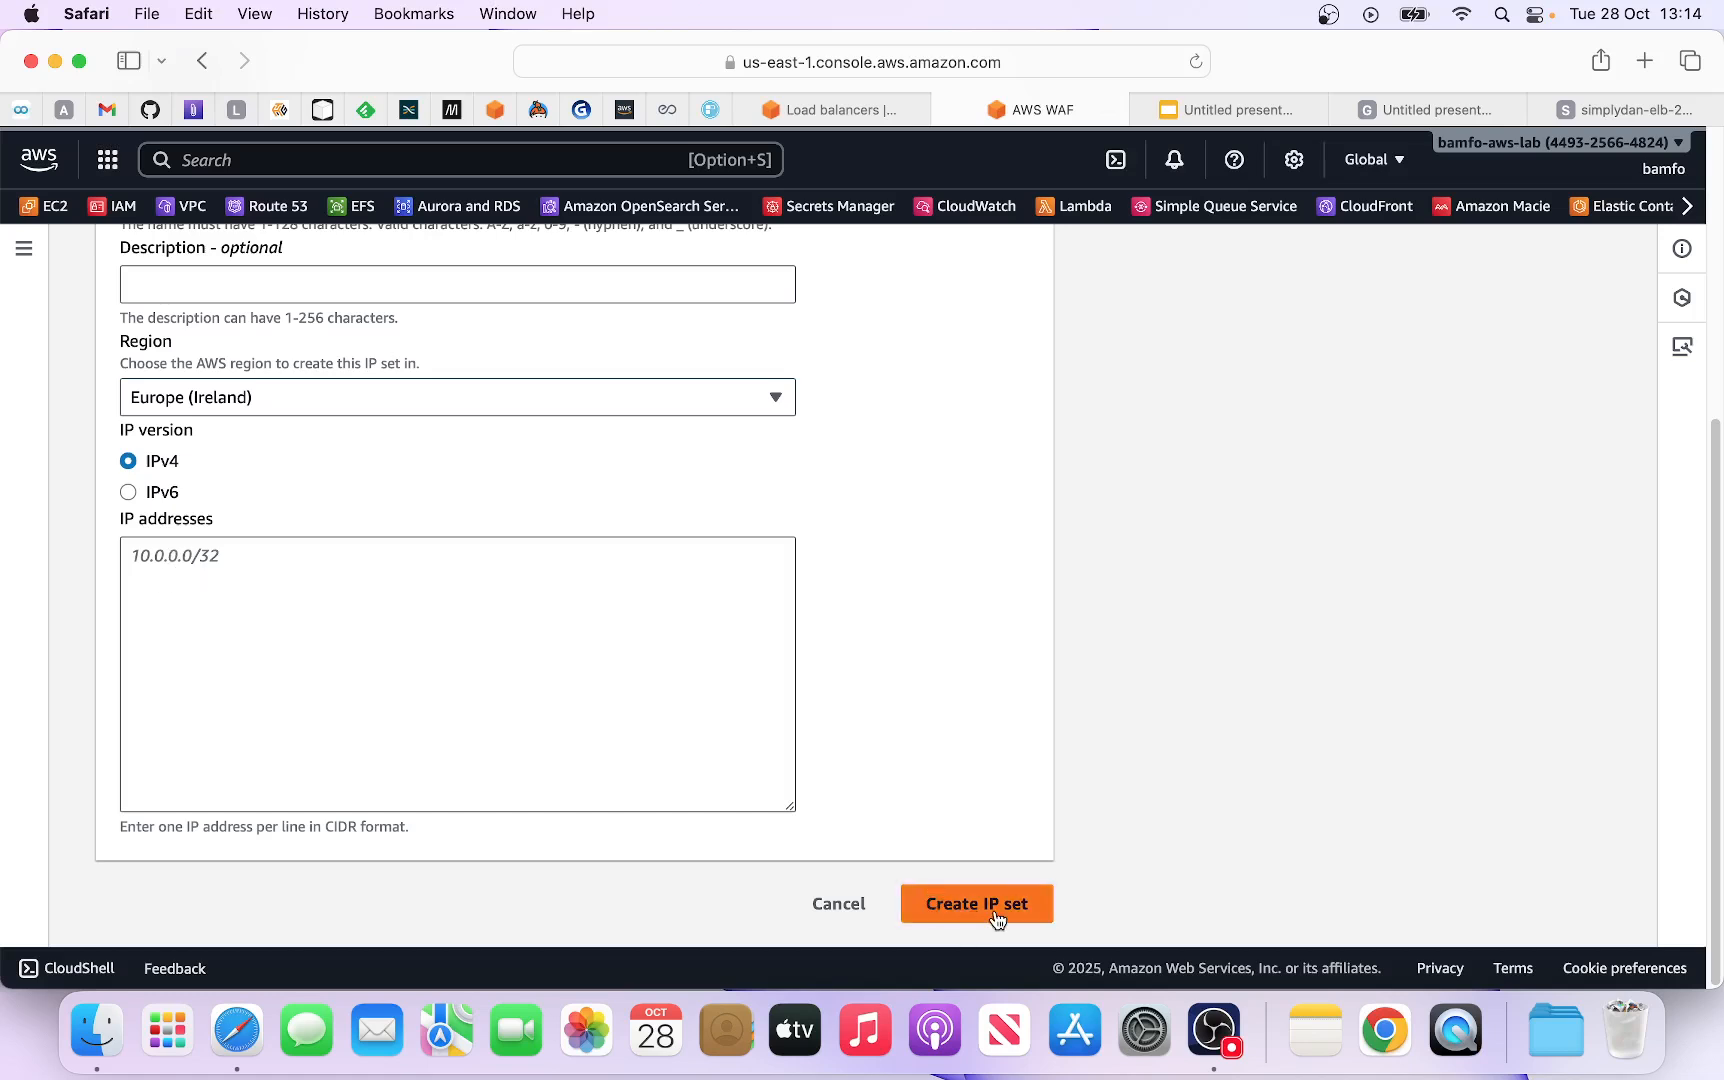
scroll(481, 593, up, 4)
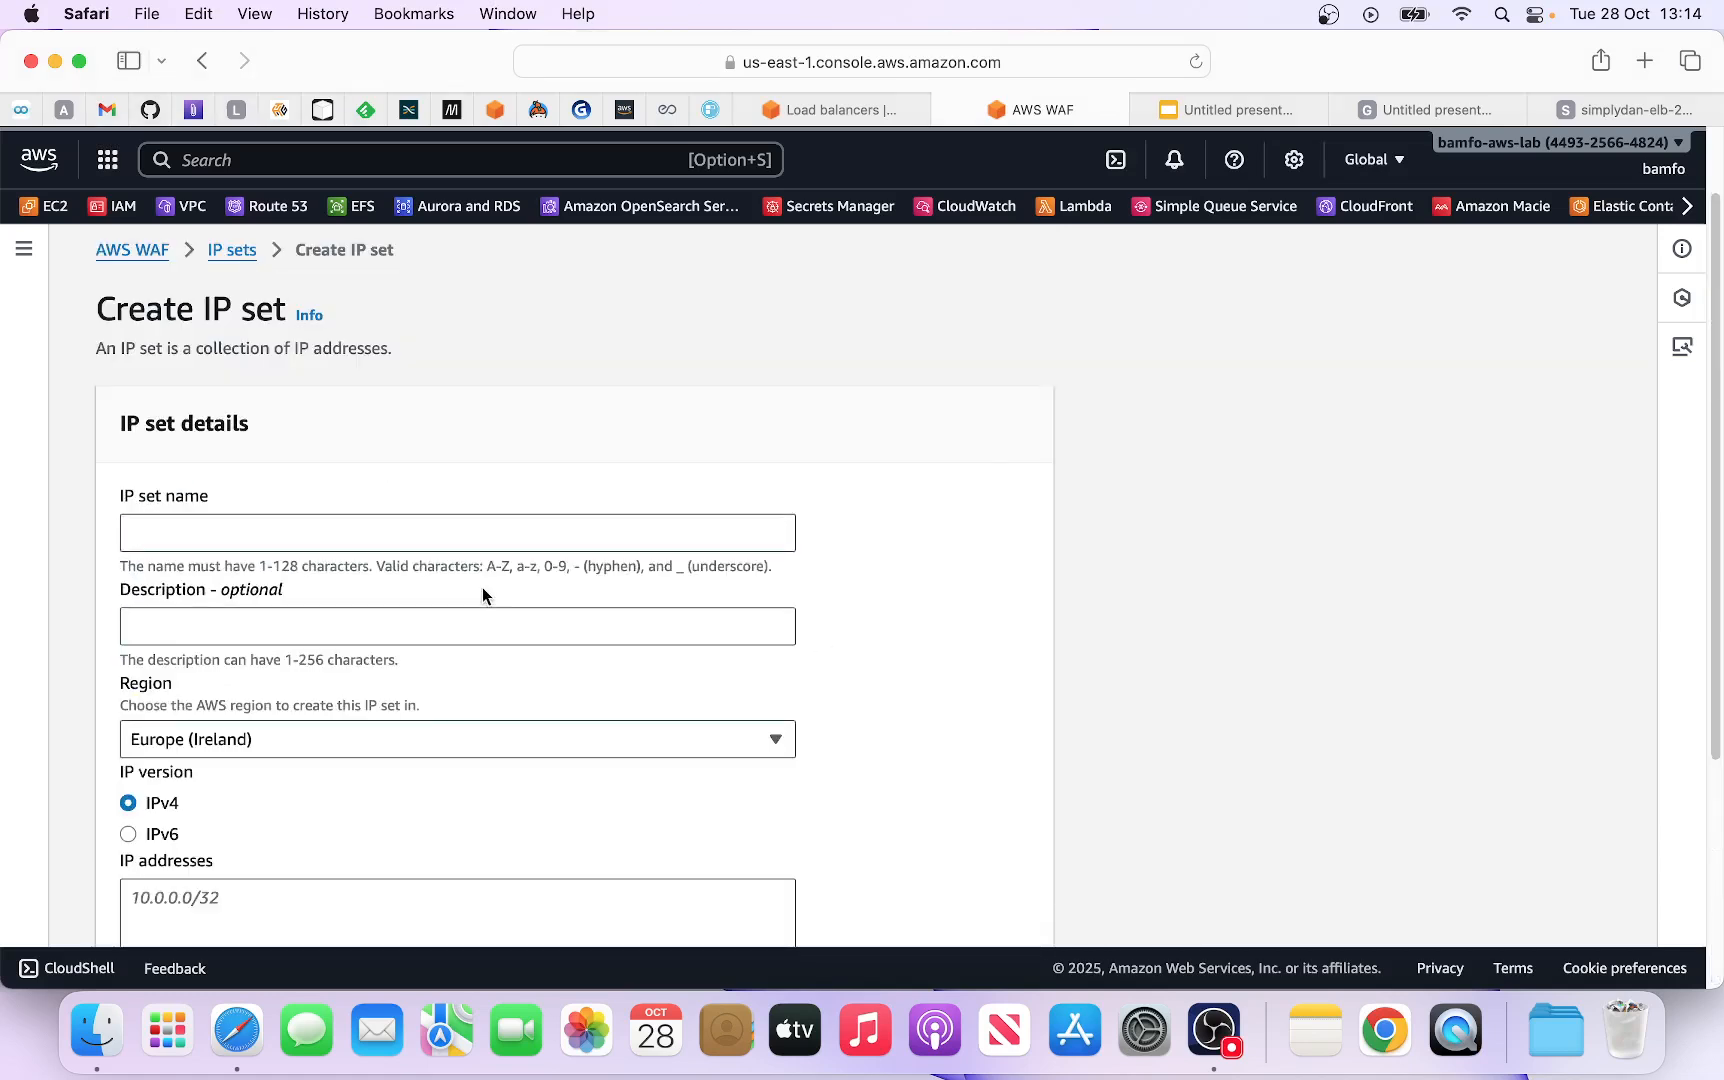
click(334, 570)
text(testip)
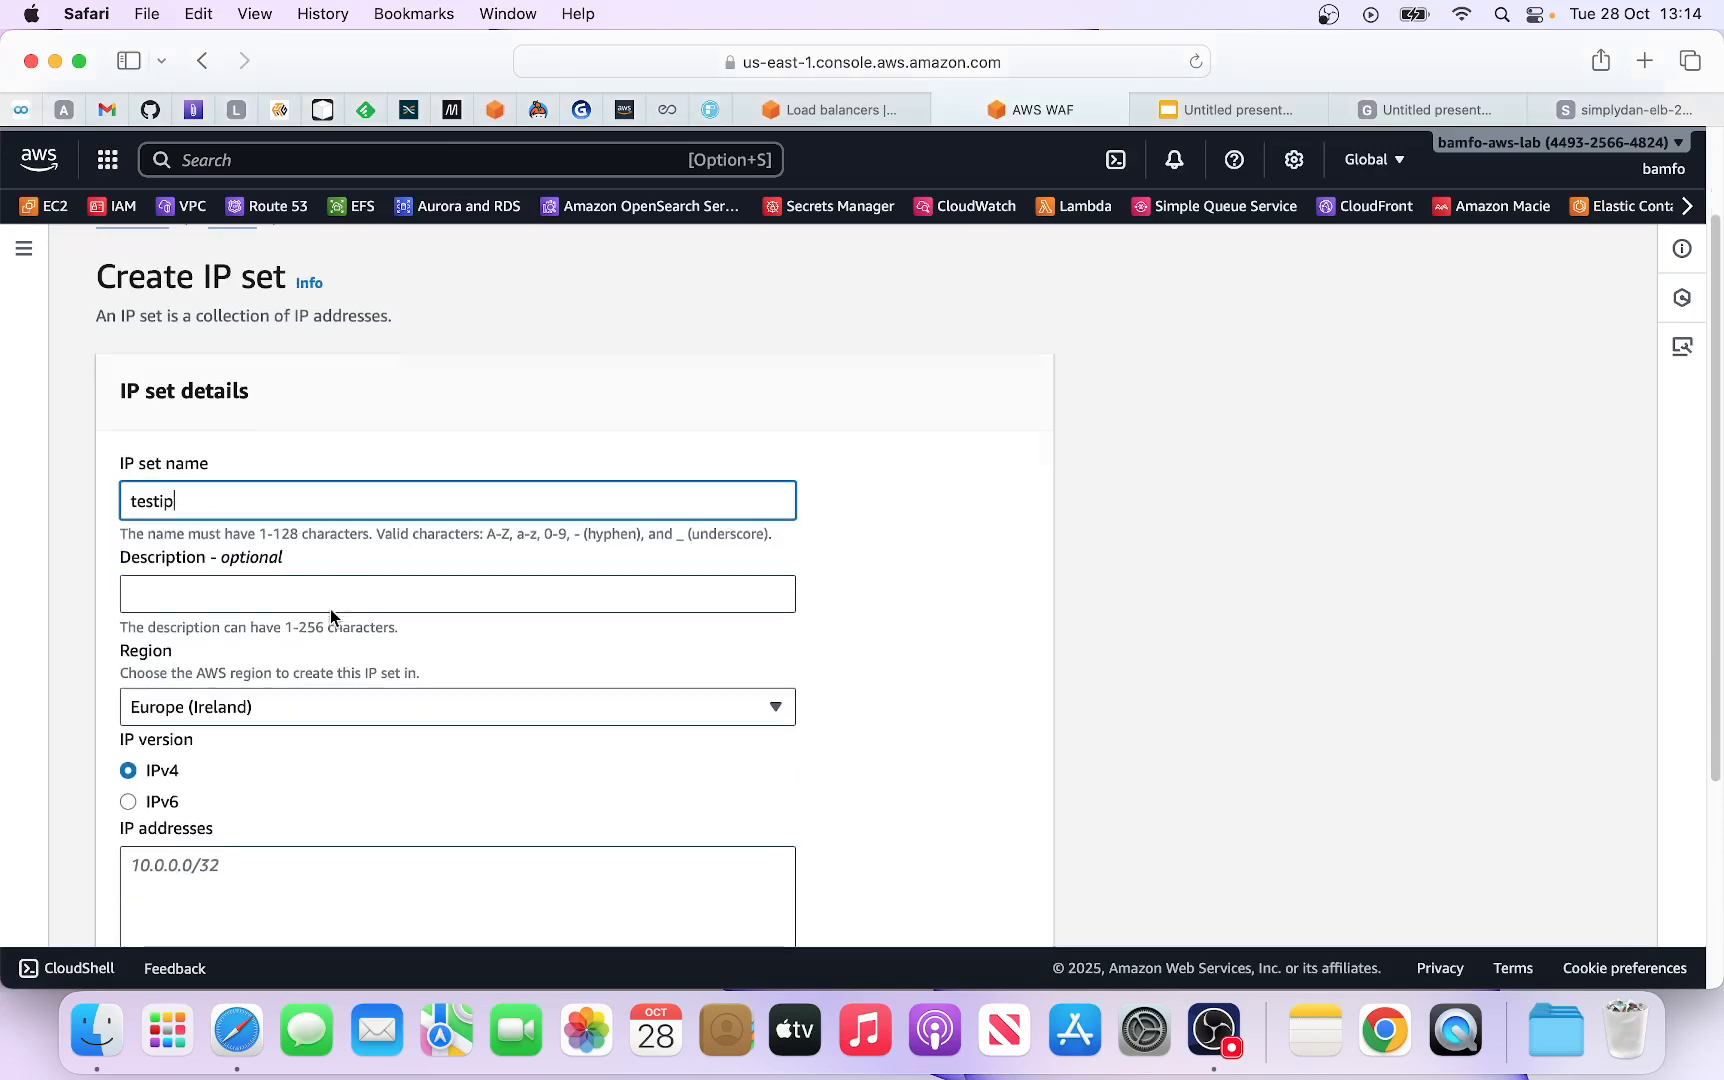
Step: Enter 10.10.10.10/24 as the IPv4 address range of the testip IP set and try to create the set
scroll(252, 752, down, 3)
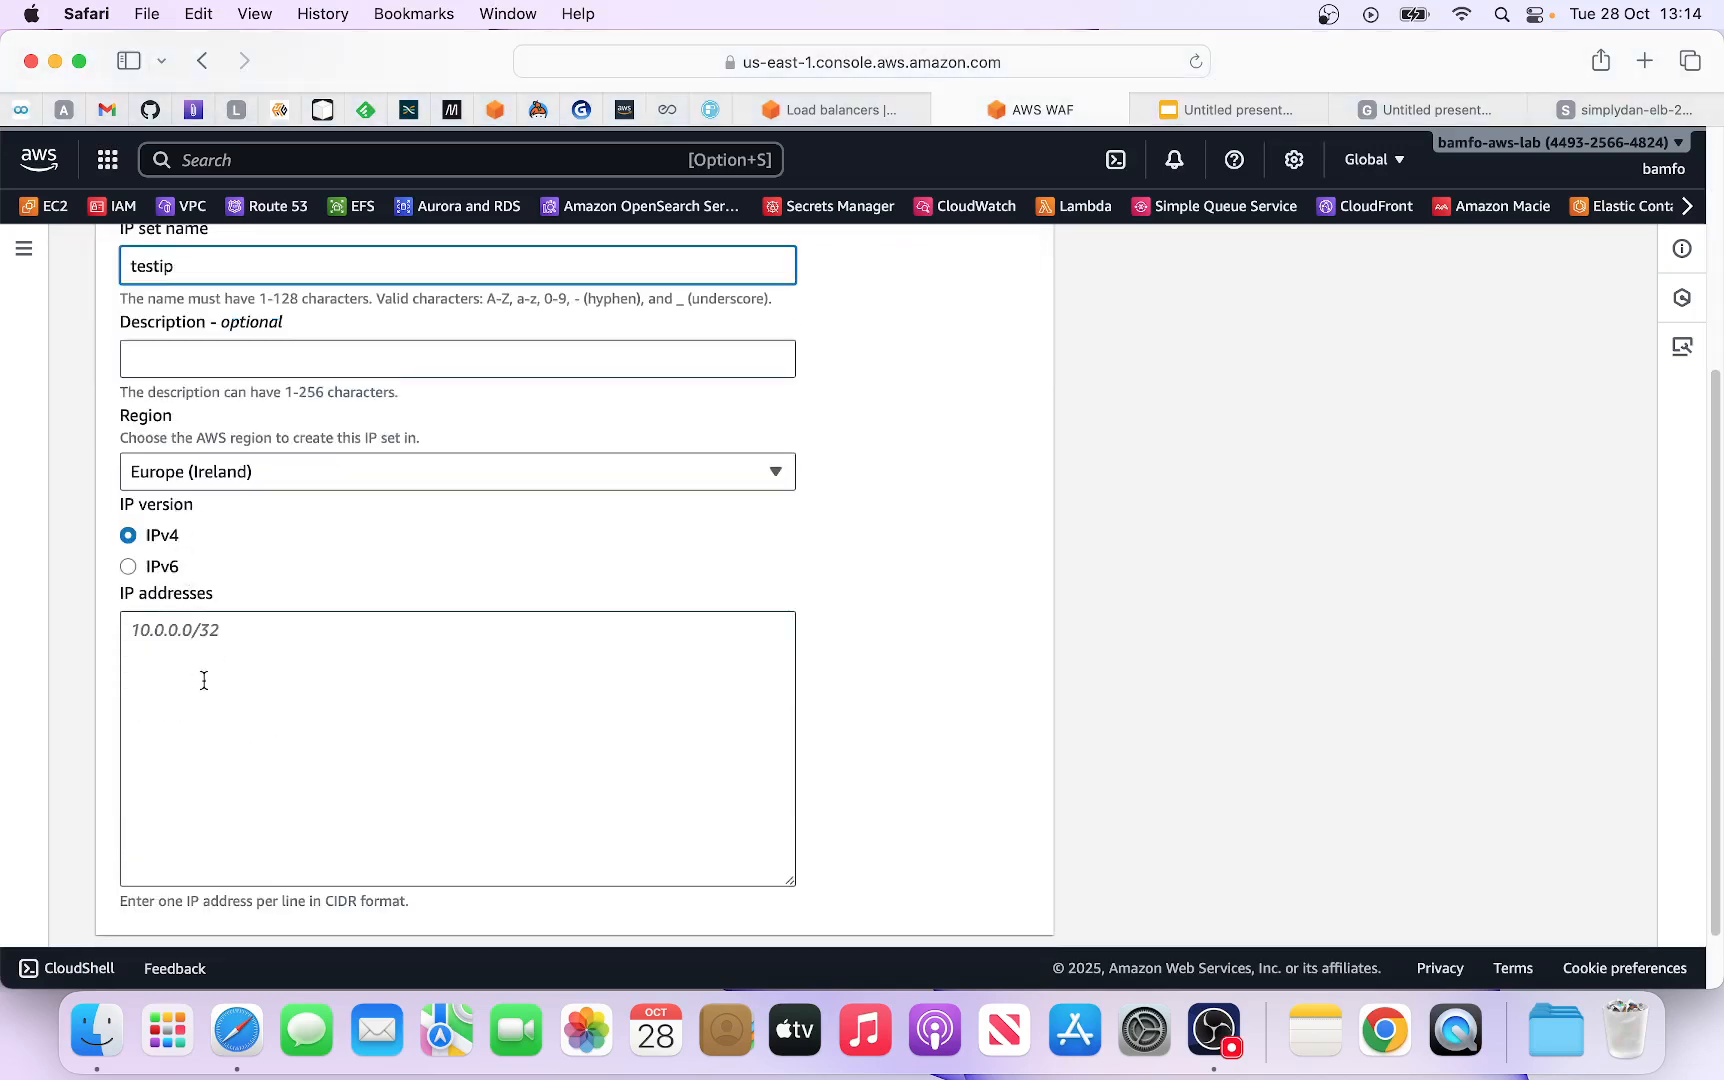
click(240, 632)
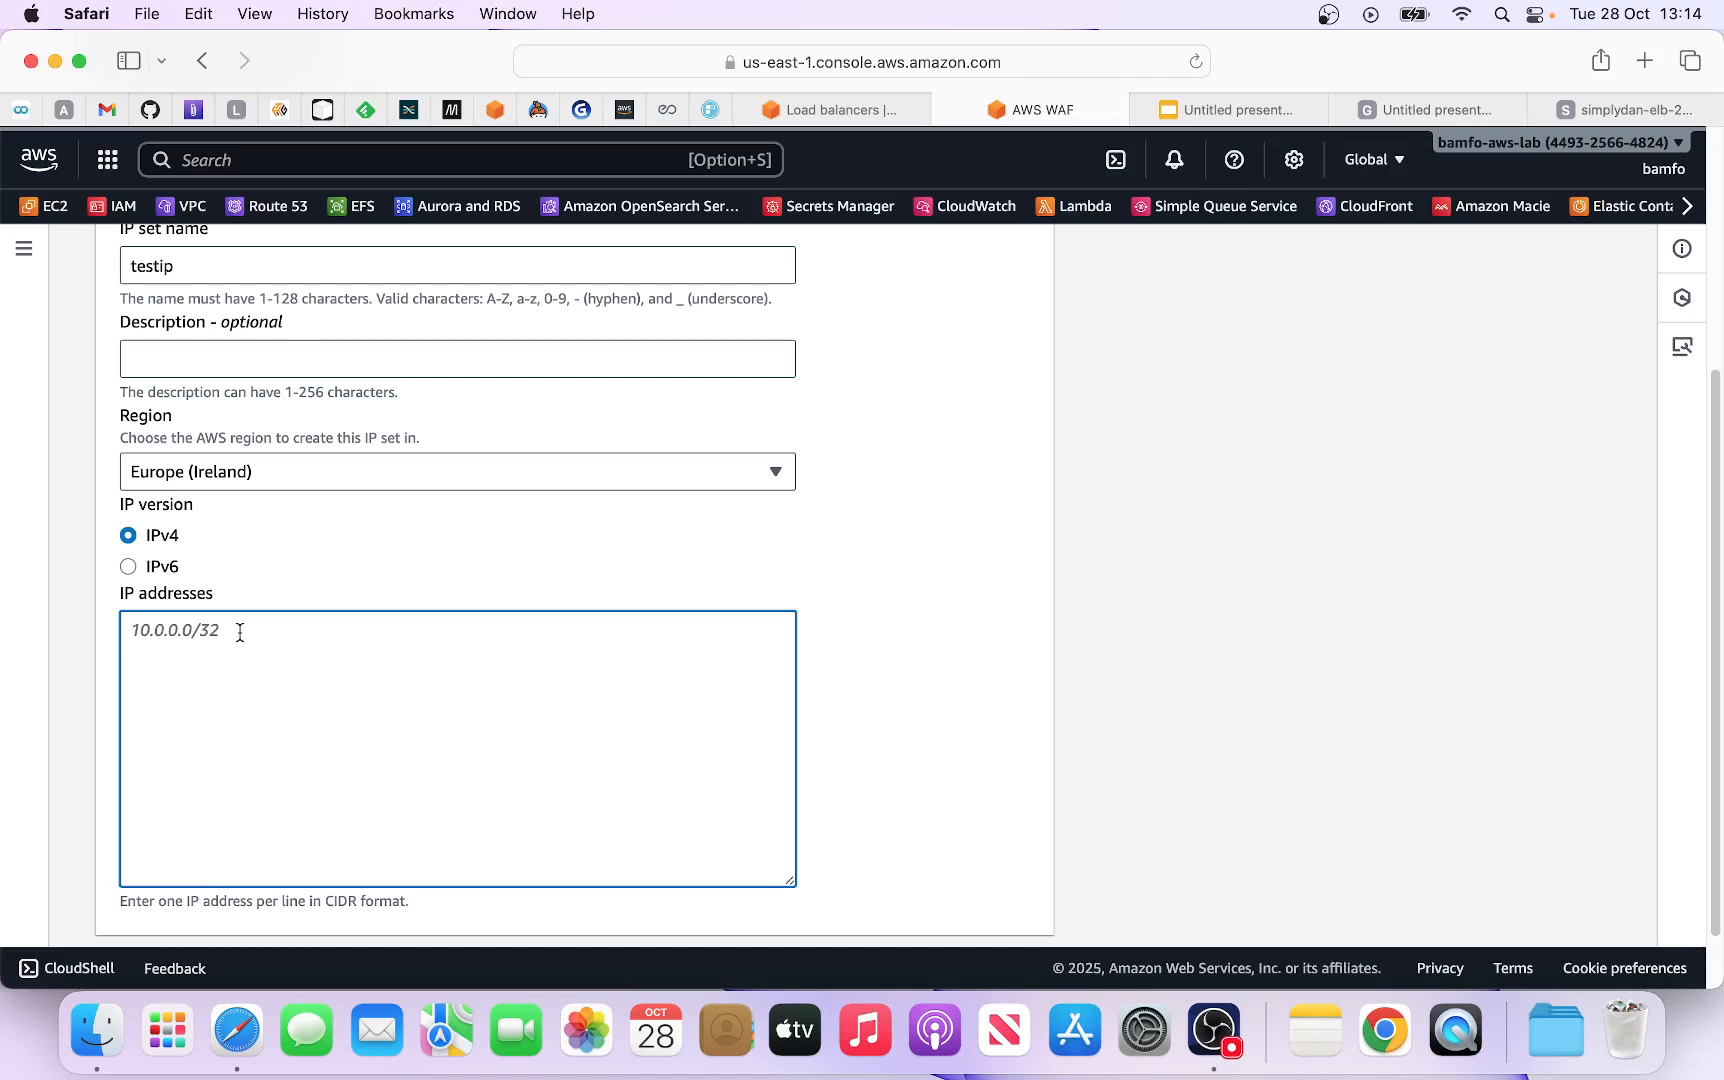
text(10)
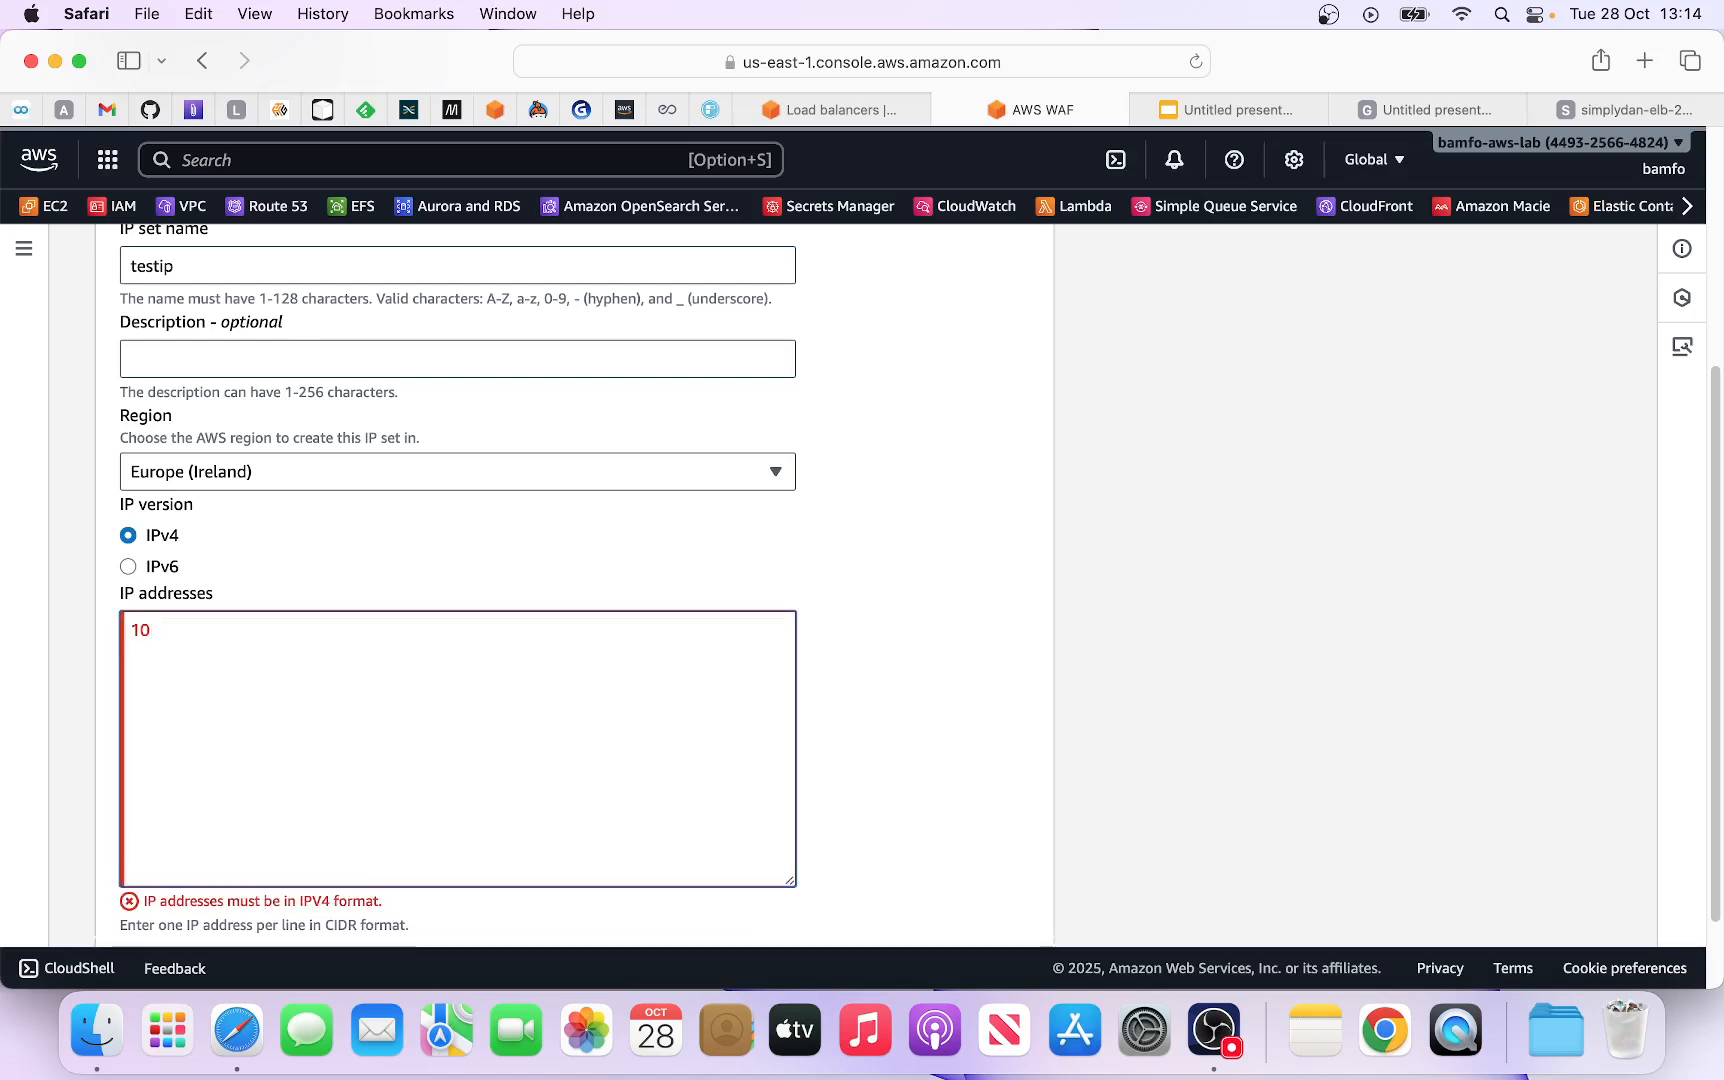
text(.10.10.10/)
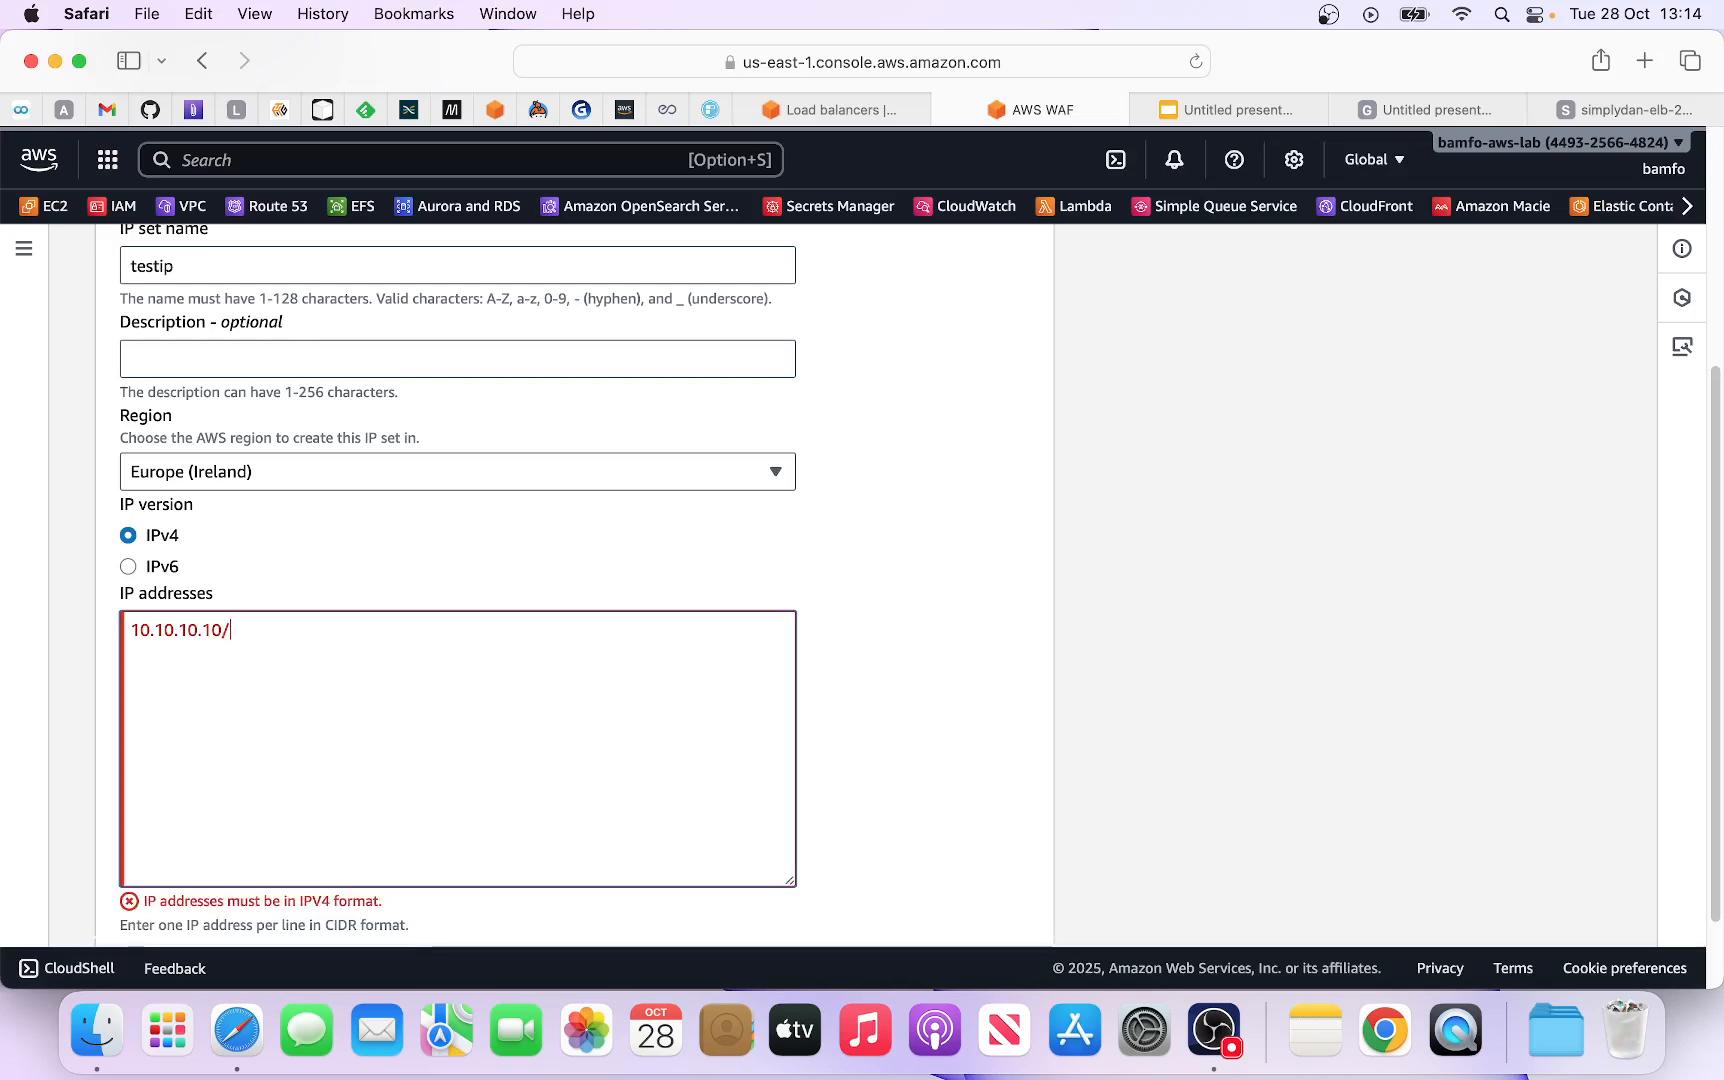
text(2)
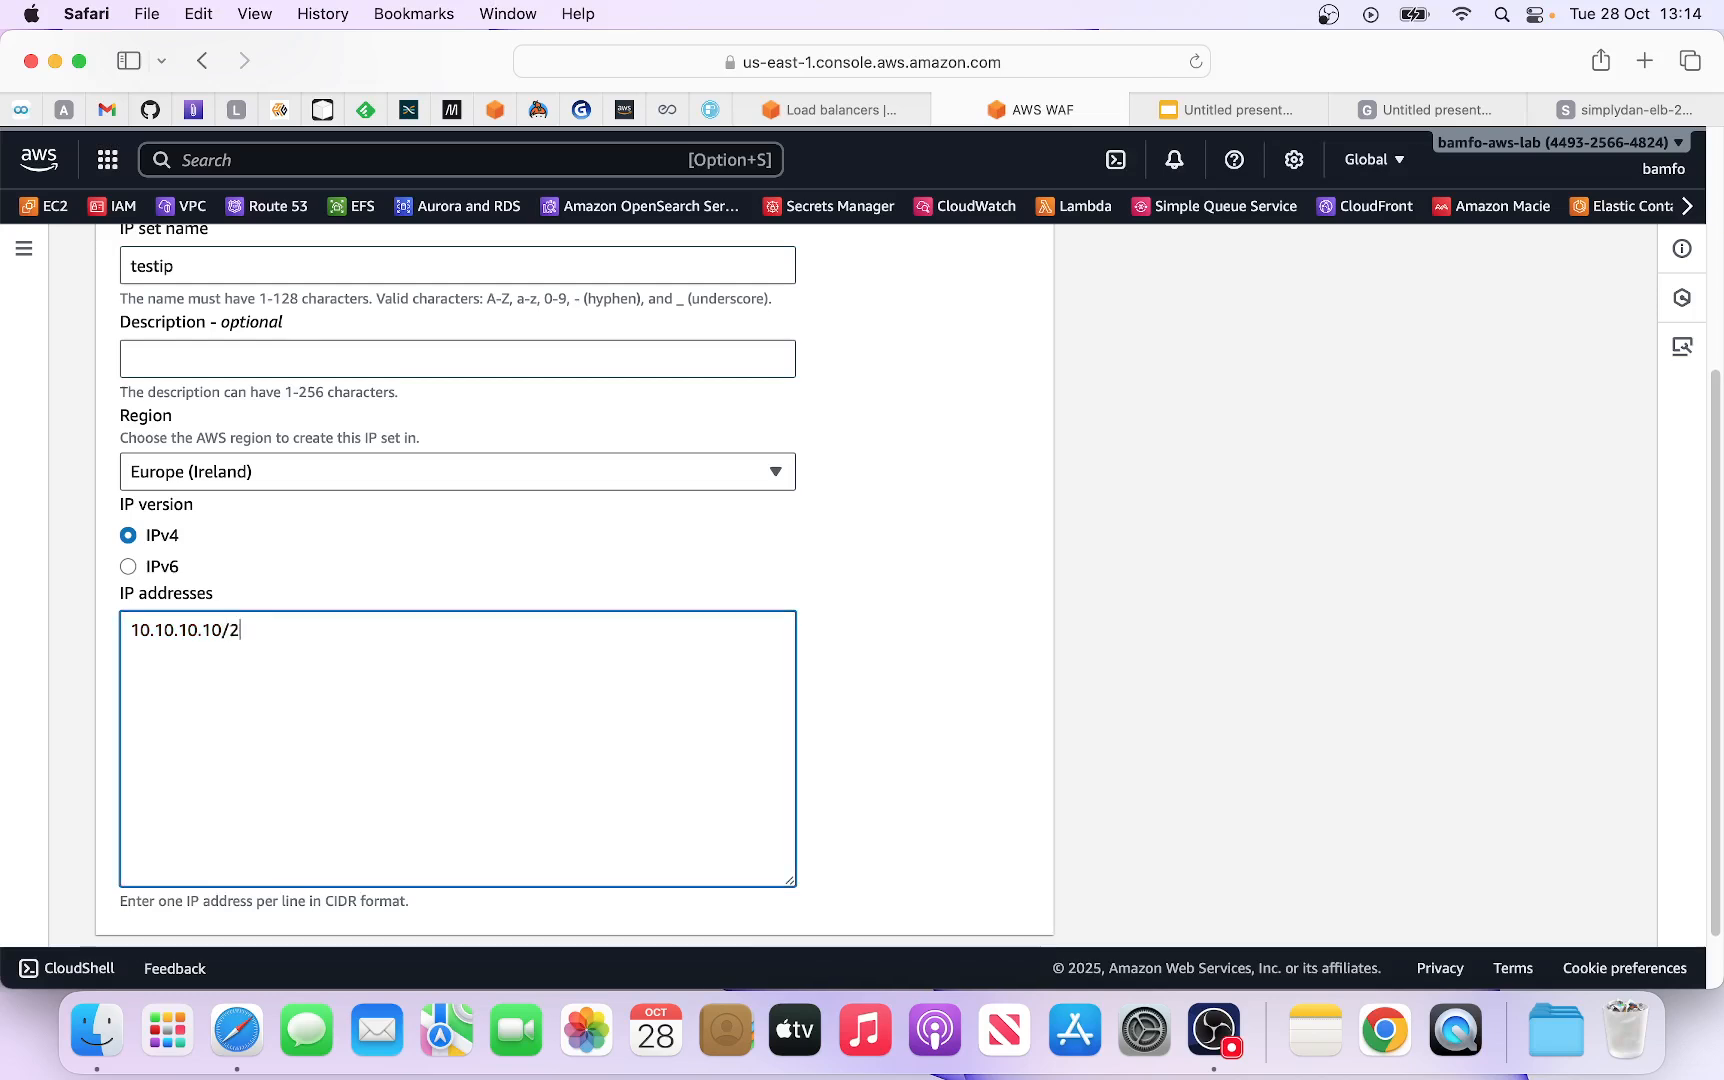
text(4)
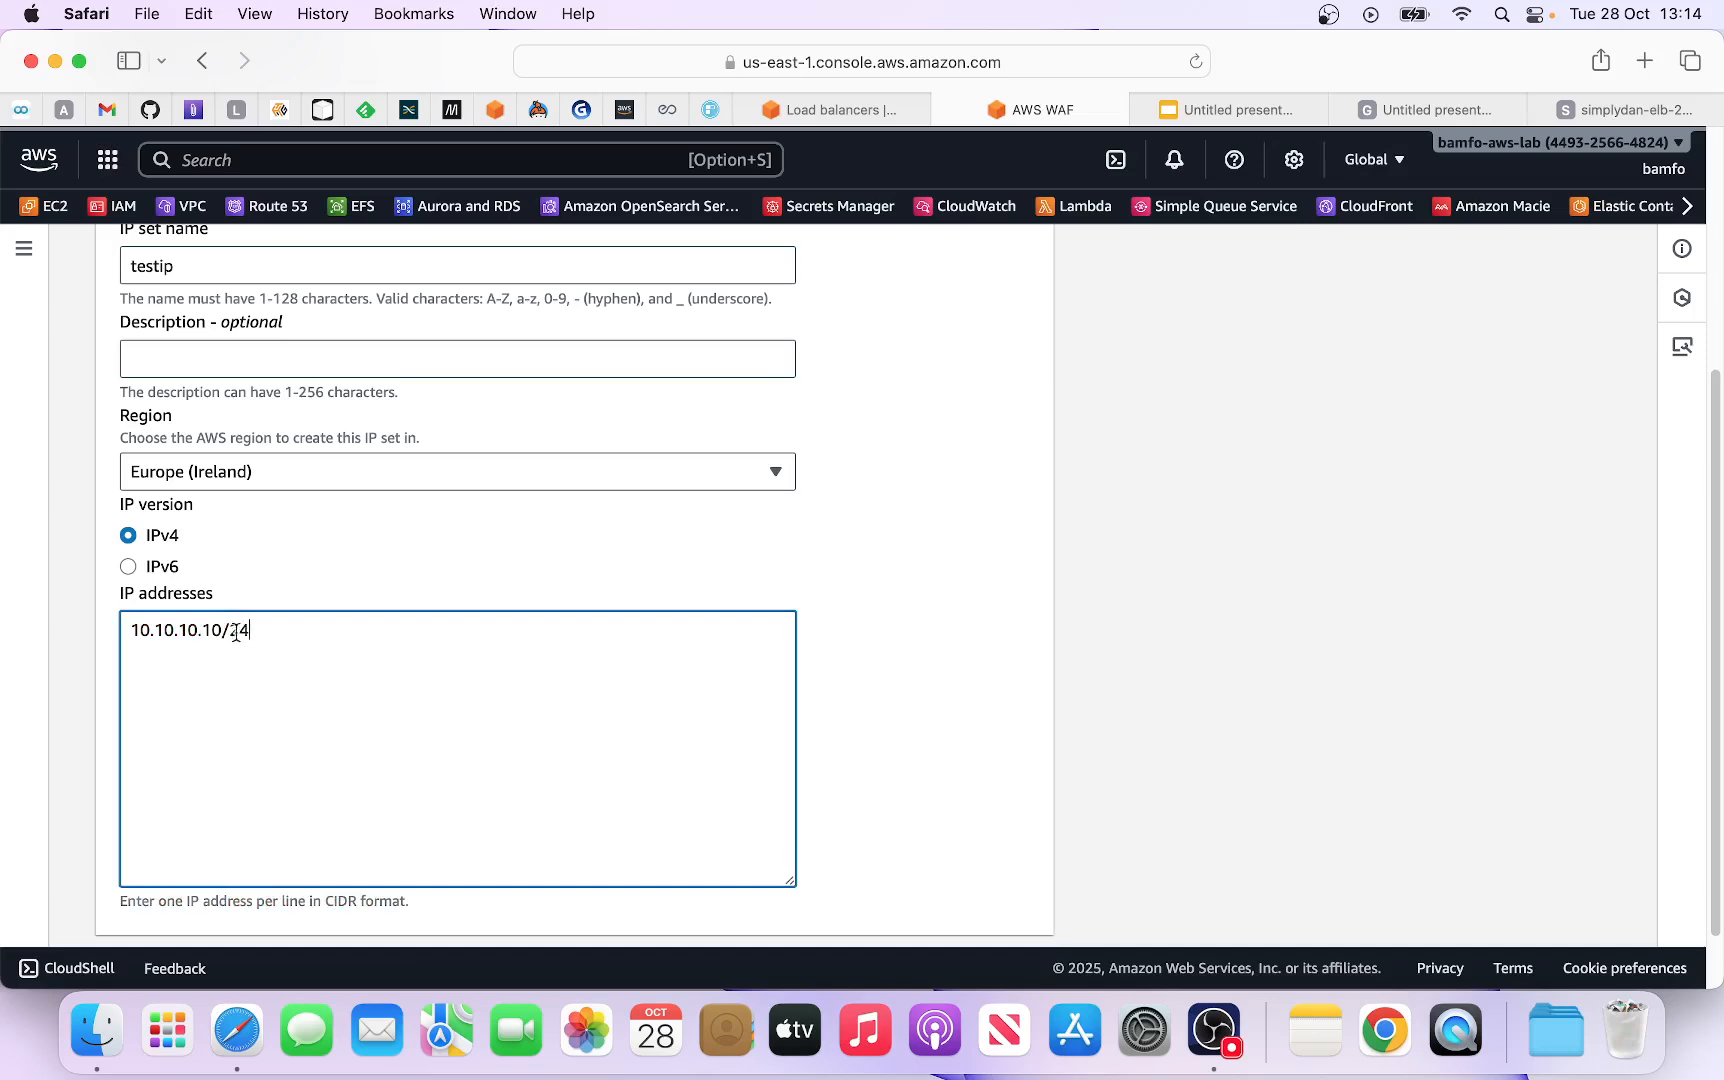
scroll(245, 640, down, 2)
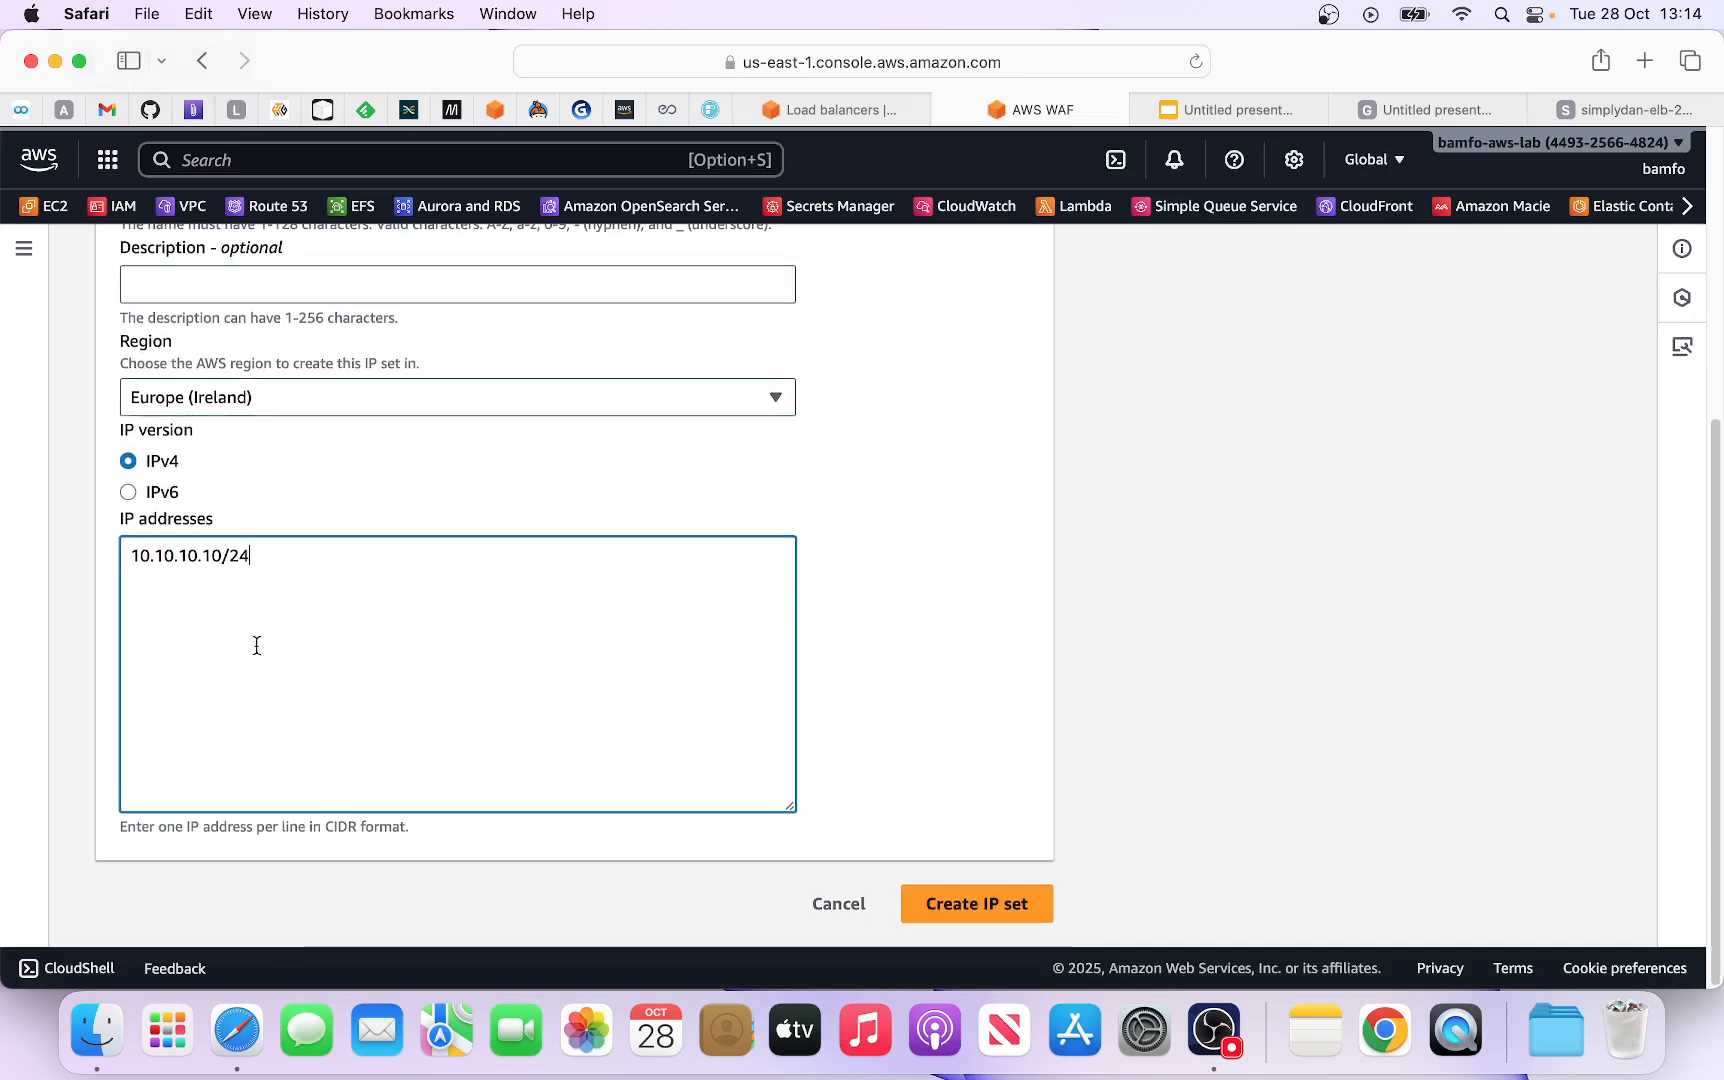
click(983, 906)
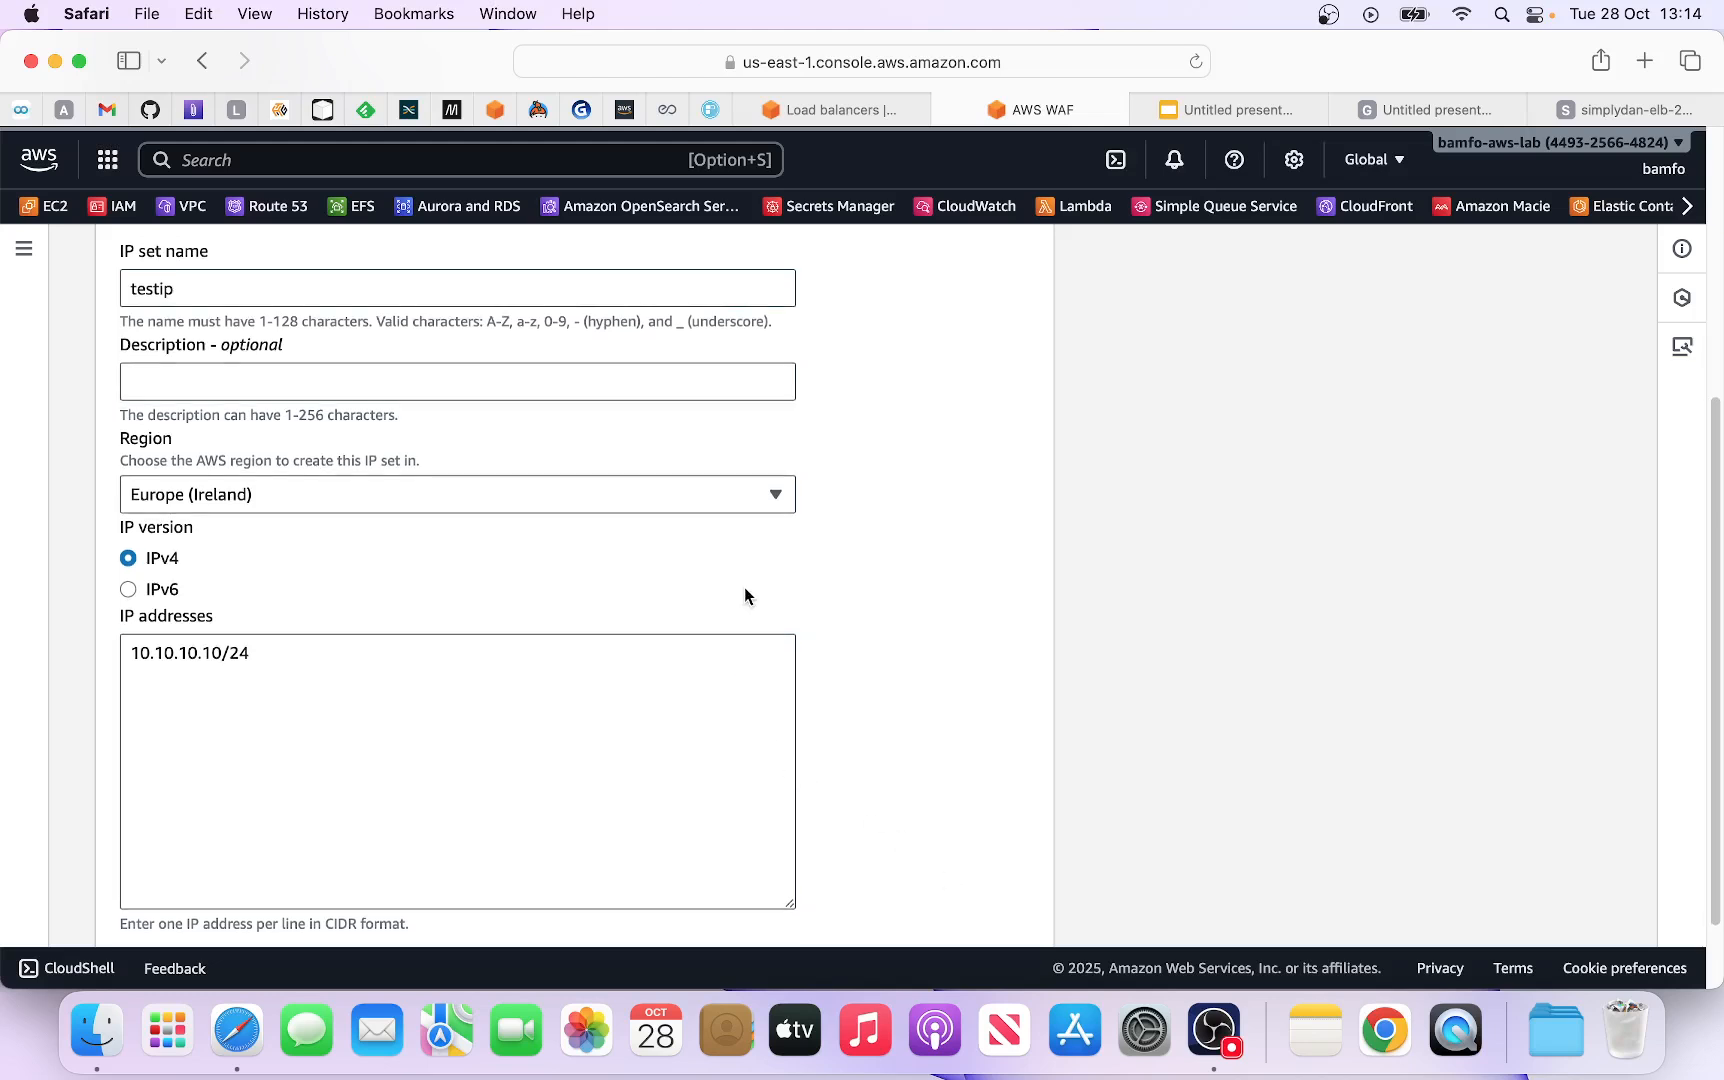
scroll(743, 587, down, 5)
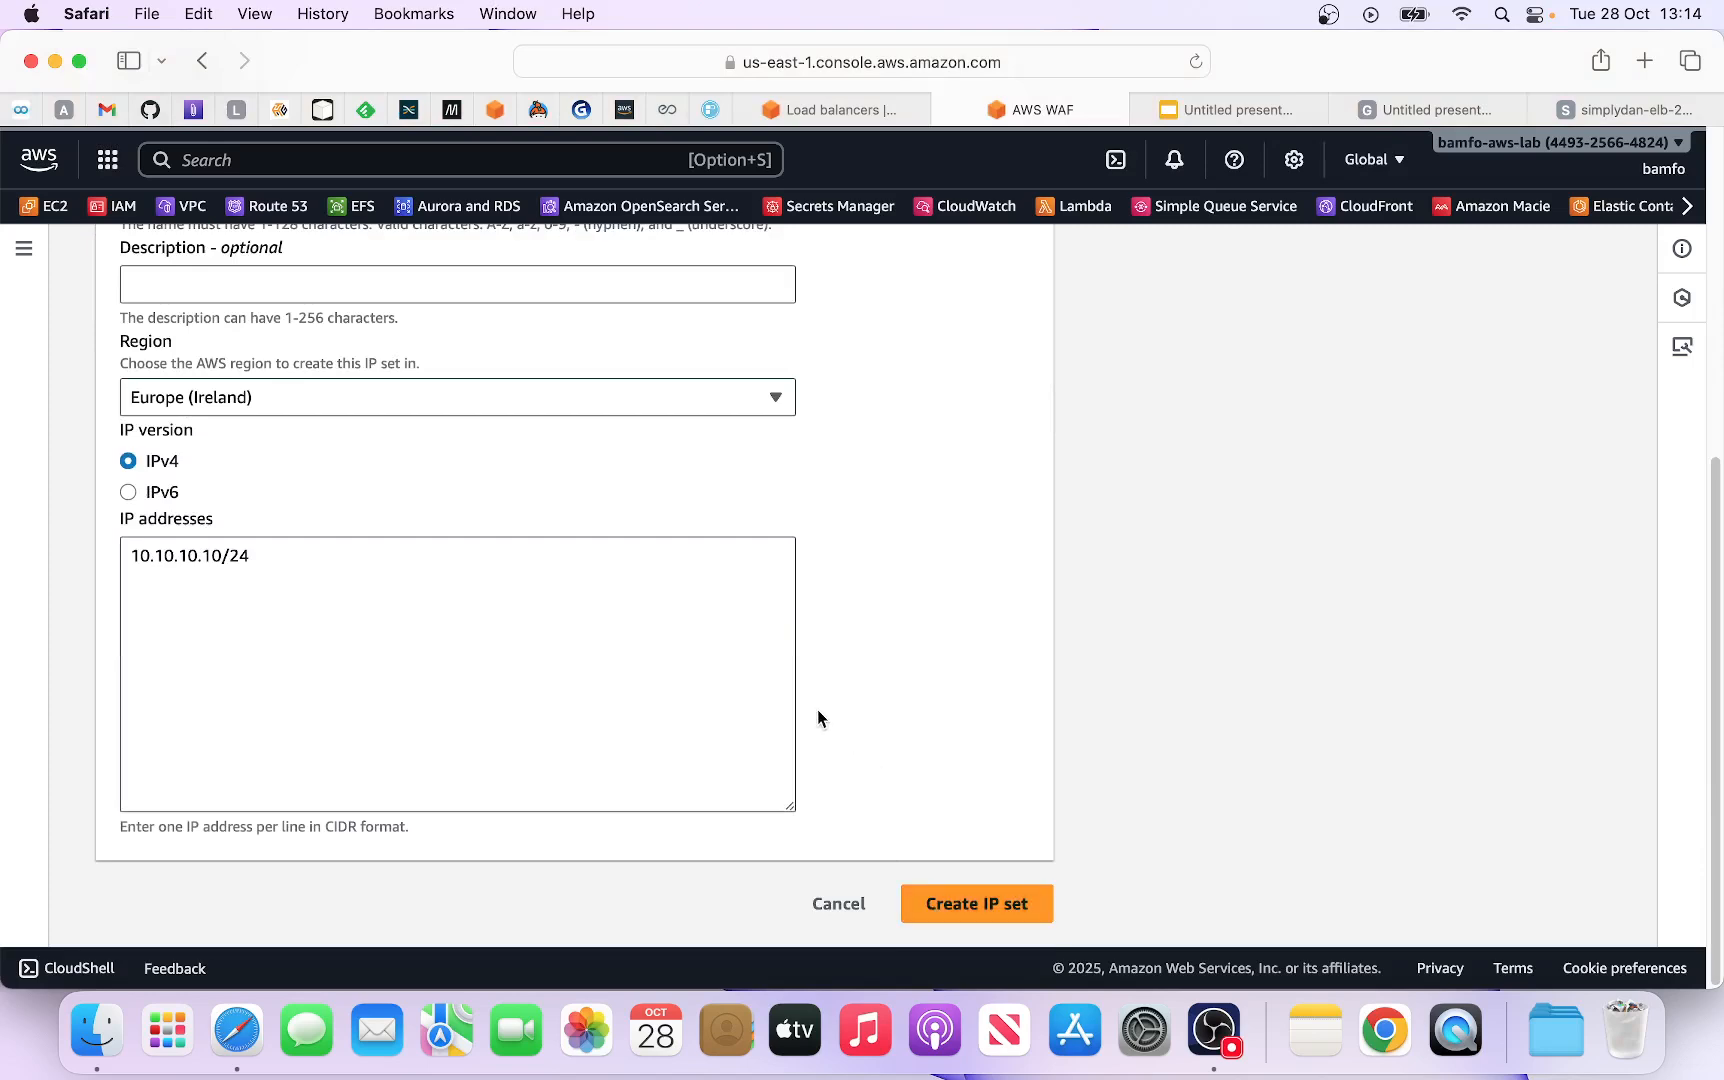
scroll(818, 708, up, 3)
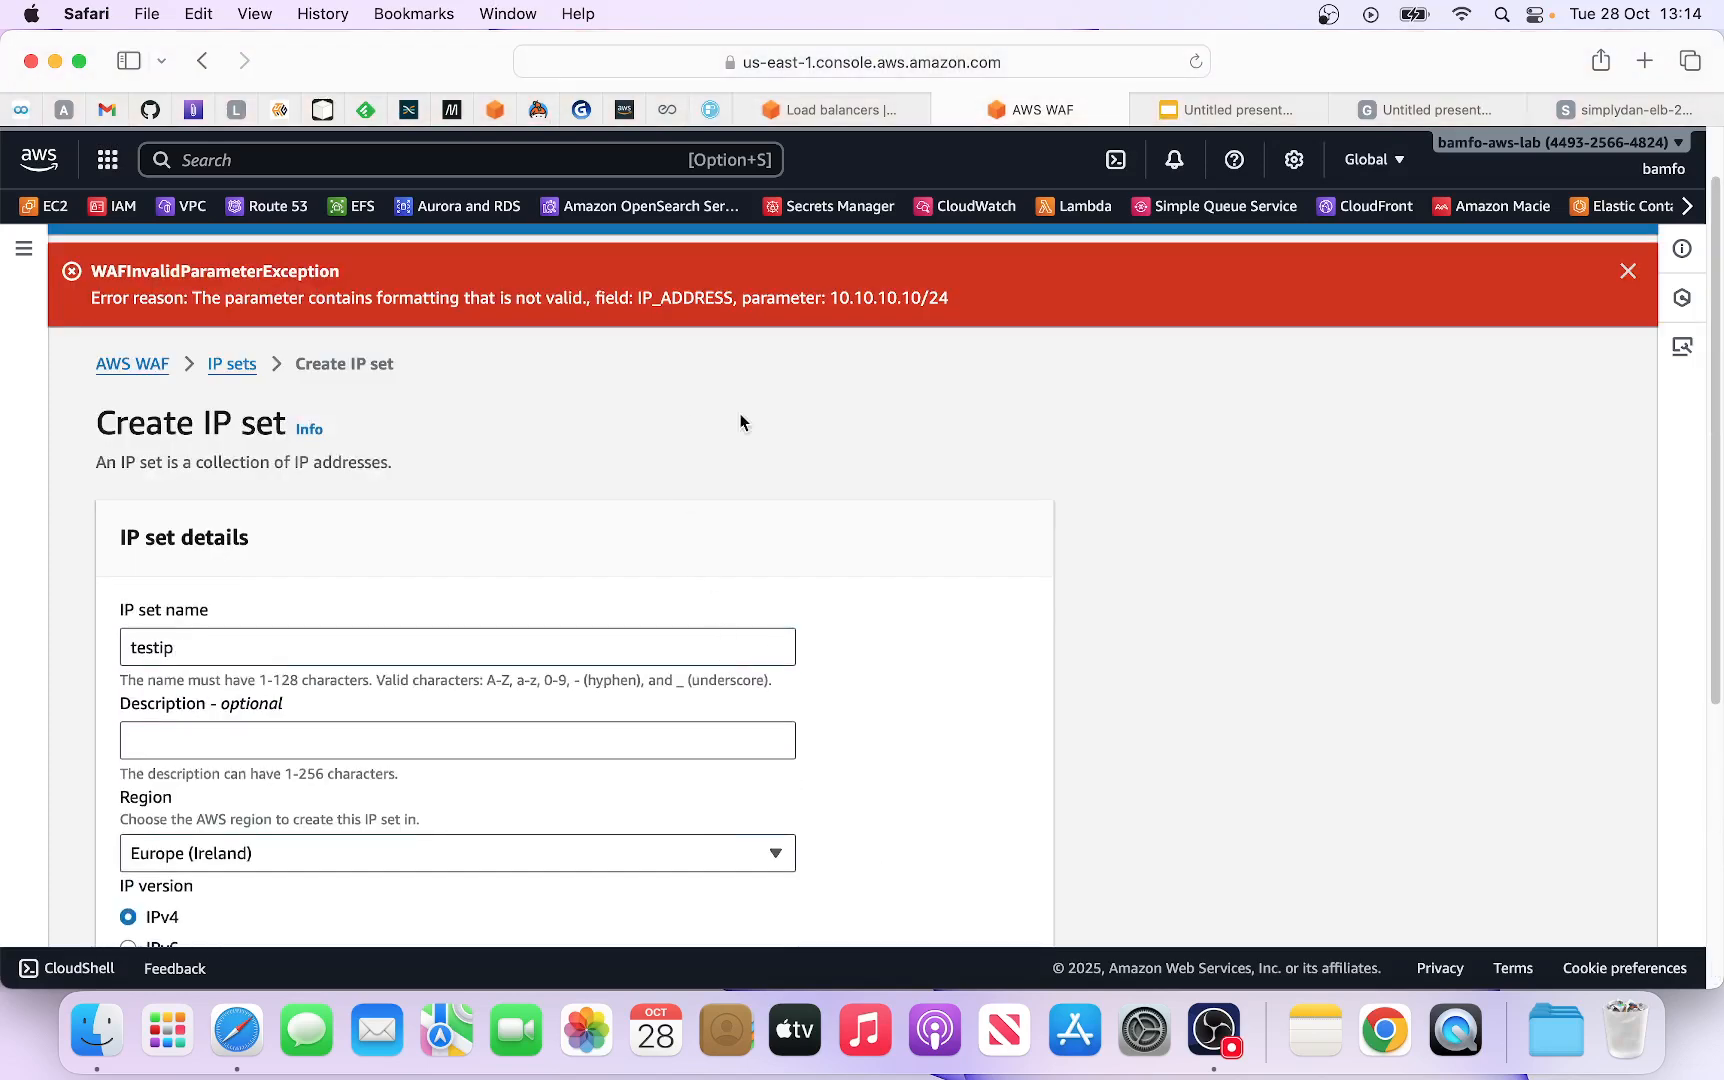
scroll(577, 812, down, 5)
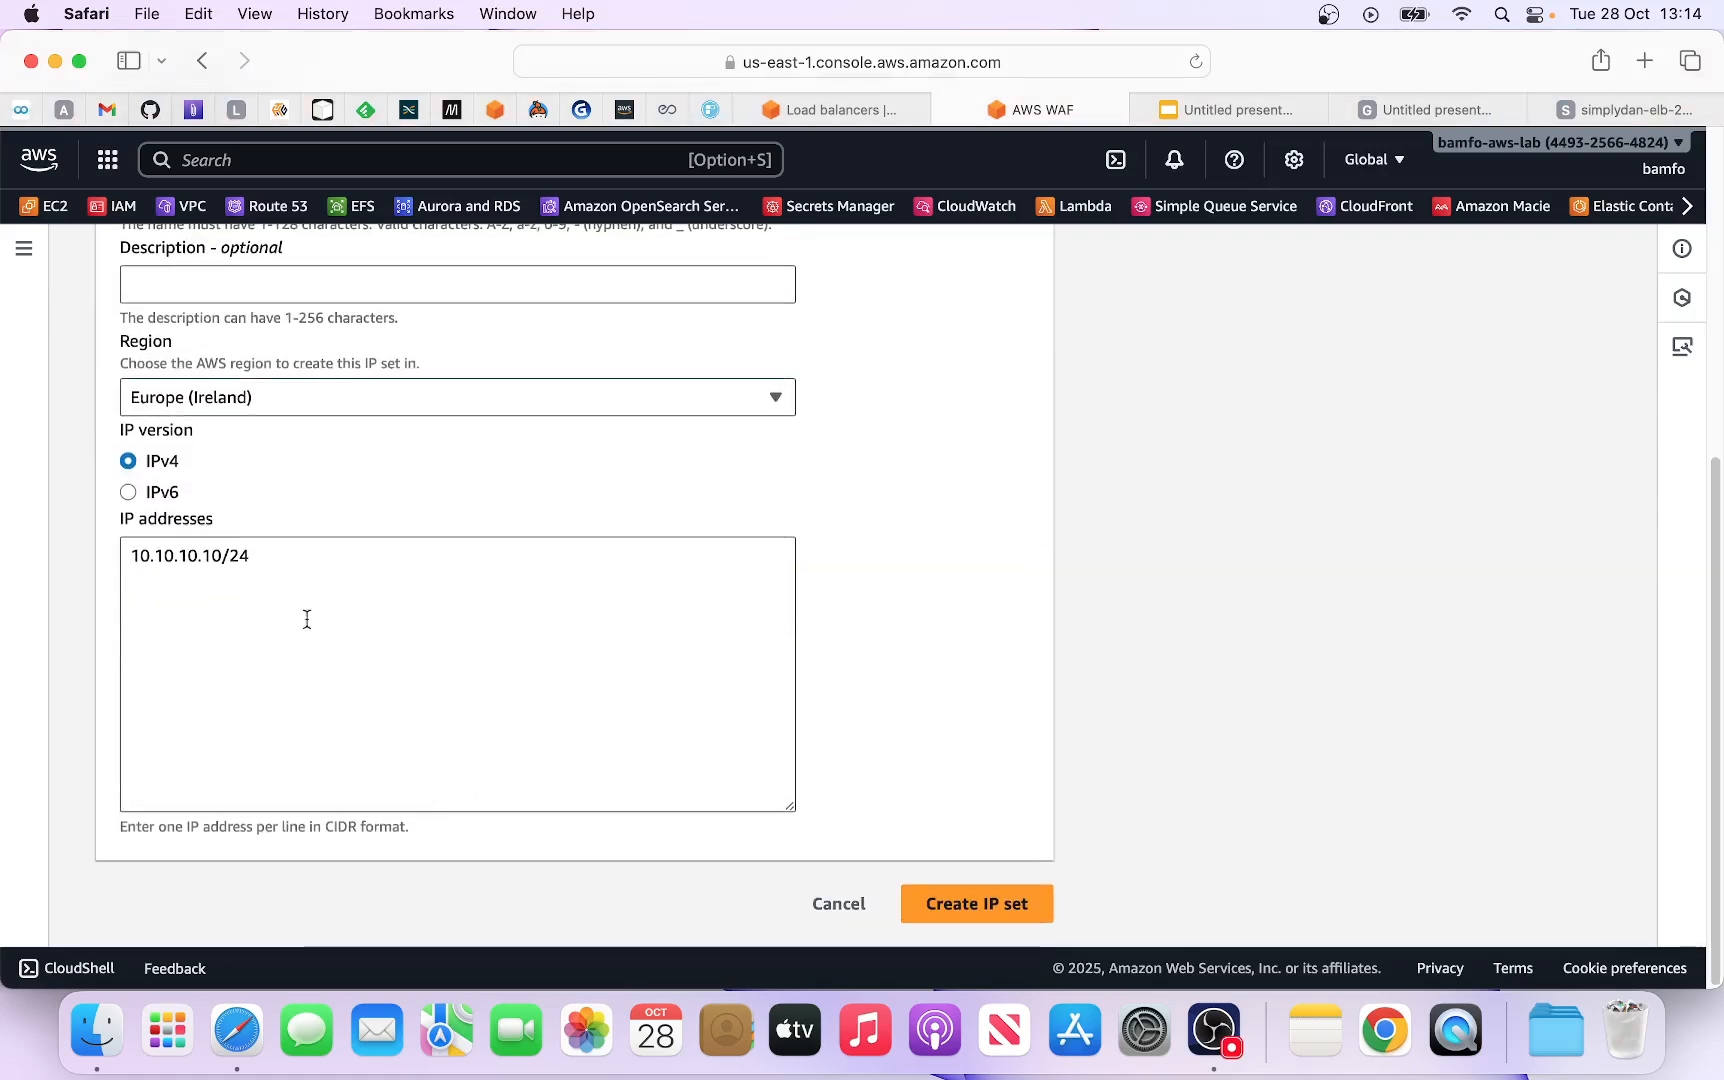
Step: Replace the IP address entry with 10.2.3.5/3 and try to create the IP set
click(222, 556)
key(BackSpace)
key(BackSpace)
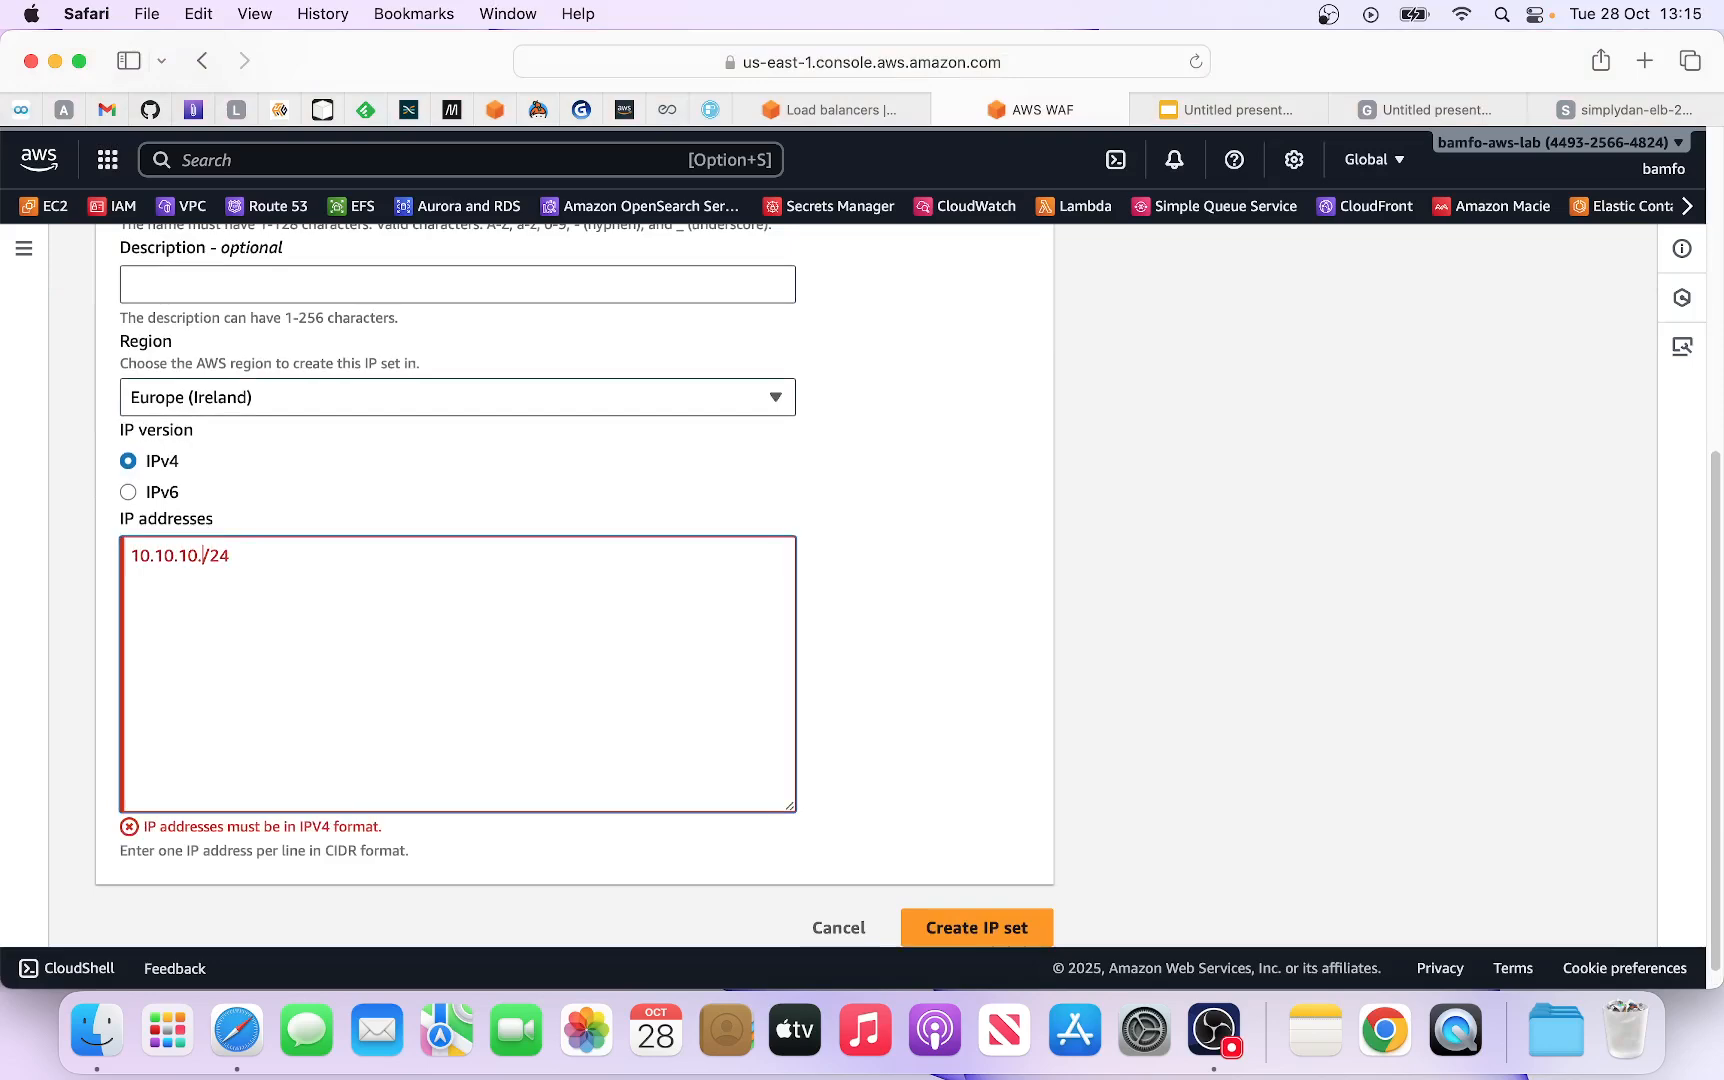
key(BackSpace)
click(245, 565)
drag(245, 565, 101, 541)
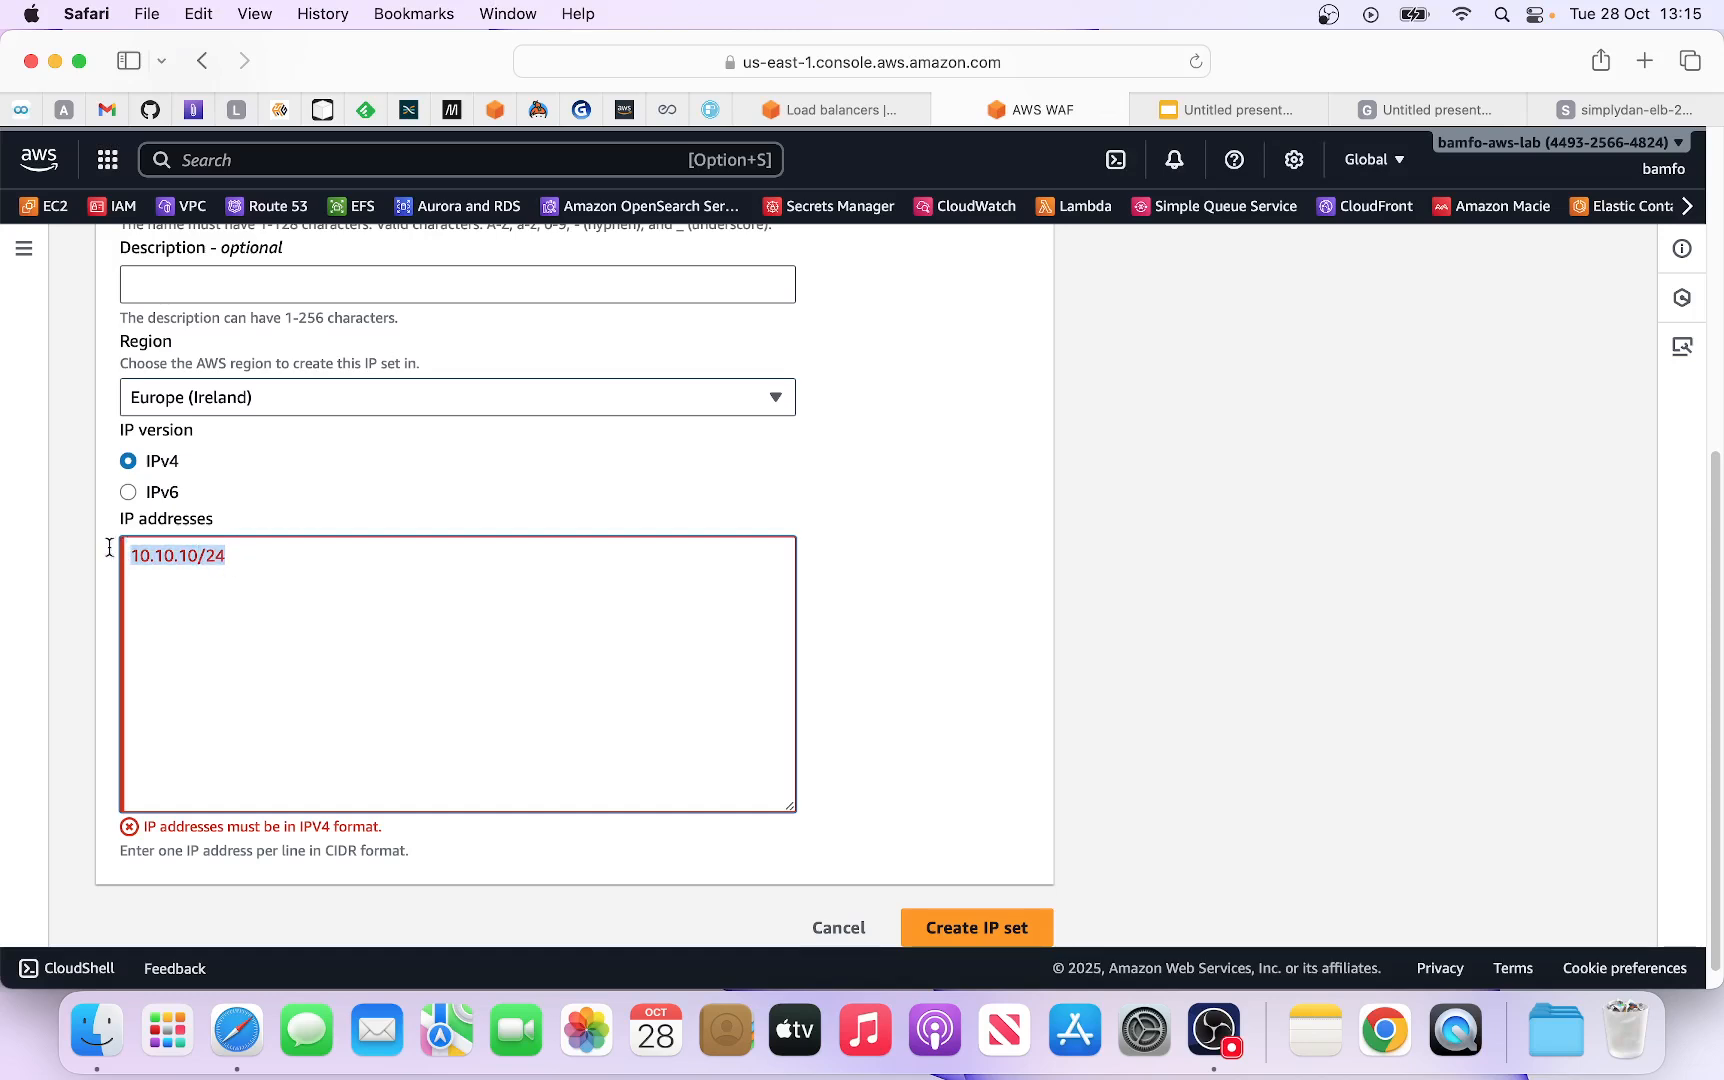
key(BackSpace)
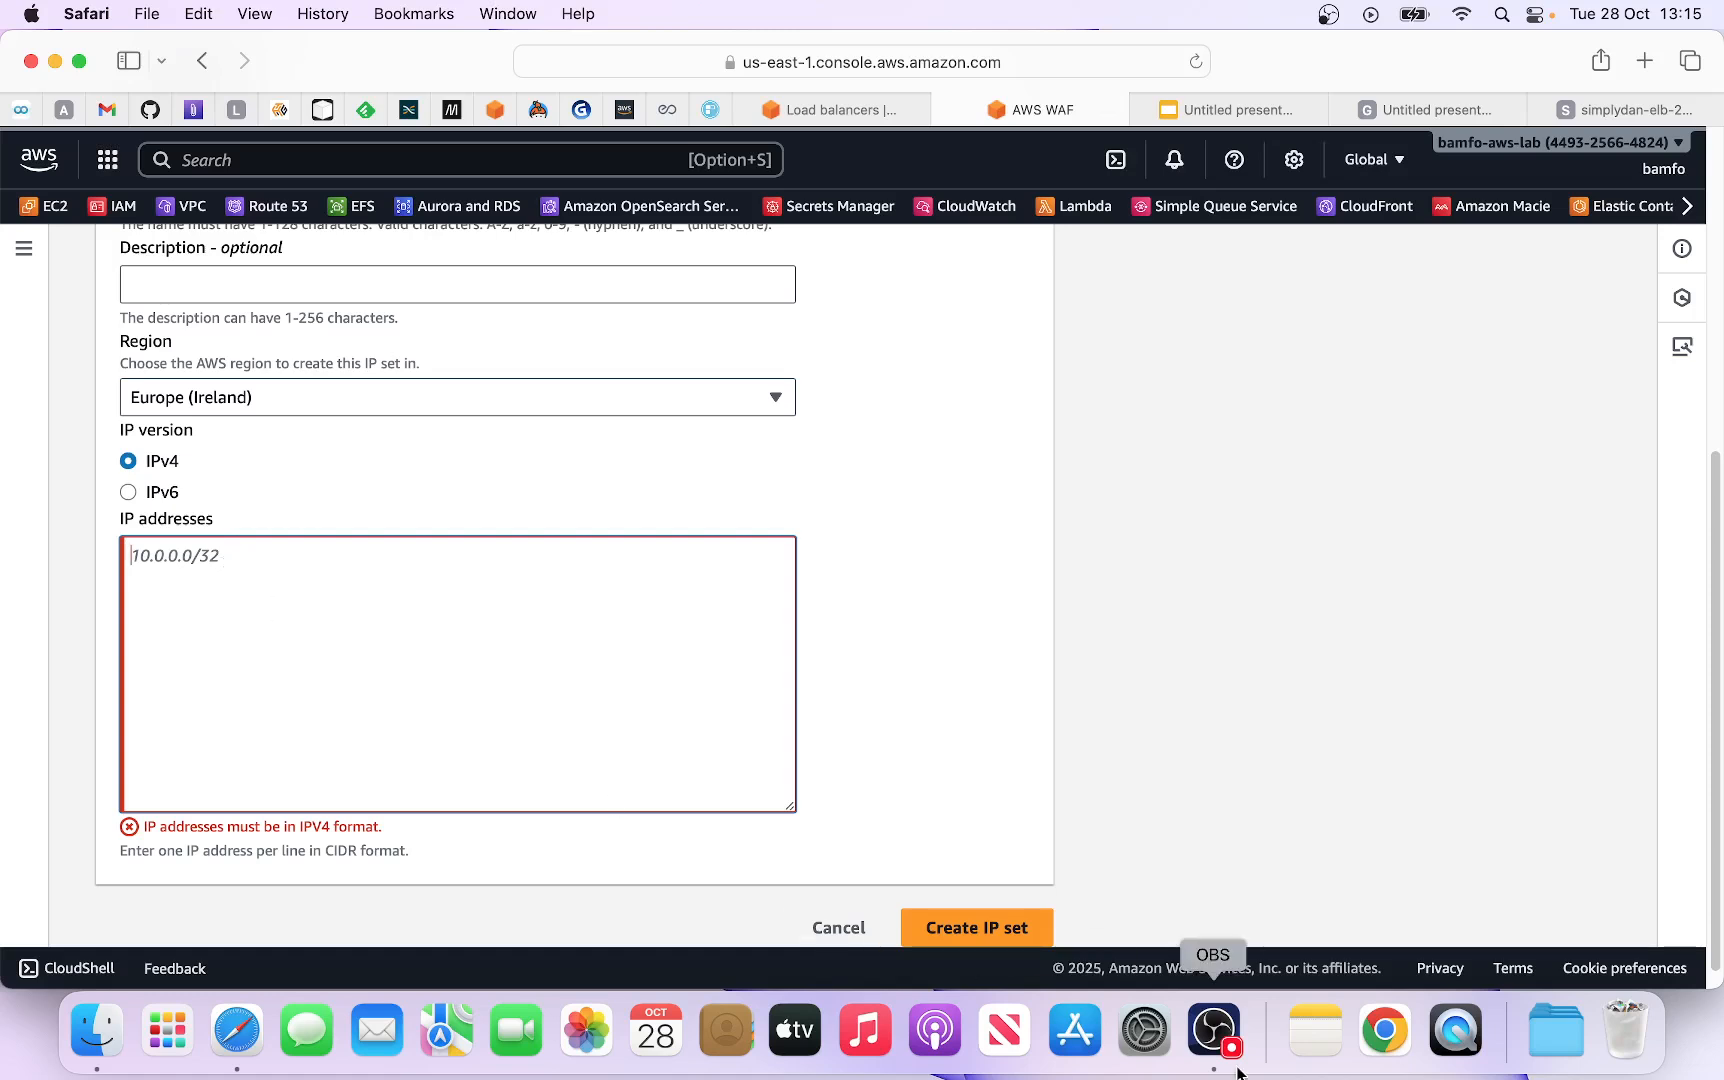
text(10.2.3.5/3)
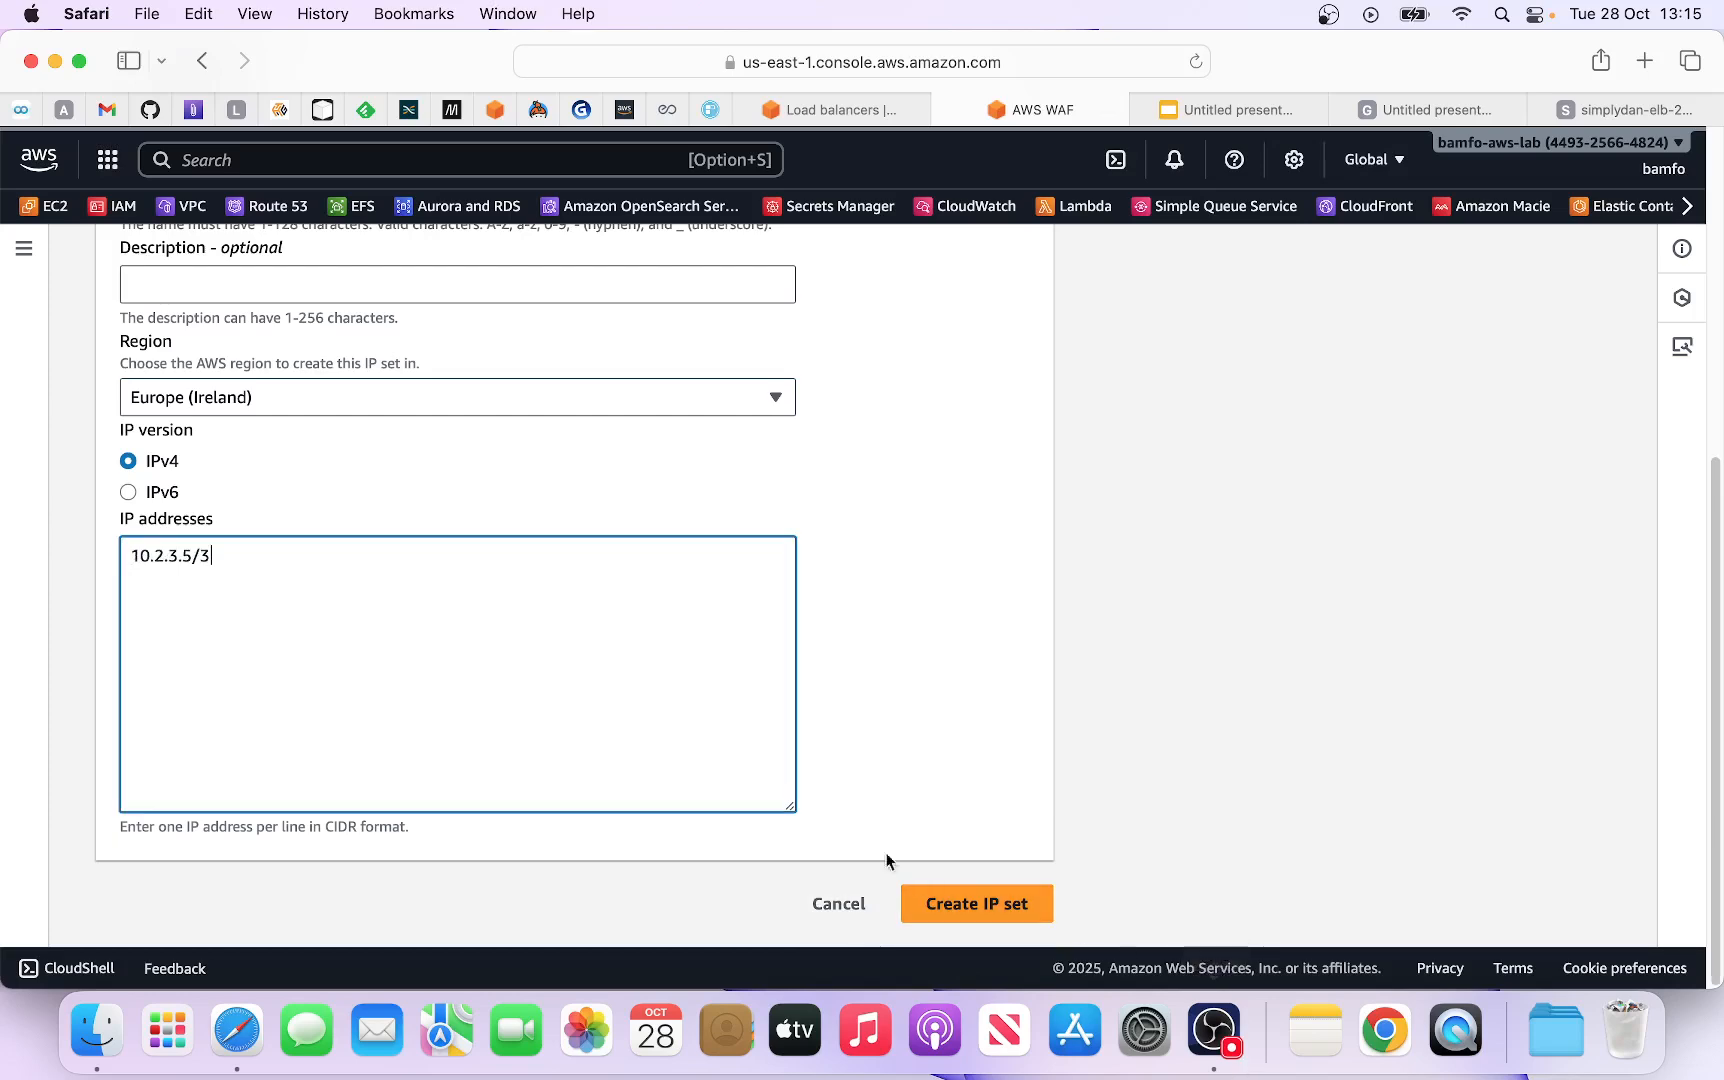
click(961, 913)
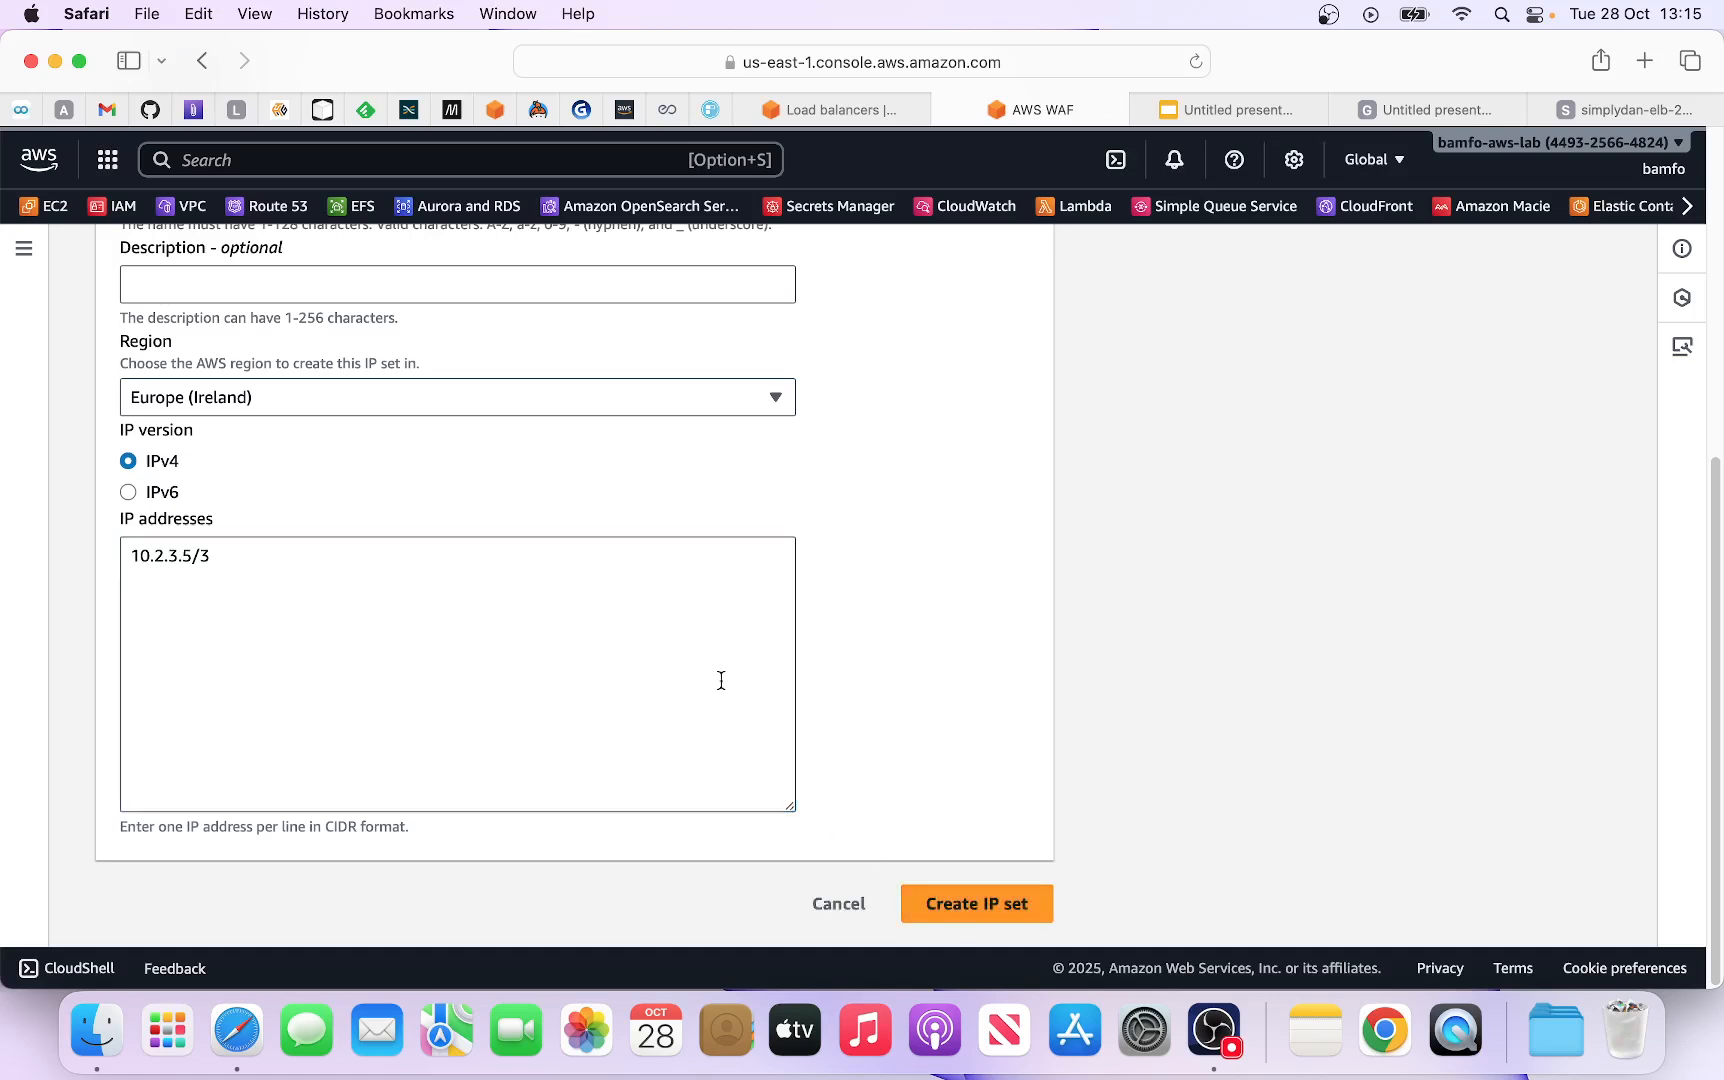
Step: Correct the IP address entry to 10.2.3.5/32 and create the testip IP set
click(268, 556)
key(BackSpace)
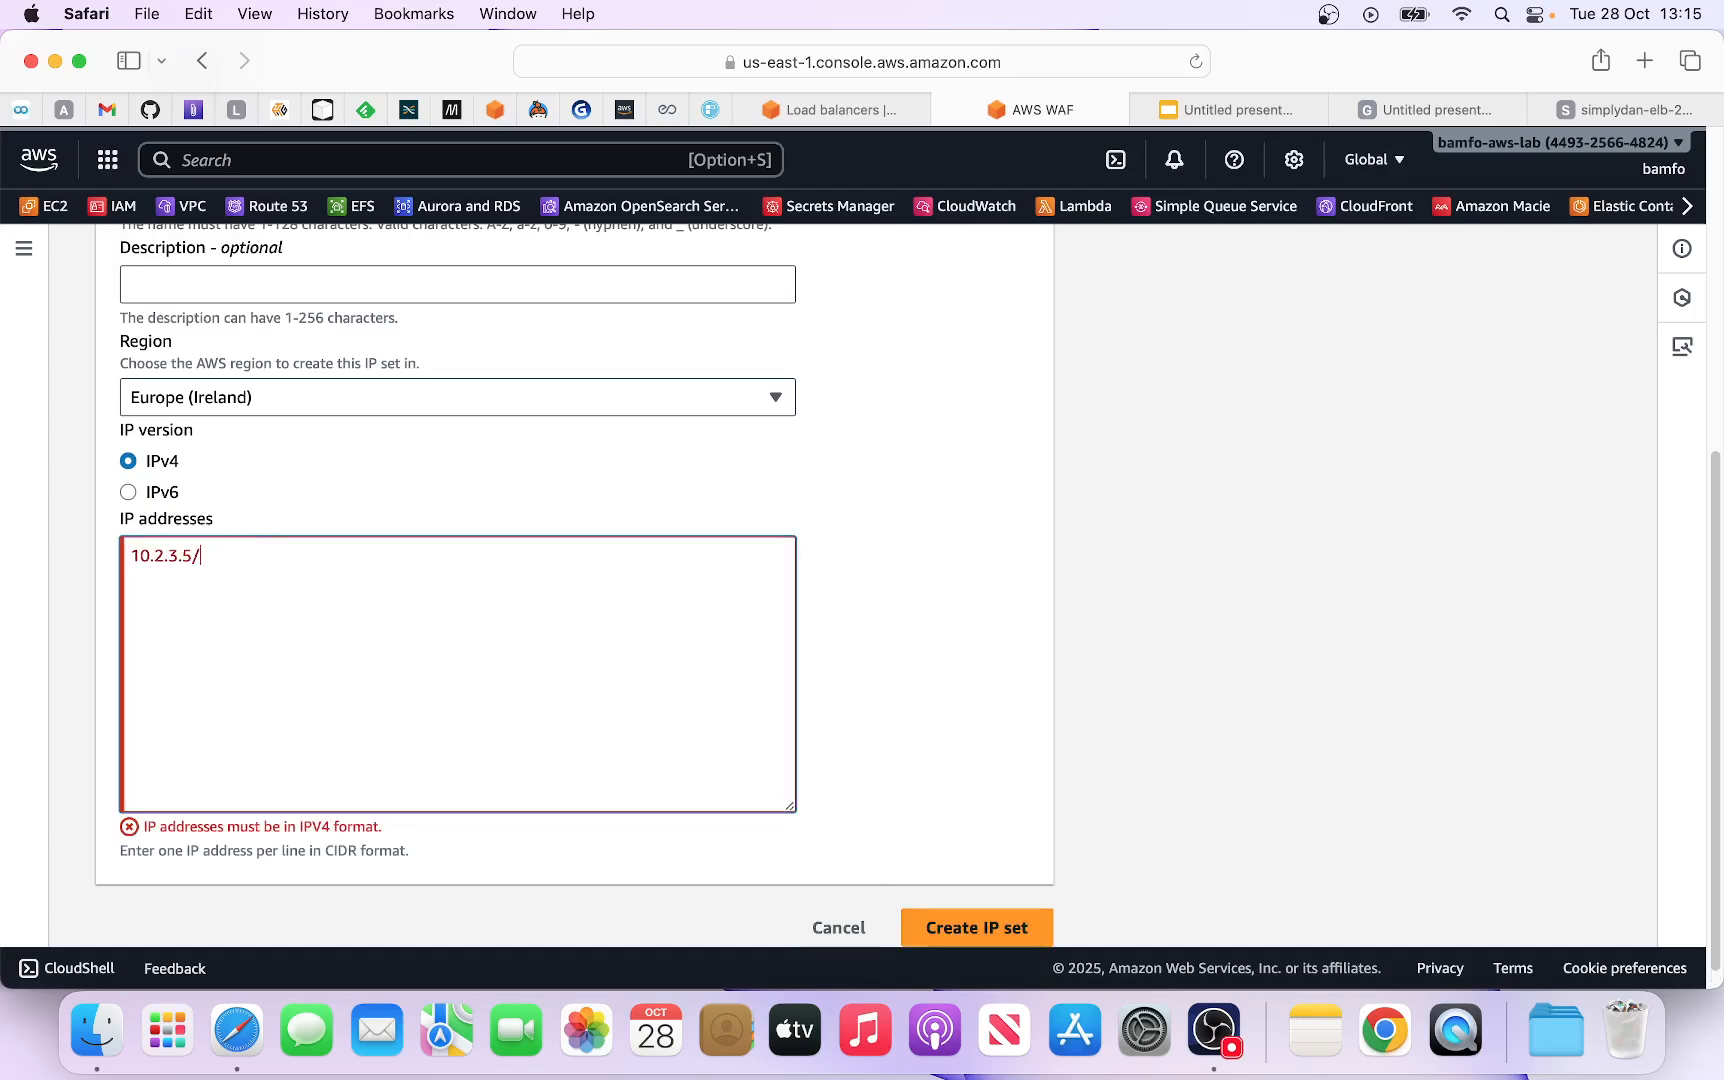
text(32)
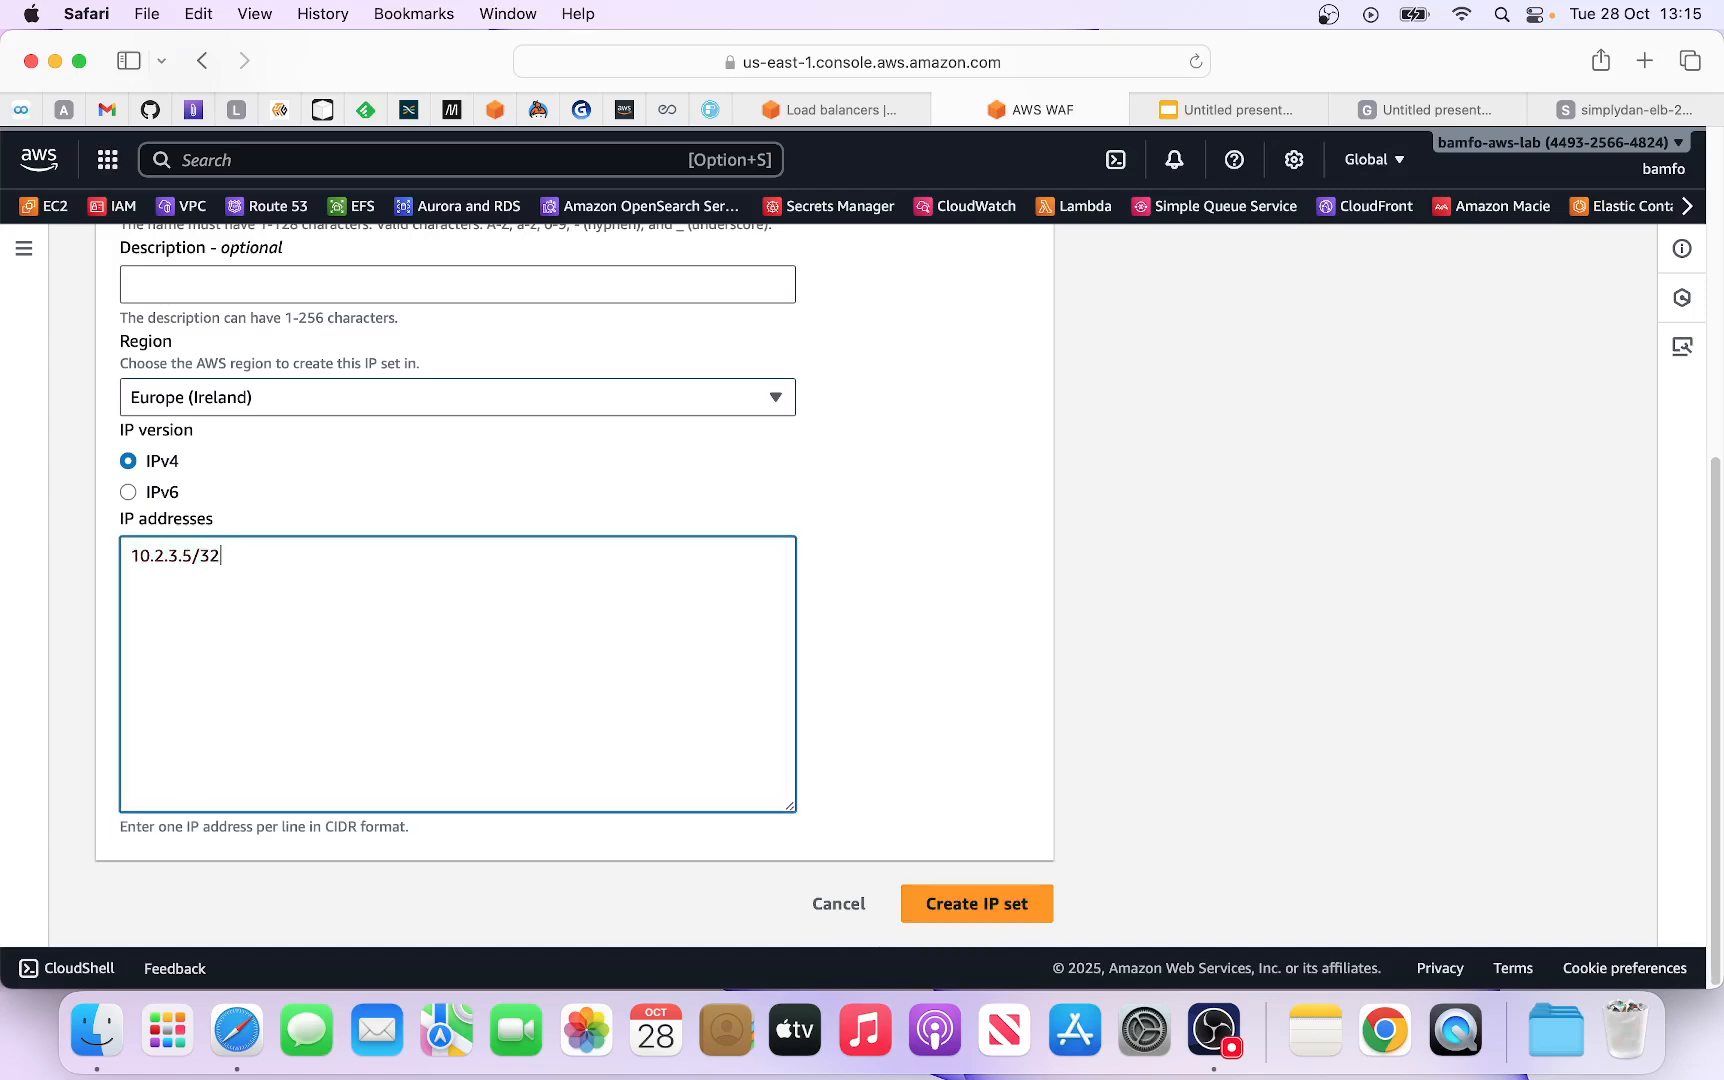
click(967, 906)
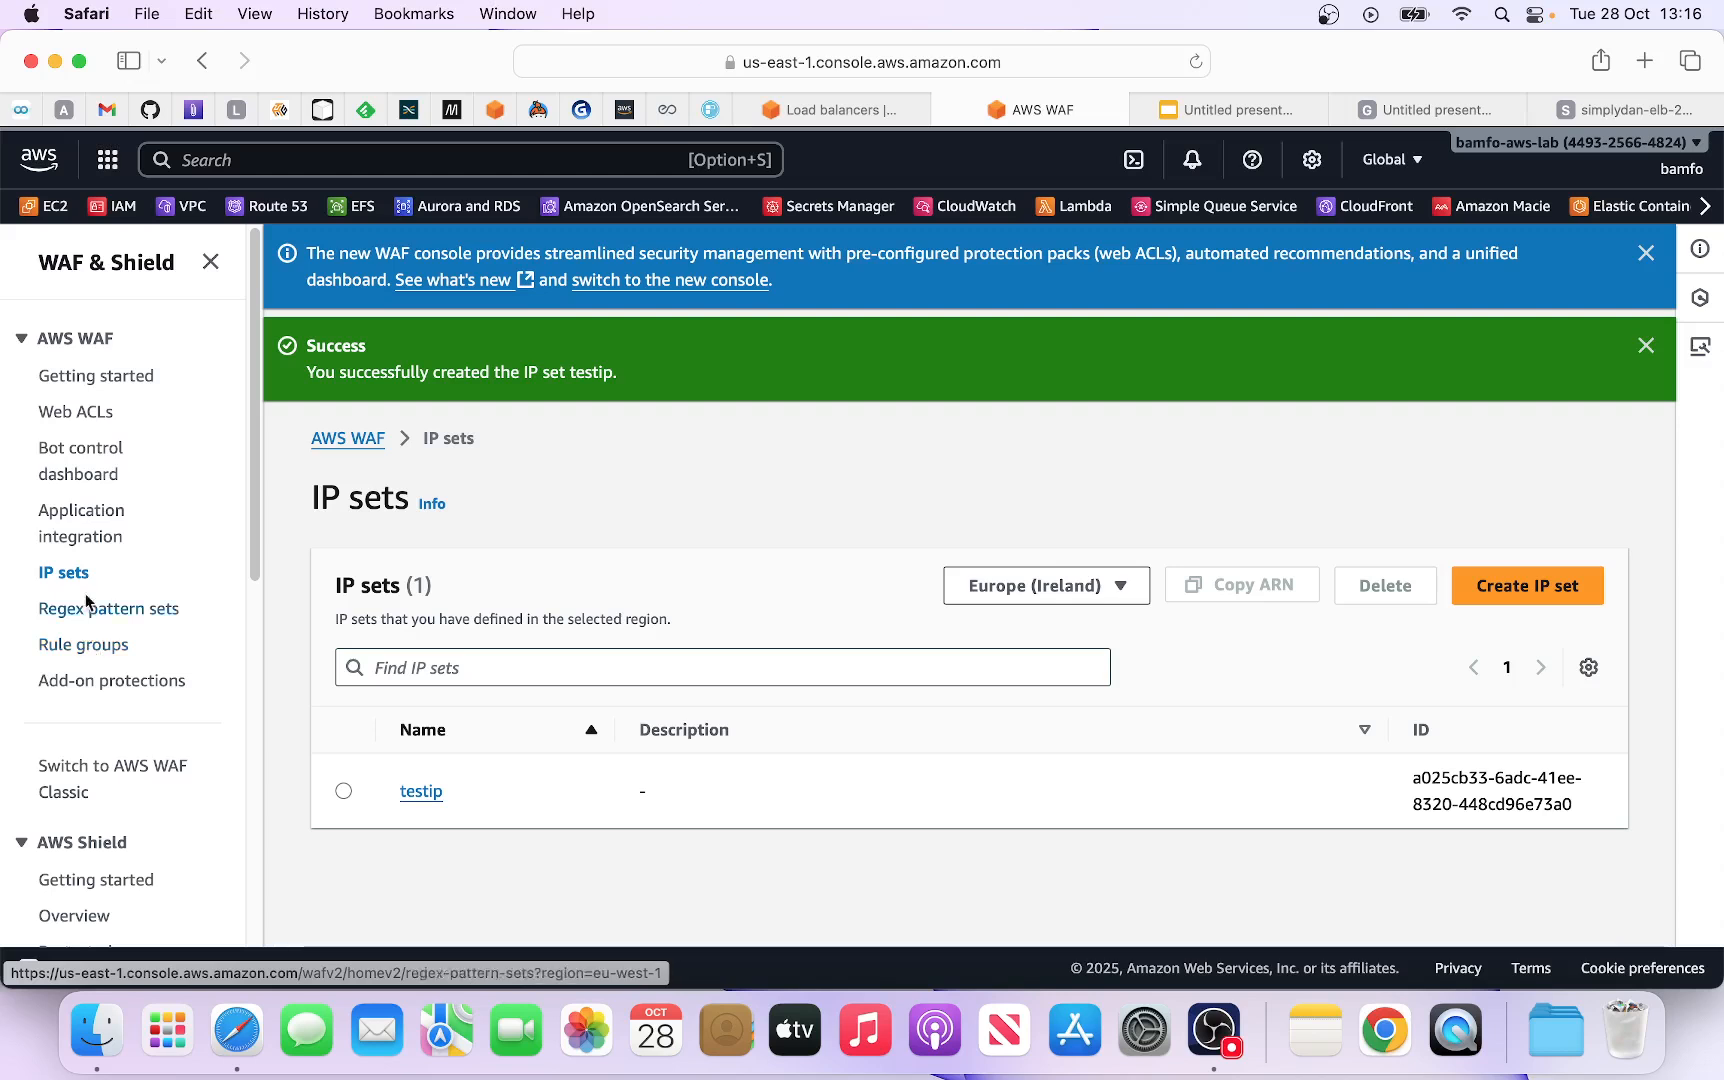
Step: Open the simplydan-tech-web-acl web ACL and view its list of rules
click(93, 418)
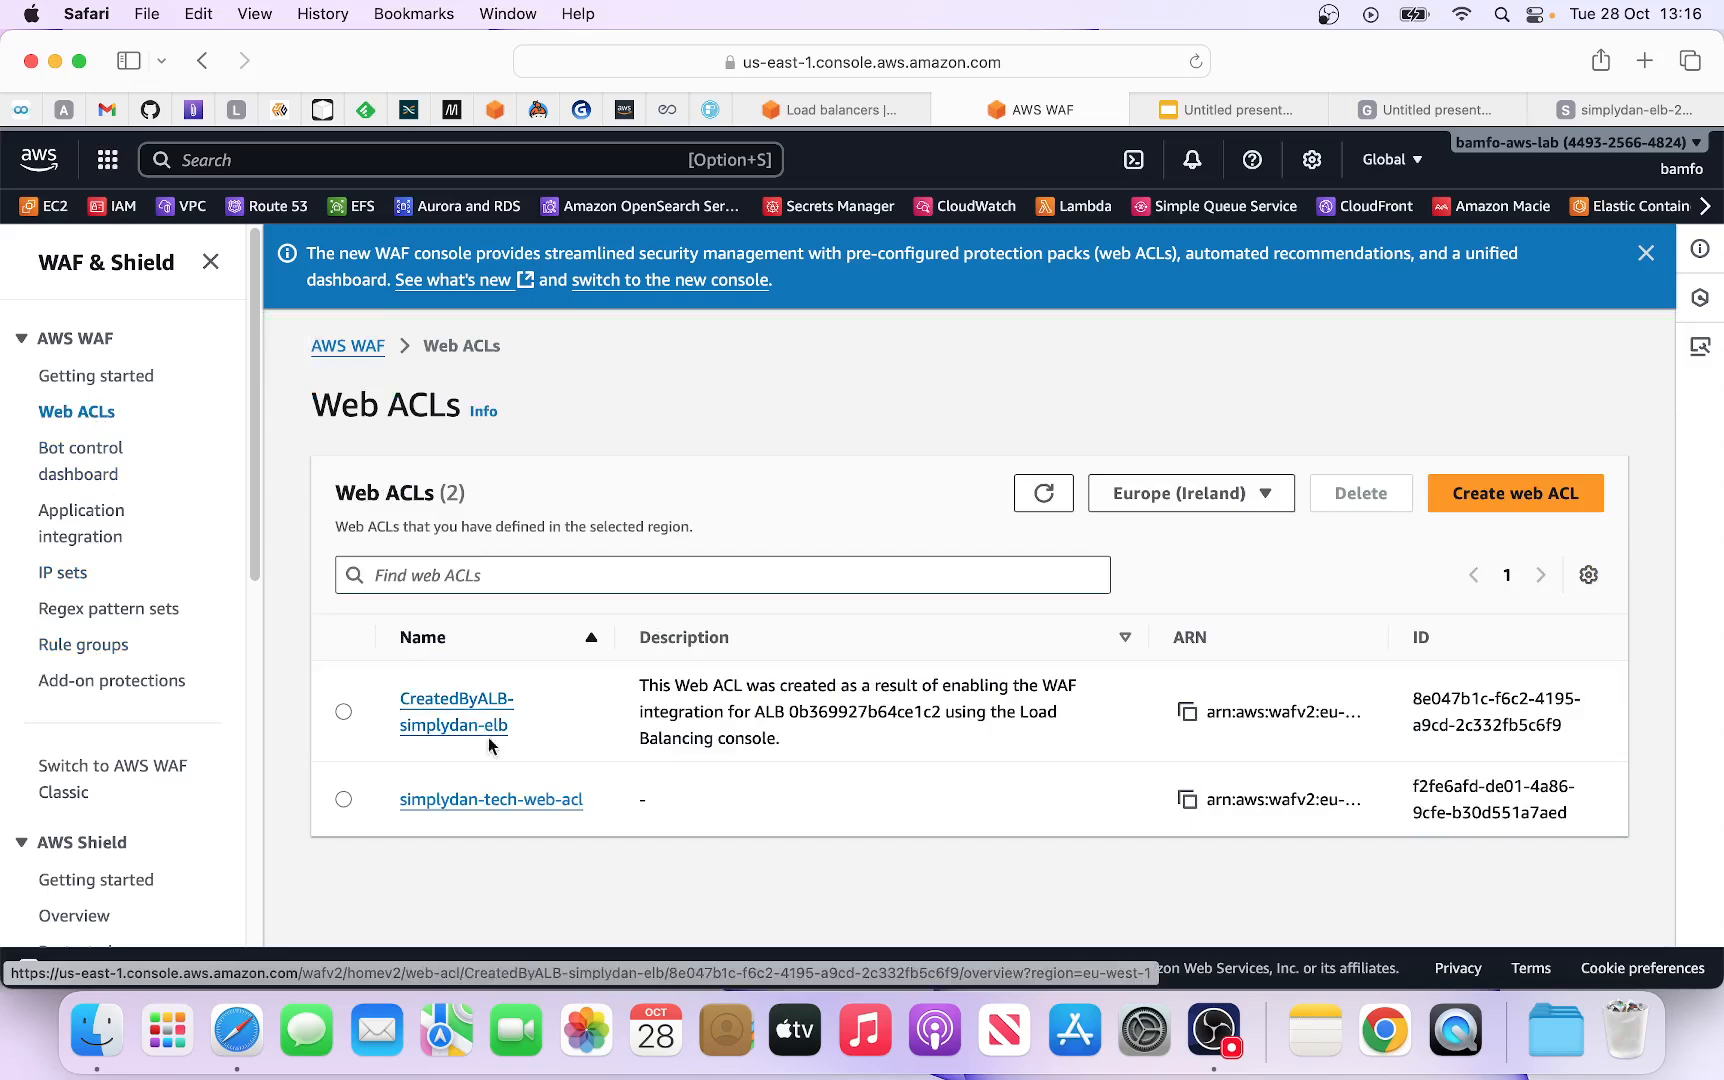
click(483, 800)
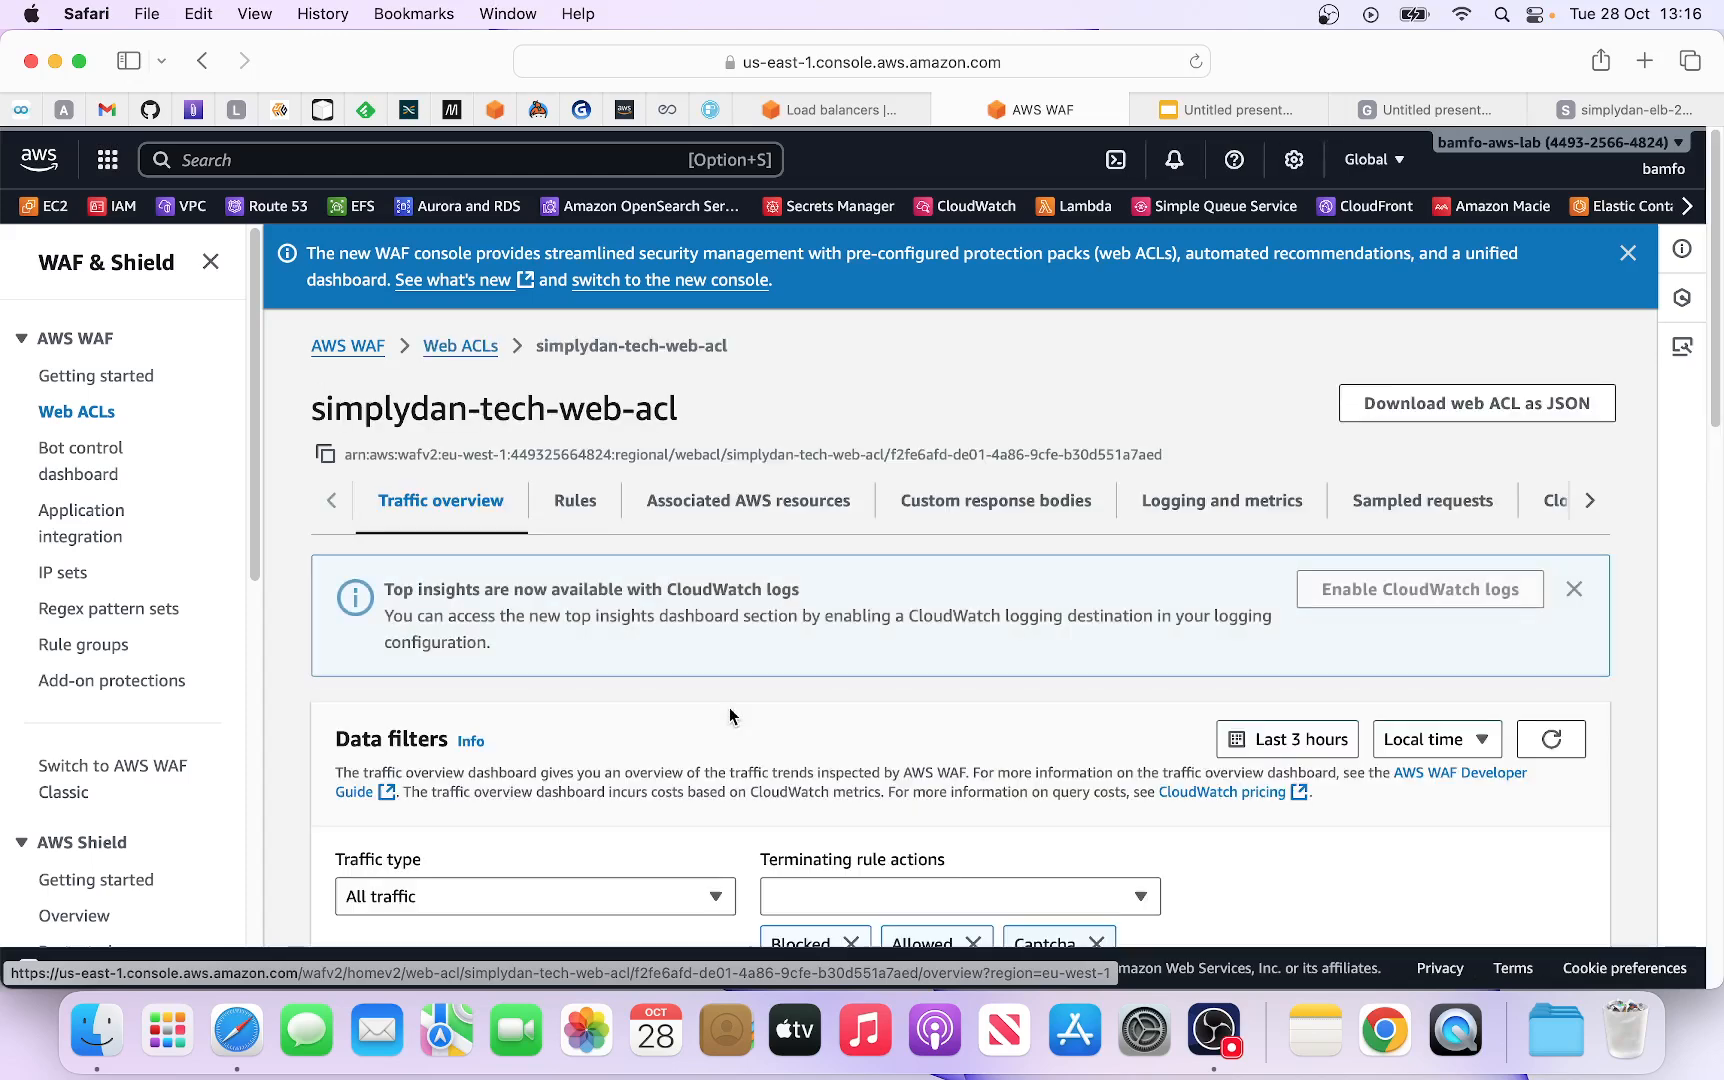
click(572, 502)
scroll(674, 704, down, 2)
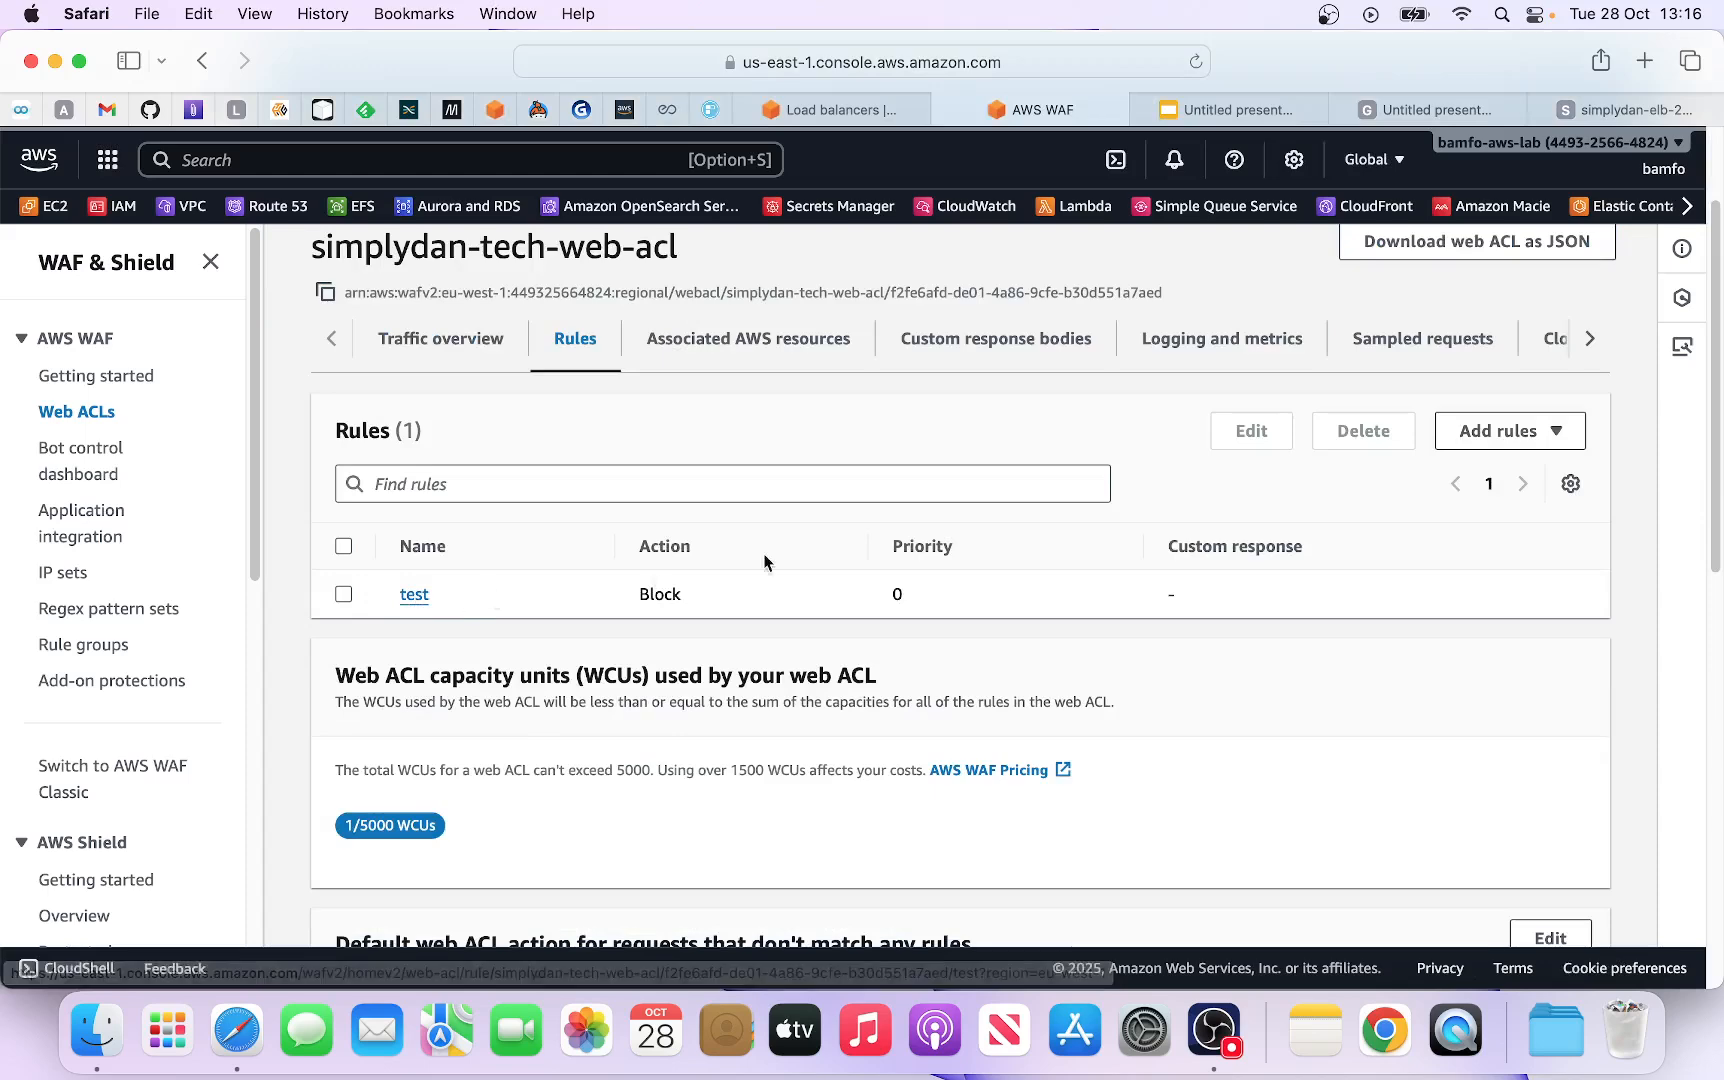
Step: Review the associated AWS resources, logging and metrics settings, and sampled requests of simplydan-tech-web-acl
click(778, 358)
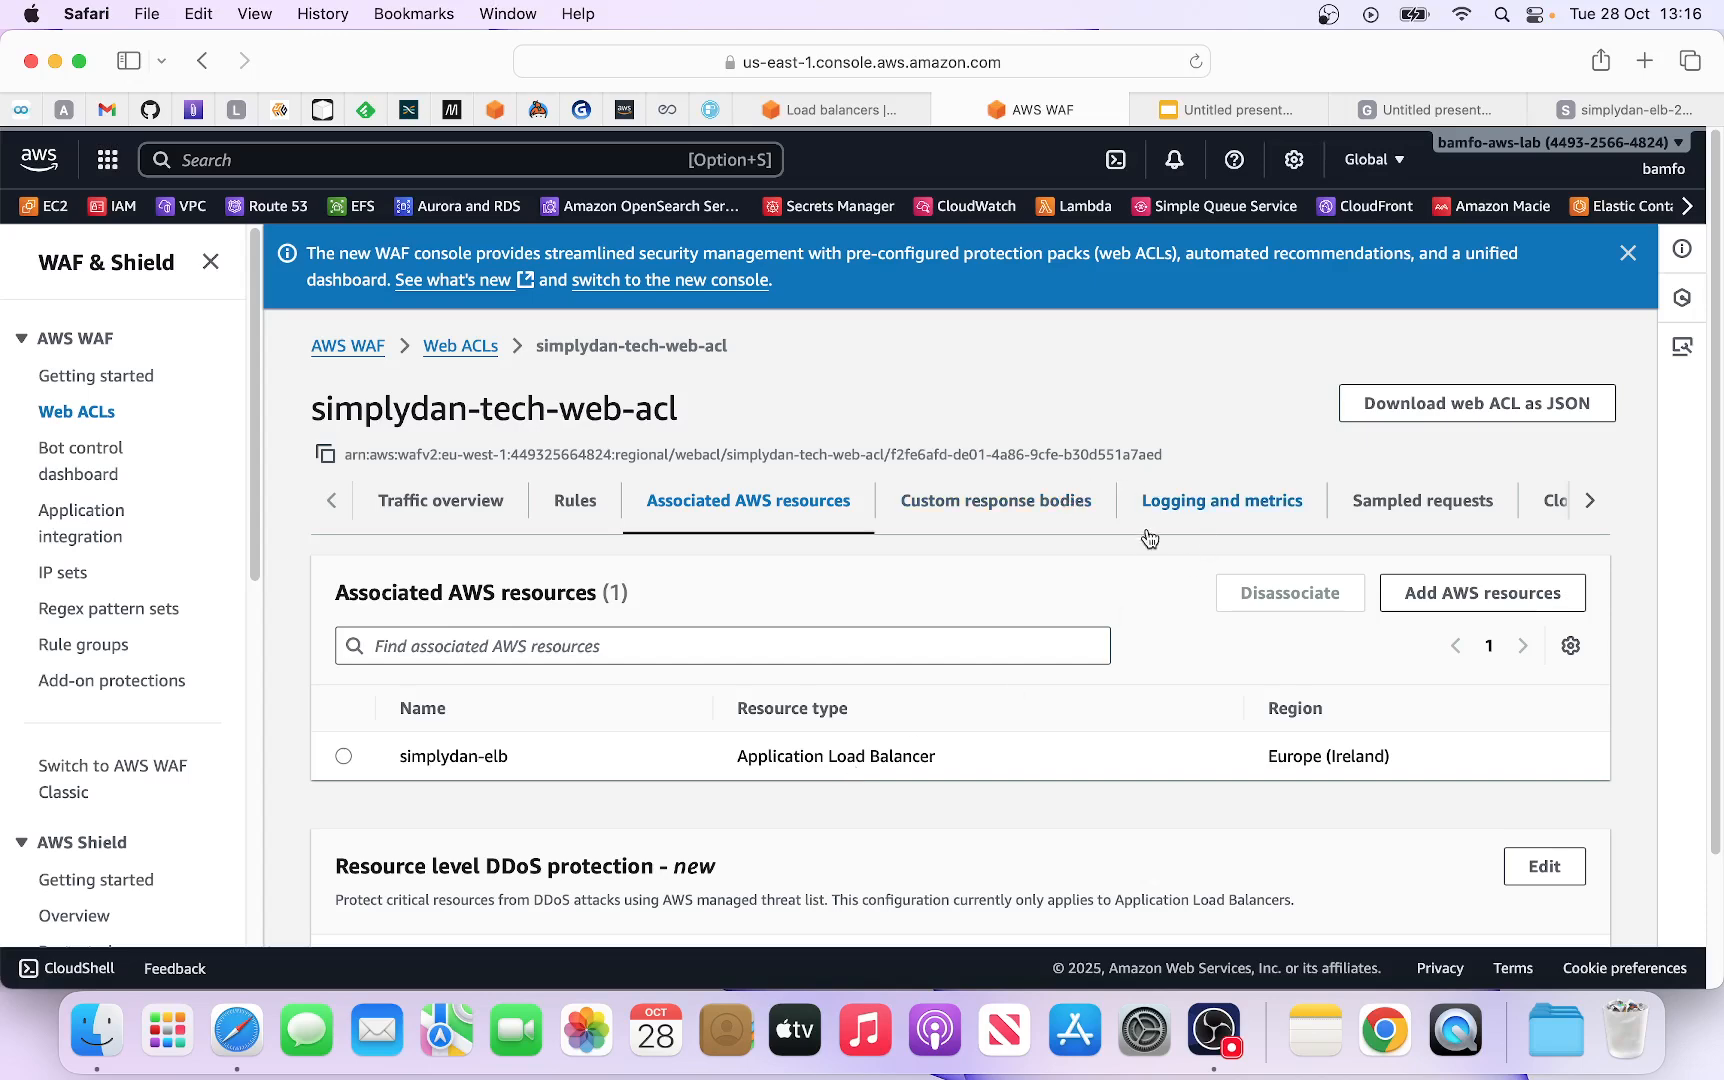
click(1176, 512)
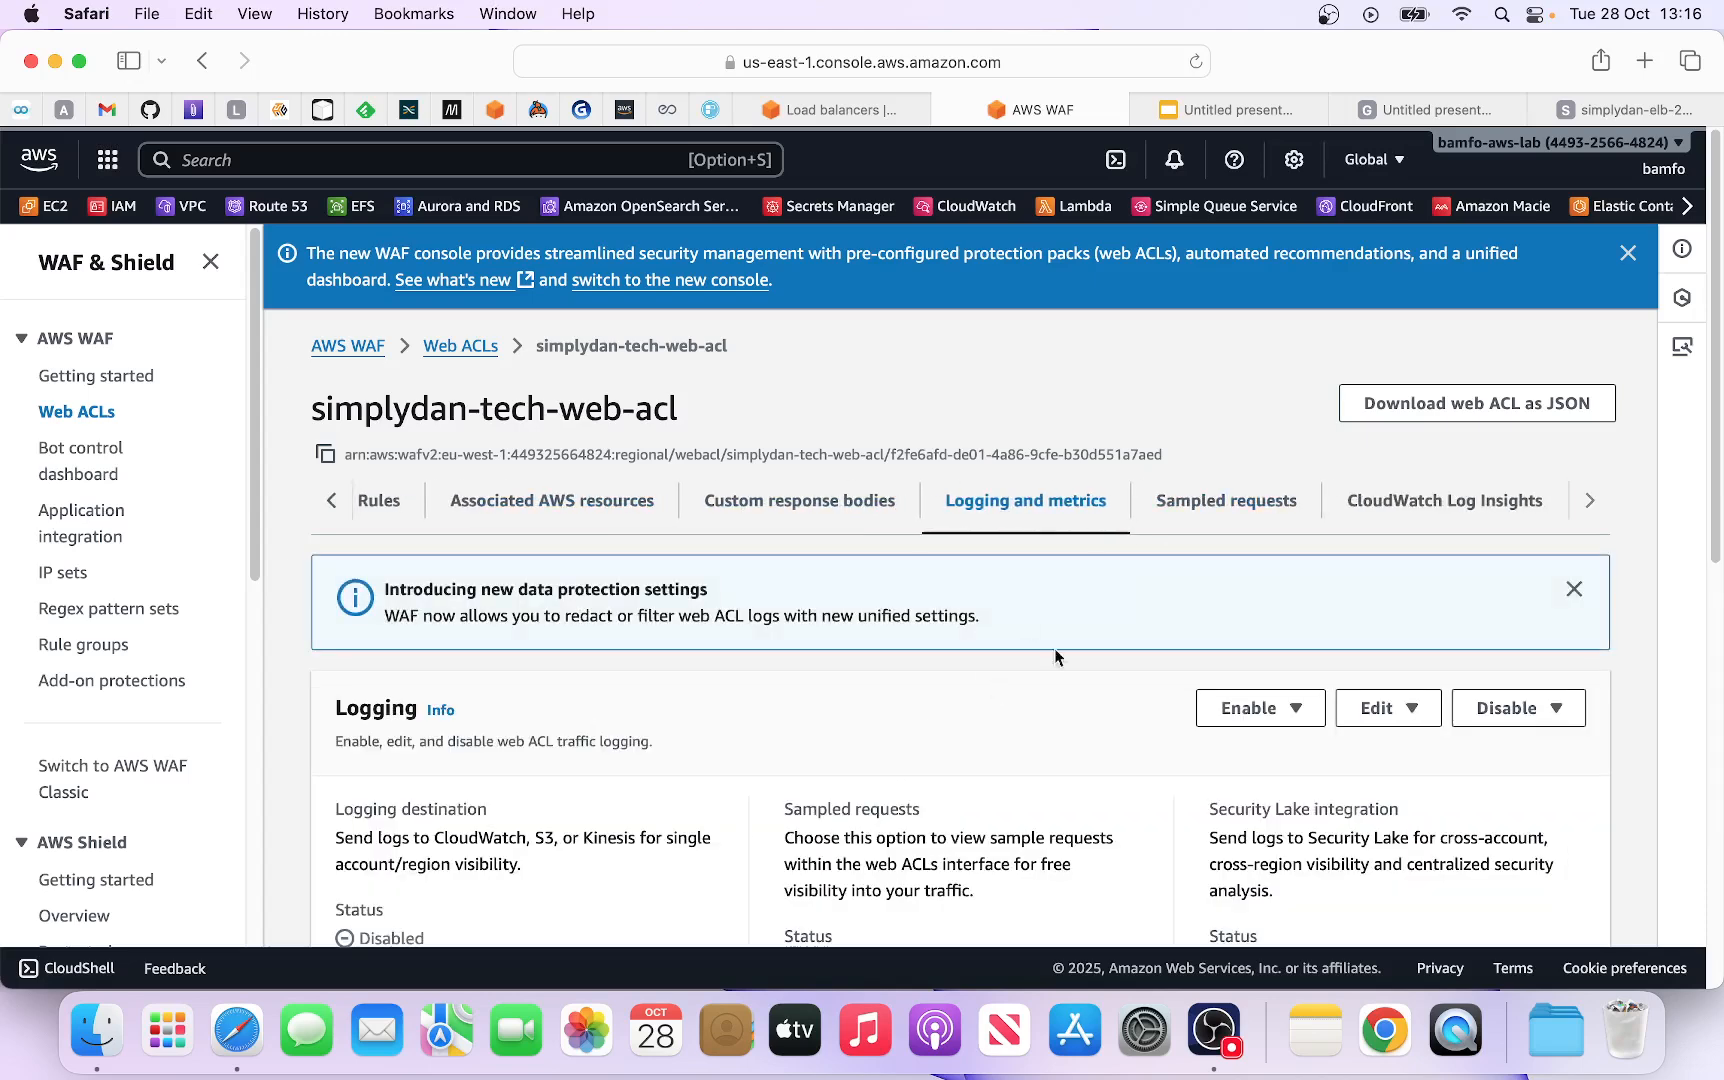
click(1205, 502)
scroll(1024, 661, down, 5)
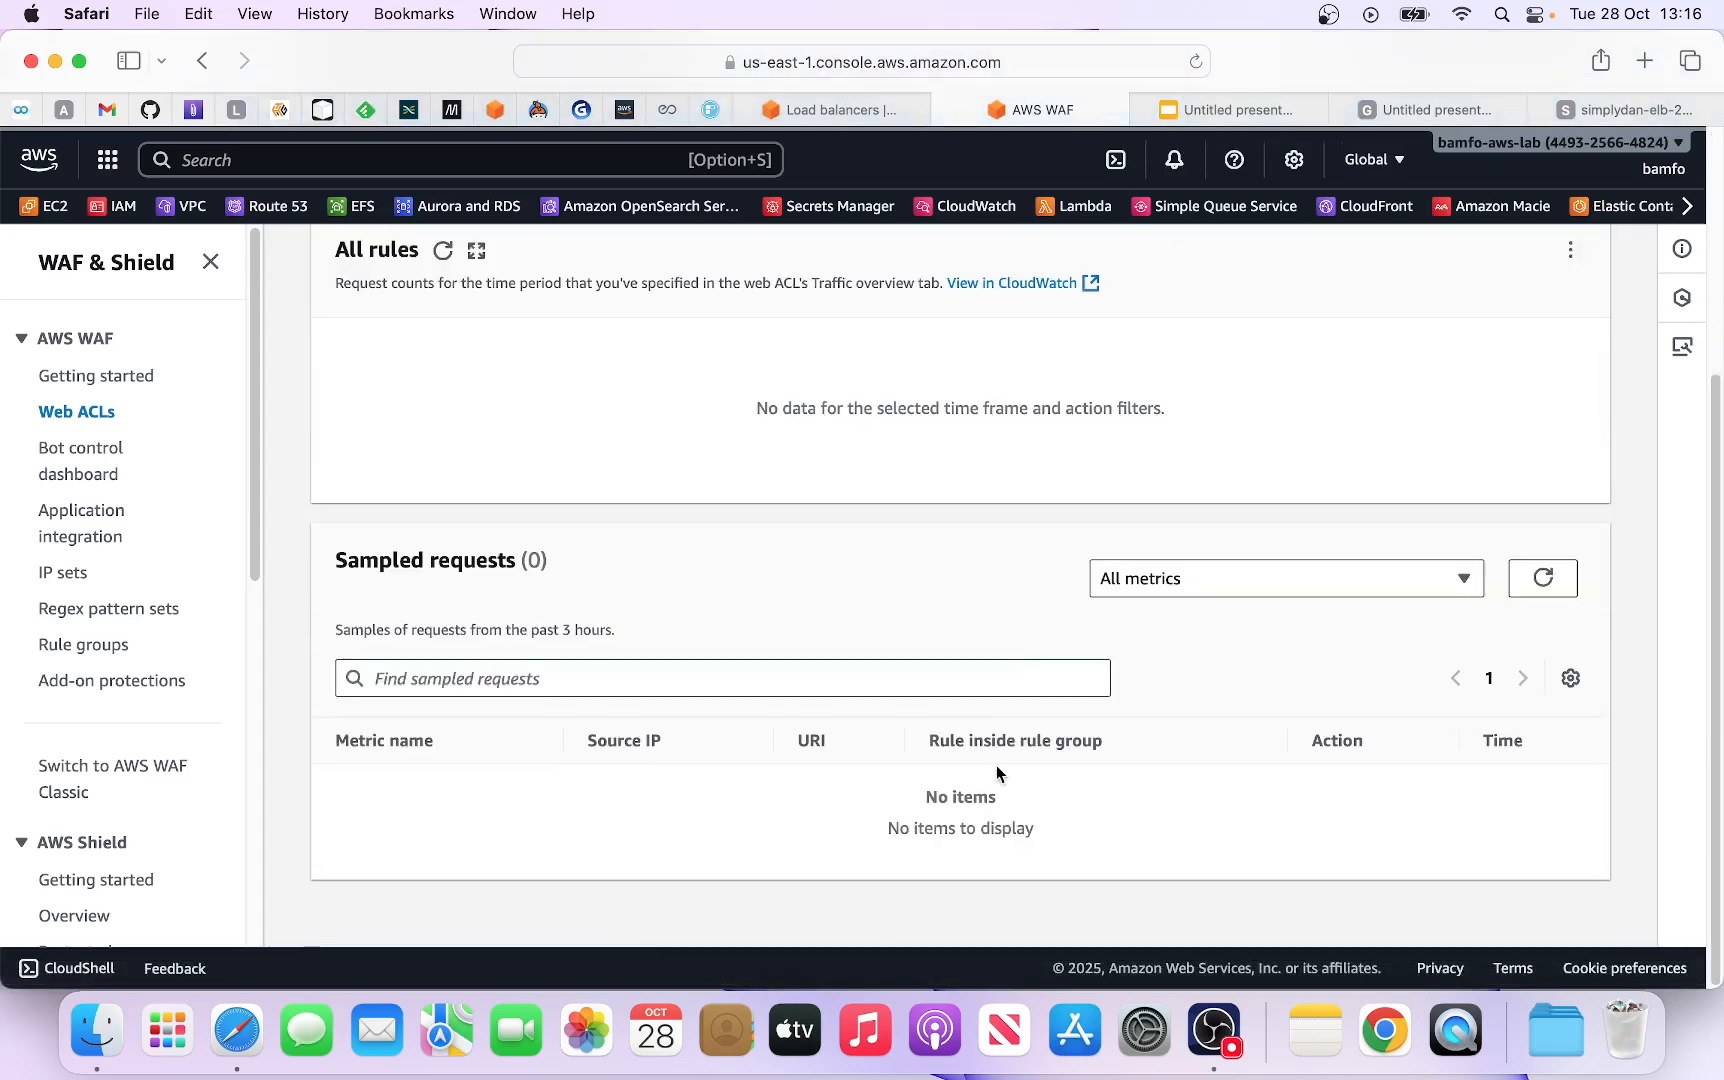
scroll(968, 707, up, 3)
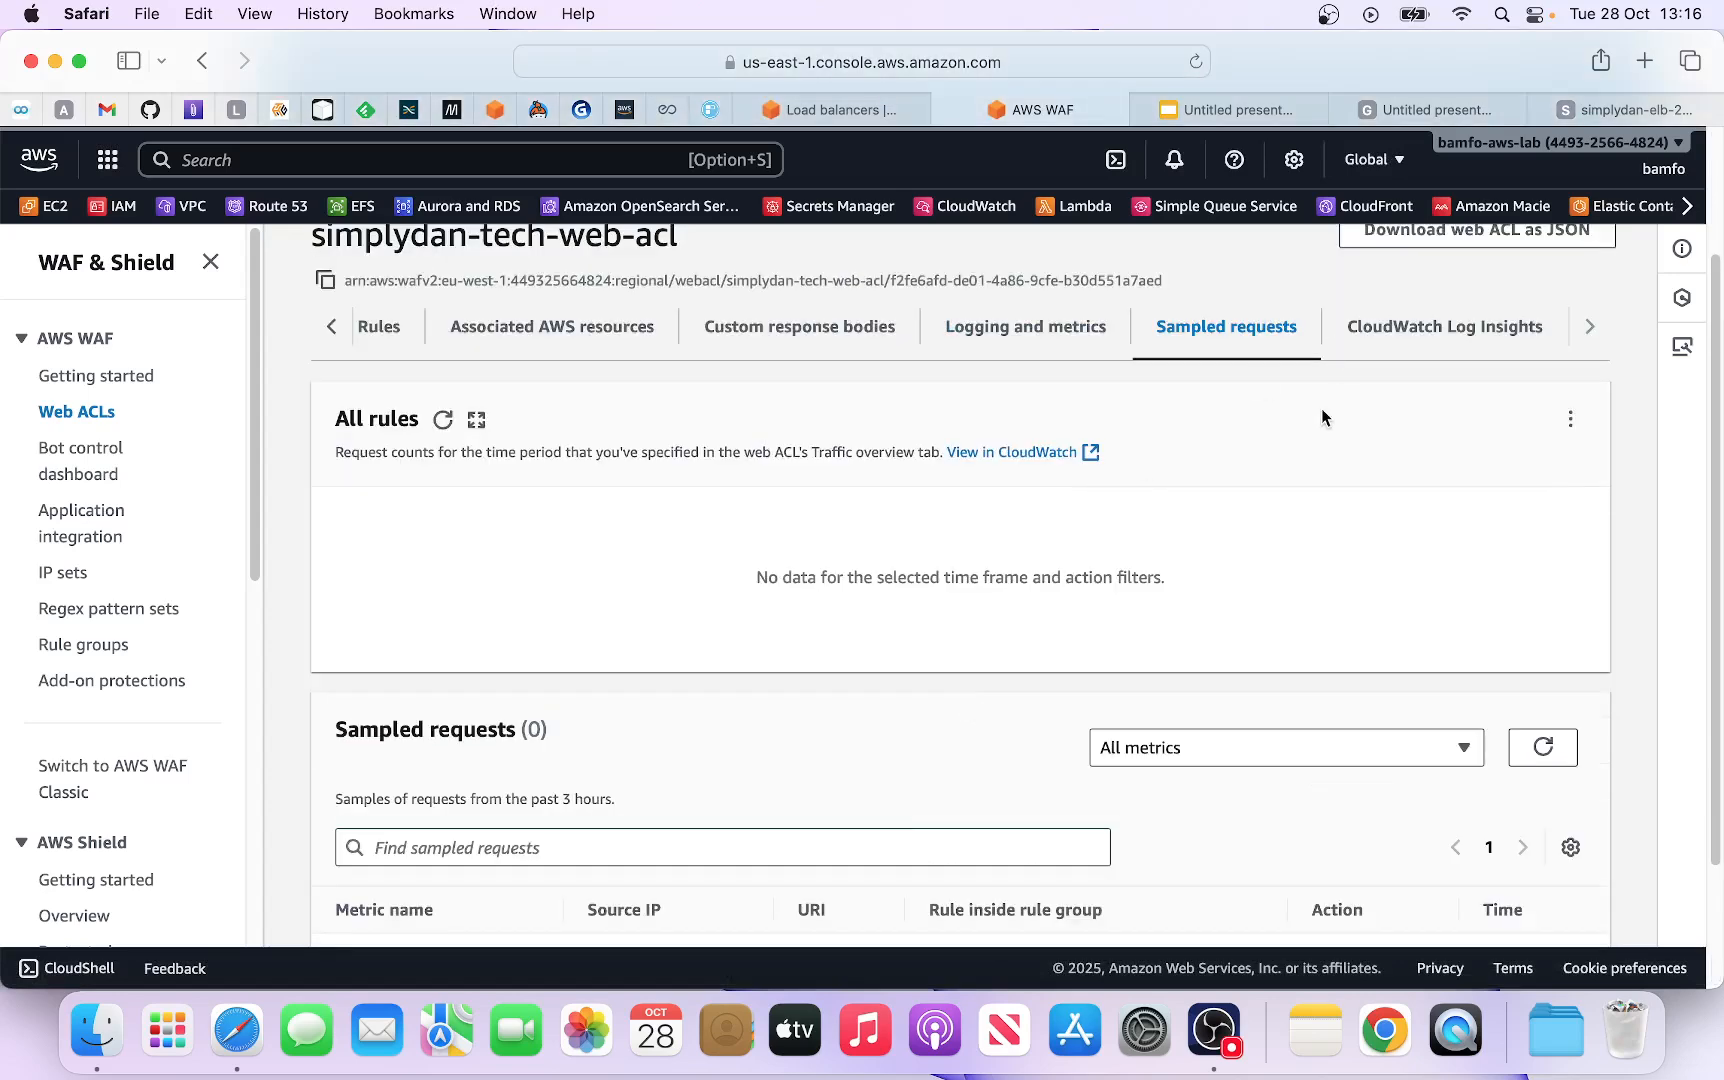
Step: Reload the simplydan-elb web page to test access through the load balancer, and return to the AWS WAF console
click(1625, 109)
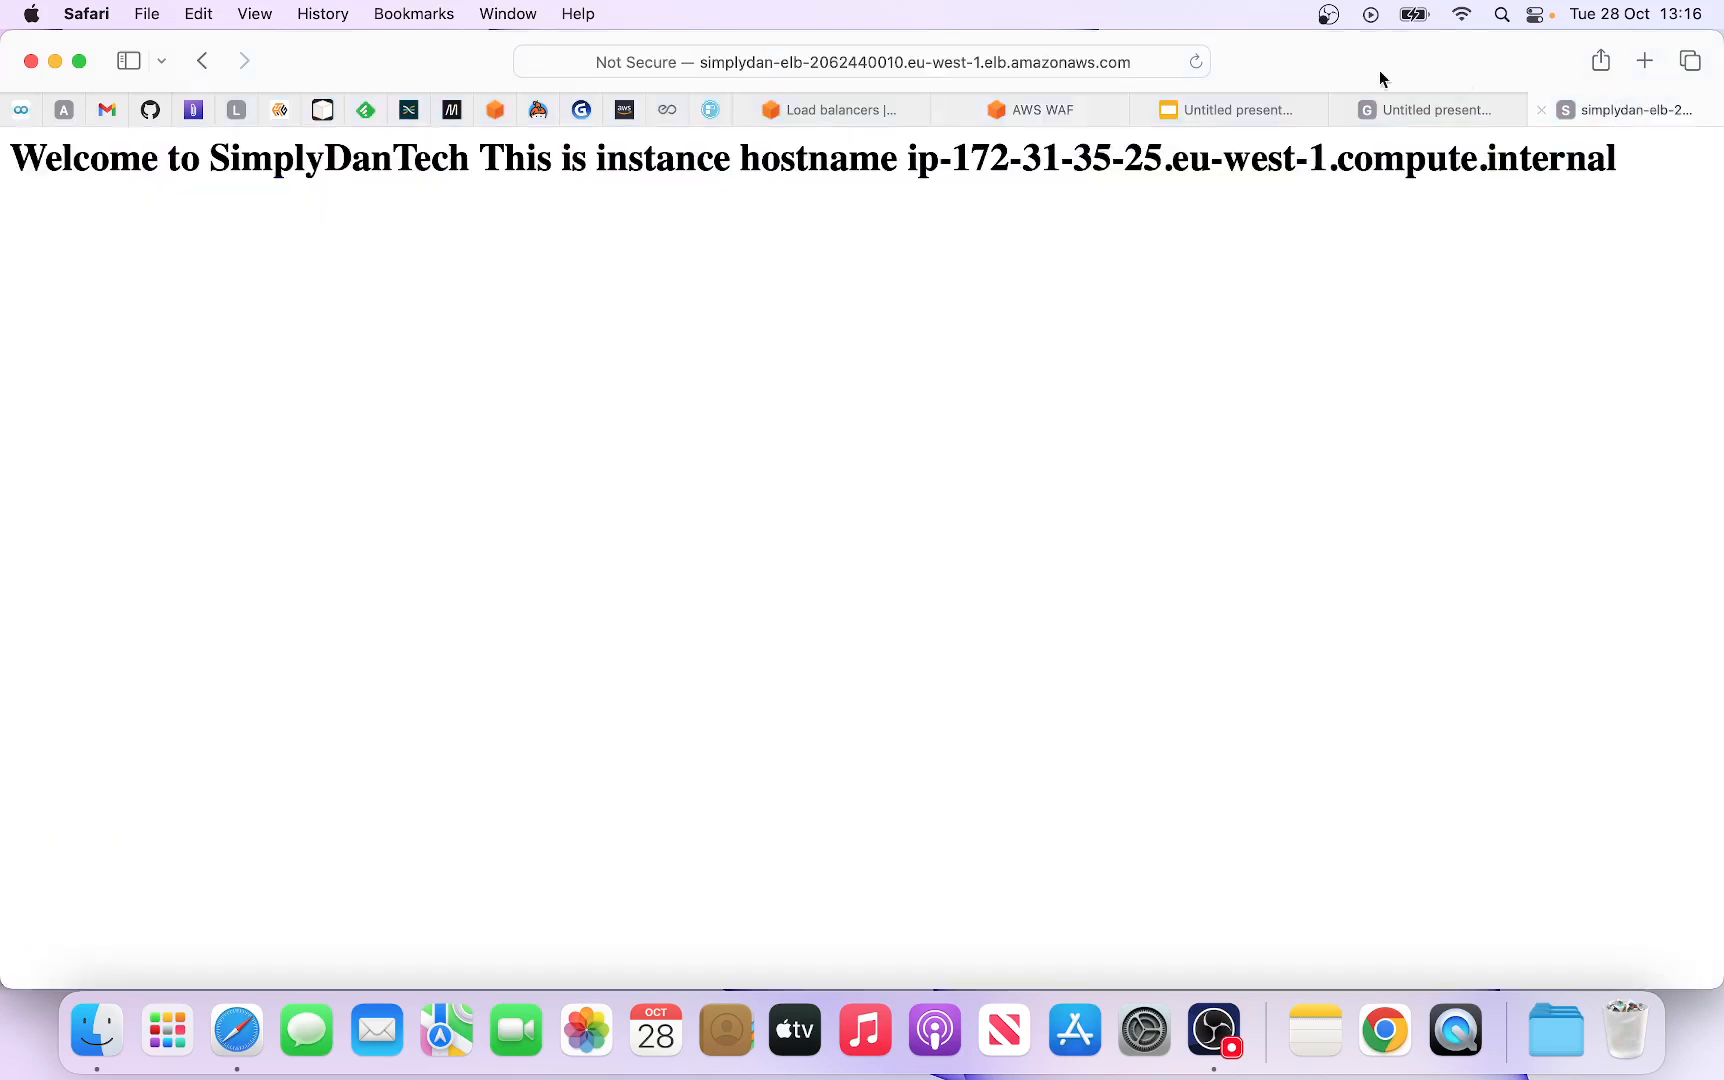
click(1196, 62)
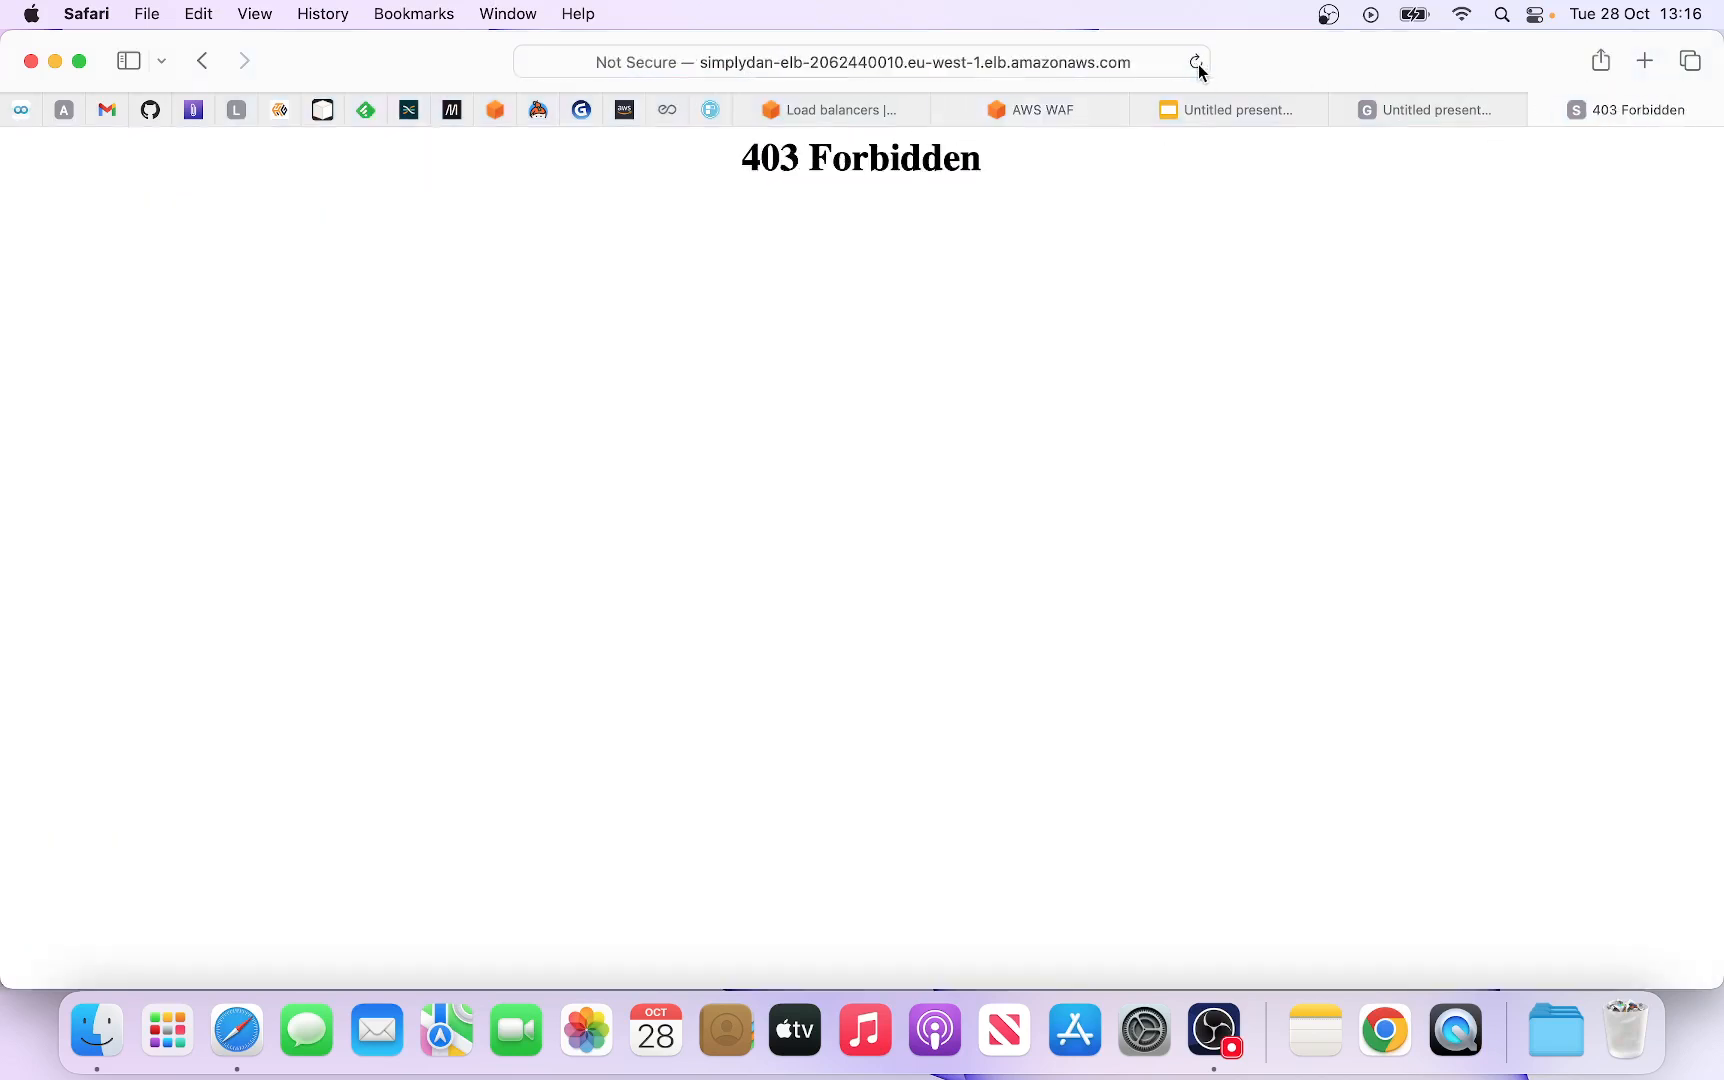
click(1058, 120)
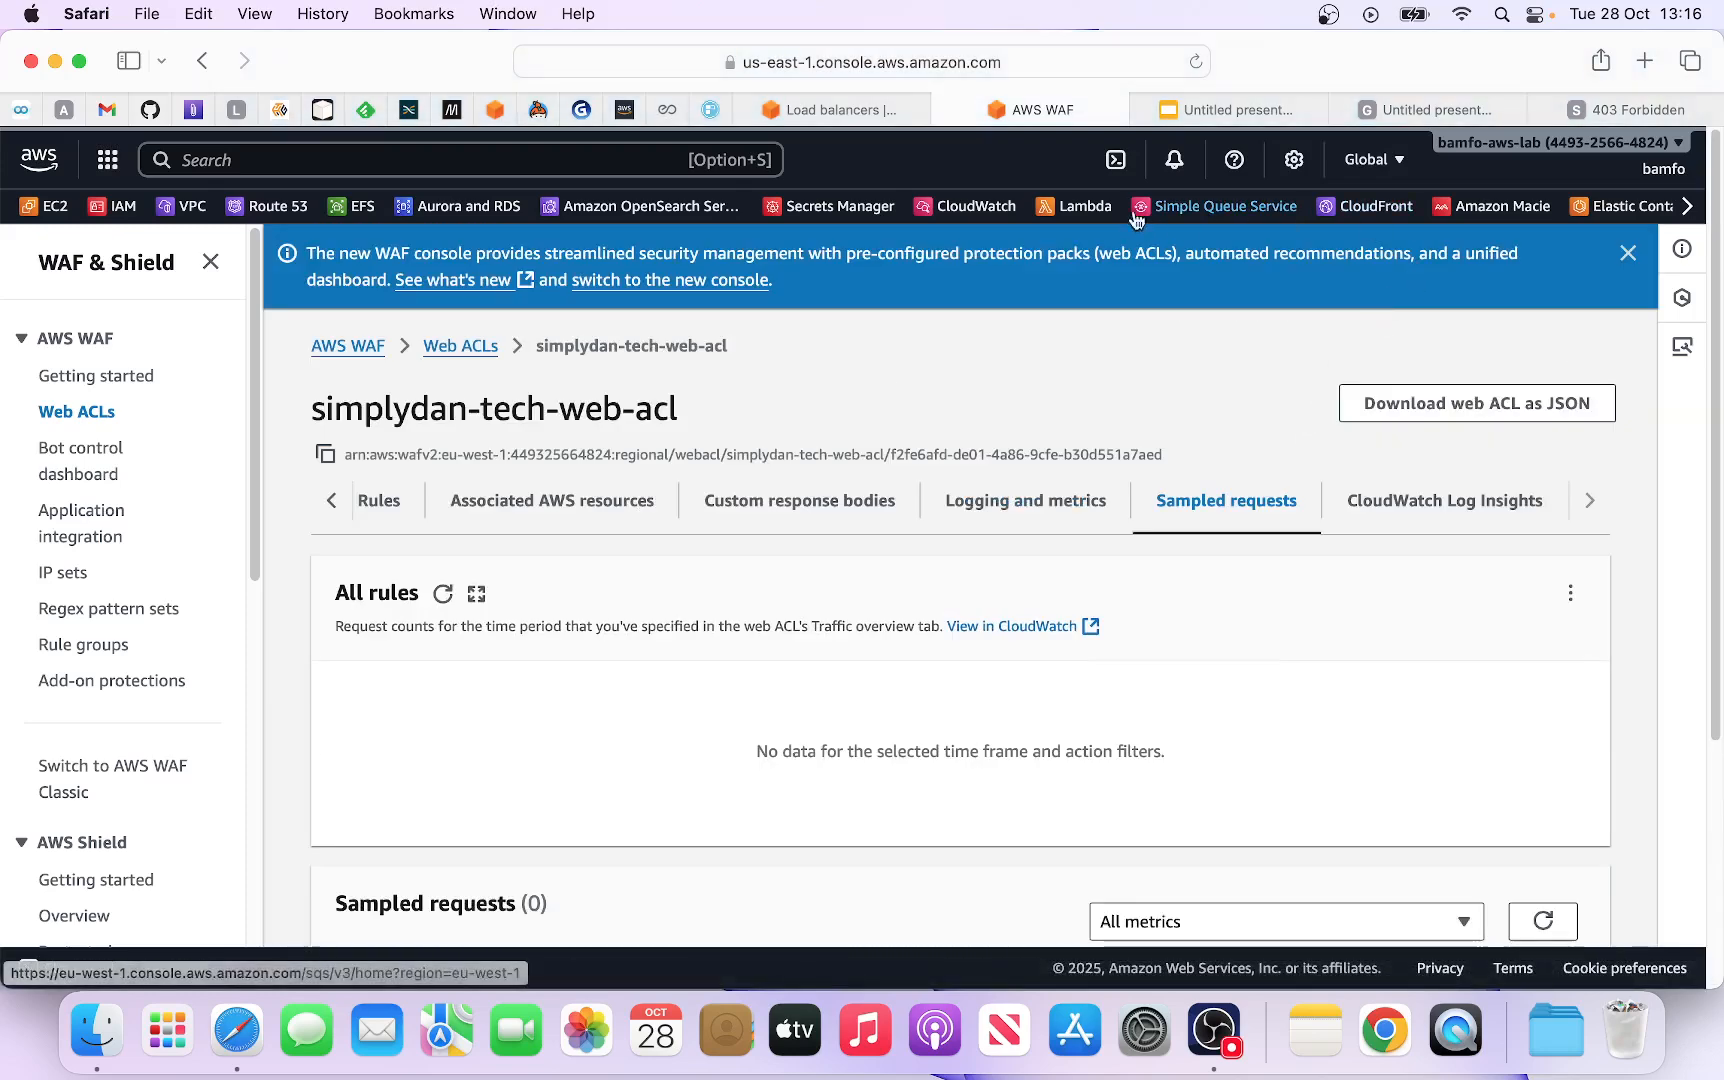
Step: Dismiss the new WAF console notice and check the web ACL's sampled requests again
click(1626, 255)
click(1103, 438)
click(1193, 425)
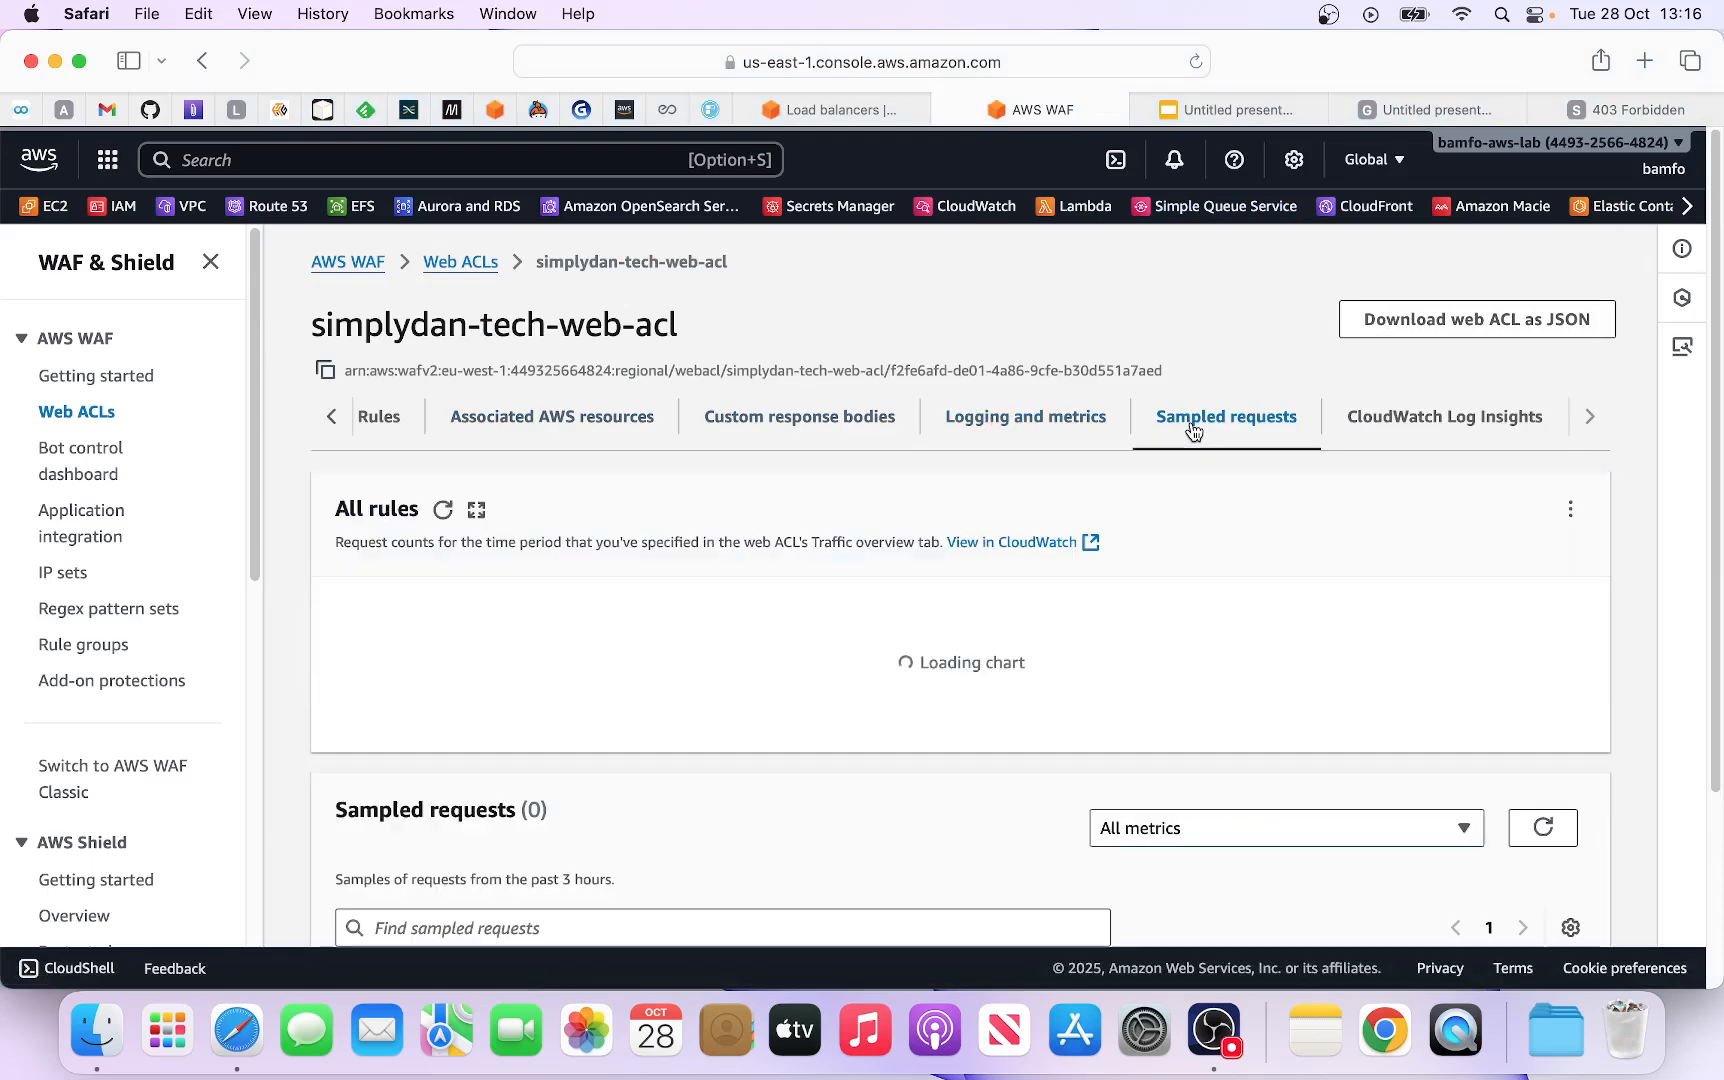
scroll(1166, 660, down, 3)
scroll(1166, 620, up, 3)
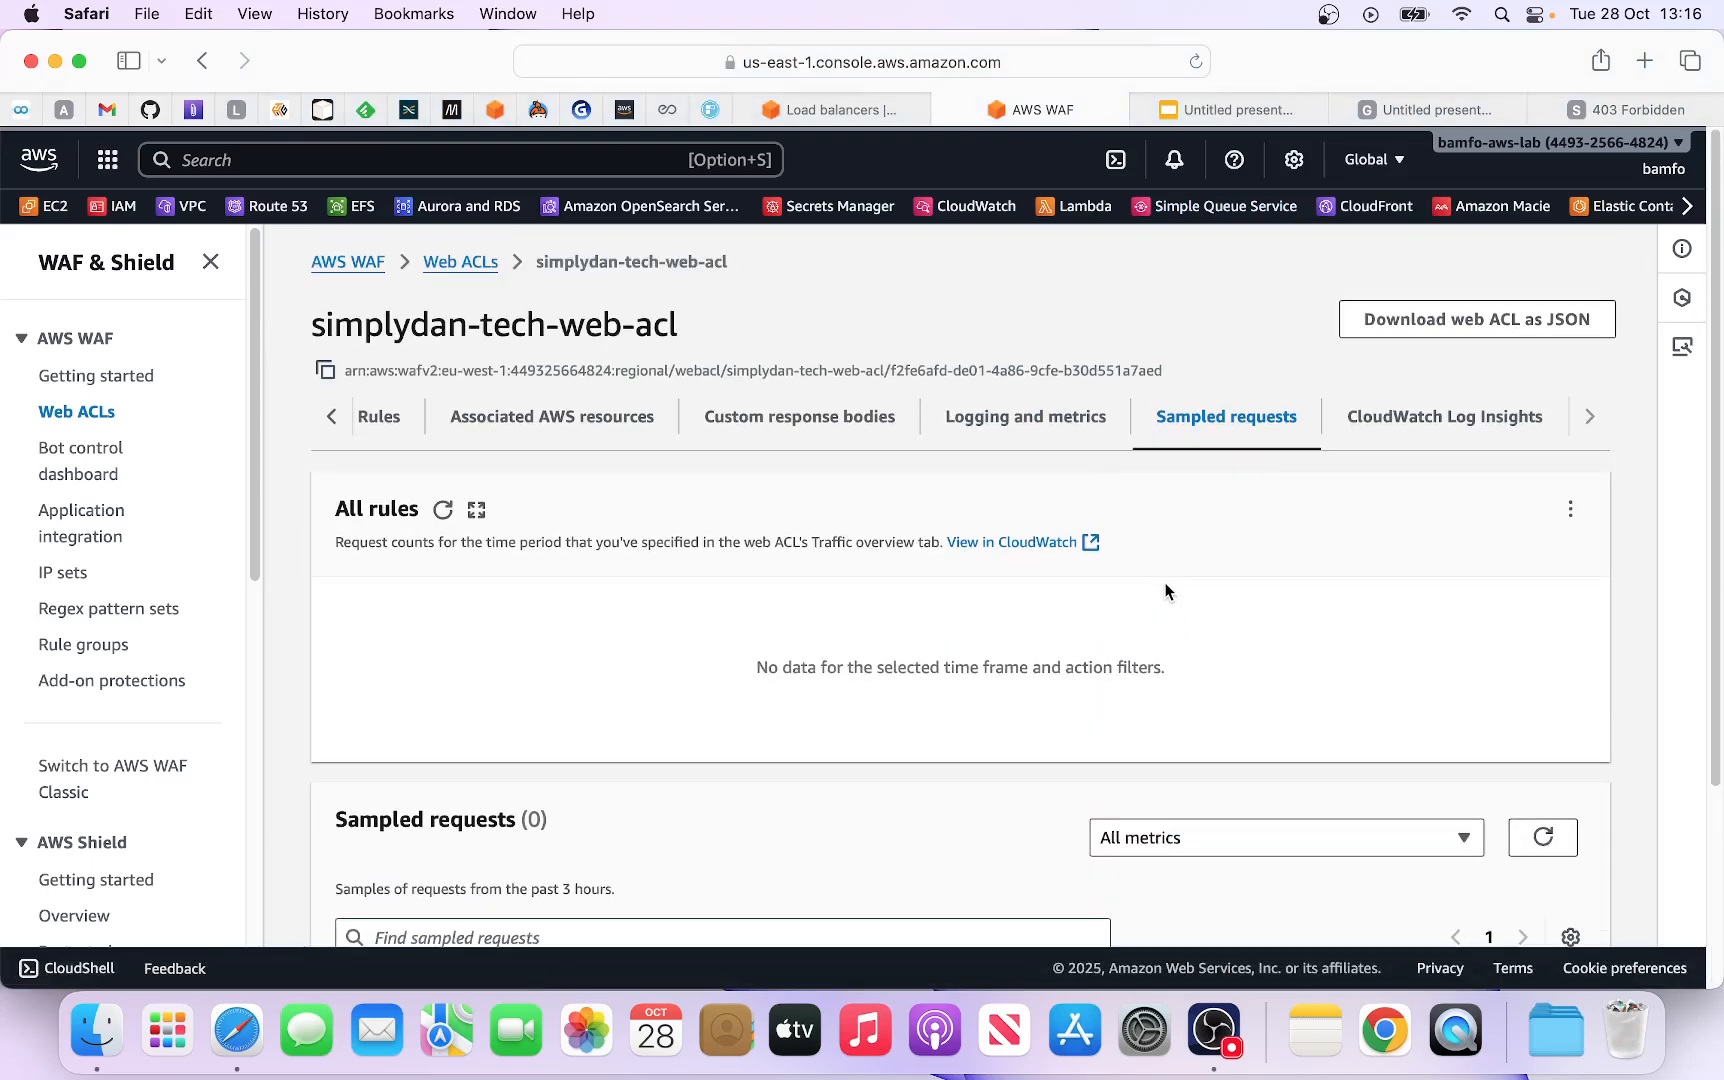
Step: Examine the web ACL's custom response bodies, associated AWS resources and rules
click(829, 414)
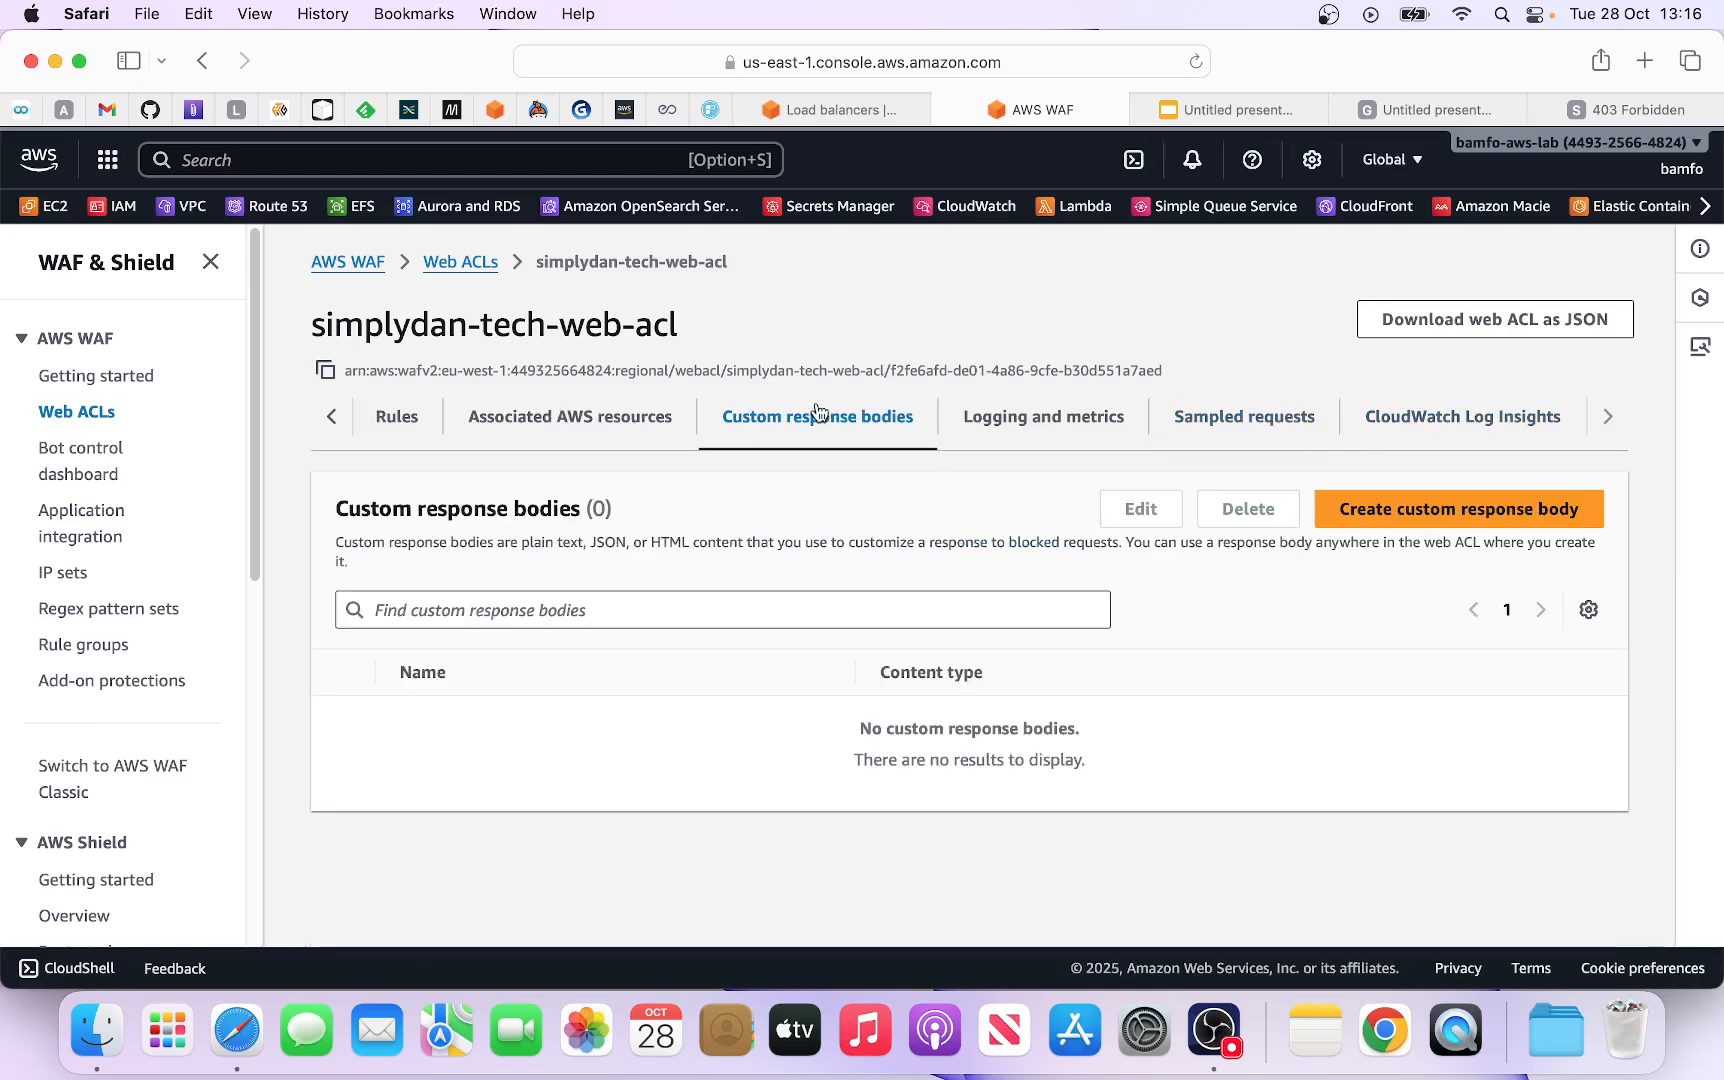
click(609, 418)
scroll(712, 574, down, 1)
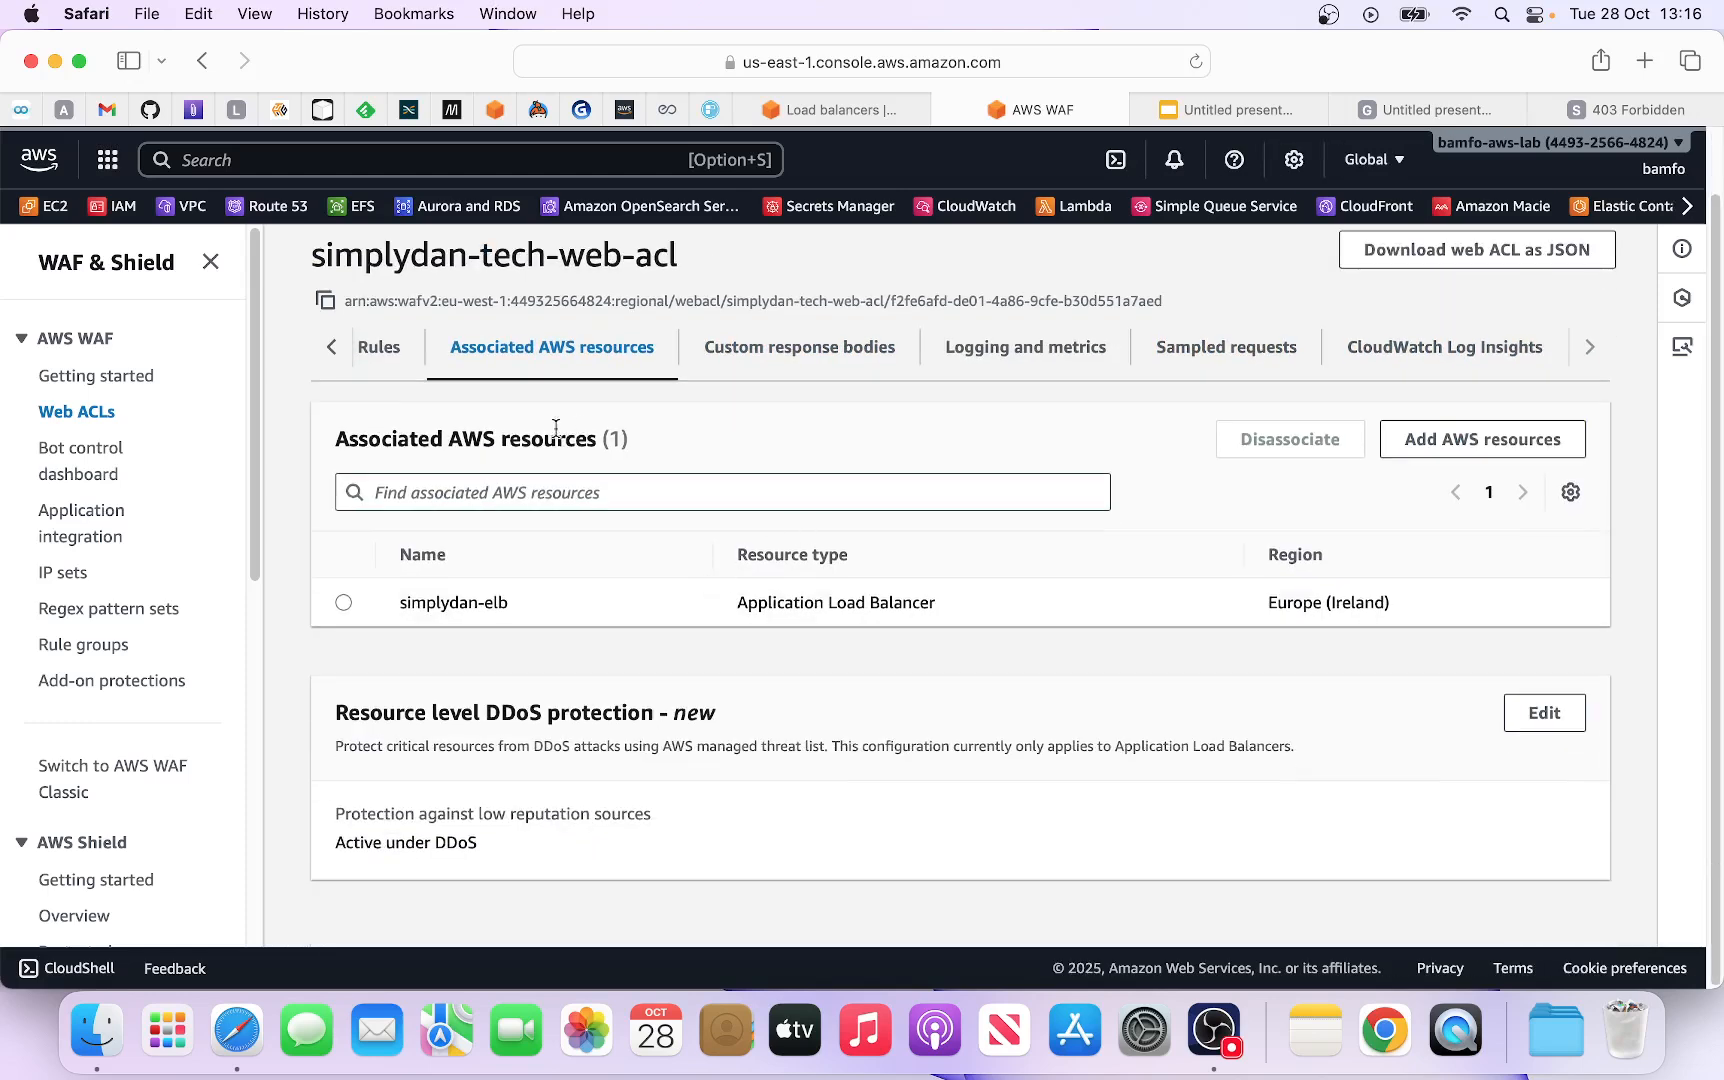
click(378, 350)
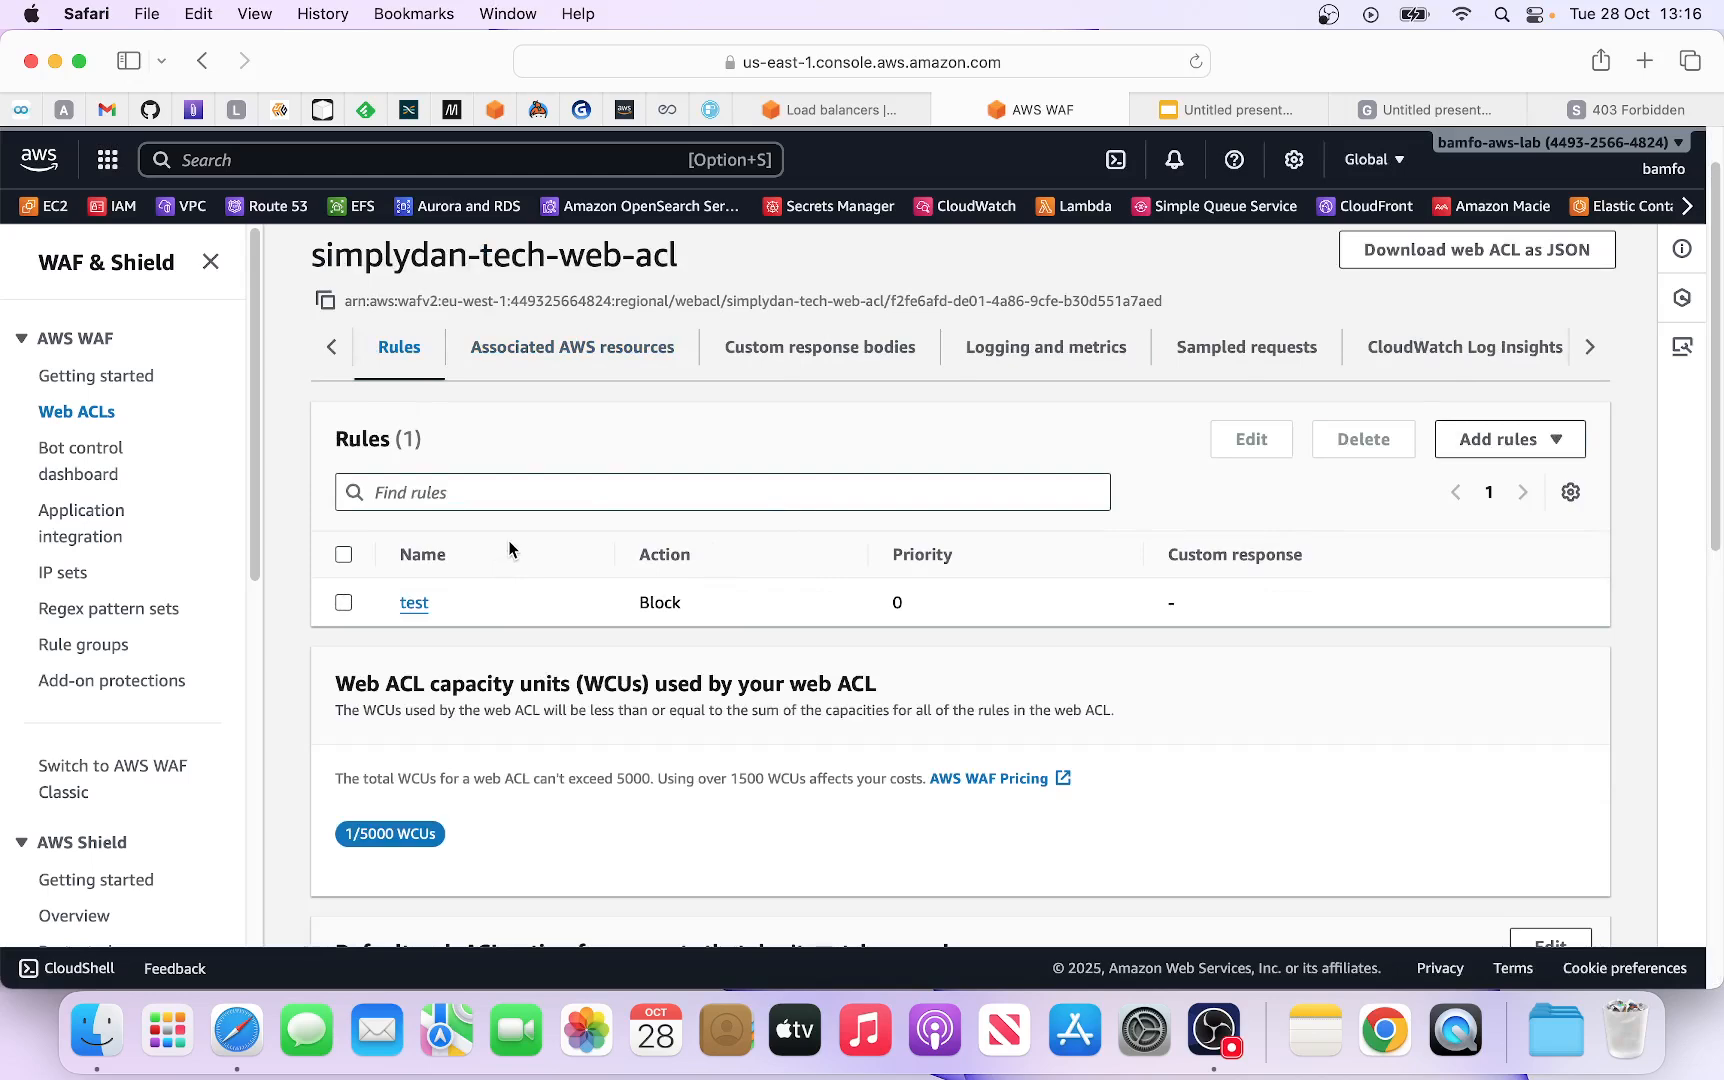
scroll(508, 540, up, 1)
scroll(513, 540, up, 1)
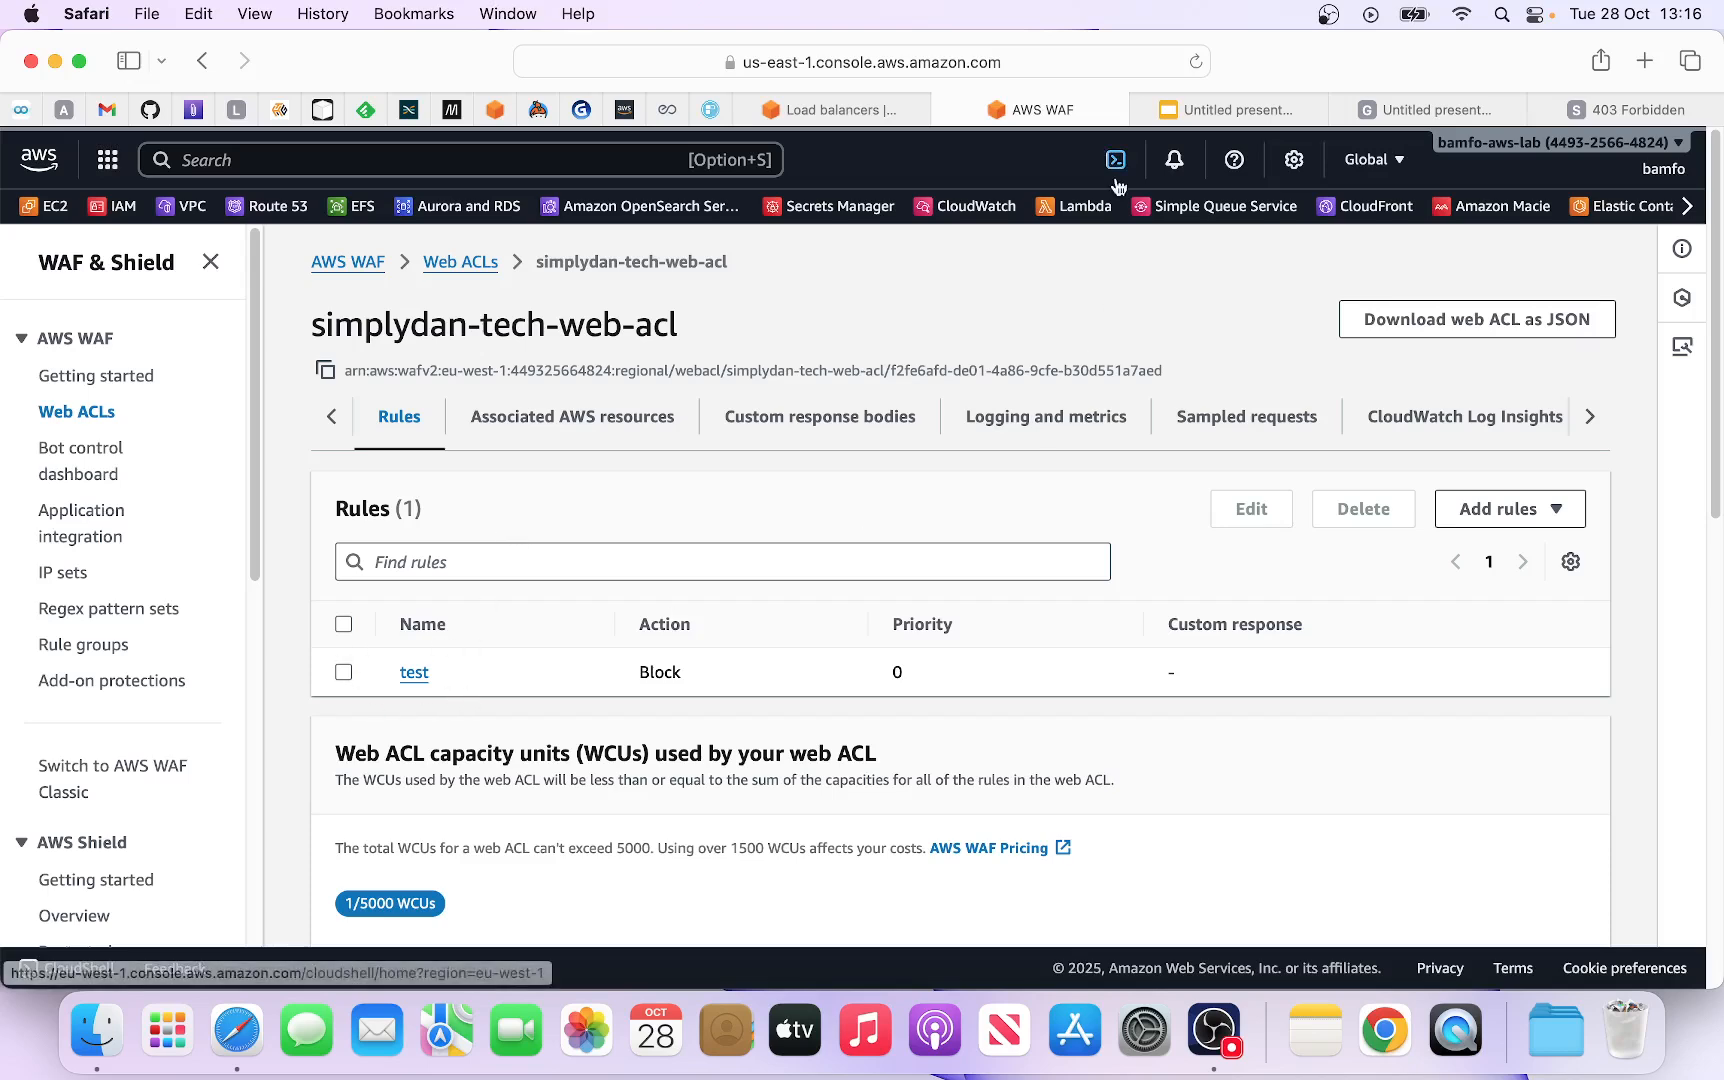
Step: Switch to the Google Slides presentation, show the AWS WAF (Web Application Firewall) architecture slide full screen, and exit the slideshow
click(1218, 114)
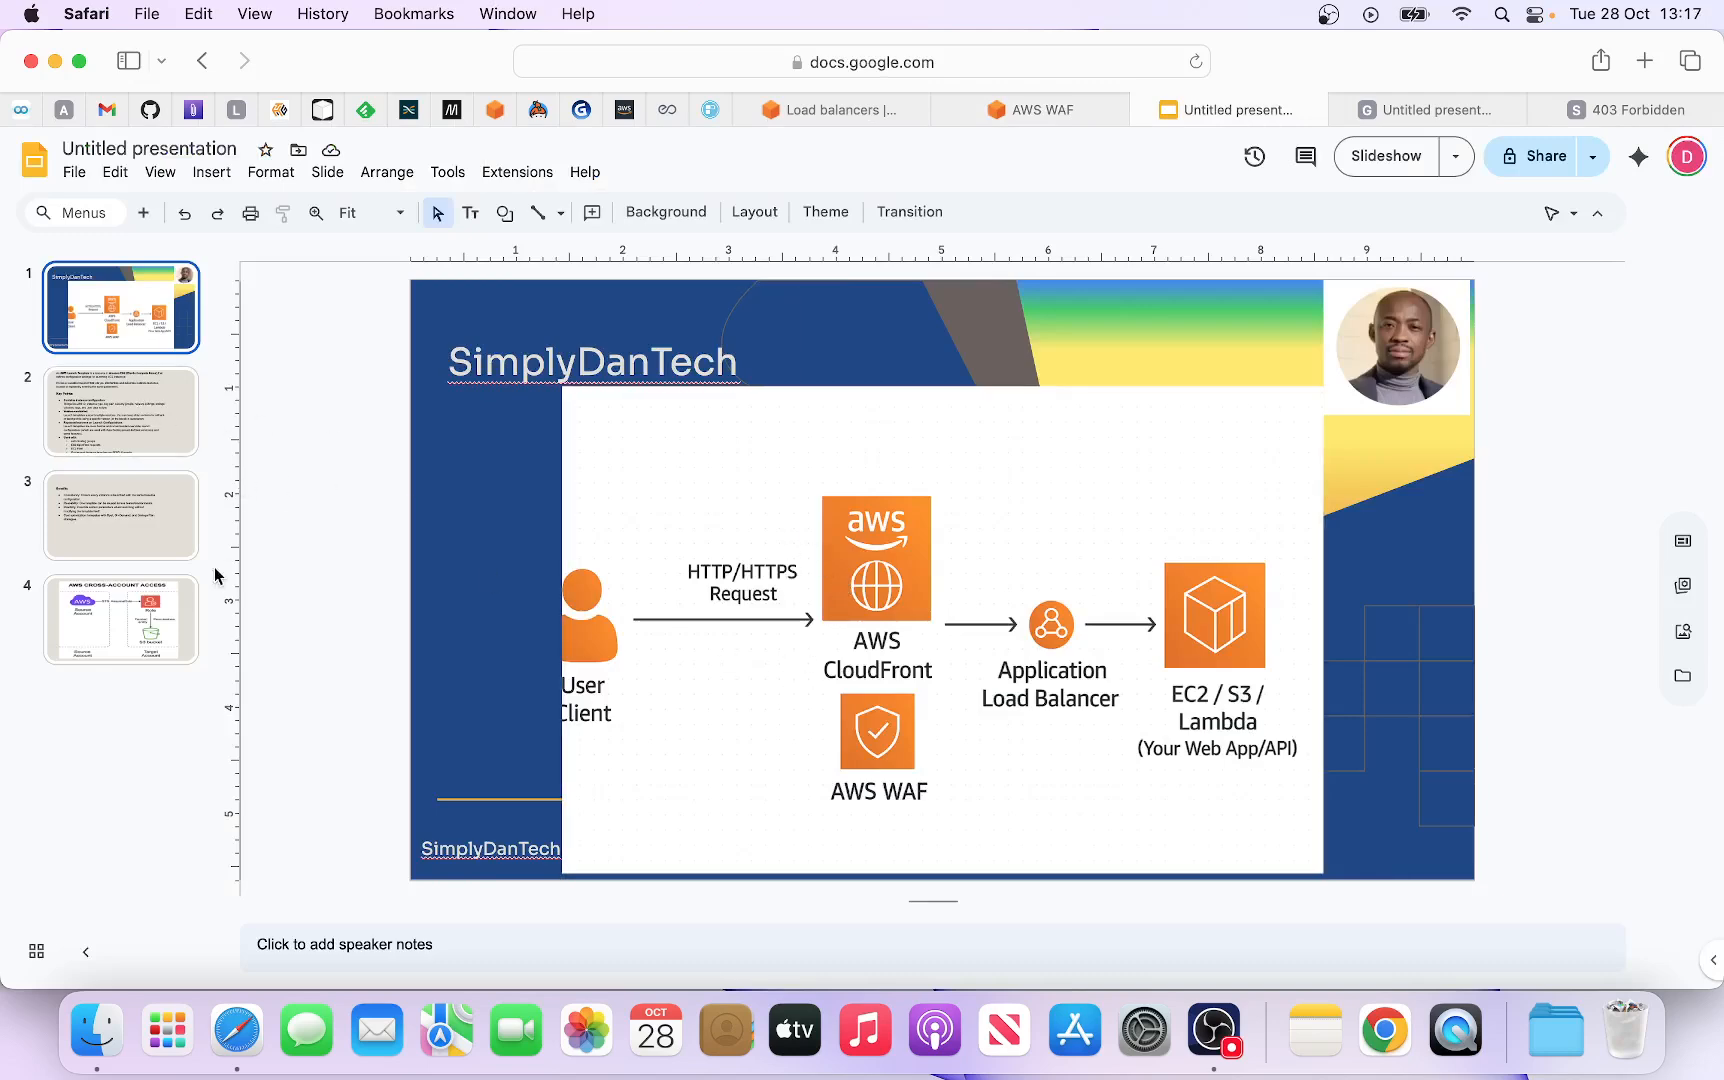
click(1415, 115)
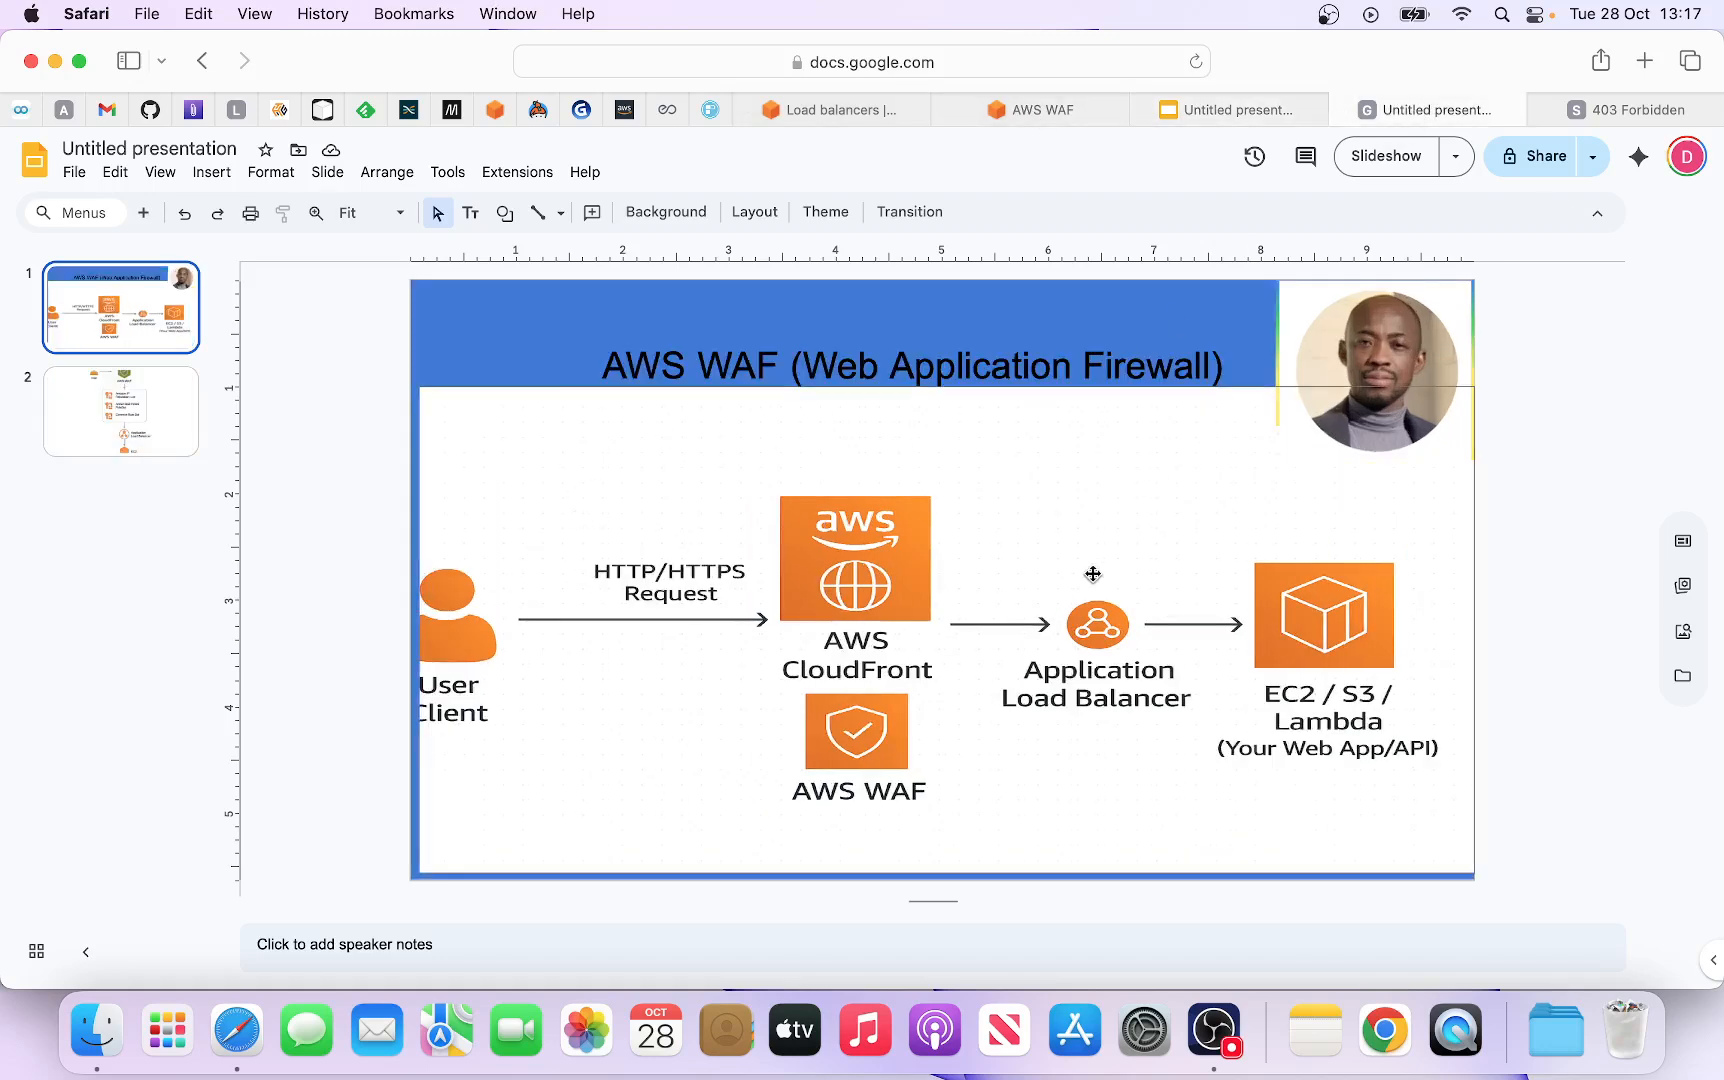
click(1400, 157)
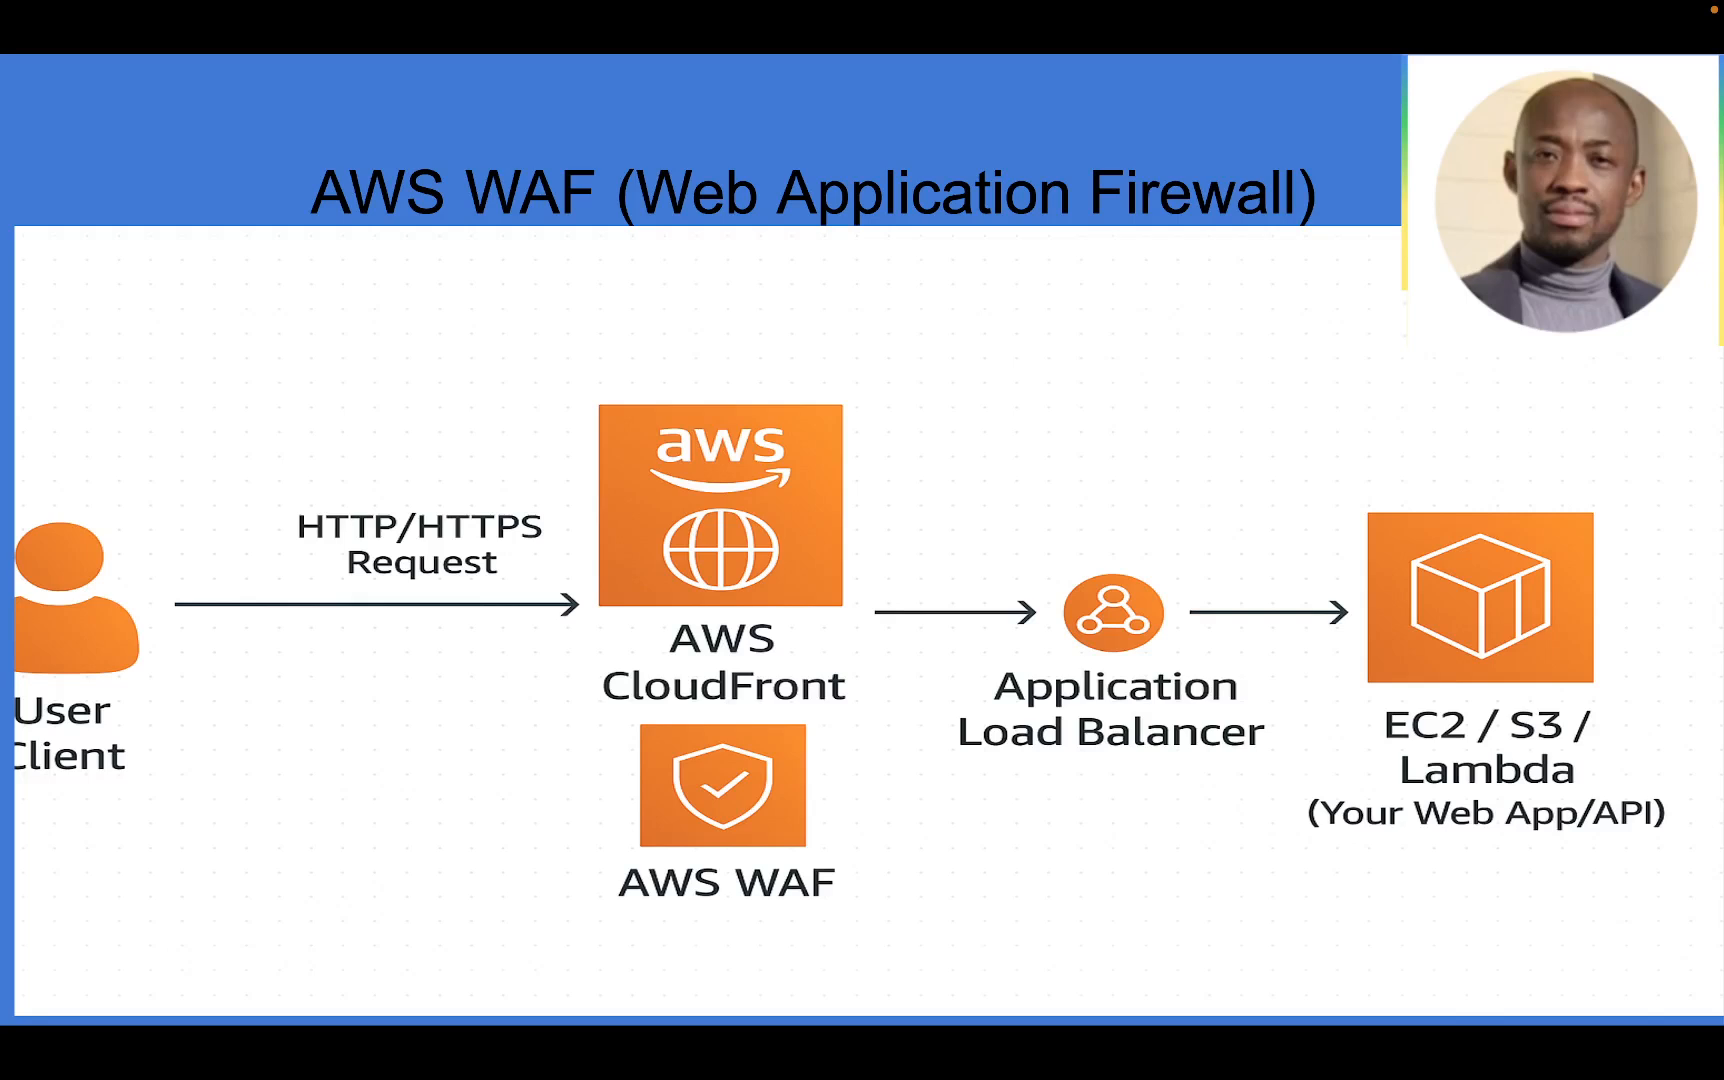
key(Escape)
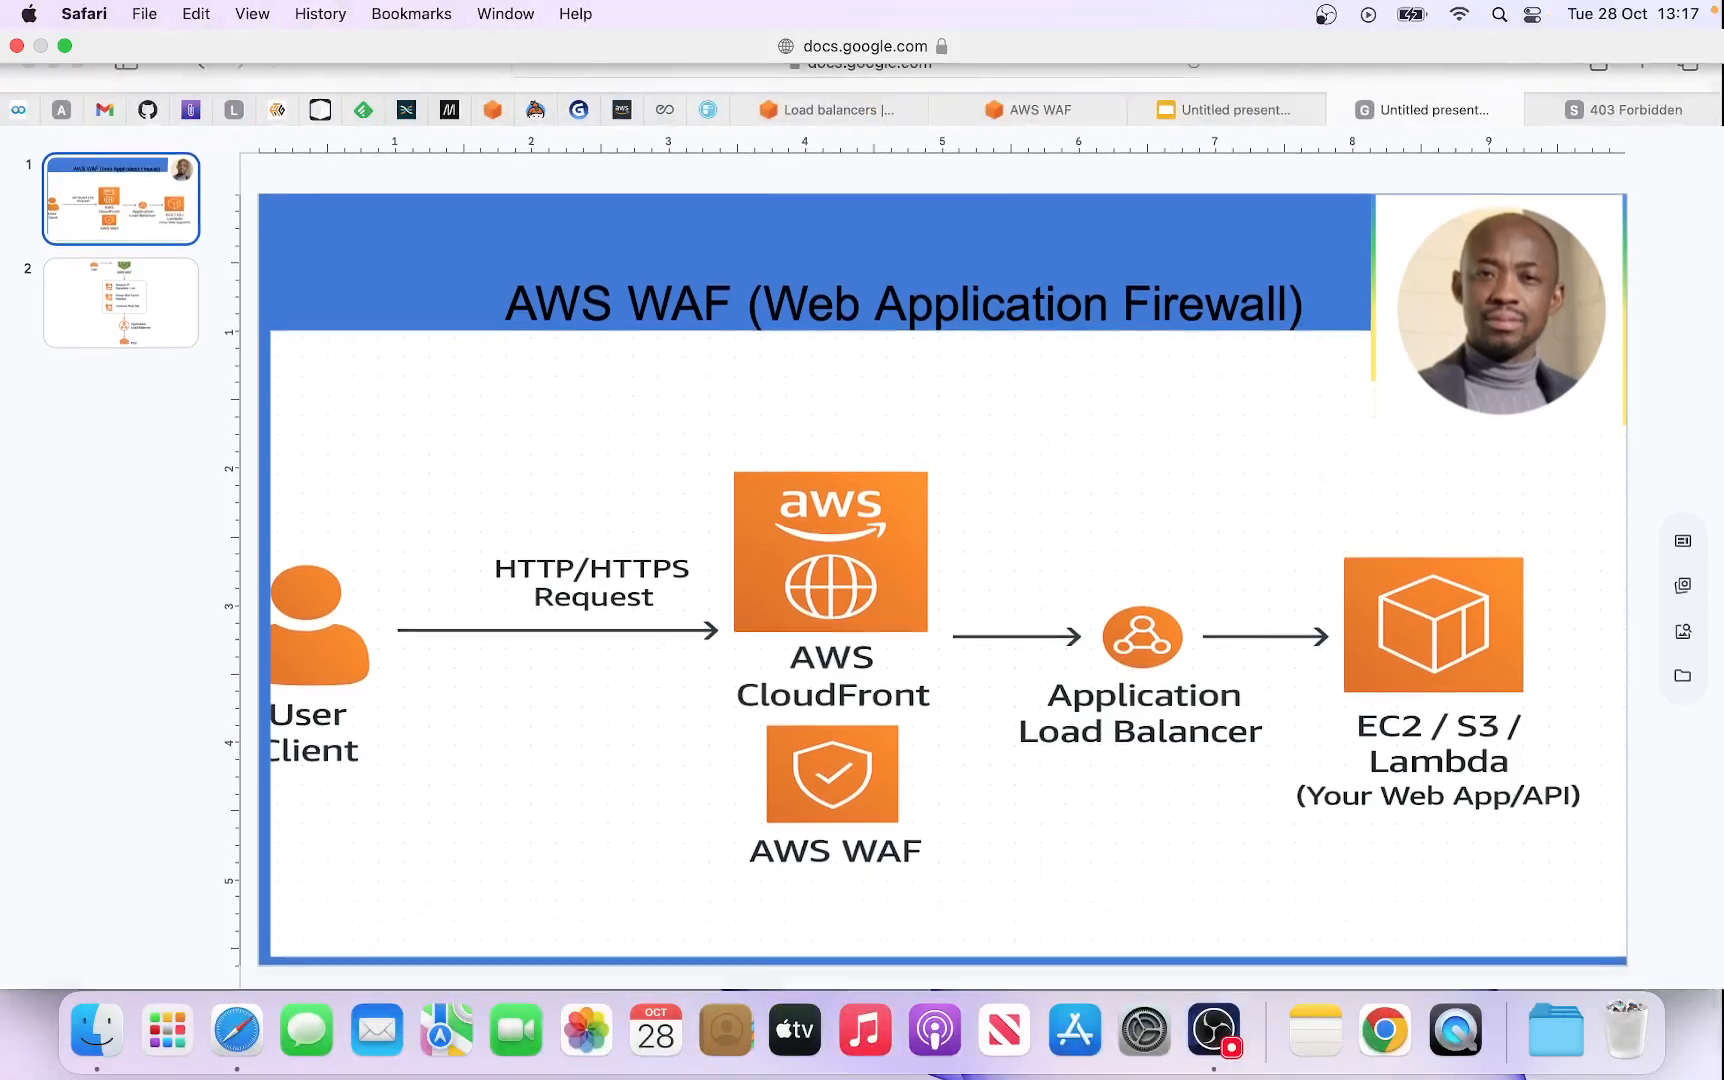
Step: Switch back to the AWS WAF console, view the details of the test rule, and return to the list of web ACLs
click(1038, 112)
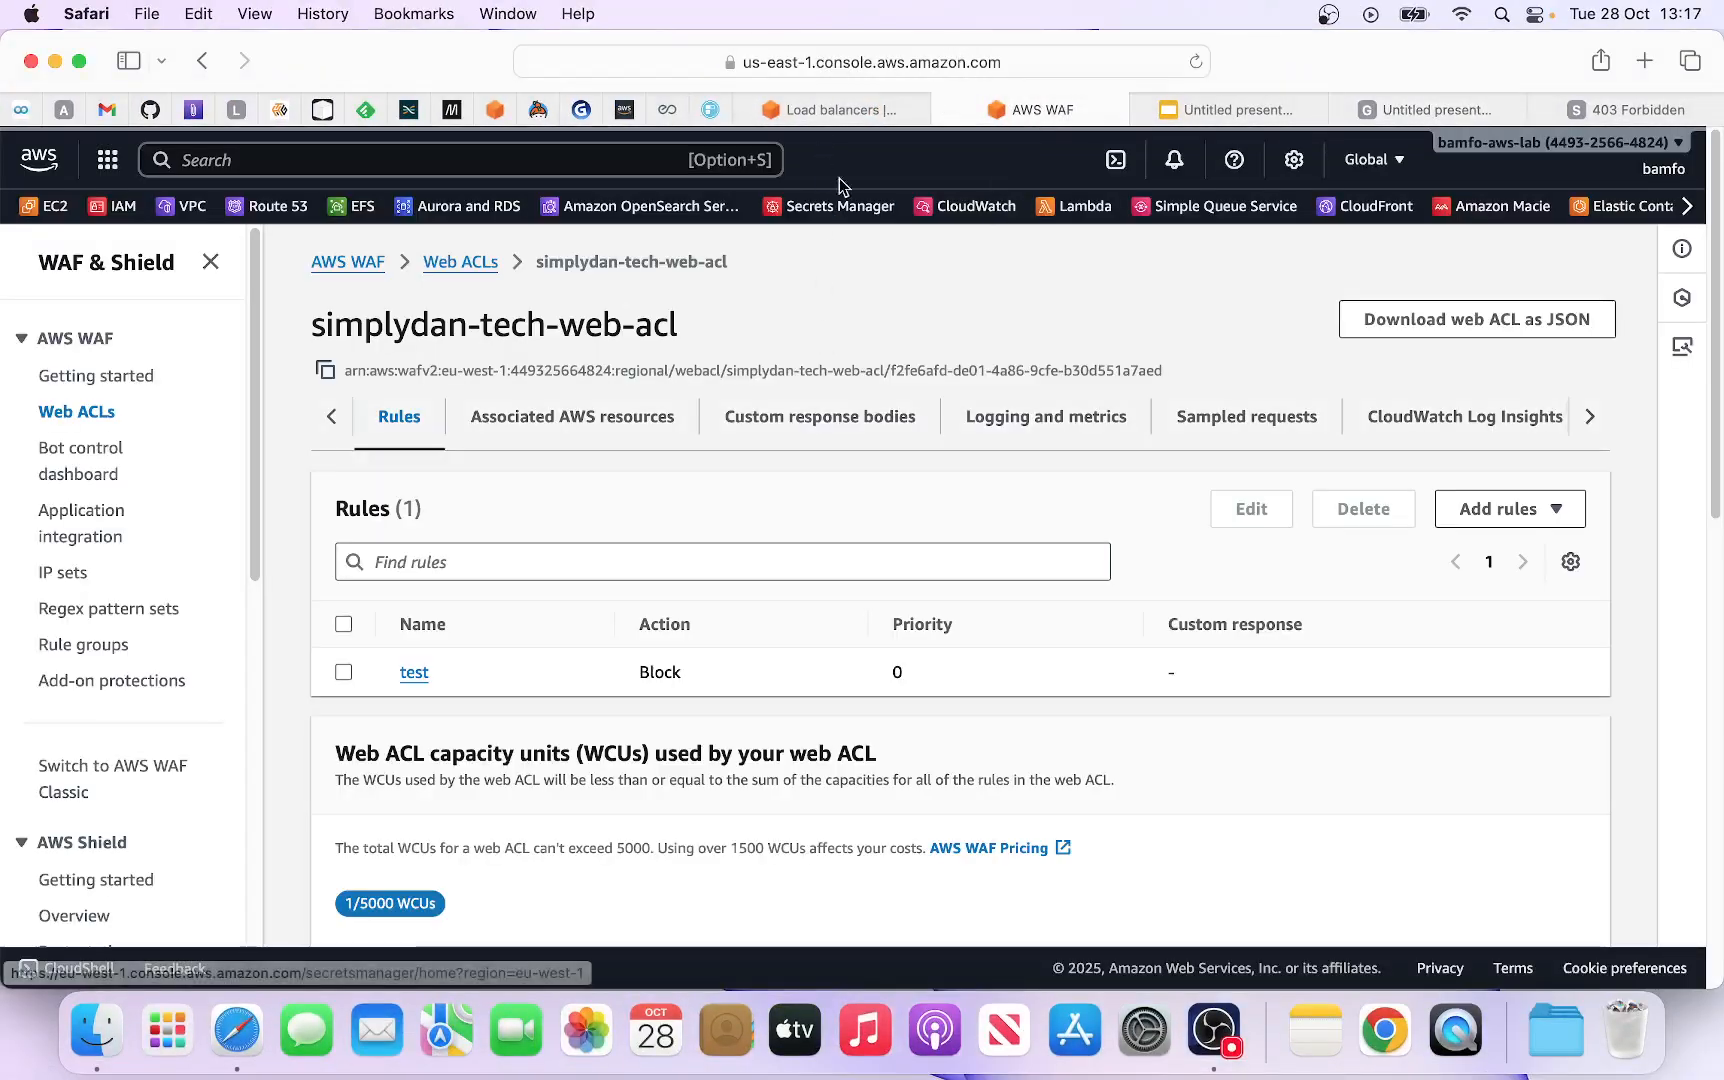
click(414, 674)
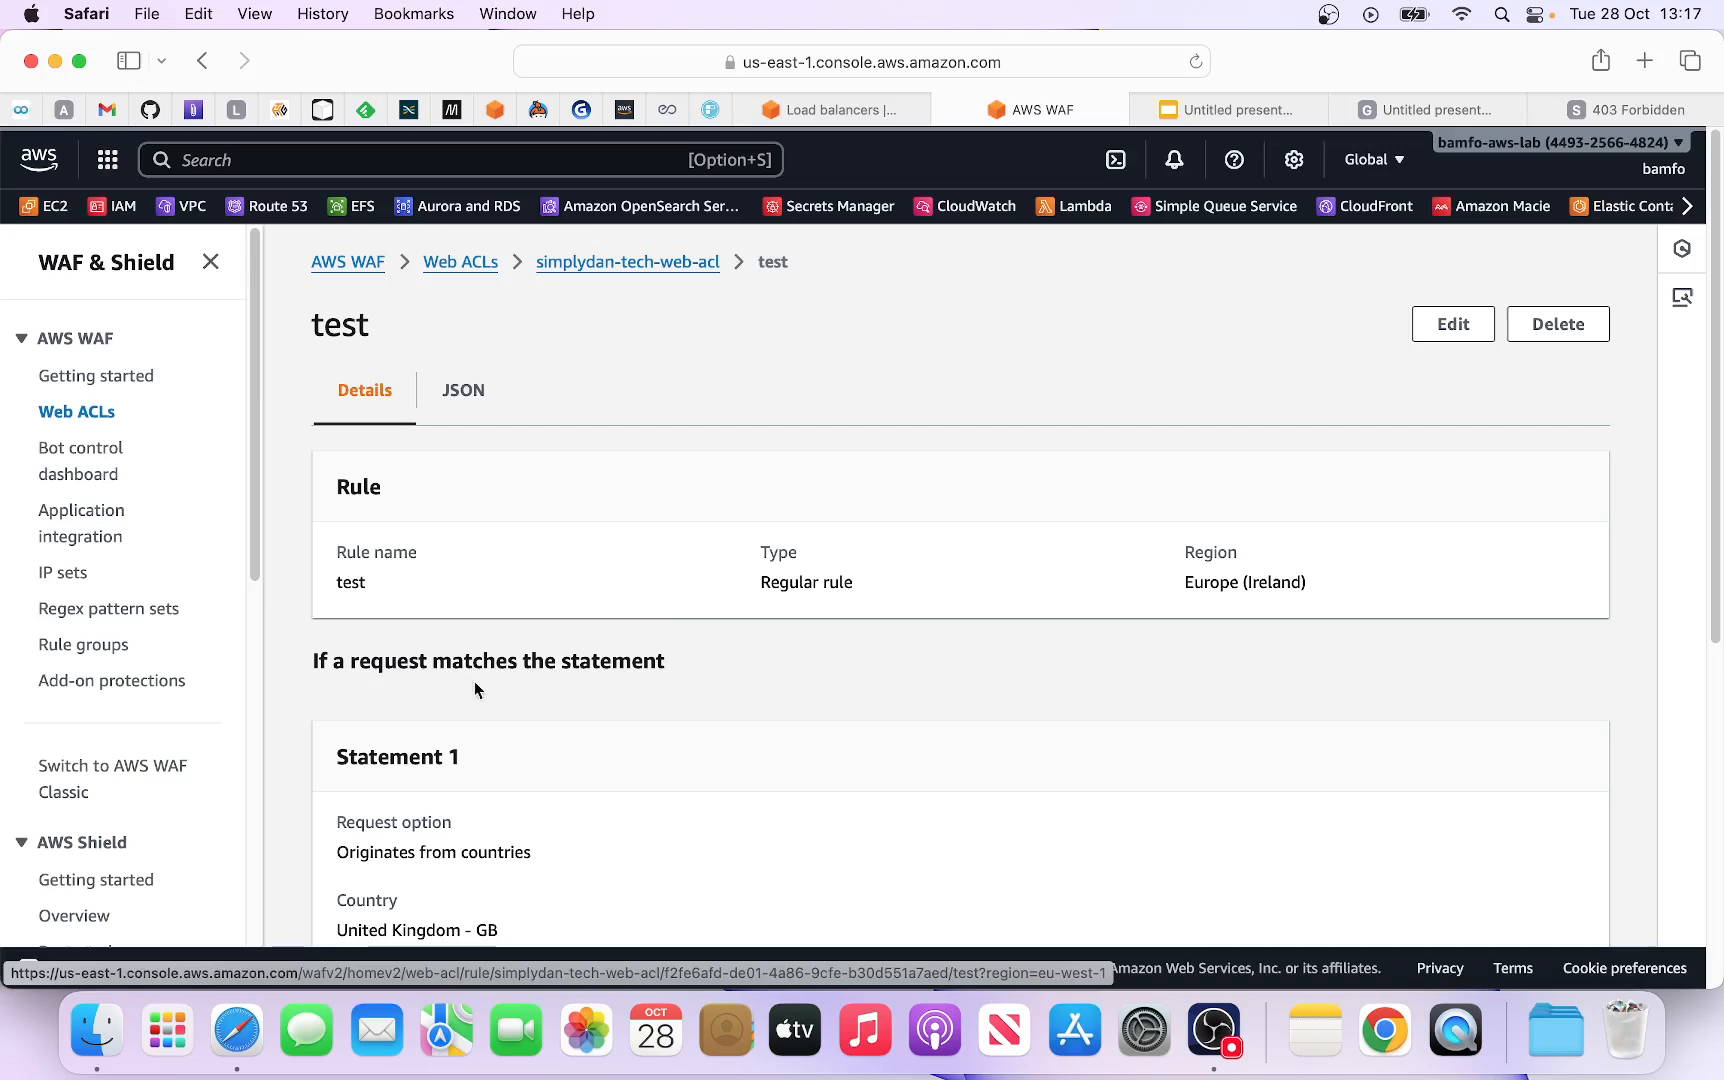
click(465, 263)
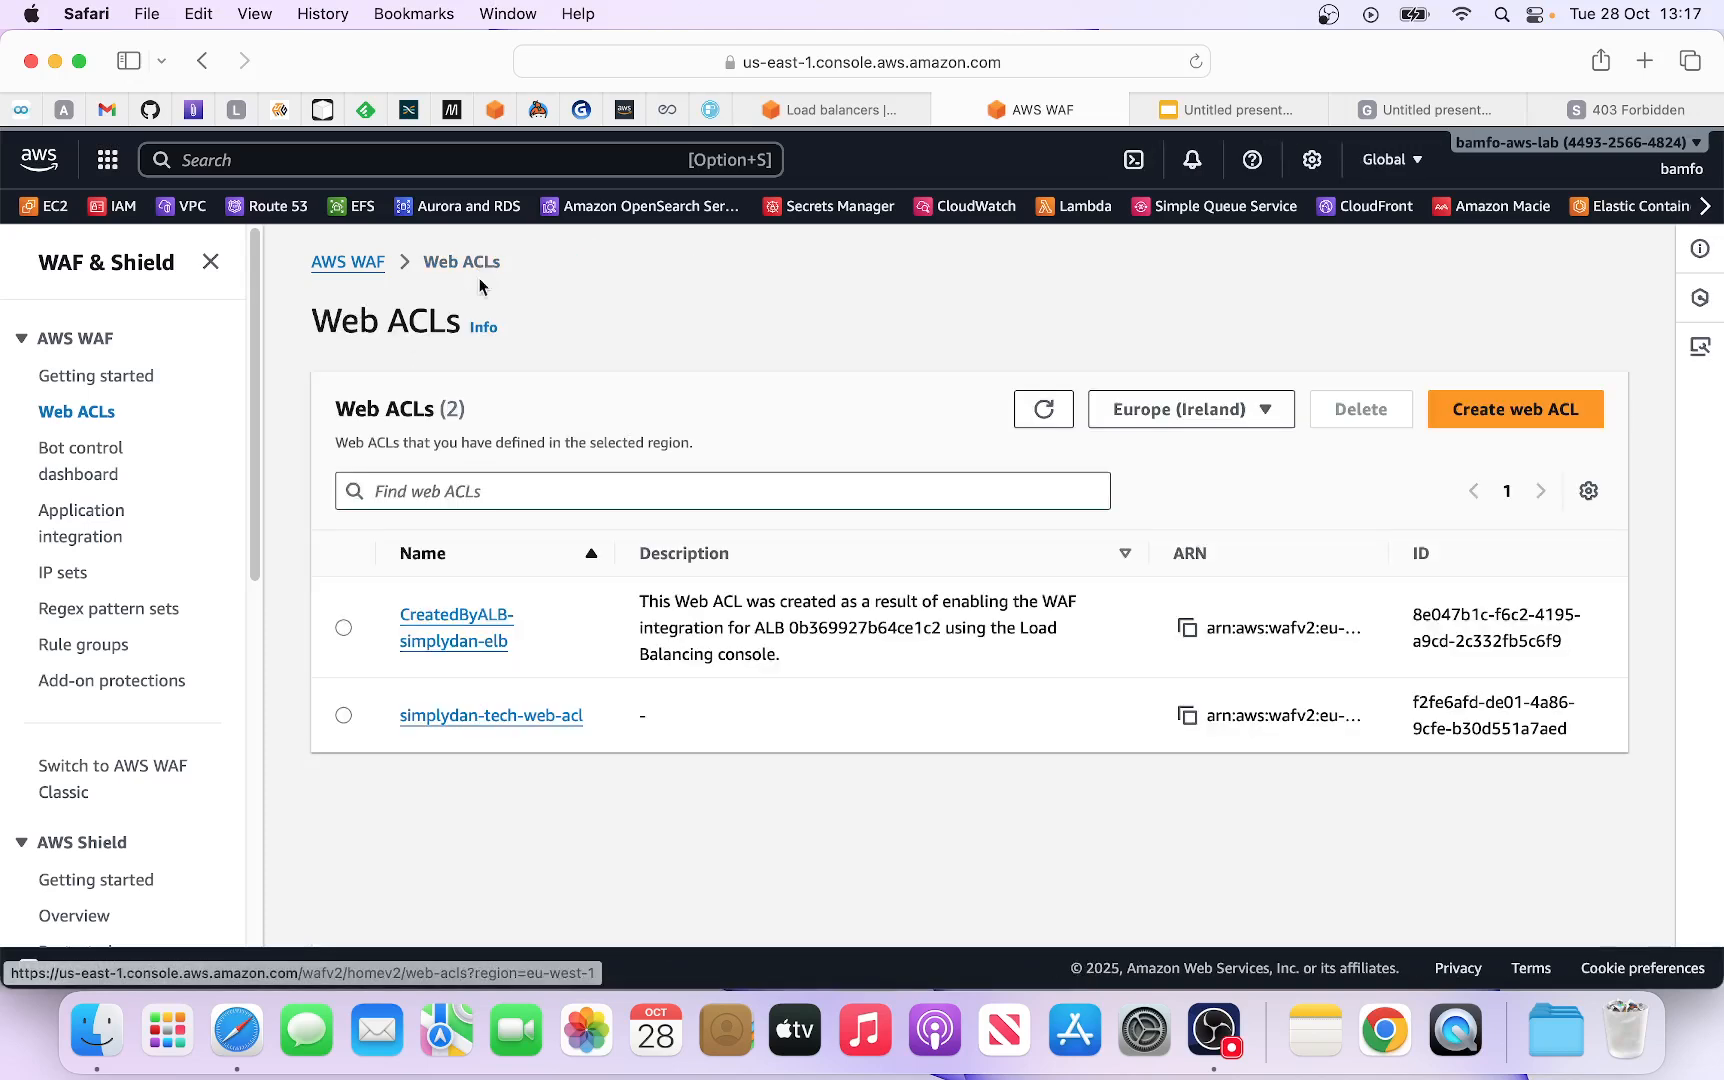
Step: Disassociate the simplydan-elb load balancer from simplydan-tech-web-acl, entering "Disassociate" as the confirmation text
click(444, 716)
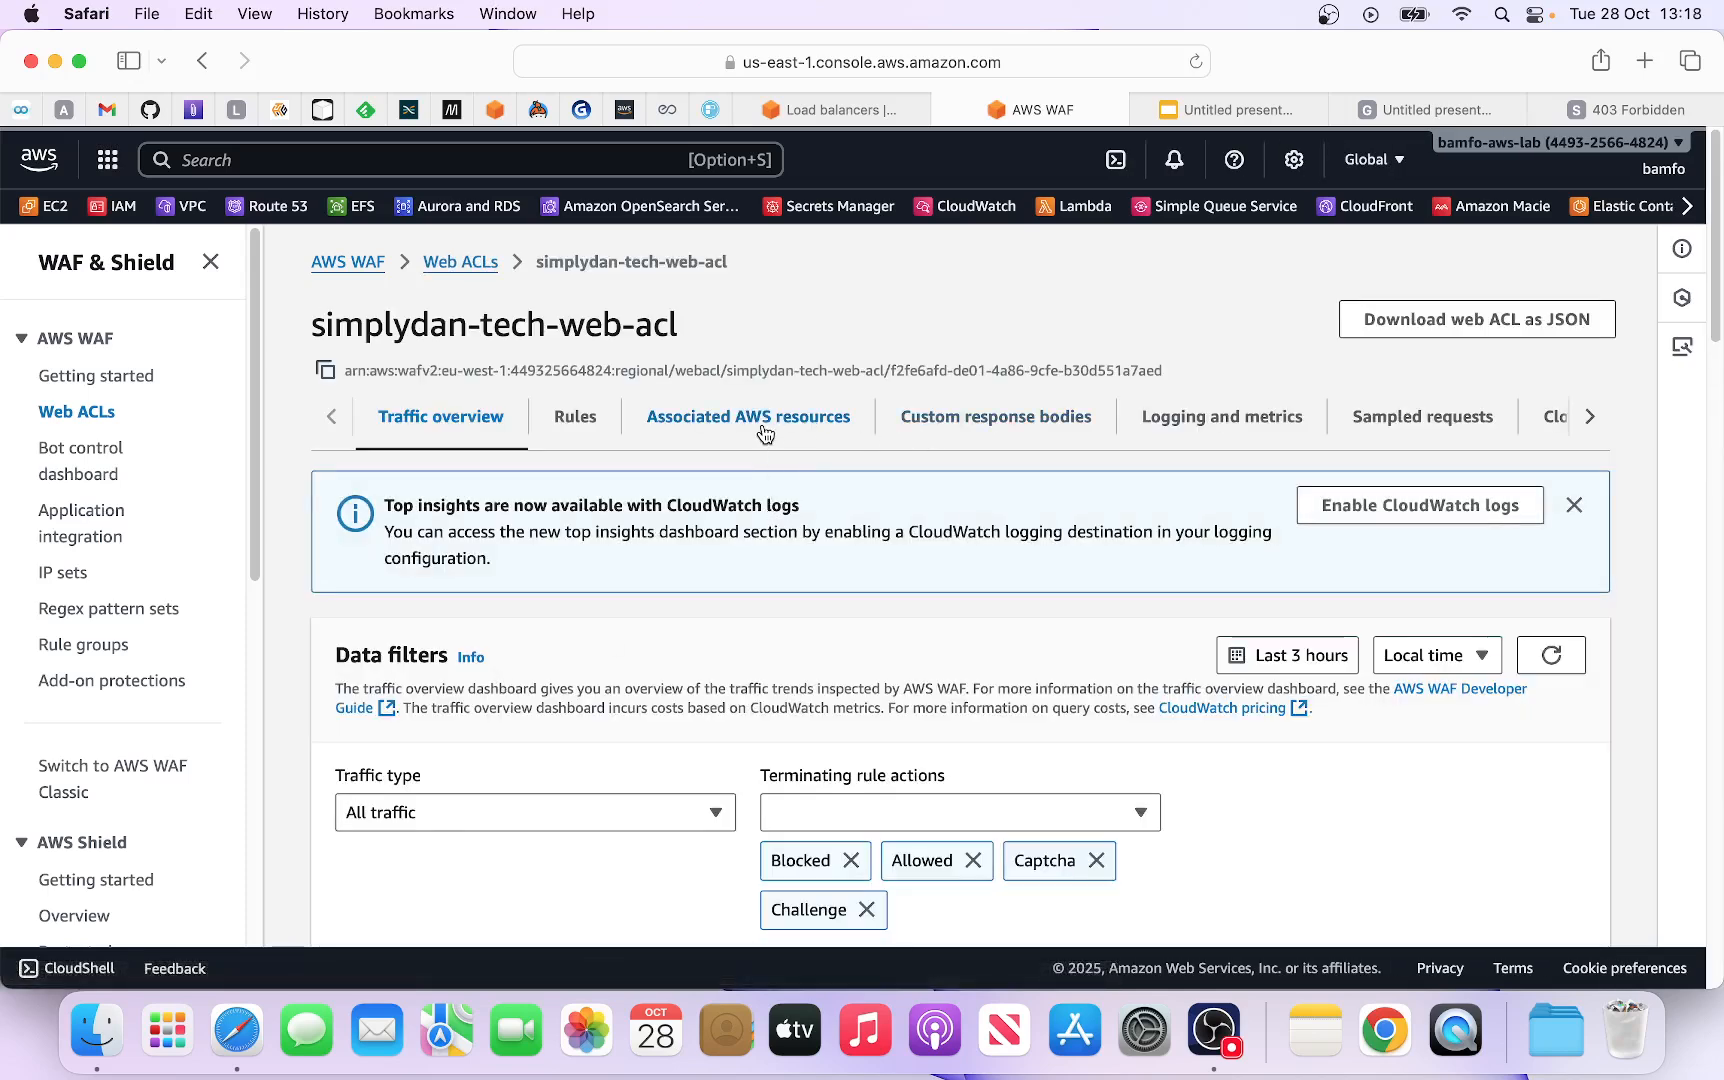
click(765, 425)
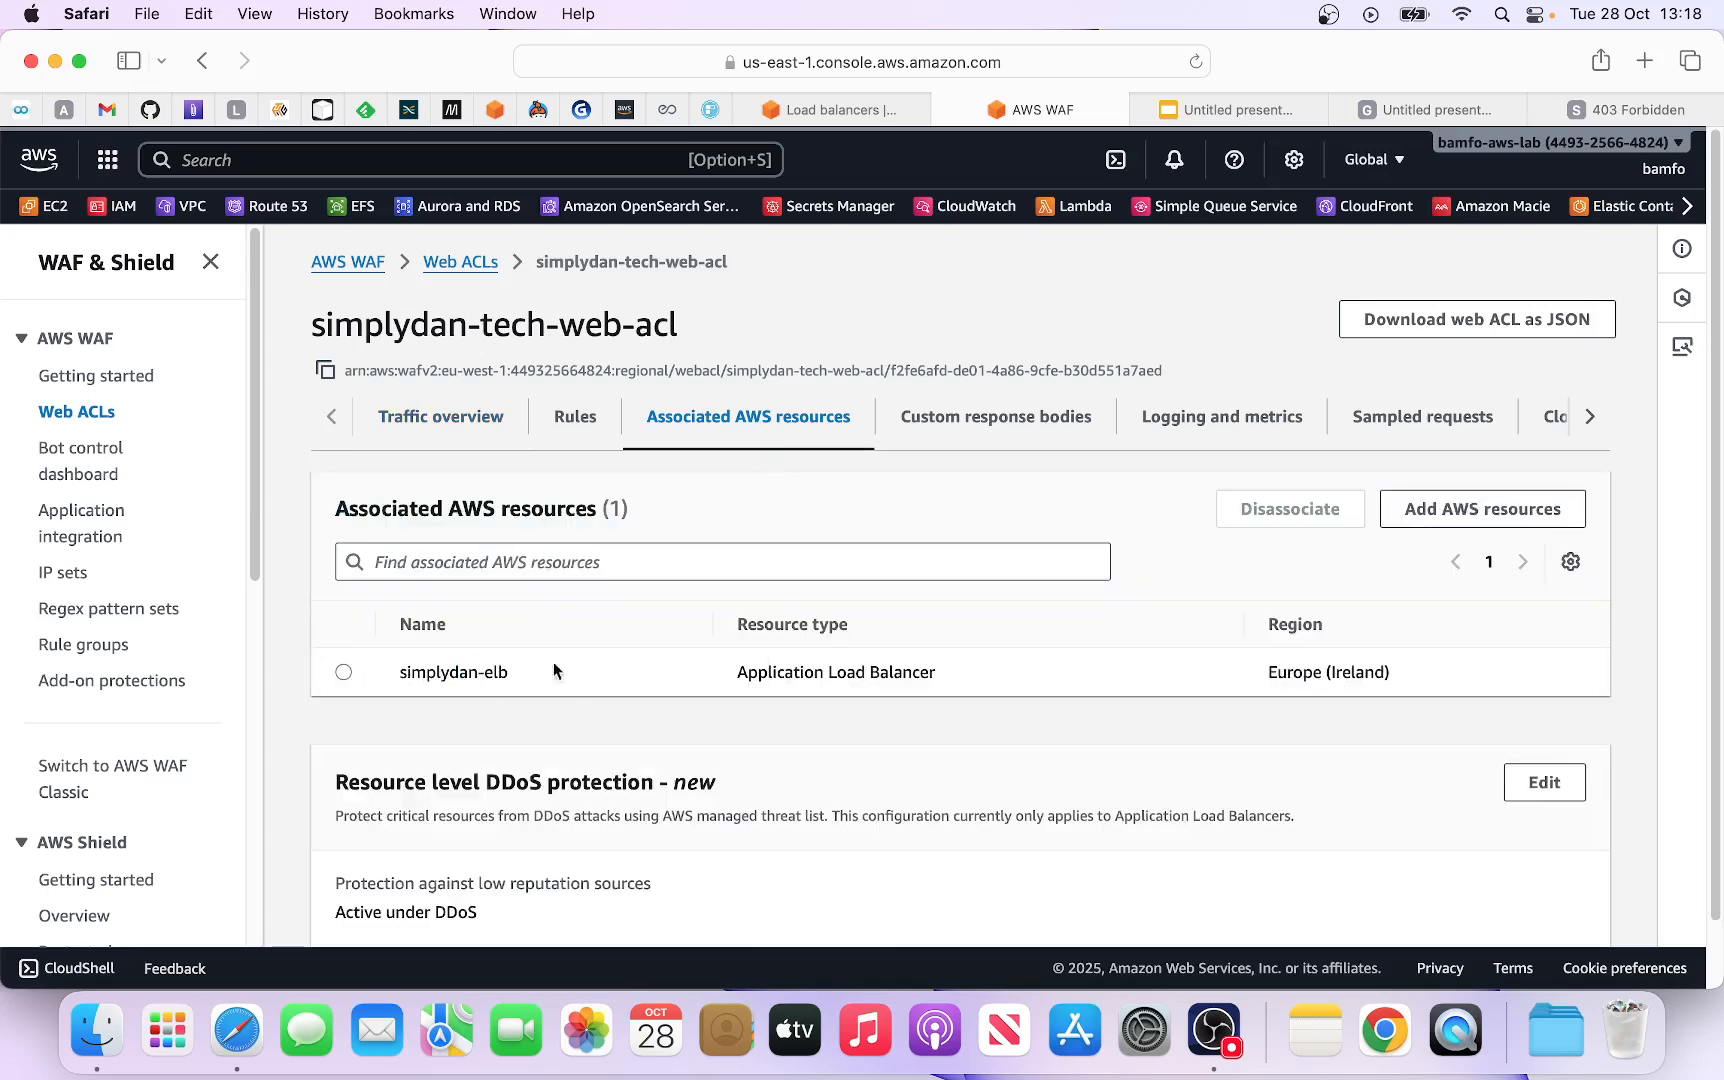
click(343, 672)
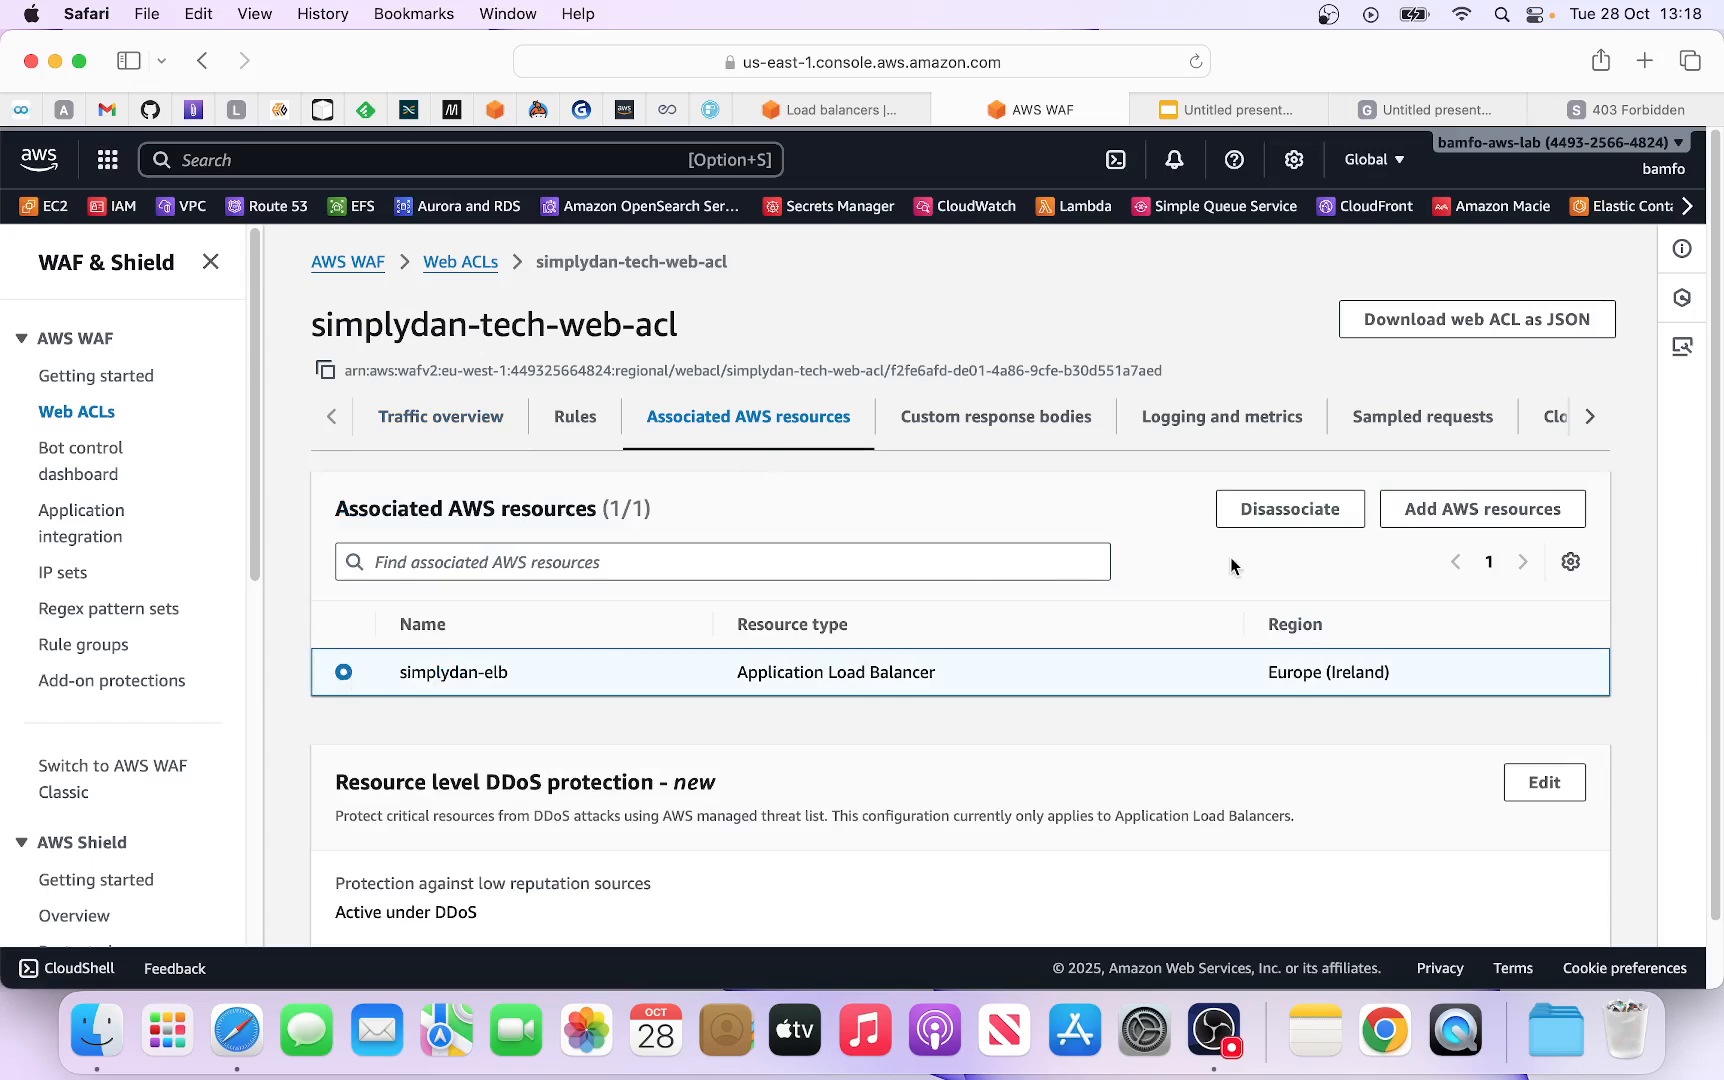
click(1257, 520)
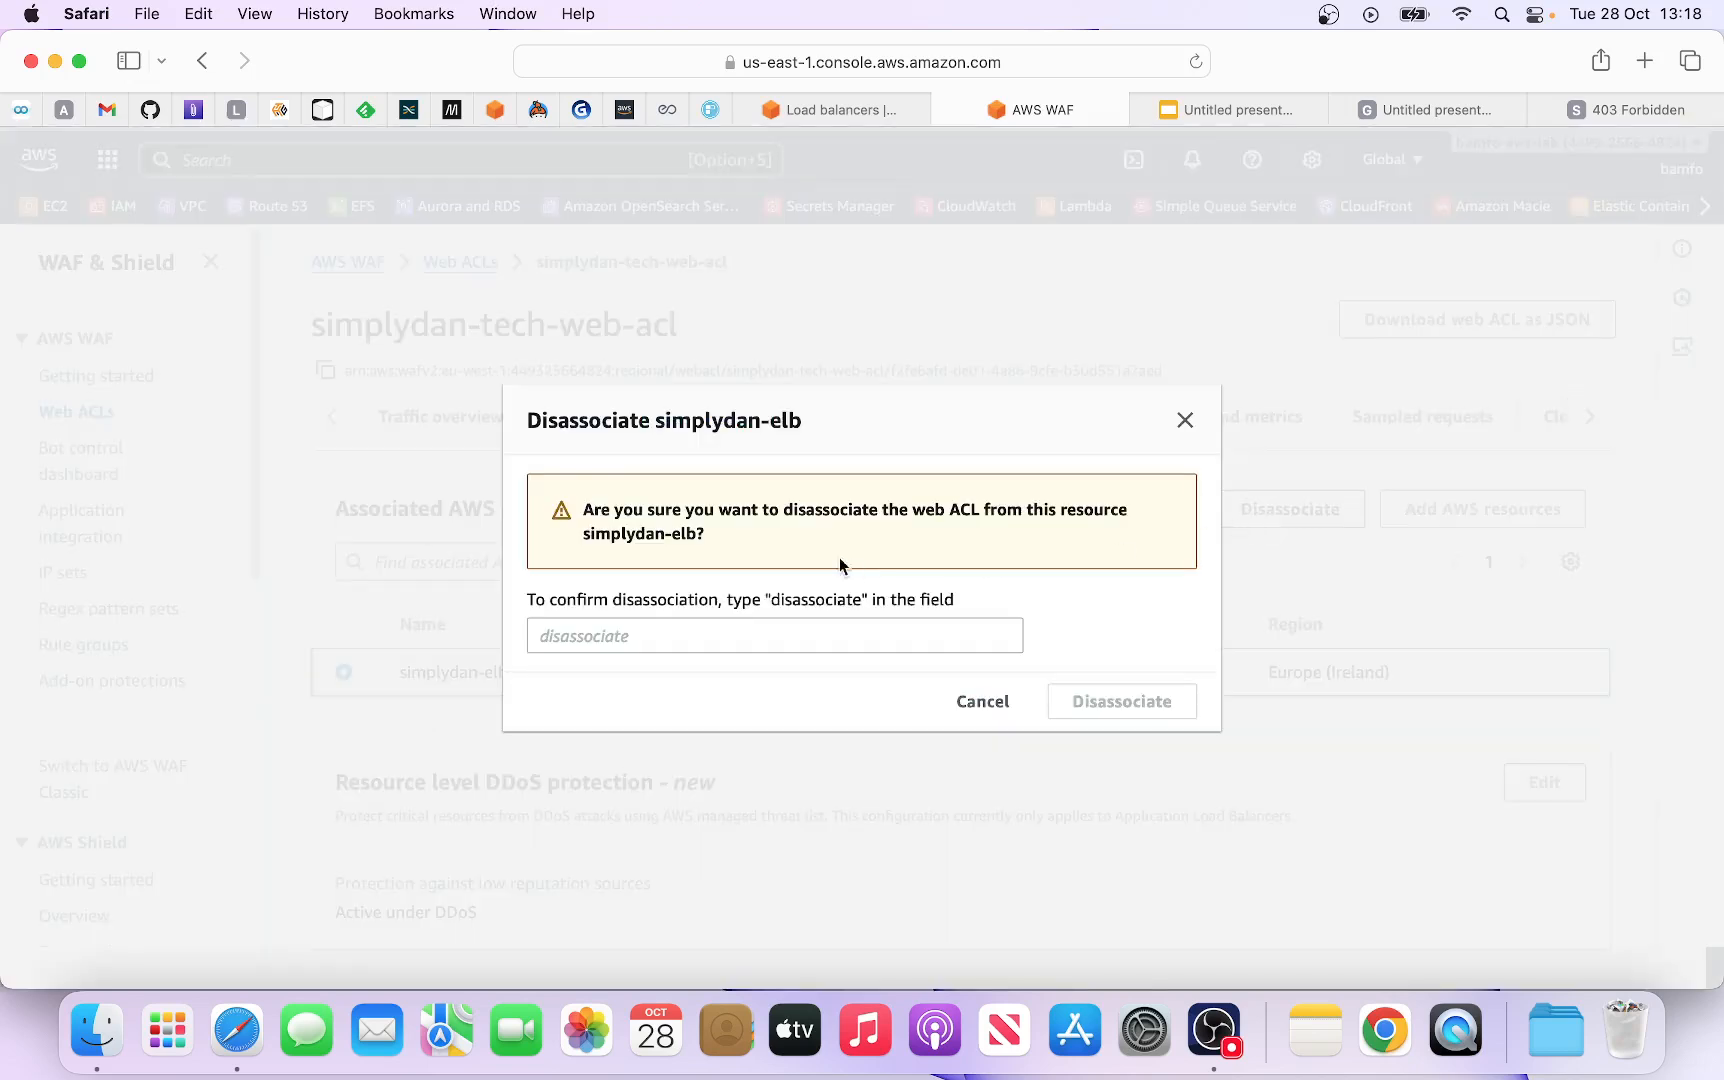
drag(653, 419, 526, 420)
right_click(556, 418)
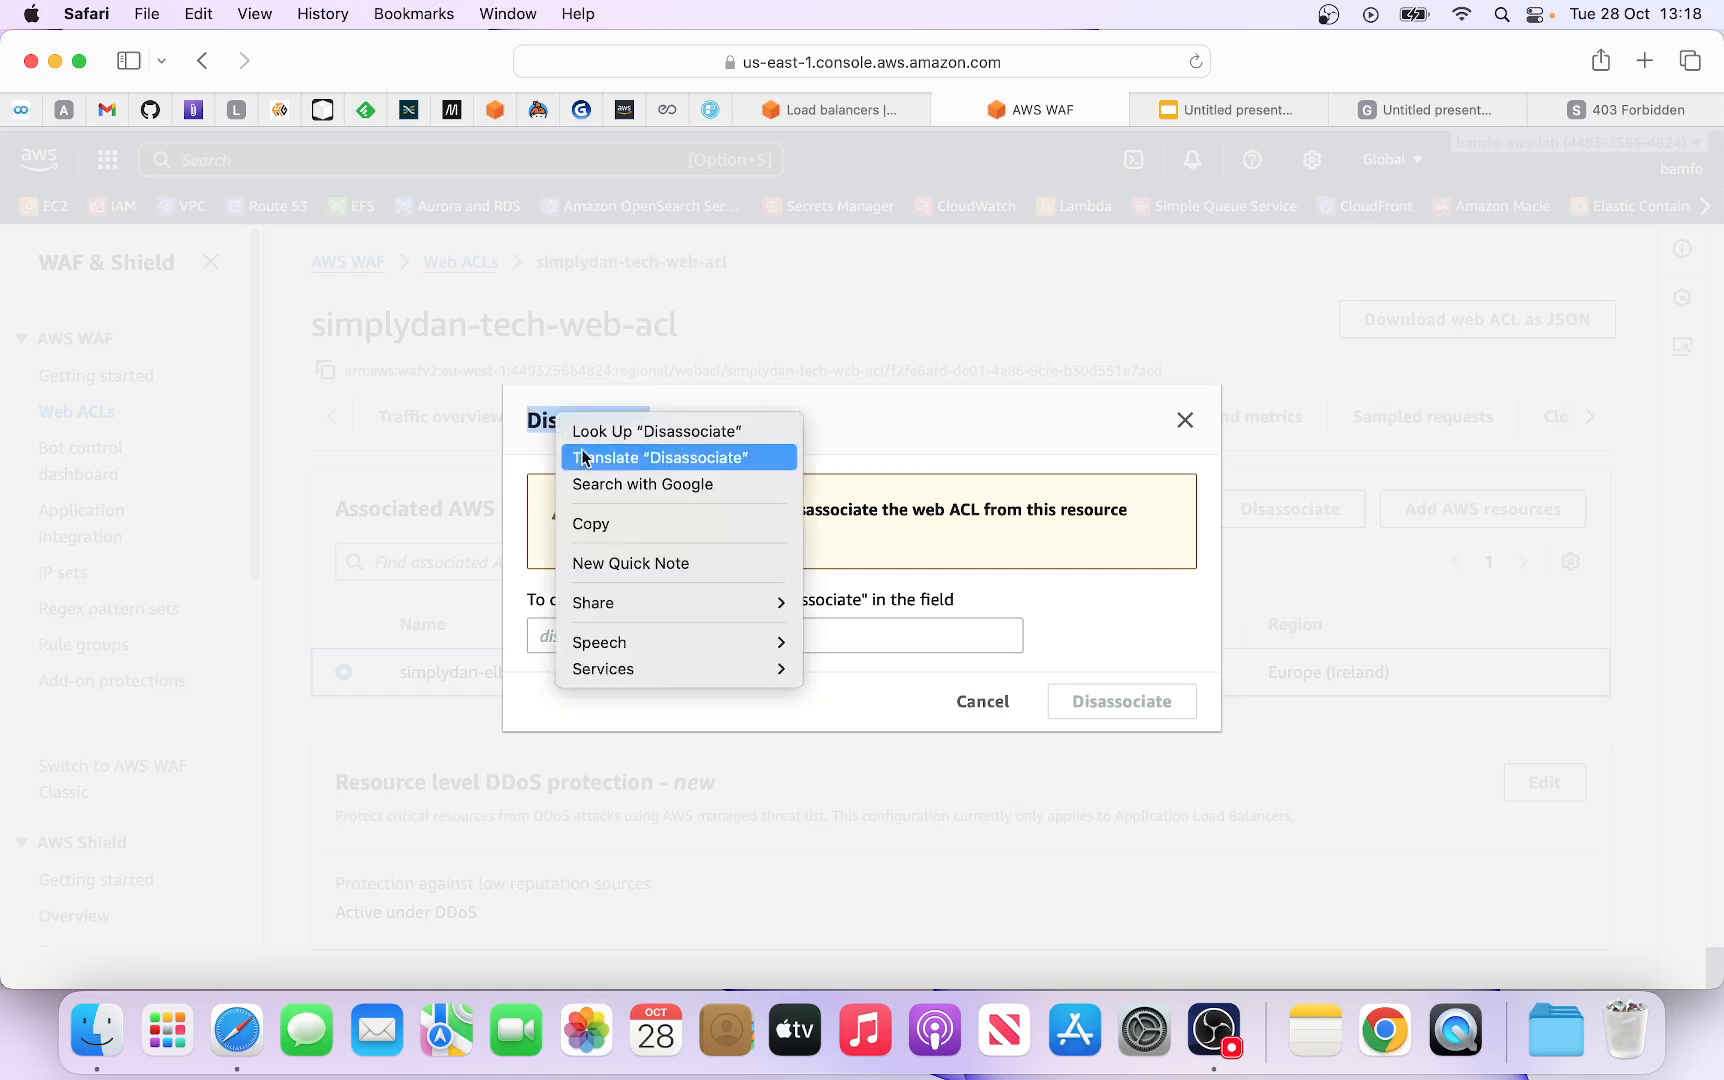
click(592, 524)
right_click(554, 638)
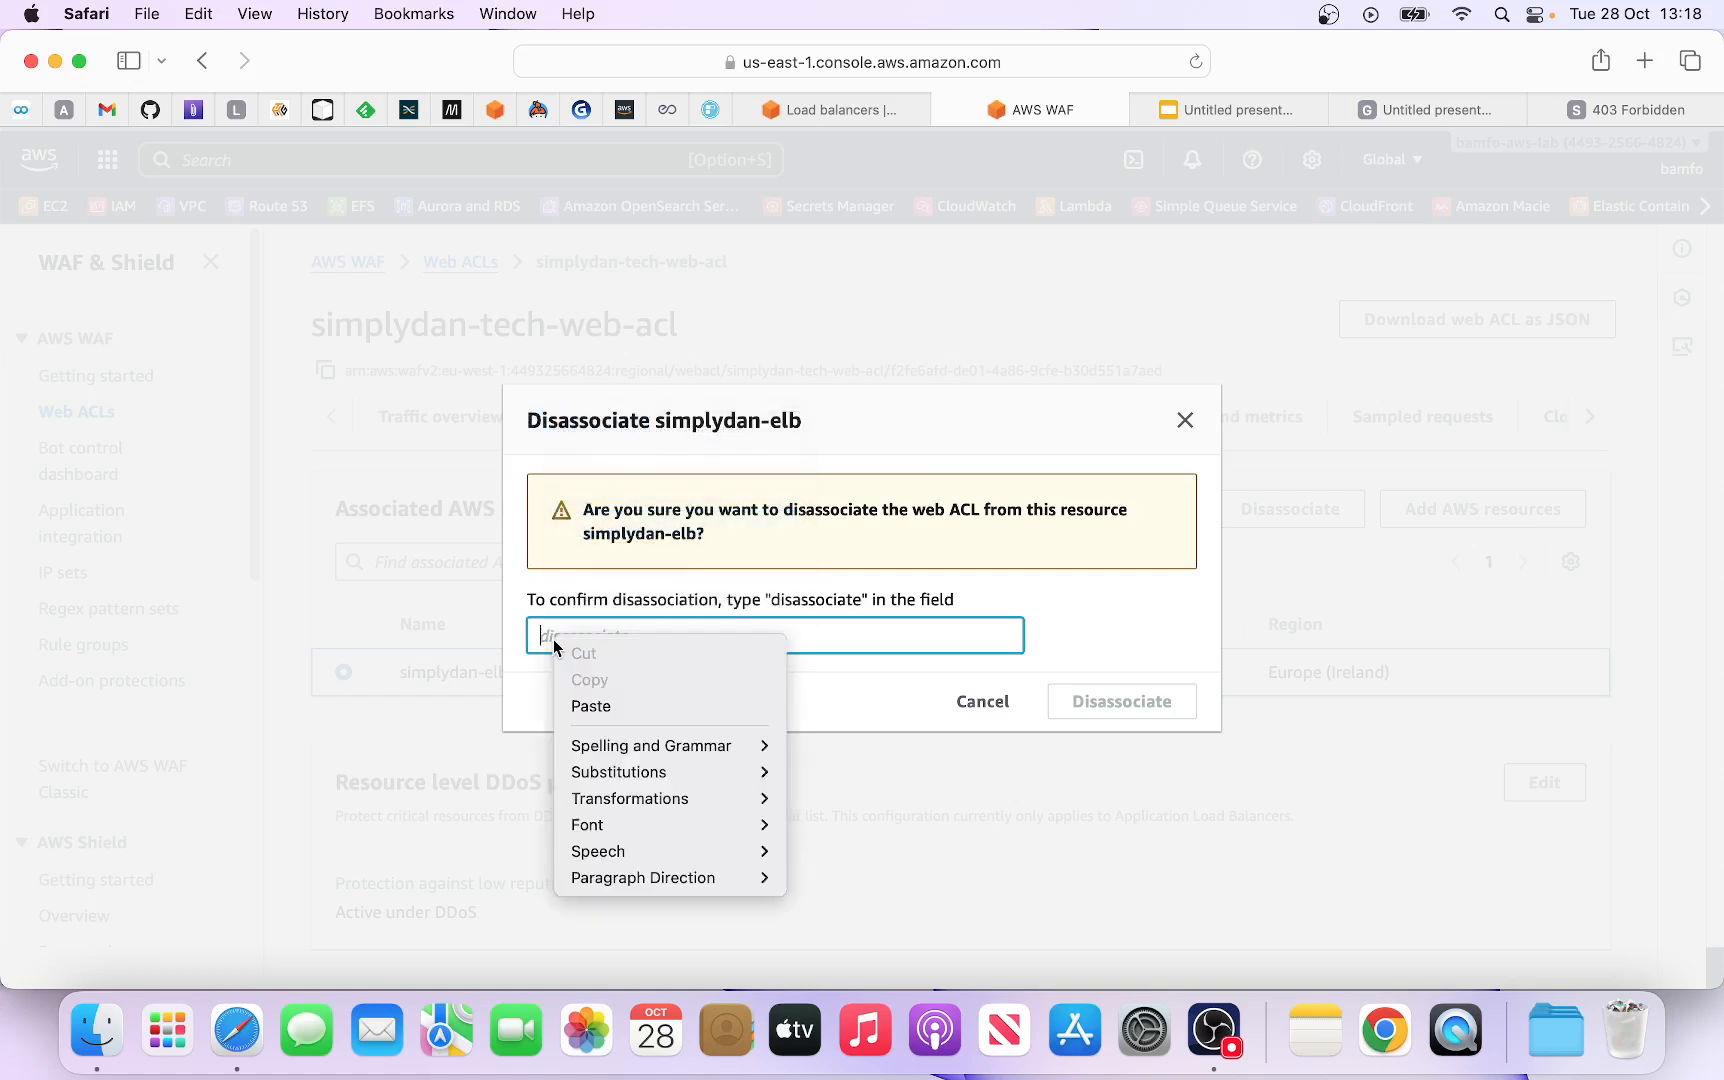
click(590, 705)
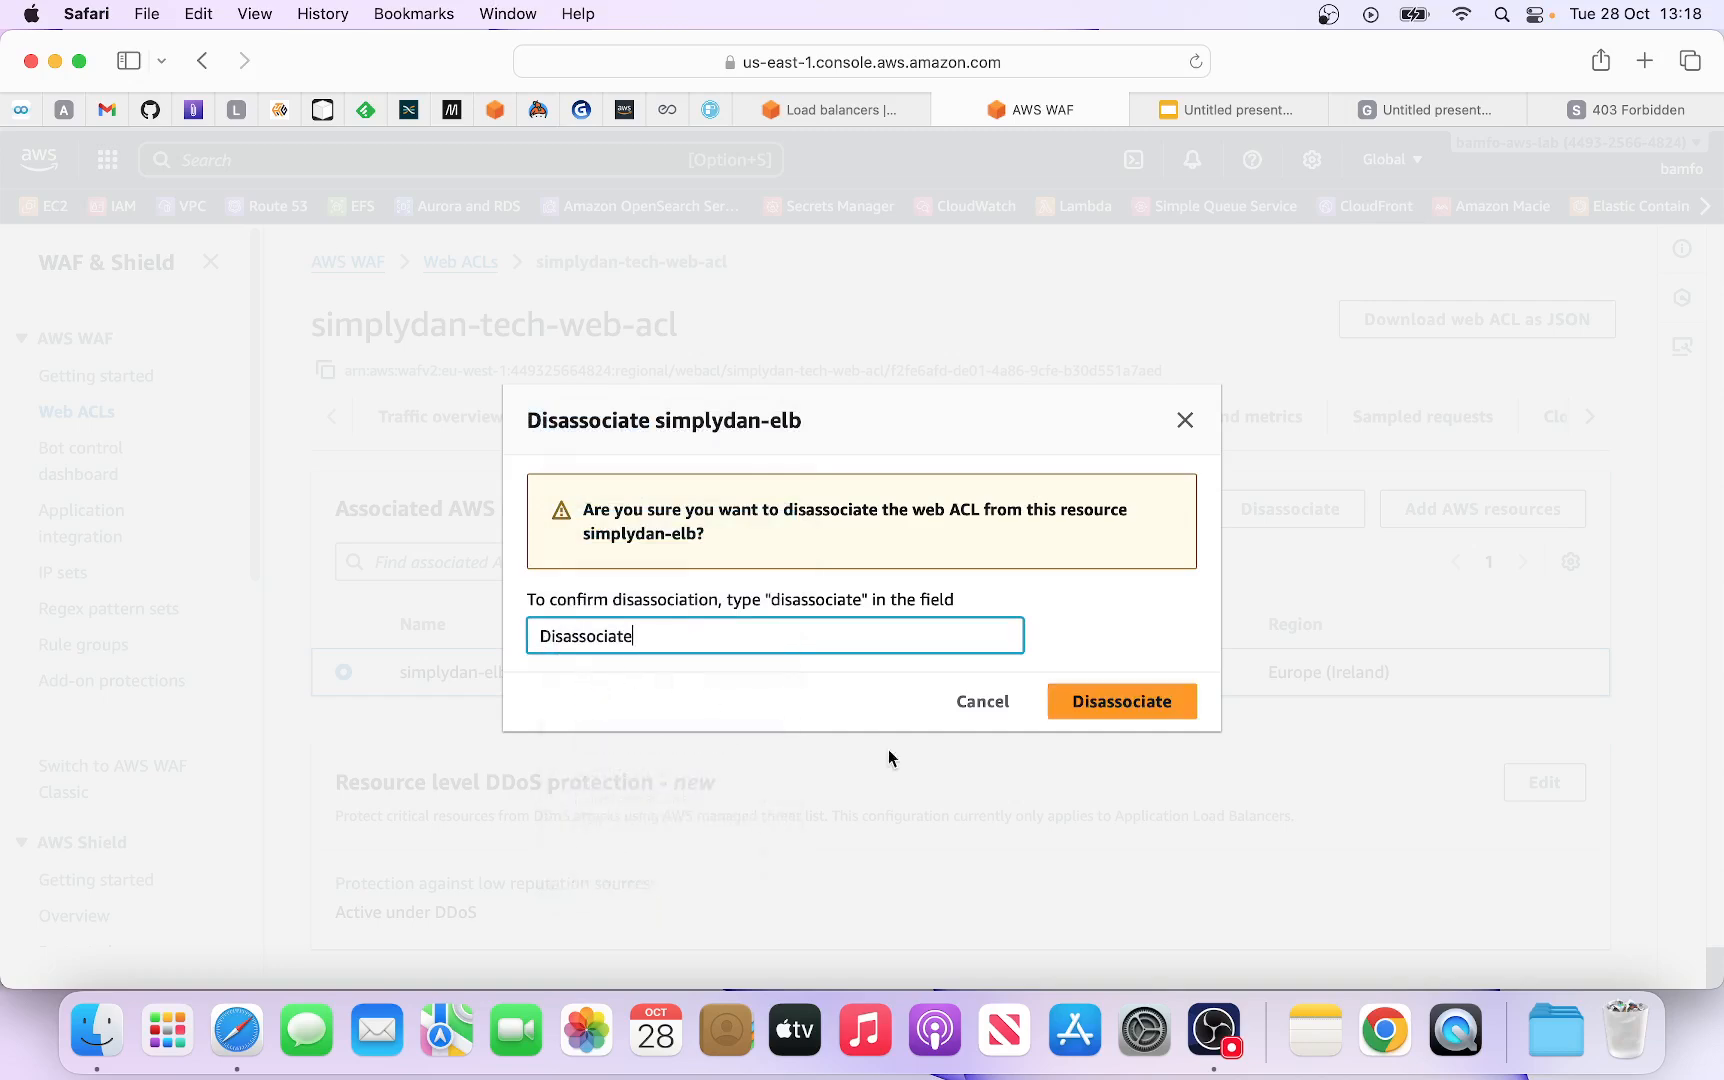
click(1100, 712)
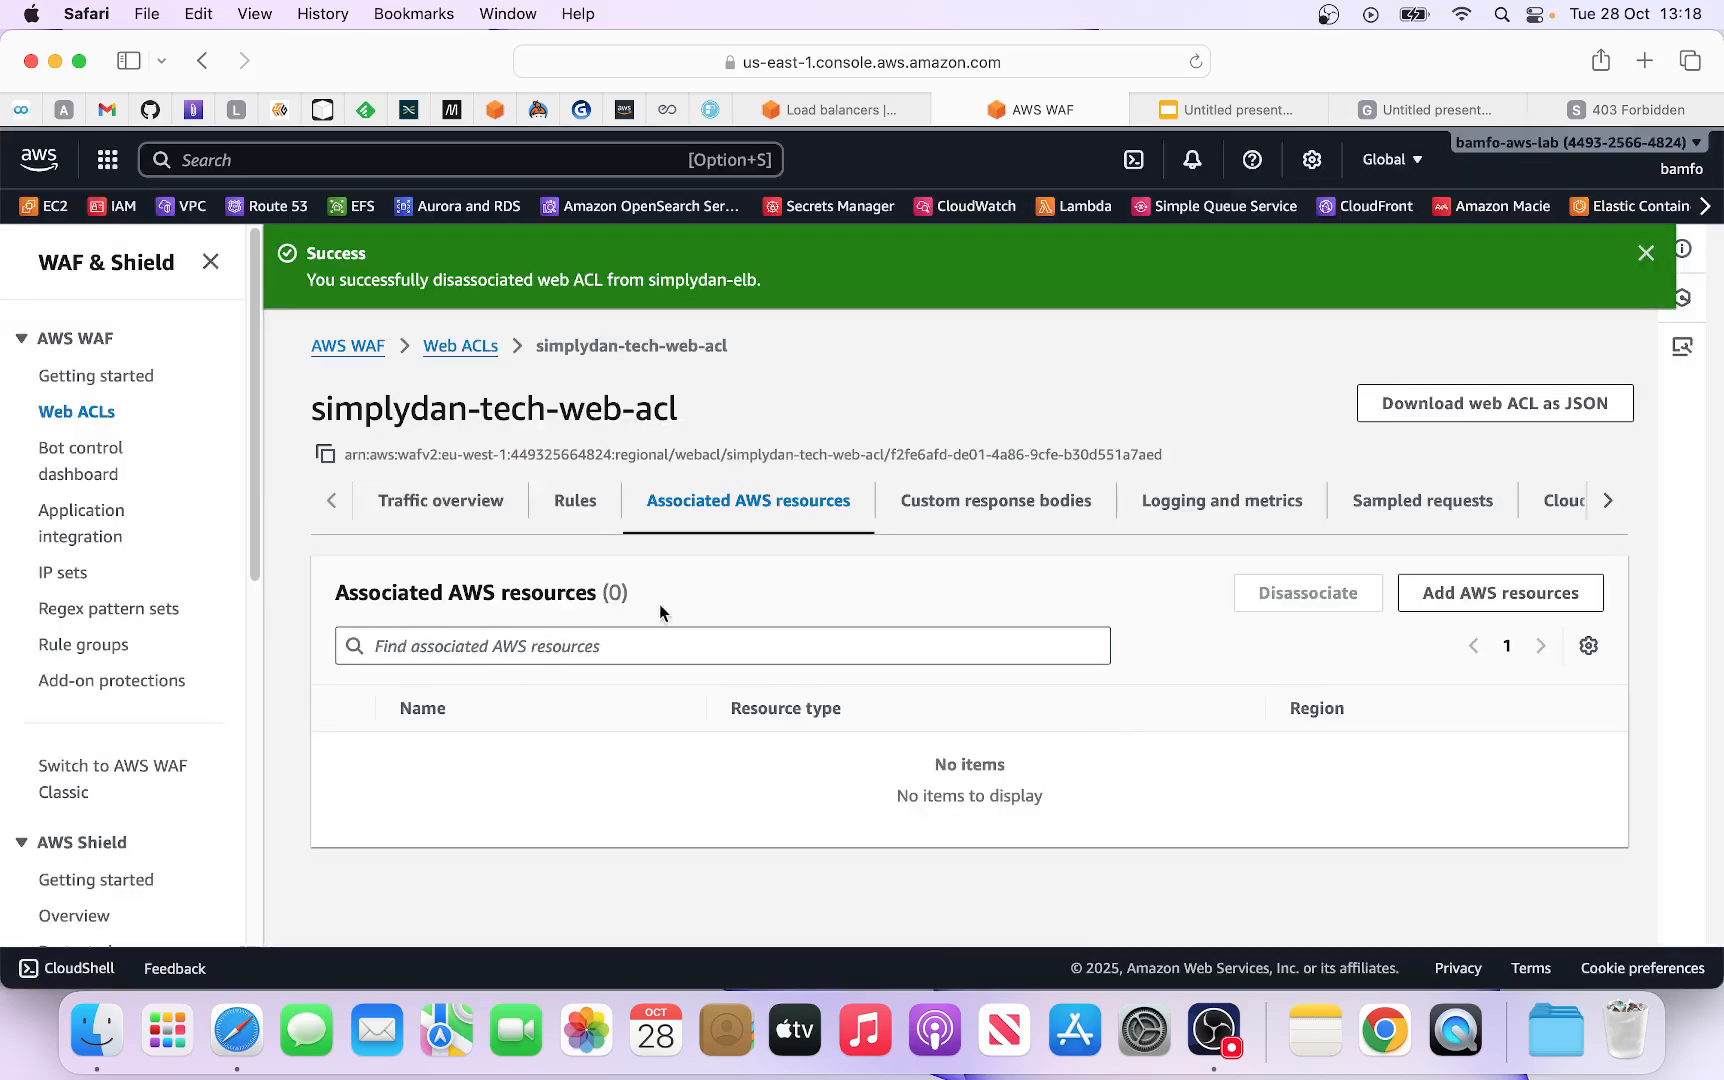
Step: Delete the simplydan-tech-web-acl web ACL, entering "delete" as the confirmation text
click(482, 346)
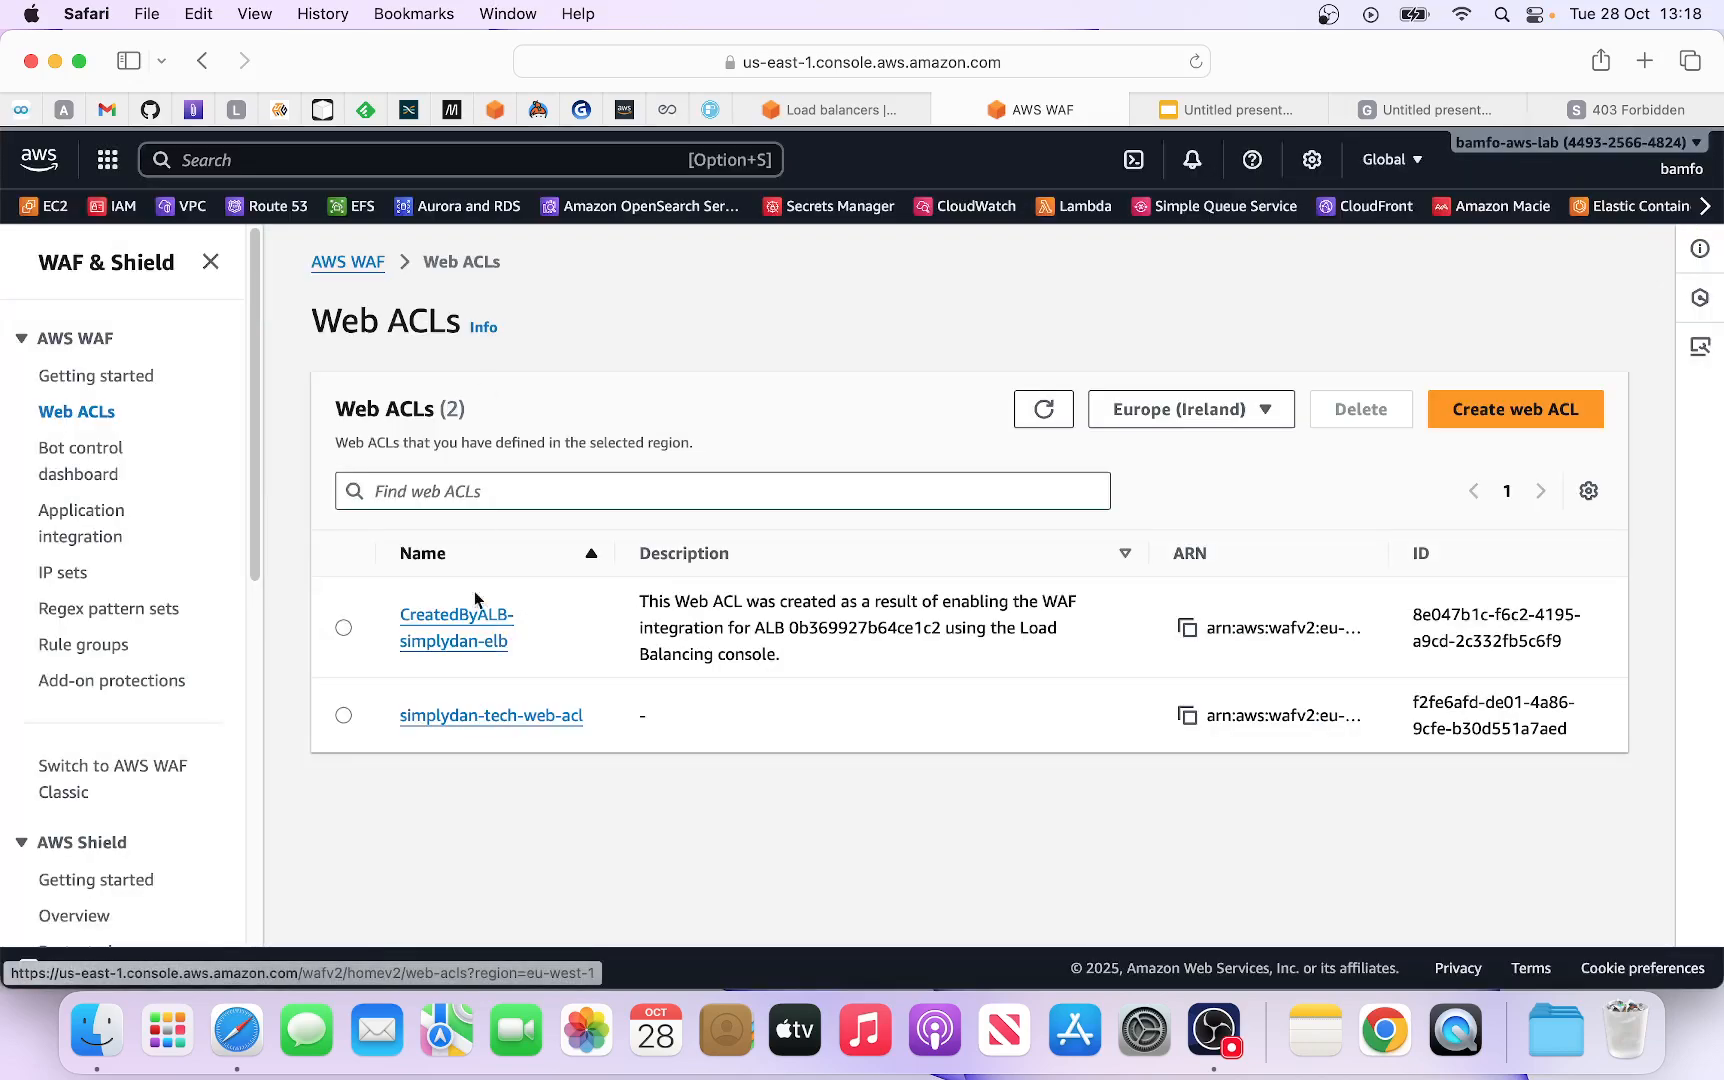
click(343, 715)
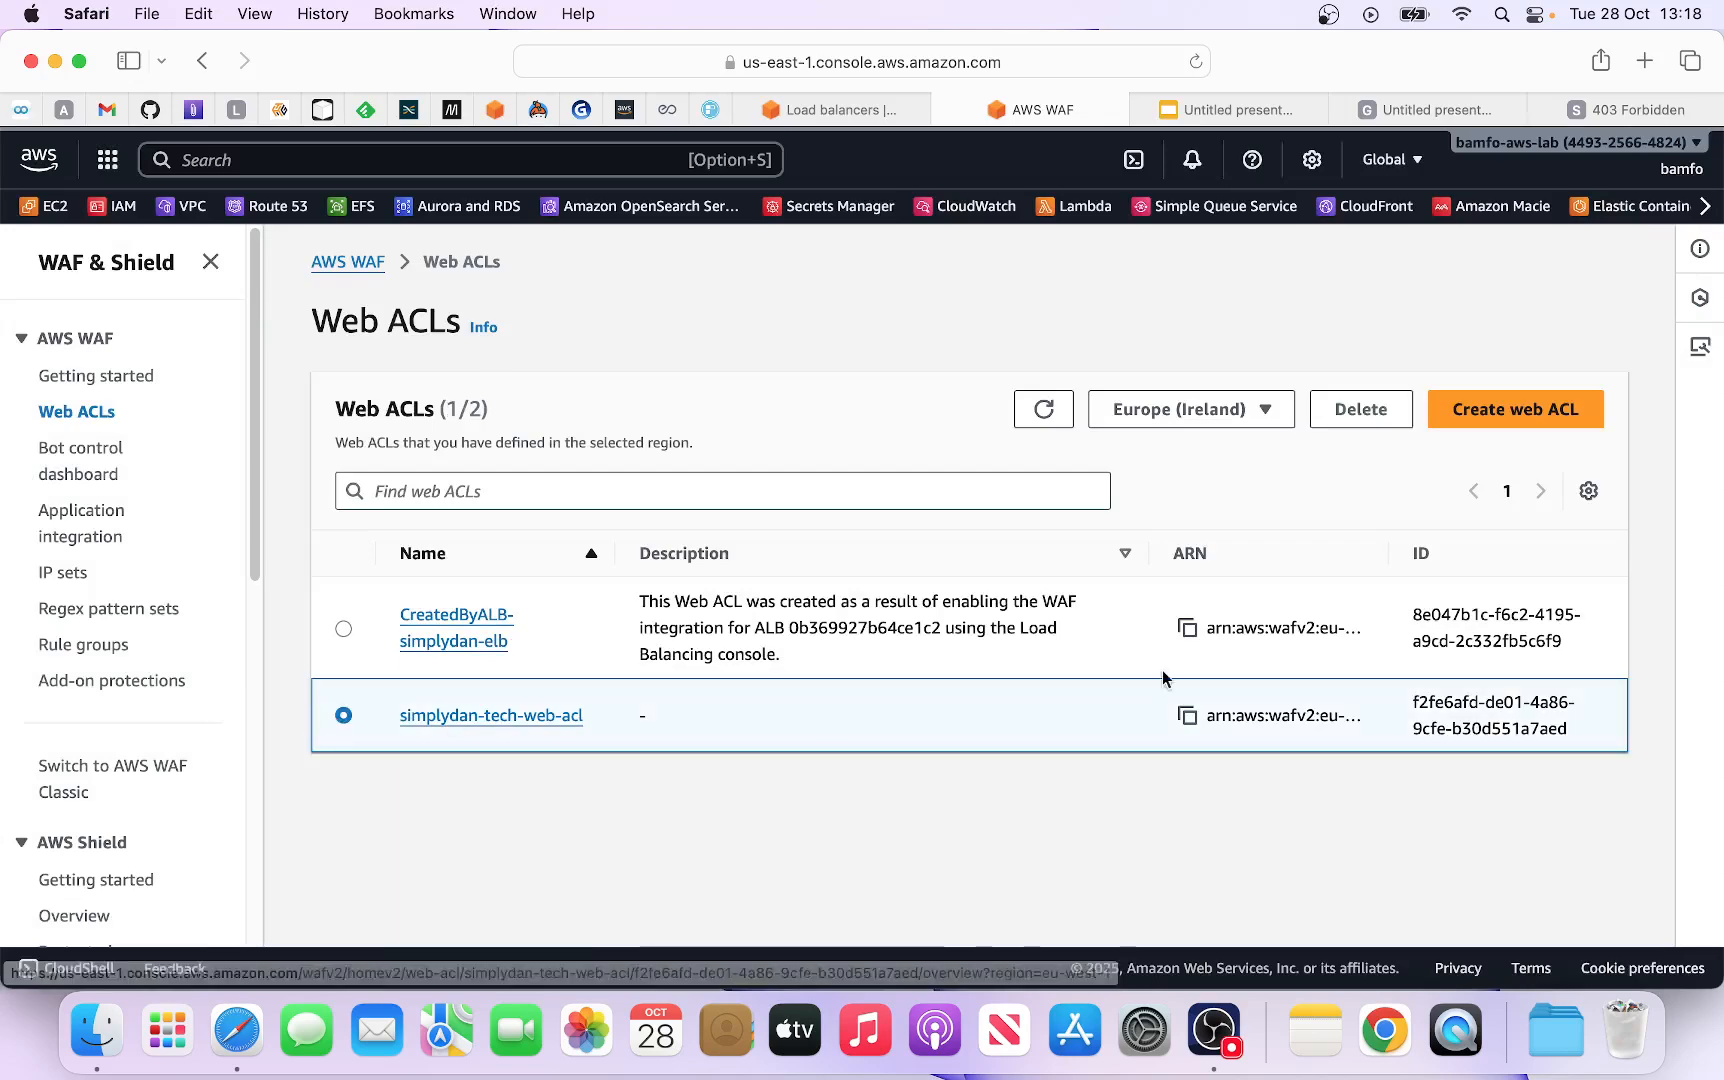
click(1360, 430)
click(847, 650)
text(delete)
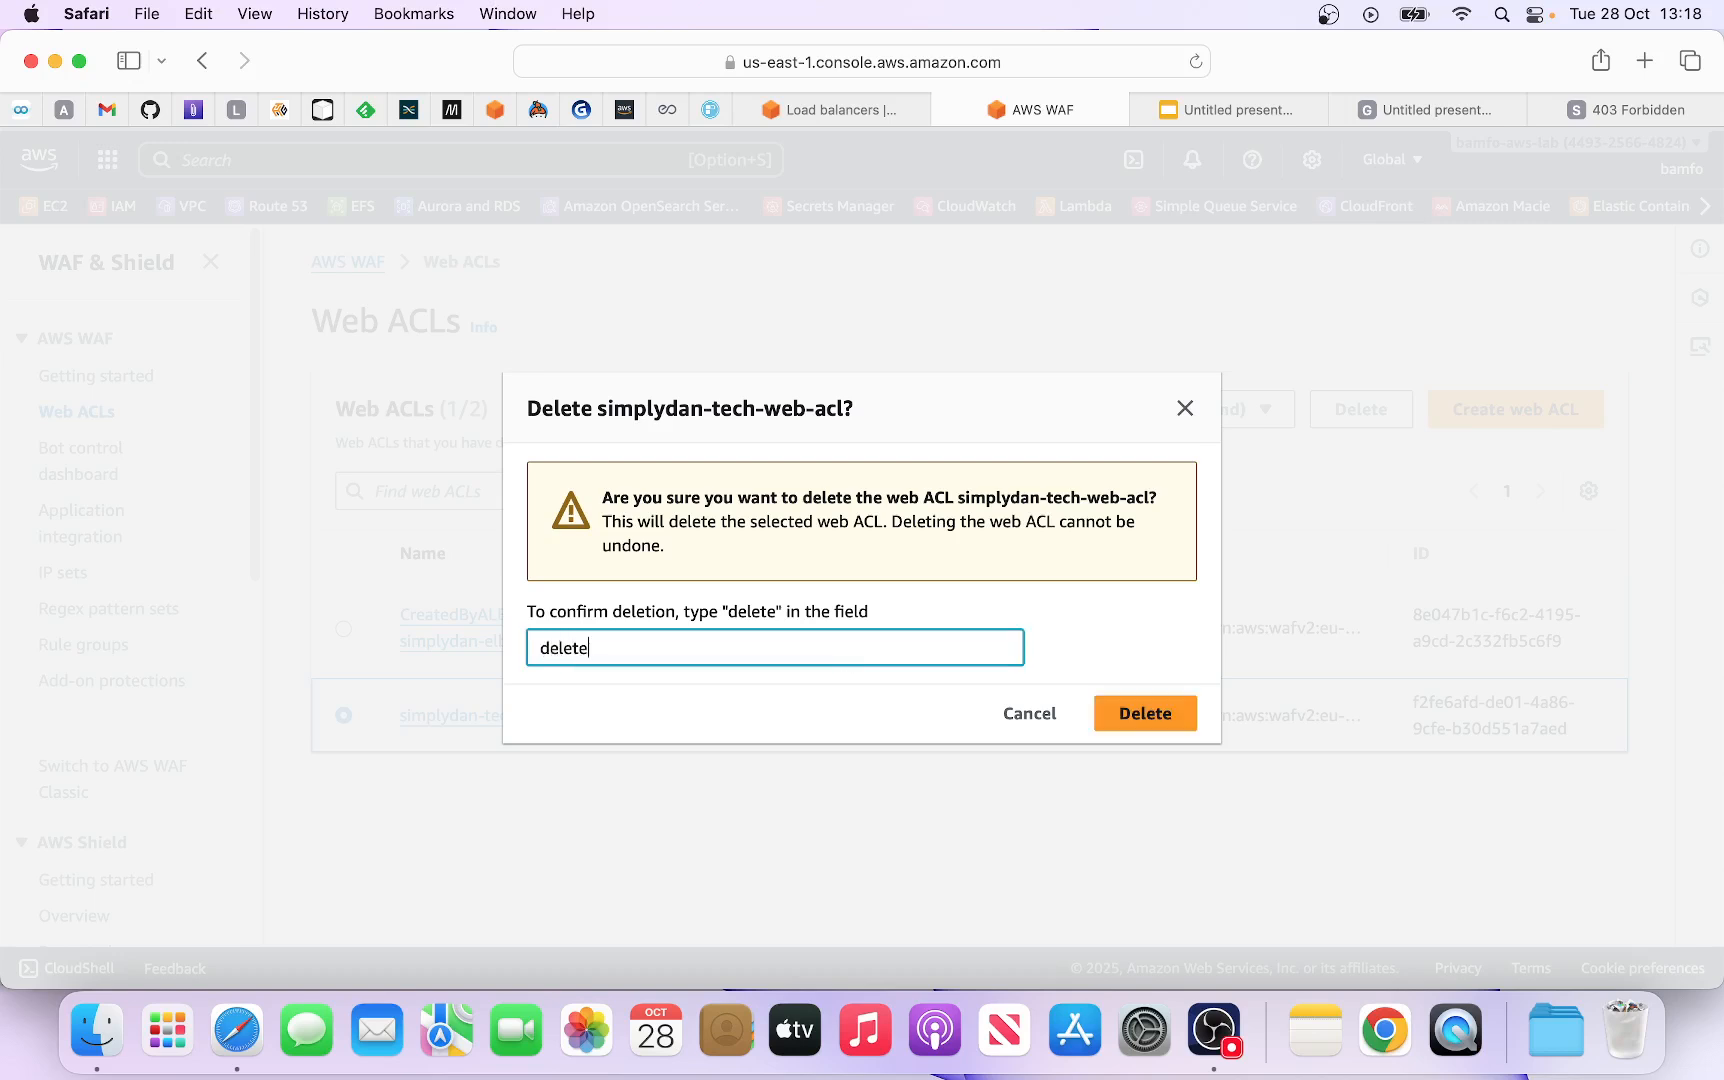
click(1170, 718)
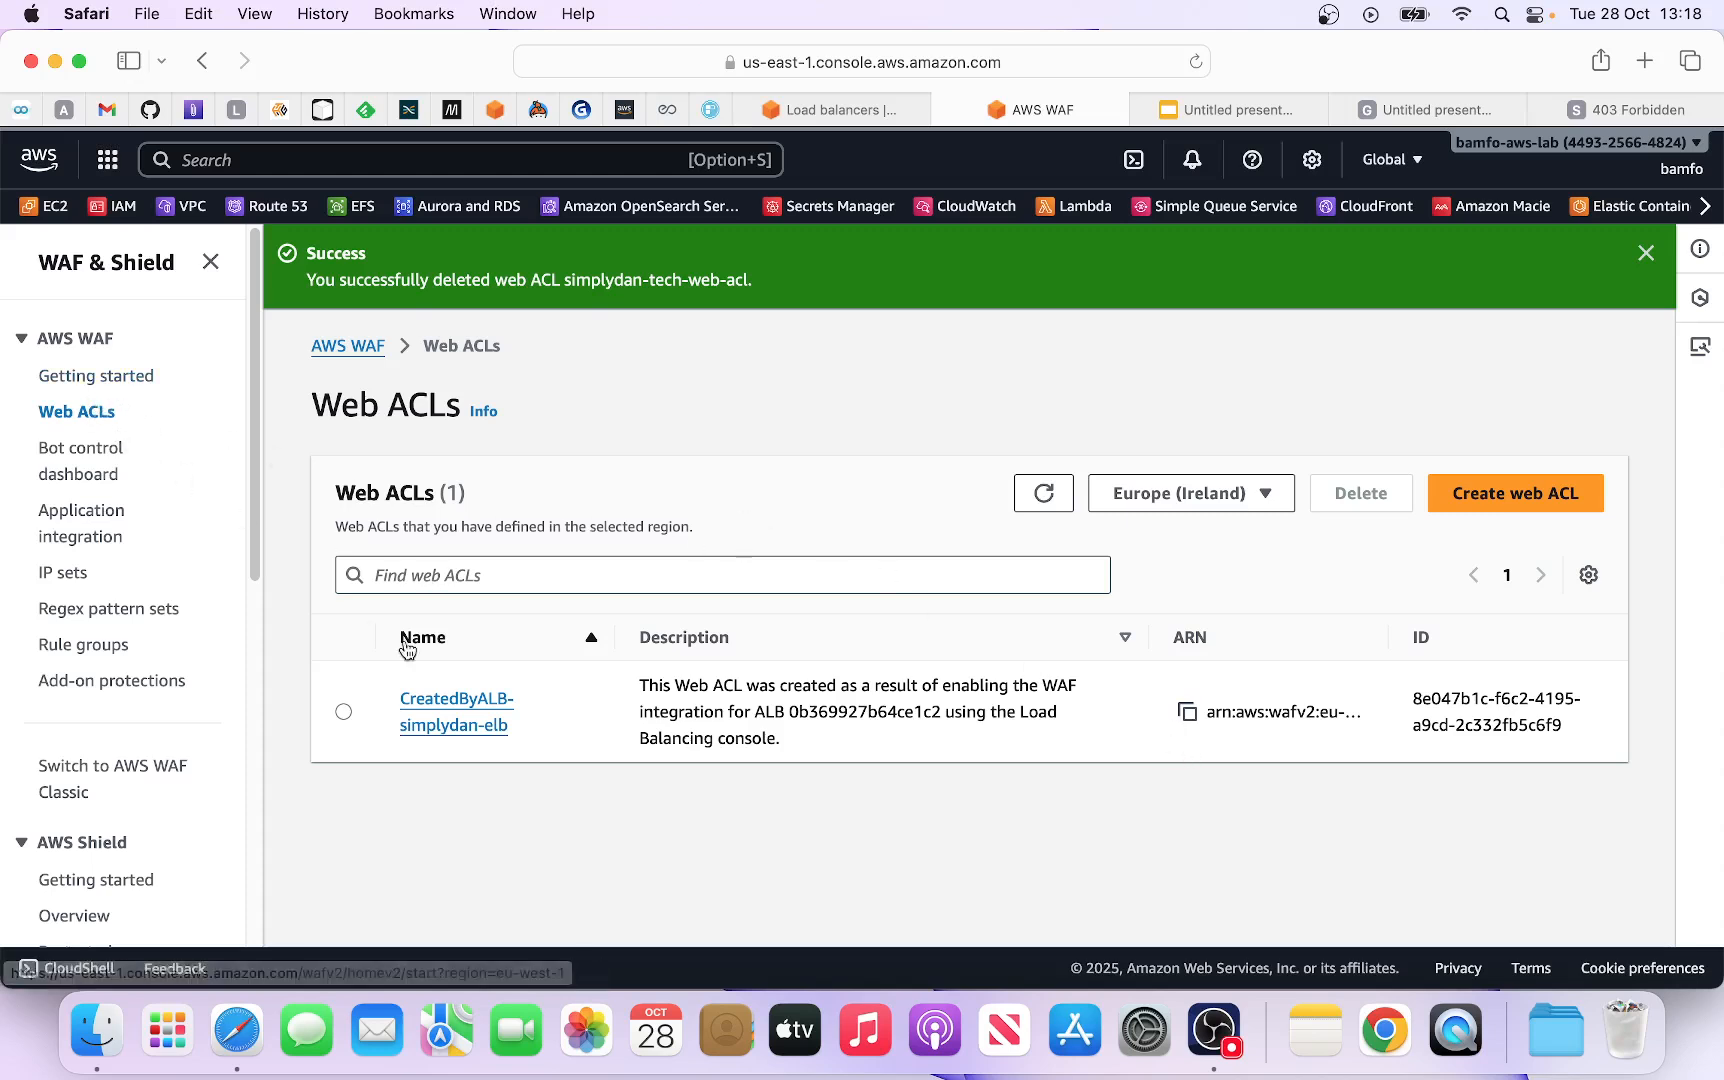
Step: Delete the CreatedByALB-simplydan-elb web ACL, entering "delete" as the confirmation text
click(463, 722)
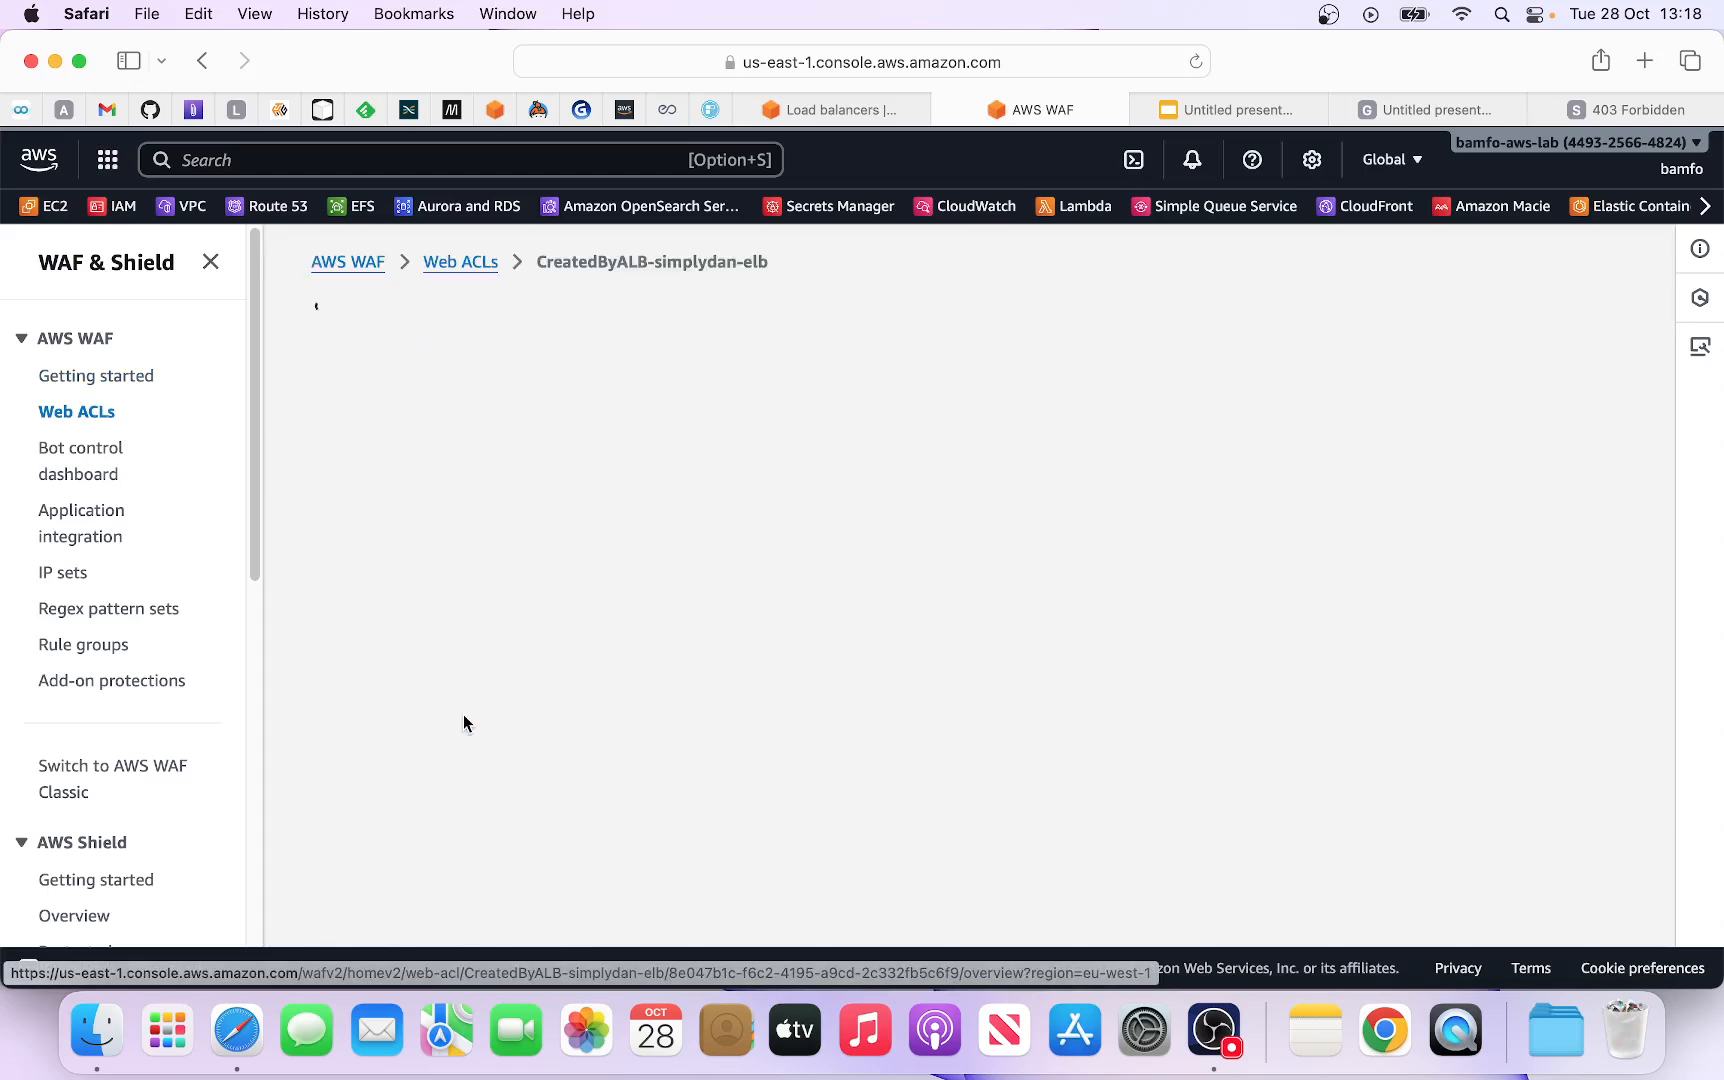
click(463, 263)
click(344, 627)
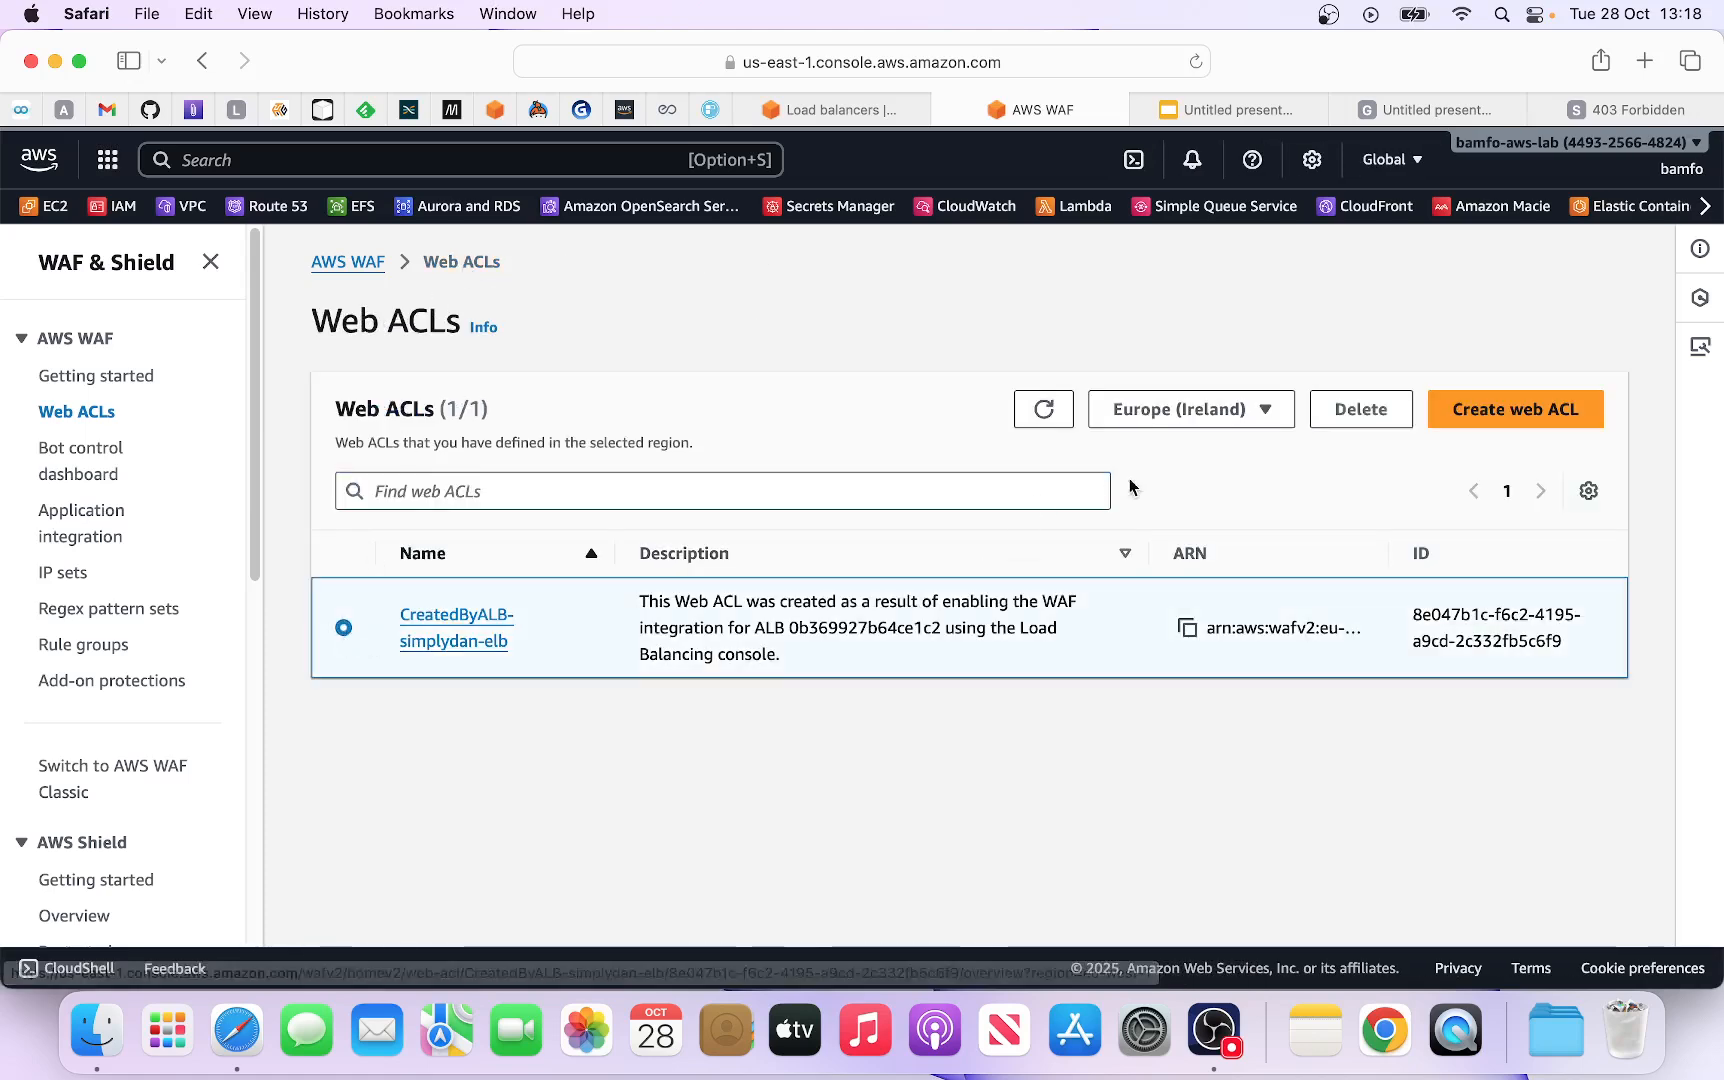
click(1358, 418)
click(701, 661)
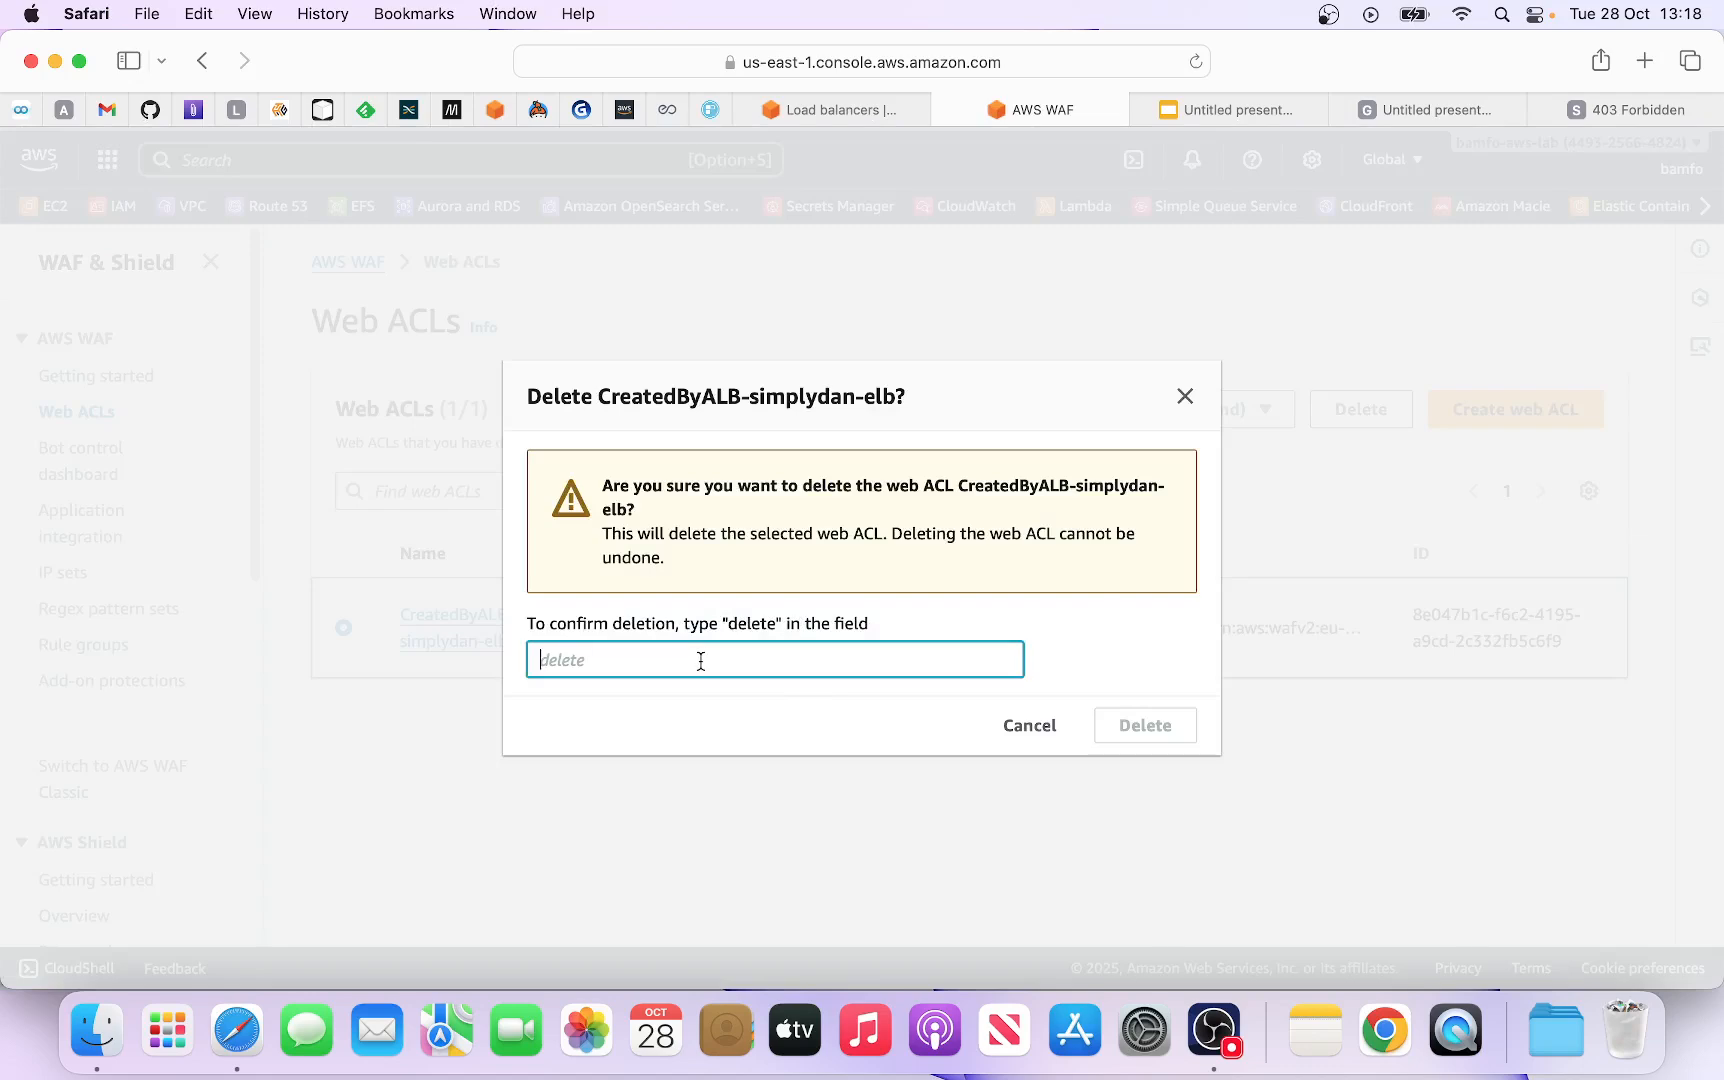
text(delete)
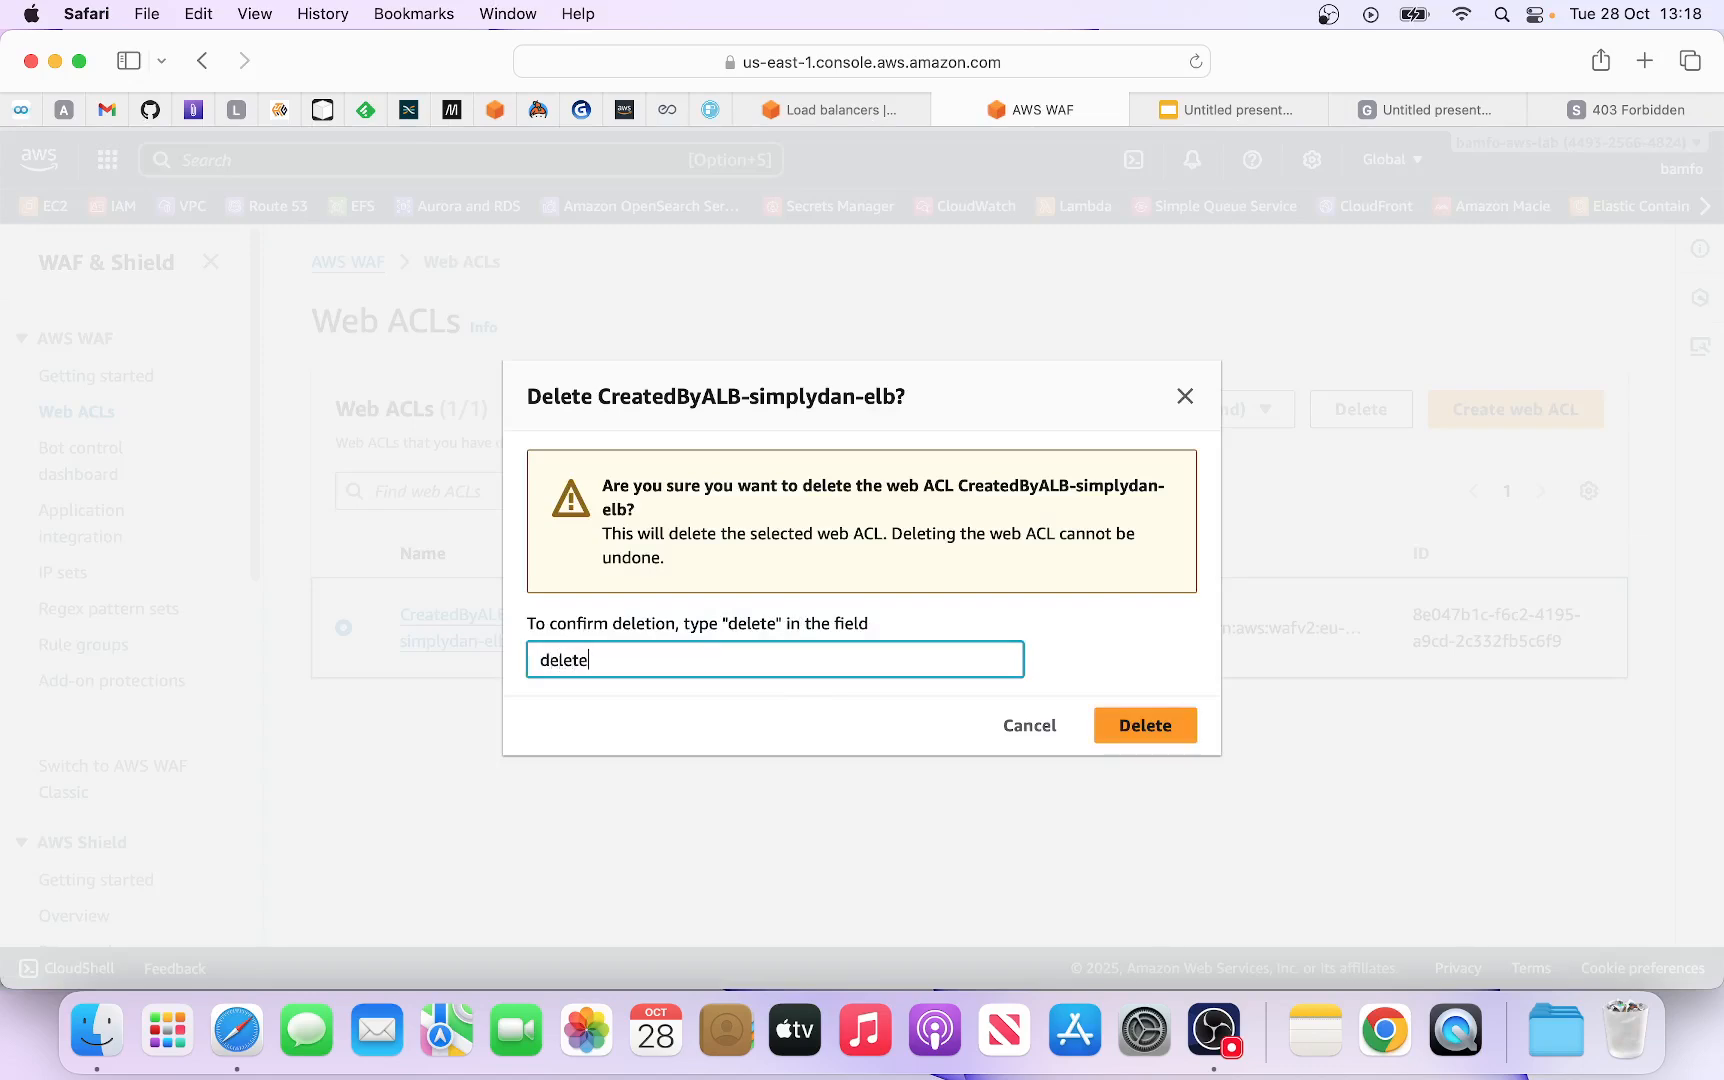
click(1166, 720)
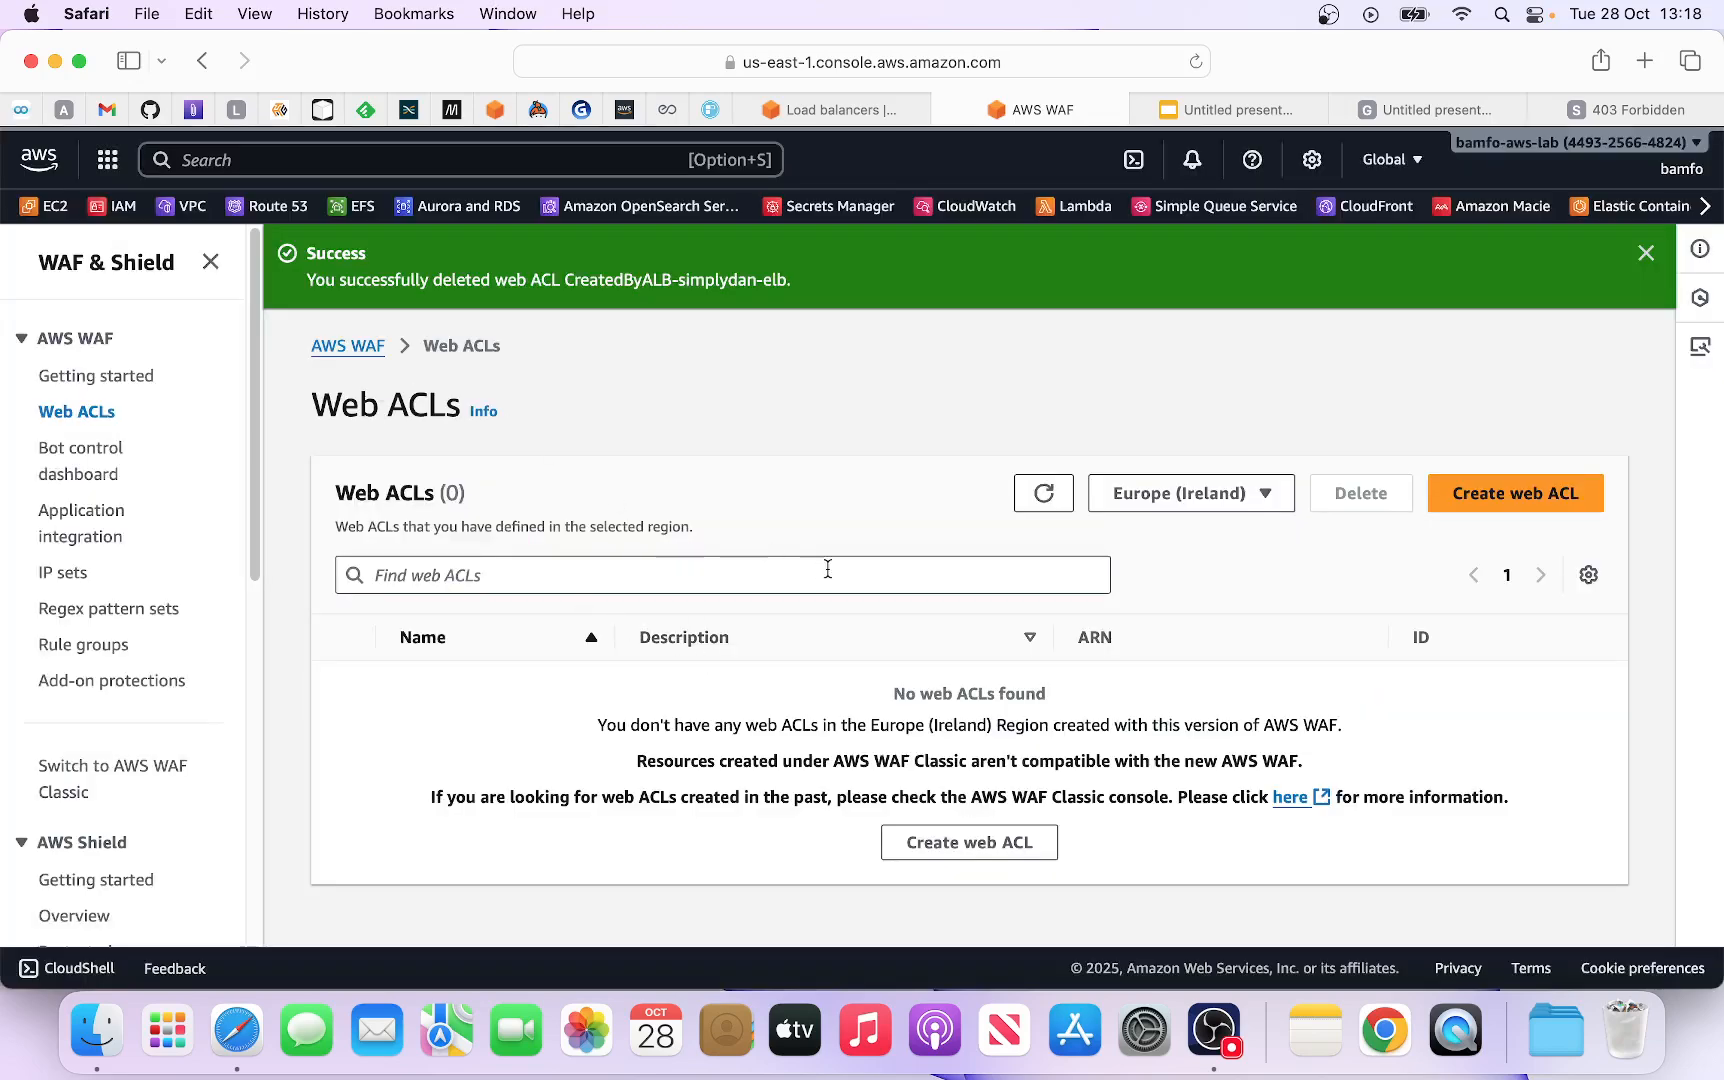
Step: Open the AWS WAF overview page and review the pricing per web ACL
click(350, 347)
scroll(1209, 642, down, 3)
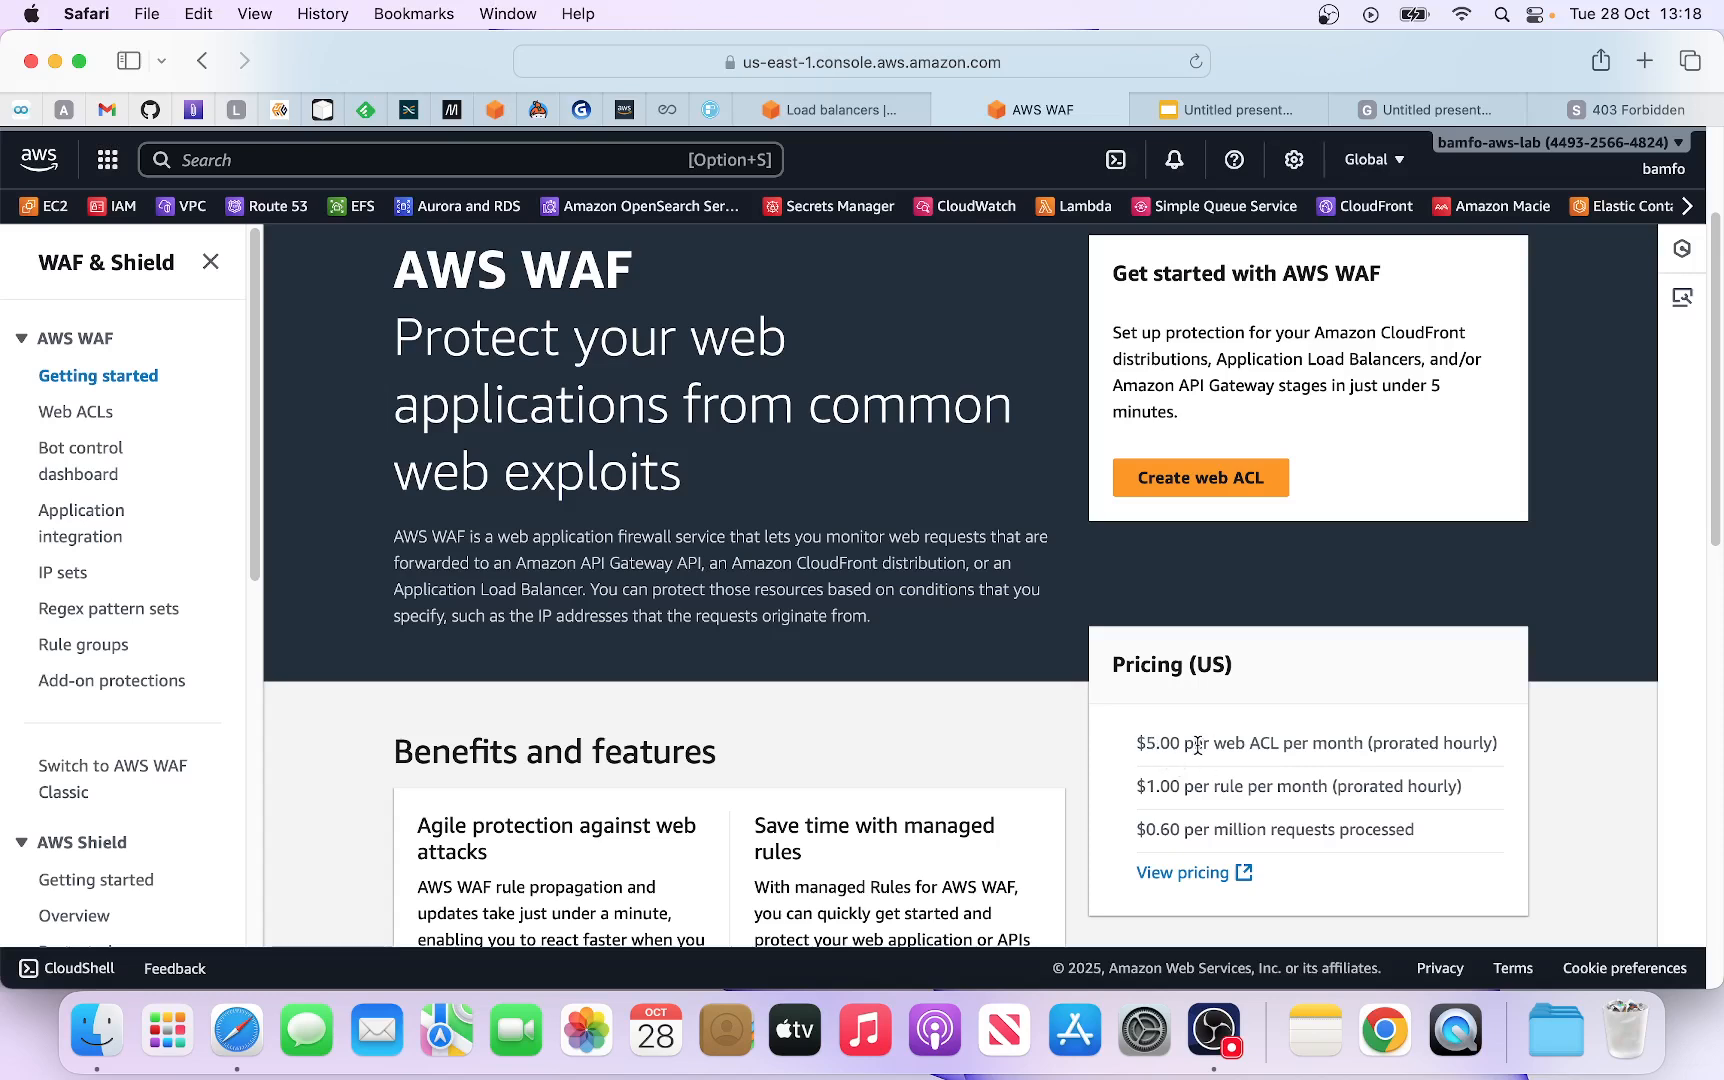
drag(1193, 745, 1495, 743)
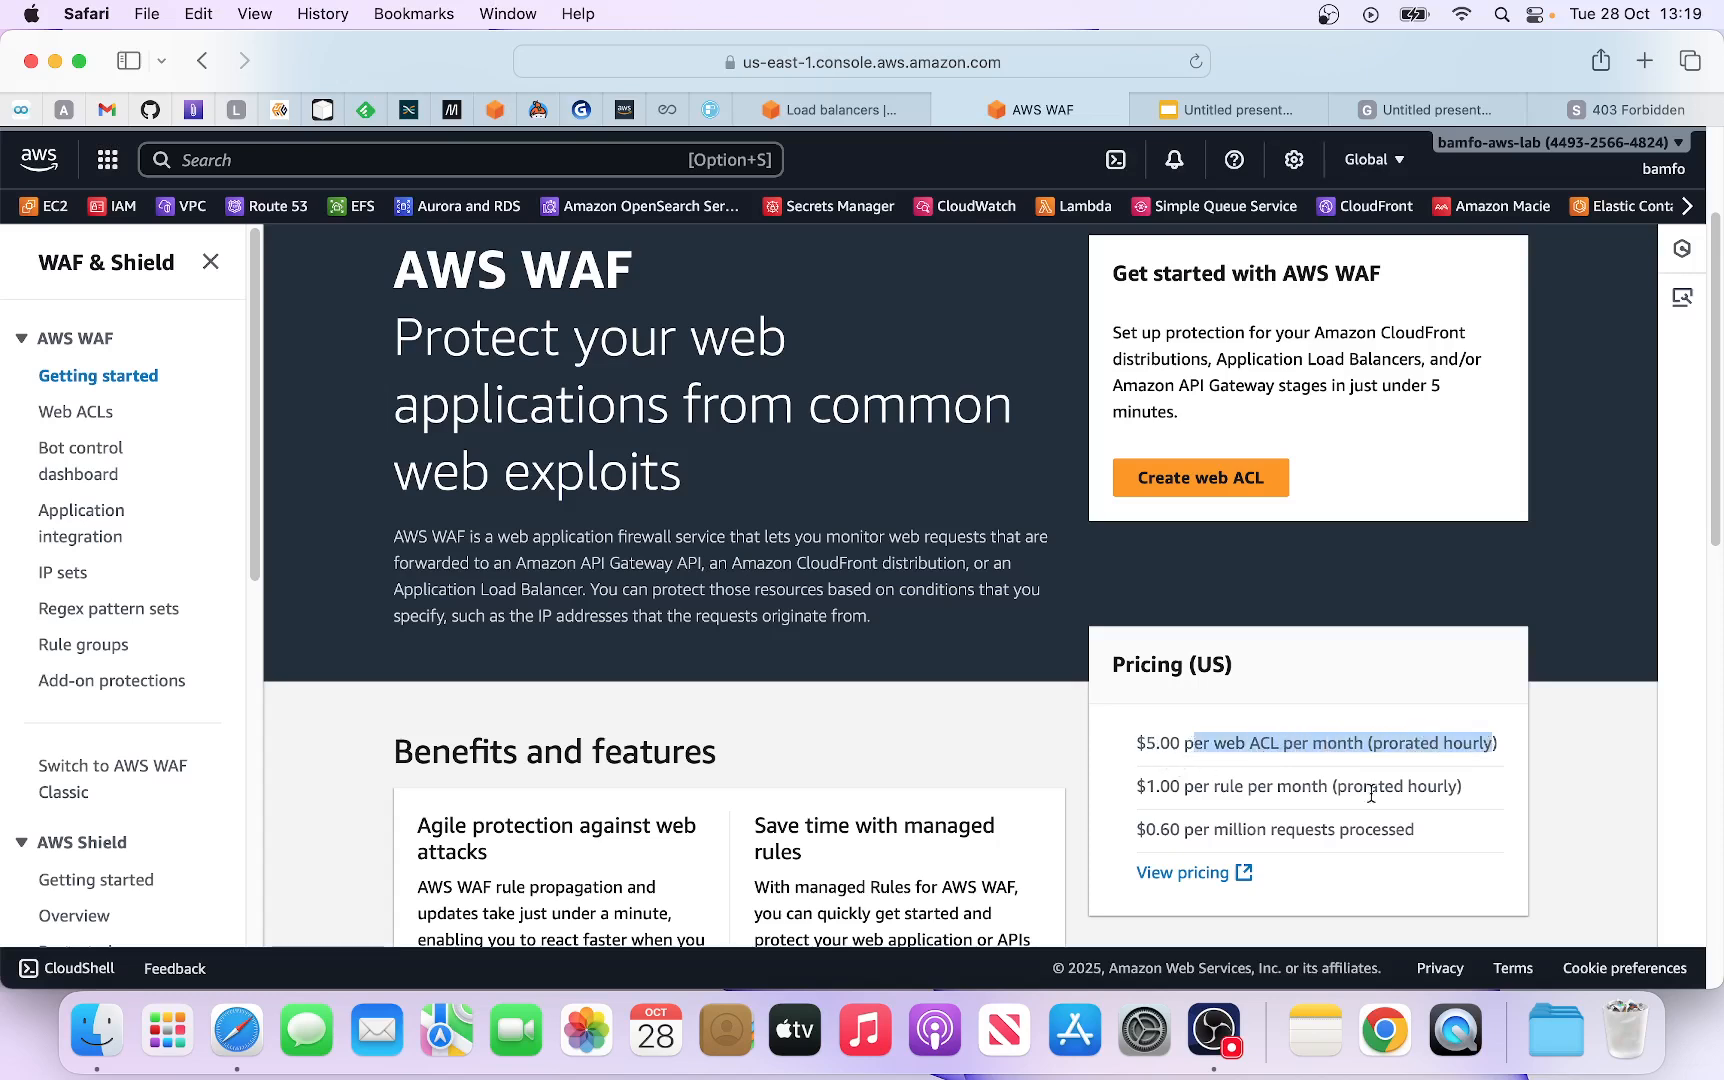